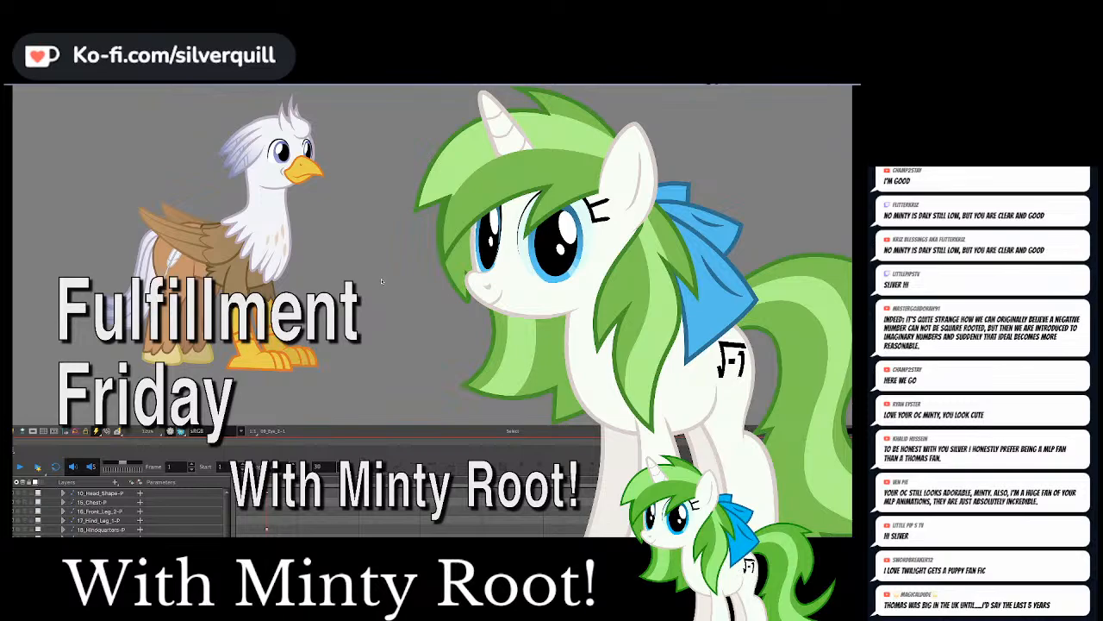
Exit the thumbnail's full-screen preview, switch to the Silver_Quill_Rig scene in Toon Boom Harmony and enlarge the view of the griffon.
{"action": "key", "text": "f"}
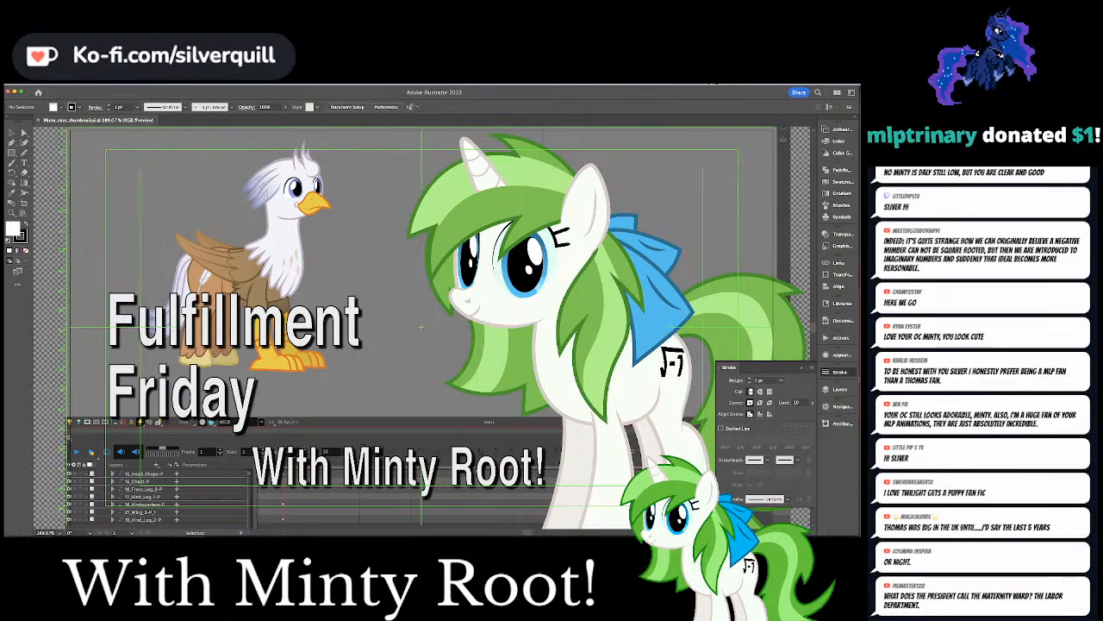
{"action": "key", "text": "super+Tab"}
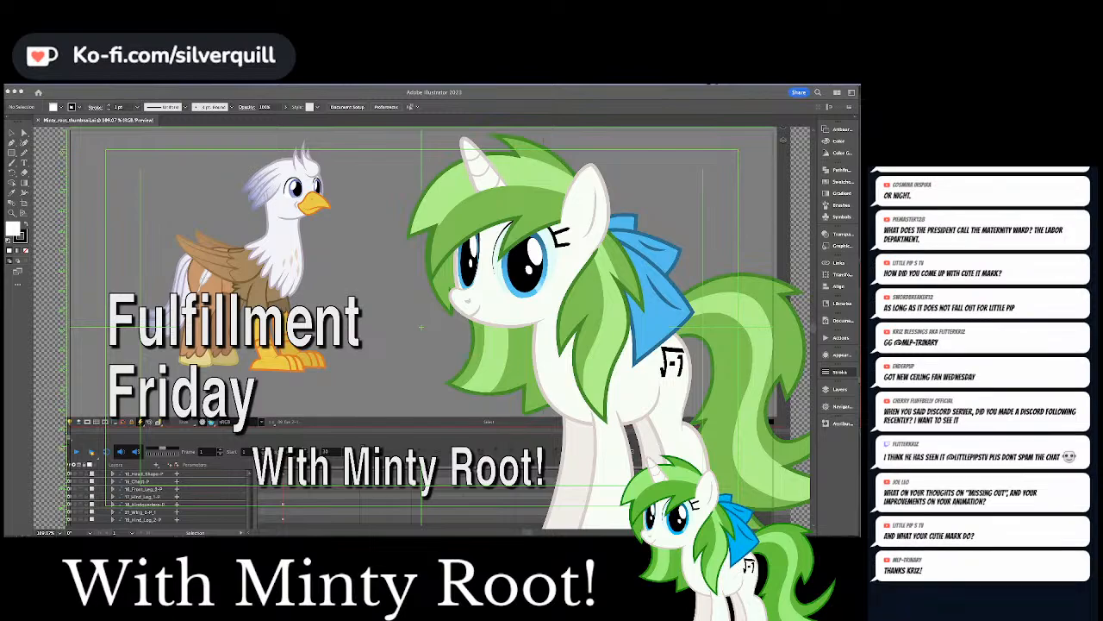
{"action": "left_click", "coordinate": [19, 90]}
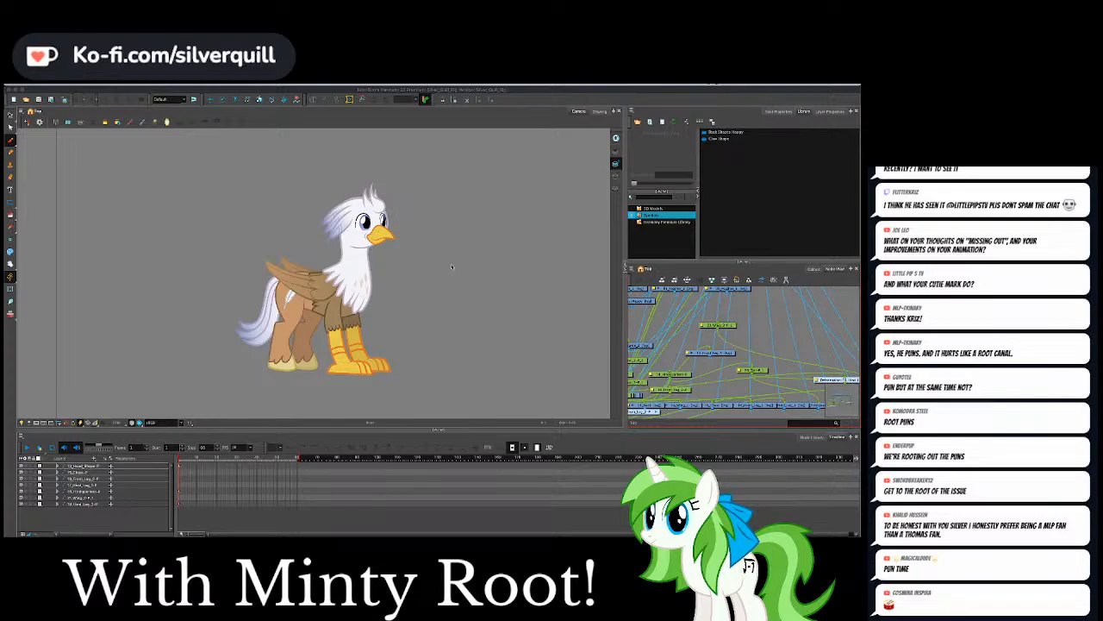
{"action": "scroll", "coordinate": [423, 269], "scroll_direction": "up", "scroll_amount": 4}
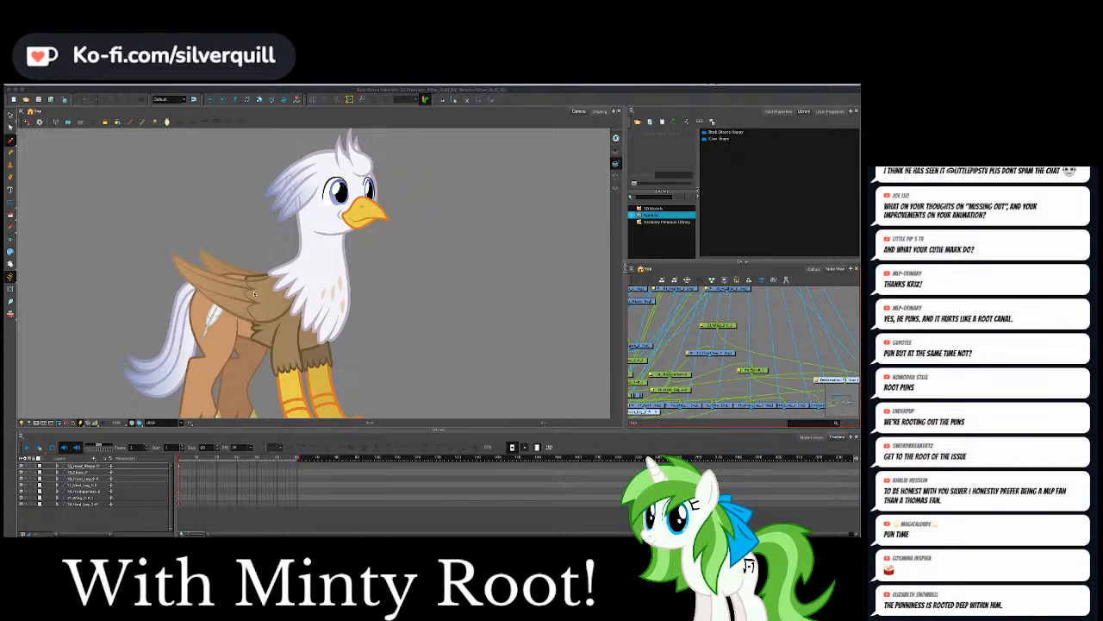
{"action": "left_click", "coordinate": [349, 306]}
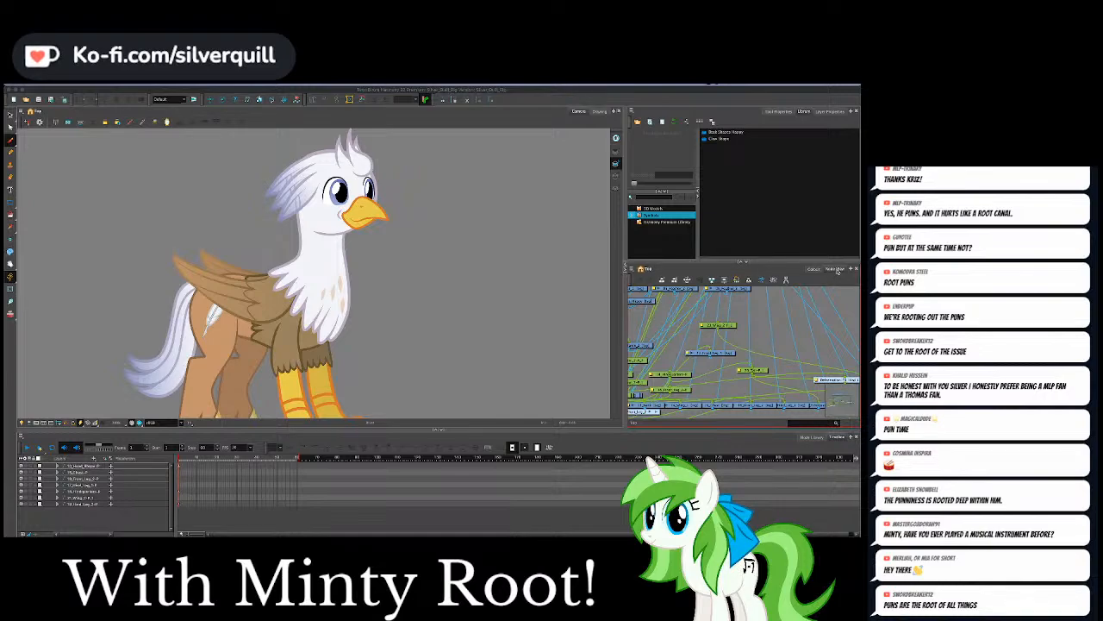
Undock the Node View into a floating window and enlarge it so the rig's whole node network fits.
{"action": "left_click_drag", "start_coordinate": [838, 272], "coordinate": [138, 116]}
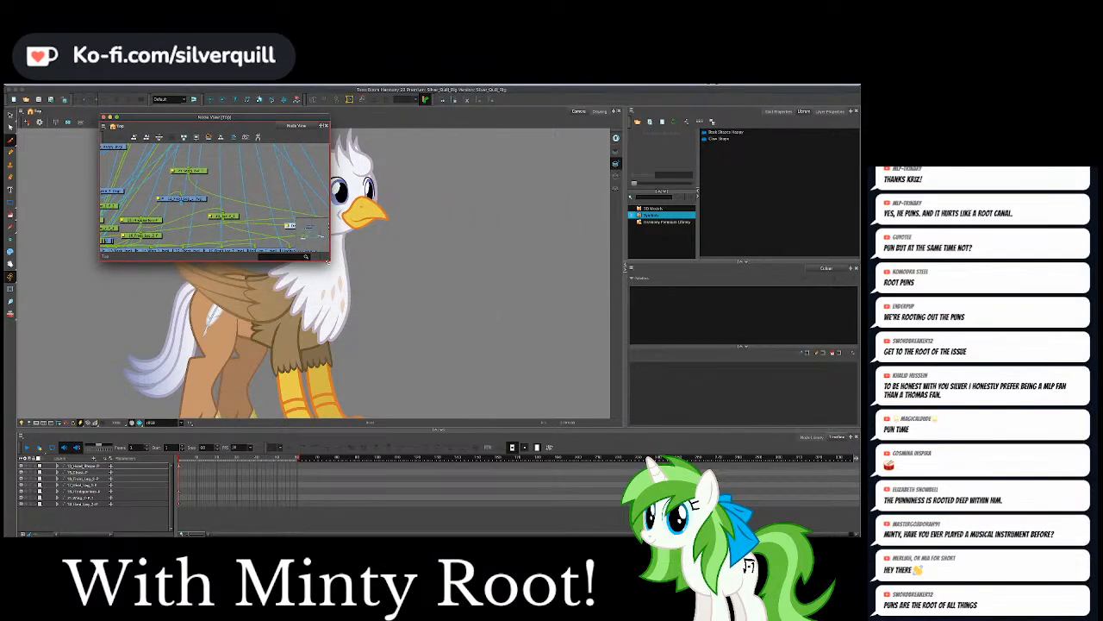
{"action": "left_click_drag", "start_coordinate": [329, 260], "coordinate": [689, 474]}
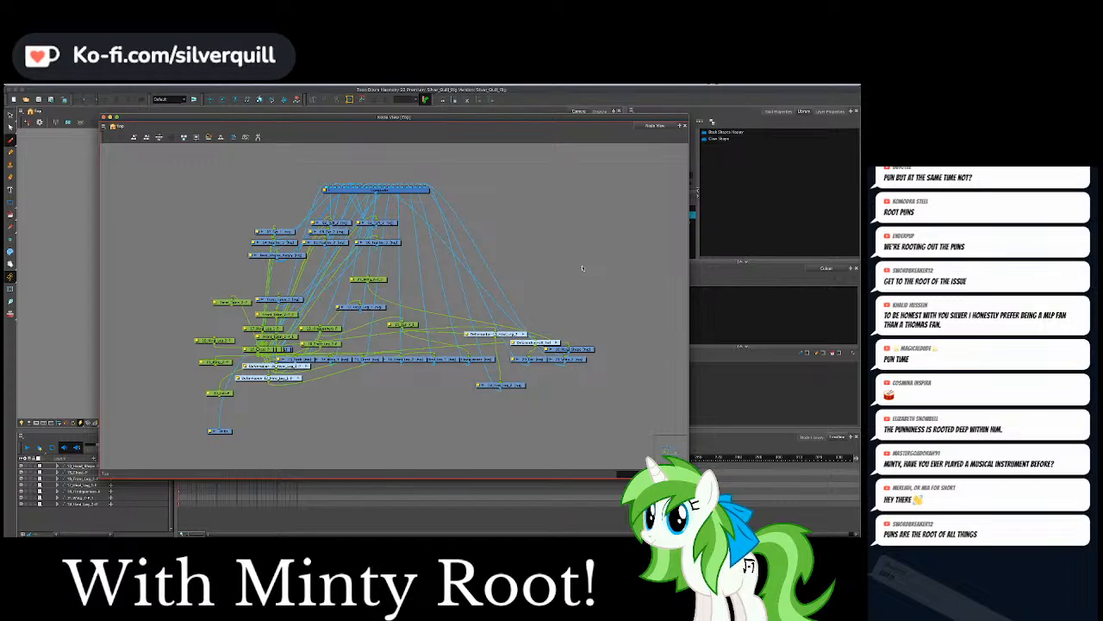
{"action": "mouse_move", "coordinate": [415, 117]}
{"action": "left_mouse_down"}
{"action": "mouse_move", "coordinate": [494, 121]}
{"action": "mouse_move", "coordinate": [407, 120]}
{"action": "left_mouse_up"}
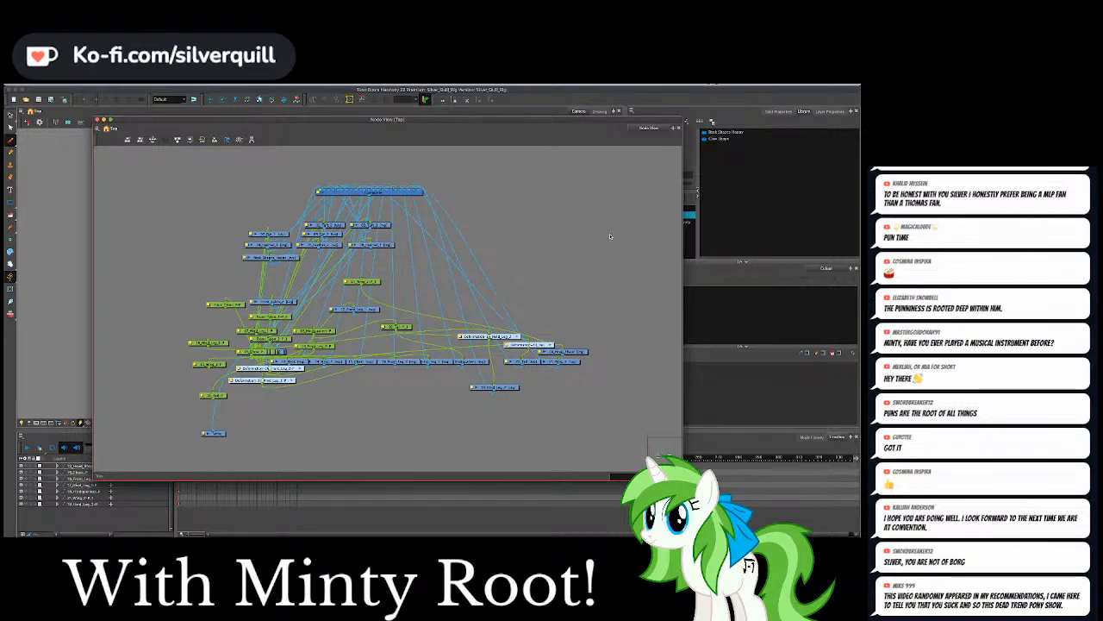
Select the cluster of head drawing nodes directly beneath the composite node.
{"action": "left_click", "coordinate": [272, 234]}
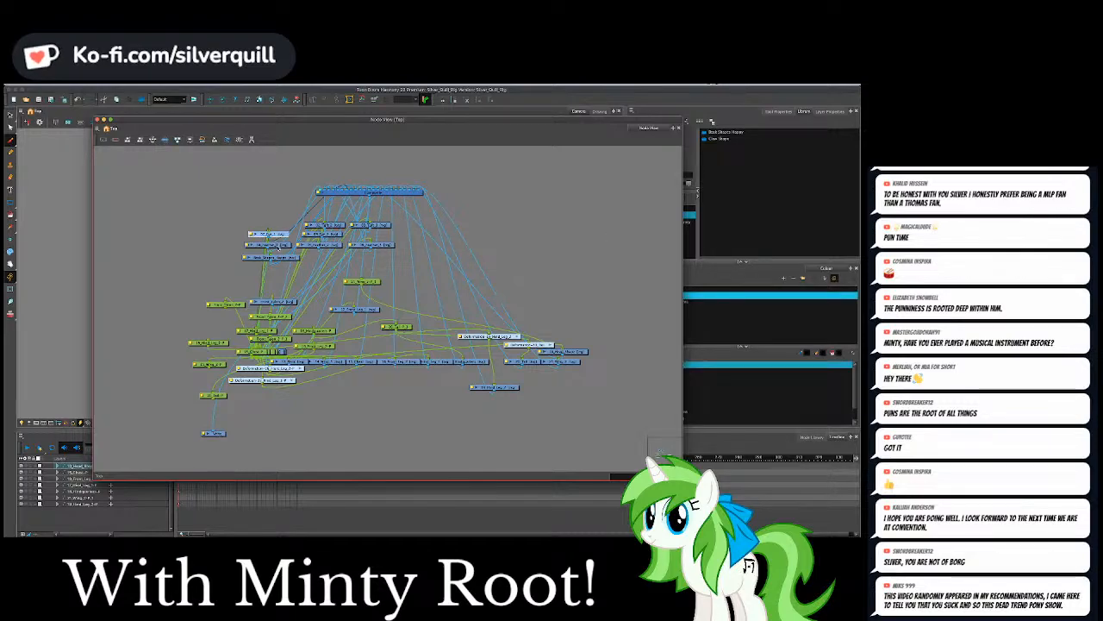
{"action": "left_click", "coordinate": [278, 246]}
{"action": "left_click", "coordinate": [276, 257]}
{"action": "left_click", "coordinate": [224, 226]}
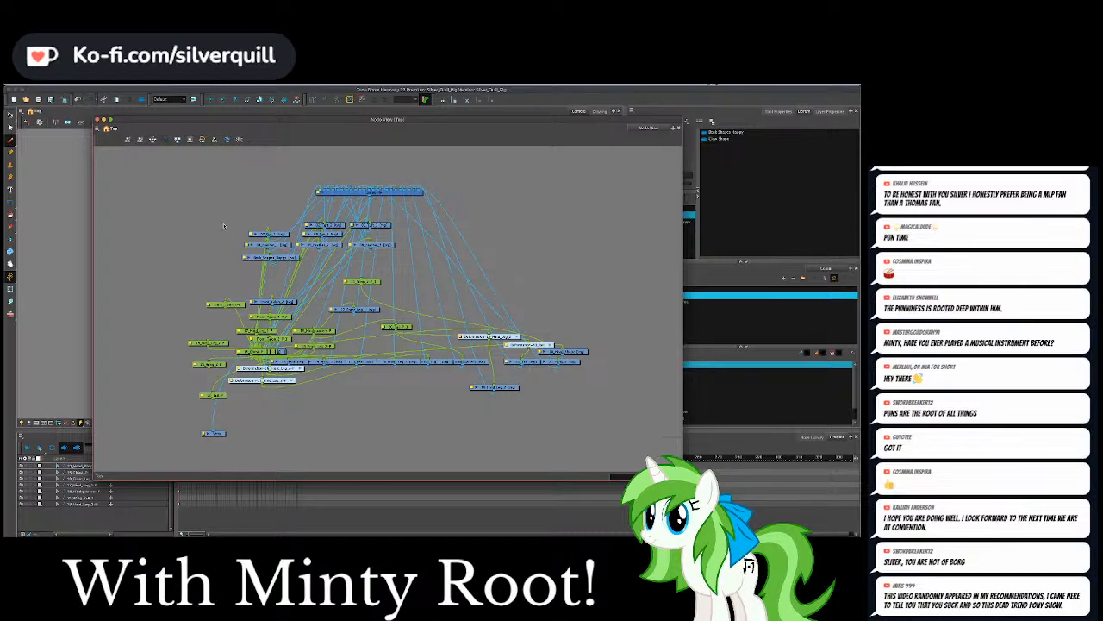
{"action": "left_click", "coordinate": [380, 258]}
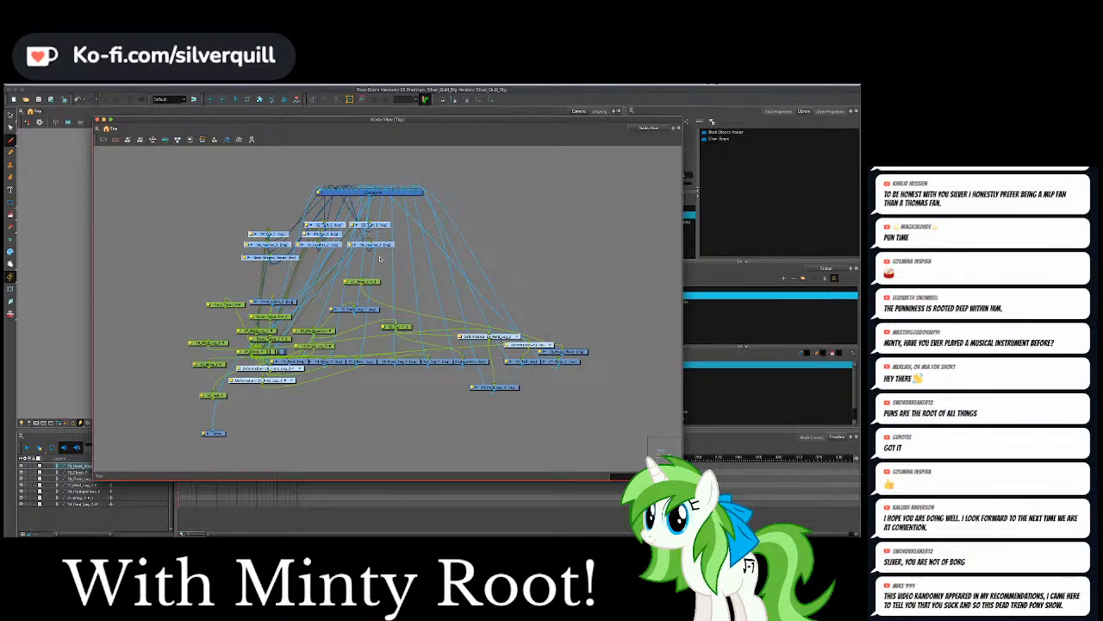
Search the available node commands and the help for a way to insert a backdrop behind the selected nodes.
{"action": "right_click", "coordinate": [328, 246]}
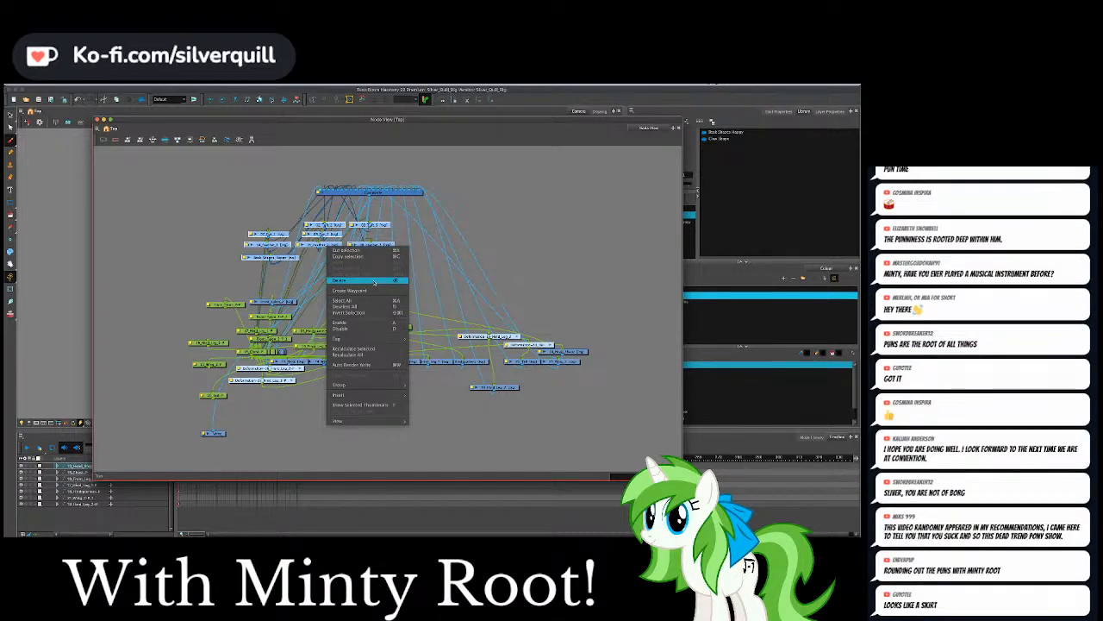
{"action": "left_click", "coordinate": [174, 216]}
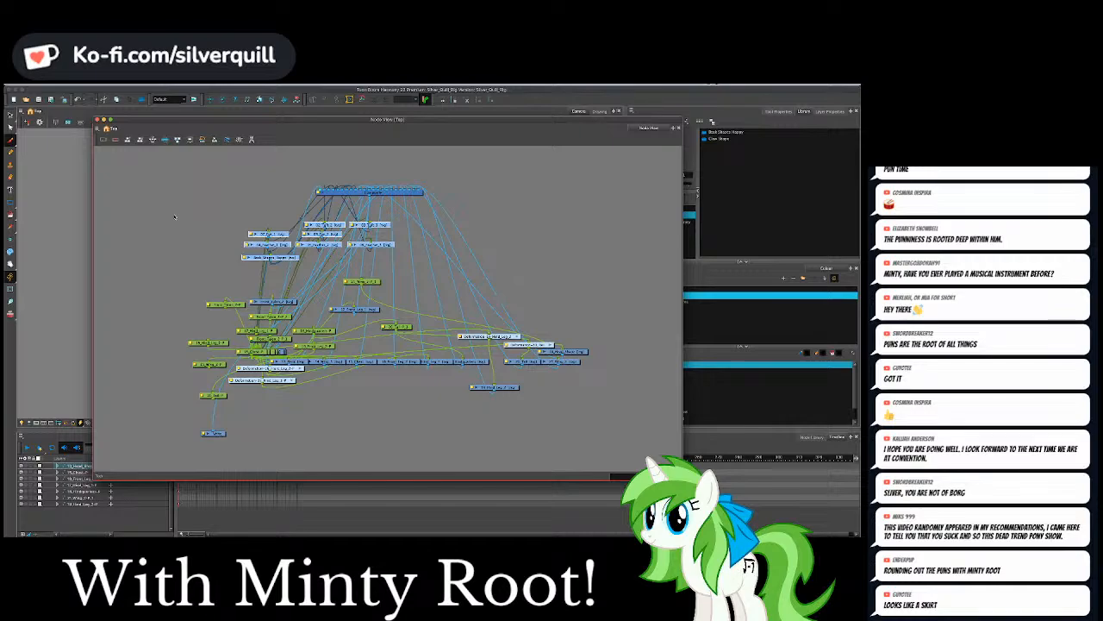
{"action": "right_click", "coordinate": [174, 217]}
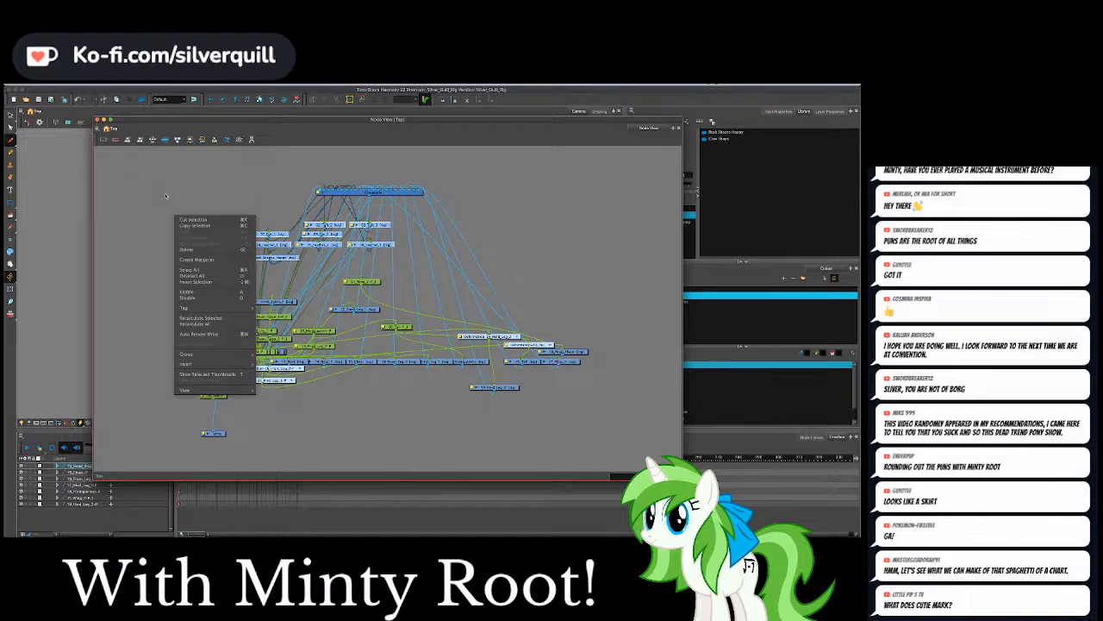
{"action": "mouse_move", "coordinate": [235, 389]}
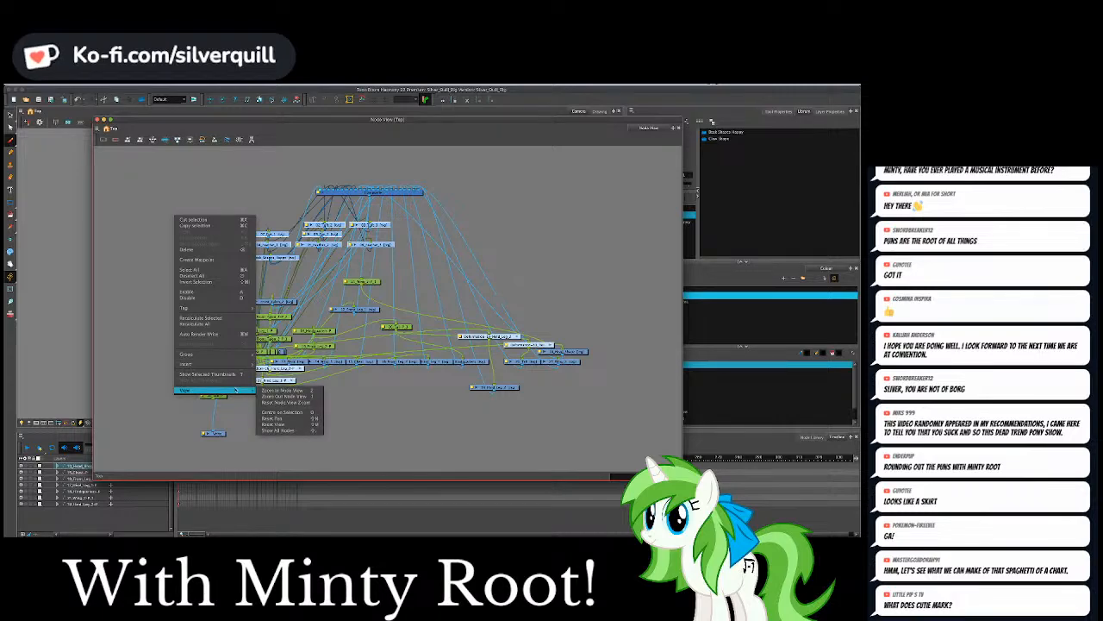
{"action": "left_click", "coordinate": [192, 183]}
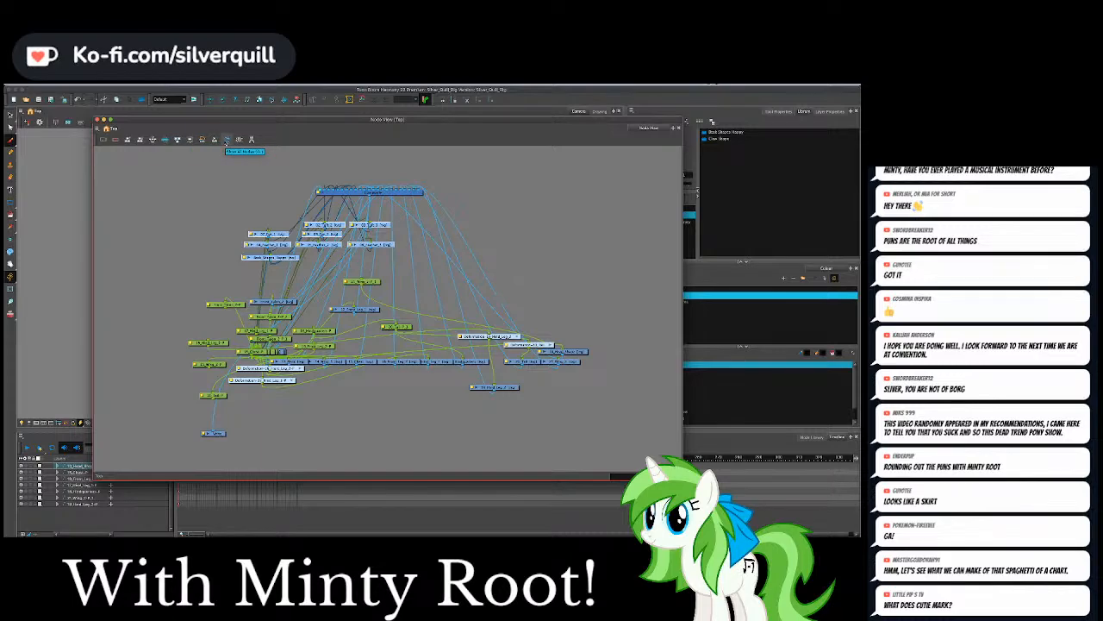
{"action": "right_click", "coordinate": [194, 181]}
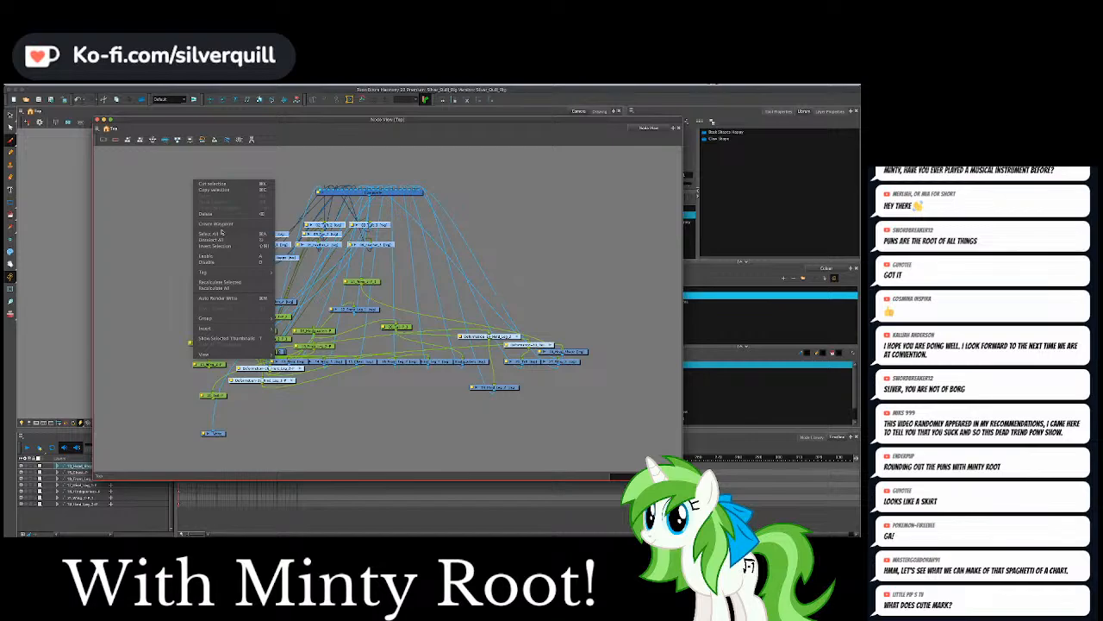
{"action": "mouse_move", "coordinate": [246, 271]}
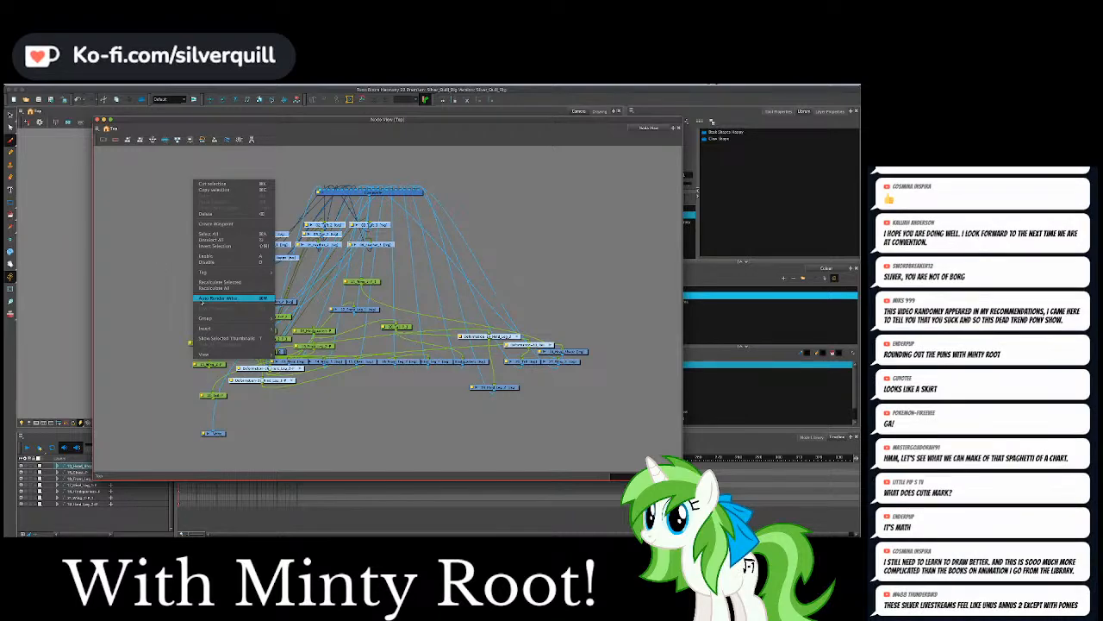
{"action": "mouse_move", "coordinate": [231, 321]}
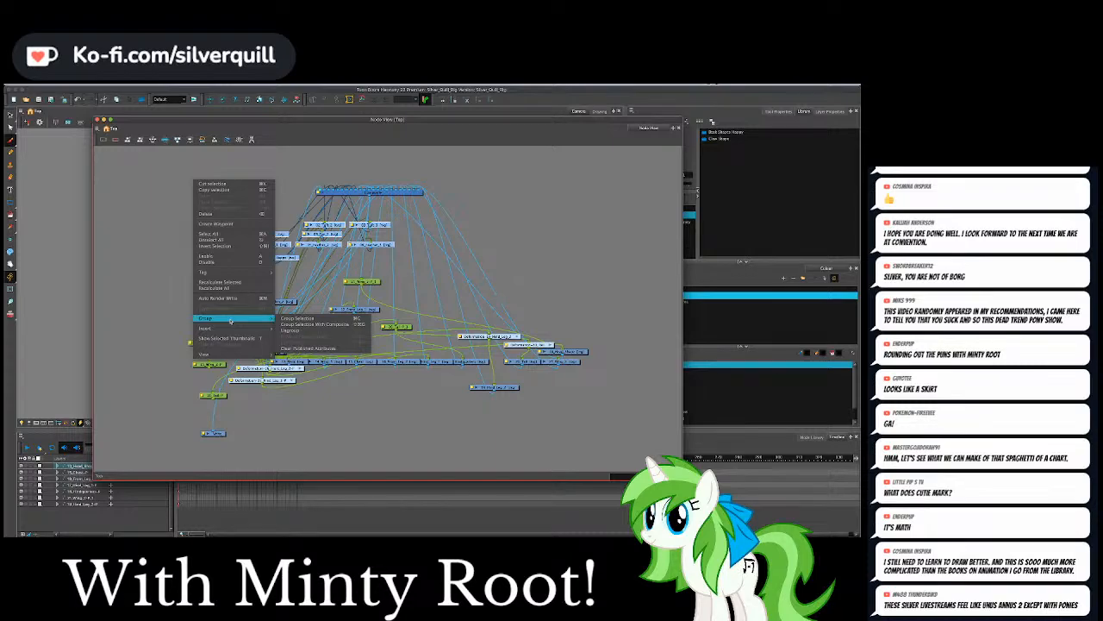
{"action": "left_click", "coordinate": [251, 83]}
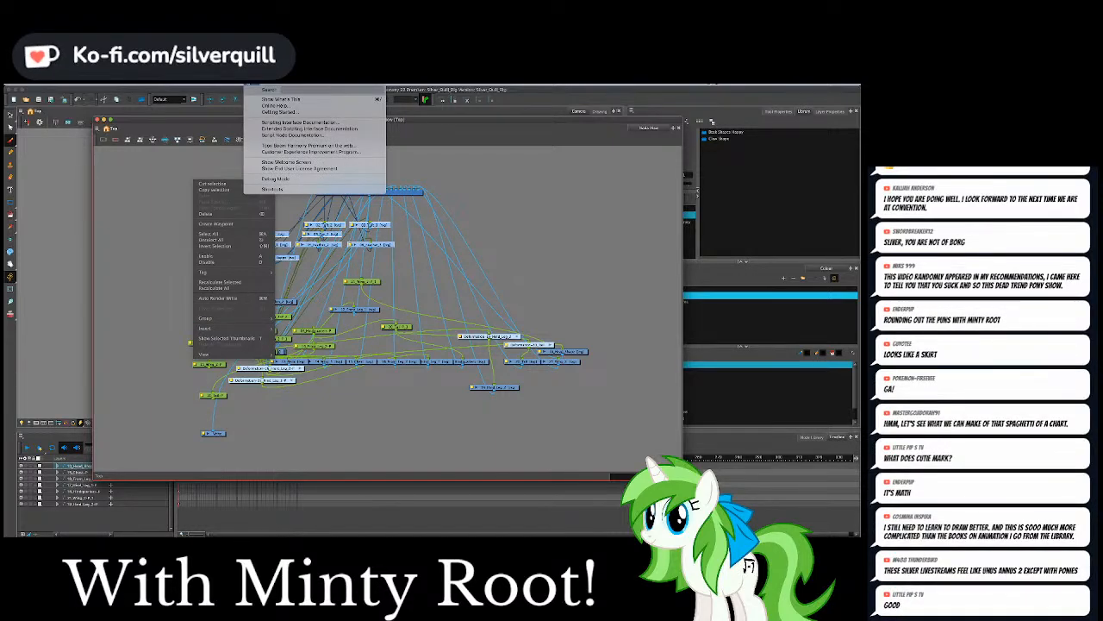
{"action": "type", "text": "sketching"}
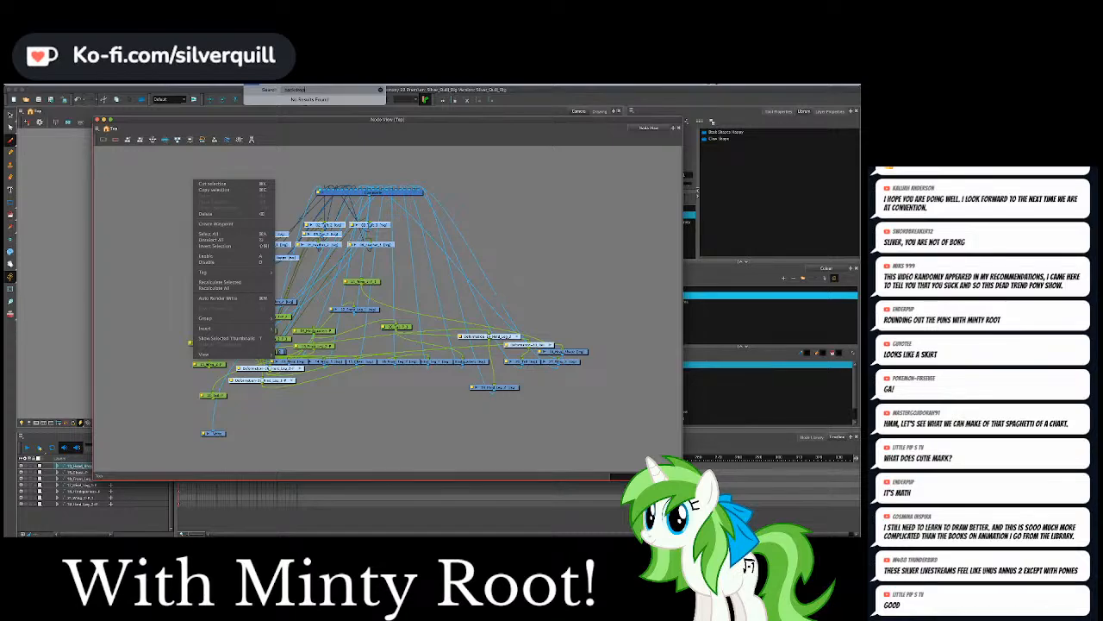
{"action": "left_click", "coordinate": [255, 332]}
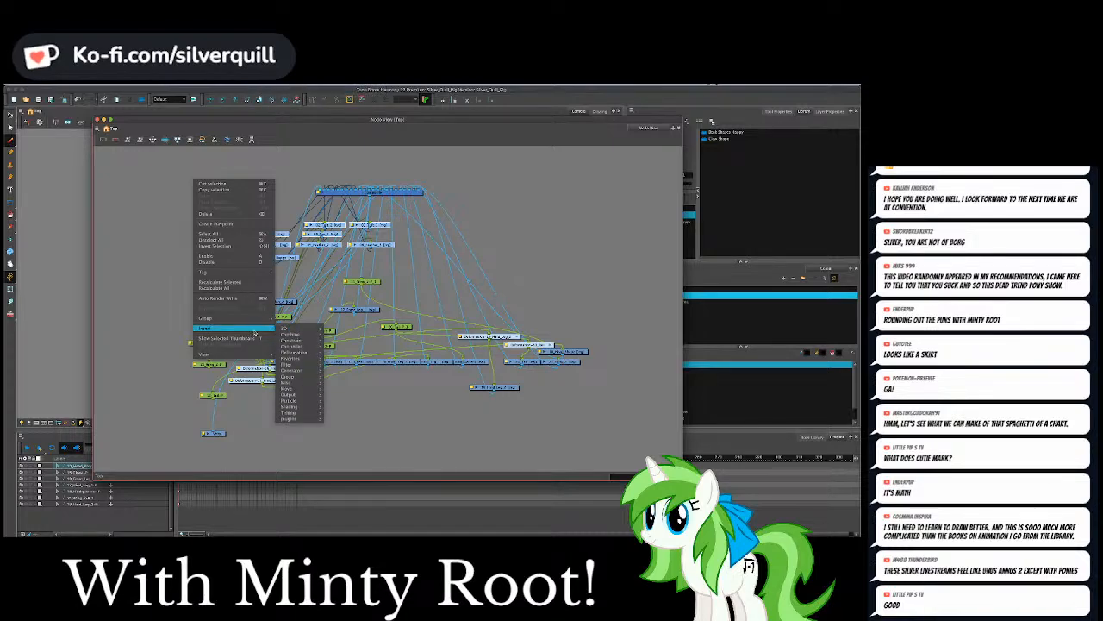
{"action": "mouse_move", "coordinate": [298, 419]}
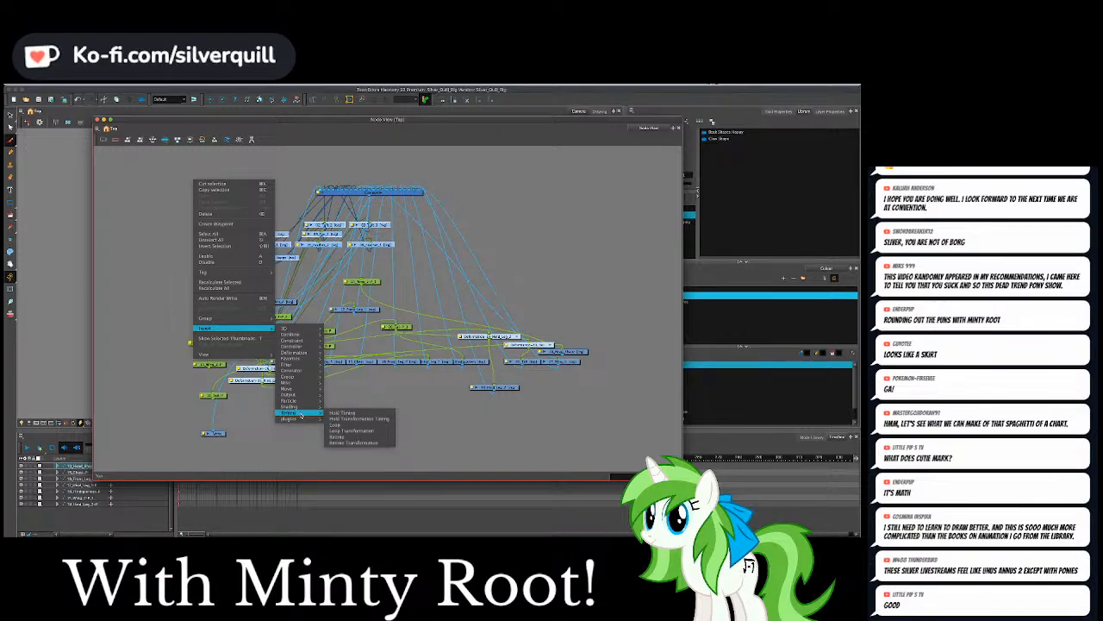
{"action": "mouse_move", "coordinate": [302, 337]}
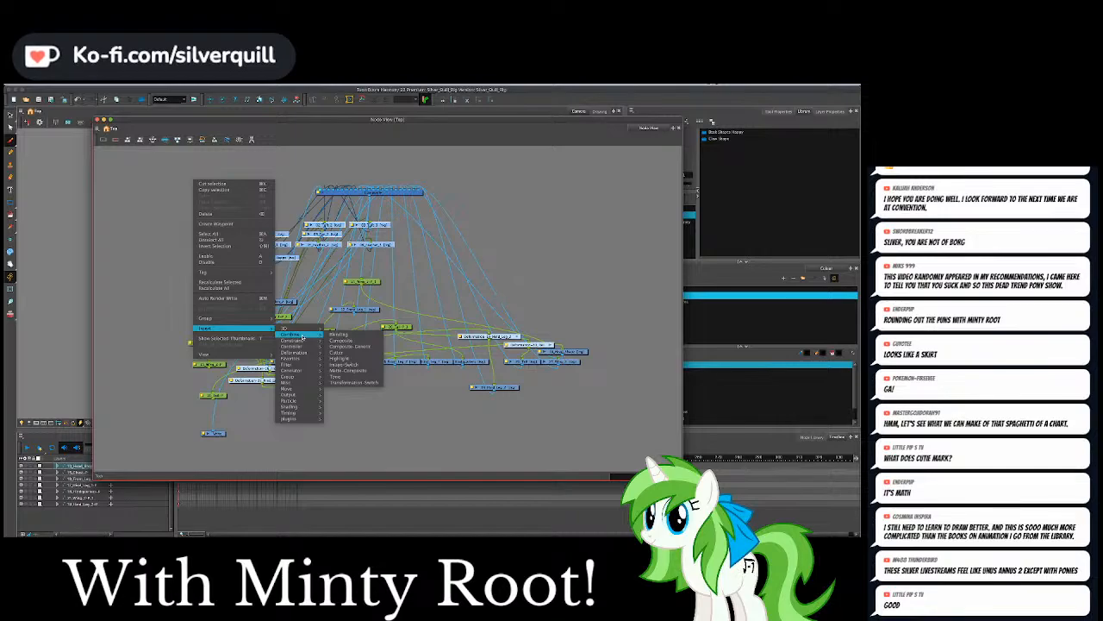
Insert a backdrop around the selected head nodes and move it with its nodes to the empty area beside the composite.
{"action": "left_click", "coordinate": [100, 128]}
{"action": "left_click", "coordinate": [100, 128]}
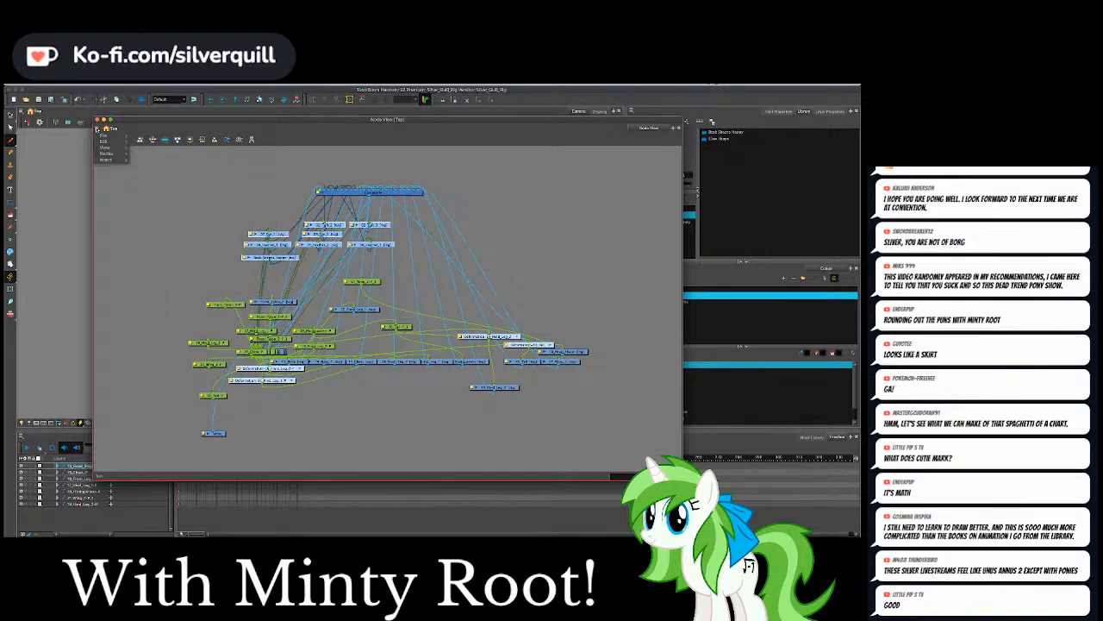
{"action": "mouse_move", "coordinate": [100, 135]}
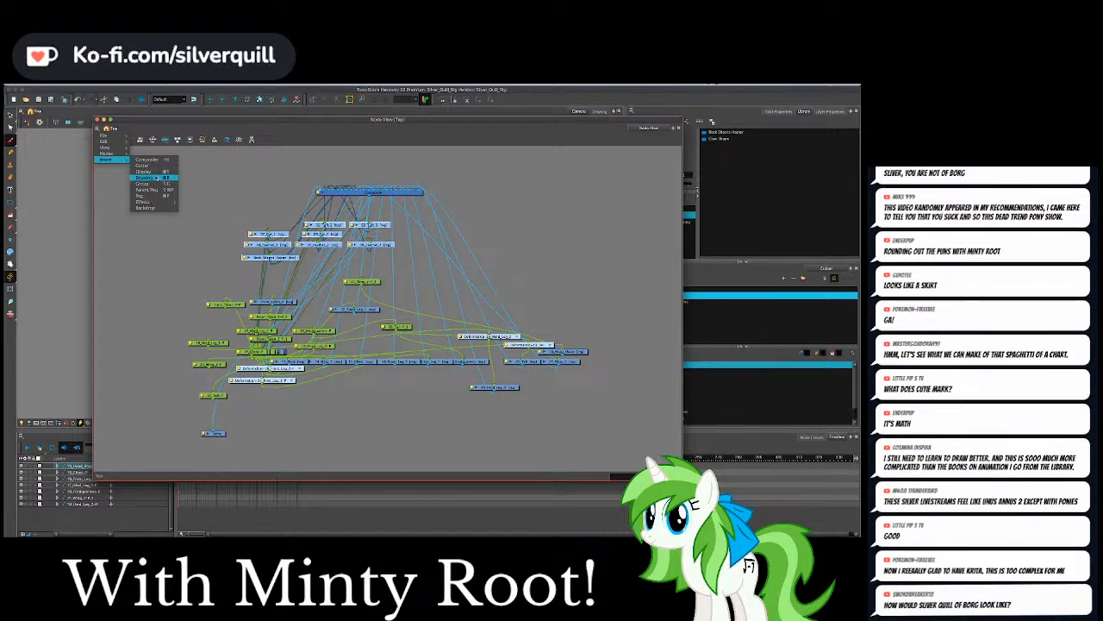
{"action": "left_click", "coordinate": [145, 207]}
{"action": "left_click_drag", "start_coordinate": [249, 204], "coordinate": [124, 170]}
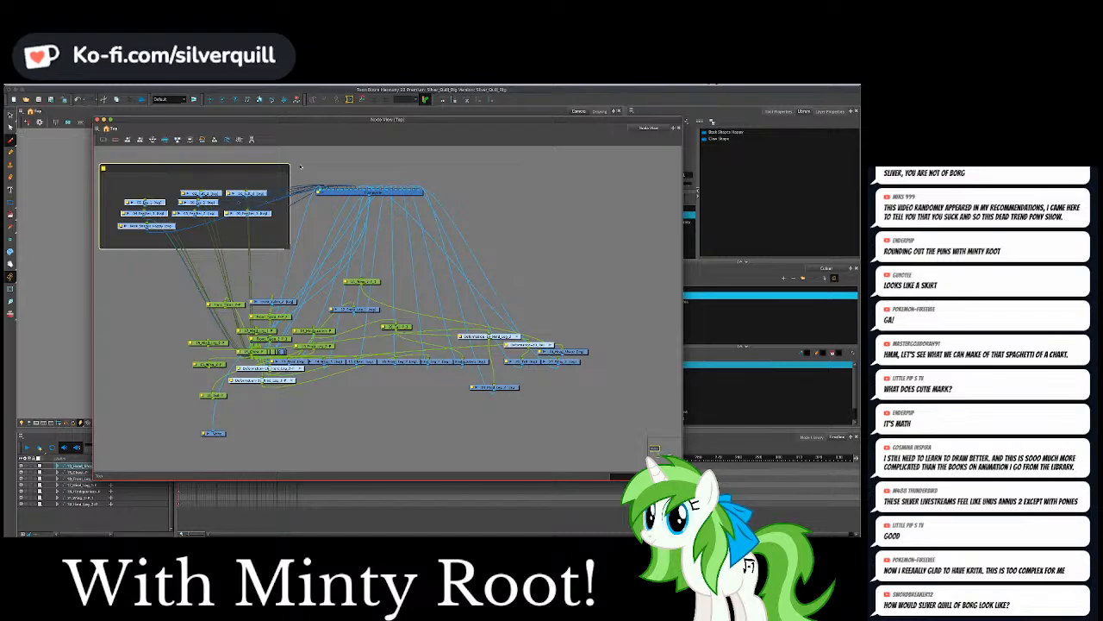
{"action": "left_click", "coordinate": [301, 161]}
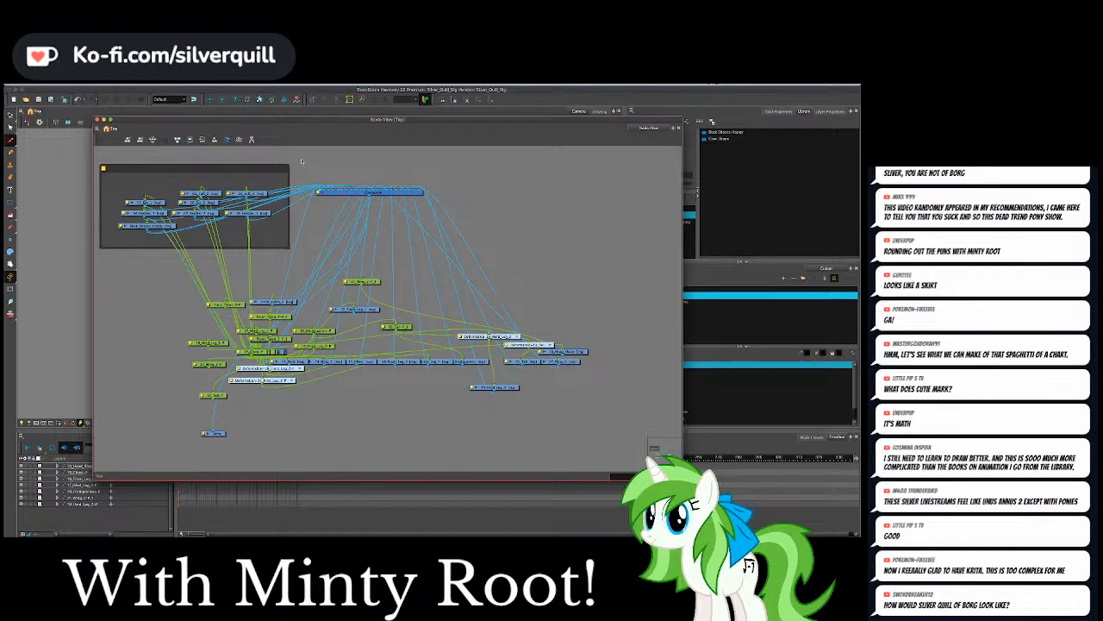
Name the new backdrop Head.
{"action": "left_click", "coordinate": [103, 168]}
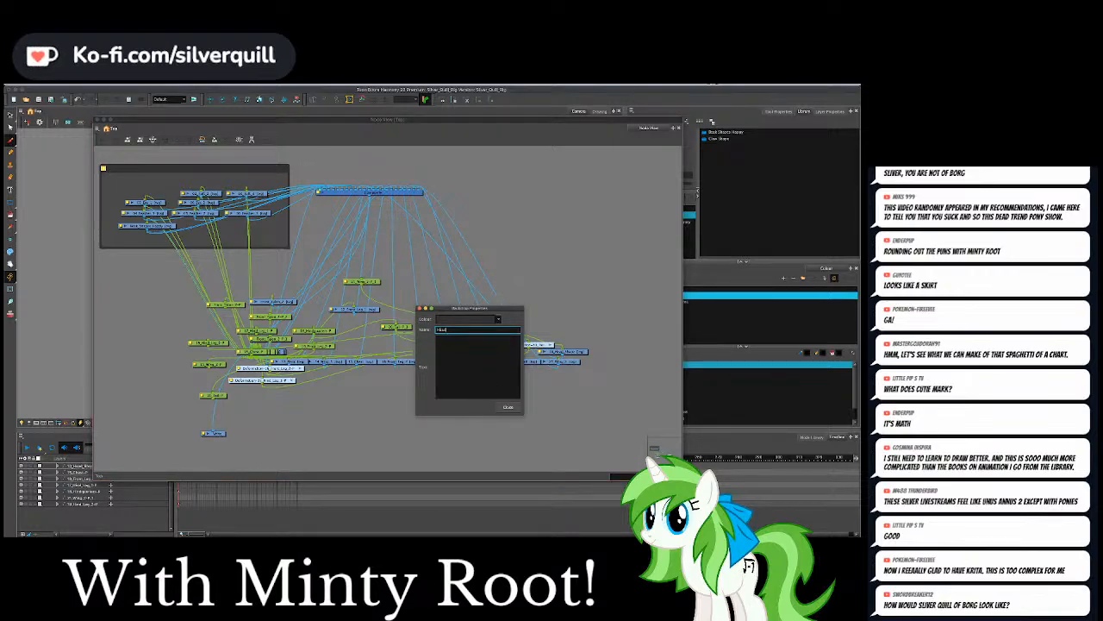
{"action": "type", "text": "Head"}
{"action": "left_click", "coordinate": [512, 408]}
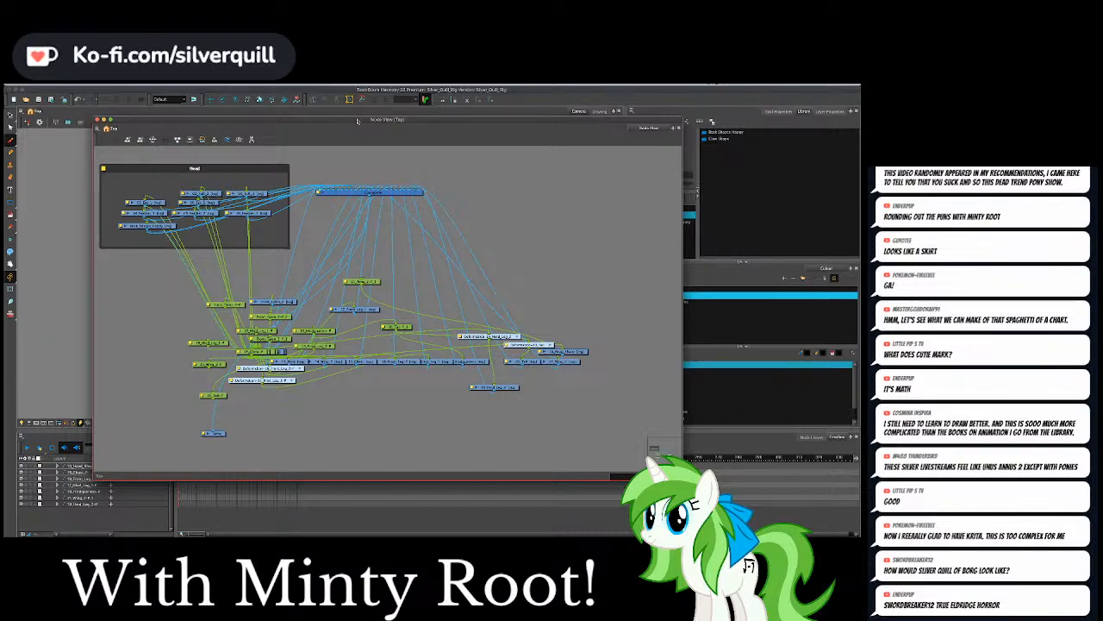
Narrow the floating Node View window and place it beside the griffon drawing so both the network and the character are visible.
{"action": "left_click_drag", "start_coordinate": [360, 119], "coordinate": [406, 117]}
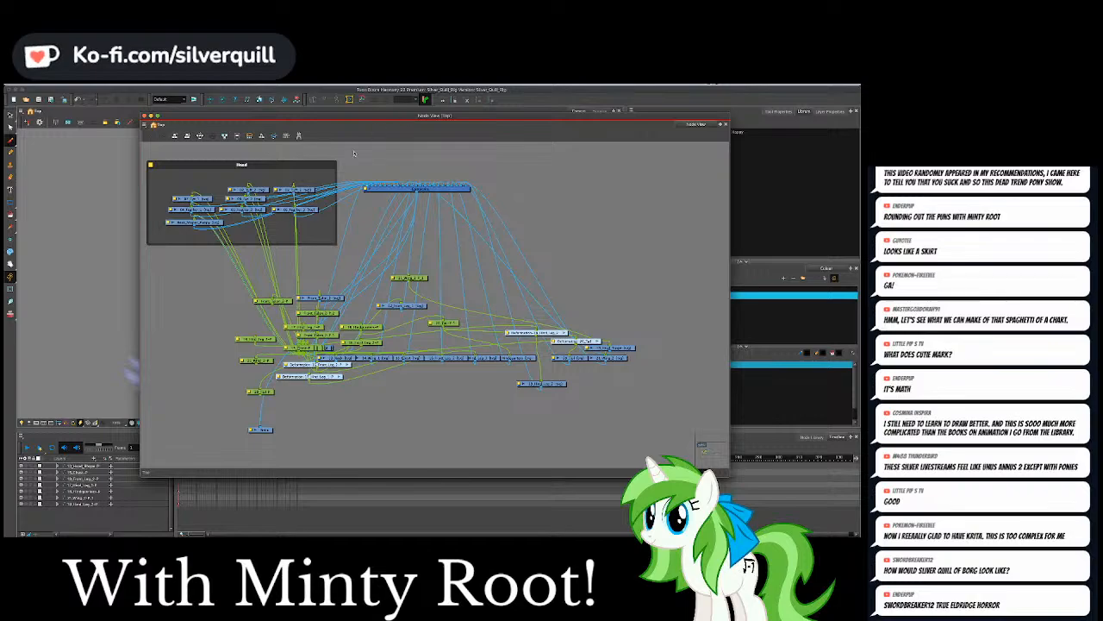
{"action": "left_click", "coordinate": [175, 223]}
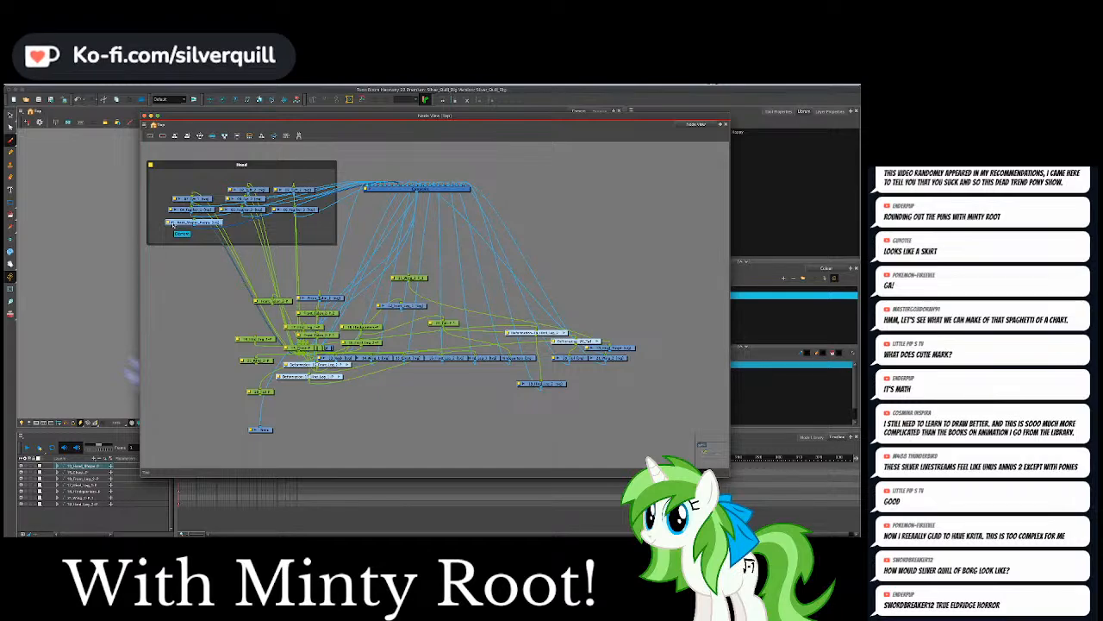
{"action": "left_click_drag", "start_coordinate": [227, 116], "coordinate": [508, 113]}
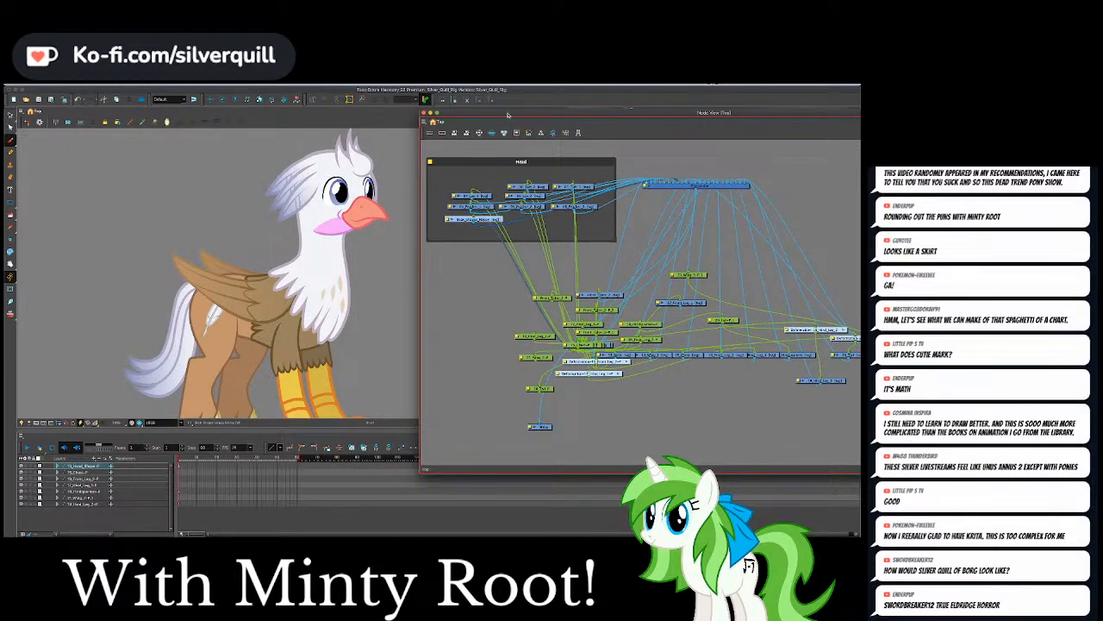
{"action": "left_click_drag", "start_coordinate": [419, 262], "coordinate": [508, 237]}
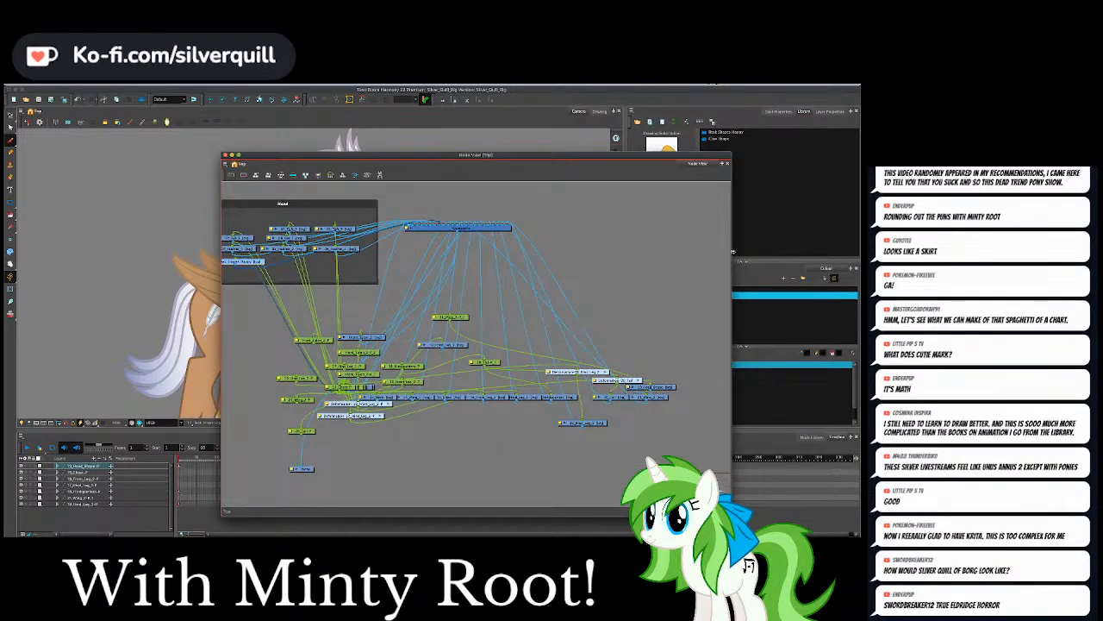
{"action": "left_click_drag", "start_coordinate": [725, 255], "coordinate": [591, 255]}
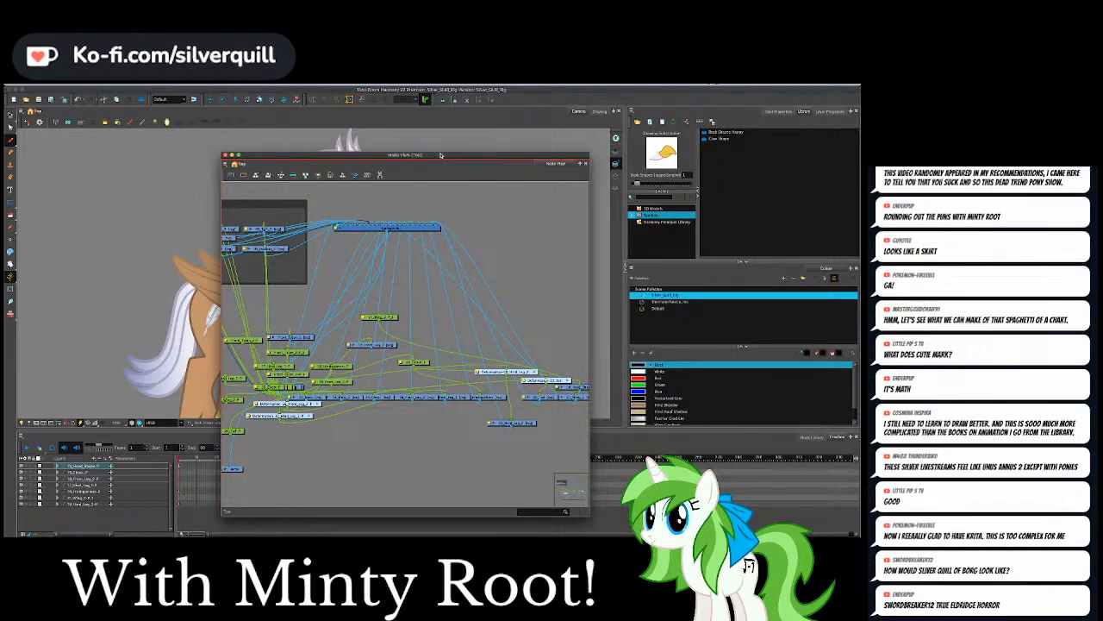
{"action": "left_click_drag", "start_coordinate": [440, 155], "coordinate": [625, 140]}
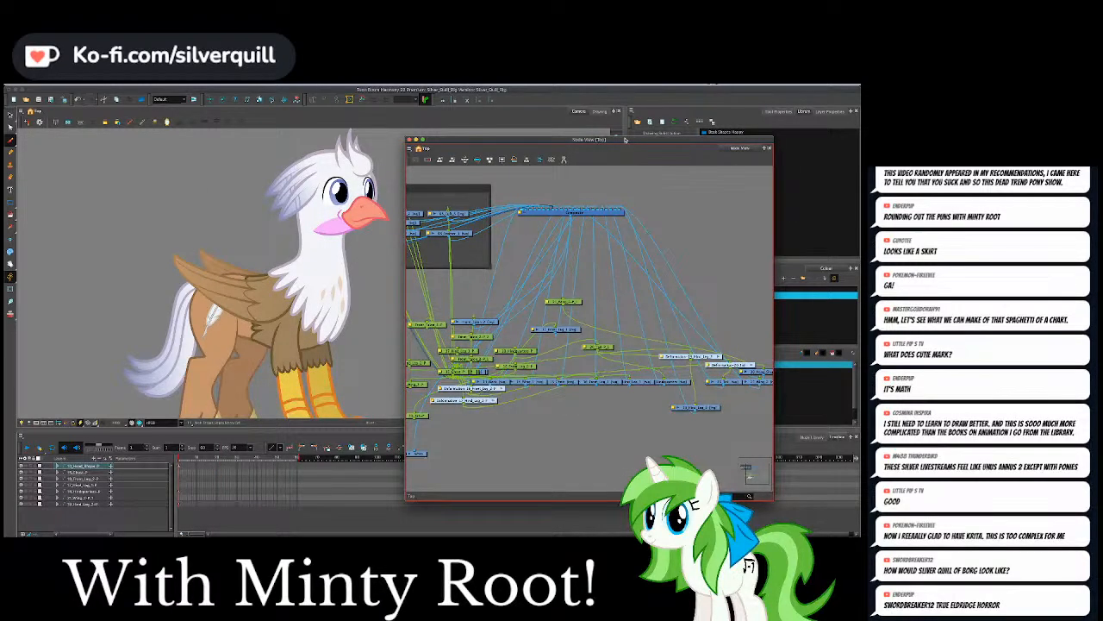
Select the Head backdrop to check its highlighting on the character, and clear the selection.
{"action": "left_click", "coordinate": [505, 187]}
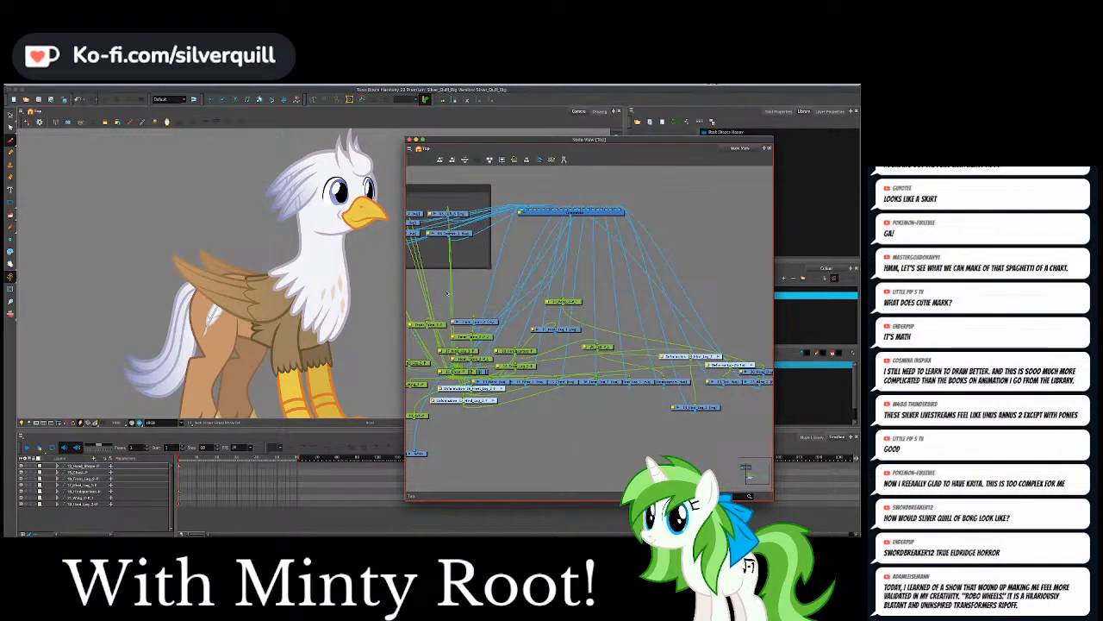
{"action": "left_click", "coordinate": [451, 187]}
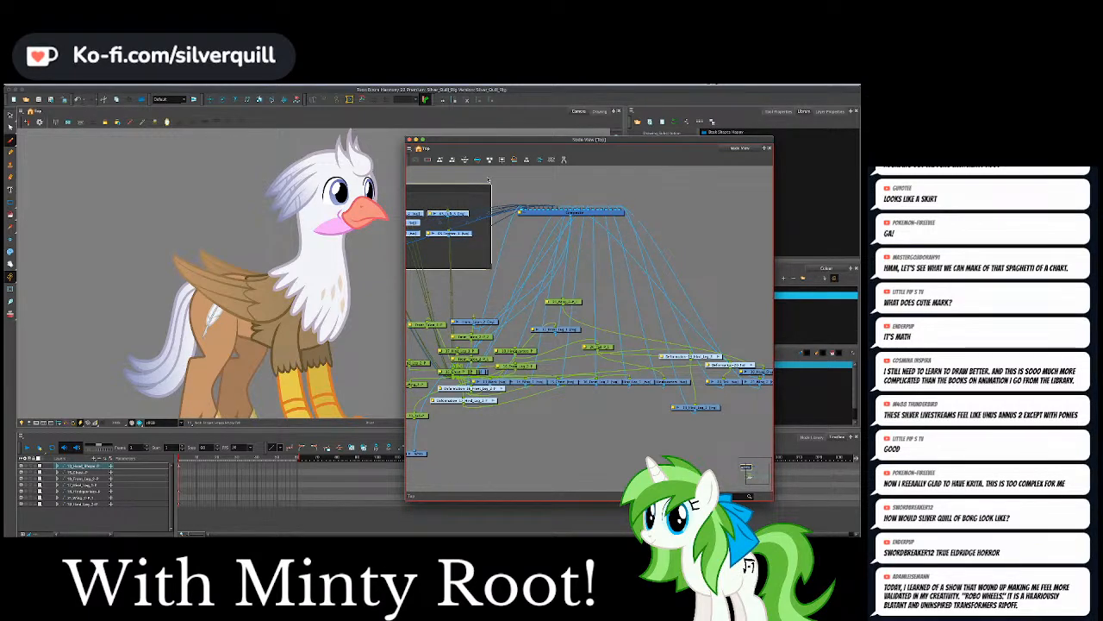
{"action": "left_click", "coordinate": [488, 180]}
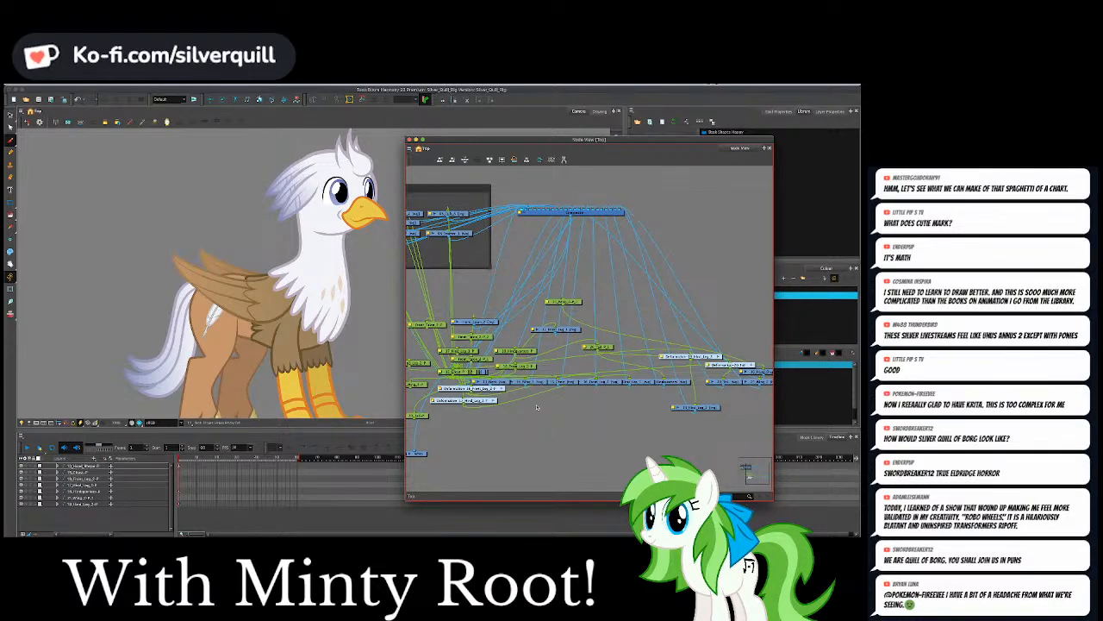
Expand the hind leg layer in the timeline and examine its deformation group and drawing layer.
{"action": "double_click", "coordinate": [205, 446]}
{"action": "left_click", "coordinate": [410, 139]}
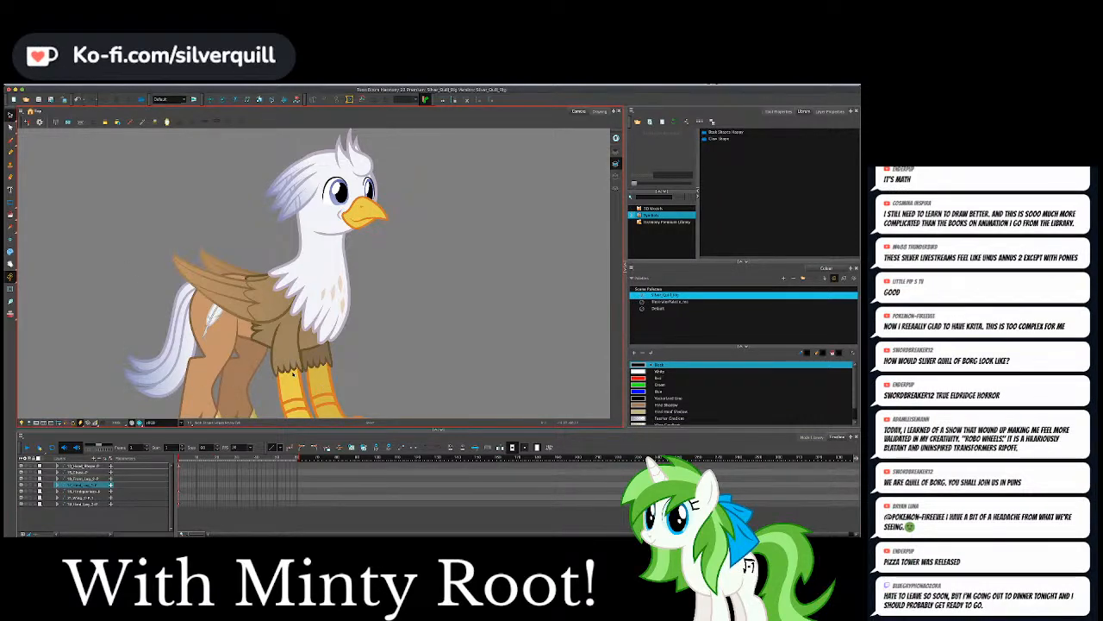
{"action": "left_click", "coordinate": [57, 485]}
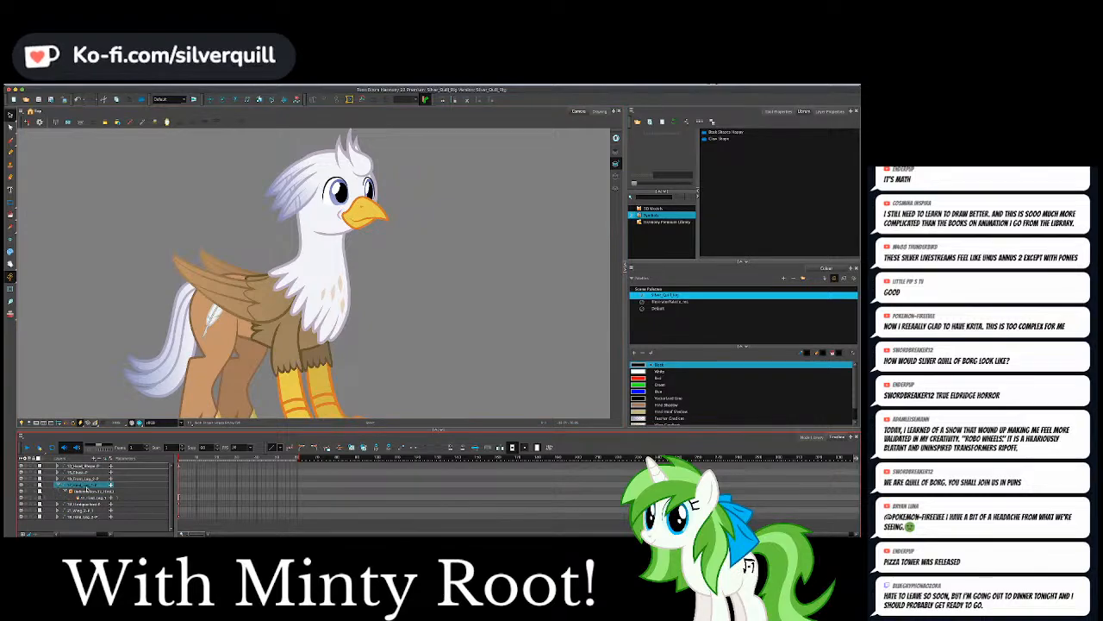
{"action": "left_click", "coordinate": [81, 491]}
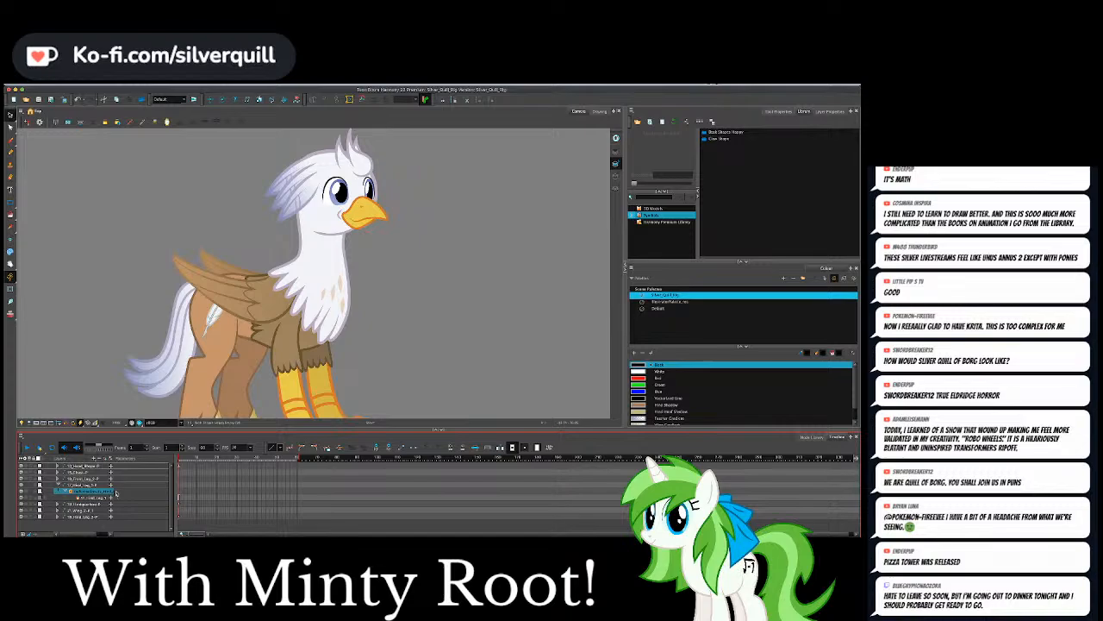
{"action": "left_click", "coordinate": [95, 497]}
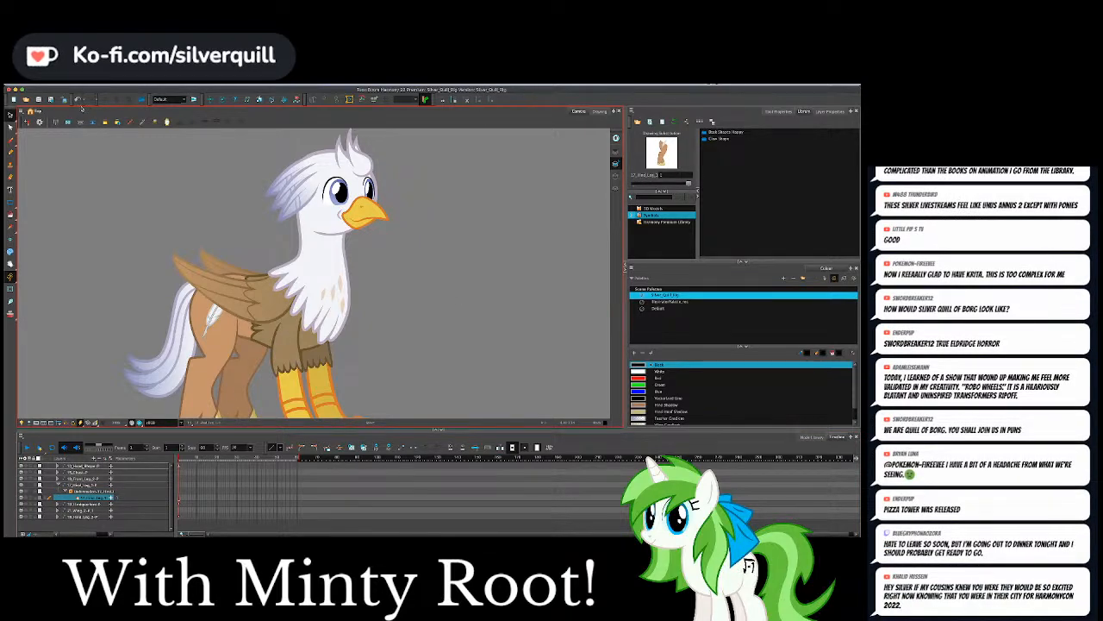
Lower the main window, bring the Node View window to the front and centre the node network in it.
{"action": "left_click_drag", "start_coordinate": [83, 90], "coordinate": [85, 232]}
{"action": "left_click", "coordinate": [474, 187]}
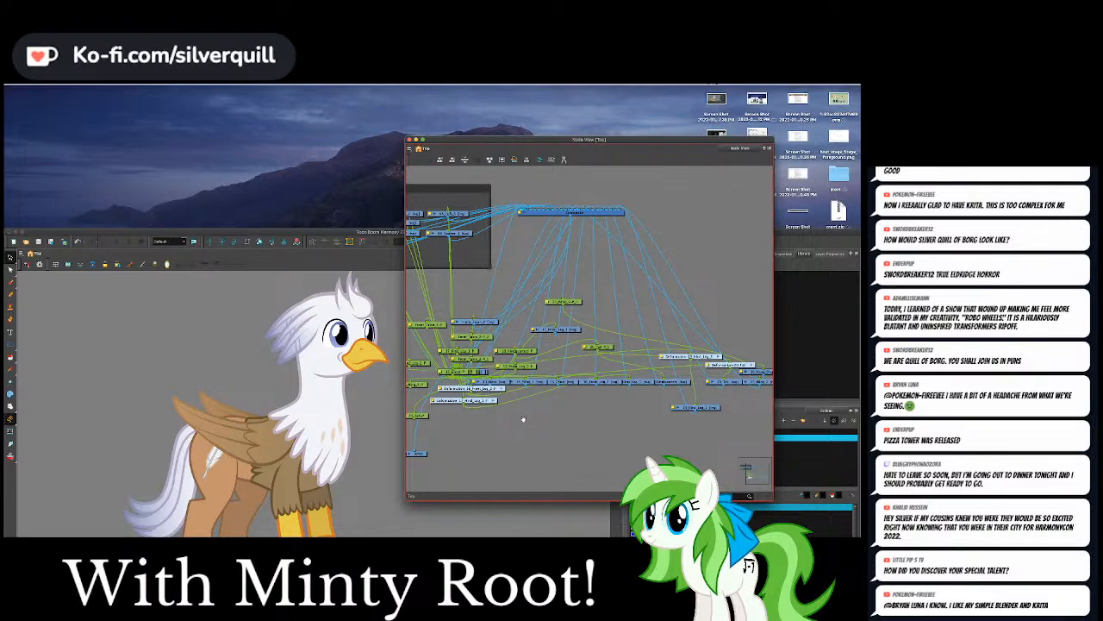
{"action": "left_click_drag", "start_coordinate": [523, 419], "coordinate": [570, 423]}
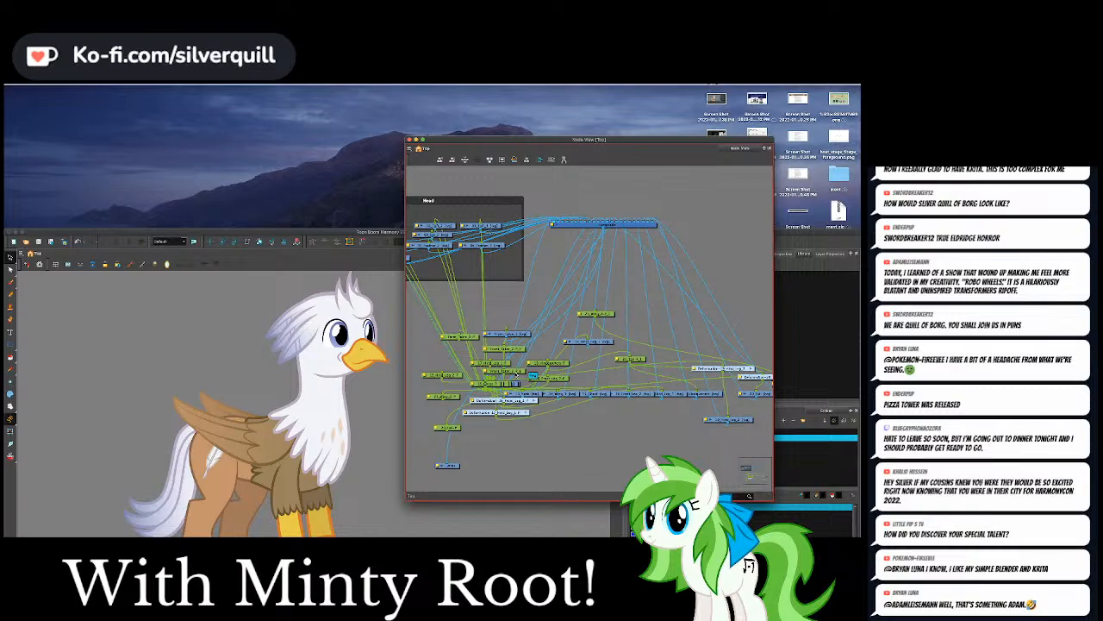
Insert an empty backdrop in the free area below the node network and name it Neck.
{"action": "right_click", "coordinate": [530, 374]}
{"action": "left_click", "coordinate": [521, 366]}
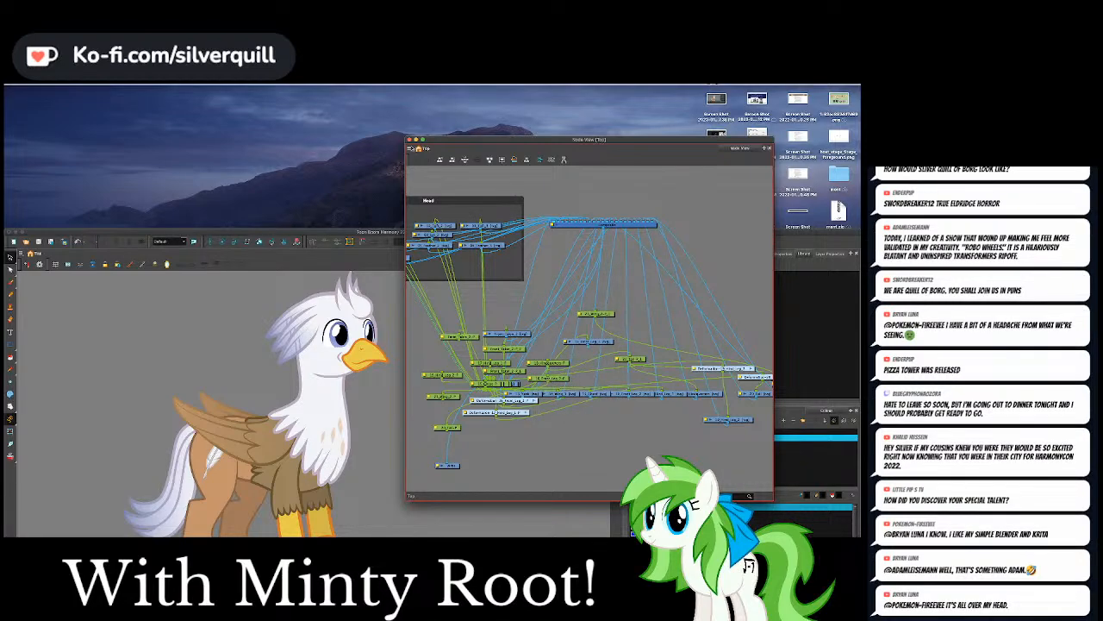
{"action": "left_click", "coordinate": [411, 148]}
{"action": "mouse_move", "coordinate": [416, 179]}
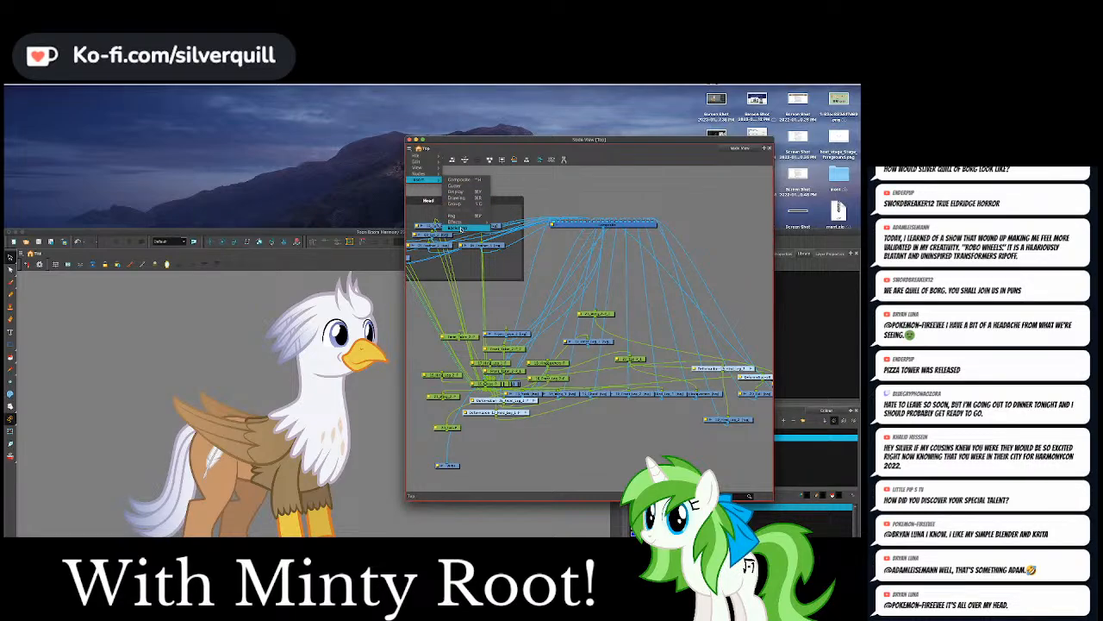
{"action": "left_click", "coordinate": [459, 228]}
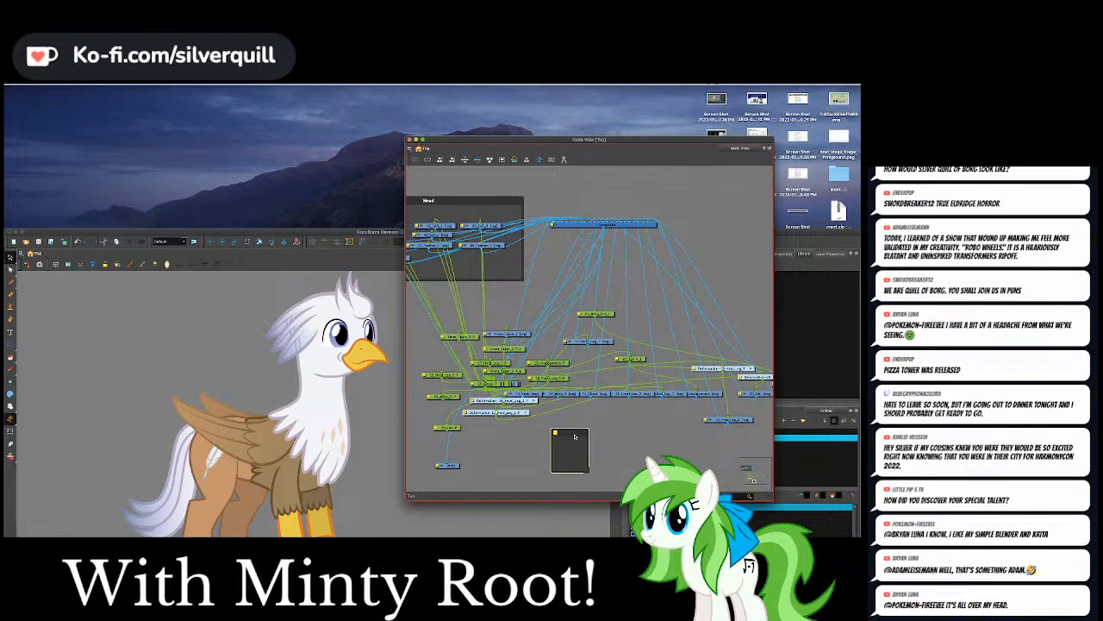
{"action": "double_click", "coordinate": [554, 434]}
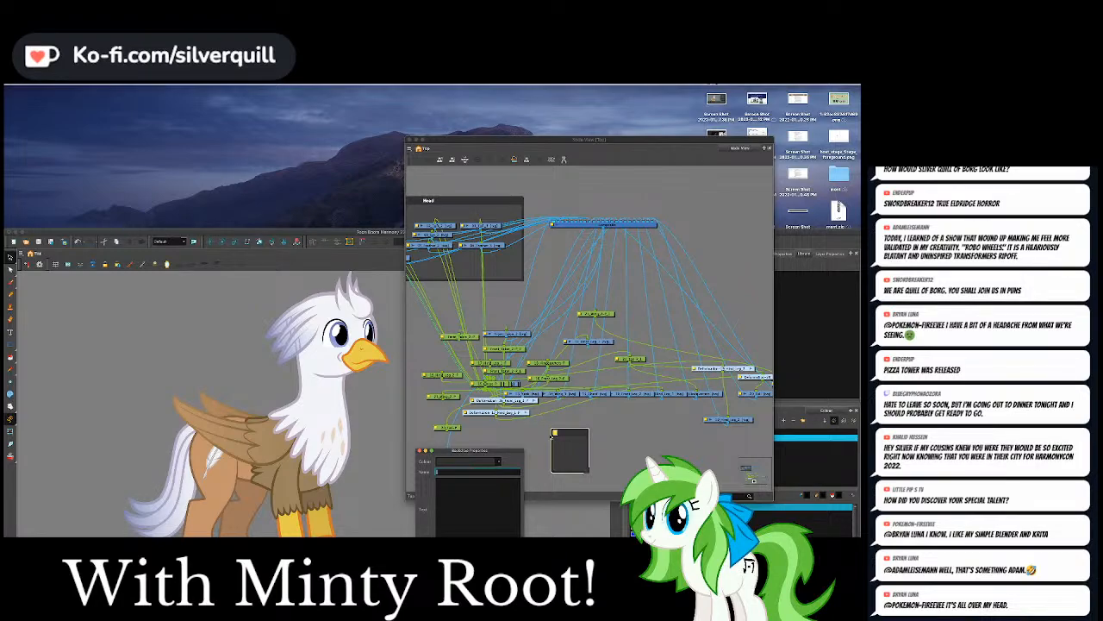
{"action": "type", "text": "Neck"}
{"action": "left_click", "coordinate": [421, 450]}
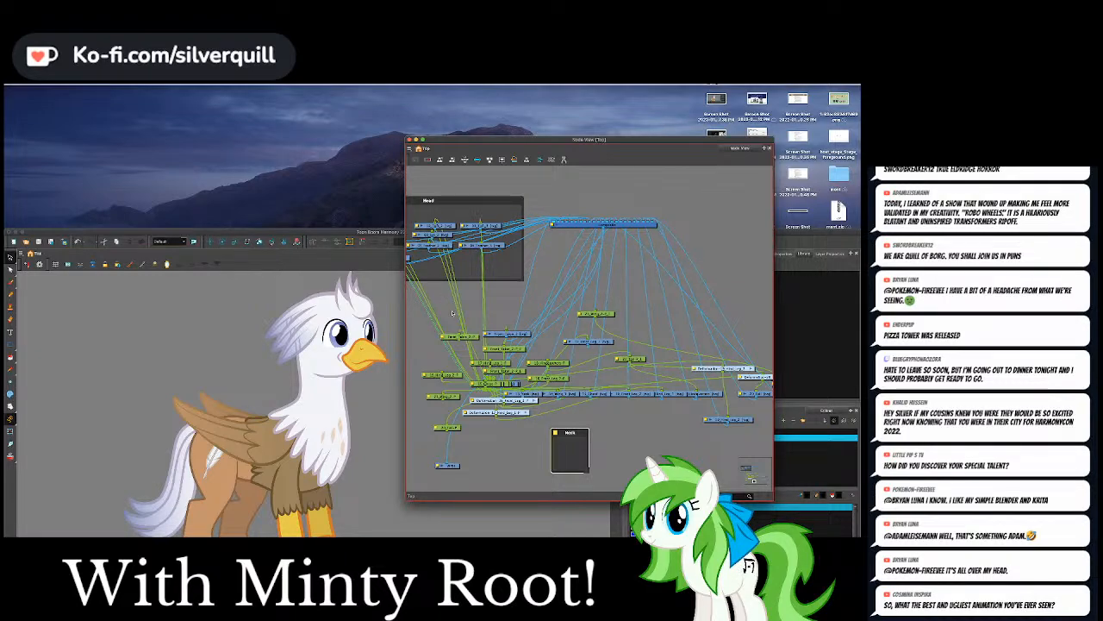
Look through the commands and insertable node categories offered for the nodes in the Head backdrop.
{"action": "right_click", "coordinate": [498, 246]}
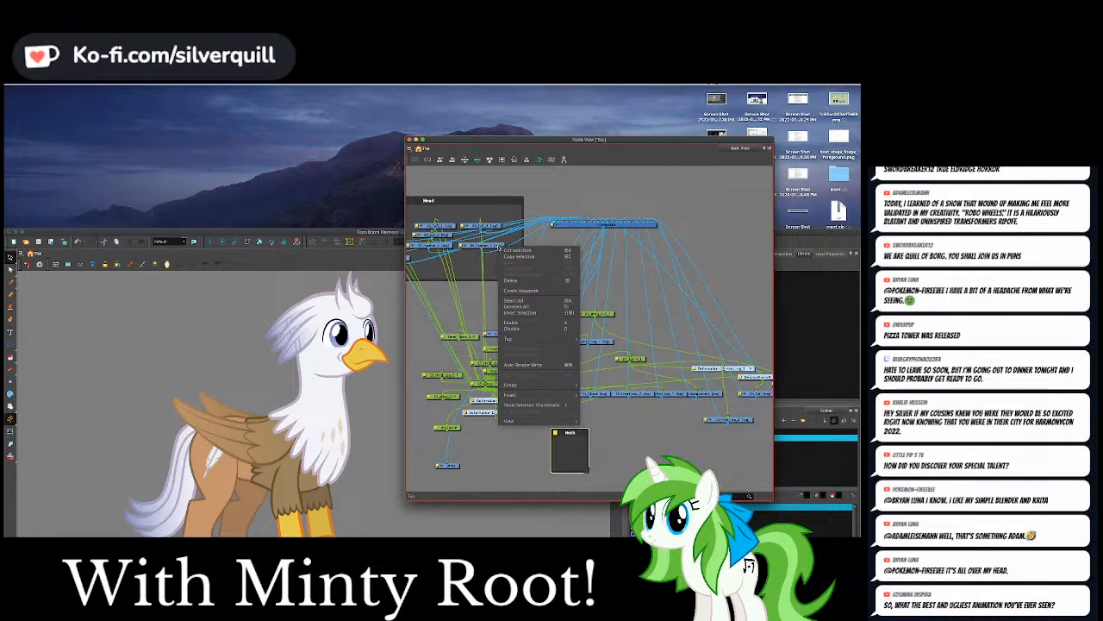
{"action": "left_click", "coordinate": [467, 299]}
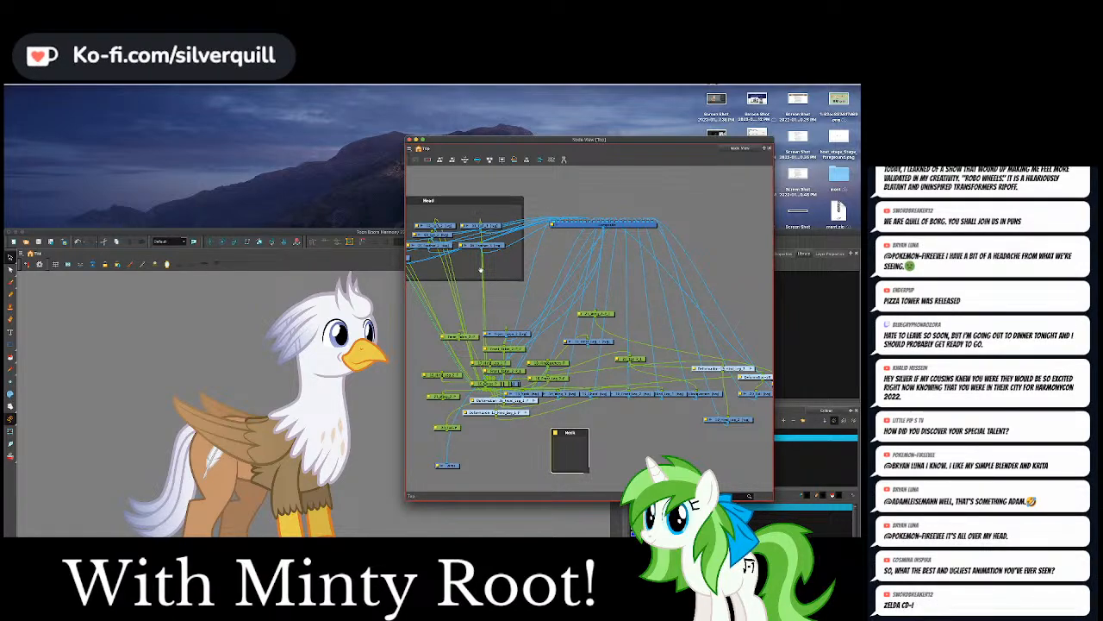
{"action": "scroll", "coordinate": [481, 270], "scroll_direction": "left", "scroll_amount": 3}
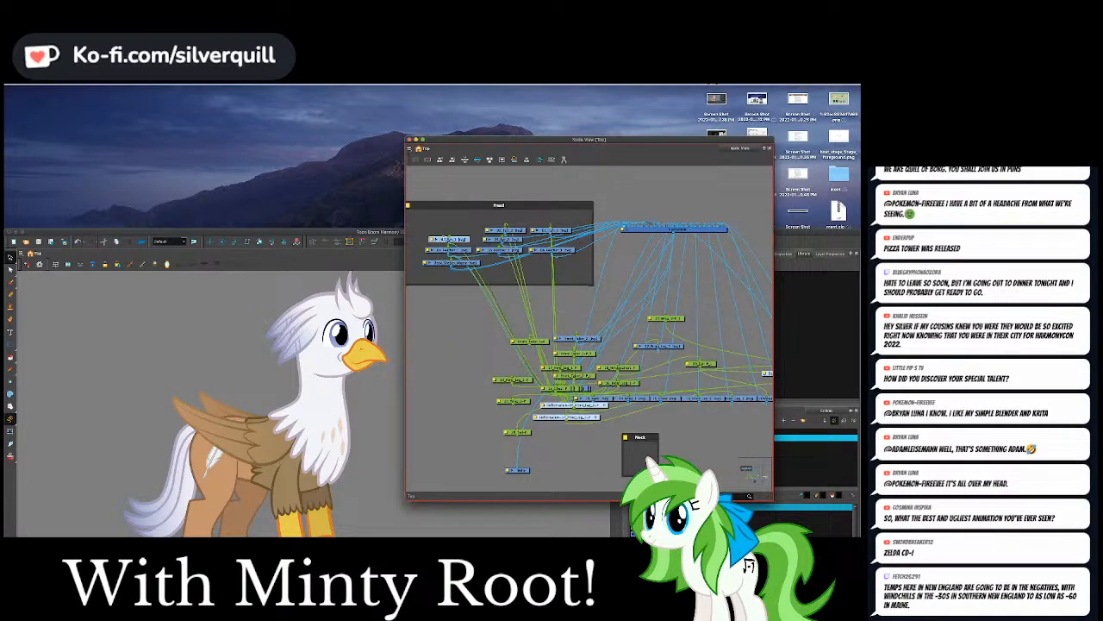
{"action": "right_click", "coordinate": [443, 239]}
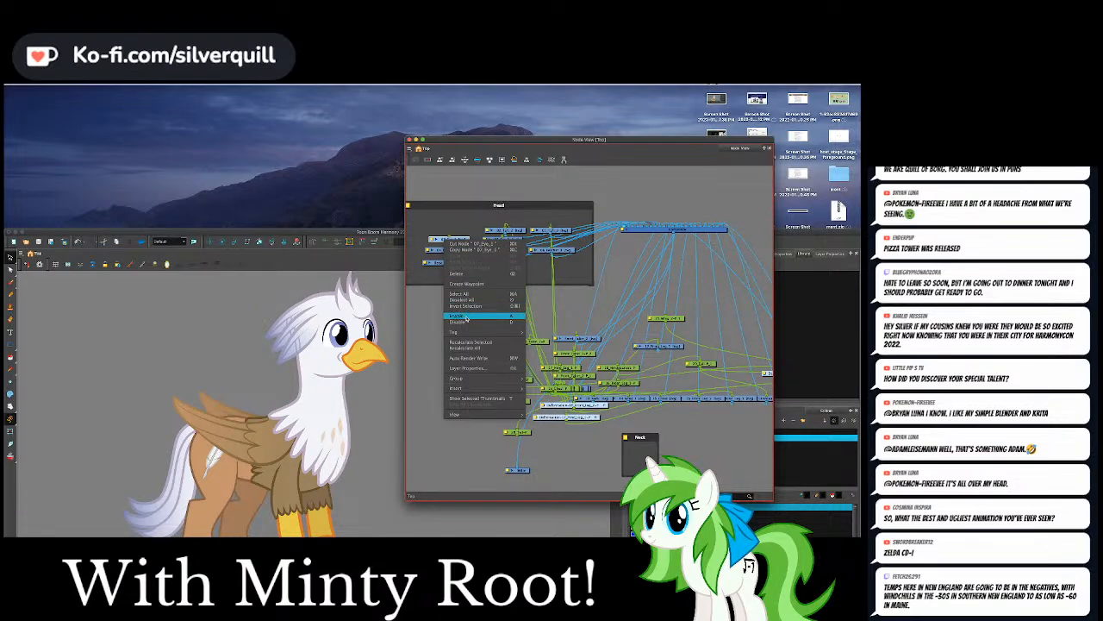
{"action": "mouse_move", "coordinate": [485, 388]}
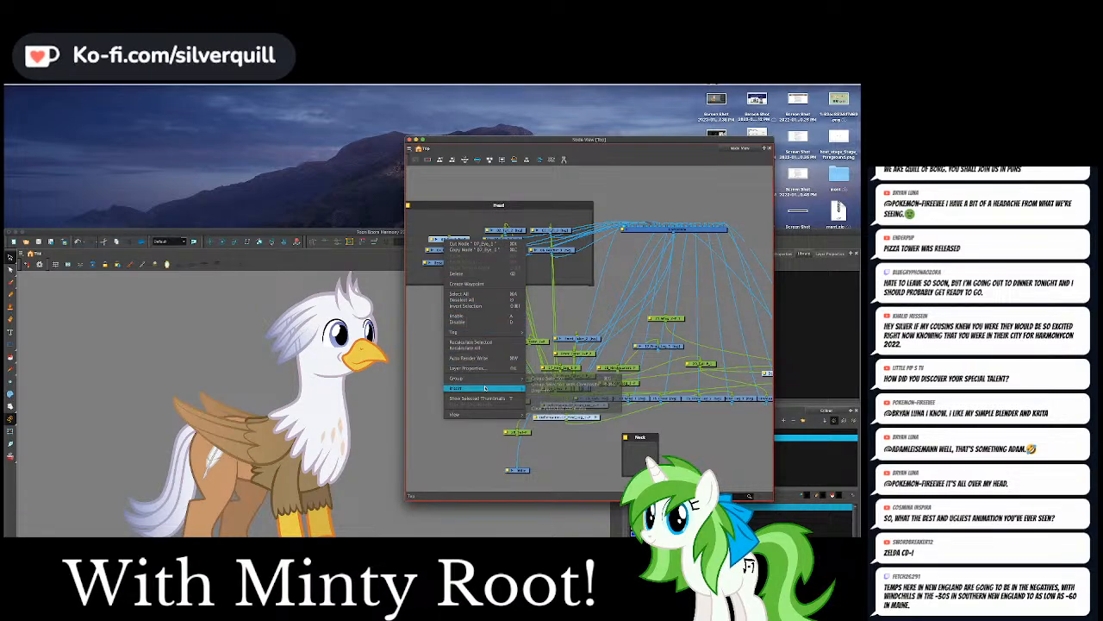
{"action": "mouse_move", "coordinate": [548, 400]}
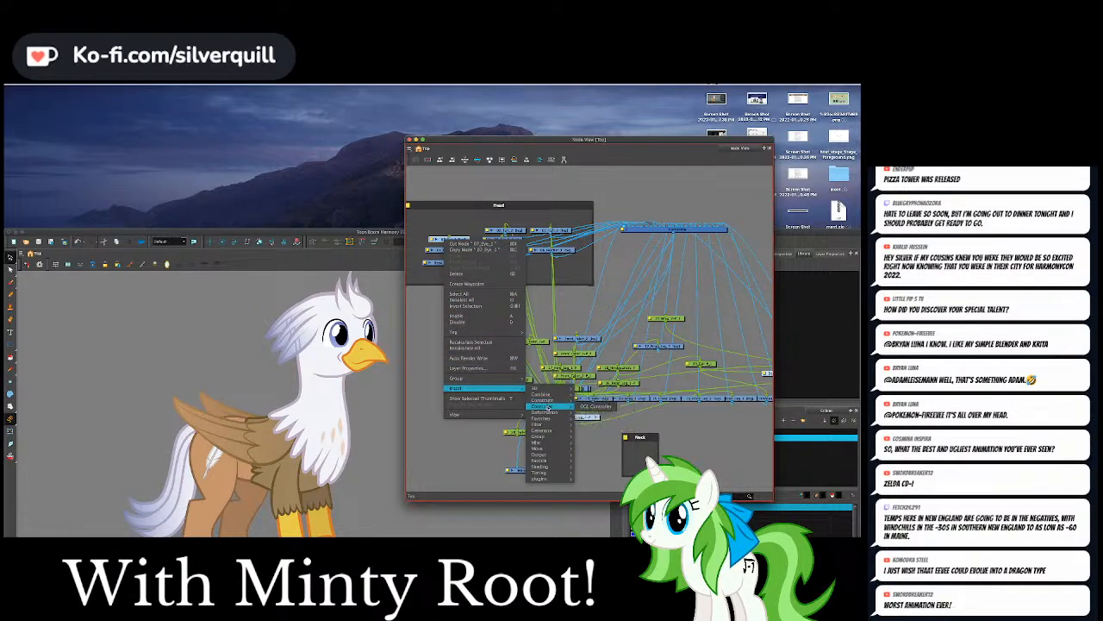
{"action": "mouse_move", "coordinate": [550, 425]}
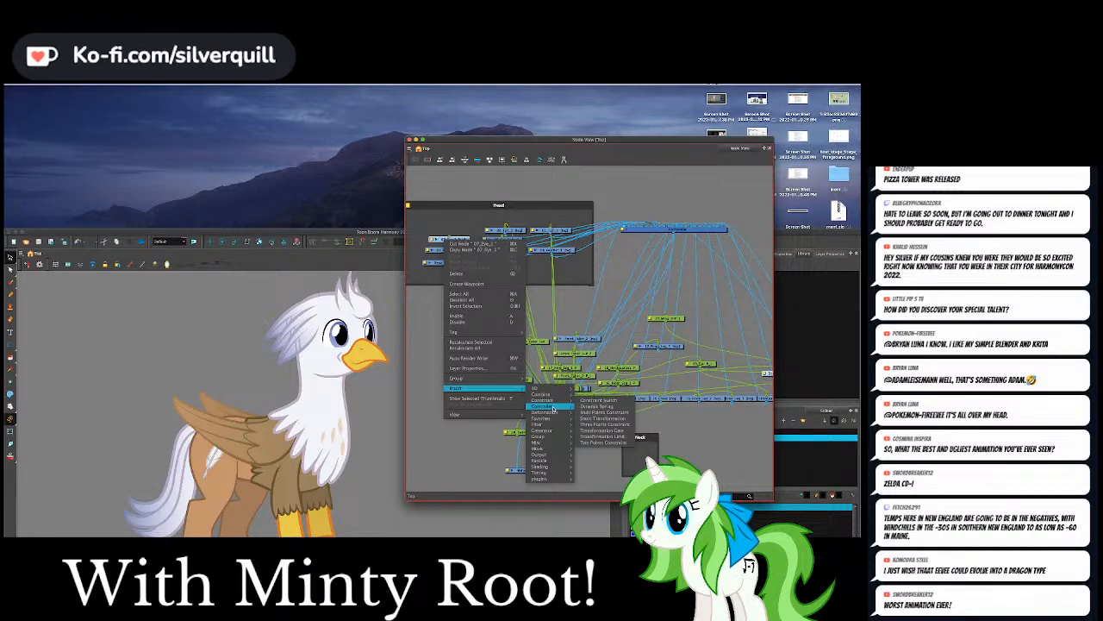
{"action": "mouse_move", "coordinate": [556, 472]}
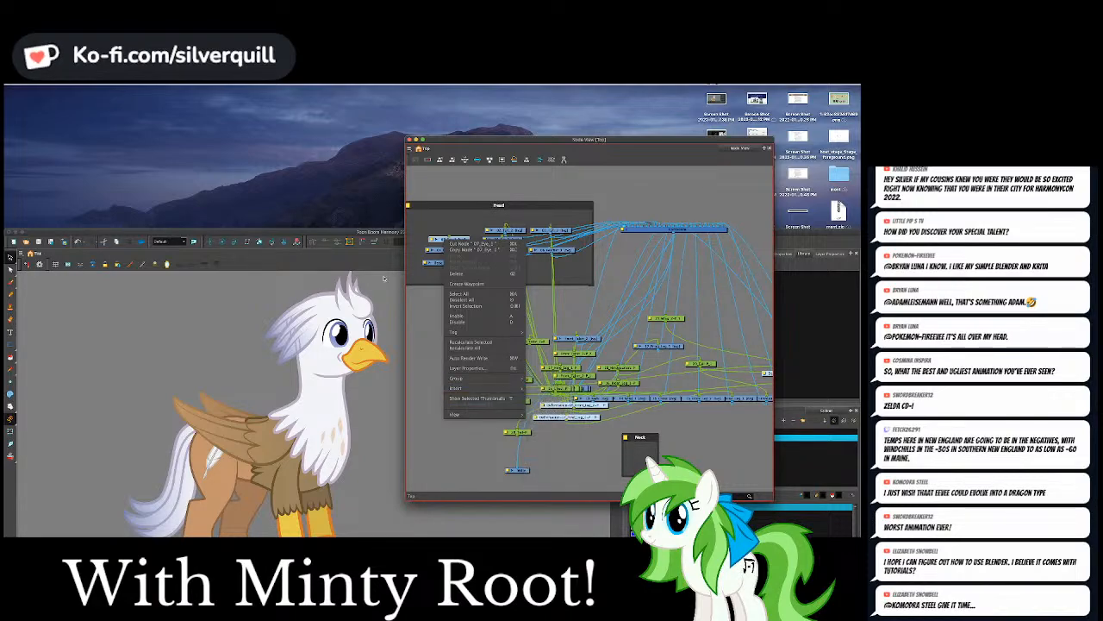
Bring the main window forward, move it back up and expand the head shape layer in the timeline.
{"action": "left_click", "coordinate": [334, 233]}
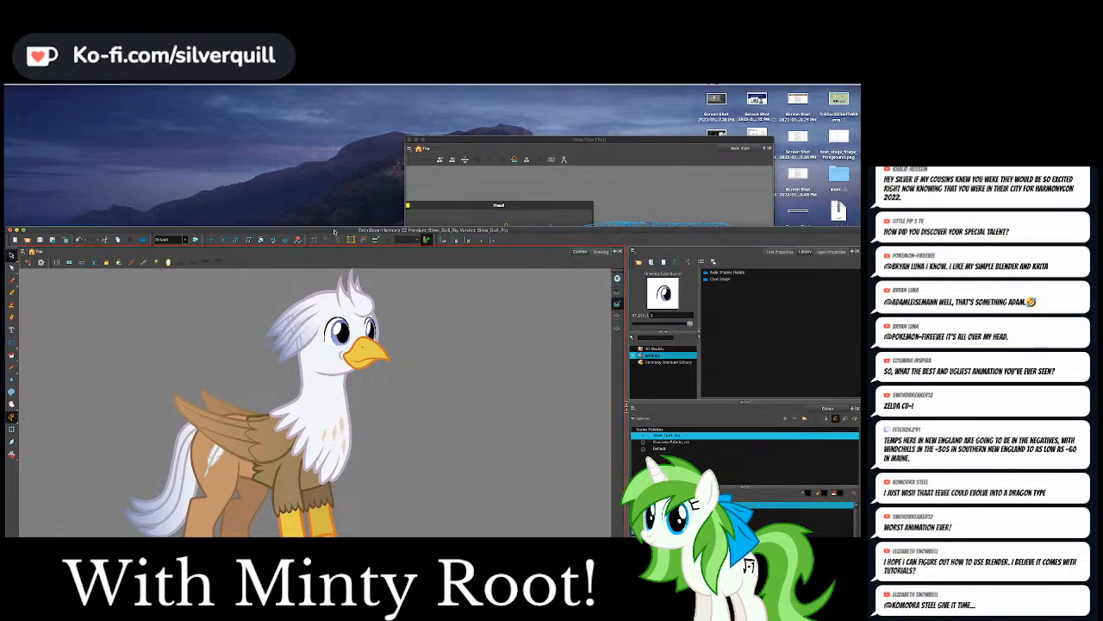
{"action": "left_click_drag", "start_coordinate": [335, 233], "coordinate": [374, 100]}
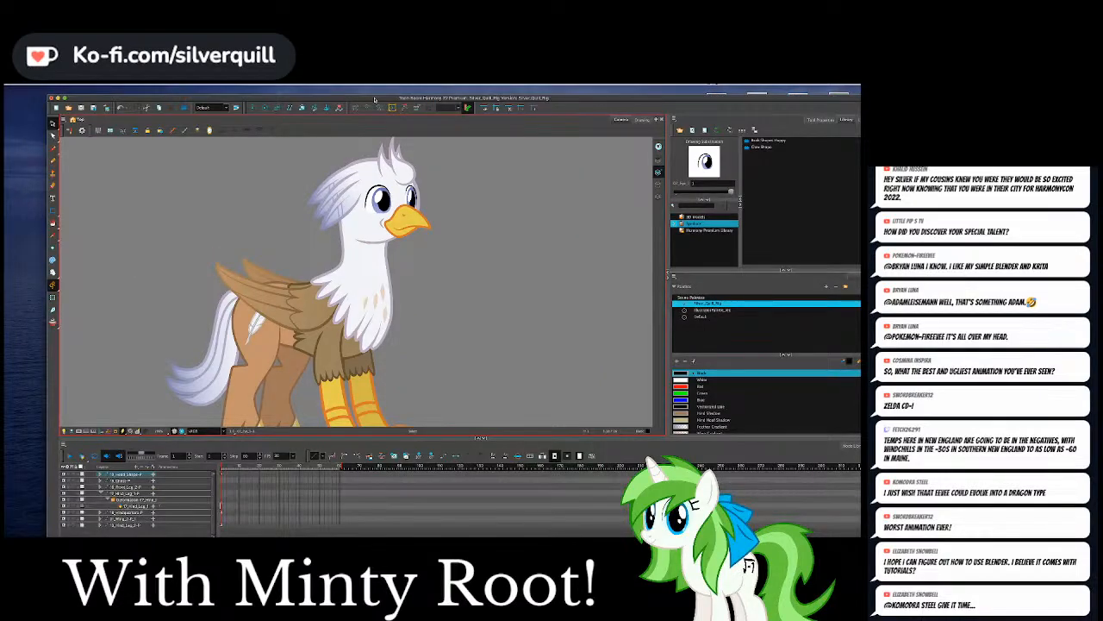
{"action": "left_click", "coordinate": [100, 475]}
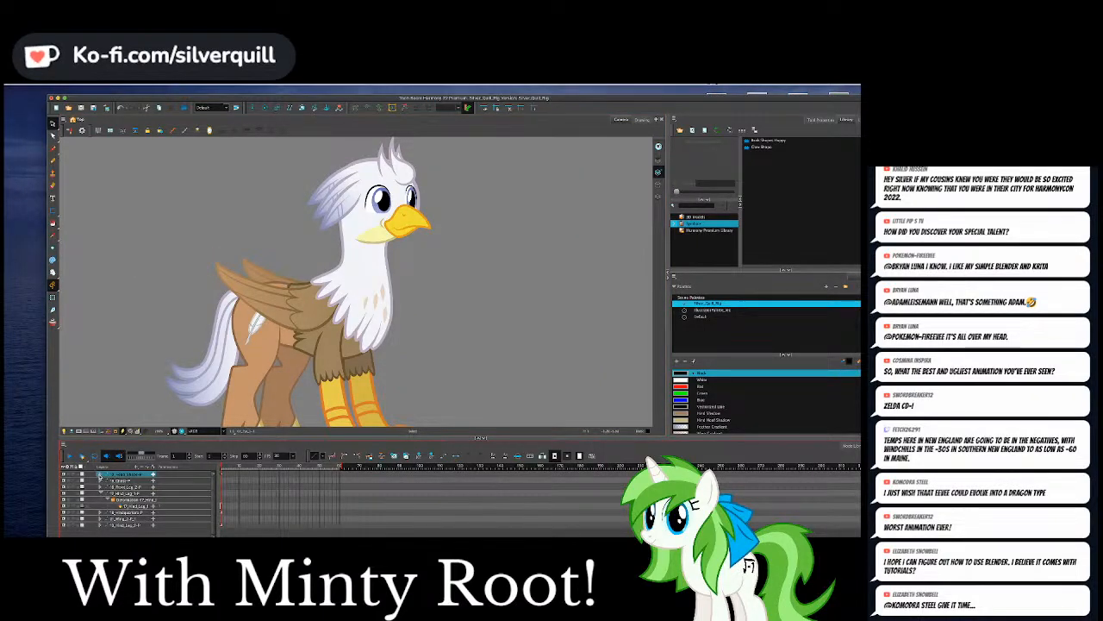
{"action": "left_click", "coordinate": [99, 474]}
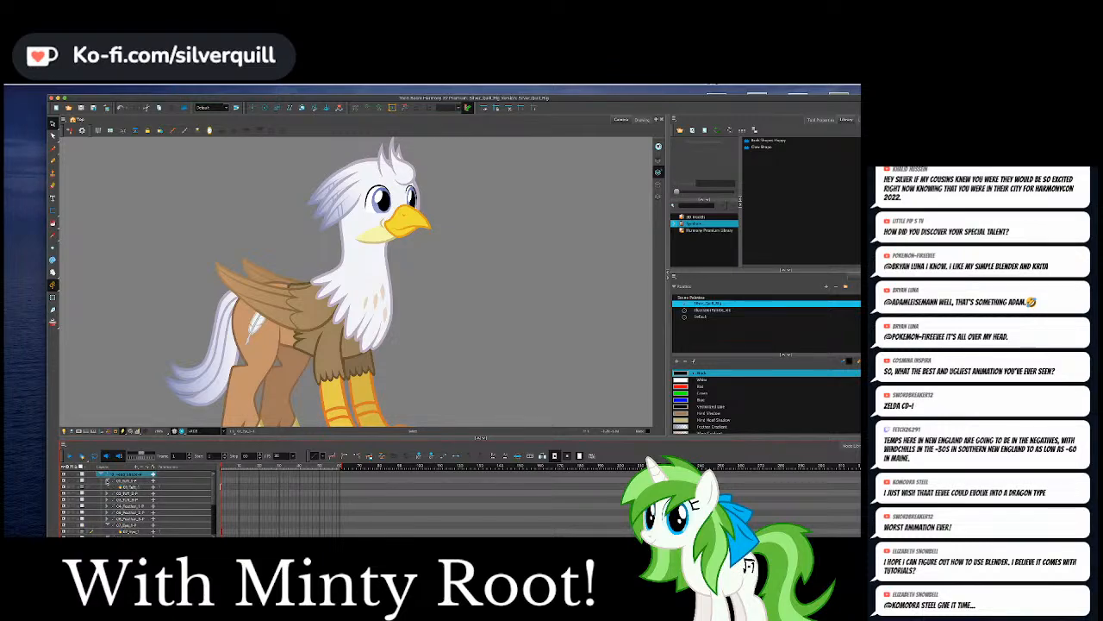
Look through the commands offered for the head shape layer and the animation menus, and search the available commands for "effect".
{"action": "right_click", "coordinate": [135, 476]}
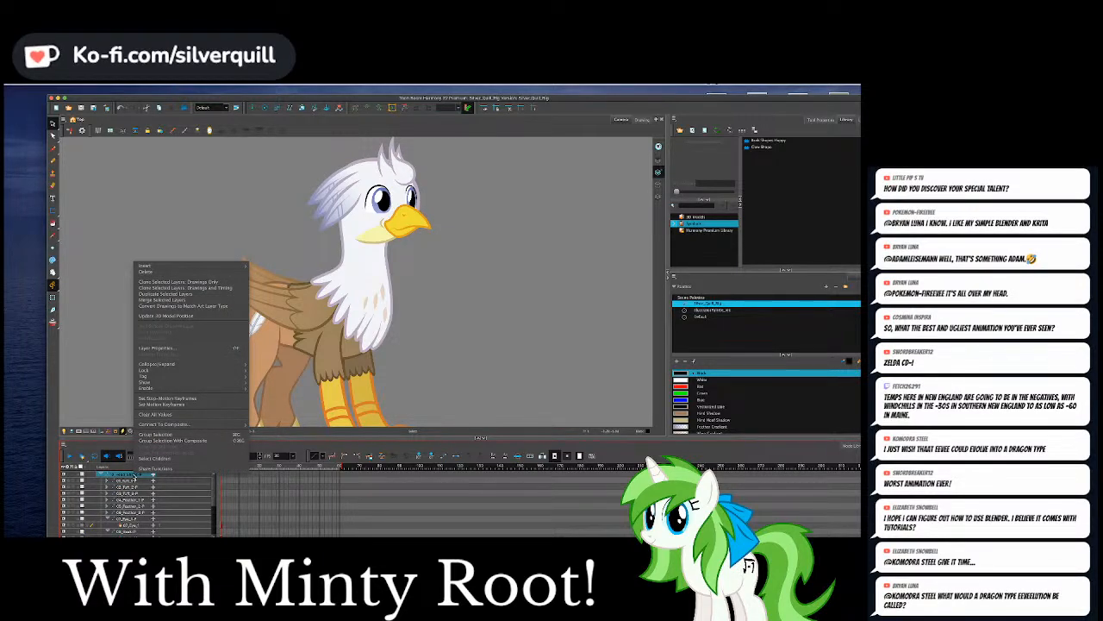
{"action": "left_click", "coordinate": [135, 475]}
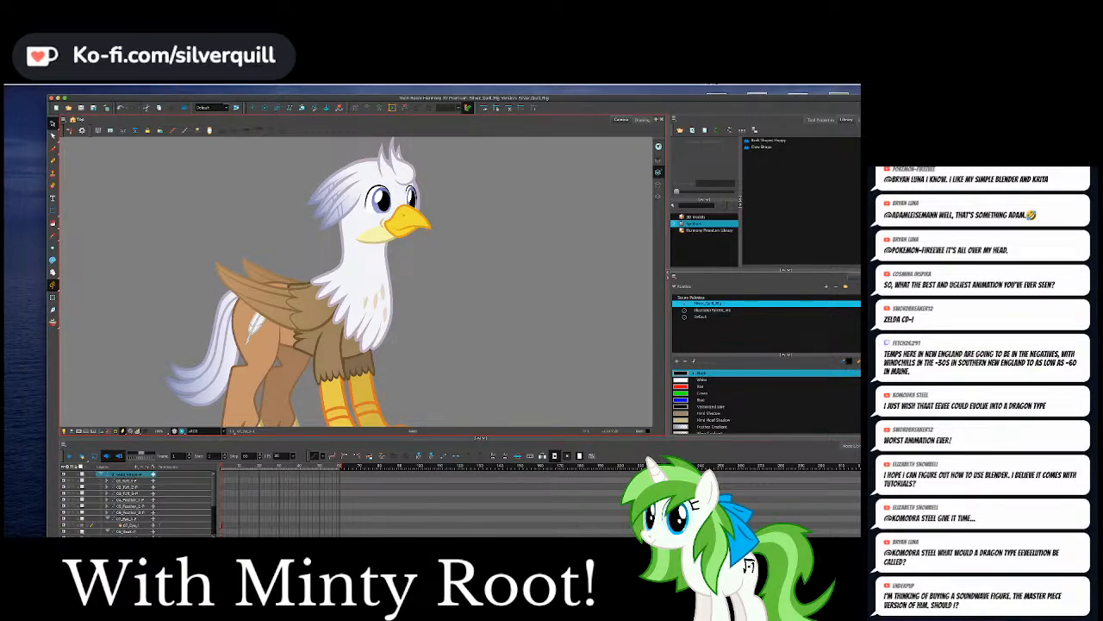
{"action": "left_click", "coordinate": [156, 79]}
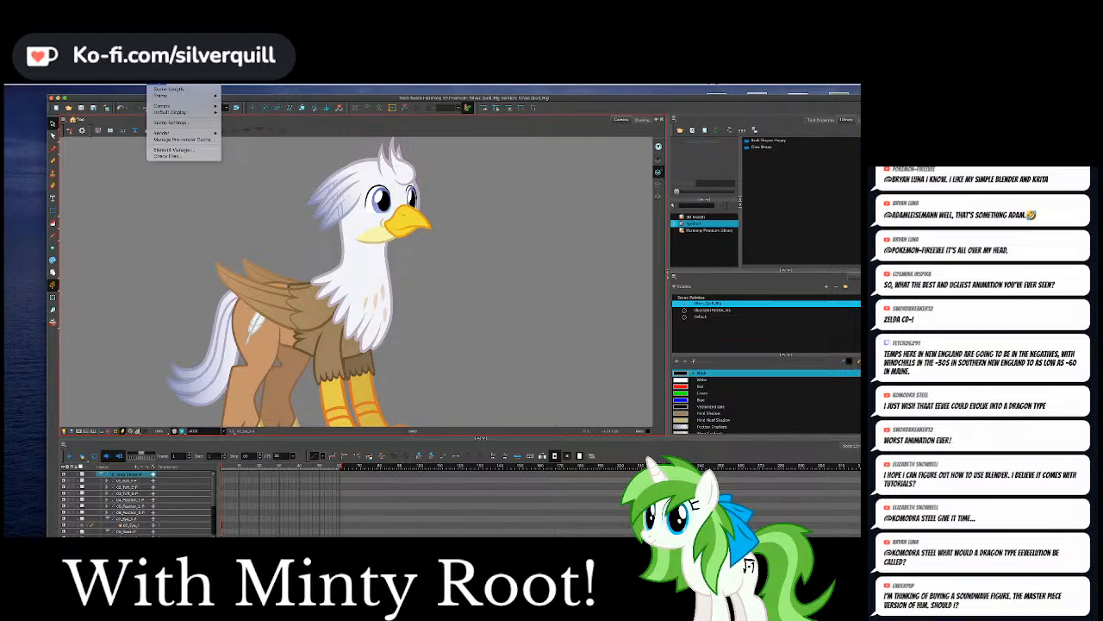
{"action": "mouse_move", "coordinate": [176, 80]}
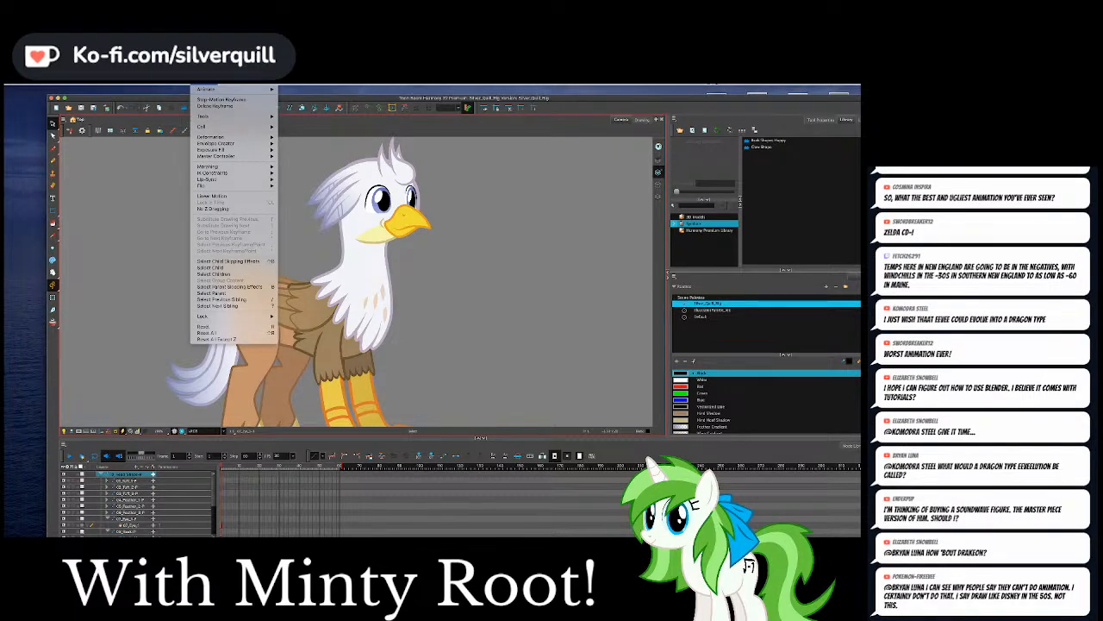
{"action": "mouse_move", "coordinate": [220, 130]}
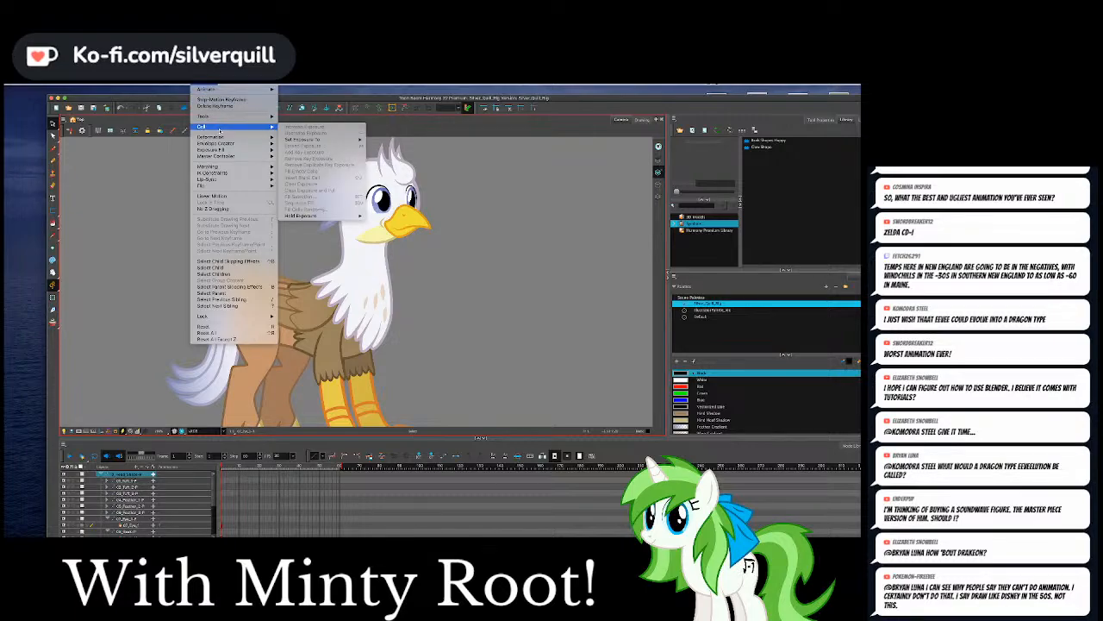
{"action": "mouse_move", "coordinate": [232, 84]}
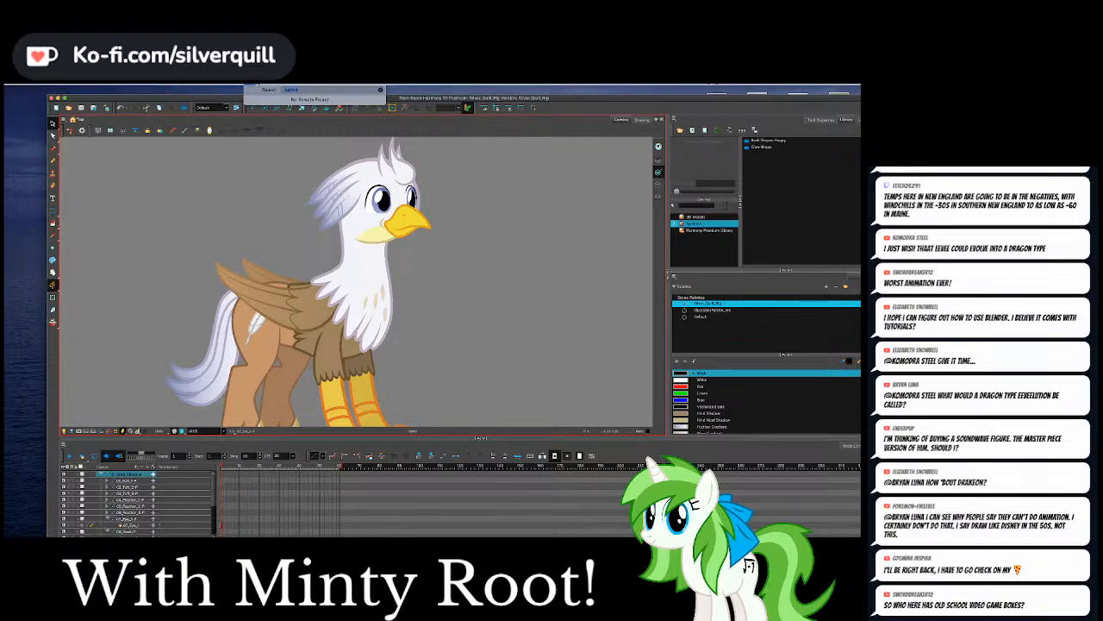
{"action": "type", "text": "effect"}
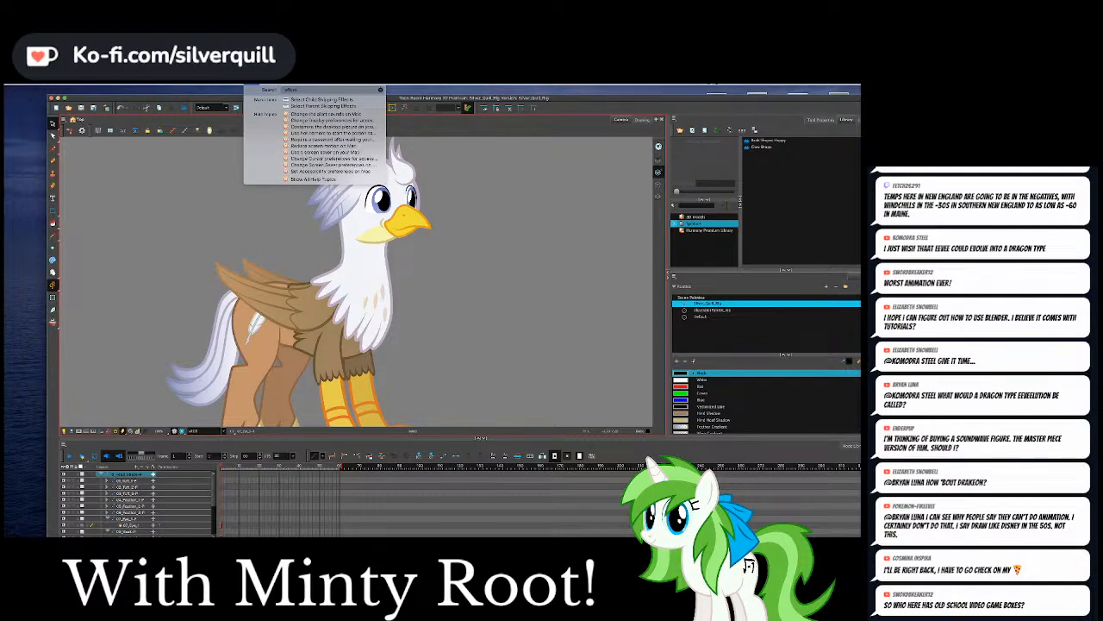
{"action": "left_click", "coordinate": [122, 295]}
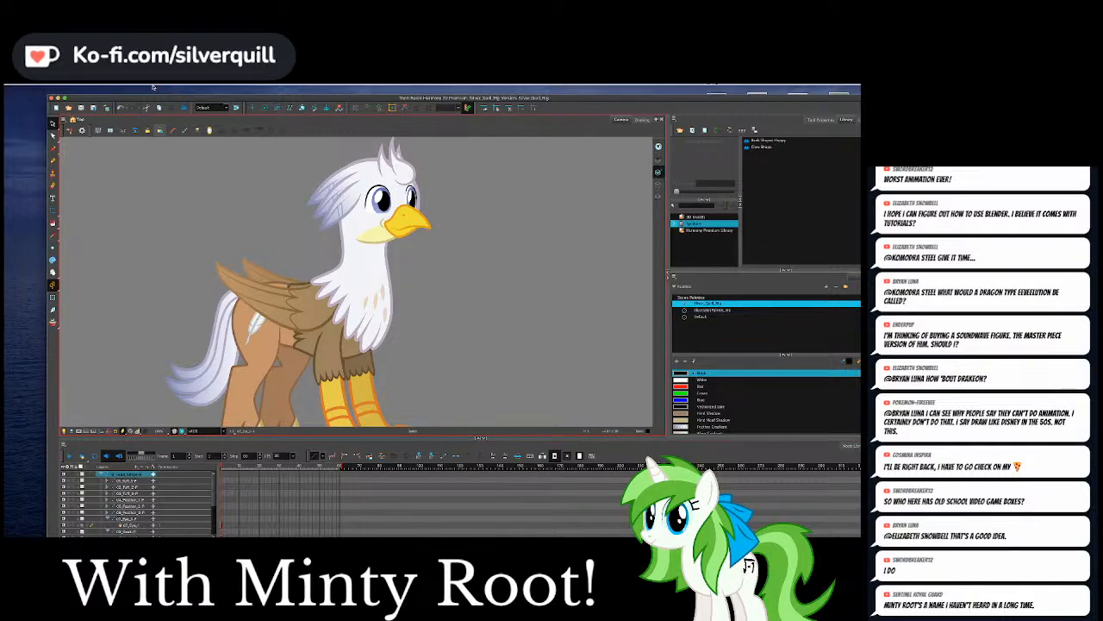
{"action": "right_click", "coordinate": [134, 475]}
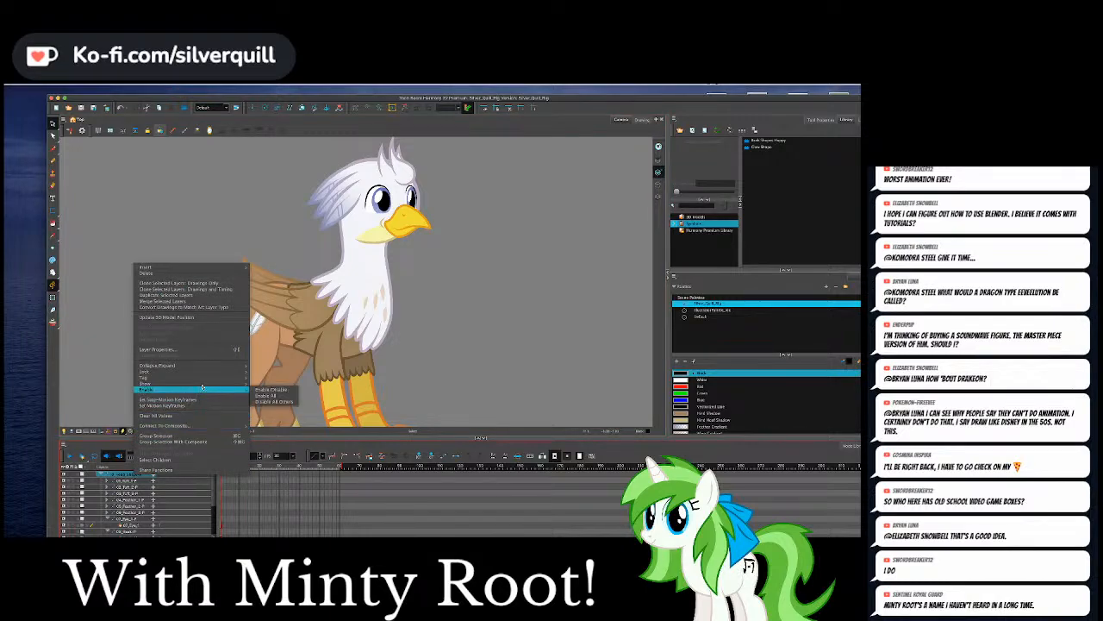
{"action": "mouse_move", "coordinate": [205, 371]}
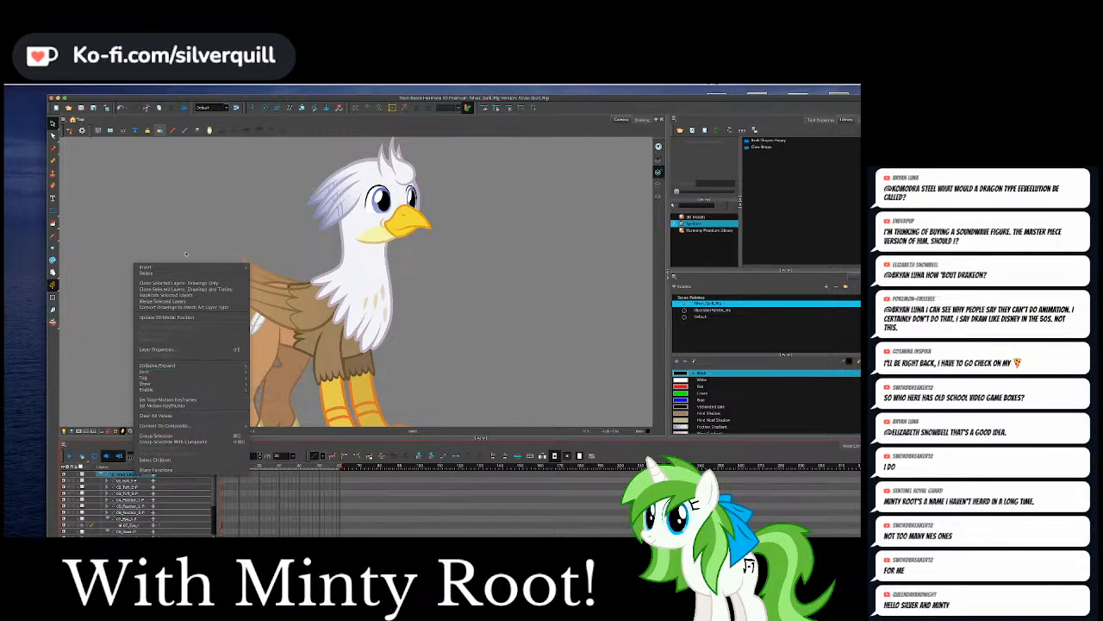
{"action": "right_click", "coordinate": [186, 182]}
{"action": "mouse_move", "coordinate": [157, 85]}
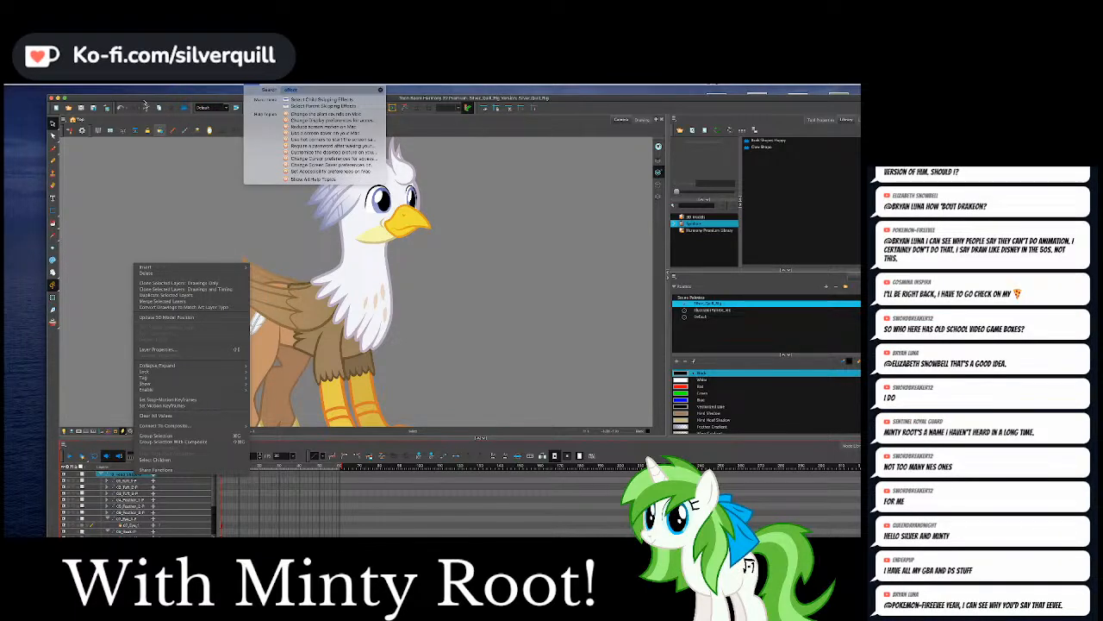
Rearrange the windows so that the Node View sits in front of the main window beside the griffon.
{"action": "left_click_drag", "start_coordinate": [145, 100], "coordinate": [112, 282]}
{"action": "left_click_drag", "start_coordinate": [437, 146], "coordinate": [472, 126]}
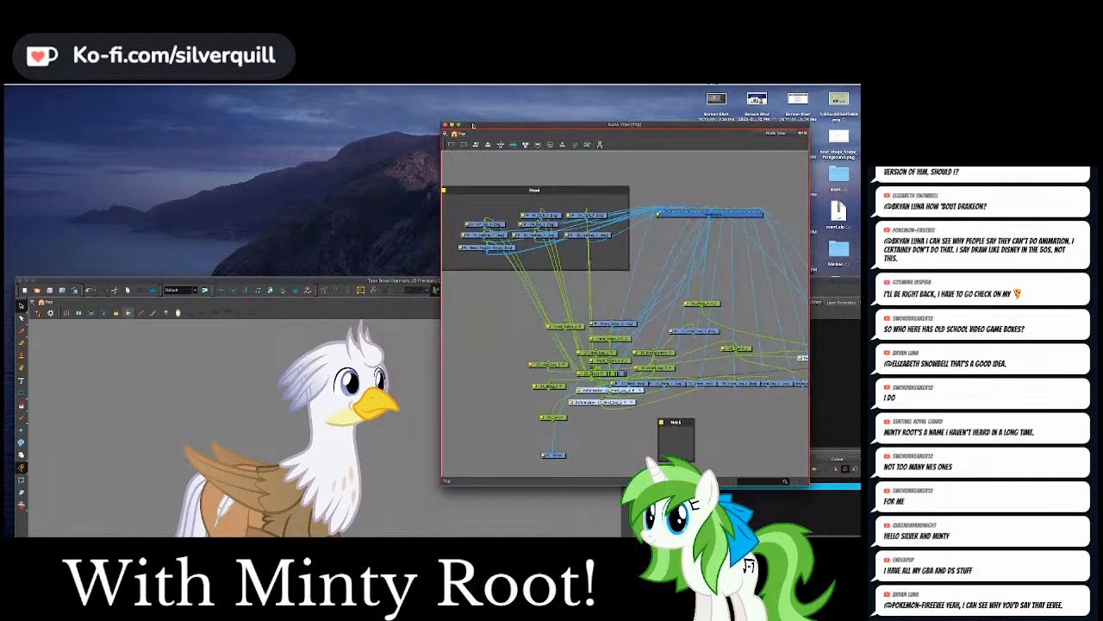
{"action": "left_click_drag", "start_coordinate": [328, 282], "coordinate": [317, 108]}
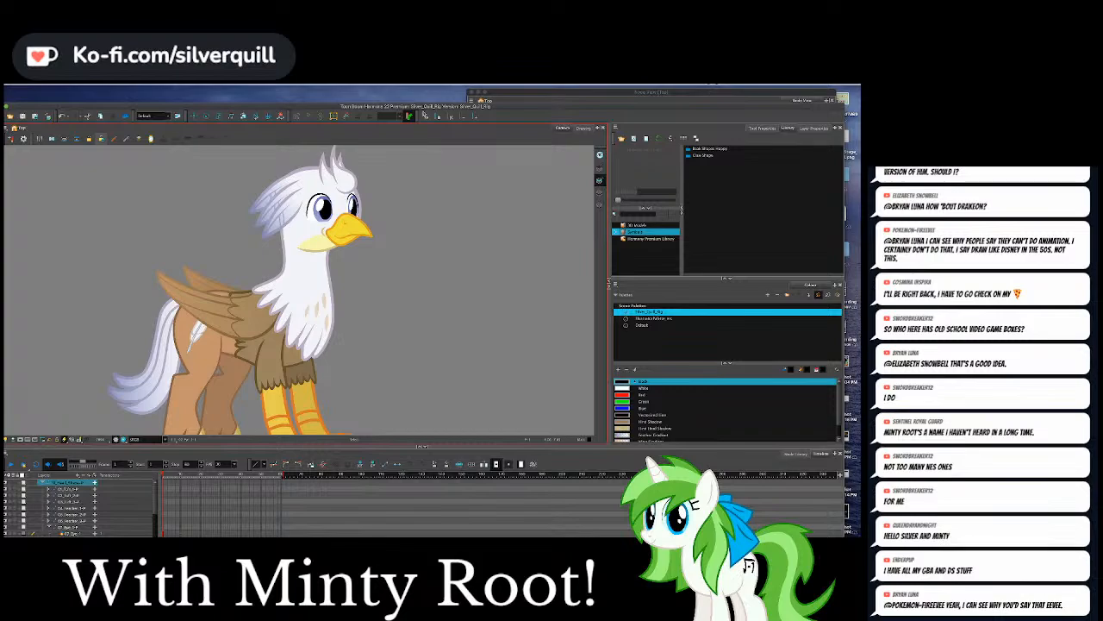
{"action": "left_click", "coordinate": [502, 93]}
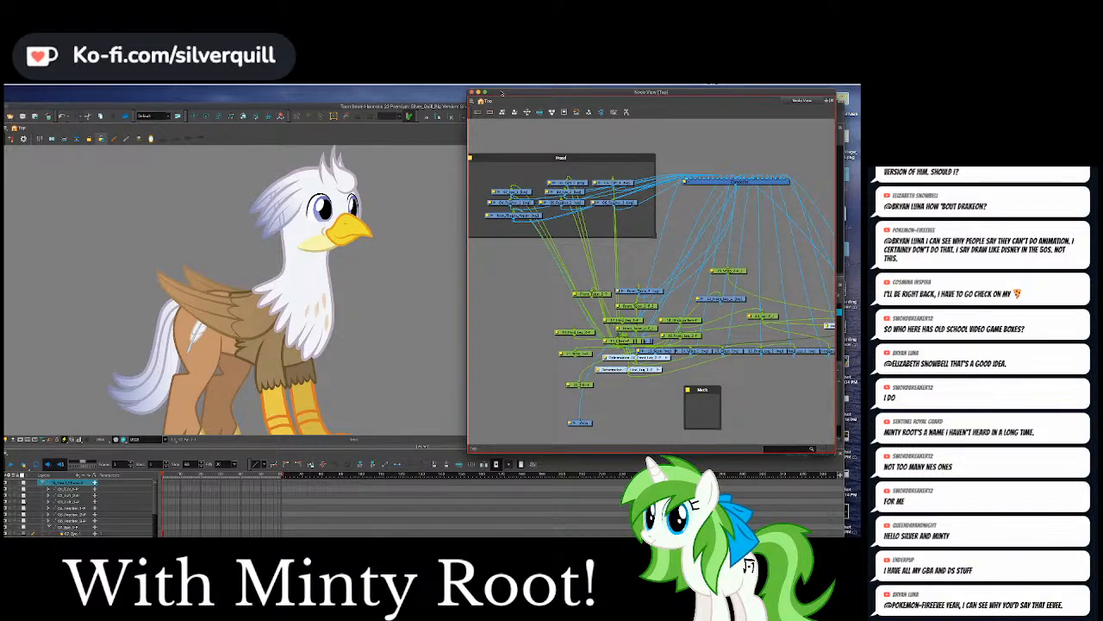
Move the Node View window further inward and shift the Head backdrop with its nodes up and closer to the composite node.
{"action": "left_click", "coordinate": [556, 157]}
{"action": "right_click", "coordinate": [554, 158]}
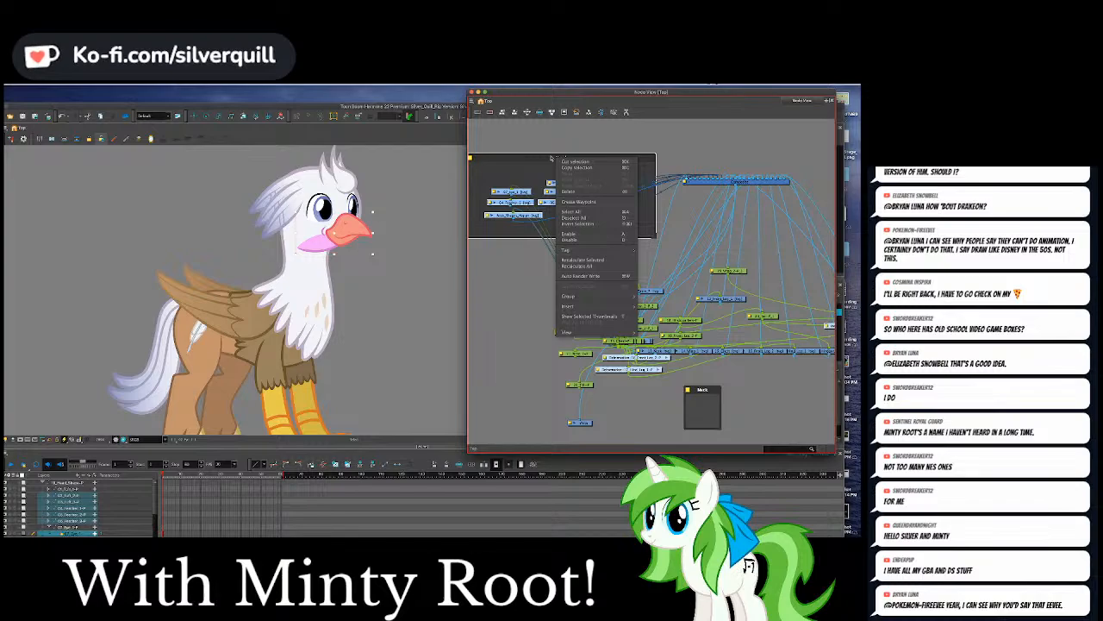
{"action": "left_click", "coordinate": [552, 158]}
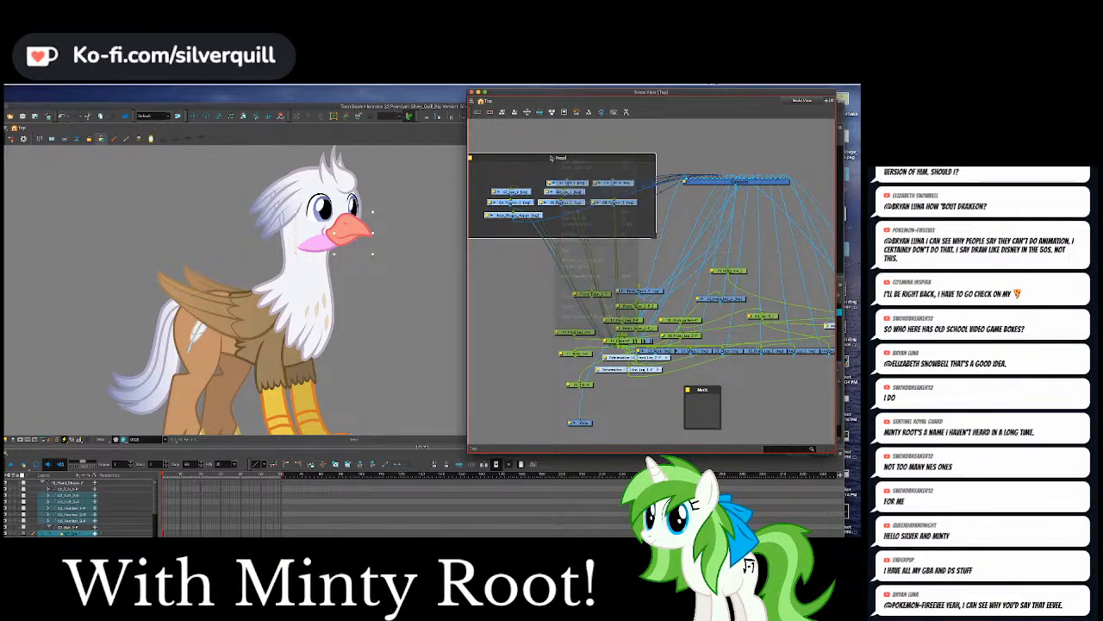
{"action": "left_click_drag", "start_coordinate": [679, 92], "coordinate": [553, 118]}
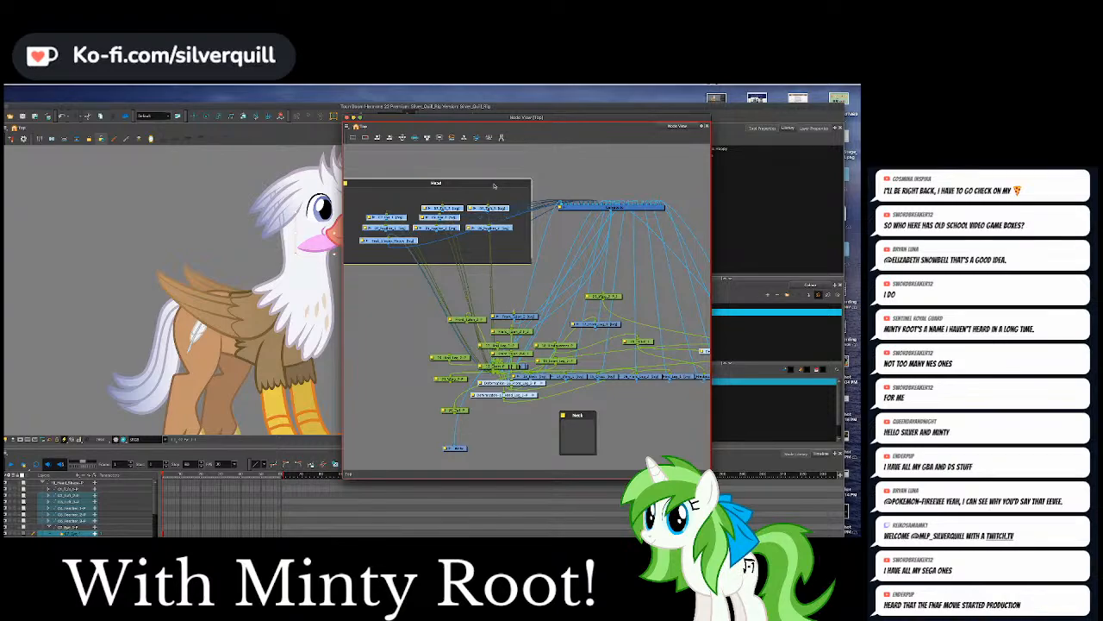
{"action": "left_click", "coordinate": [500, 137]}
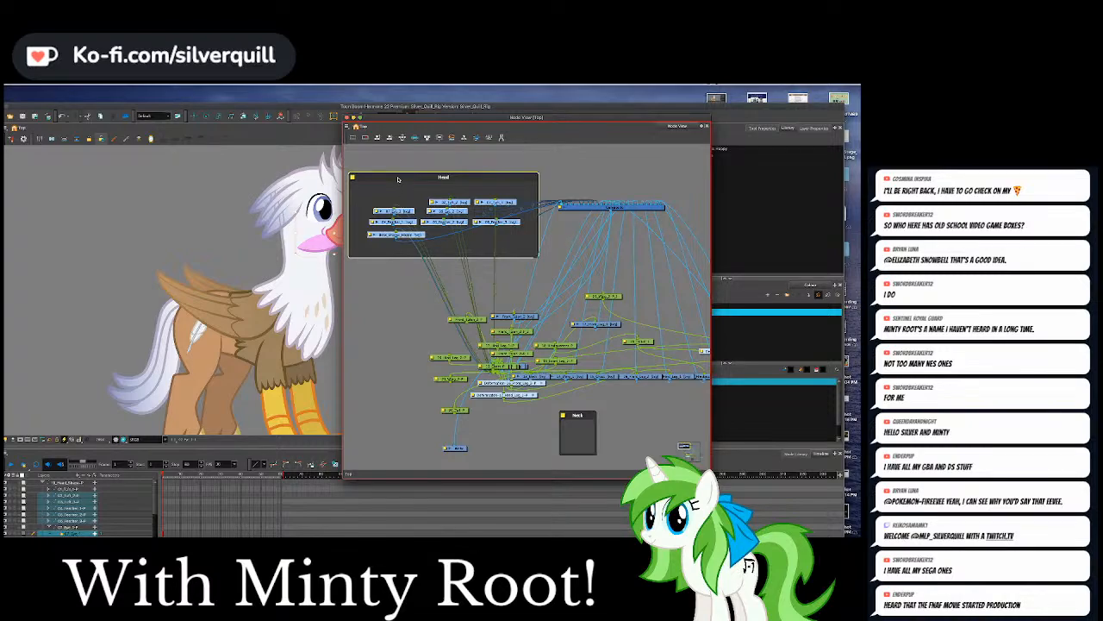
{"action": "left_click_drag", "start_coordinate": [398, 179], "coordinate": [419, 162]}
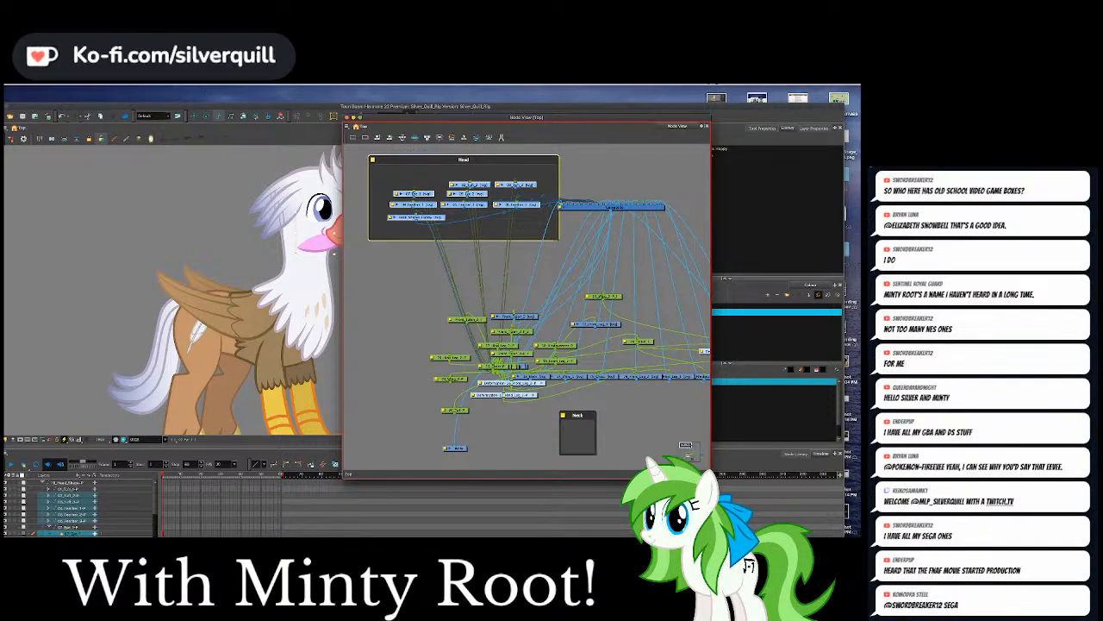
Search the available commands for "kine" and look through the window list and the animation tools.
{"action": "left_click", "coordinate": [205, 85]}
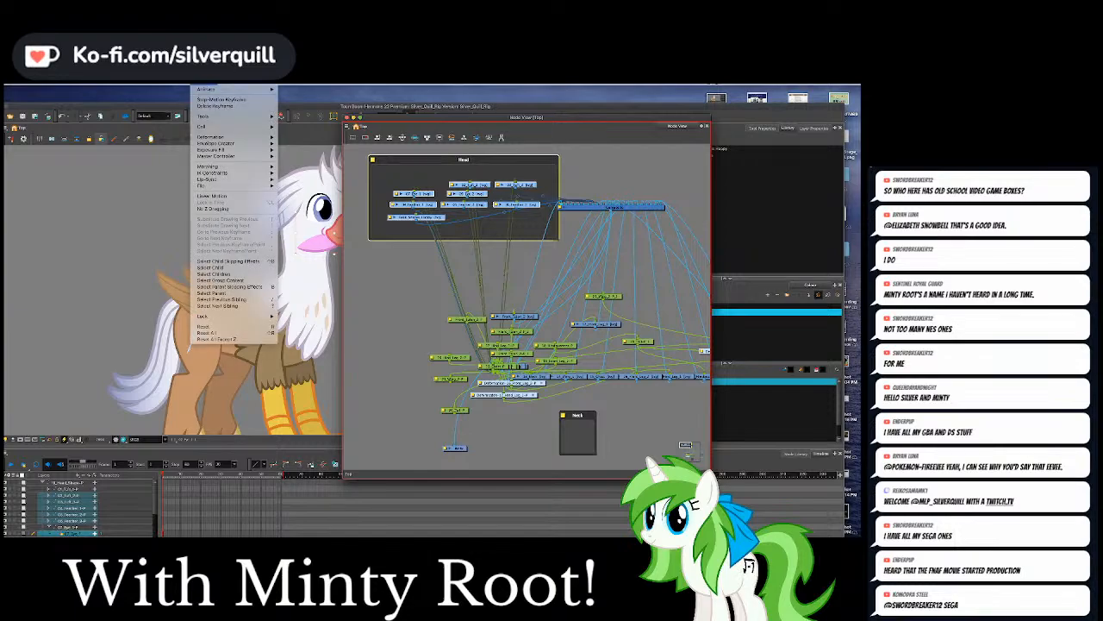
{"action": "mouse_move", "coordinate": [251, 85]}
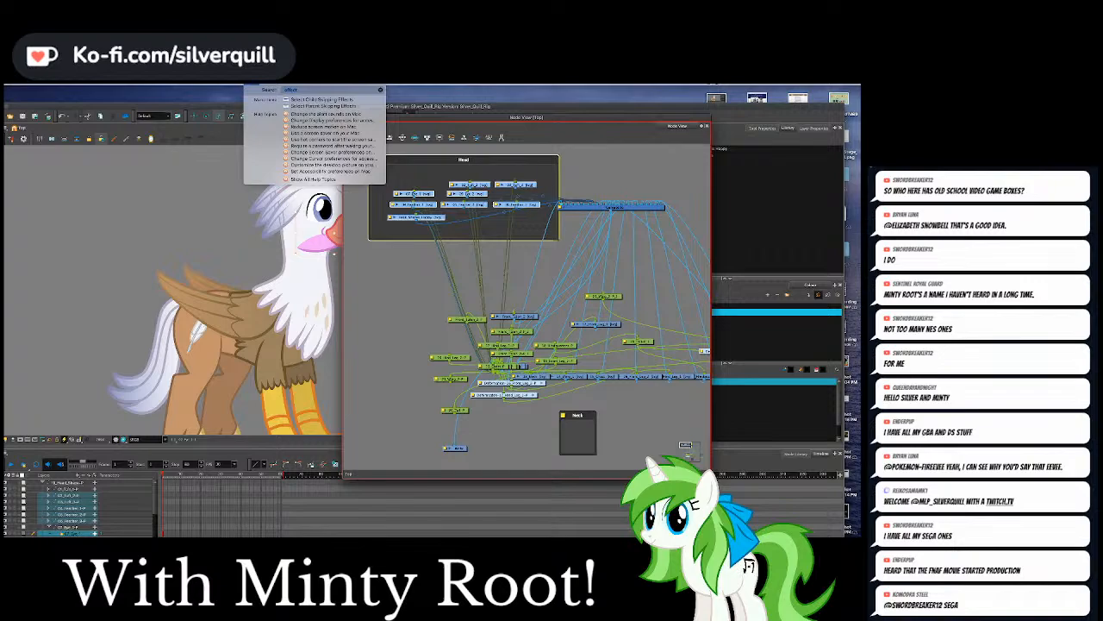
{"action": "type", "text": "kine"}
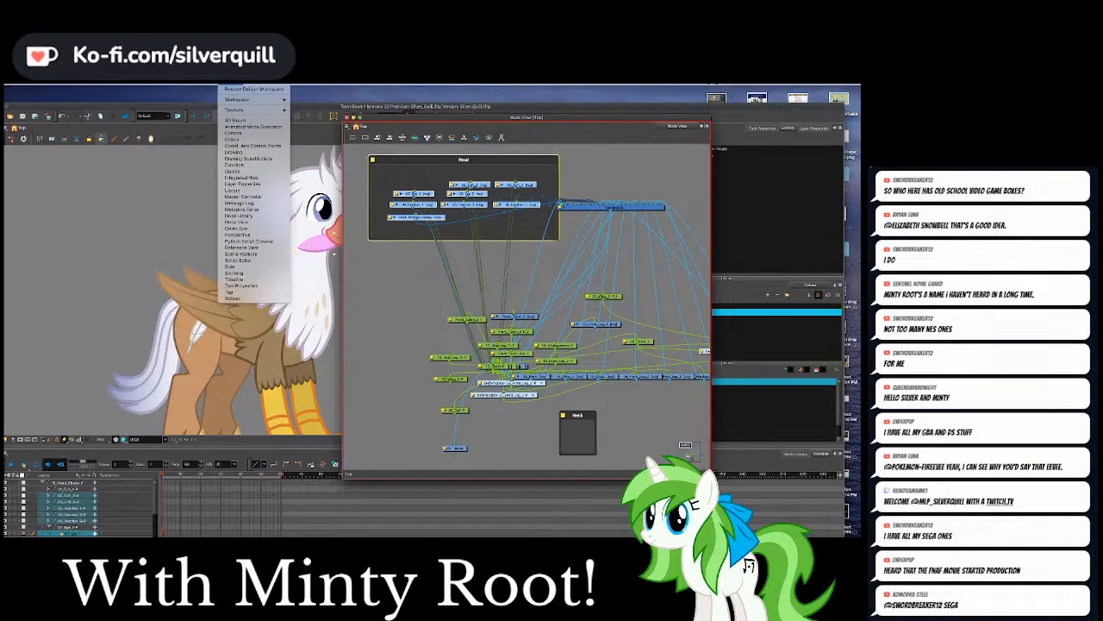
{"action": "mouse_move", "coordinate": [221, 117]}
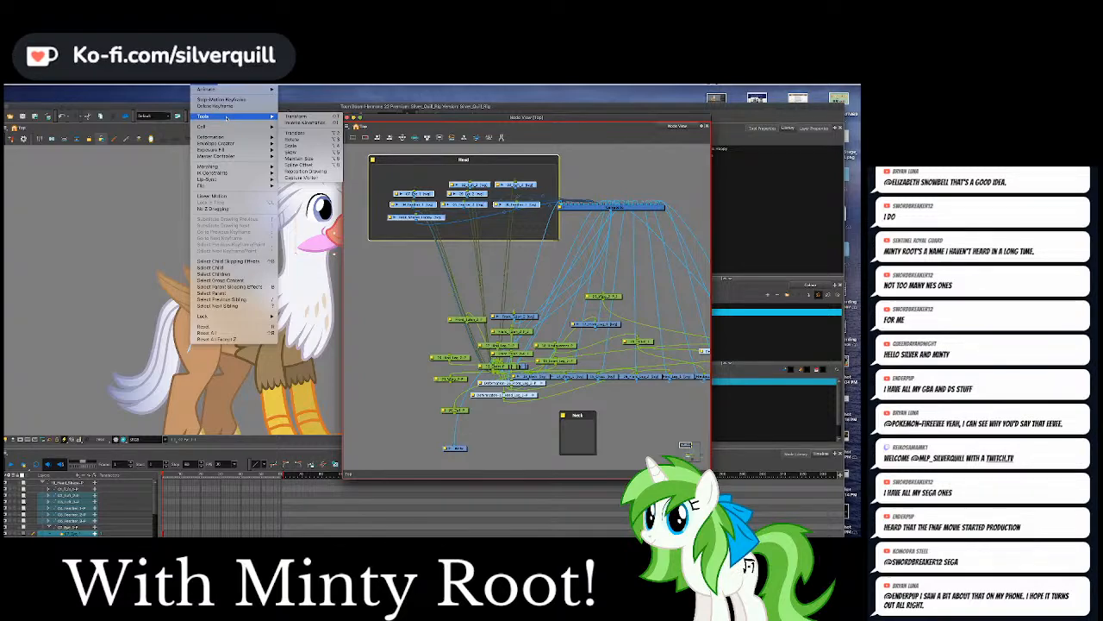
Bring the main window forward and select a later frame of the head shape layer in the timeline.
{"action": "left_click", "coordinate": [69, 527]}
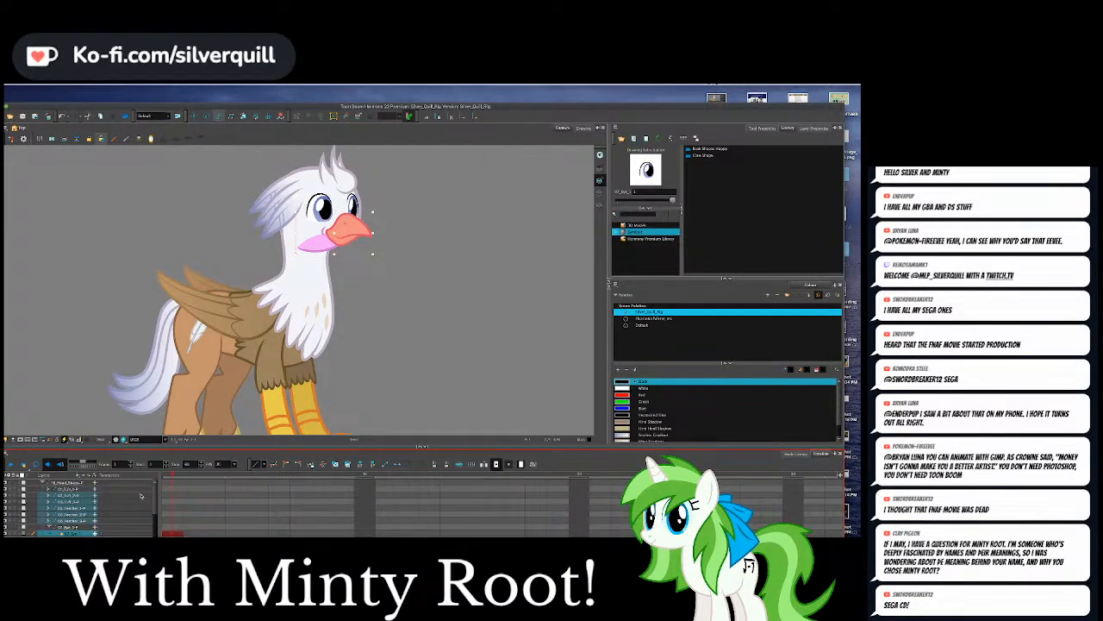
{"action": "left_click_drag", "start_coordinate": [183, 477], "coordinate": [273, 480]}
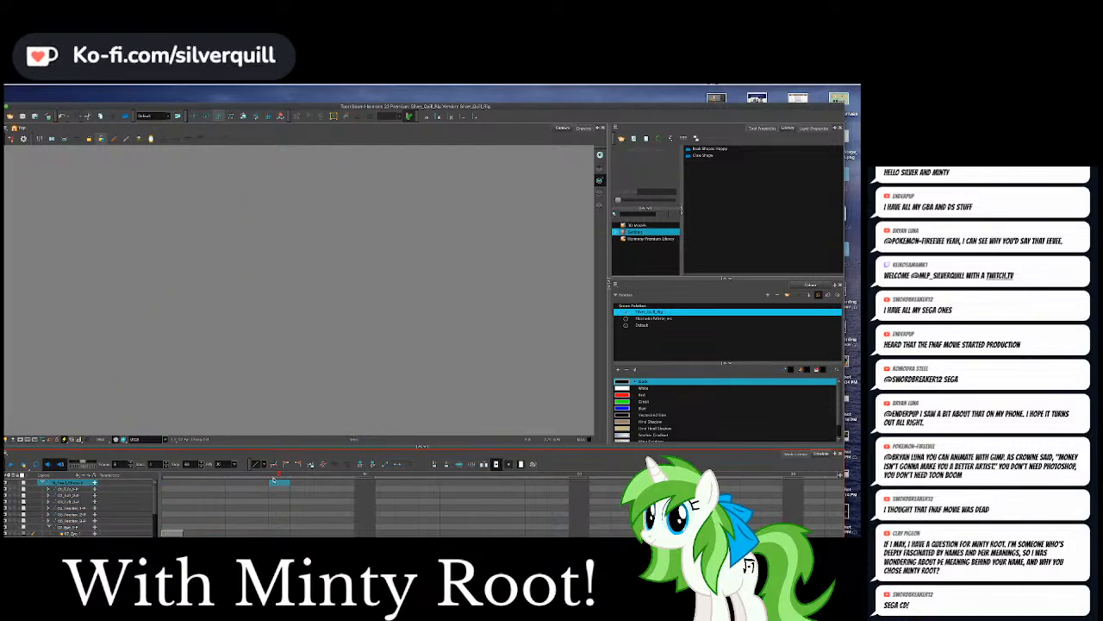
{"action": "right_click", "coordinate": [273, 480]}
{"action": "left_click", "coordinate": [289, 481]}
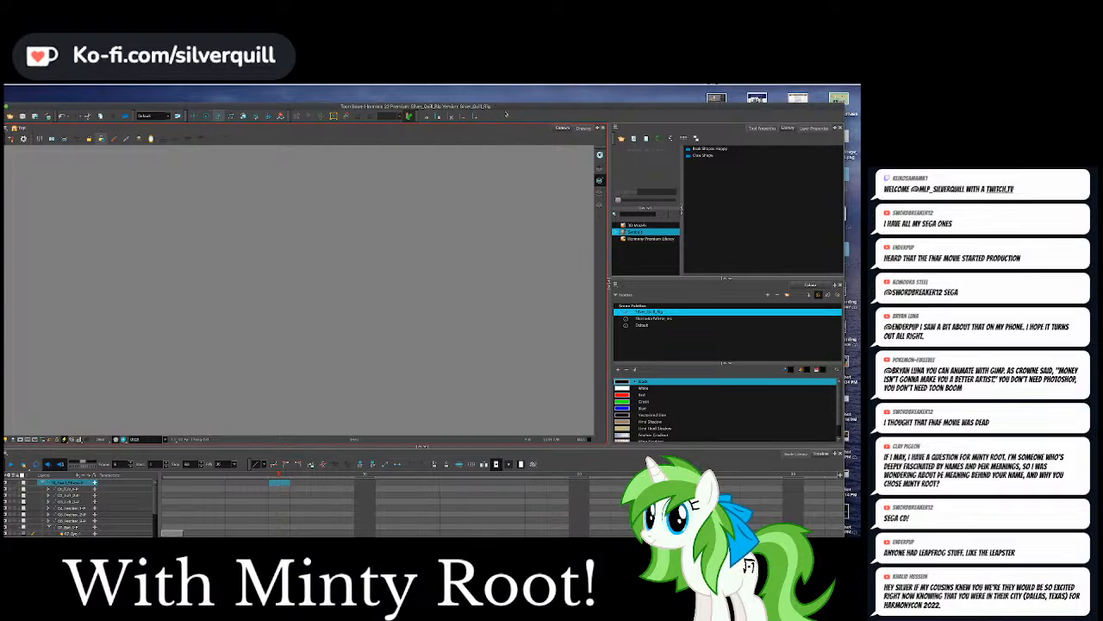
Lower the main window and examine the camera frame alongside the node network.
{"action": "left_click_drag", "start_coordinate": [506, 110], "coordinate": [506, 198]}
{"action": "left_click_drag", "start_coordinate": [474, 119], "coordinate": [465, 89]}
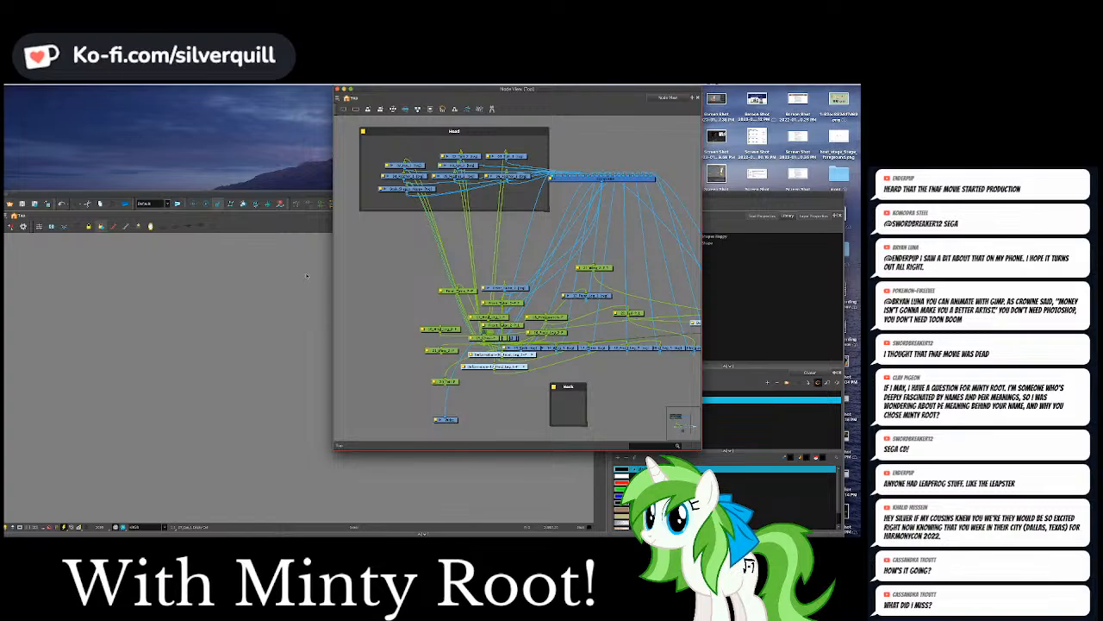
{"action": "scroll", "coordinate": [303, 281], "scroll_direction": "down", "scroll_amount": 5}
{"action": "scroll", "coordinate": [267, 328], "scroll_direction": "up", "scroll_amount": 3}
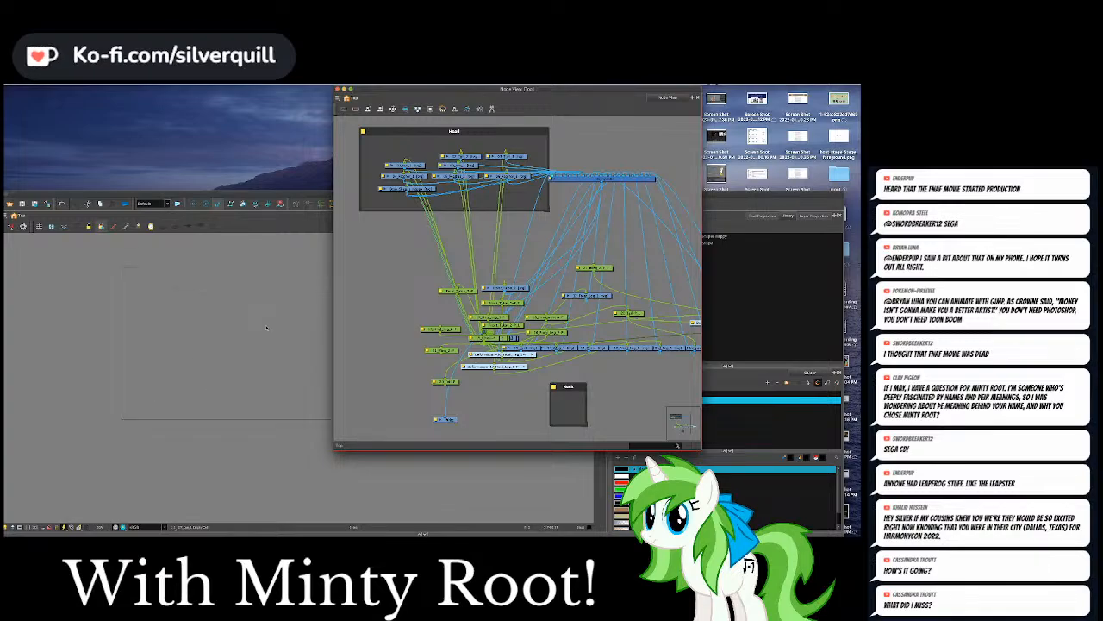
{"action": "left_click", "coordinate": [266, 328]}
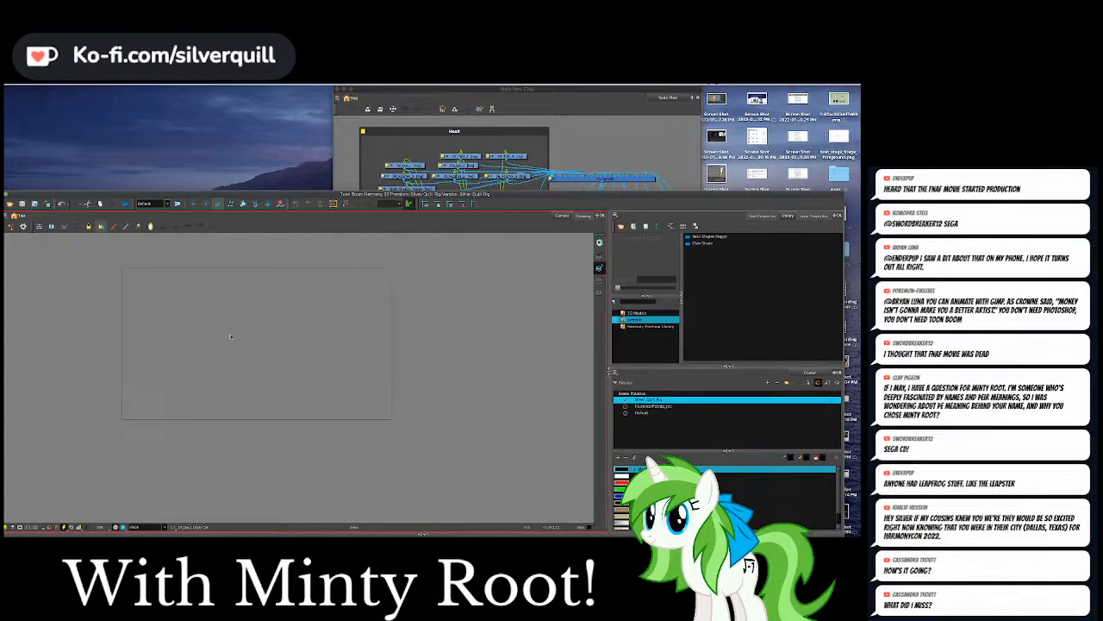
Raise the main window again, return to the start of the timeline and select the head shape layer.
{"action": "left_click_drag", "start_coordinate": [258, 193], "coordinate": [275, 89]}
{"action": "scroll", "coordinate": [338, 409], "scroll_direction": "down", "scroll_amount": 5}
{"action": "left_click", "coordinate": [187, 457]}
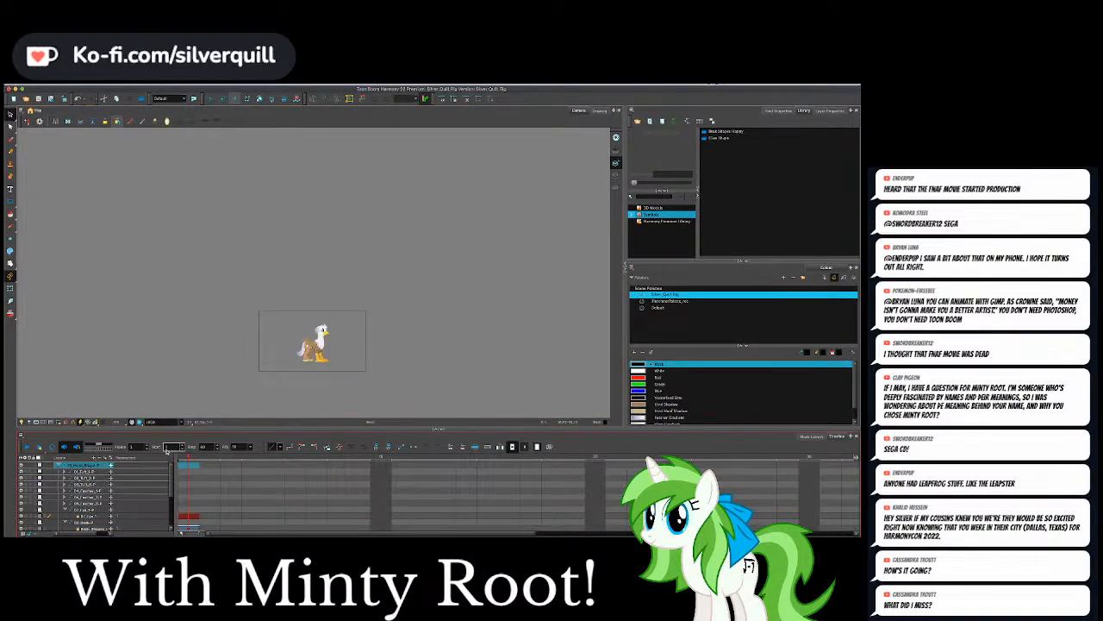
{"action": "left_click", "coordinate": [85, 466]}
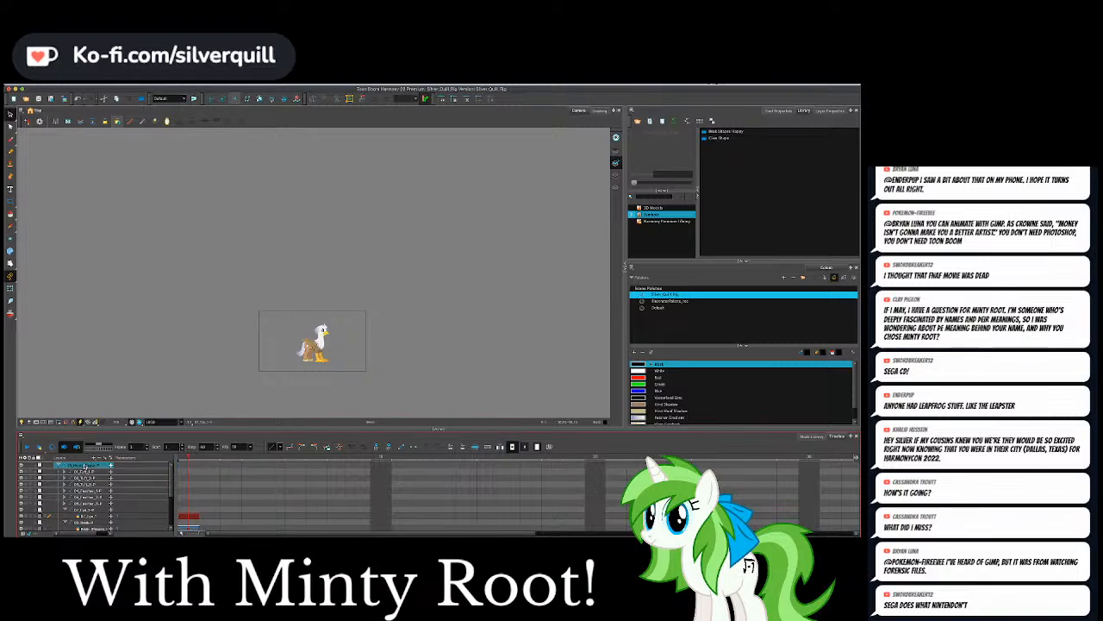
Enlarge the griffon rig in the camera view and bring it back near the centre.
{"action": "scroll", "coordinate": [224, 389], "scroll_direction": "up", "scroll_amount": 5}
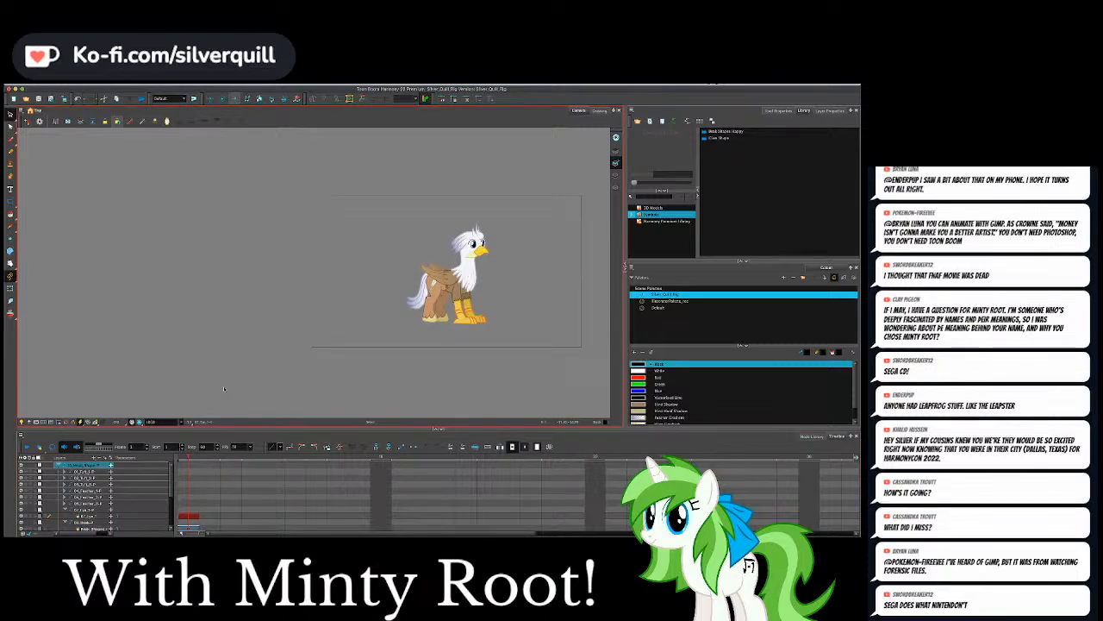
{"action": "scroll", "coordinate": [224, 389], "scroll_direction": "up", "scroll_amount": 1}
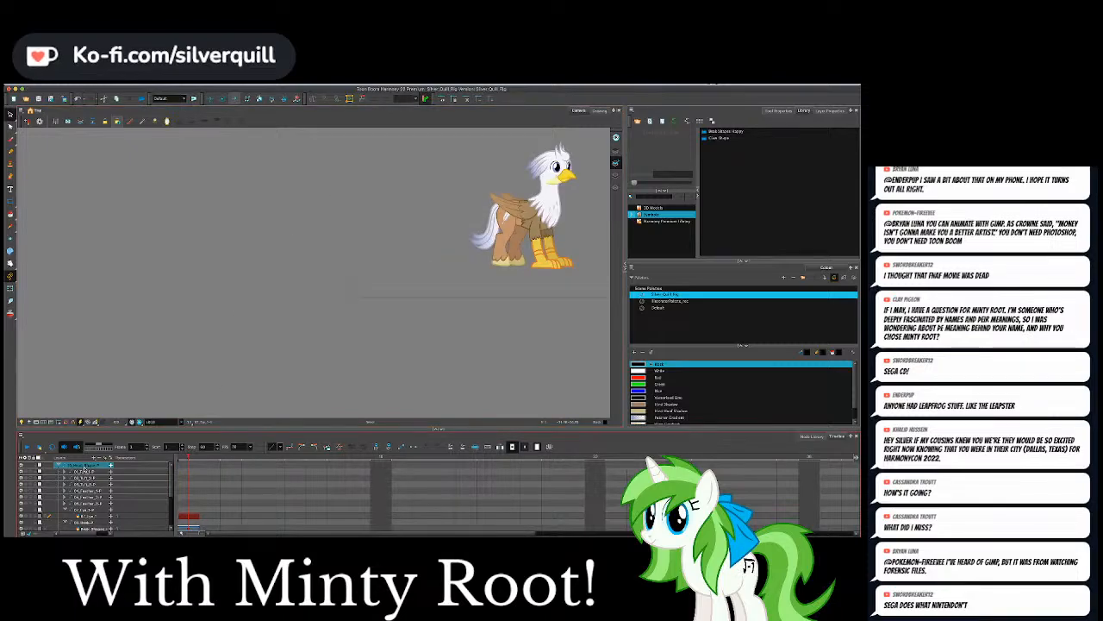
{"action": "left_click", "coordinate": [451, 226]}
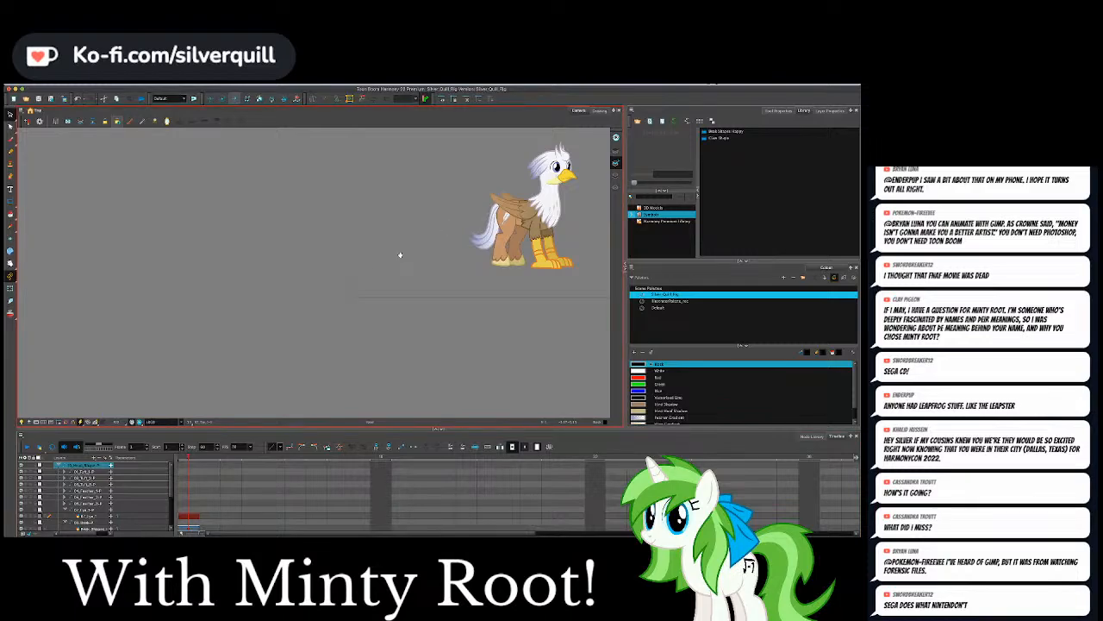
{"action": "key", "text": "shift+m"}
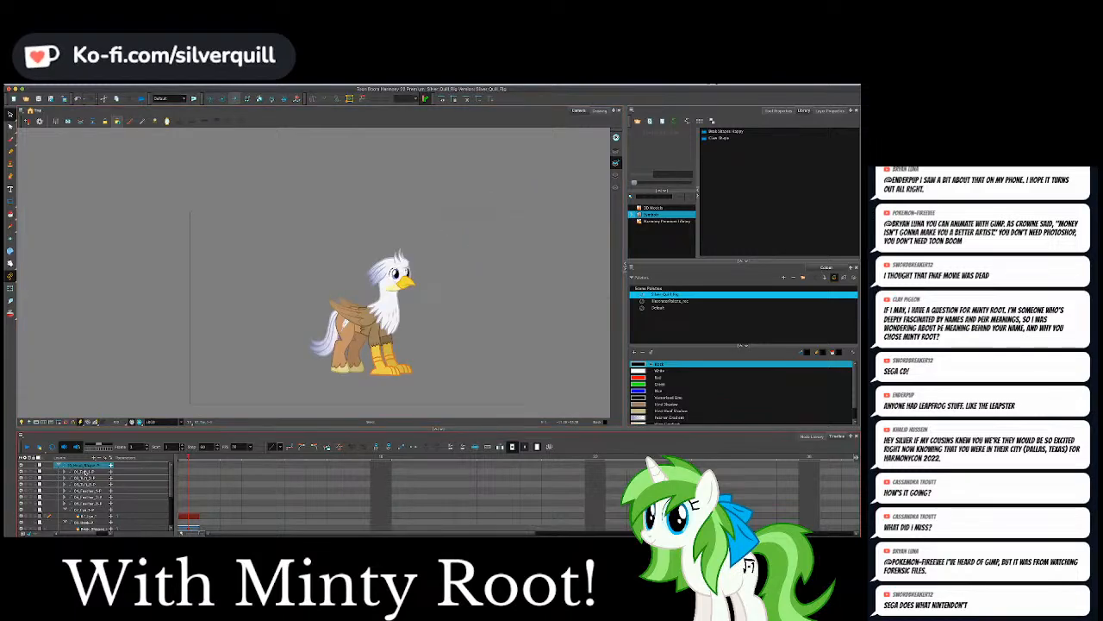
Select the head shape layer in the timeline and briefly look through the node library.
{"action": "scroll", "coordinate": [93, 509], "scroll_direction": "down", "scroll_amount": 2}
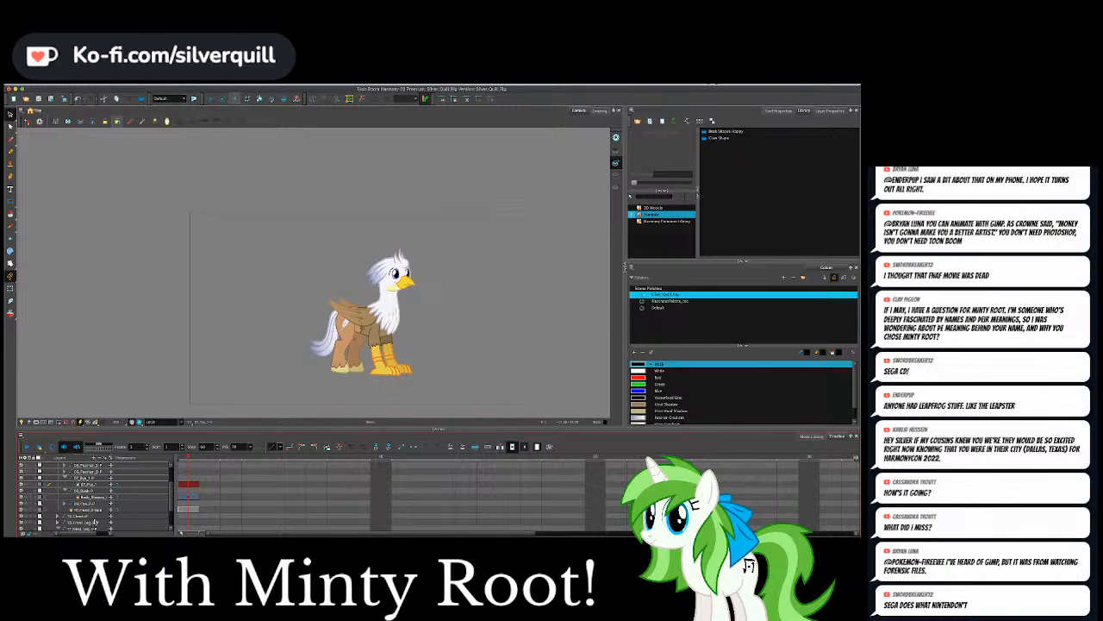
{"action": "left_click", "coordinate": [93, 511]}
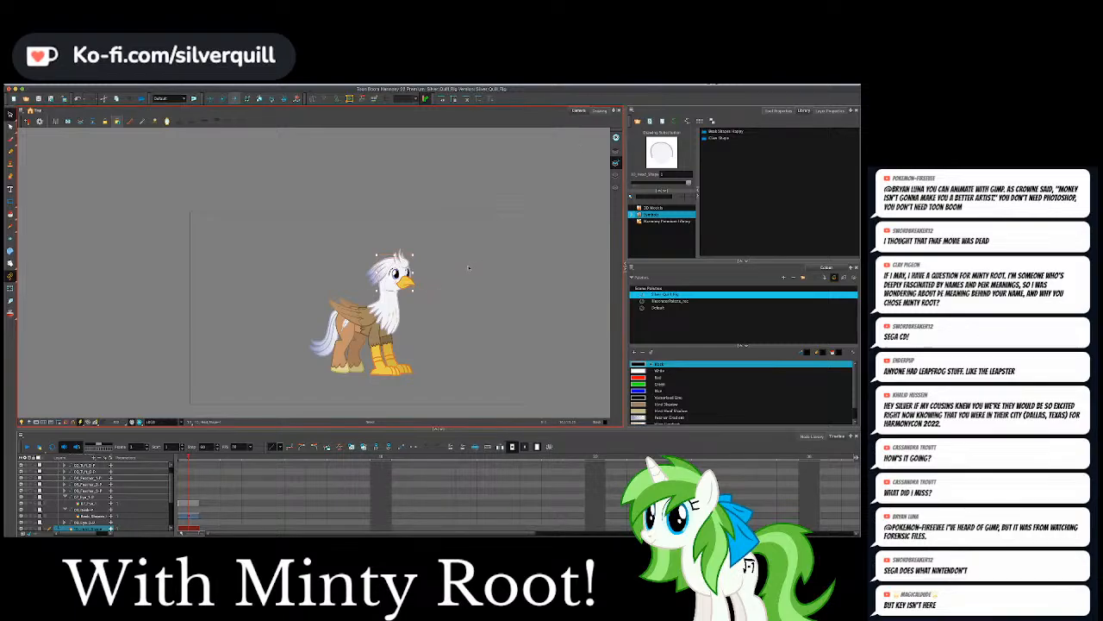
{"action": "left_click", "coordinate": [807, 437]}
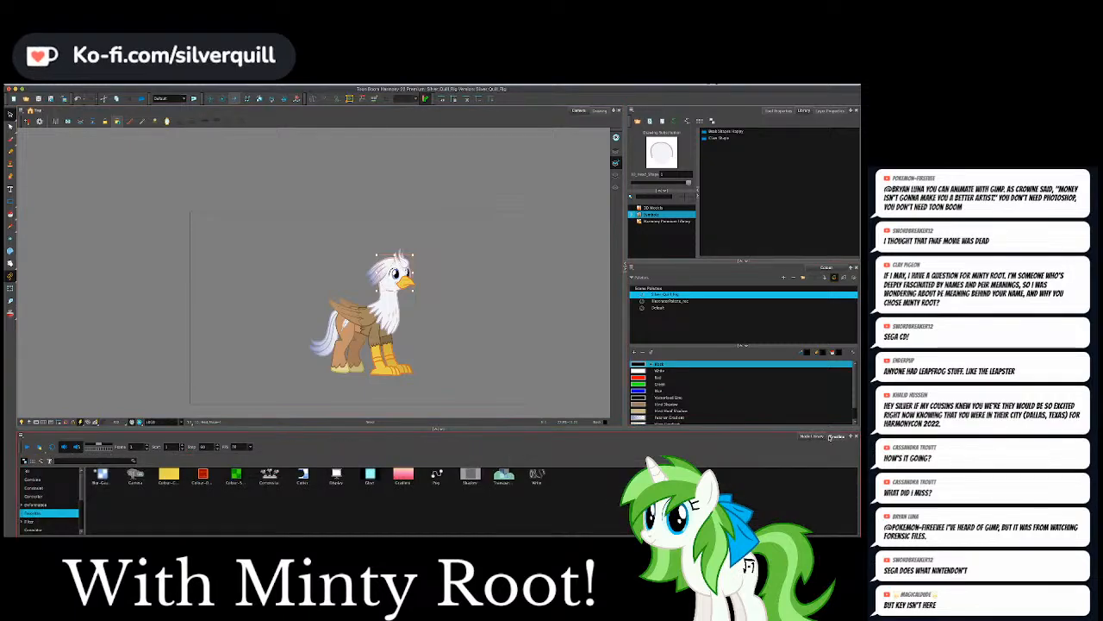
{"action": "left_click", "coordinate": [834, 437]}
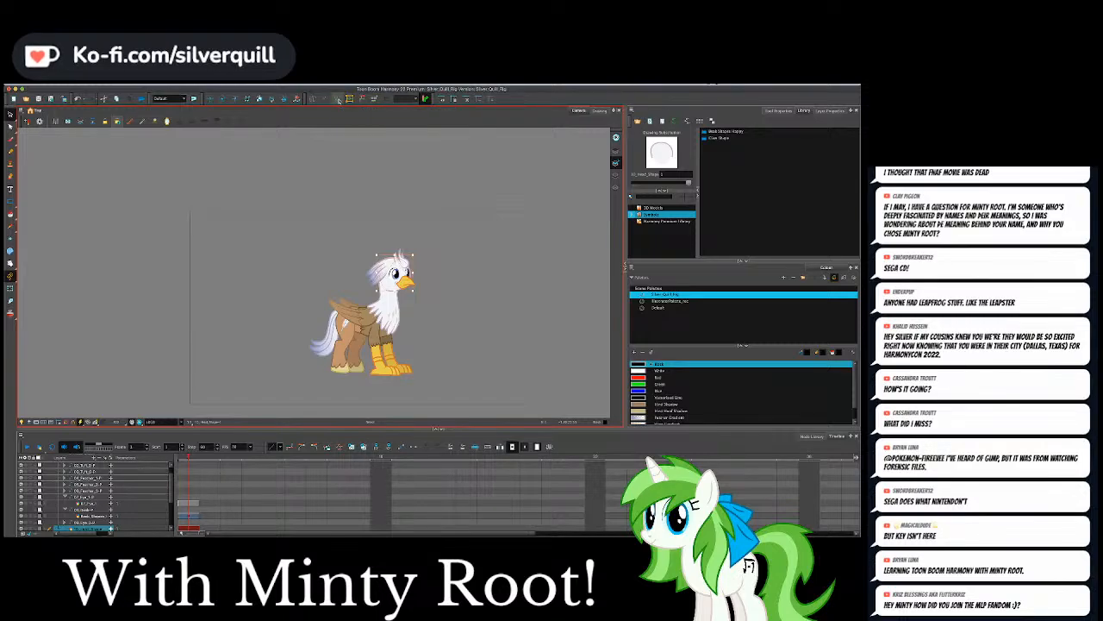
Try to show the head shape's deformation controls, enlarge the head in the camera view and clear the selection.
{"action": "left_click", "coordinate": [338, 100]}
{"action": "scroll", "coordinate": [389, 274], "scroll_direction": "down", "scroll_amount": 2}
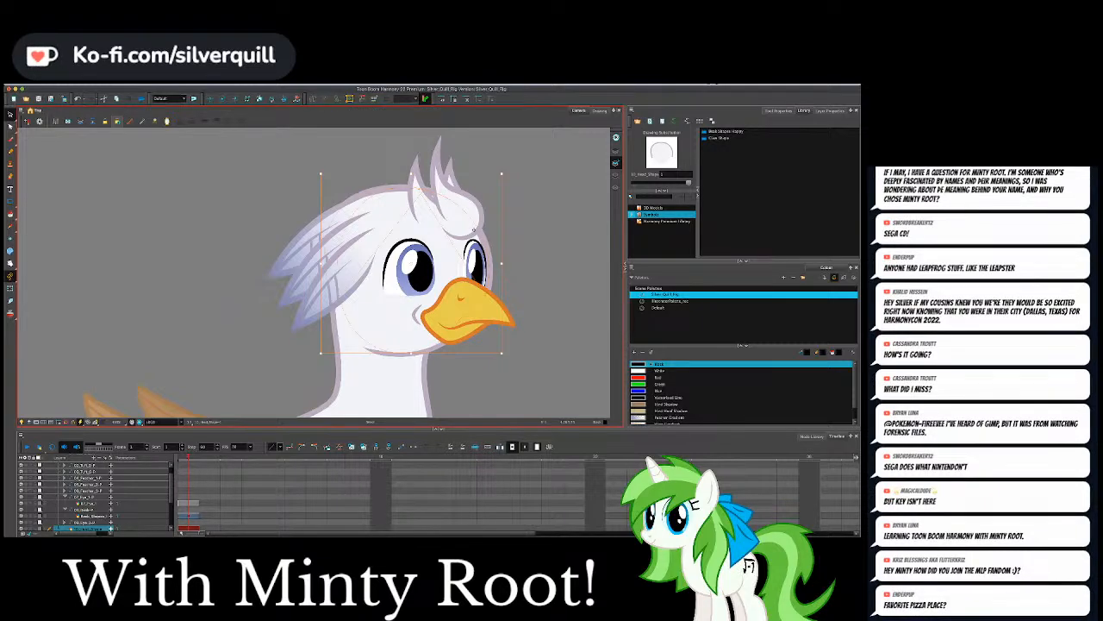
{"action": "left_click", "coordinate": [470, 199]}
{"action": "scroll", "coordinate": [193, 477], "scroll_direction": "up", "scroll_amount": 3}
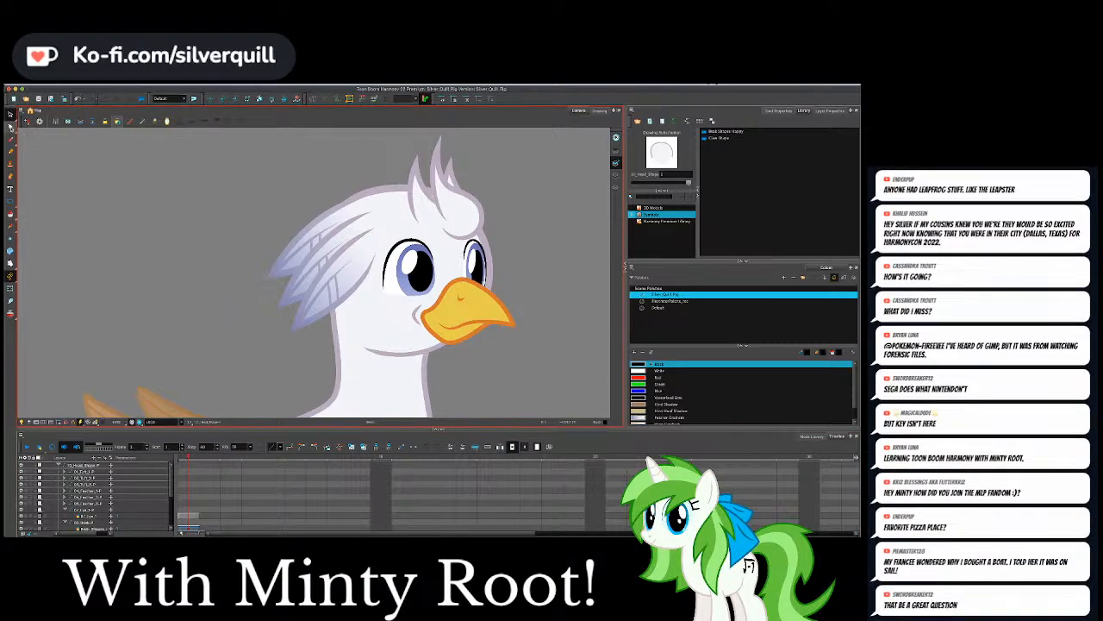
Identify the head, neck and front chest drawings by selecting them with the Transform tool, and try to show the chest's deformation controls.
{"action": "left_click", "coordinate": [10, 126]}
{"action": "left_click", "coordinate": [11, 288]}
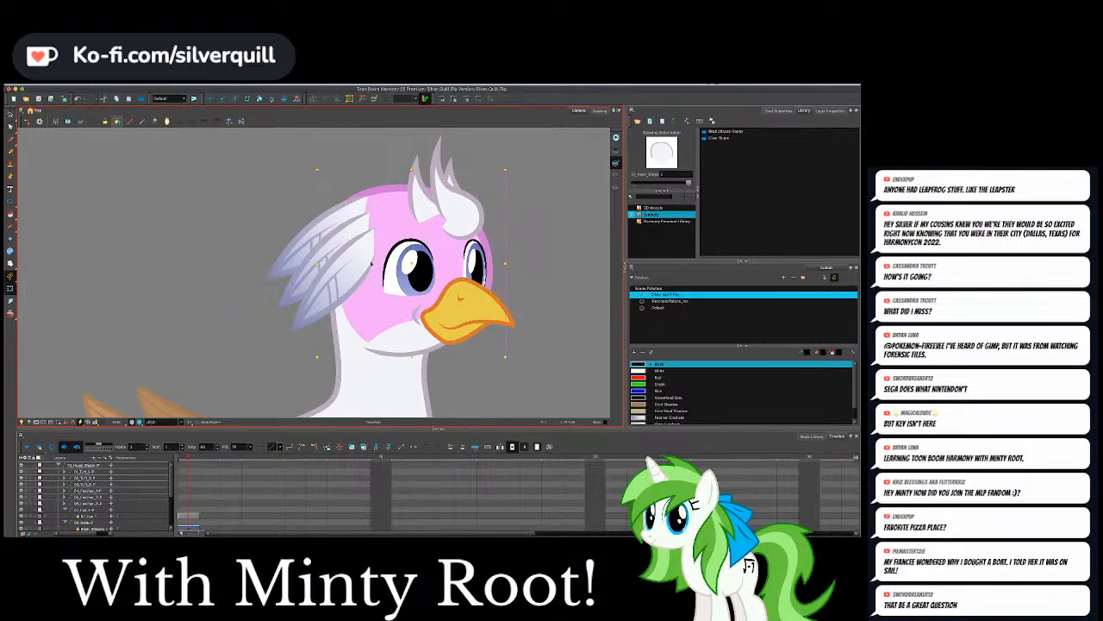
{"action": "left_click", "coordinate": [422, 368]}
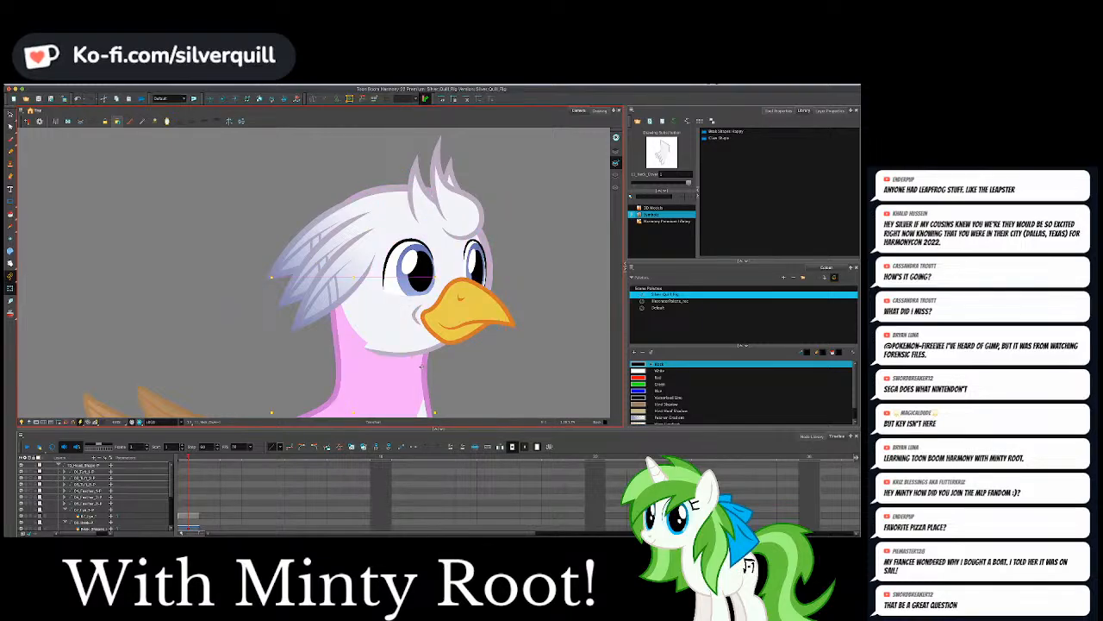
{"action": "scroll", "coordinate": [421, 365], "scroll_direction": "down", "scroll_amount": 4}
{"action": "scroll", "coordinate": [415, 369], "scroll_direction": "up", "scroll_amount": 2}
{"action": "mouse_move", "coordinate": [412, 391]}
{"action": "left_mouse_down"}
{"action": "mouse_move", "coordinate": [410, 285]}
{"action": "mouse_move", "coordinate": [422, 353]}
{"action": "left_mouse_up"}
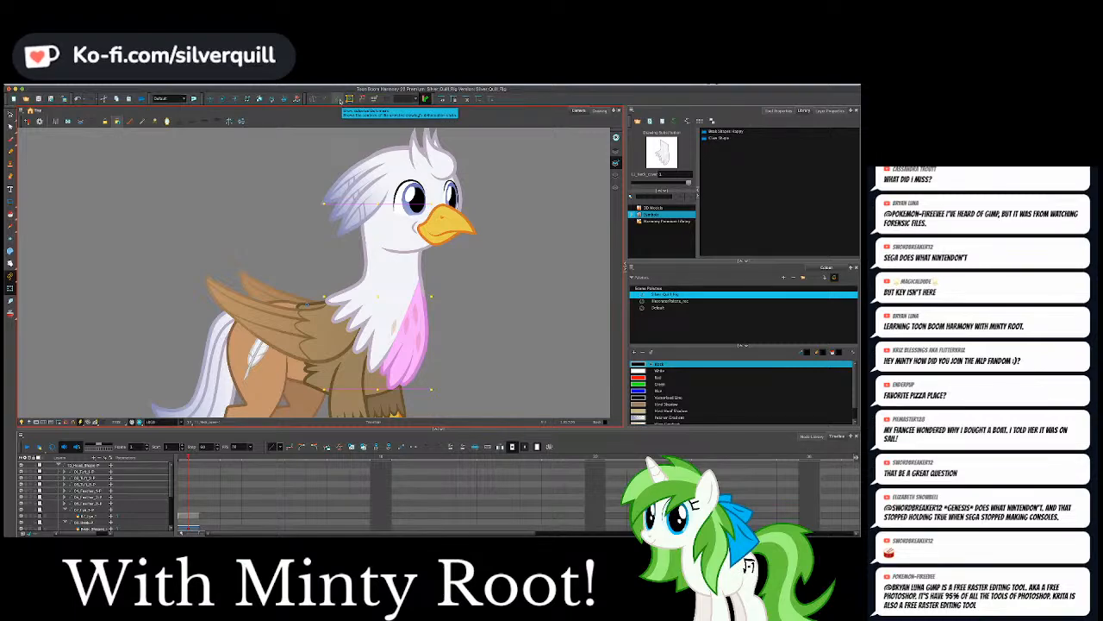
{"action": "left_click", "coordinate": [339, 100]}
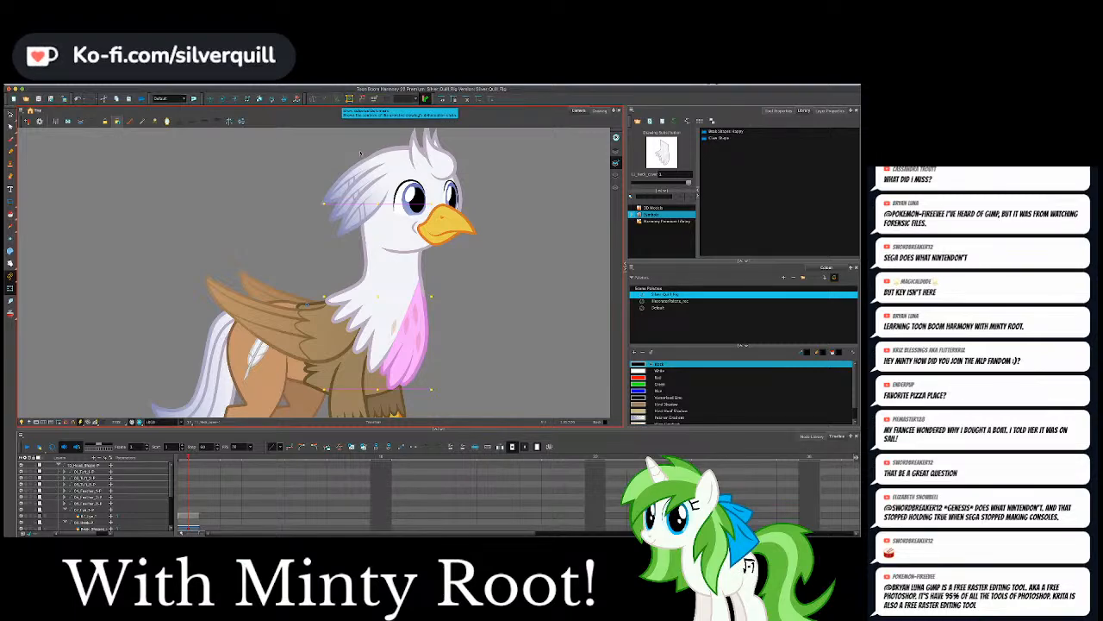
Select the neck drawing, activate the Rigging tool and try starting a curve deformer at the neck's lowest feather tip.
{"action": "left_click", "coordinate": [371, 275]}
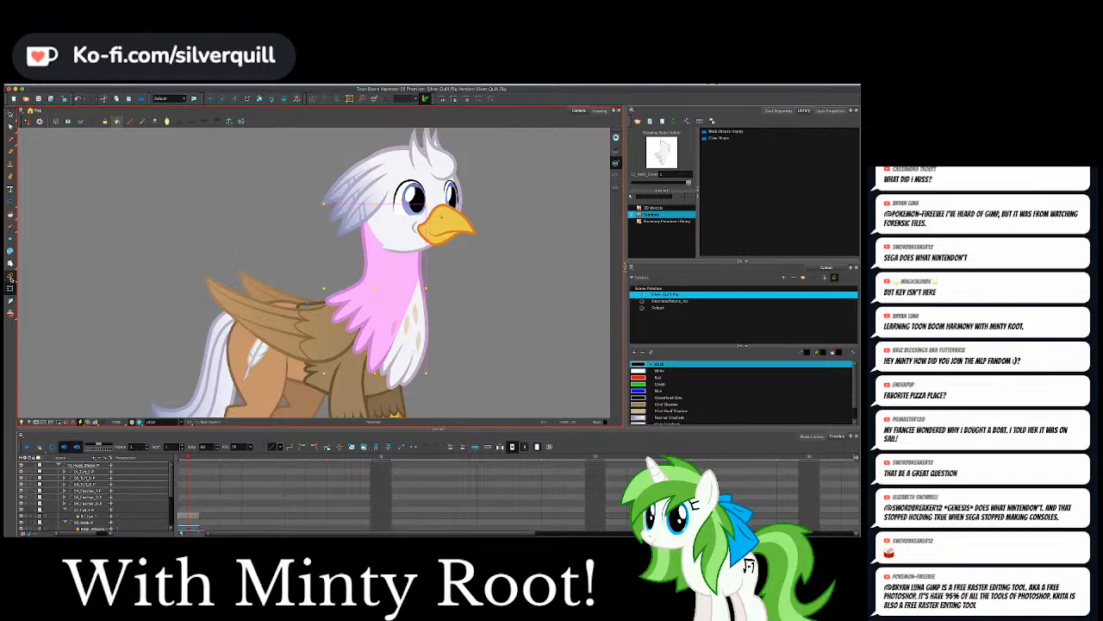
{"action": "left_click", "coordinate": [314, 99]}
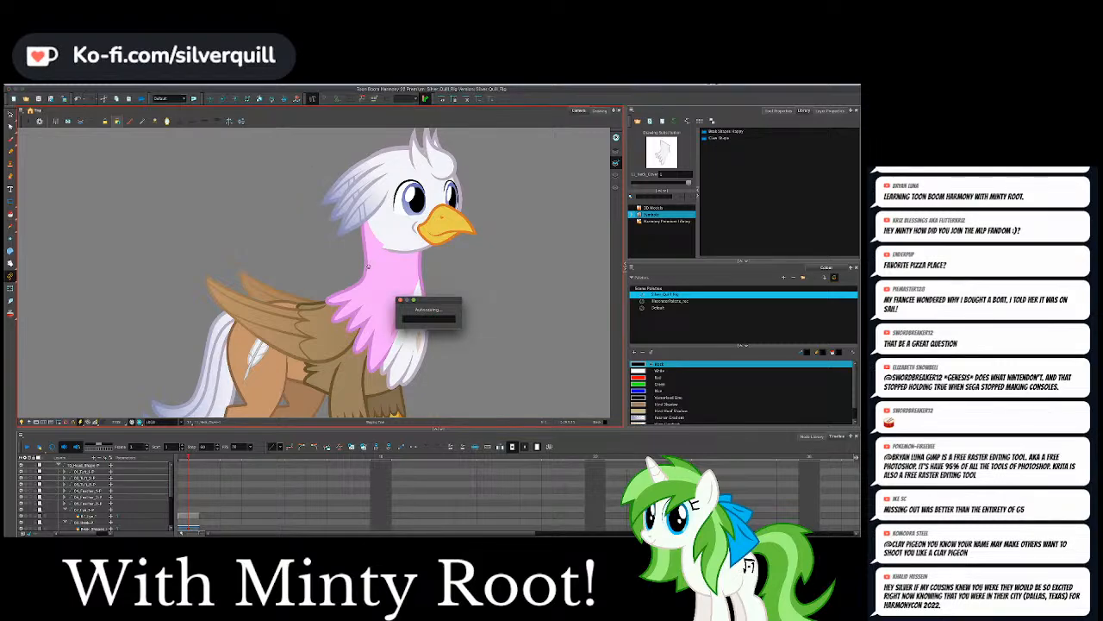
{"action": "left_click", "coordinate": [780, 110]}
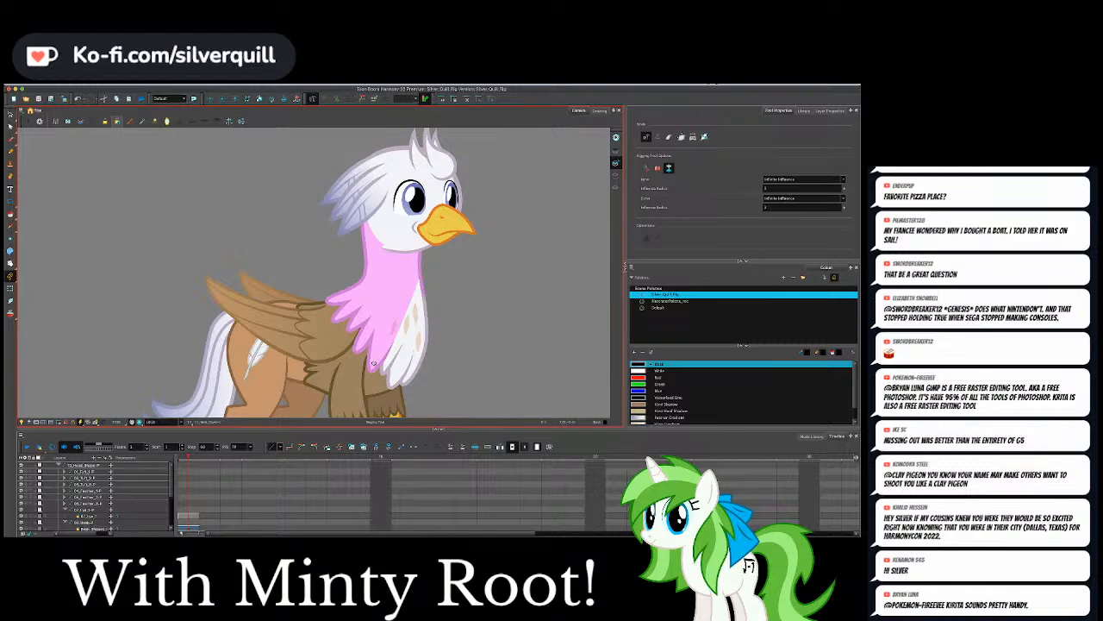
{"action": "left_click", "coordinate": [373, 364]}
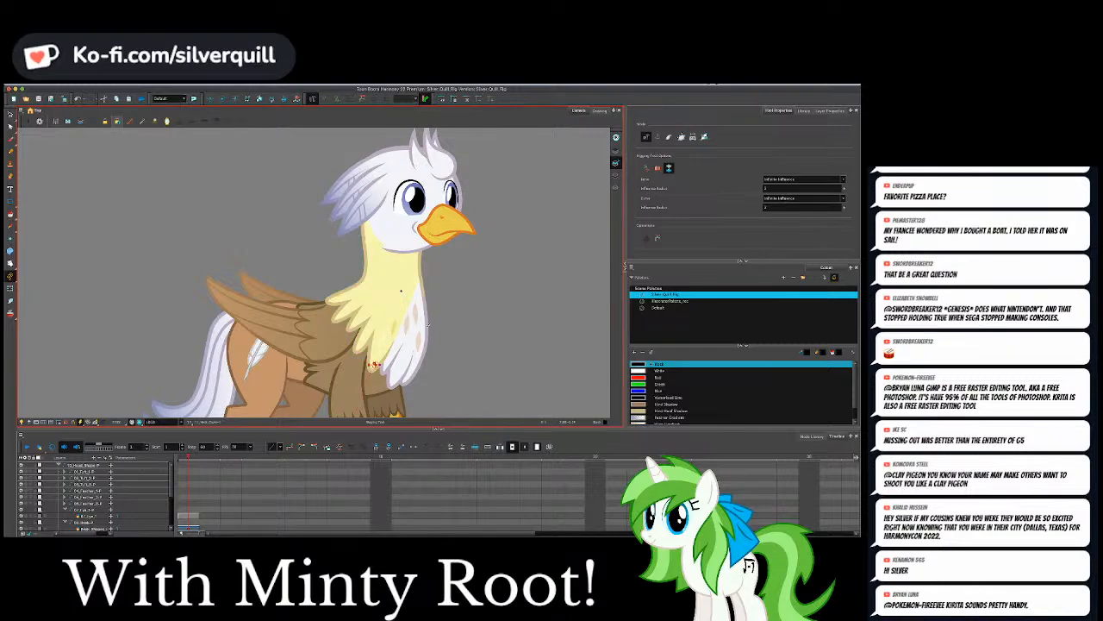
{"action": "left_click", "coordinate": [429, 325]}
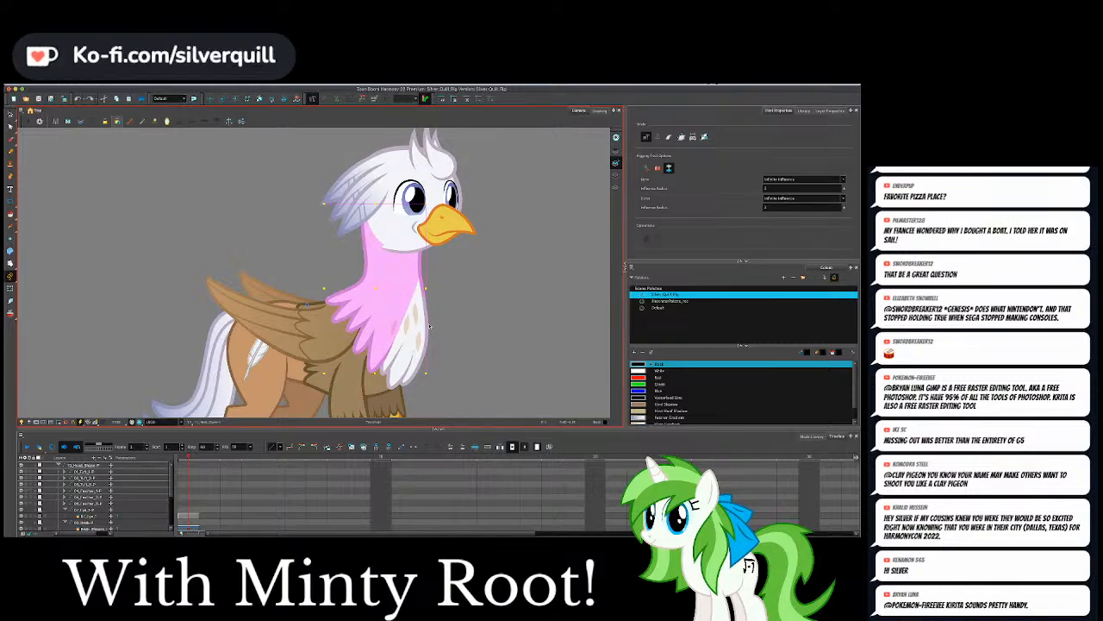
Draw a curve deformer on the neck drawing from its lowest feather tip up to the base of the head.
{"action": "left_click", "coordinate": [372, 365]}
{"action": "left_click_drag", "start_coordinate": [385, 249], "coordinate": [378, 356]}
{"action": "left_click_drag", "start_coordinate": [385, 246], "coordinate": [394, 315]}
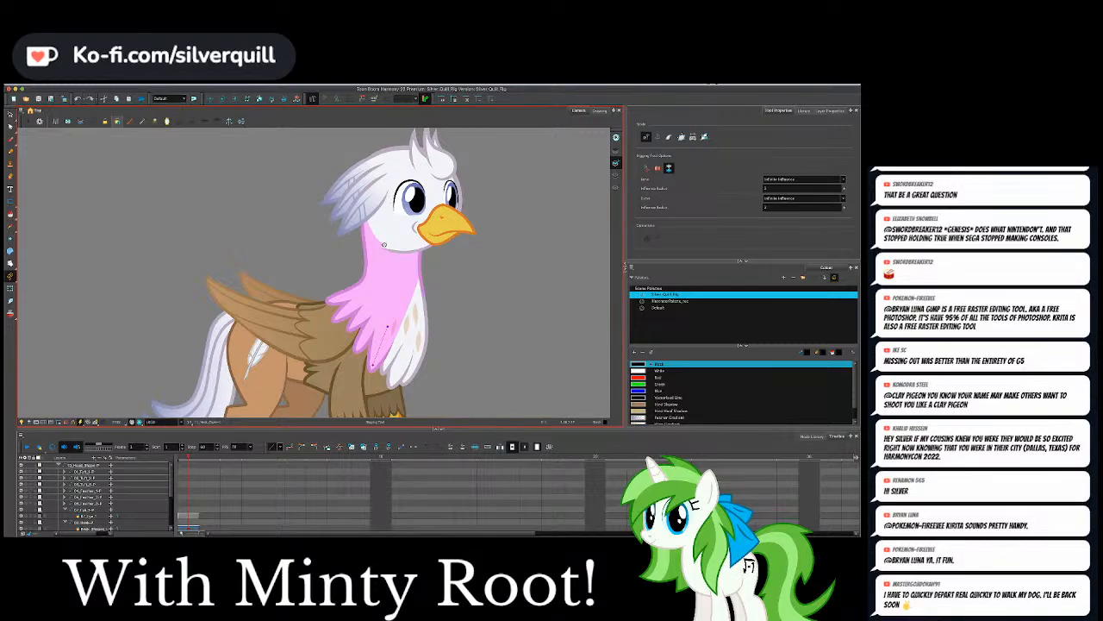
{"action": "left_click_drag", "start_coordinate": [384, 244], "coordinate": [390, 268]}
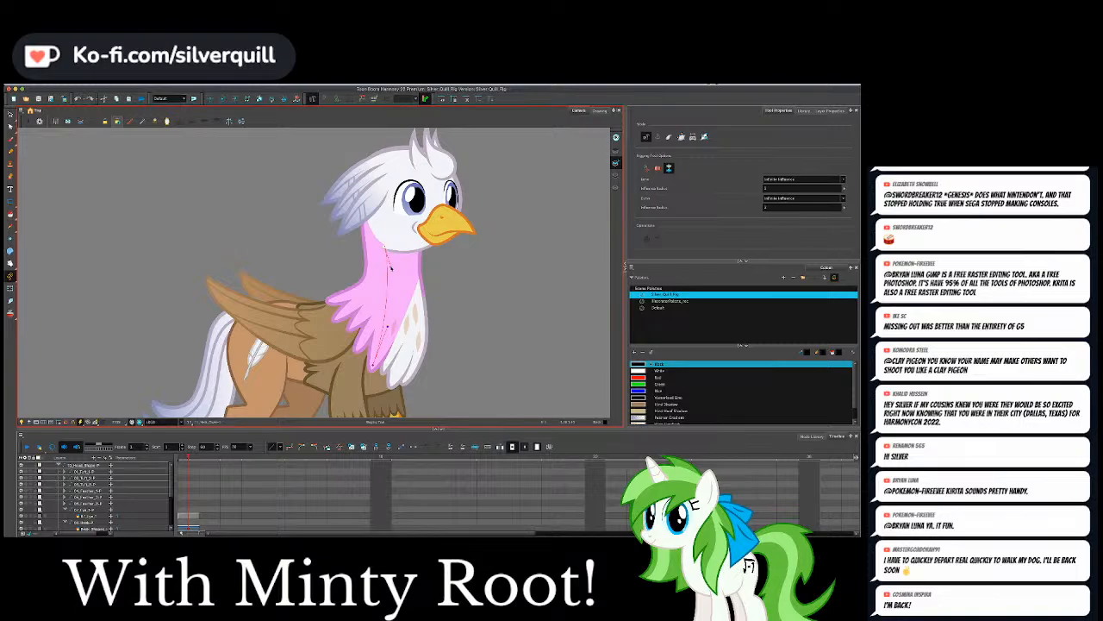
{"action": "left_click_drag", "start_coordinate": [391, 268], "coordinate": [388, 256]}
{"action": "left_click_drag", "start_coordinate": [389, 256], "coordinate": [401, 259]}
{"action": "left_click_drag", "start_coordinate": [401, 260], "coordinate": [385, 267]}
{"action": "left_click", "coordinate": [385, 276]}
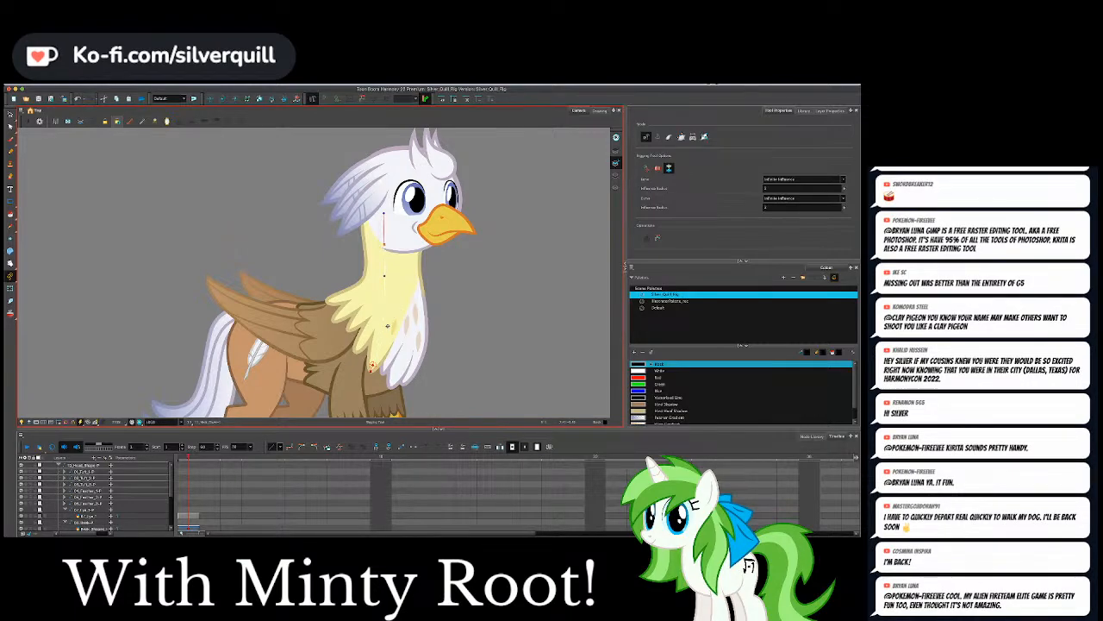
Test the neck deformer with the Transform tool by swinging its upper end forward and putting it back in place.
{"action": "left_click", "coordinate": [10, 288]}
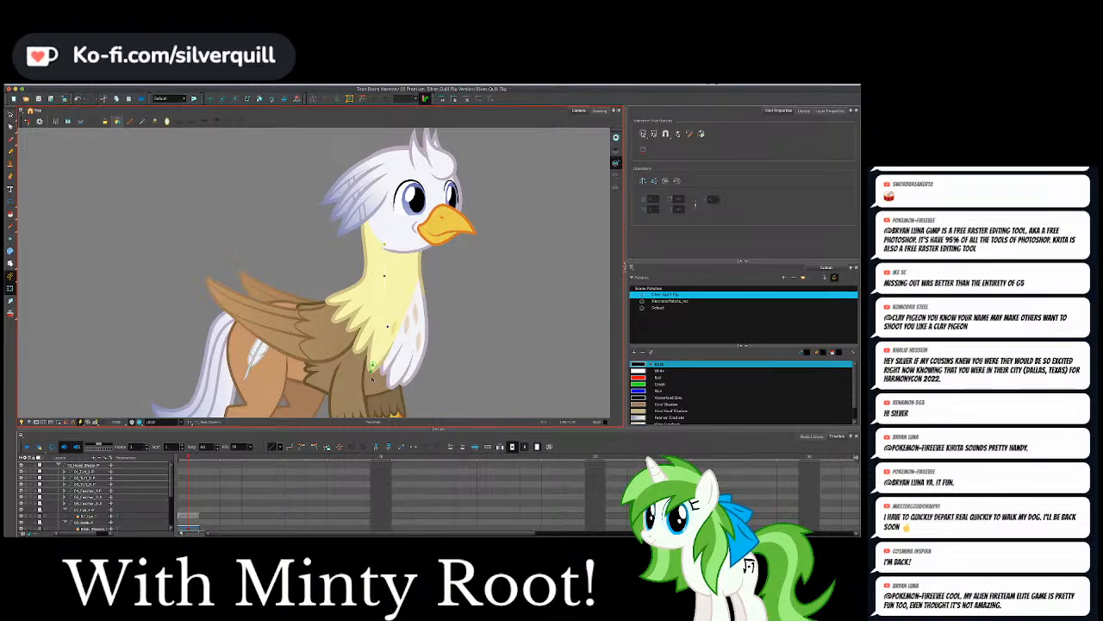
{"action": "mouse_move", "coordinate": [373, 368]}
{"action": "left_mouse_down"}
{"action": "mouse_move", "coordinate": [379, 345]}
{"action": "mouse_move", "coordinate": [369, 371]}
{"action": "left_mouse_up"}
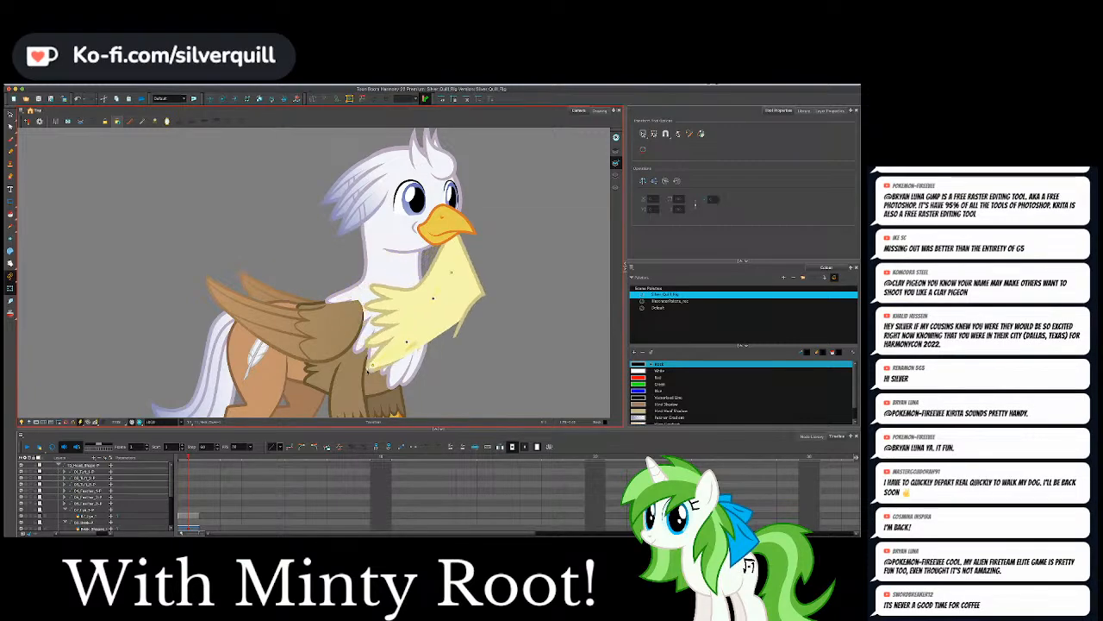
{"action": "key", "text": "ctrl+z"}
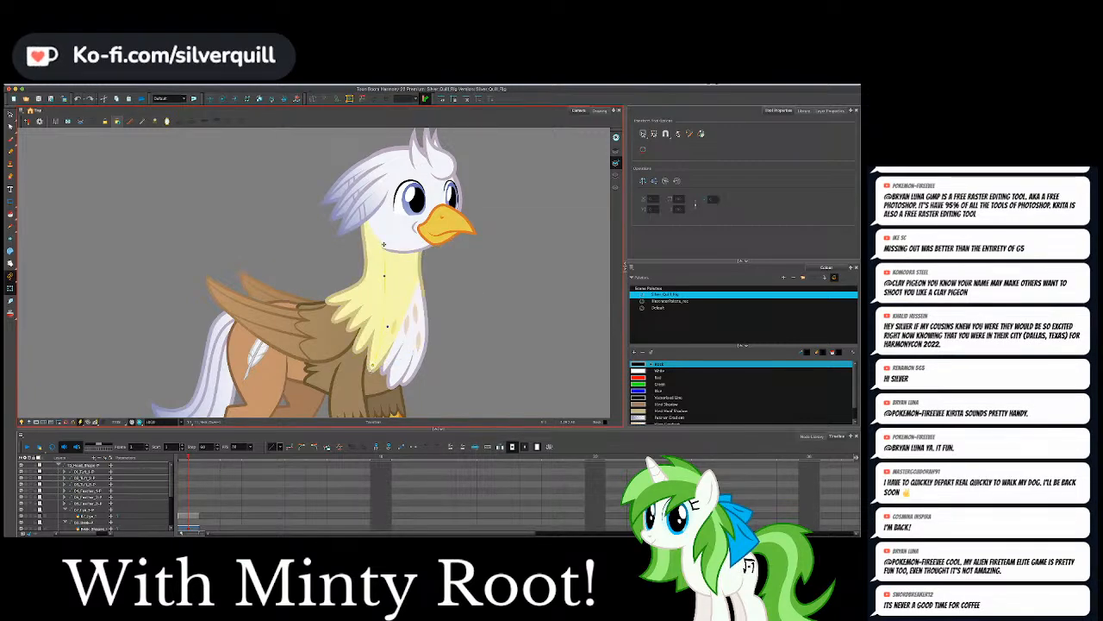
{"action": "left_click_drag", "start_coordinate": [383, 244], "coordinate": [431, 247]}
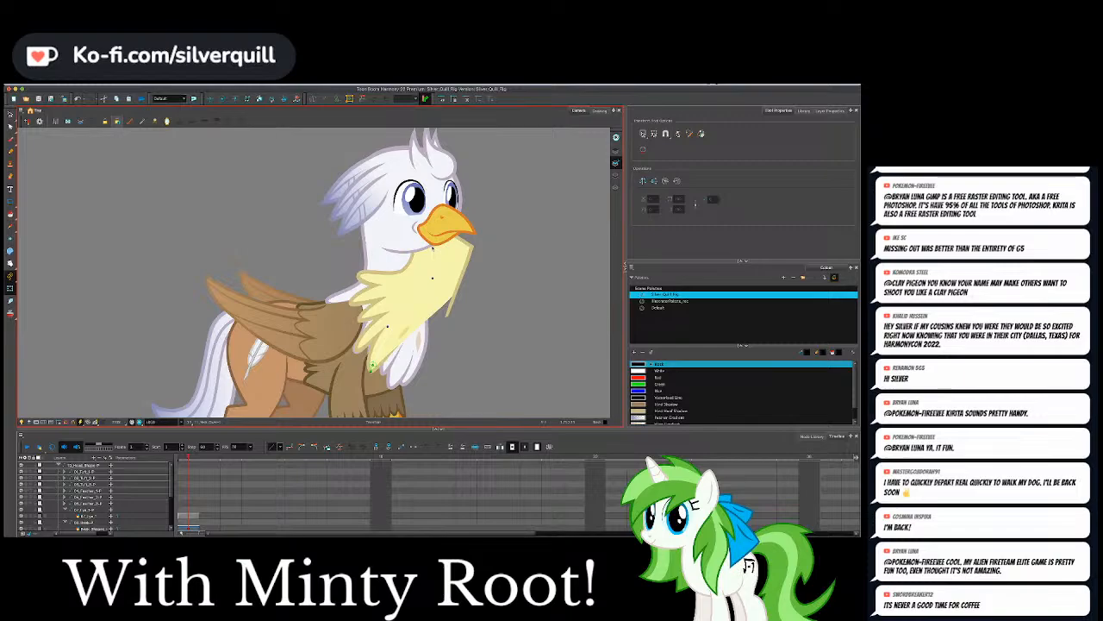
{"action": "mouse_move", "coordinate": [431, 247]}
{"action": "left_mouse_down"}
{"action": "mouse_move", "coordinate": [386, 245]}
{"action": "mouse_move", "coordinate": [420, 248]}
{"action": "left_mouse_up"}
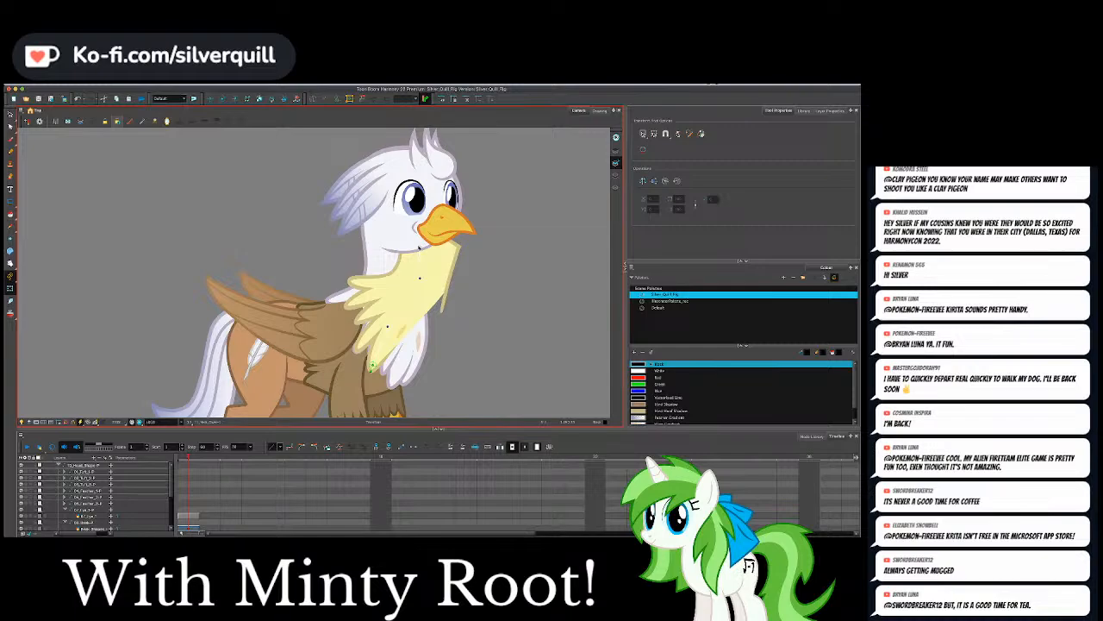
{"action": "left_click_drag", "start_coordinate": [419, 248], "coordinate": [385, 246]}
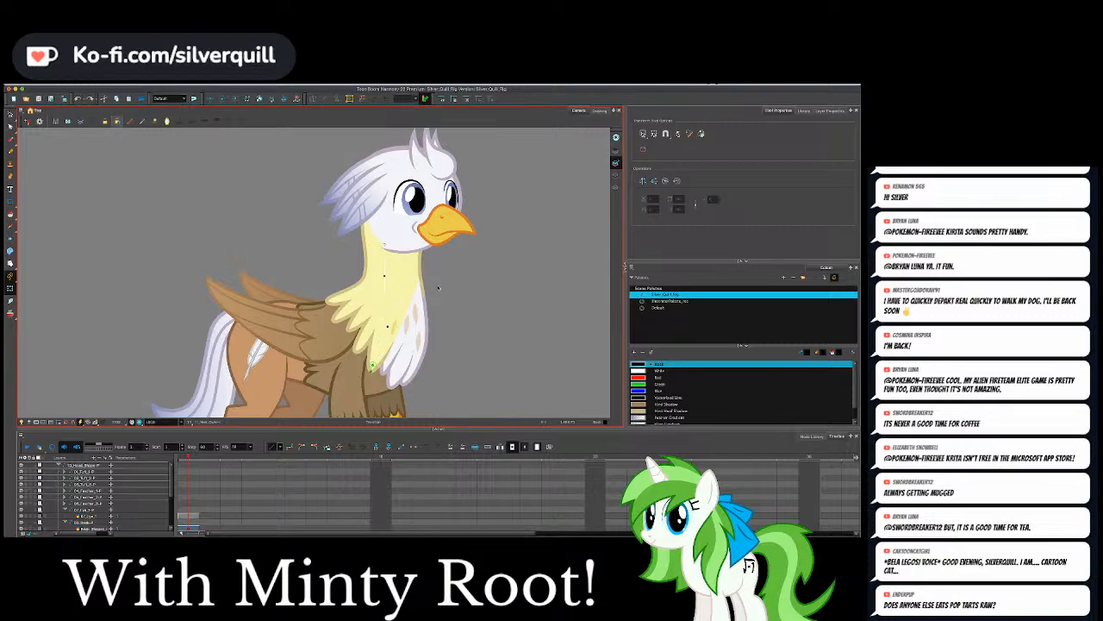
Lower the main window, bring the Node View forward and examine the network around the Neck backdrop.
{"action": "left_click_drag", "start_coordinate": [599, 93], "coordinate": [599, 126]}
{"action": "left_click", "coordinate": [575, 98]}
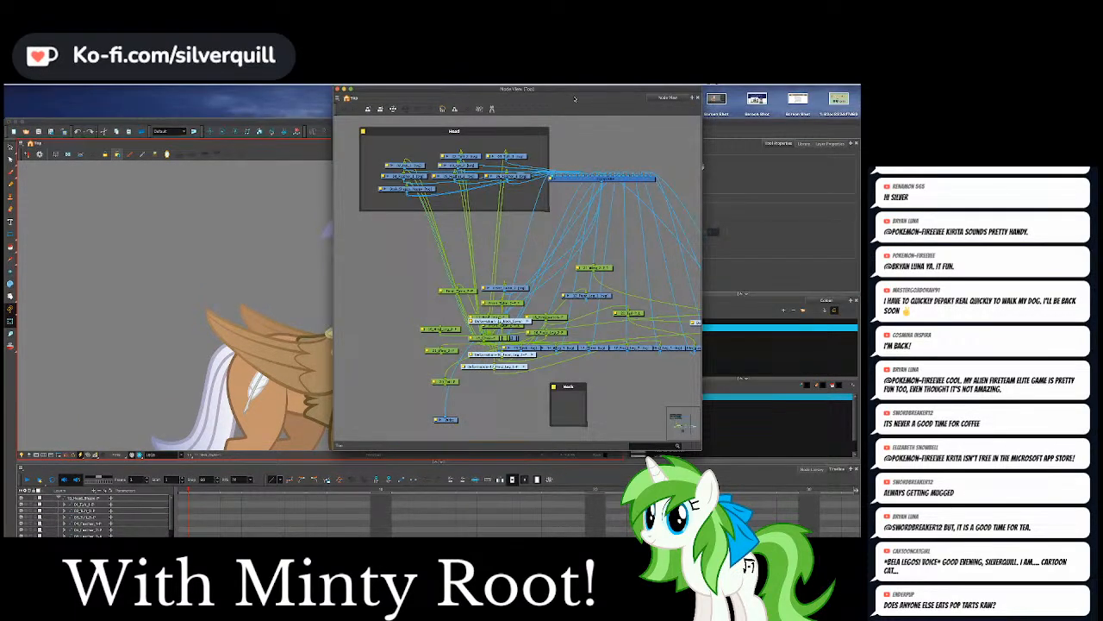
{"action": "left_click", "coordinate": [481, 419]}
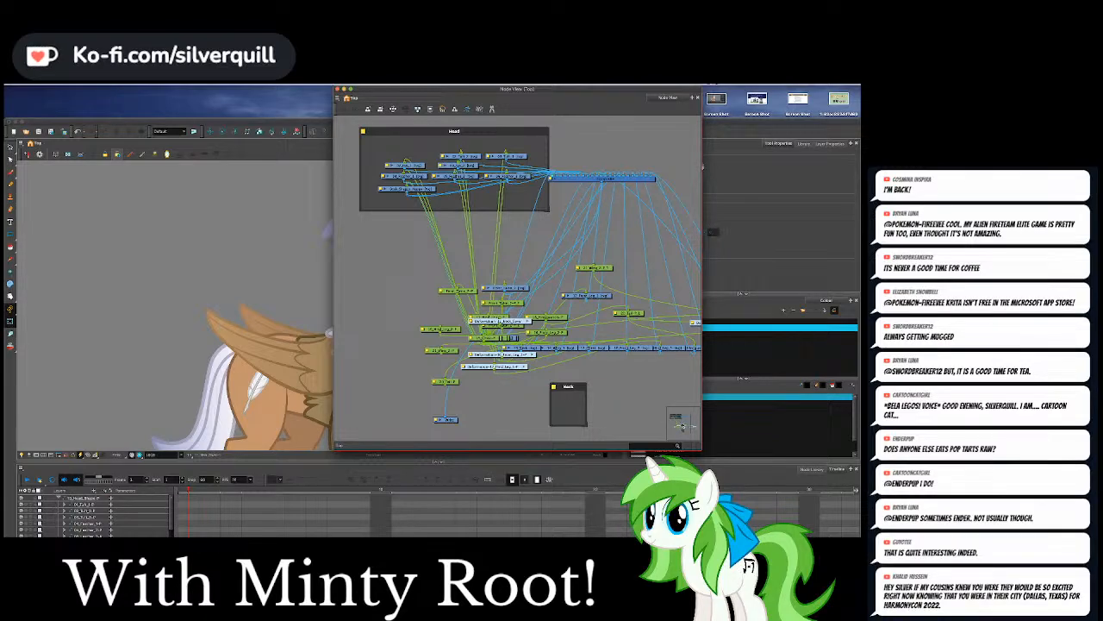
{"action": "left_click_drag", "start_coordinate": [679, 424], "coordinate": [688, 426]}
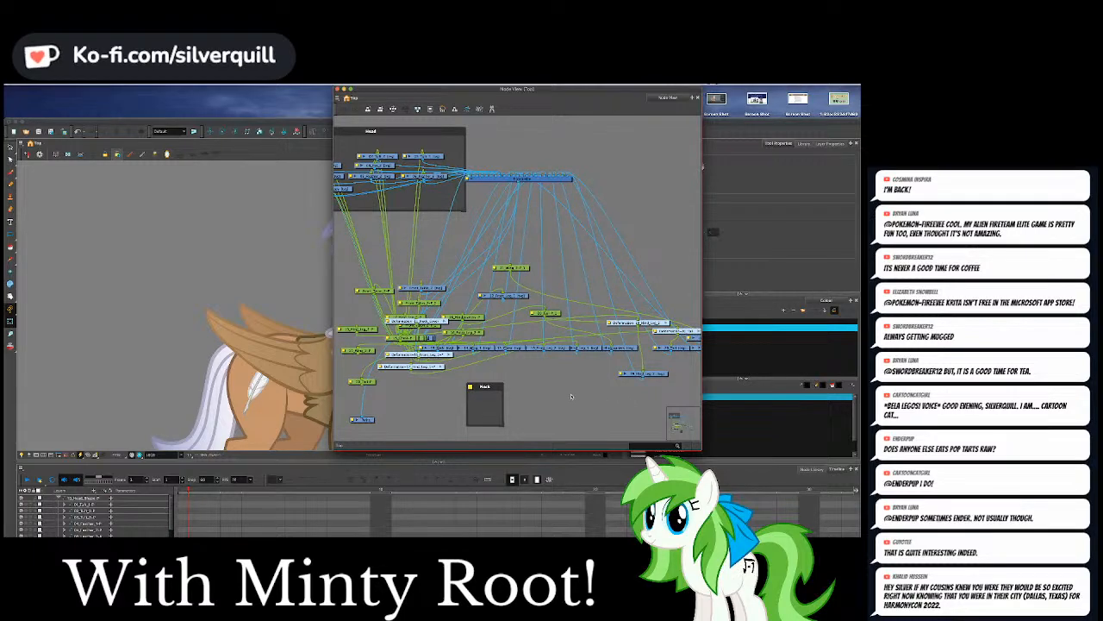
Select the neck's curve deformer in the camera view and examine the Offset and Curve nodes inside its deformation group.
{"action": "left_click", "coordinate": [254, 281]}
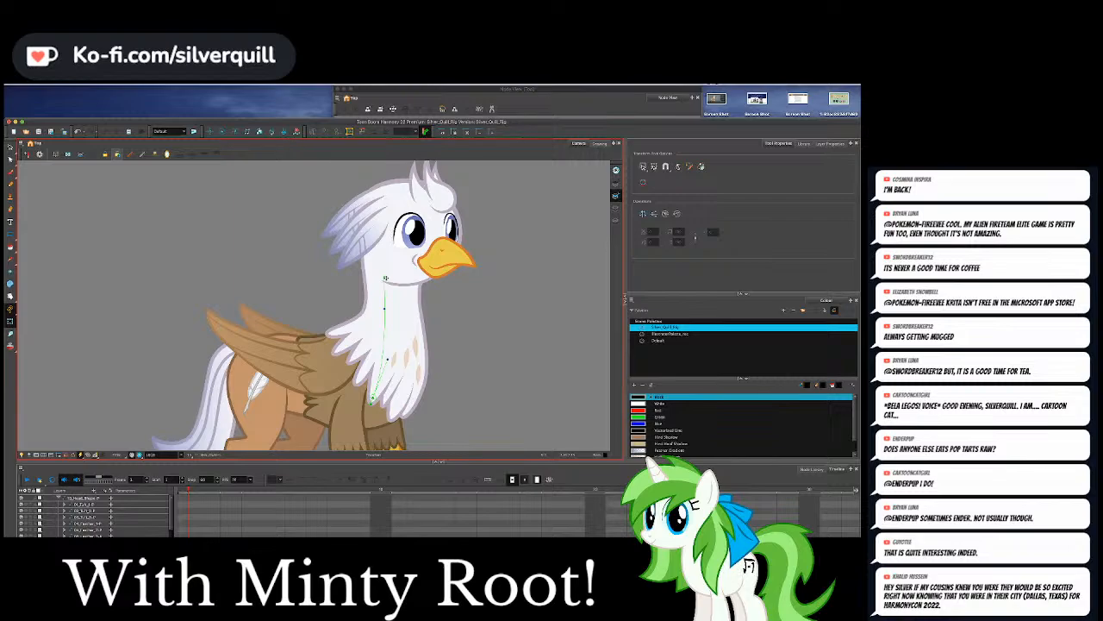
{"action": "left_click", "coordinate": [385, 307]}
{"action": "left_click", "coordinate": [530, 89]}
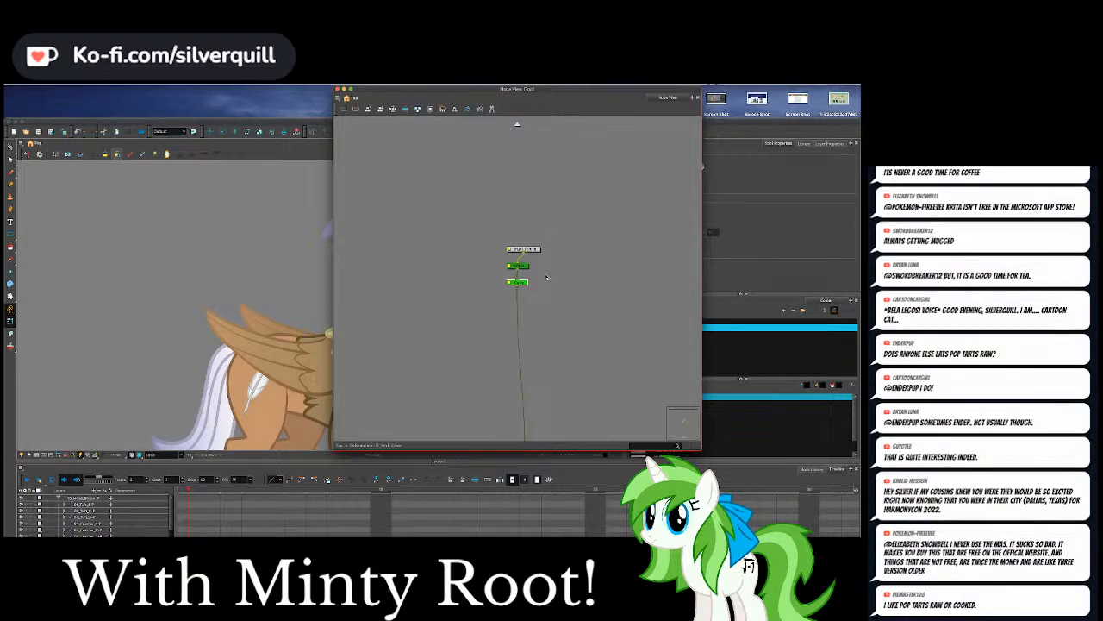
{"action": "scroll", "coordinate": [543, 280], "scroll_direction": "up", "scroll_amount": 5}
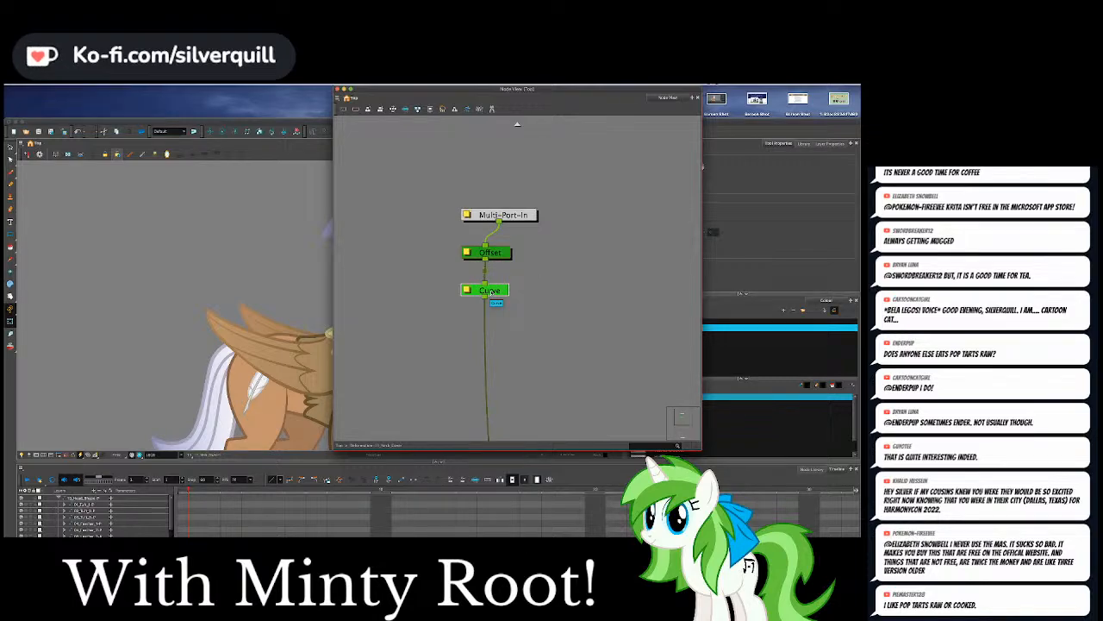
{"action": "scroll", "coordinate": [493, 295], "scroll_direction": "down", "scroll_amount": 3}
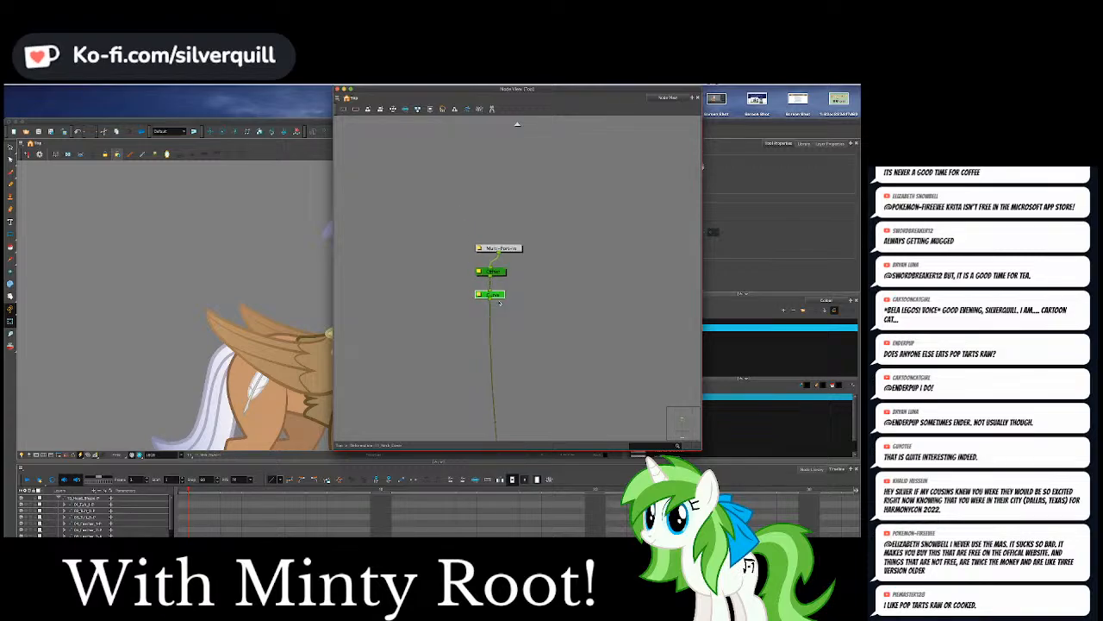
{"action": "scroll", "coordinate": [493, 296], "scroll_direction": "up", "scroll_amount": 1}
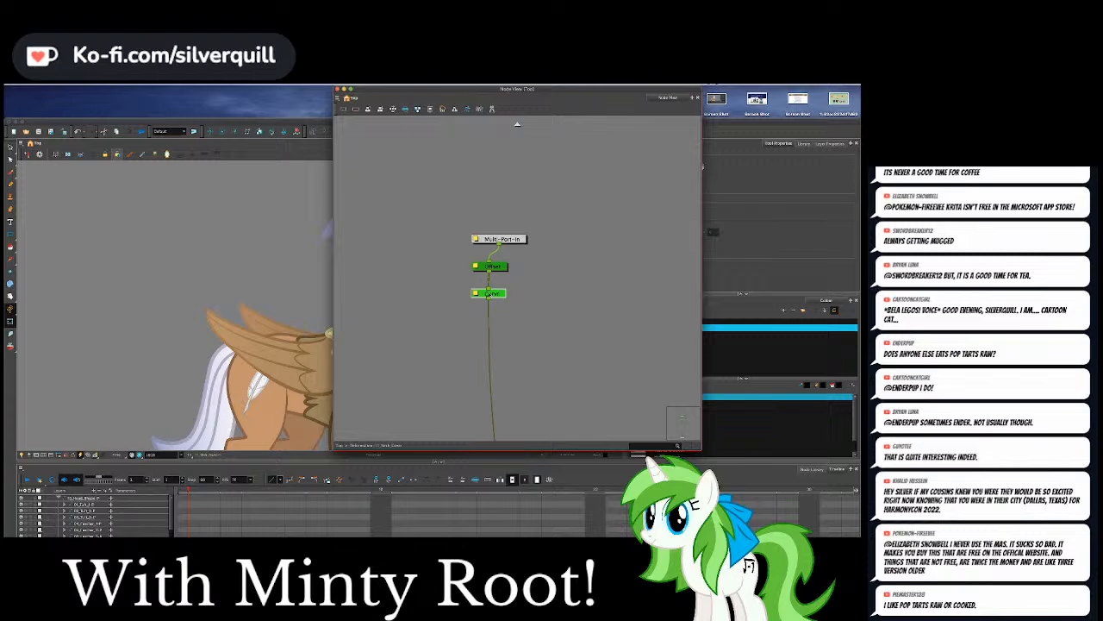
{"action": "scroll", "coordinate": [488, 297], "scroll_direction": "down", "scroll_amount": 3}
{"action": "scroll", "coordinate": [491, 297], "scroll_direction": "up", "scroll_amount": 3}
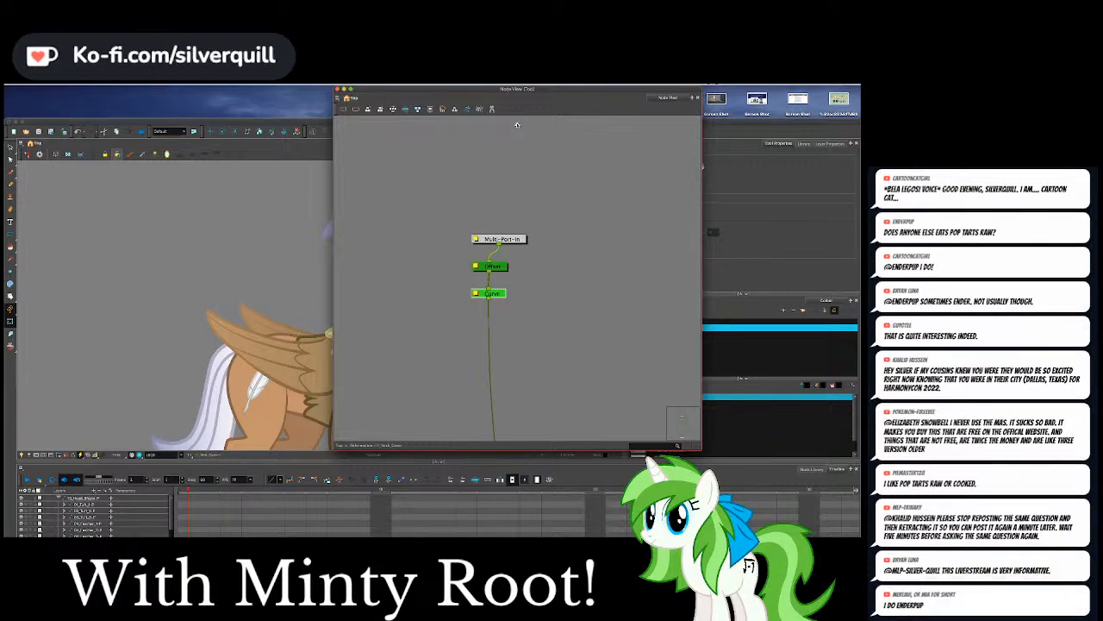
Return to the top level of the node network and enlarge the Node View window.
{"action": "left_click", "coordinate": [517, 125]}
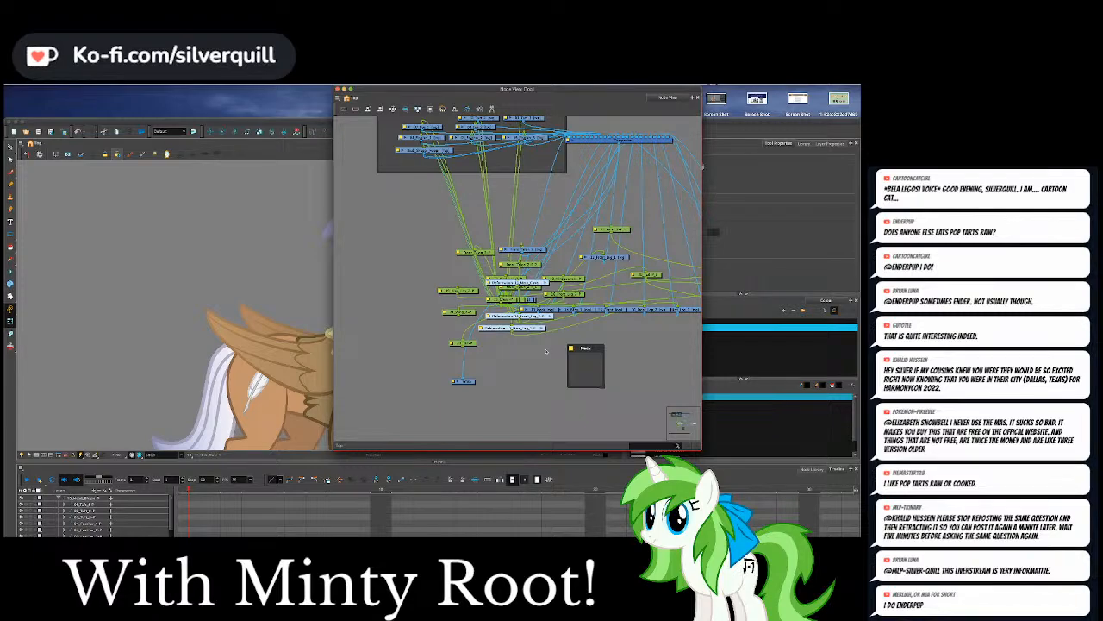
{"action": "left_click_drag", "start_coordinate": [703, 449], "coordinate": [780, 463]}
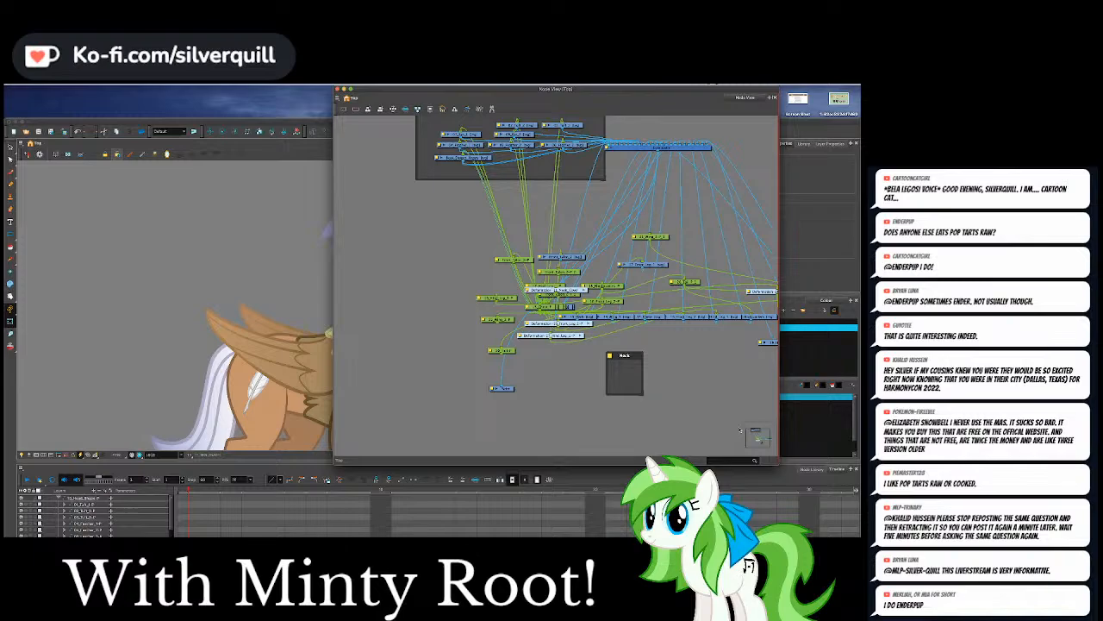
Move the neck's deformation group out of the crowded node cluster to the open area beside the Neck backdrop, and check the rig in the camera view.
{"action": "left_click_drag", "start_coordinate": [740, 429], "coordinate": [757, 428]}
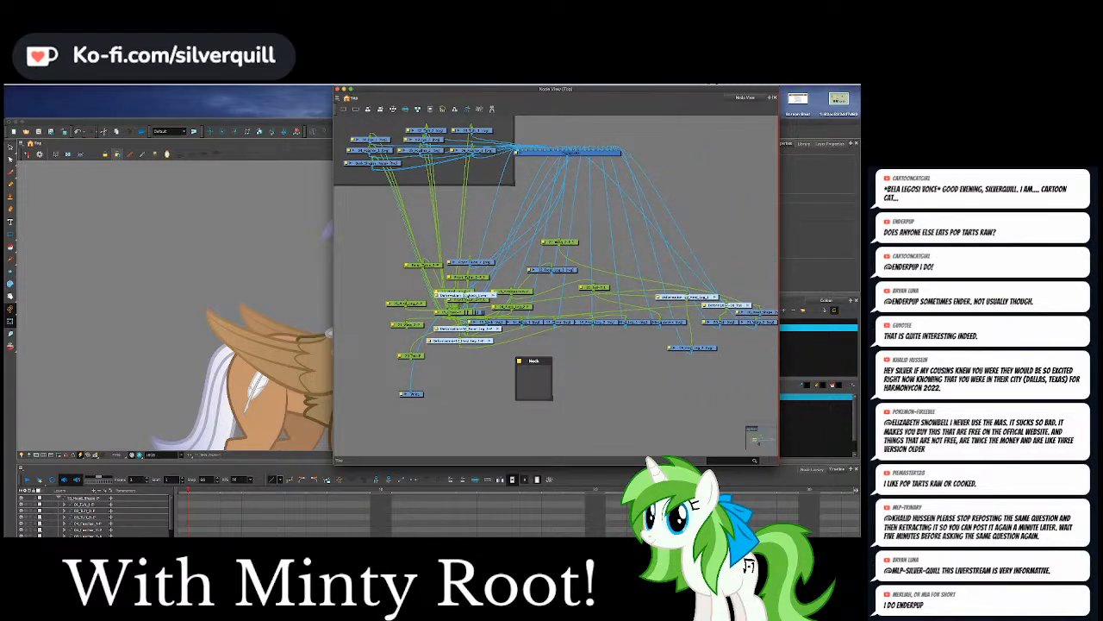
{"action": "left_click_drag", "start_coordinate": [468, 300], "coordinate": [483, 405]}
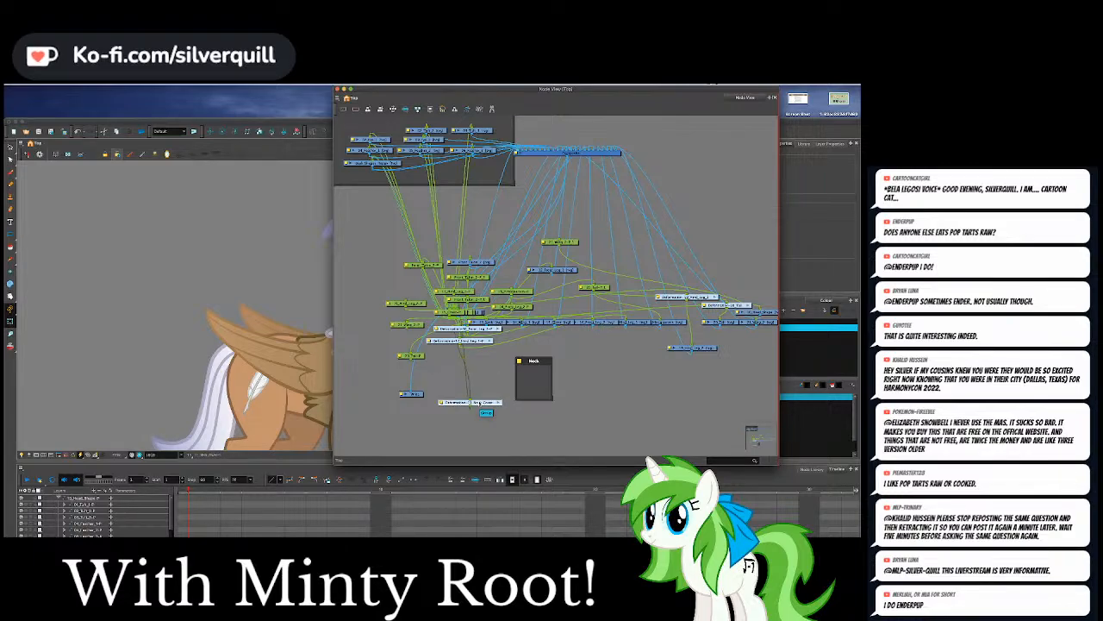
{"action": "left_click", "coordinate": [282, 260]}
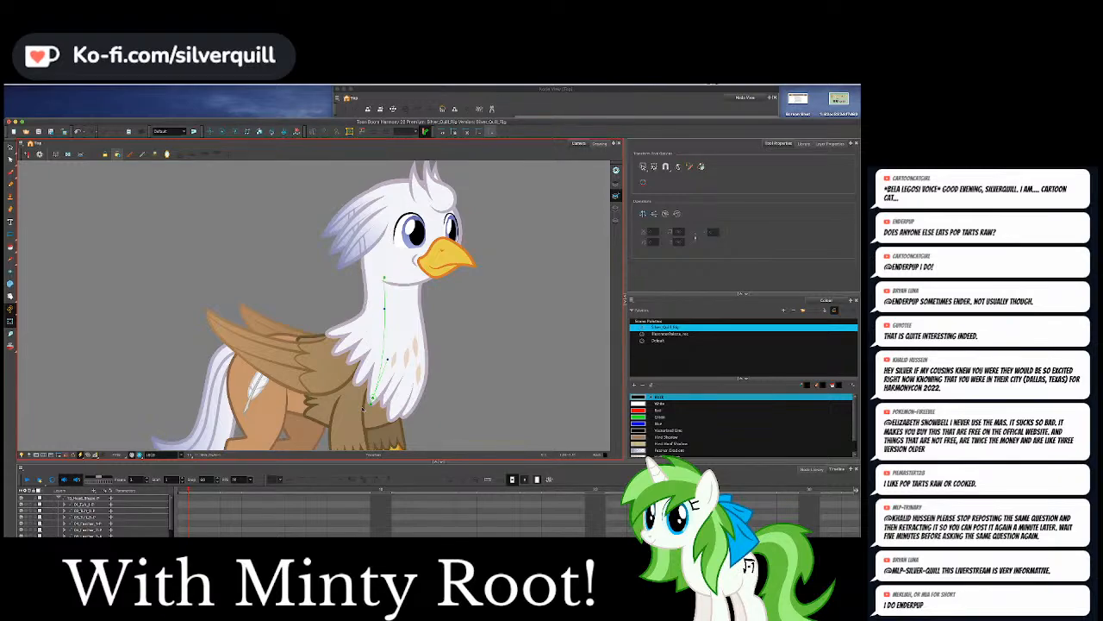
{"action": "scroll", "coordinate": [363, 407], "scroll_direction": "down", "scroll_amount": 5}
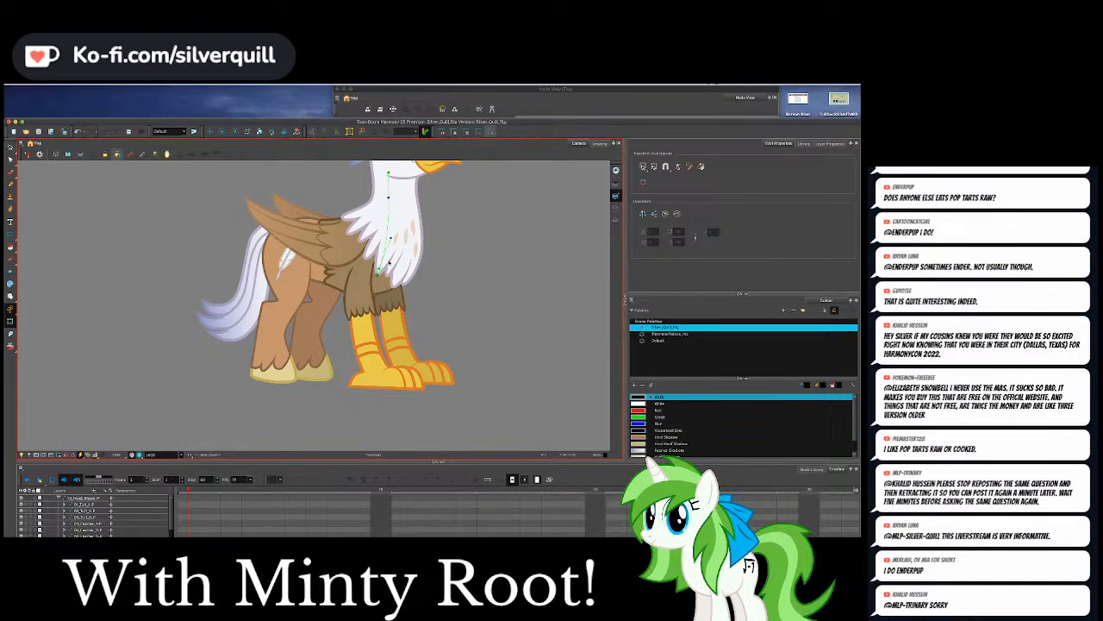
{"action": "scroll", "coordinate": [399, 254], "scroll_direction": "up", "scroll_amount": 2}
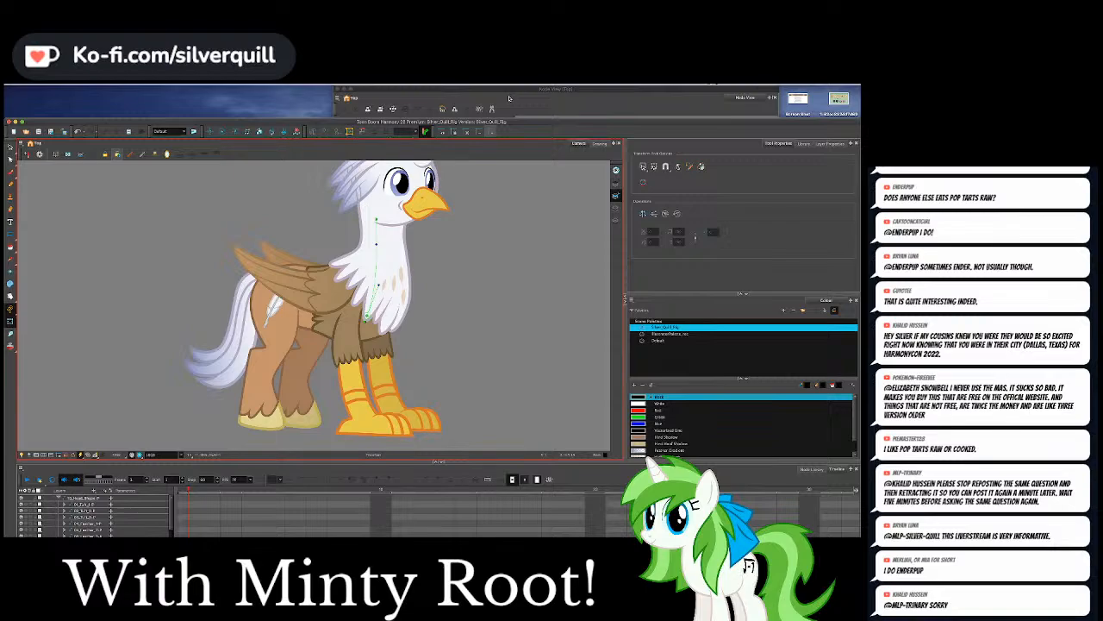
Pull the overlapping peg and the neck peg out of the cluster, and try to connect the neck's deformation group to the neck peg.
{"action": "left_click", "coordinate": [509, 98]}
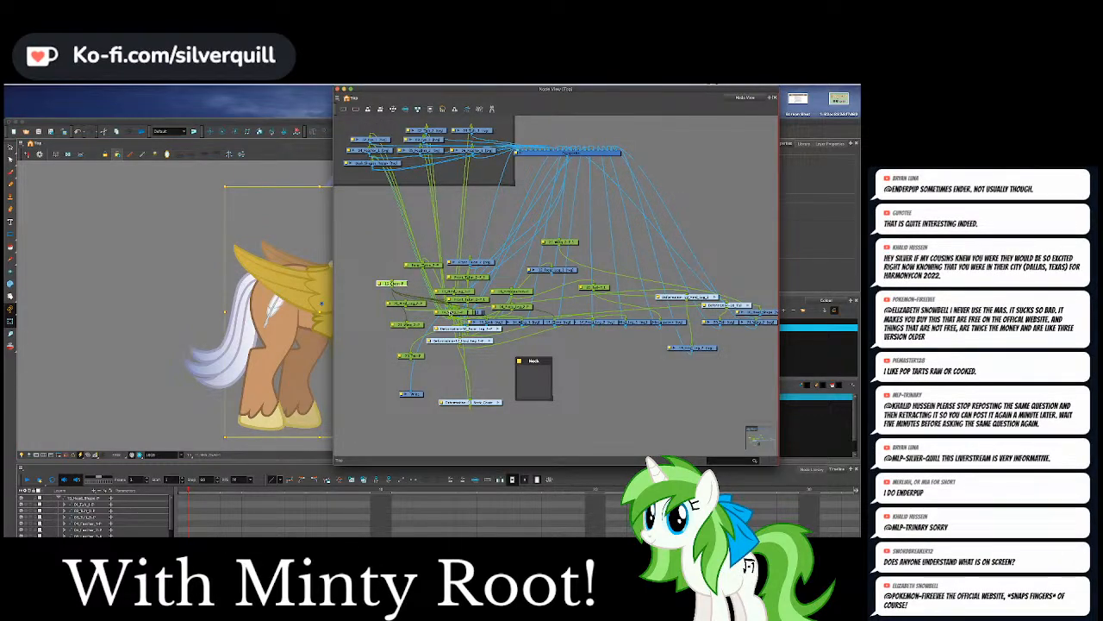
{"action": "left_click_drag", "start_coordinate": [412, 326], "coordinate": [569, 343]}
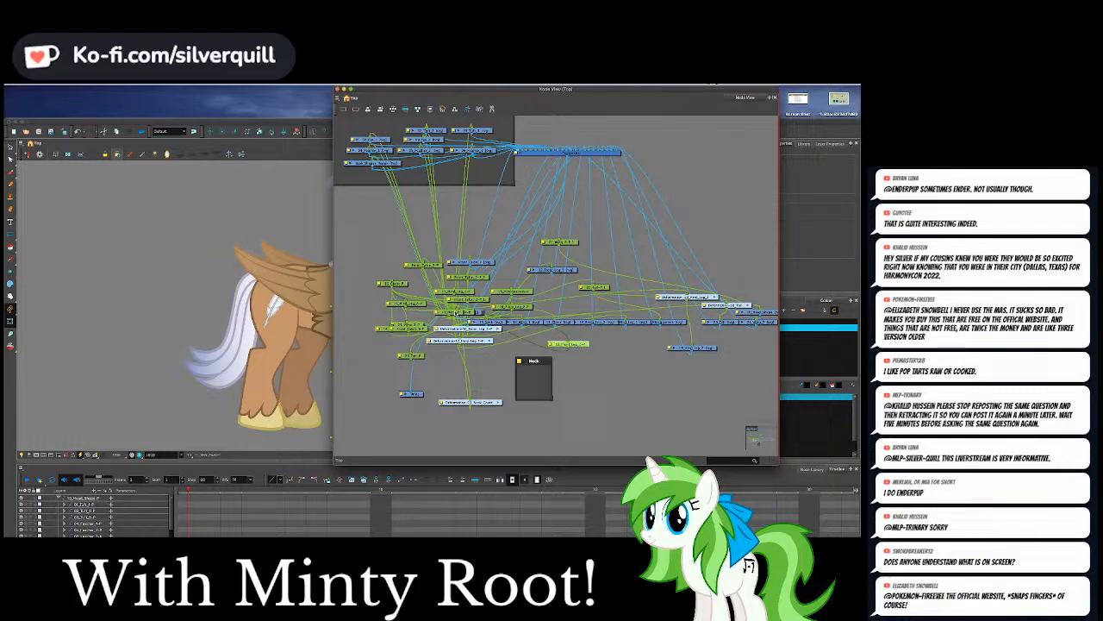
{"action": "left_click_drag", "start_coordinate": [450, 317], "coordinate": [512, 426]}
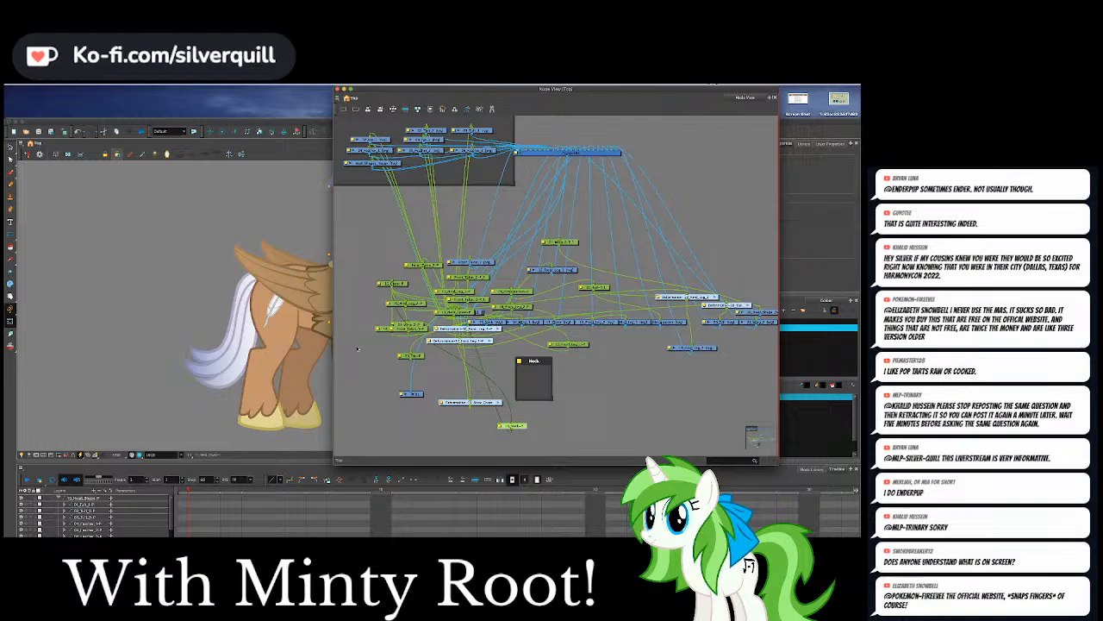
{"action": "left_click", "coordinate": [471, 419]}
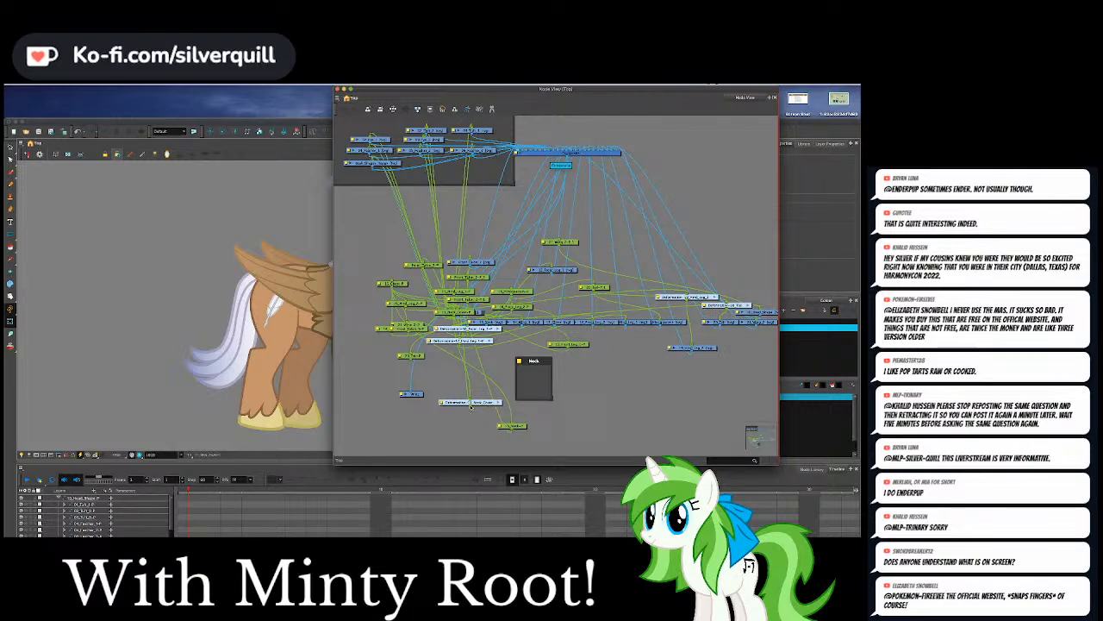
{"action": "left_click_drag", "start_coordinate": [470, 406], "coordinate": [501, 425]}
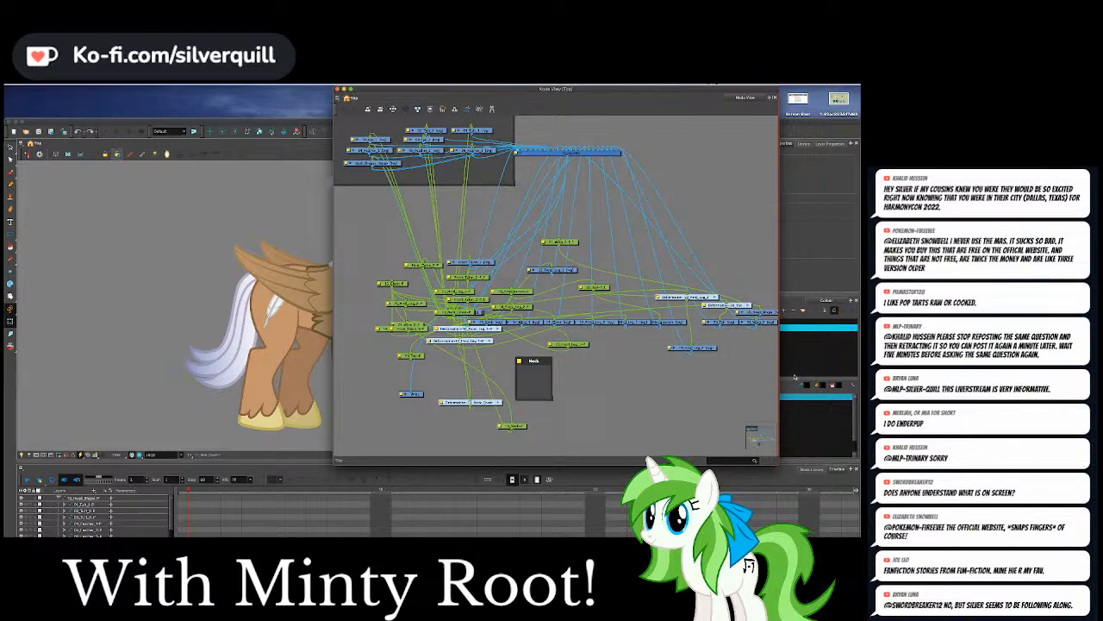
Check the neck deformer in the camera view and move its deformation group down alongside the neck peg.
{"action": "left_click", "coordinate": [326, 360]}
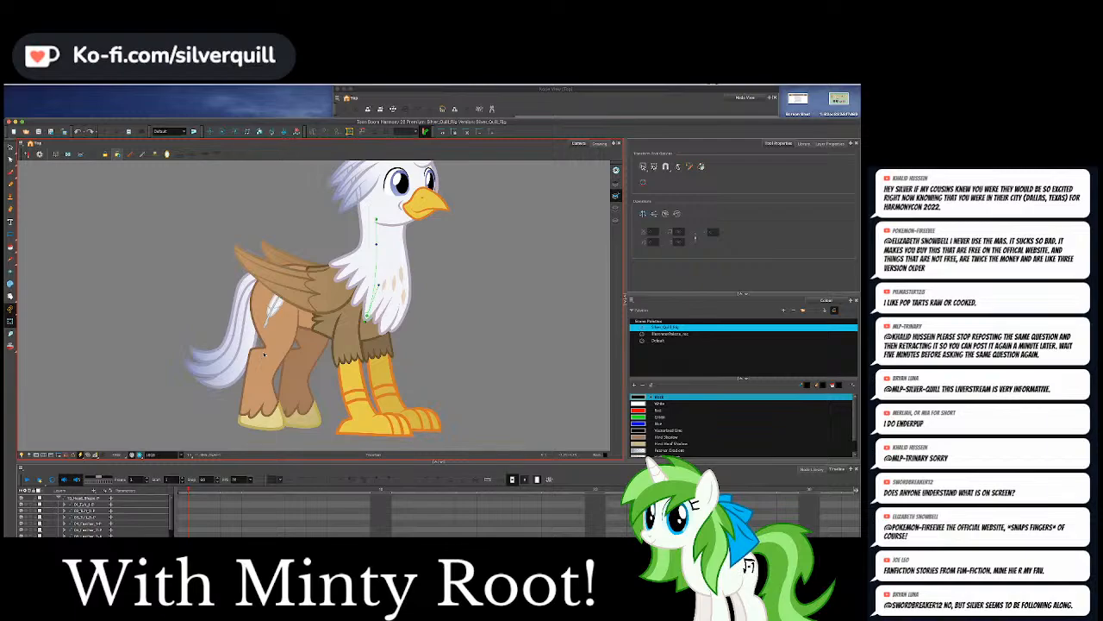
{"action": "left_click", "coordinate": [495, 91]}
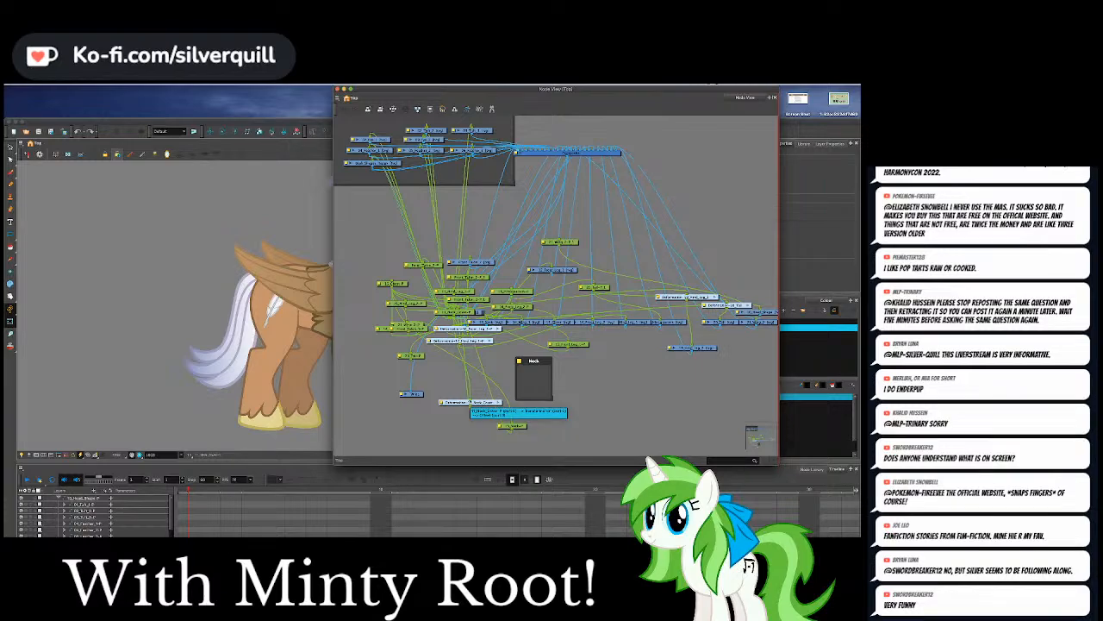
{"action": "left_click_drag", "start_coordinate": [466, 399], "coordinate": [444, 423]}
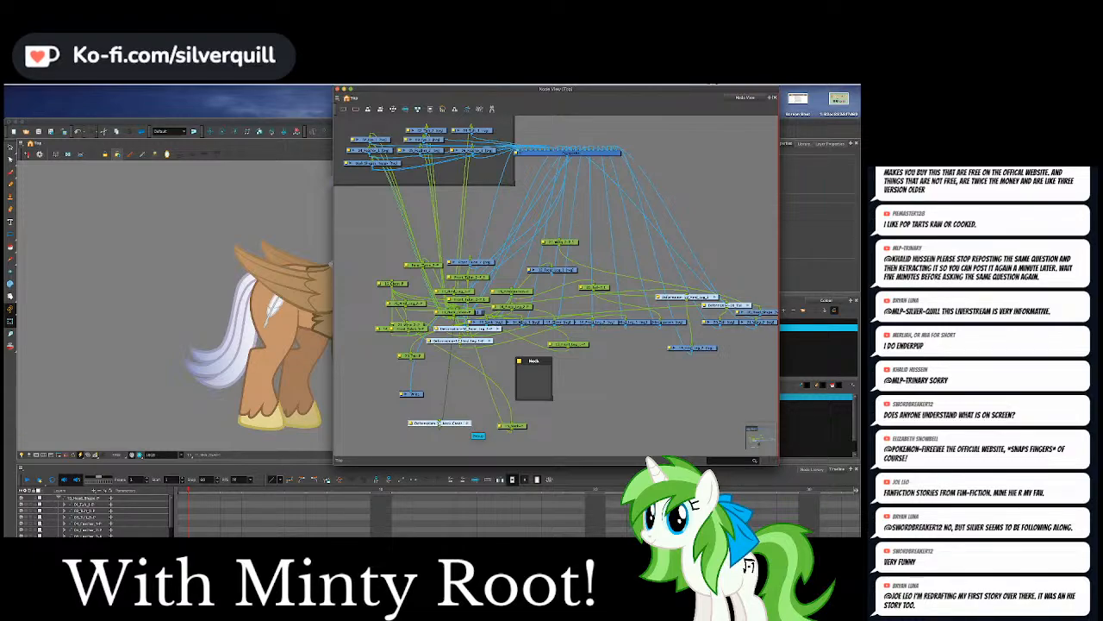
Dock the Node View in the main window above the Tool Properties and make it taller.
{"action": "left_click_drag", "start_coordinate": [714, 88], "coordinate": [492, 205]}
{"action": "mouse_move", "coordinate": [827, 301]}
{"action": "left_mouse_down"}
{"action": "mouse_move", "coordinate": [805, 301]}
{"action": "mouse_move", "coordinate": [753, 148]}
{"action": "left_mouse_up"}
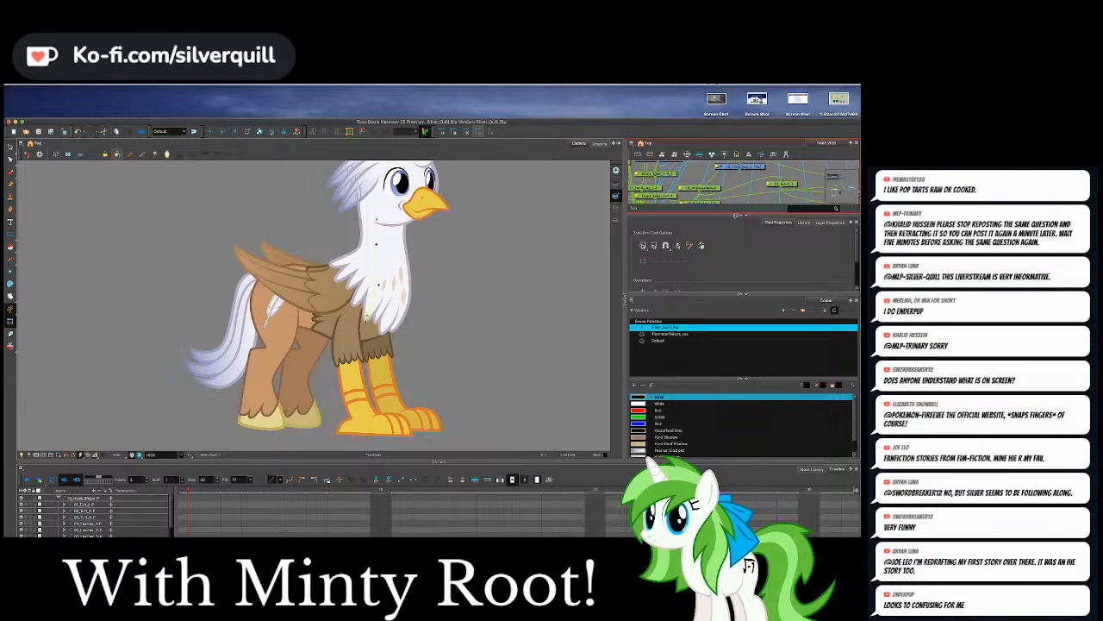
{"action": "left_click_drag", "start_coordinate": [735, 214], "coordinate": [739, 282]}
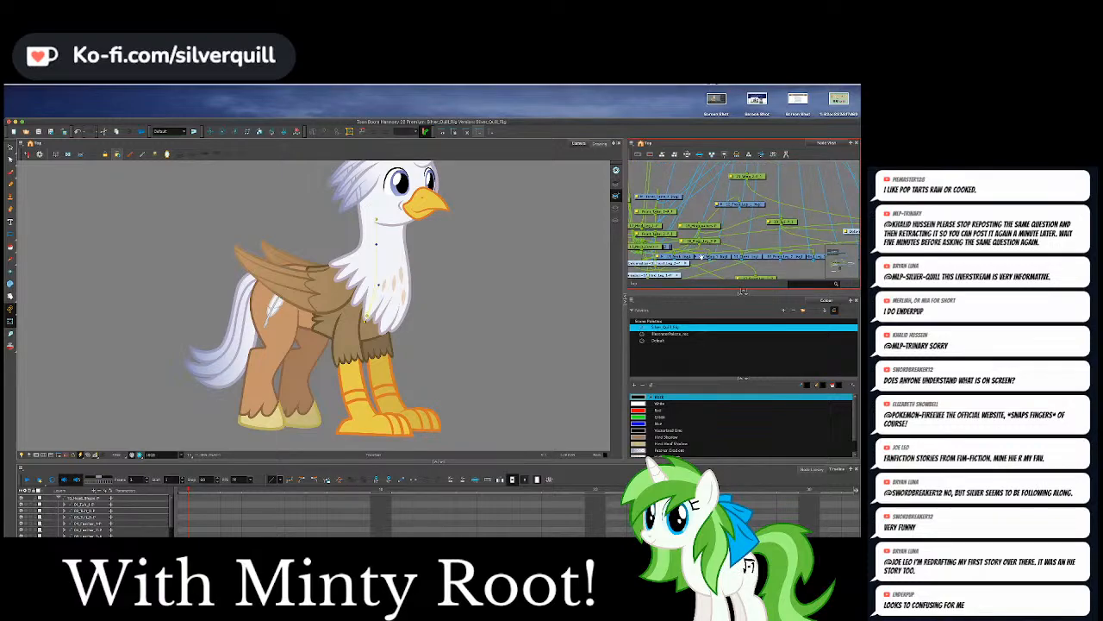
Try rewiring the neck's deformation group and neck peg, and test the connection on the neck with the Transform tool.
{"action": "scroll", "coordinate": [703, 254], "scroll_direction": "up", "scroll_amount": 6}
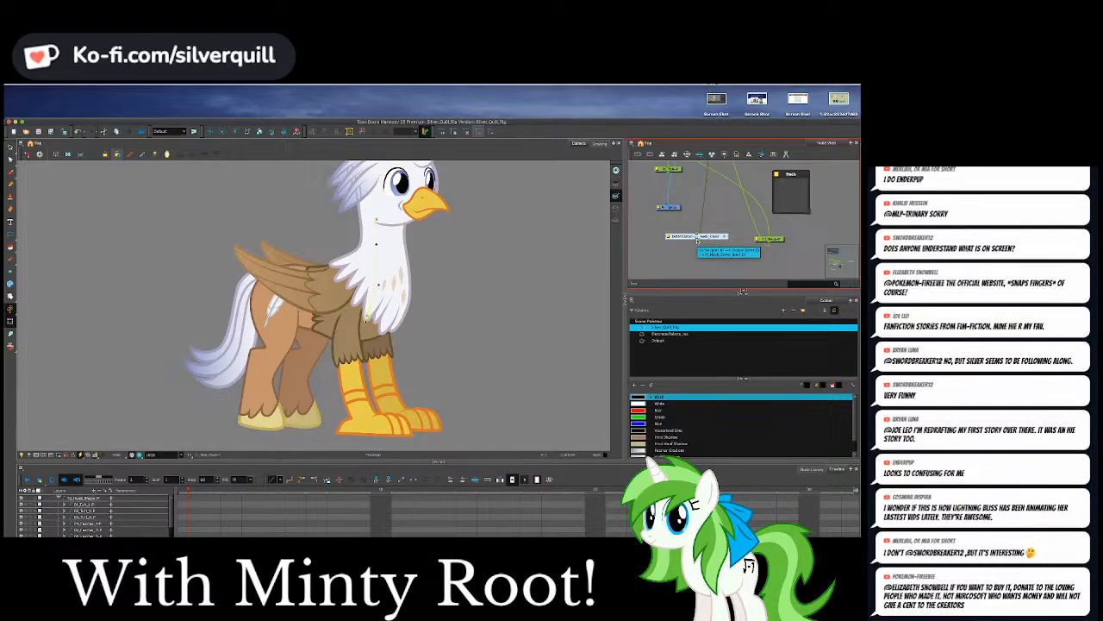
{"action": "left_click_drag", "start_coordinate": [698, 241], "coordinate": [772, 245]}
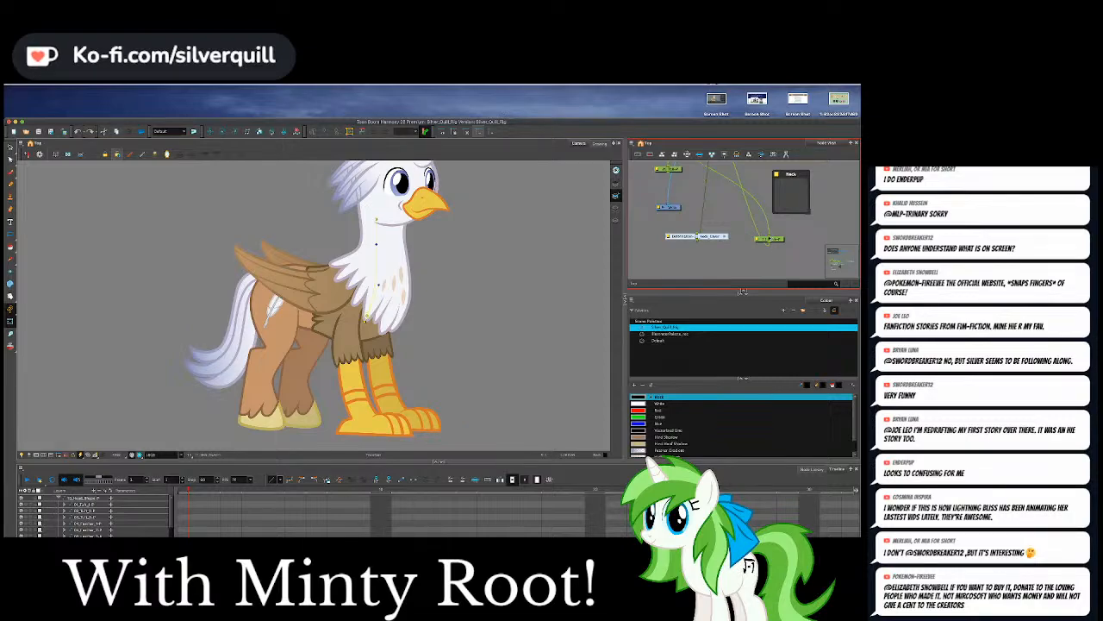
{"action": "left_click_drag", "start_coordinate": [769, 238], "coordinate": [699, 234]}
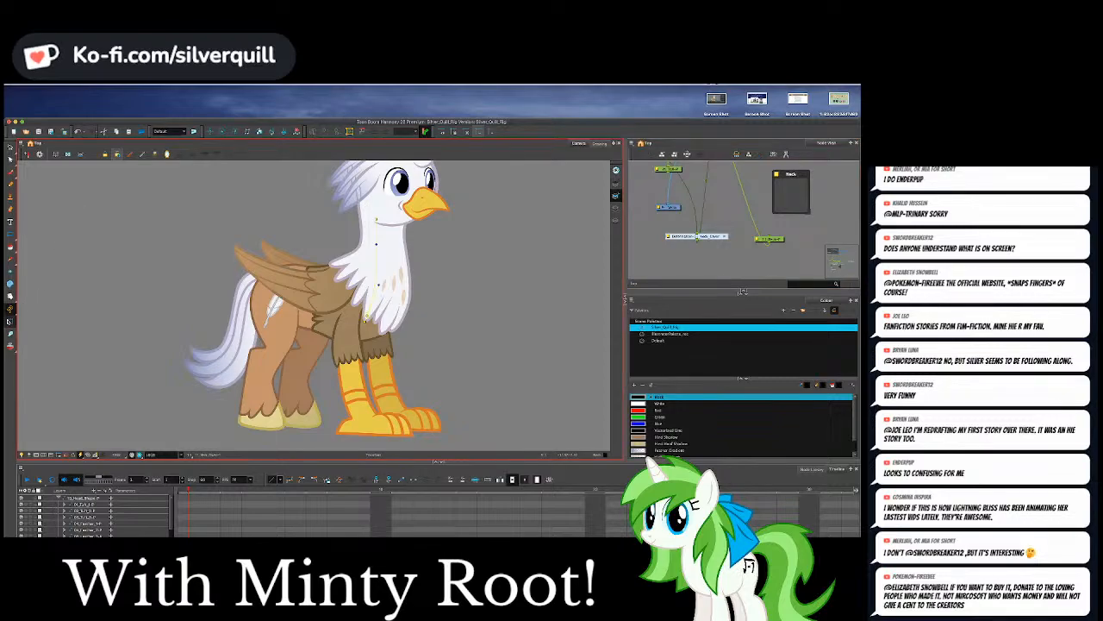
{"action": "left_click", "coordinate": [9, 321]}
{"action": "left_click", "coordinate": [366, 317]}
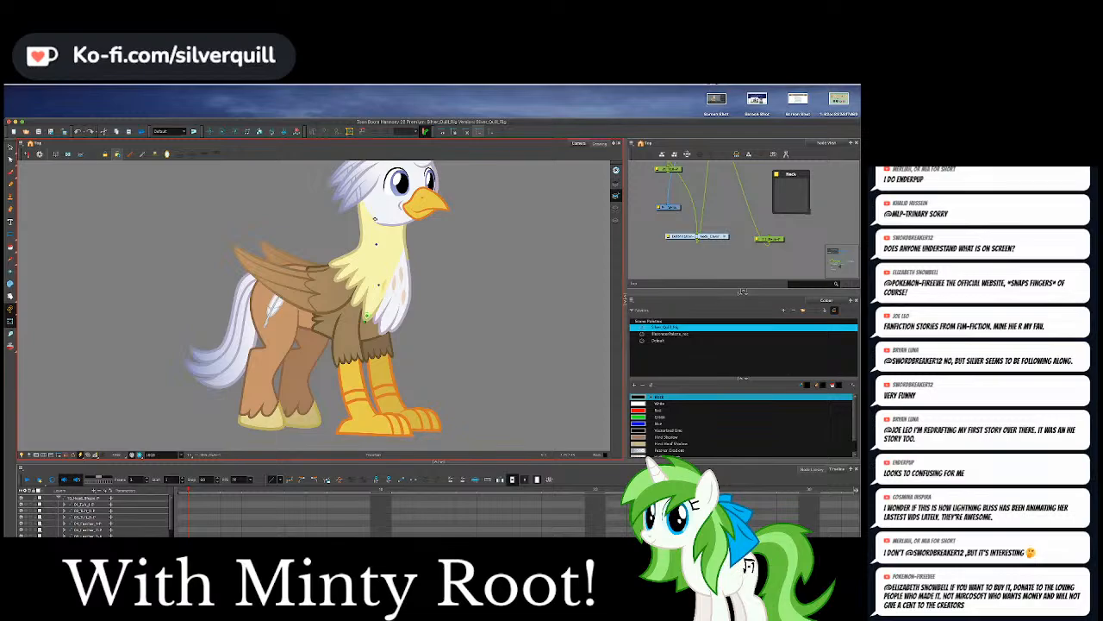
{"action": "left_click", "coordinate": [653, 242]}
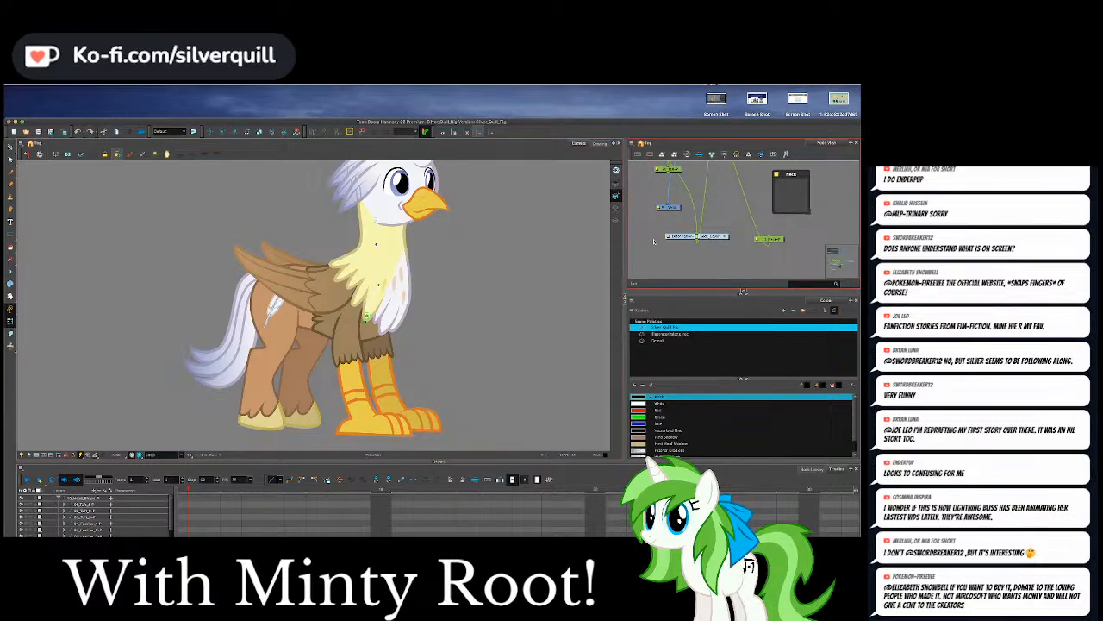
{"action": "left_click", "coordinate": [703, 236]}
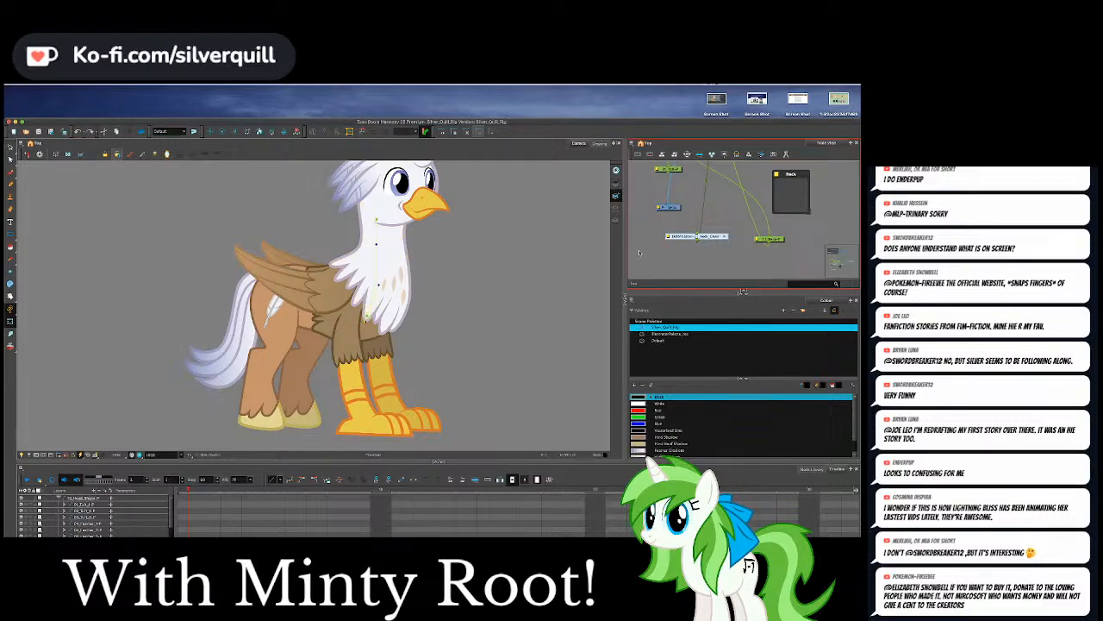
Move the neck drawing node down beneath the deformation group and connect the deformation group's output to it.
{"action": "key", "text": "shift+t"}
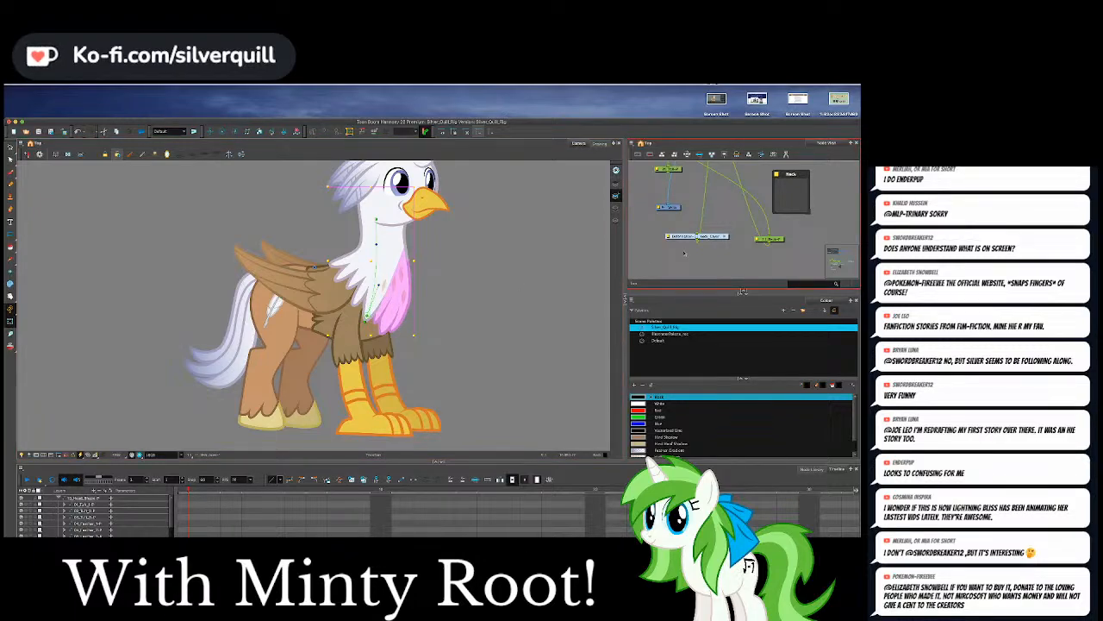
{"action": "scroll", "coordinate": [685, 252], "scroll_direction": "up", "scroll_amount": 3}
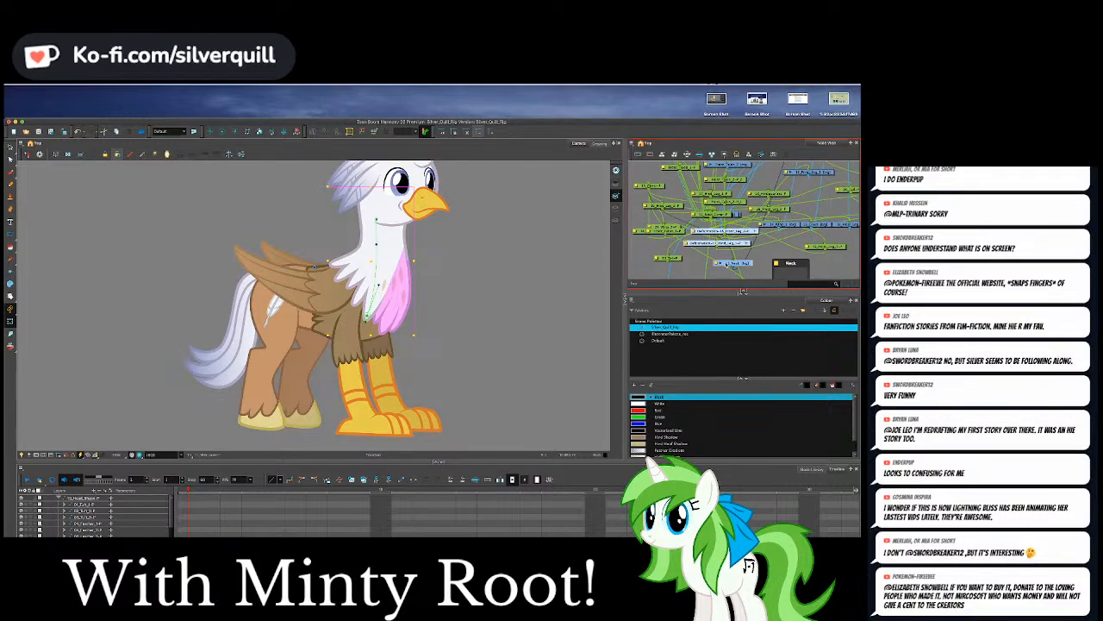
{"action": "scroll", "coordinate": [726, 264], "scroll_direction": "down", "scroll_amount": 3}
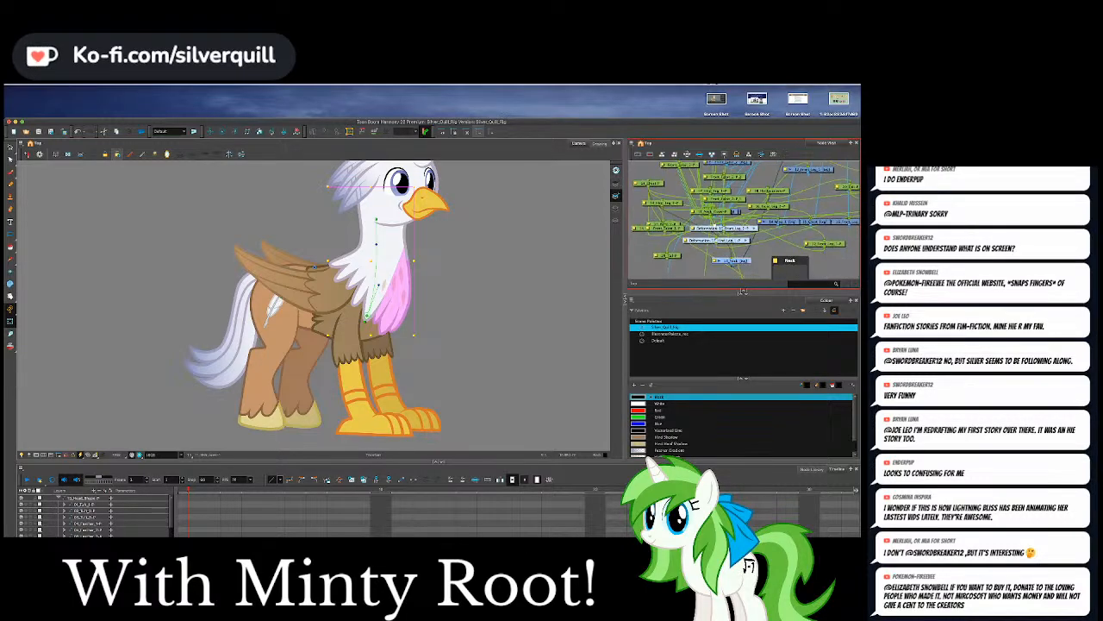
{"action": "scroll", "coordinate": [746, 220], "scroll_direction": "down", "scroll_amount": 3}
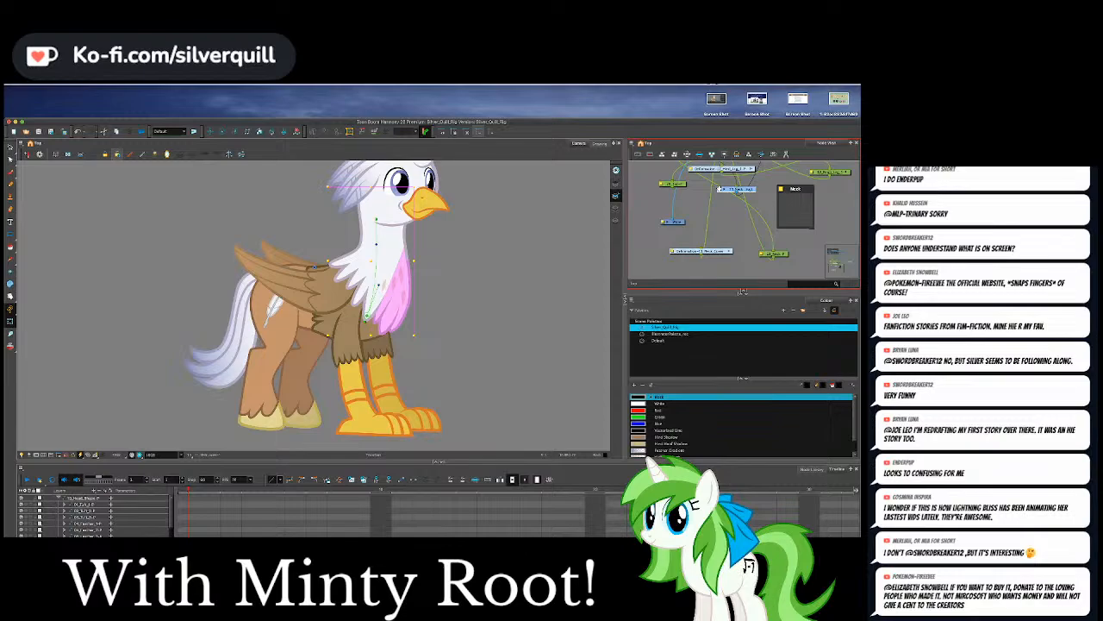
{"action": "scroll", "coordinate": [715, 198], "scroll_direction": "down", "scroll_amount": 2}
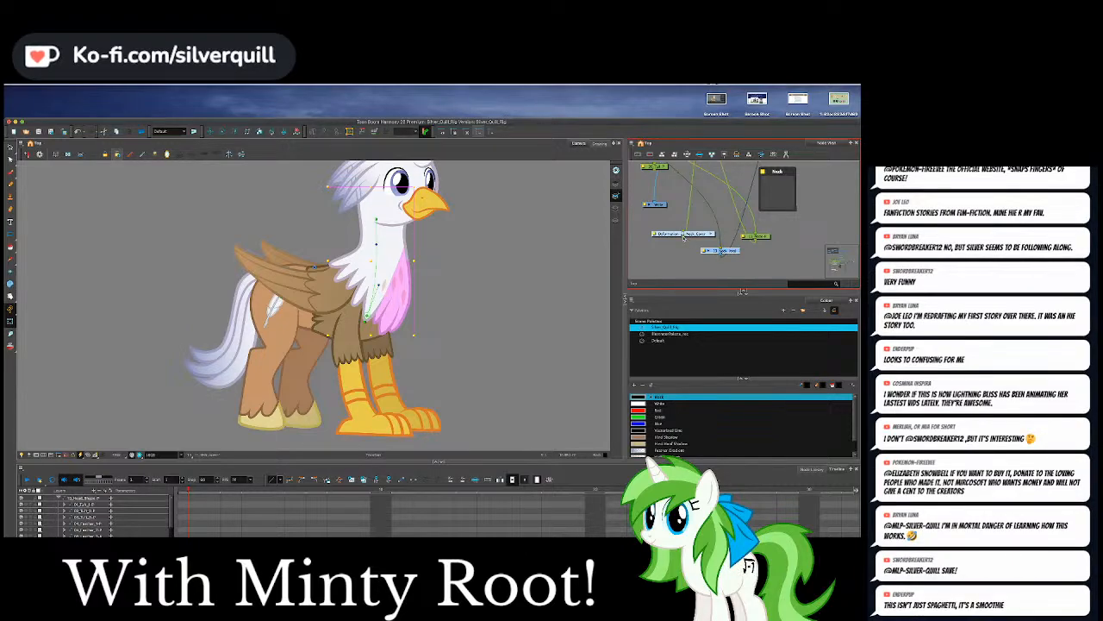
{"action": "left_click_drag", "start_coordinate": [684, 237], "coordinate": [755, 242]}
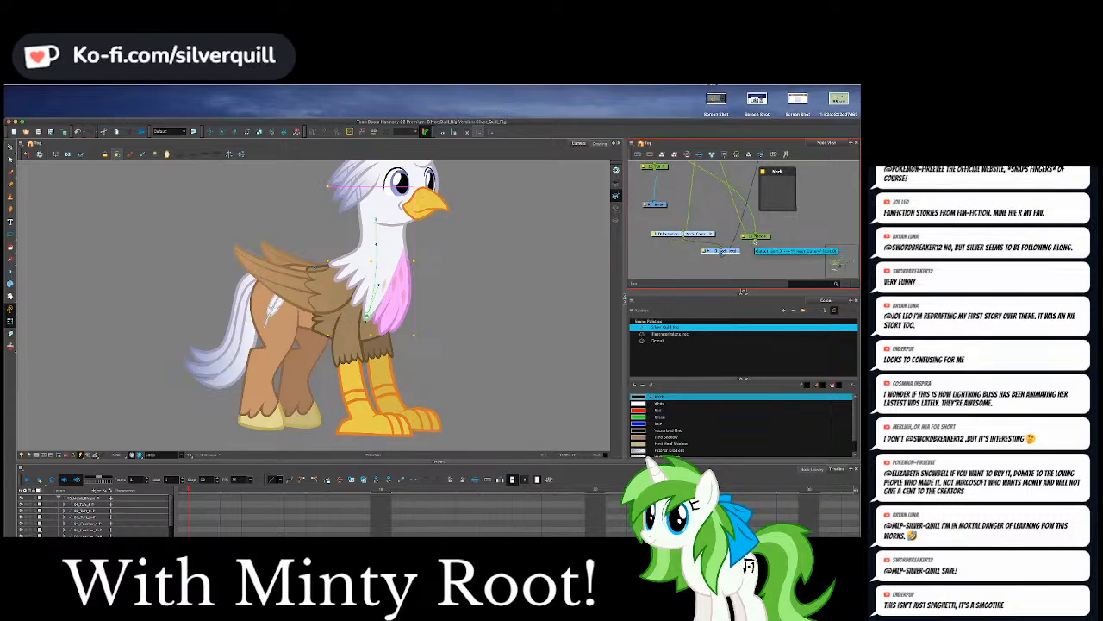
Test the neck deformer by swinging the neck's upper end backward and forward, and put it back in place.
{"action": "left_click", "coordinate": [603, 269]}
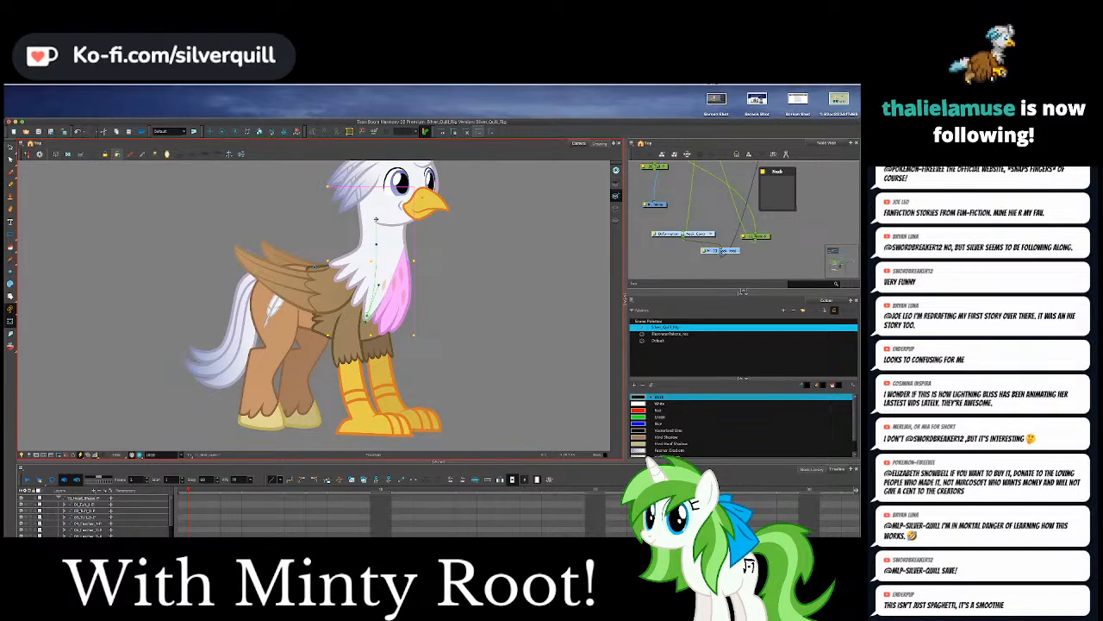
{"action": "left_click", "coordinate": [350, 221]}
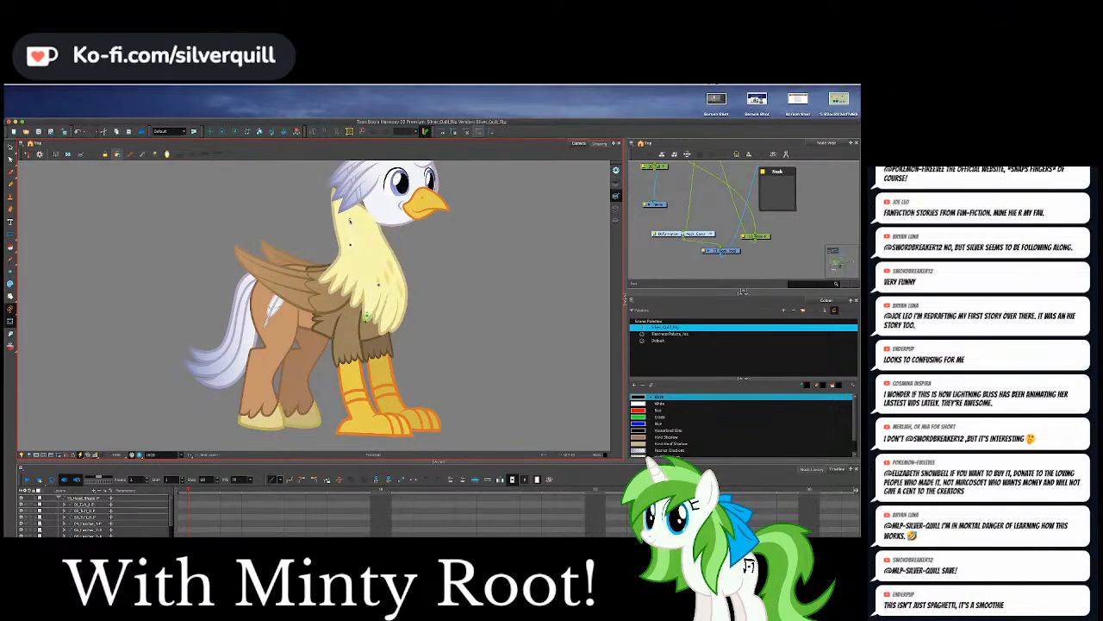
{"action": "left_click", "coordinate": [348, 220]}
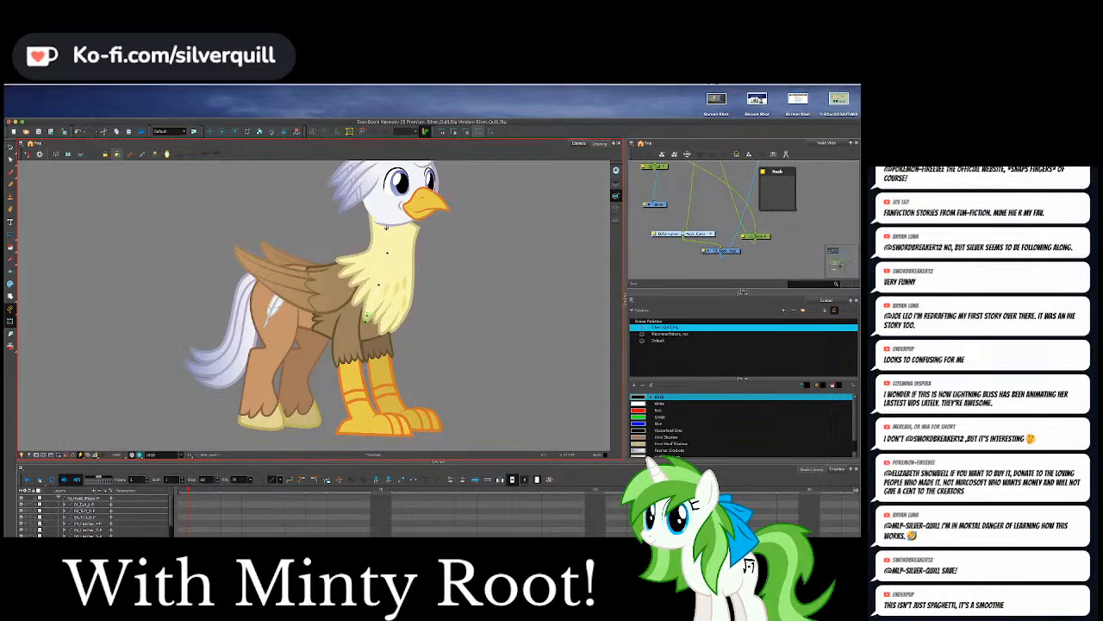
{"action": "mouse_move", "coordinate": [386, 227]}
{"action": "left_mouse_down"}
{"action": "mouse_move", "coordinate": [355, 229]}
{"action": "mouse_move", "coordinate": [384, 225]}
{"action": "mouse_move", "coordinate": [376, 222]}
{"action": "left_mouse_up"}
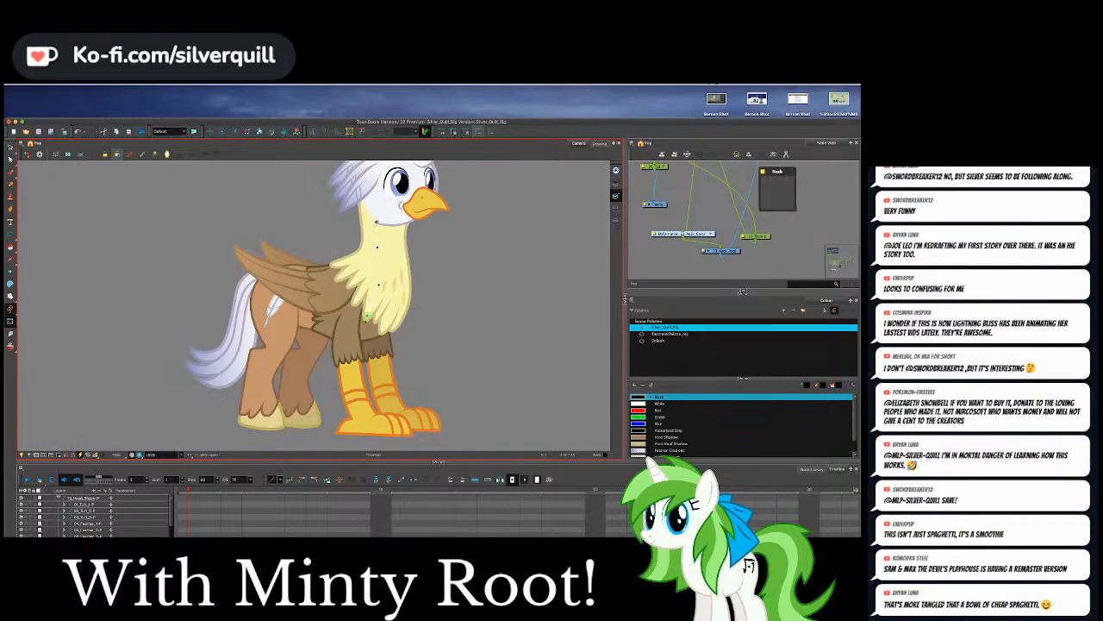
{"action": "mouse_move", "coordinate": [375, 221]}
{"action": "left_mouse_down"}
{"action": "mouse_move", "coordinate": [365, 221]}
{"action": "mouse_move", "coordinate": [386, 225]}
{"action": "left_mouse_up"}
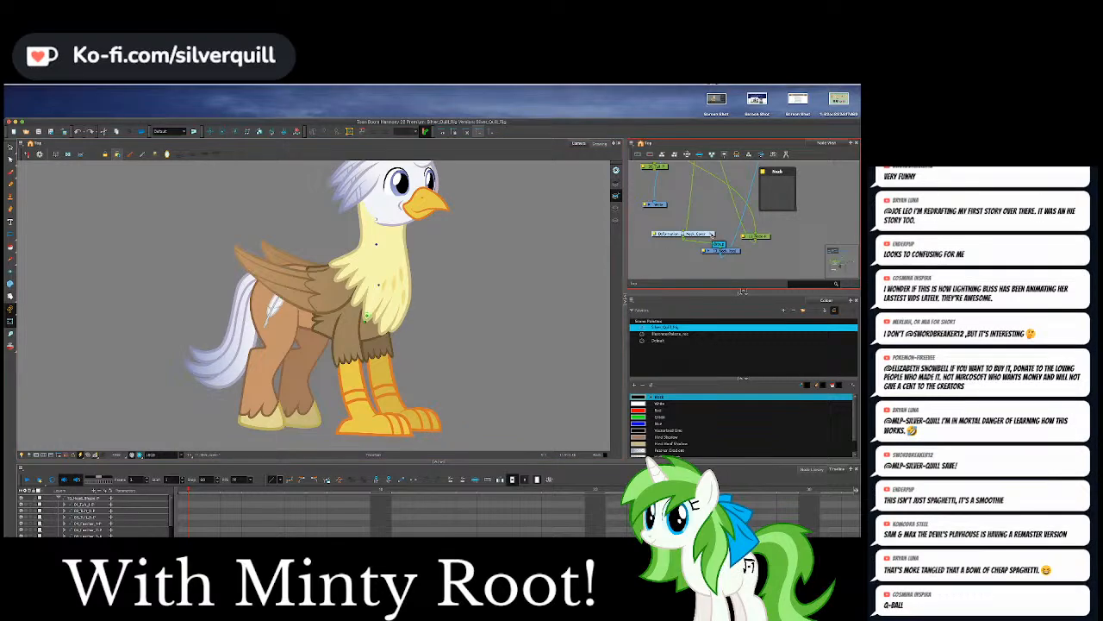
Enter the neck's deformation group and insert a Kinematic Output node beside the curve node.
{"action": "double_click", "coordinate": [716, 243]}
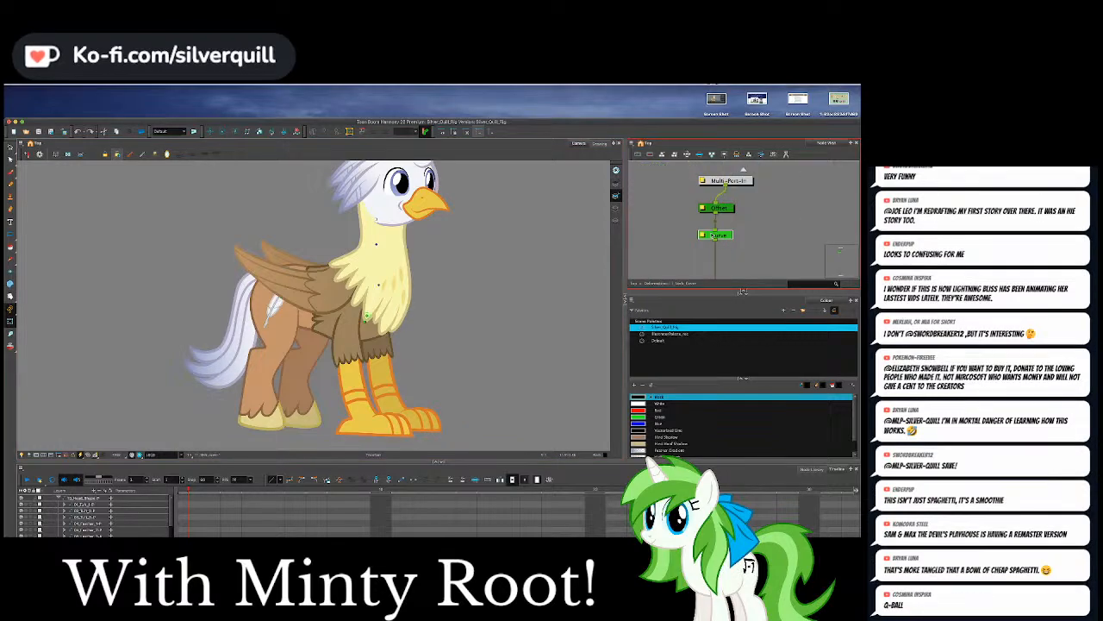
{"action": "scroll", "coordinate": [661, 228], "scroll_direction": "down", "scroll_amount": 1}
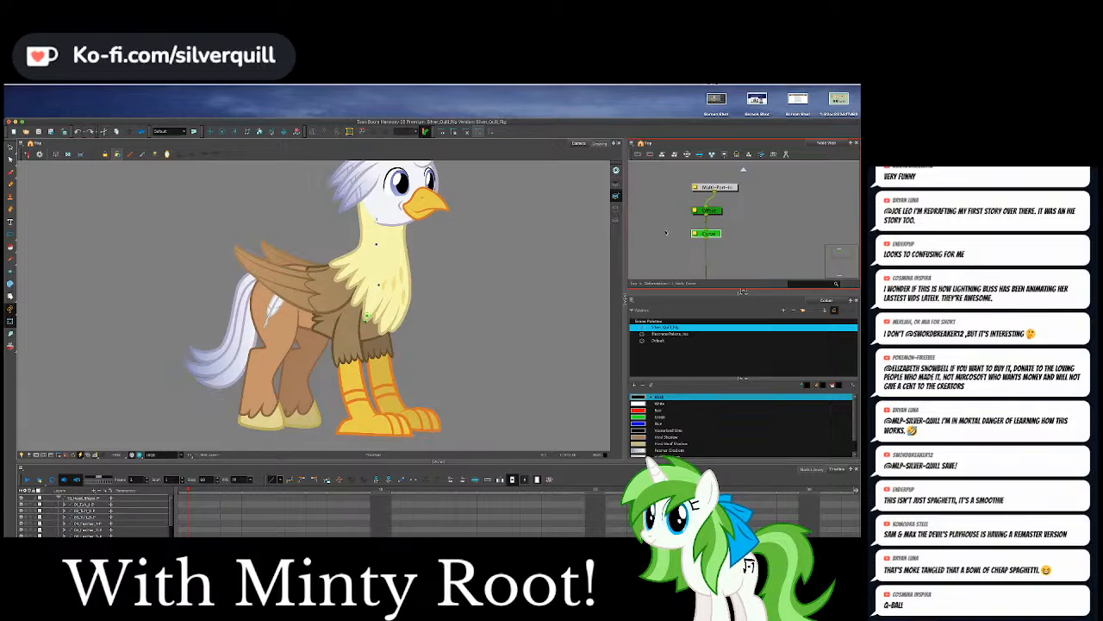
{"action": "left_click_drag", "start_coordinate": [665, 232], "coordinate": [699, 201]}
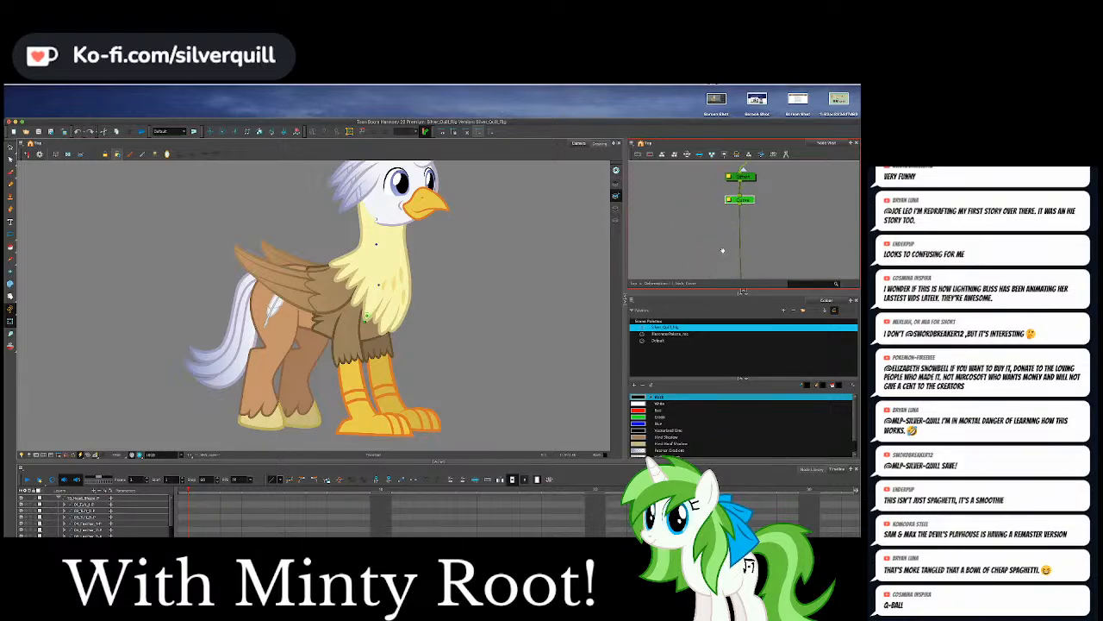
{"action": "mouse_move", "coordinate": [722, 251]}
{"action": "left_mouse_down"}
{"action": "mouse_move", "coordinate": [696, 202]}
{"action": "mouse_move", "coordinate": [720, 245]}
{"action": "left_mouse_up"}
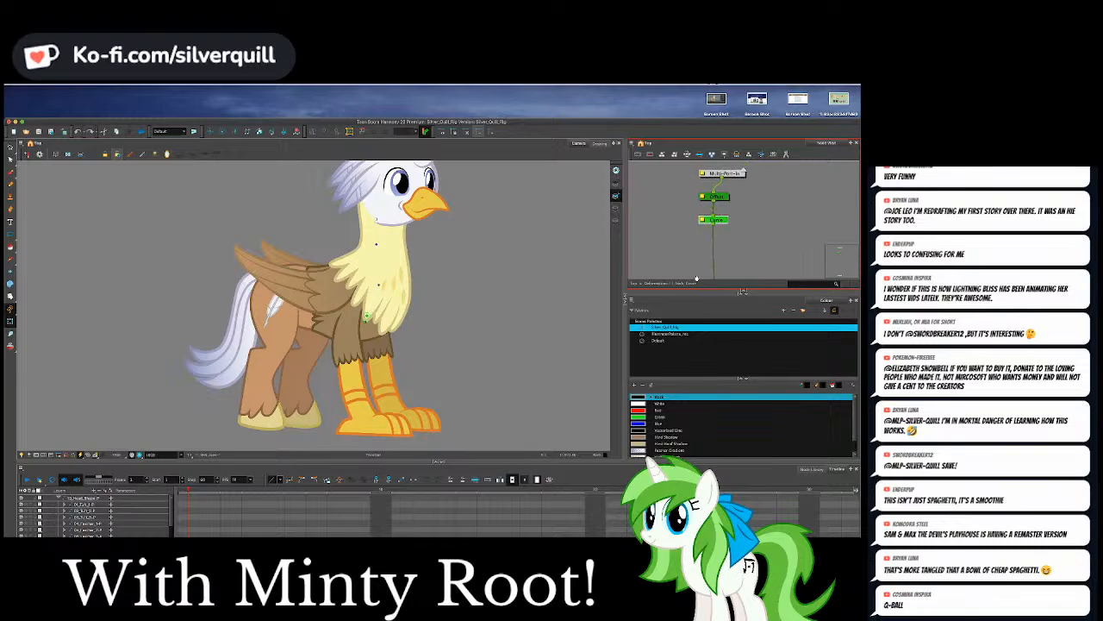
{"action": "right_click", "coordinate": [741, 208]}
{"action": "mouse_move", "coordinate": [767, 357]}
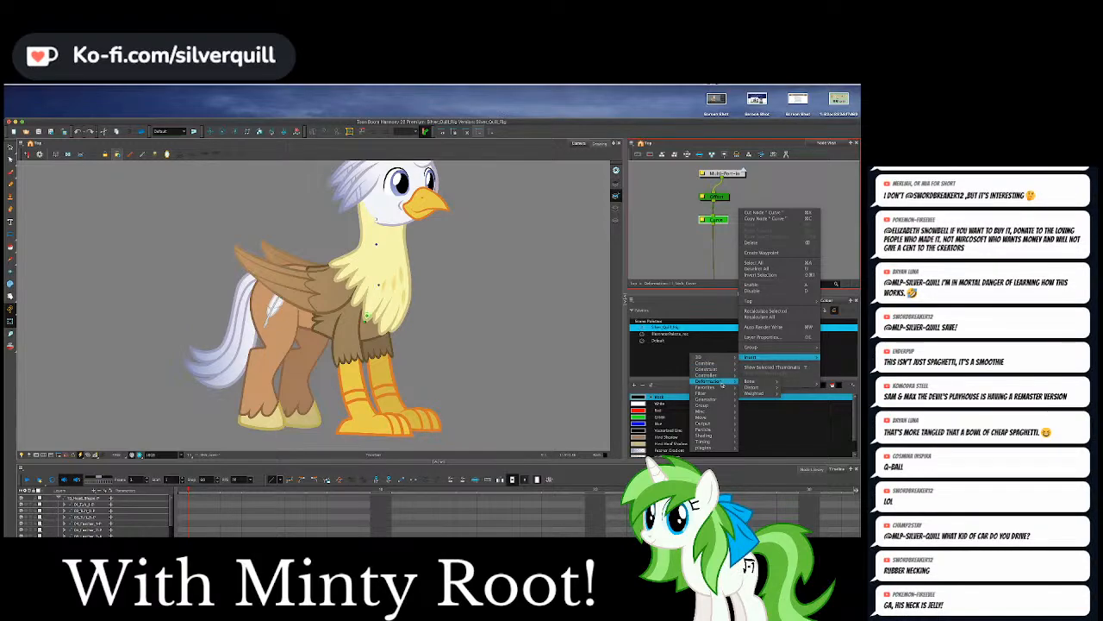
{"action": "mouse_move", "coordinate": [730, 381]}
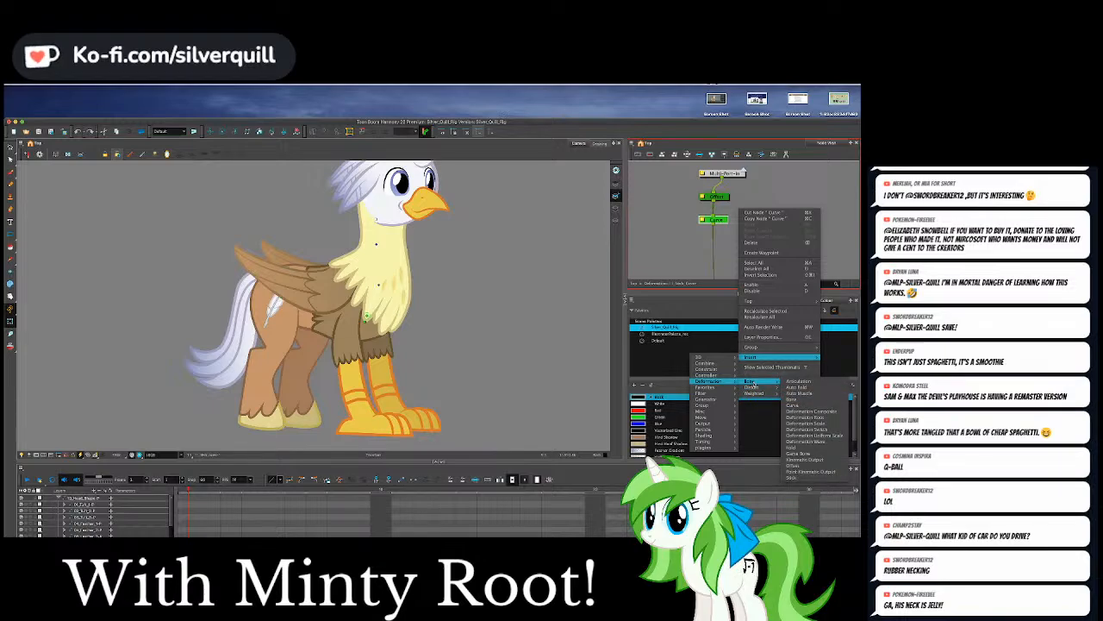
{"action": "left_click", "coordinate": [828, 460]}
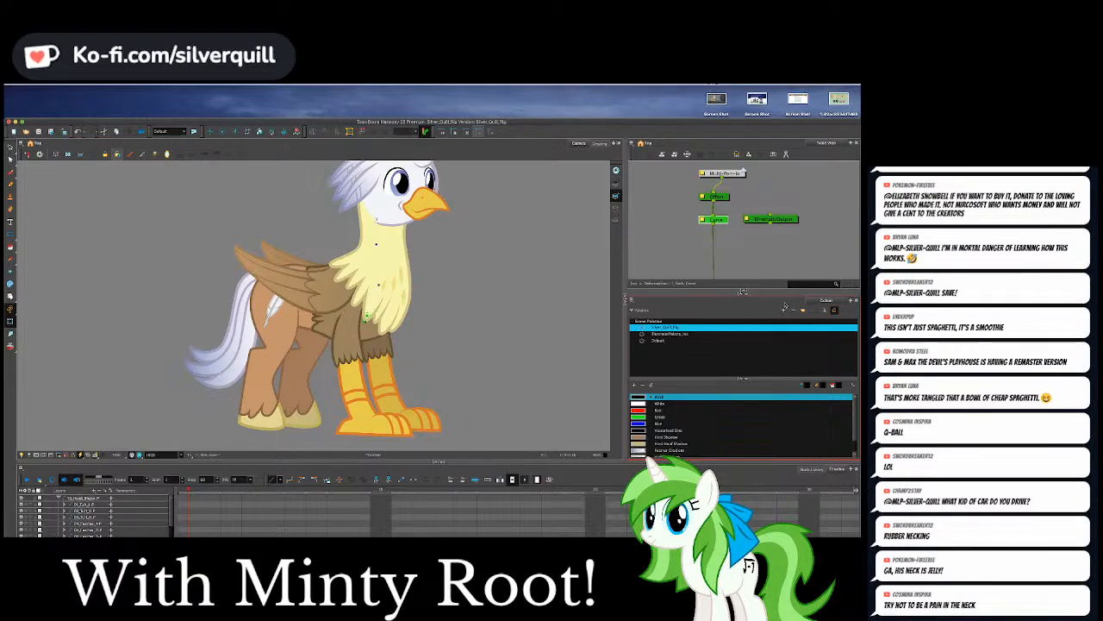
Wire the Kinematic Output node between the neck's curve node and the group's Multi-Port-Out, and return to the main network.
{"action": "left_click", "coordinate": [737, 238]}
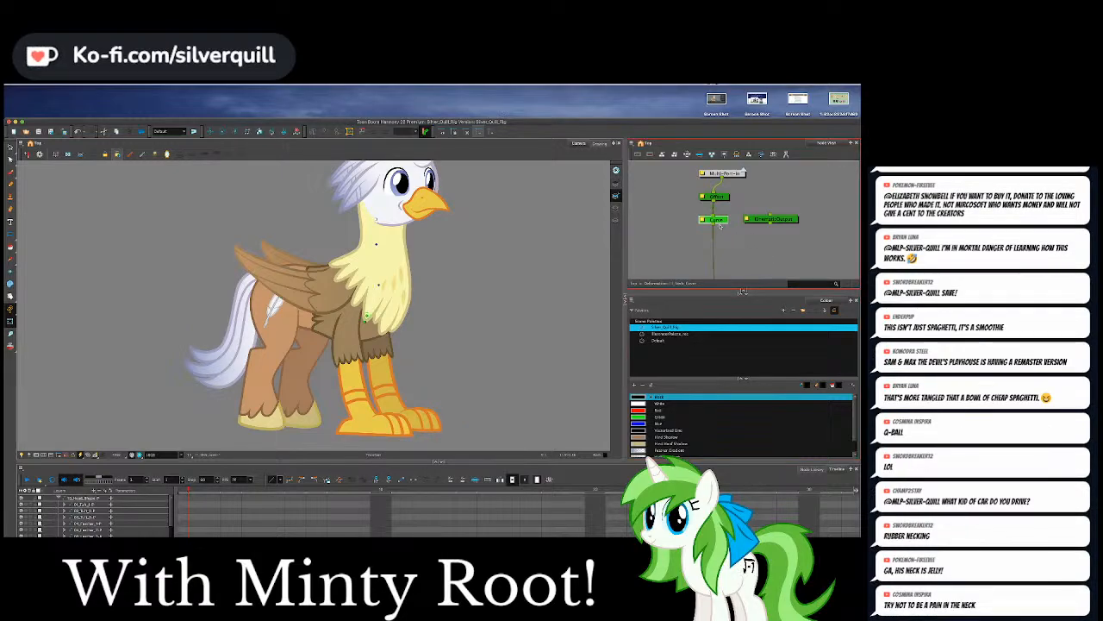
{"action": "left_click_drag", "start_coordinate": [721, 227], "coordinate": [764, 228]}
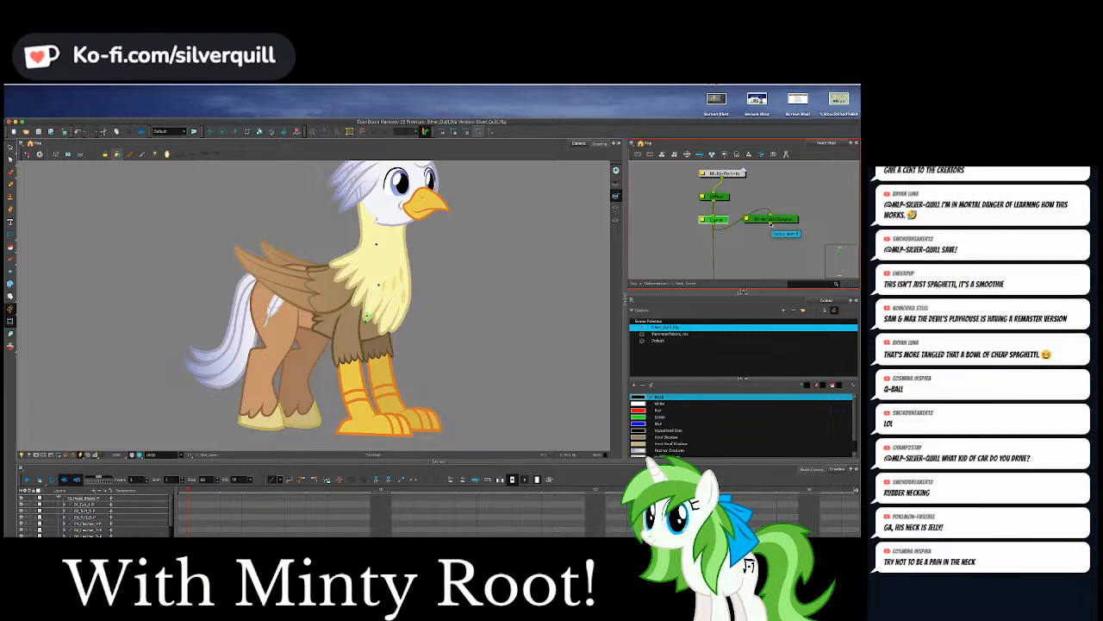
{"action": "left_click_drag", "start_coordinate": [771, 226], "coordinate": [739, 179]}
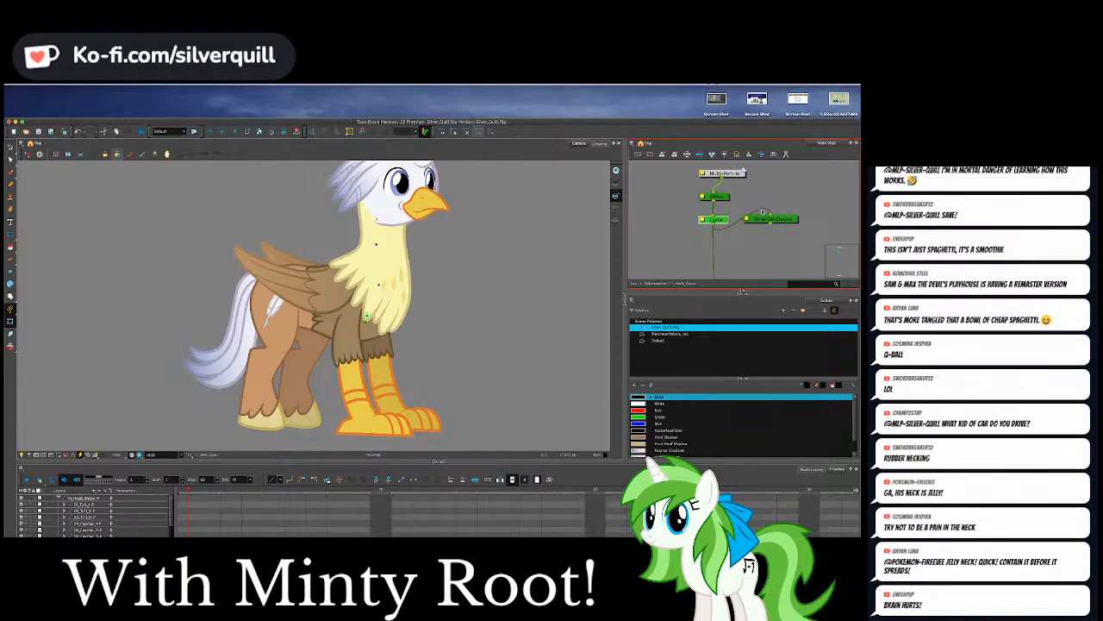
{"action": "scroll", "coordinate": [762, 241], "scroll_direction": "up", "scroll_amount": 2}
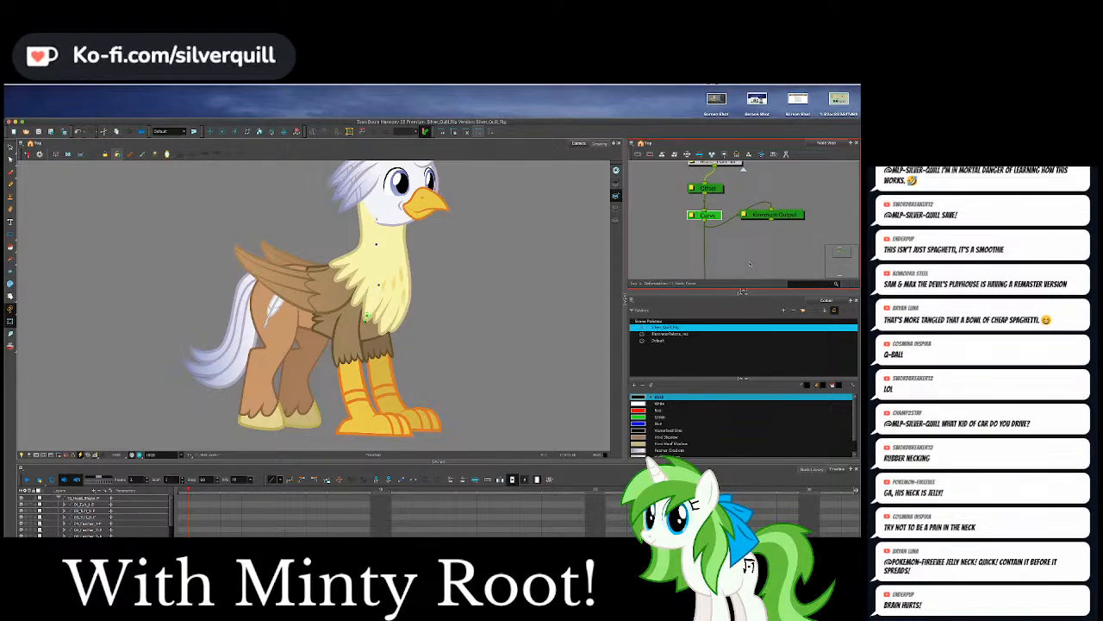
{"action": "left_click_drag", "start_coordinate": [750, 263], "coordinate": [754, 226]}
{"action": "left_click_drag", "start_coordinate": [776, 185], "coordinate": [743, 169]}
{"action": "scroll", "coordinate": [743, 272], "scroll_direction": "down", "scroll_amount": 2}
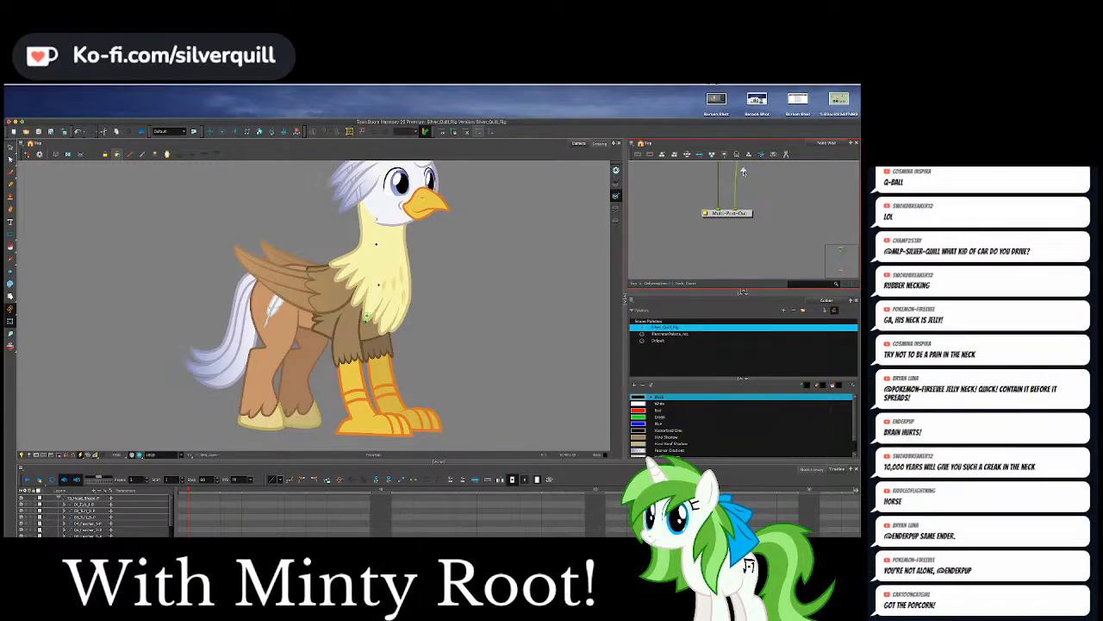
{"action": "key", "text": "shift+super+e"}
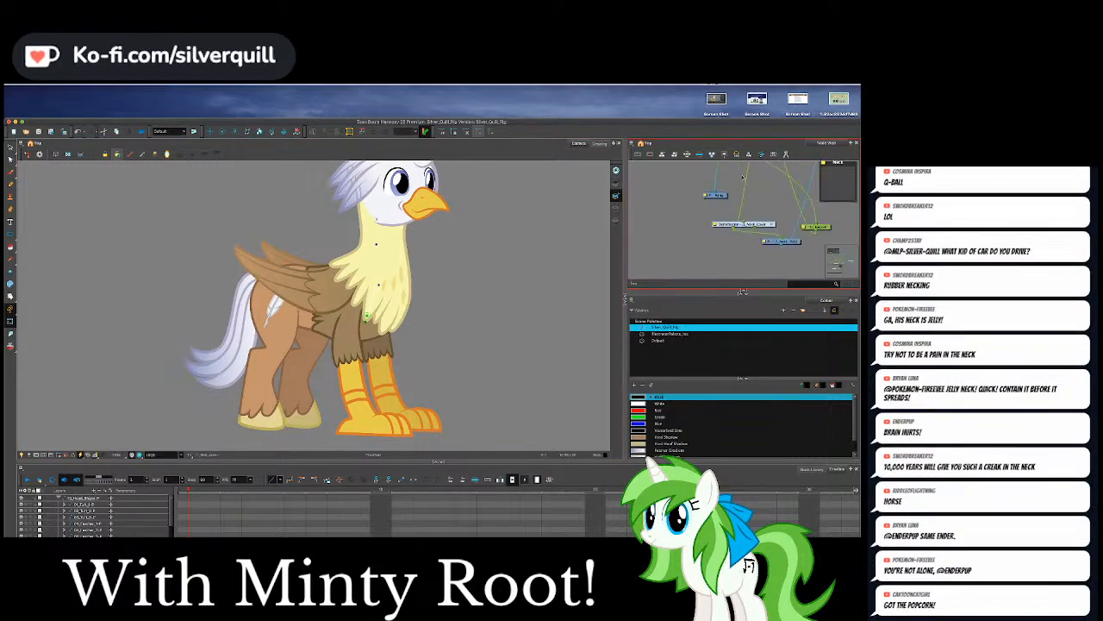
Locate the head shape drawing node in the main network and move it clear above the deformation groups.
{"action": "double_click", "coordinate": [754, 230]}
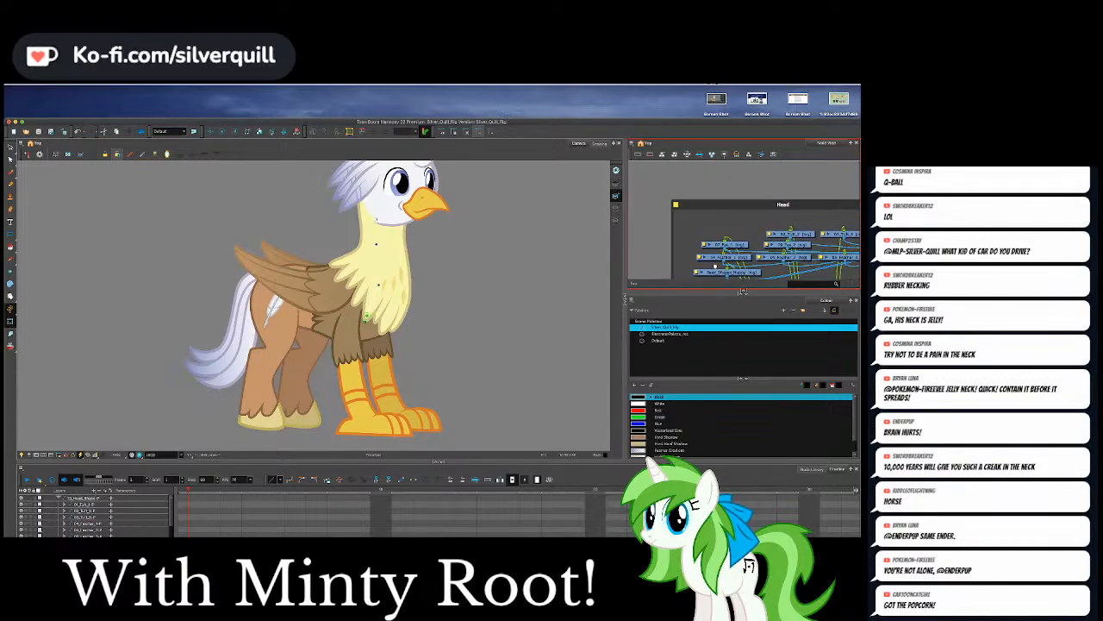
{"action": "left_click_drag", "start_coordinate": [714, 268], "coordinate": [670, 235]}
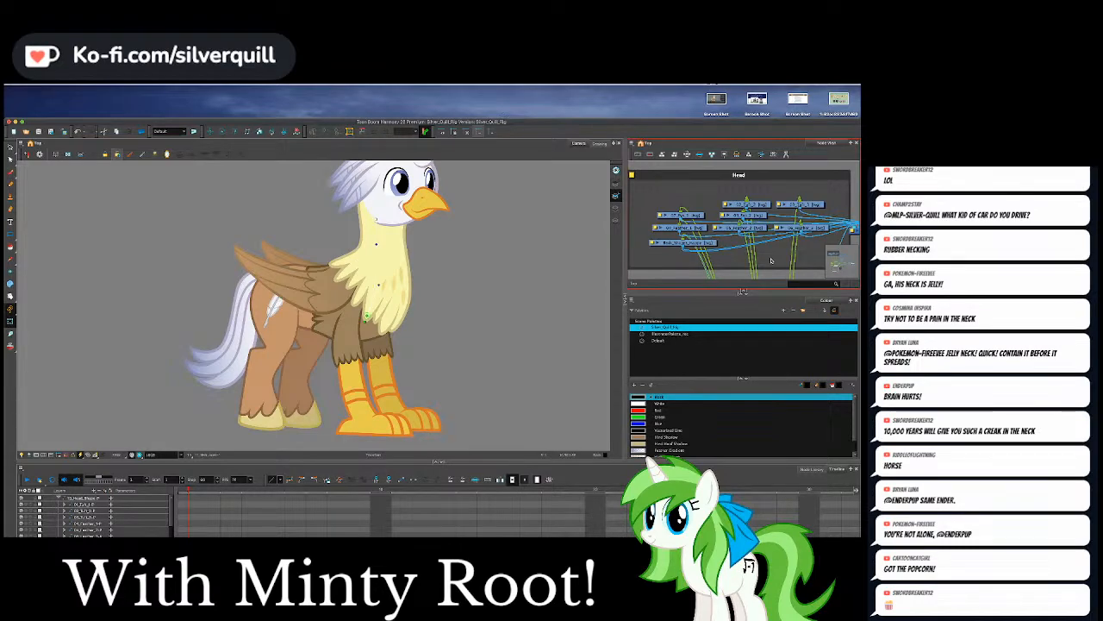
{"action": "left_click_drag", "start_coordinate": [772, 260], "coordinate": [754, 206]}
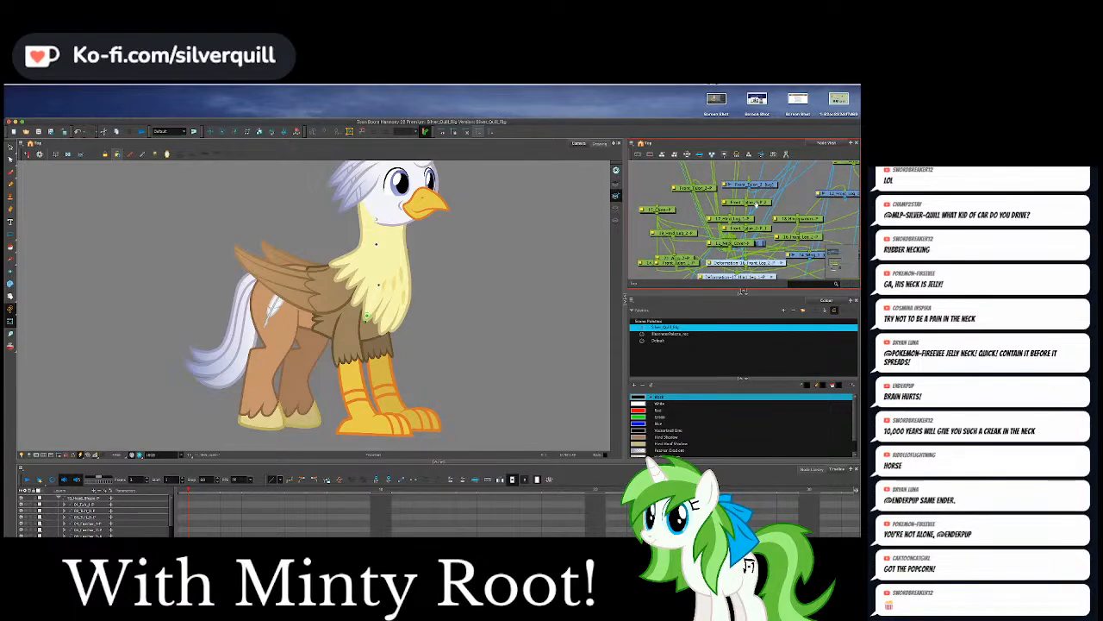
{"action": "scroll", "coordinate": [754, 207], "scroll_direction": "up", "scroll_amount": 2}
{"action": "left_click", "coordinate": [712, 175]}
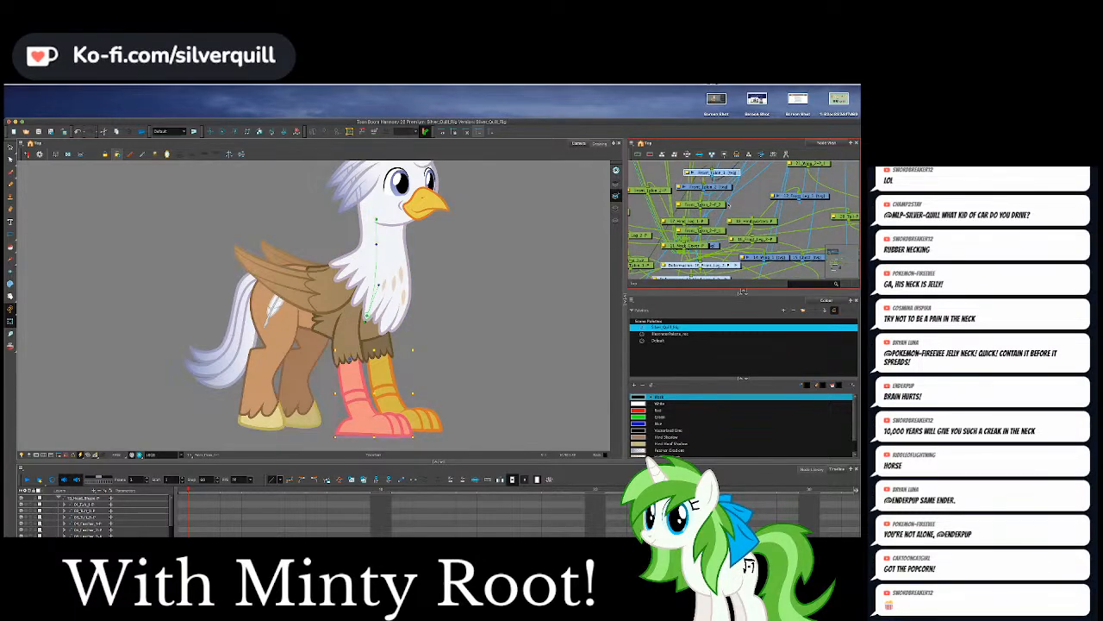
{"action": "left_click", "coordinate": [757, 195]}
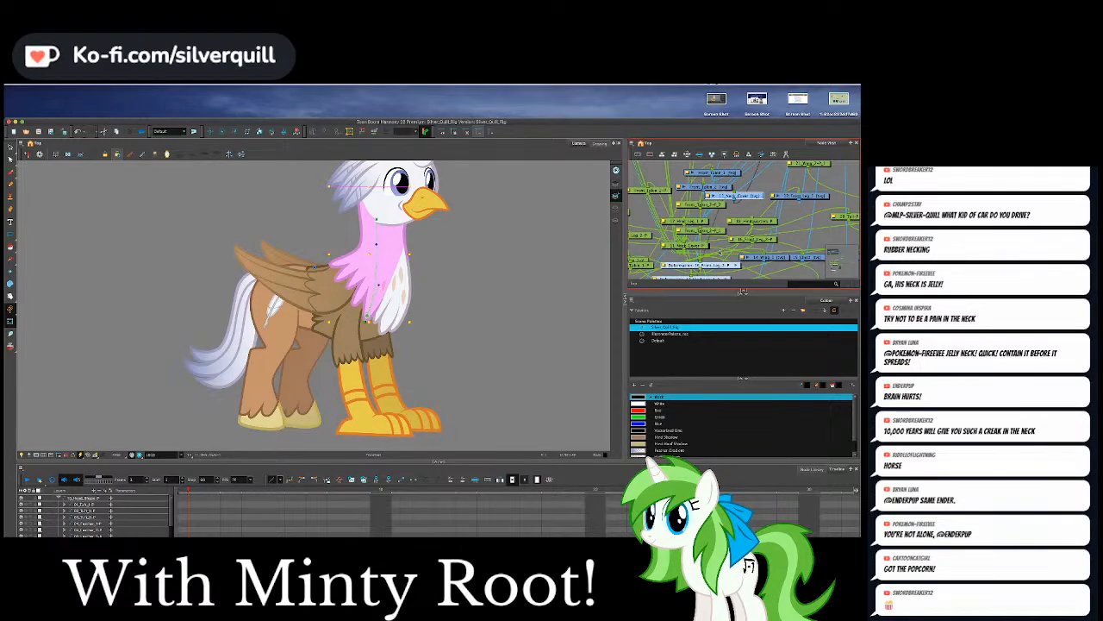
{"action": "left_click_drag", "start_coordinate": [720, 253], "coordinate": [650, 237]}
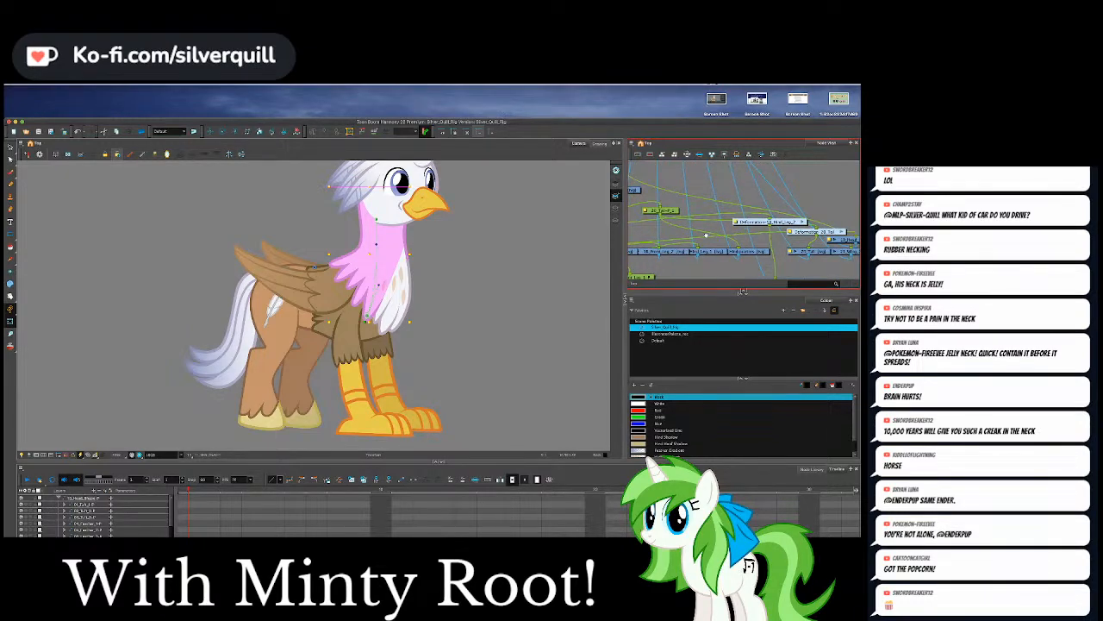
{"action": "left_click", "coordinate": [796, 241]}
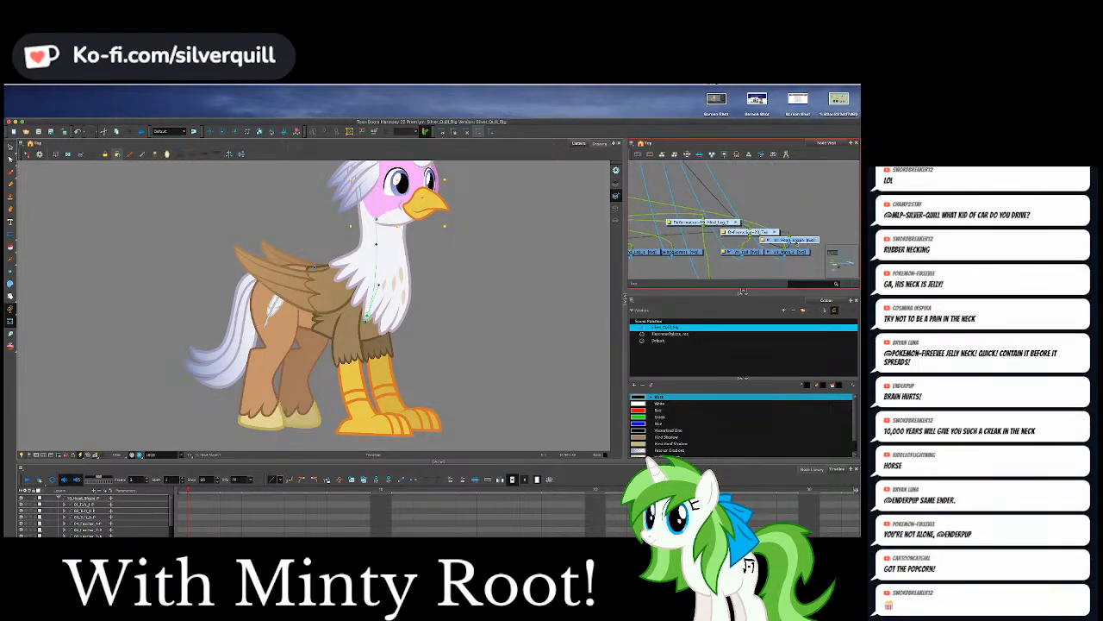
{"action": "left_click_drag", "start_coordinate": [797, 244], "coordinate": [800, 204]}
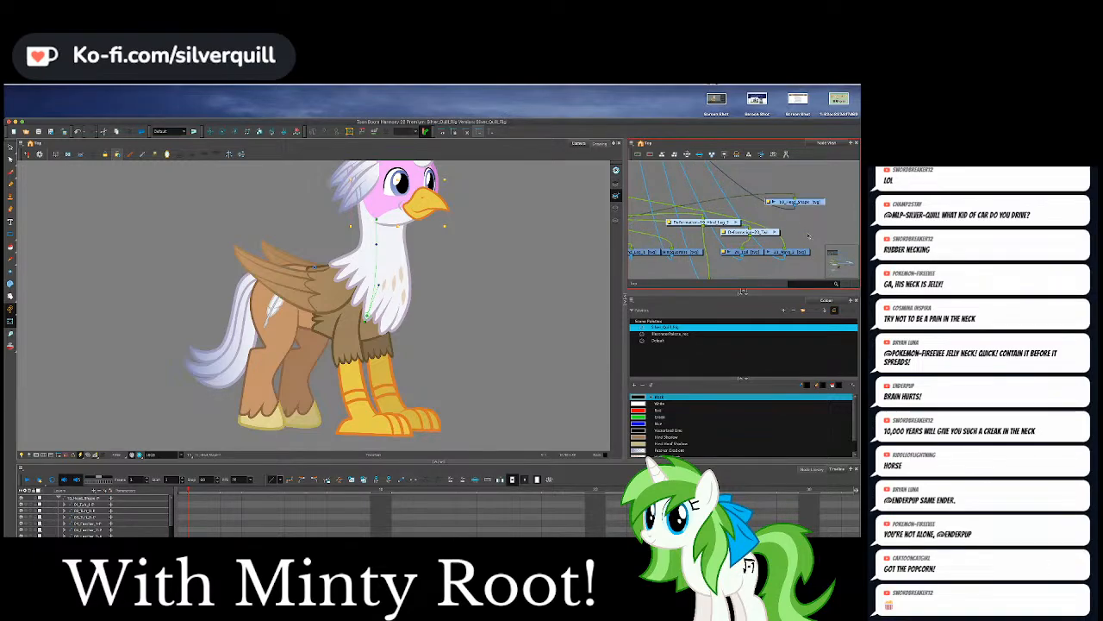
Trace the connections of the head shape drawing and look through the network for the pegs belonging to the head.
{"action": "left_click_drag", "start_coordinate": [808, 236], "coordinate": [776, 247]}
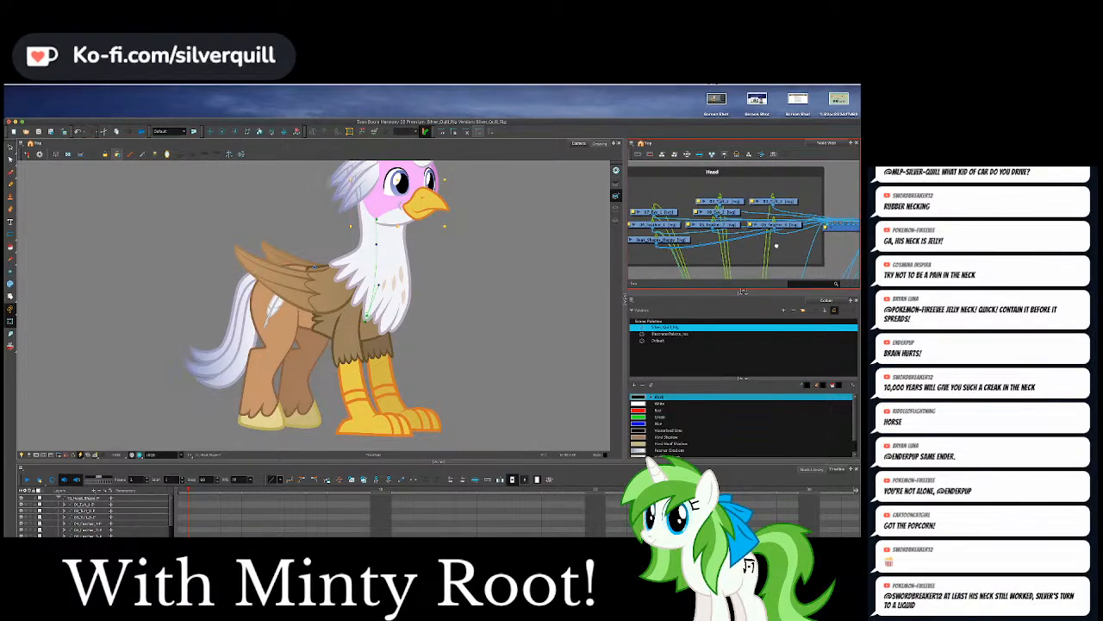
{"action": "key", "text": "o"}
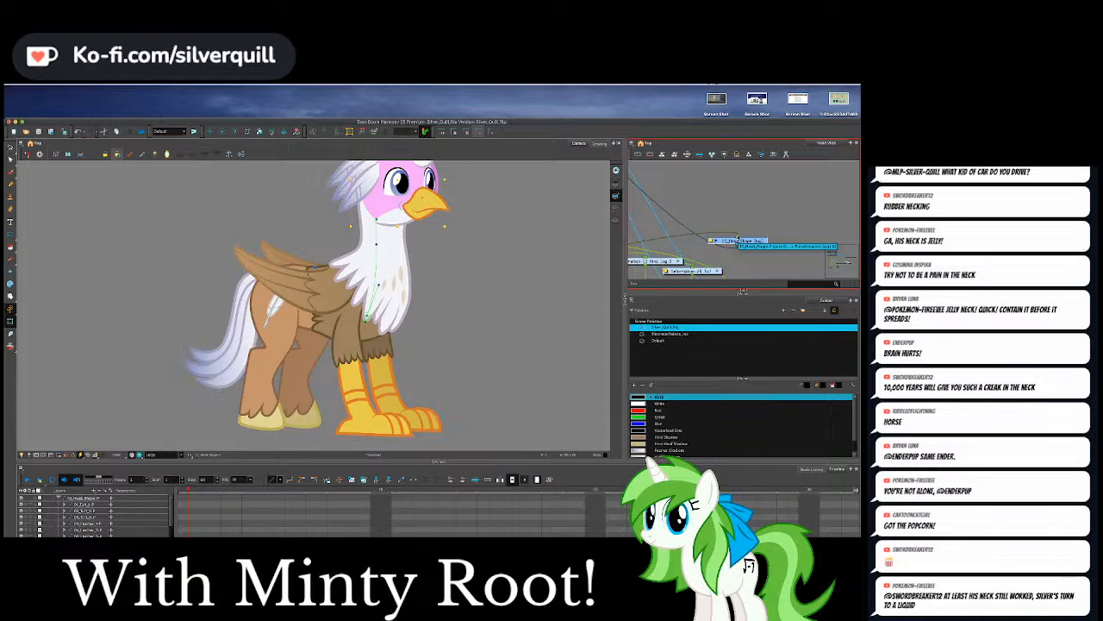
{"action": "left_click_drag", "start_coordinate": [689, 251], "coordinate": [658, 264]}
{"action": "left_click_drag", "start_coordinate": [731, 222], "coordinate": [643, 239]}
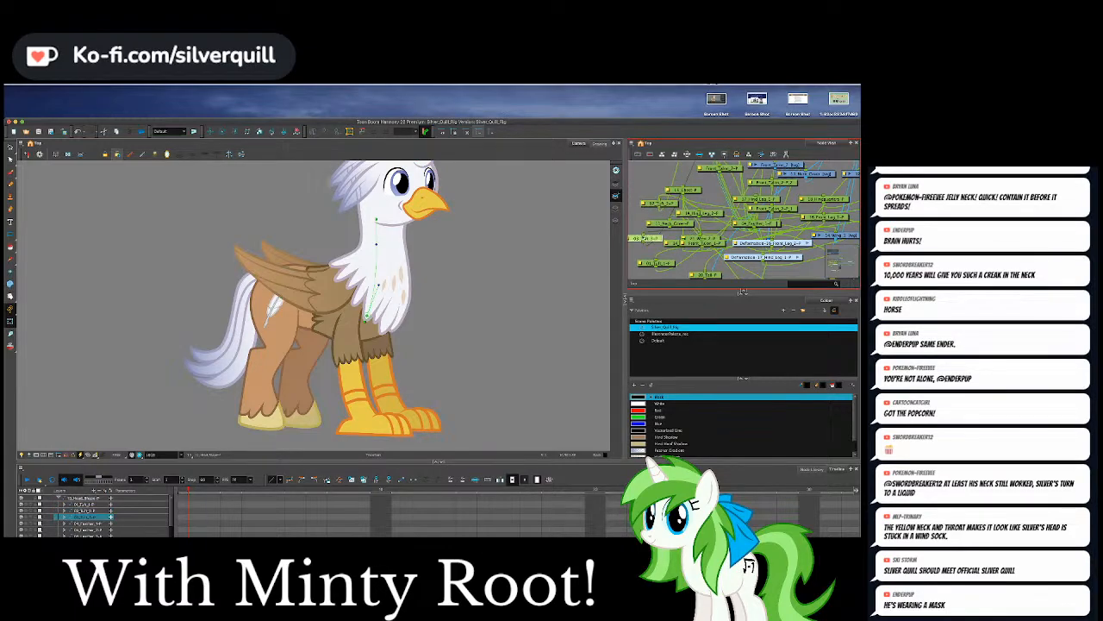
{"action": "left_click_drag", "start_coordinate": [810, 250], "coordinate": [651, 231]}
{"action": "left_click_drag", "start_coordinate": [819, 217], "coordinate": [755, 210]}
{"action": "left_click", "coordinate": [797, 205]}
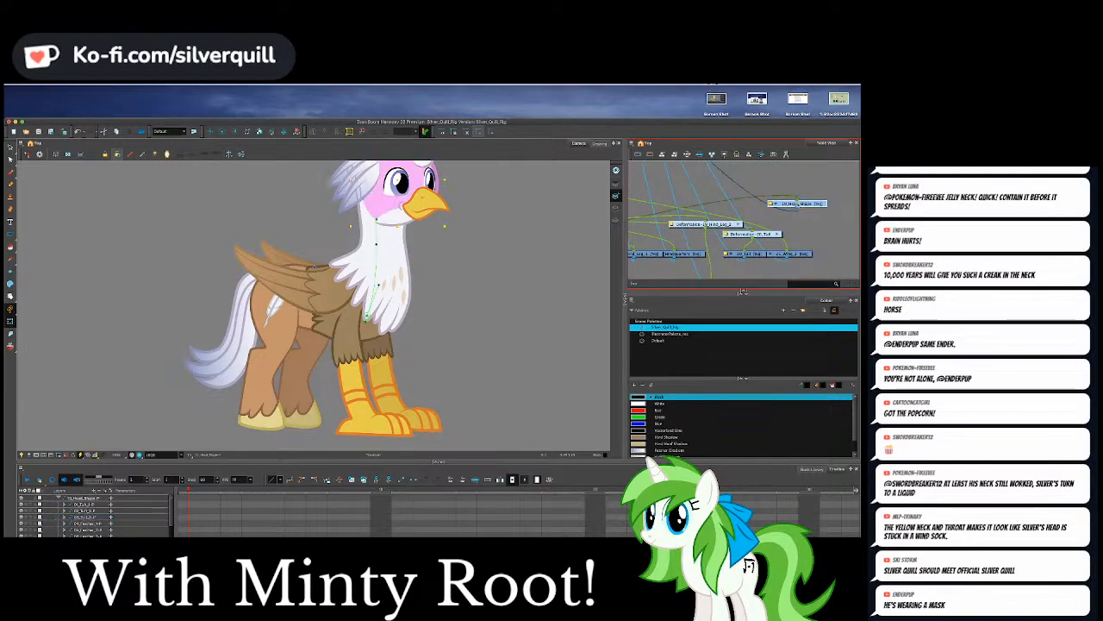
{"action": "left_click_drag", "start_coordinate": [694, 252], "coordinate": [777, 183]}
{"action": "left_click_drag", "start_coordinate": [698, 168], "coordinate": [805, 201]}
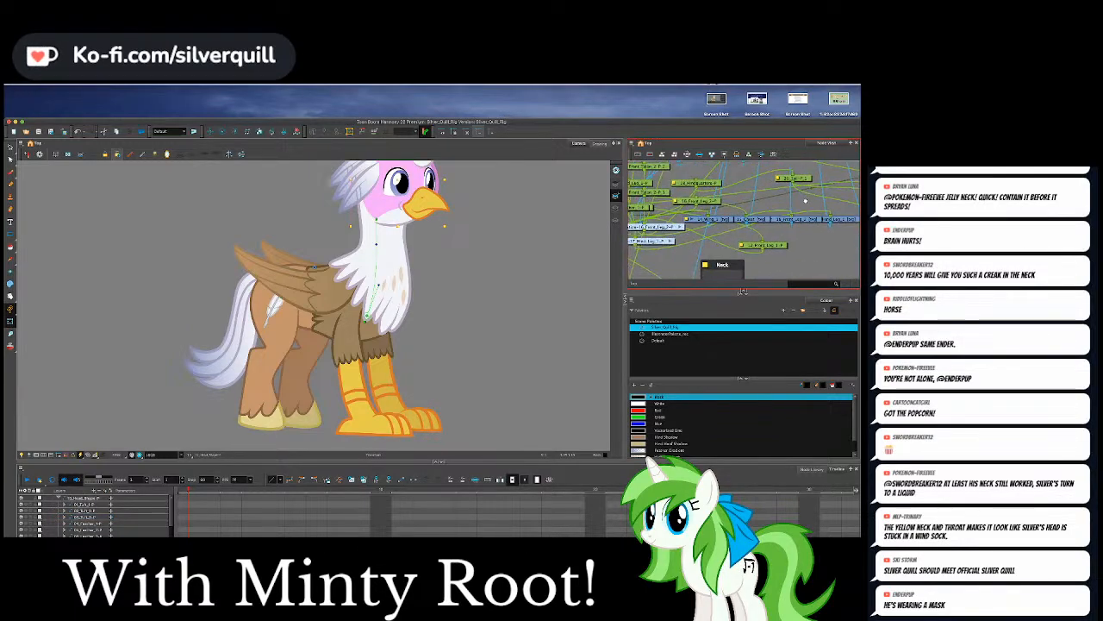
{"action": "left_click_drag", "start_coordinate": [732, 210], "coordinate": [849, 210]}
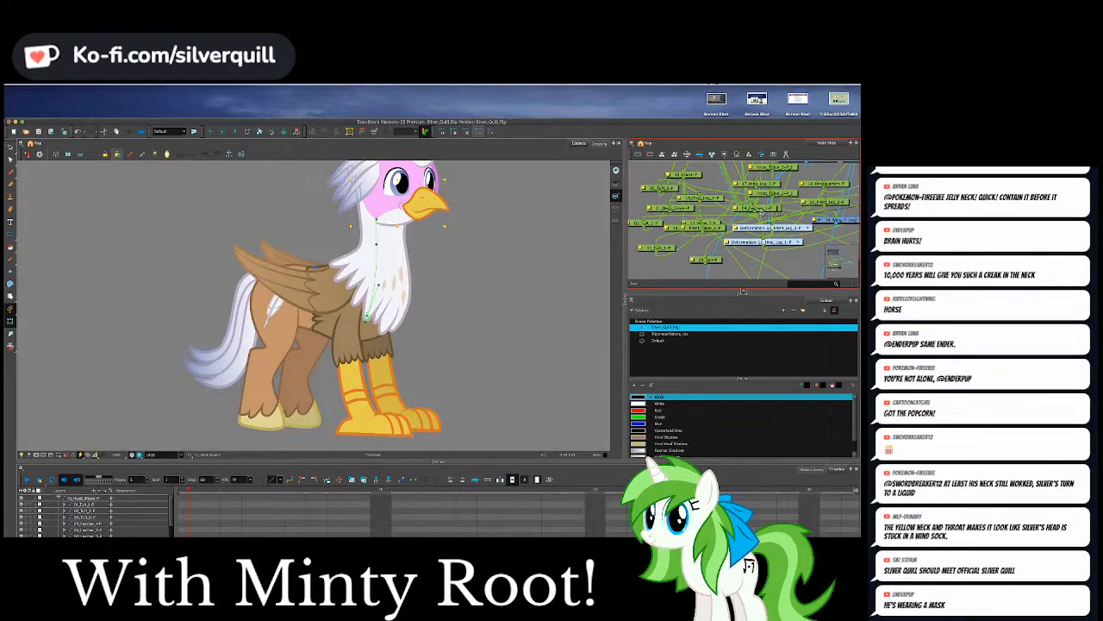
Move the peg of the head's feather crest up into the Head backdrop, beneath the head drawing nodes.
{"action": "left_click", "coordinate": [840, 264]}
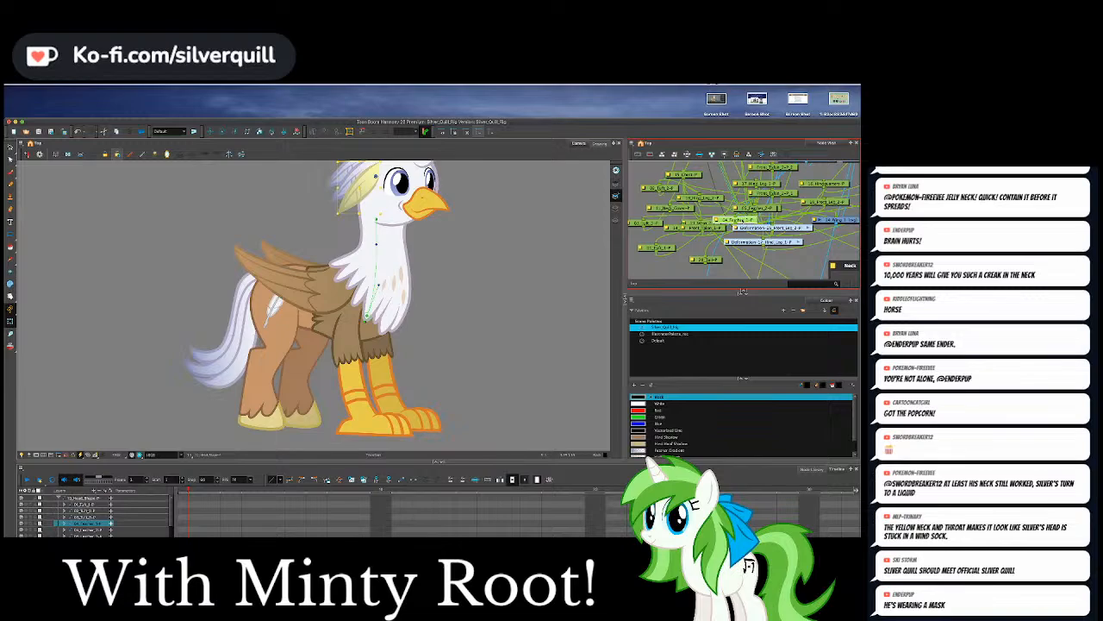
{"action": "left_click_drag", "start_coordinate": [743, 216], "coordinate": [742, 270]}
{"action": "mouse_move", "coordinate": [713, 196]}
{"action": "left_mouse_down"}
{"action": "mouse_move", "coordinate": [726, 294]}
{"action": "mouse_move", "coordinate": [695, 188]}
{"action": "left_mouse_up"}
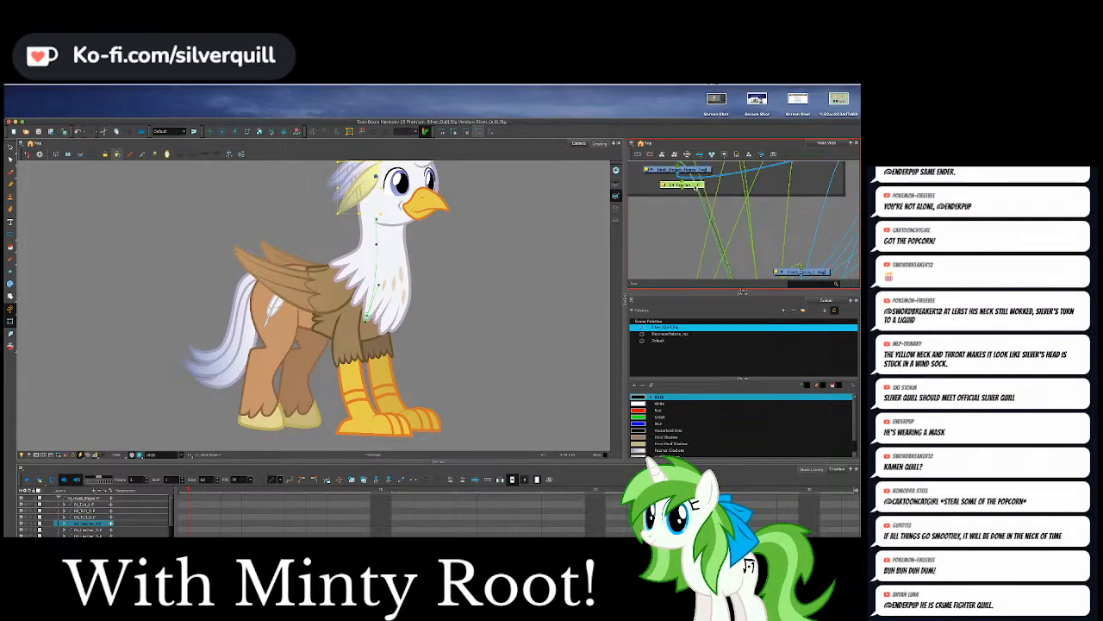
{"action": "left_click", "coordinate": [786, 154]}
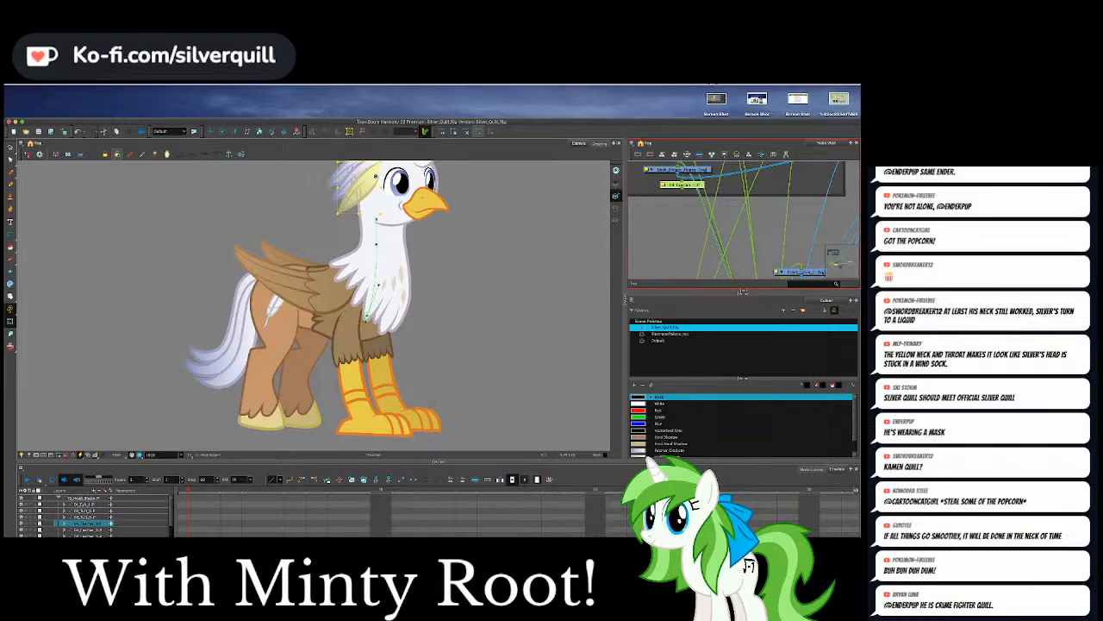
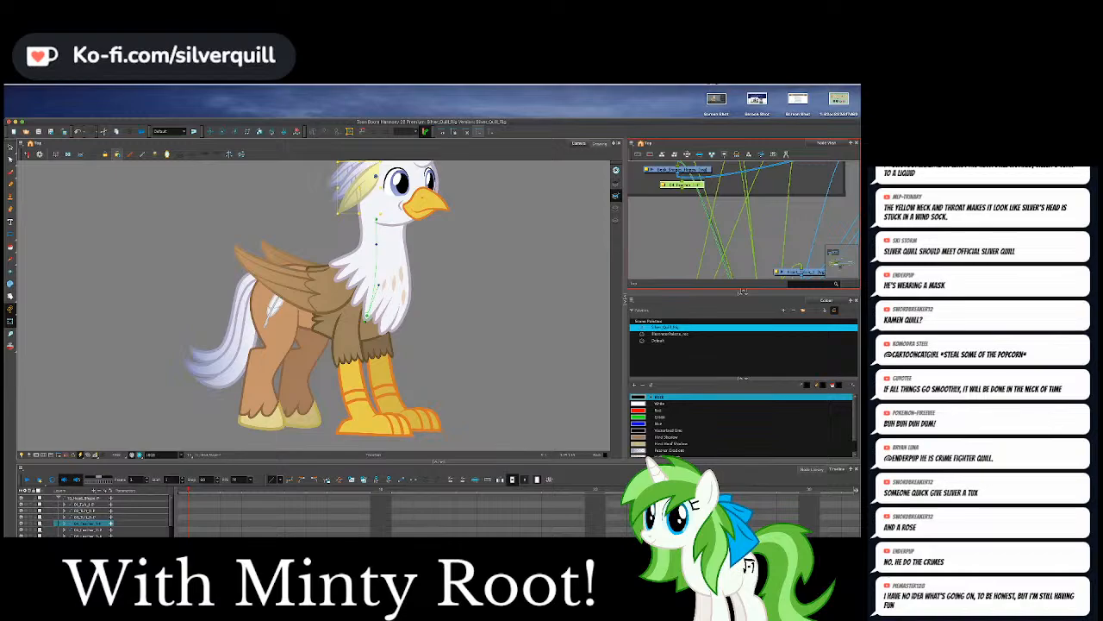
{"action": "left_click", "coordinate": [541, 216]}
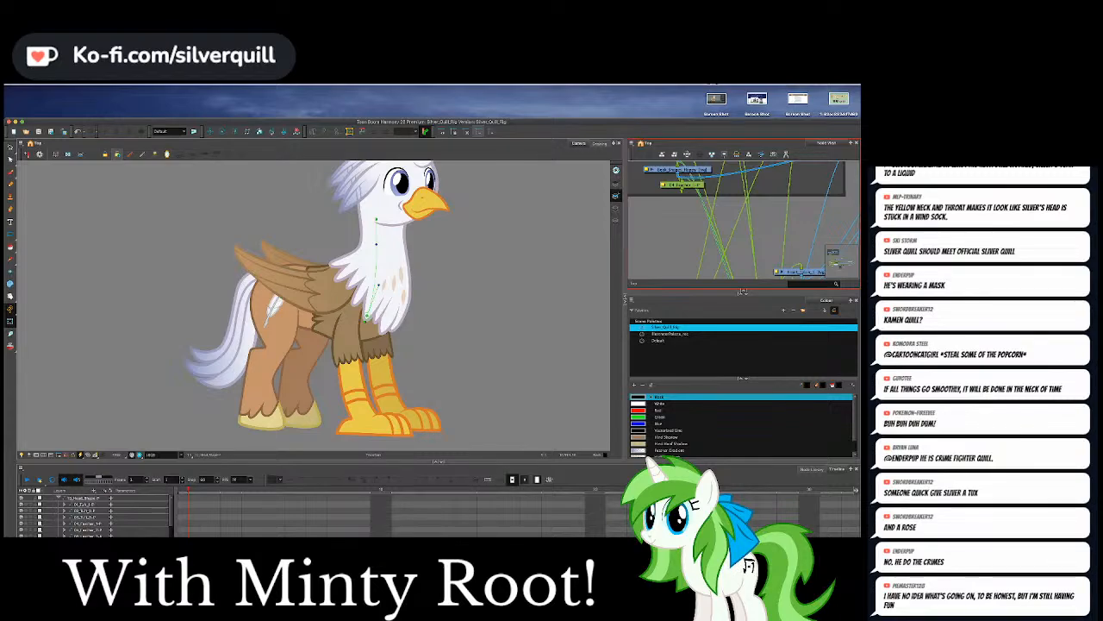
{"action": "scroll", "coordinate": [731, 242], "scroll_direction": "down", "scroll_amount": 2}
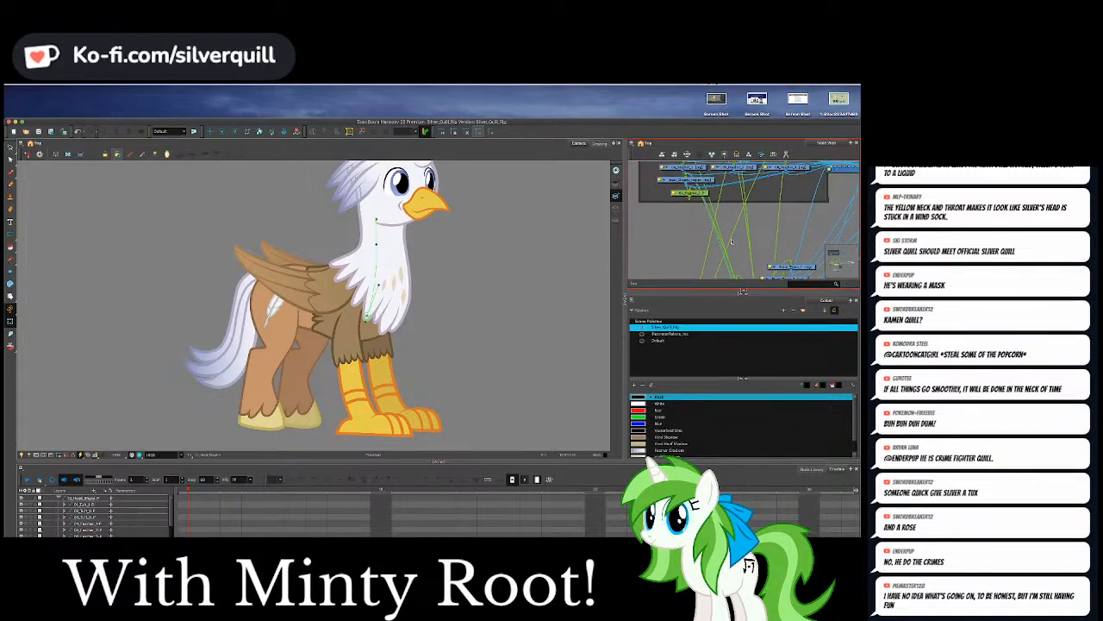
{"action": "scroll", "coordinate": [732, 242], "scroll_direction": "down", "scroll_amount": 1}
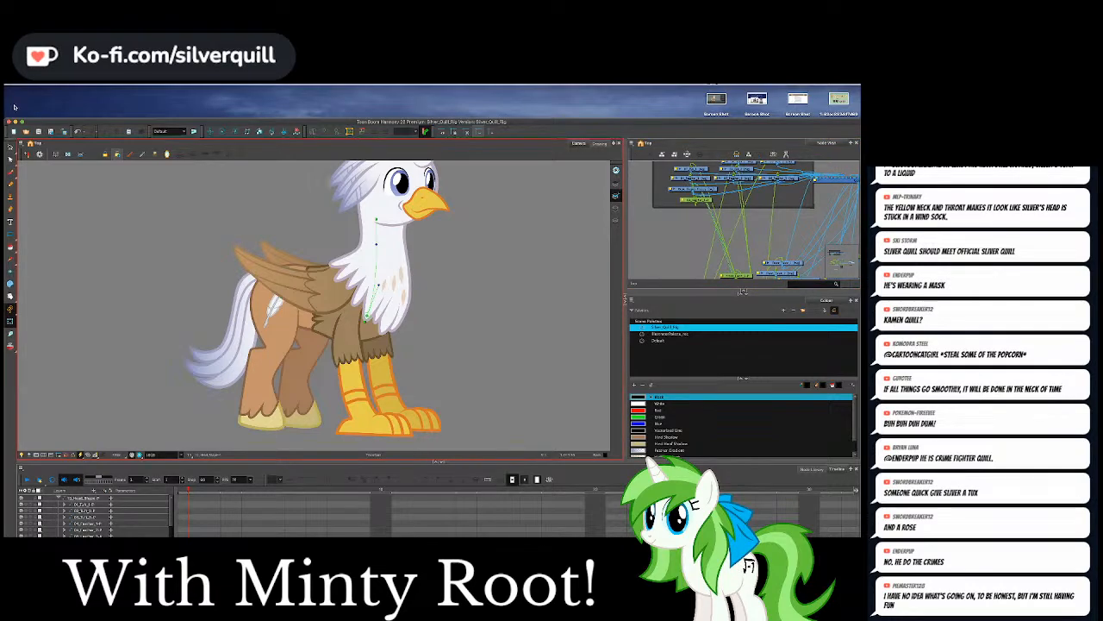
{"action": "left_click", "coordinate": [39, 85]}
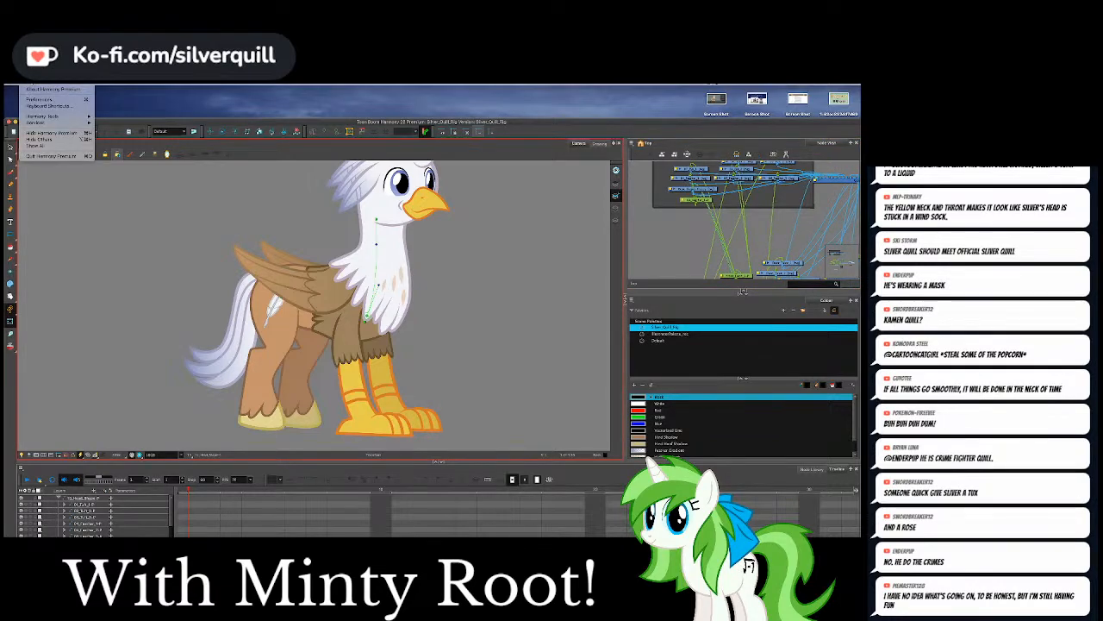
{"action": "left_click", "coordinate": [38, 99]}
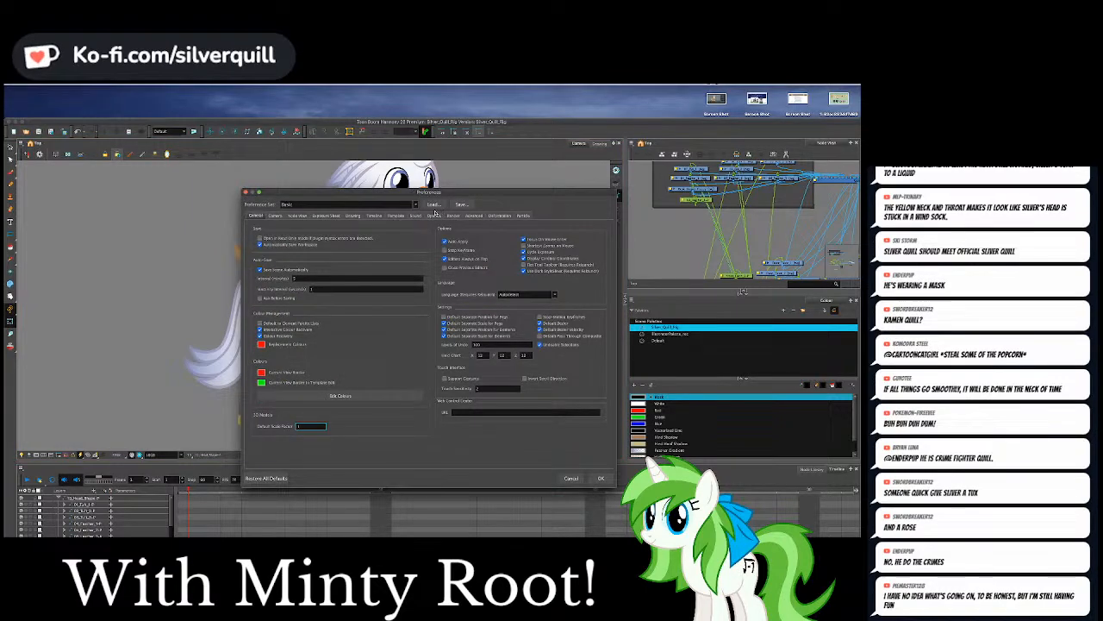
{"action": "left_click", "coordinate": [568, 478]}
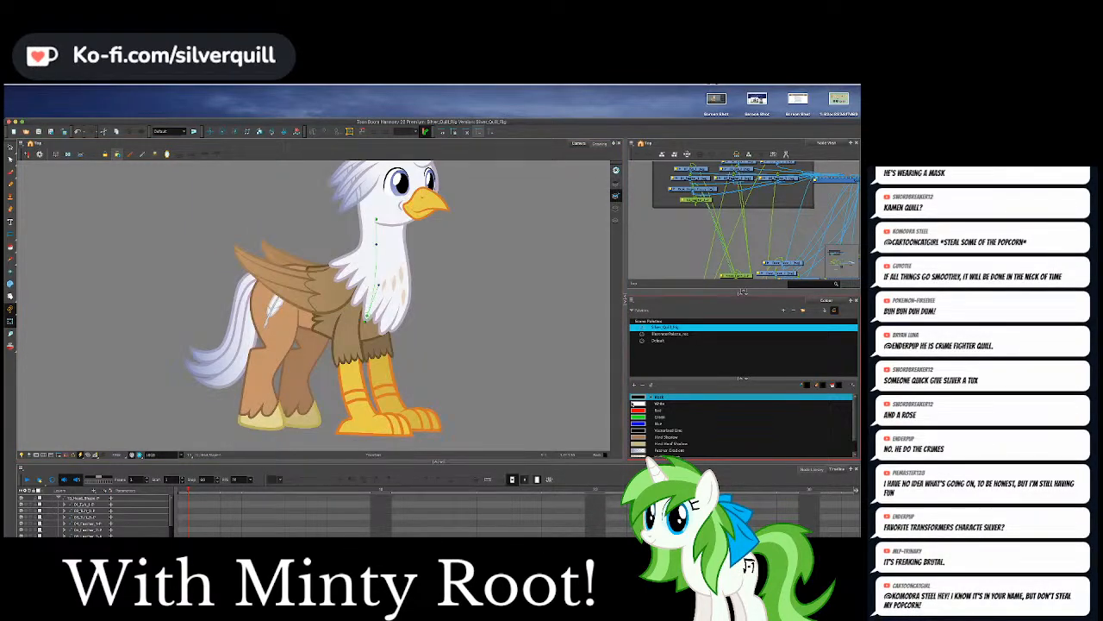
Move the remaining two head feather pegs up into the Head backdrop, beside the first feather peg.
{"action": "left_click_drag", "start_coordinate": [696, 255], "coordinate": [689, 207]}
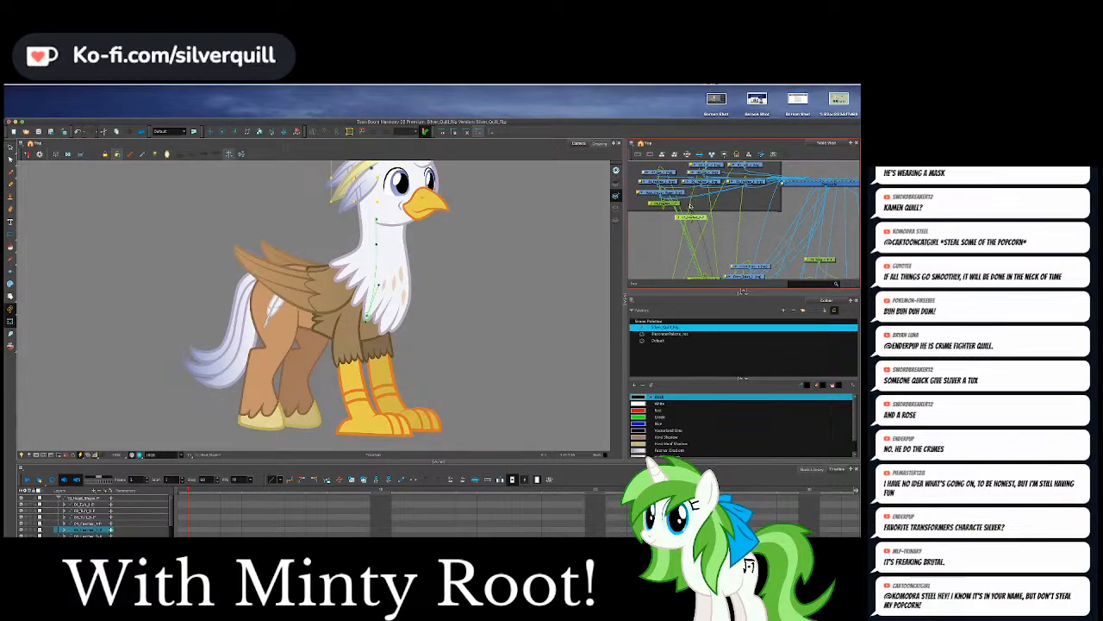
{"action": "left_click_drag", "start_coordinate": [724, 258], "coordinate": [737, 185]}
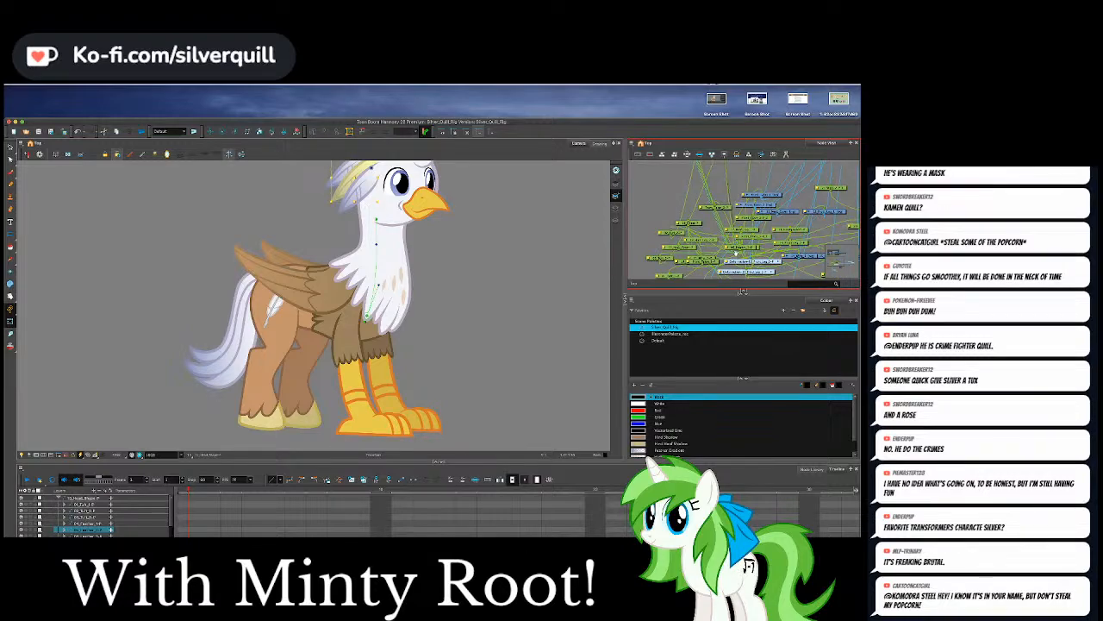
{"action": "left_click", "coordinate": [704, 262]}
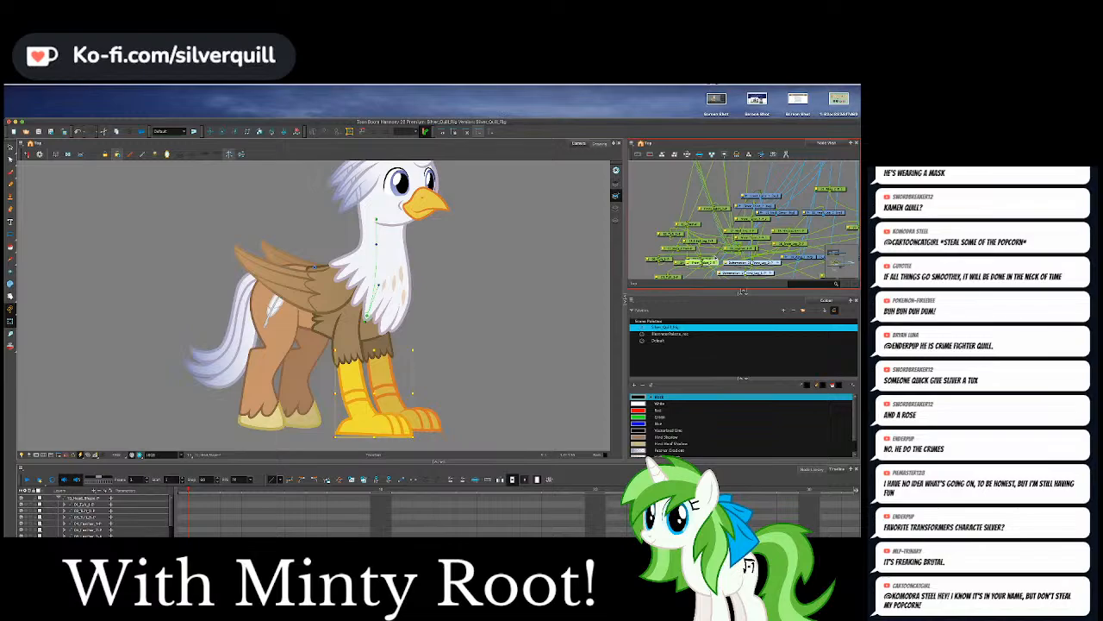
{"action": "left_click_drag", "start_coordinate": [748, 241], "coordinate": [767, 191]}
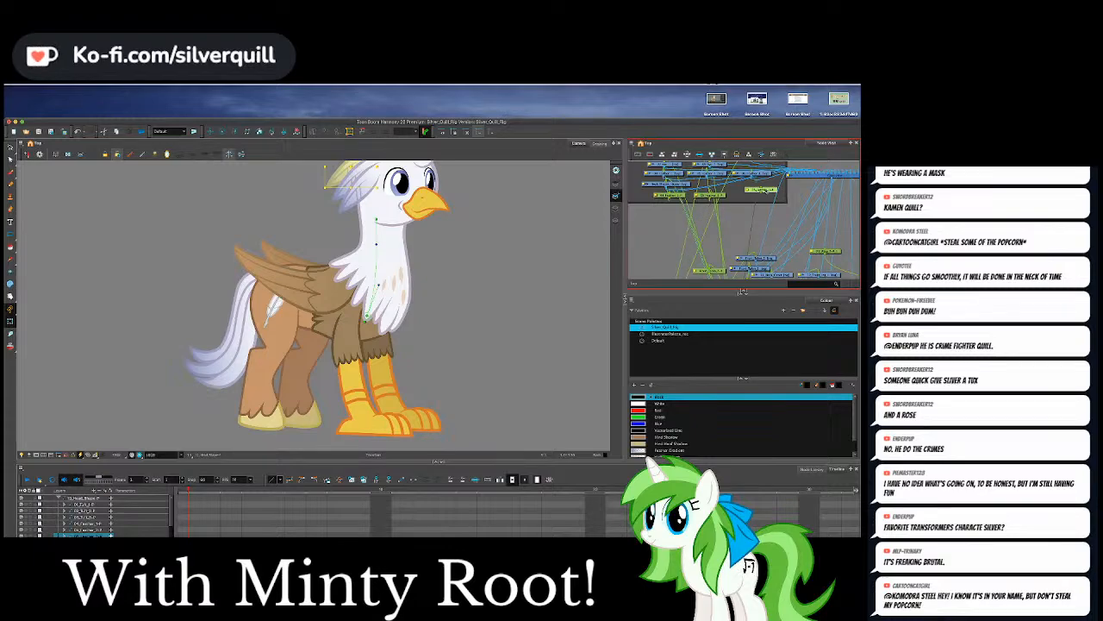
Move the near eye's peg into the Head backdrop, above the head drawing nodes.
{"action": "scroll", "coordinate": [767, 190], "scroll_direction": "up", "scroll_amount": 3}
{"action": "left_click", "coordinate": [764, 248]}
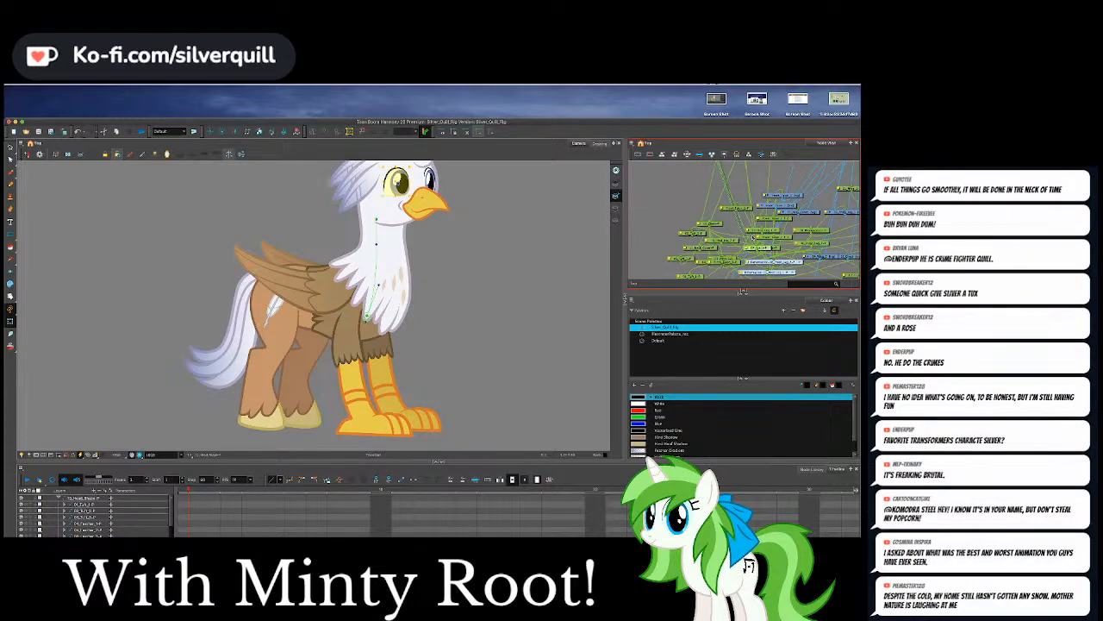
{"action": "left_click_drag", "start_coordinate": [730, 183], "coordinate": [724, 276]}
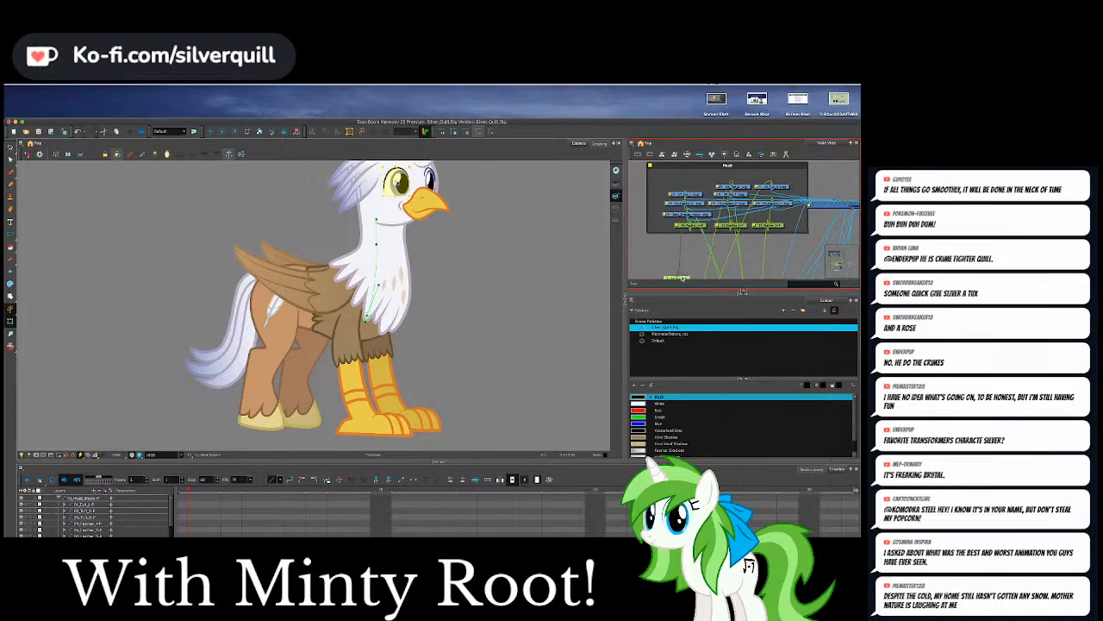
{"action": "left_click_drag", "start_coordinate": [683, 277], "coordinate": [673, 178]}
Move the beak's peg into the Head backdrop and place it beside the near eye's peg.
{"action": "scroll", "coordinate": [692, 244], "scroll_direction": "down", "scroll_amount": 5}
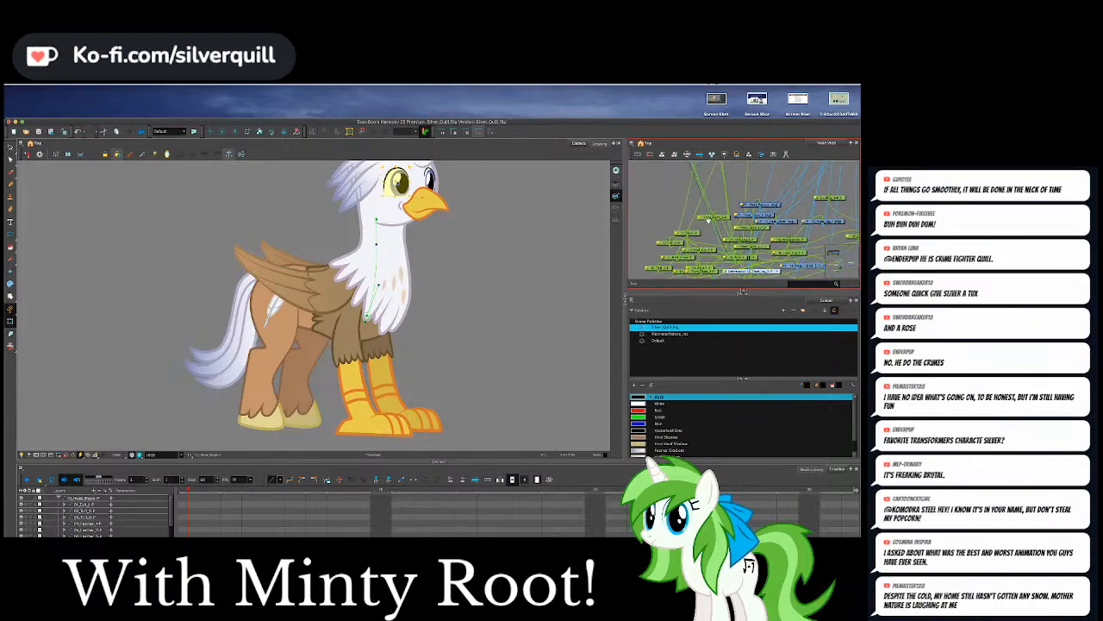
{"action": "left_click", "coordinate": [727, 250]}
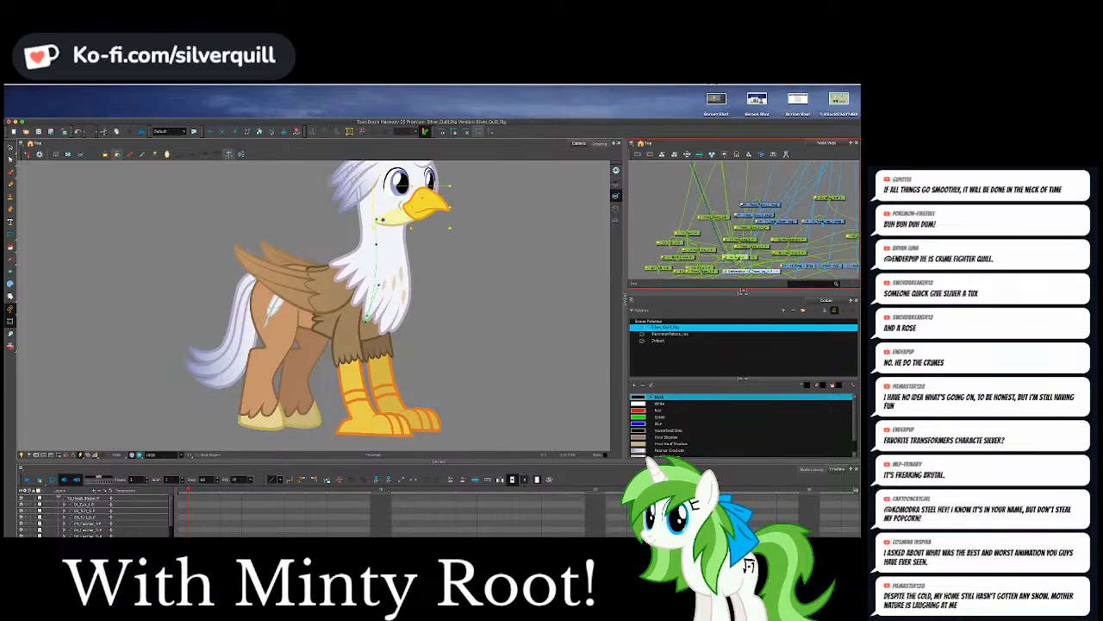
{"action": "scroll", "coordinate": [701, 259], "scroll_direction": "up", "scroll_amount": 5}
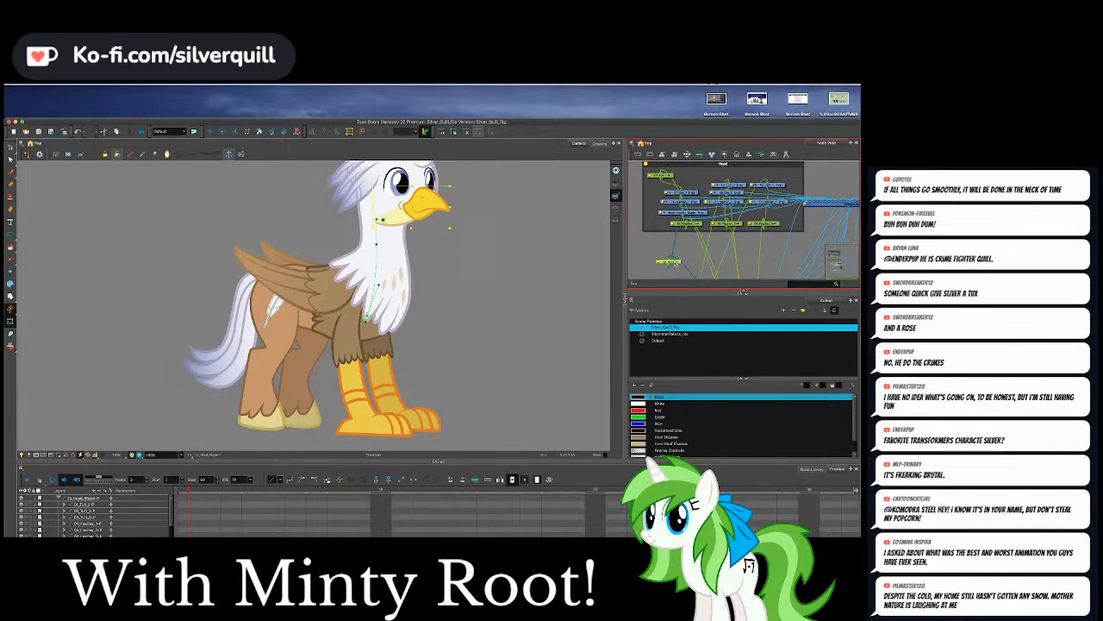
{"action": "left_click_drag", "start_coordinate": [676, 263], "coordinate": [689, 176]}
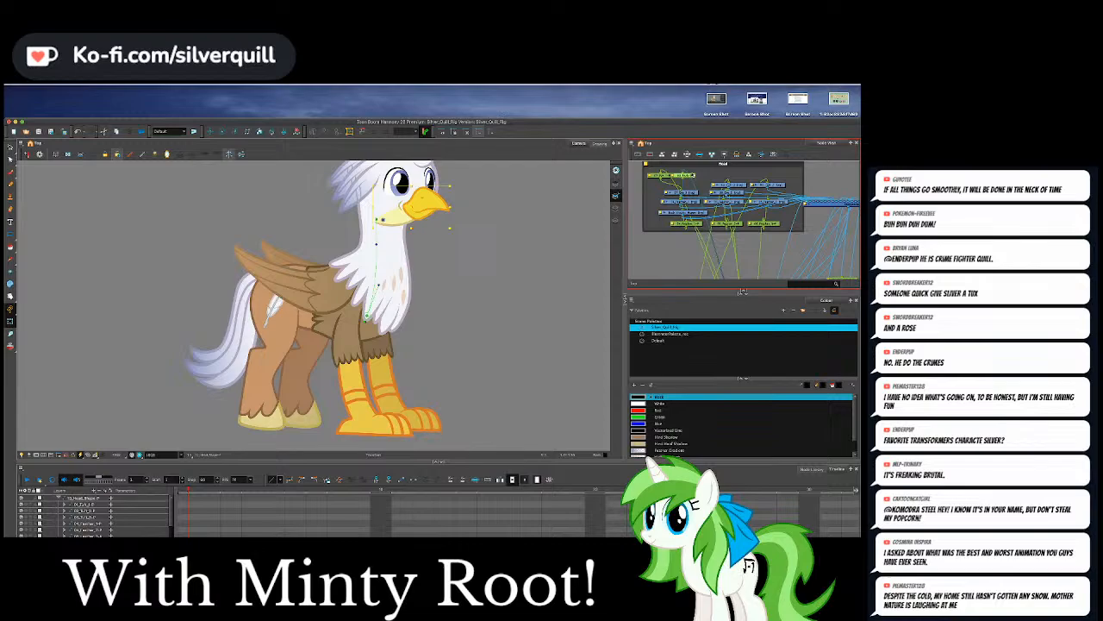
Bring the far eye's peg up into the Head backdrop, in line with the near eye and beak pegs.
{"action": "scroll", "coordinate": [693, 176], "scroll_direction": "down", "scroll_amount": 5}
{"action": "left_click_drag", "start_coordinate": [844, 262], "coordinate": [670, 175]}
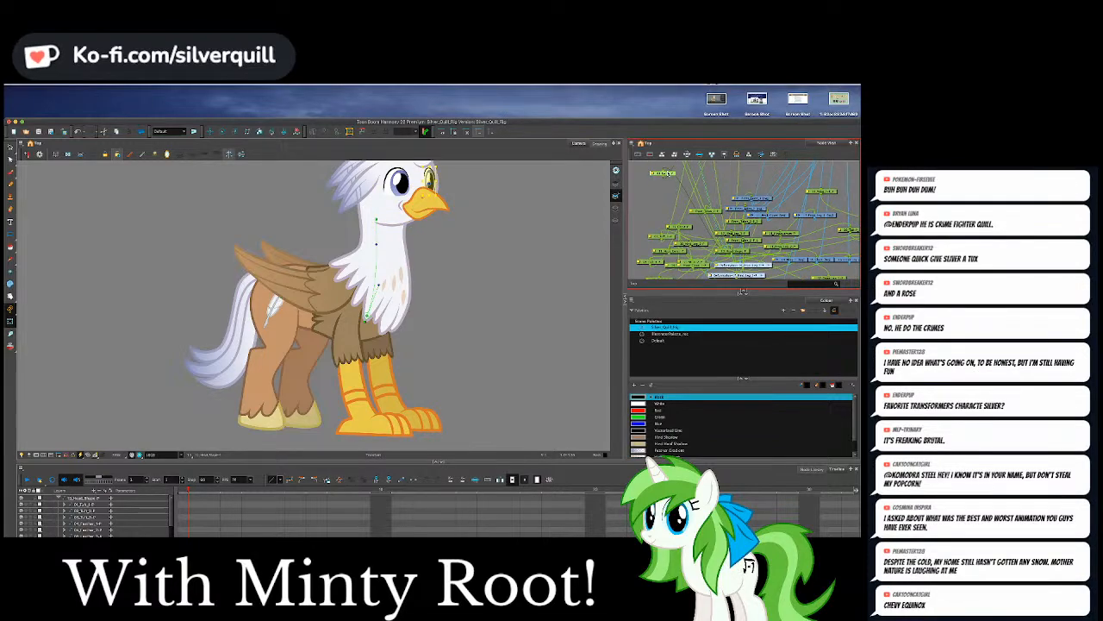
{"action": "scroll", "coordinate": [720, 174], "scroll_direction": "up", "scroll_amount": 1}
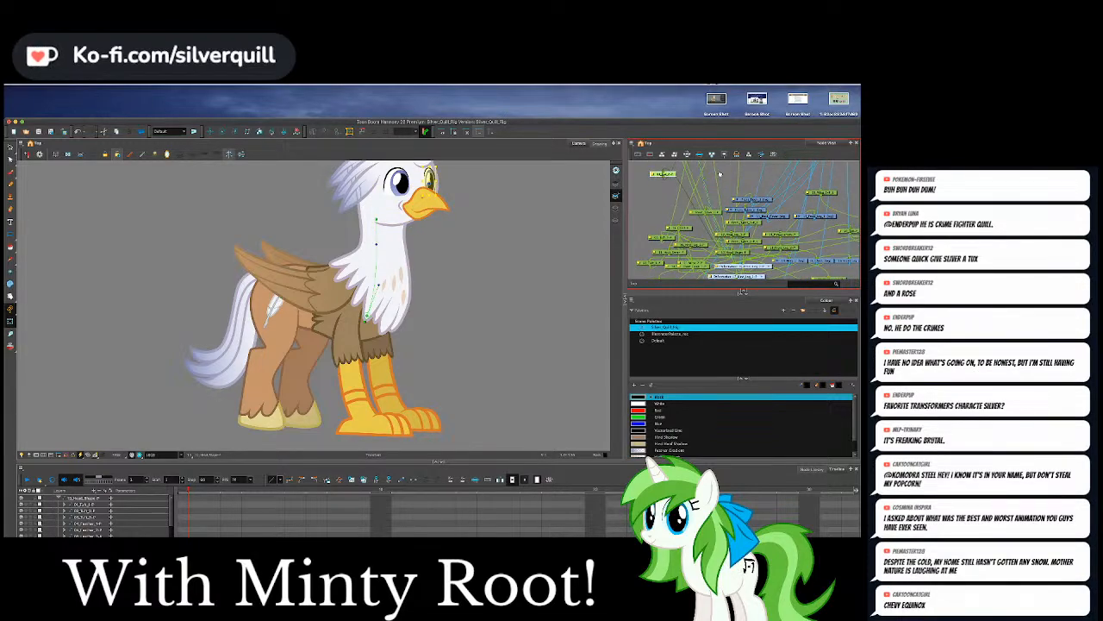
{"action": "scroll", "coordinate": [721, 174], "scroll_direction": "up", "scroll_amount": 5}
{"action": "left_click_drag", "start_coordinate": [677, 267], "coordinate": [714, 183]}
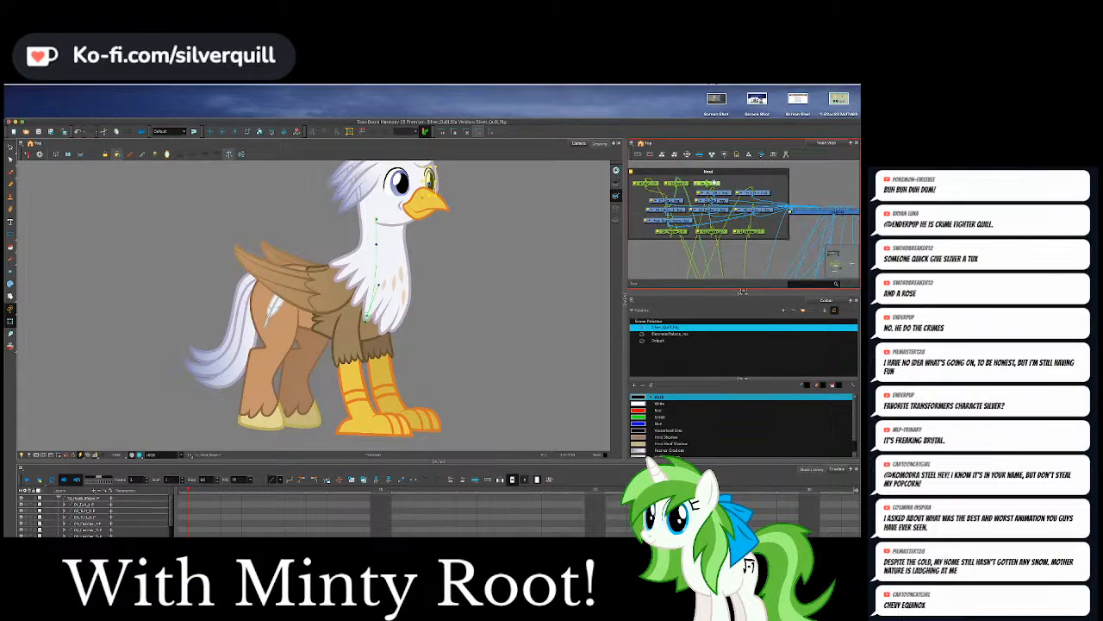
Move the peg that controls the whole head into the Head backdrop, at the end of the upper peg row.
{"action": "scroll", "coordinate": [743, 215], "scroll_direction": "down", "scroll_amount": 5}
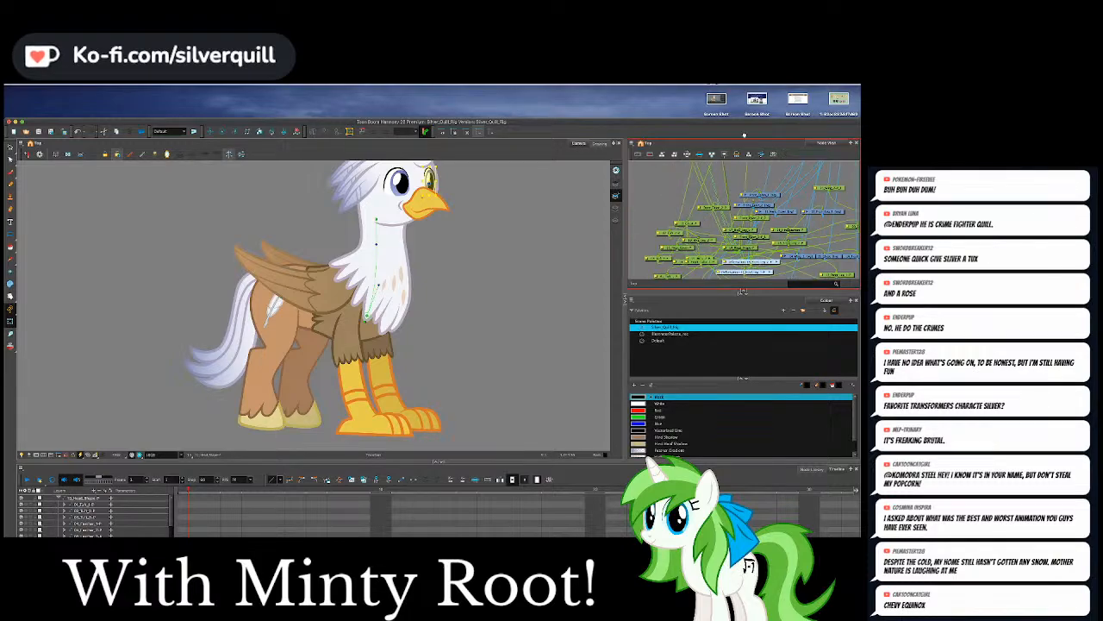
{"action": "left_click_drag", "start_coordinate": [741, 247], "coordinate": [679, 181]}
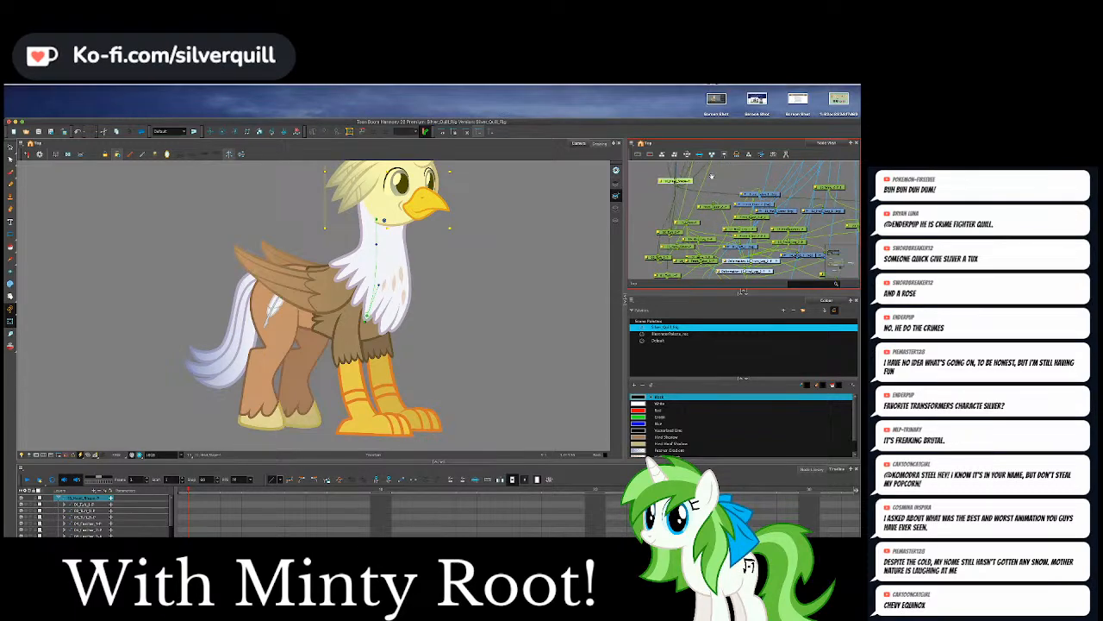
{"action": "scroll", "coordinate": [734, 223], "scroll_direction": "up", "scroll_amount": 3}
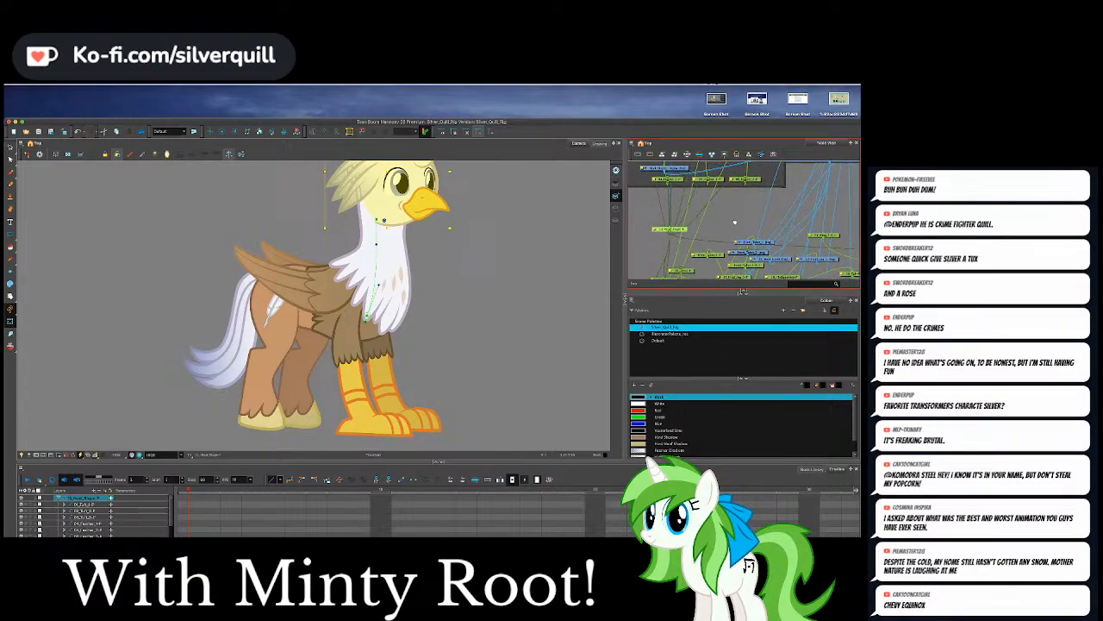
{"action": "scroll", "coordinate": [734, 222], "scroll_direction": "down", "scroll_amount": 2}
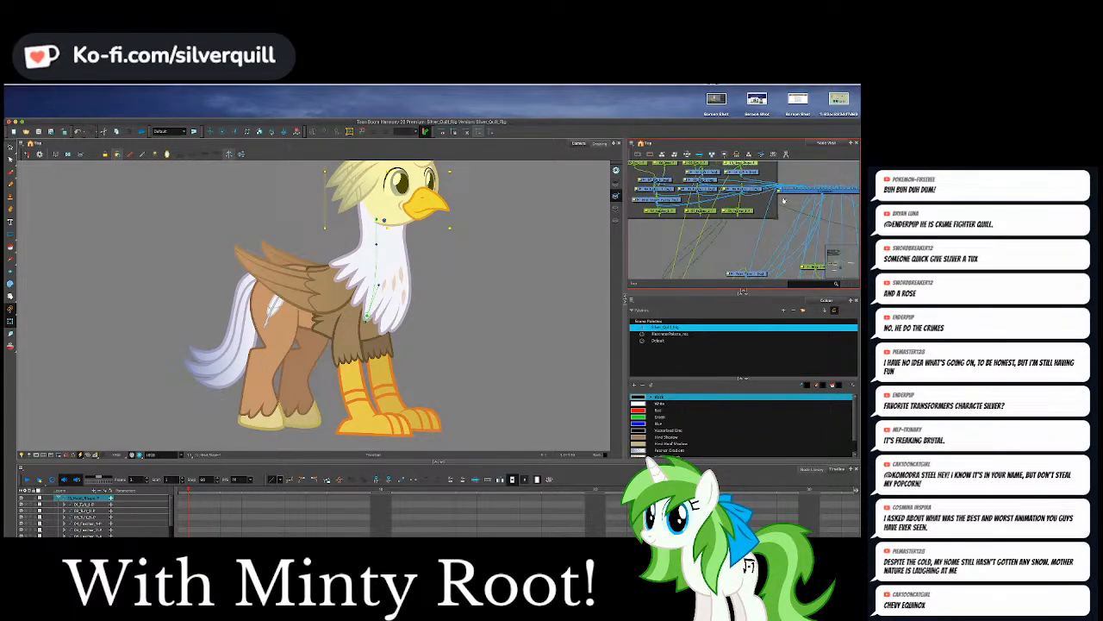
{"action": "left_click_drag", "start_coordinate": [784, 200], "coordinate": [693, 199]}
{"action": "left_click_drag", "start_coordinate": [819, 231], "coordinate": [845, 245]}
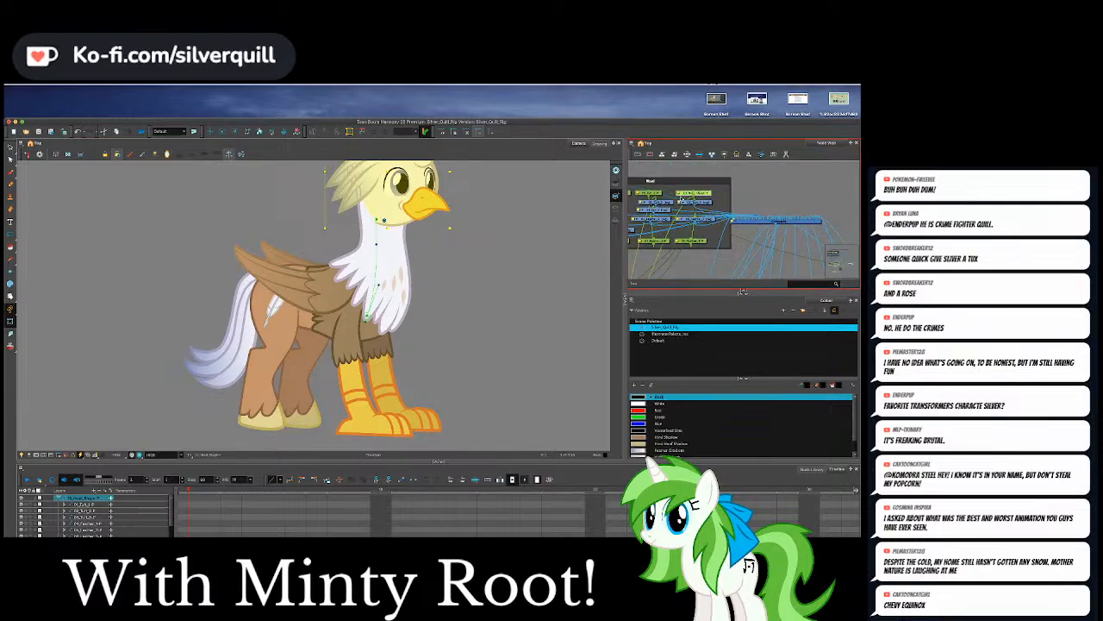
{"action": "left_click_drag", "start_coordinate": [681, 199], "coordinate": [710, 189]}
Select the Head backdrop with its nodes and check which parts of the griffon they cover.
{"action": "left_click", "coordinate": [549, 204]}
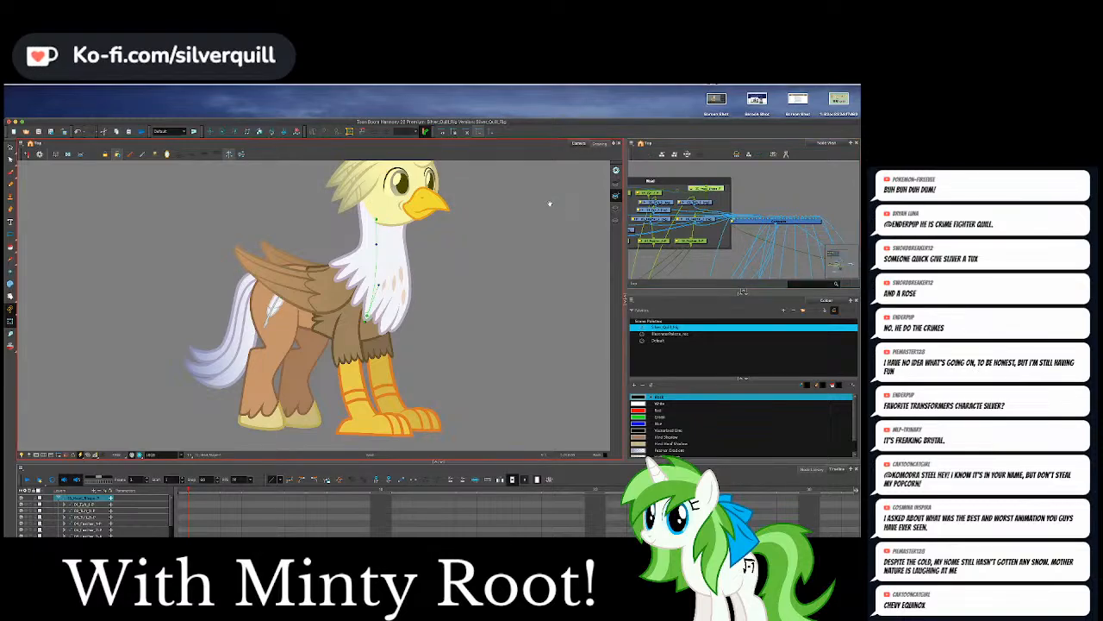
{"action": "left_click_drag", "start_coordinate": [489, 208], "coordinate": [503, 253]}
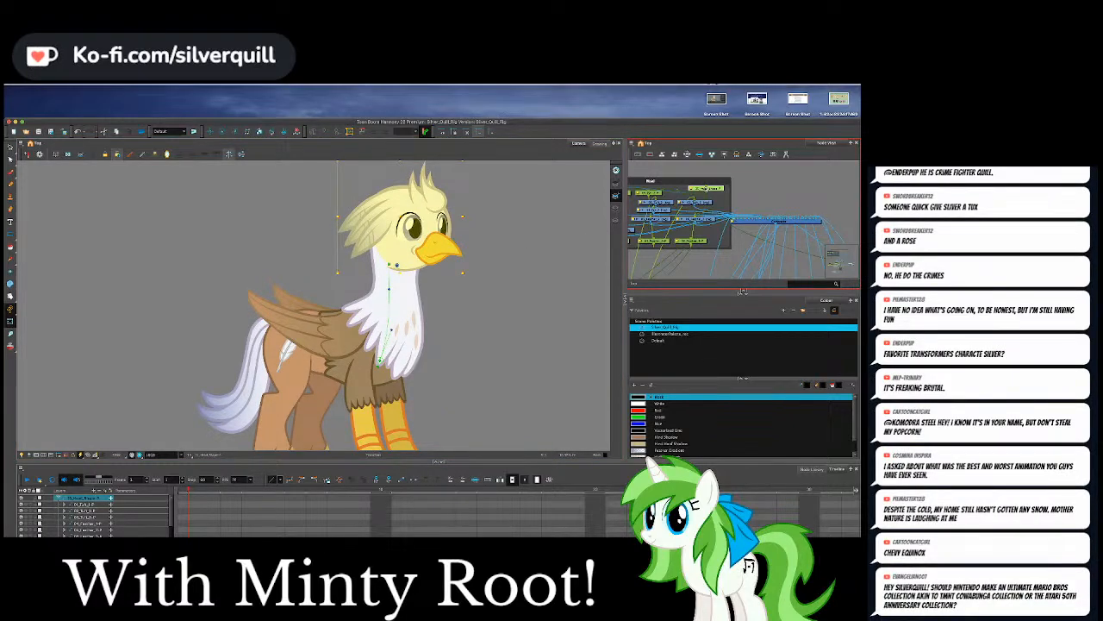
{"action": "left_click", "coordinate": [707, 183]}
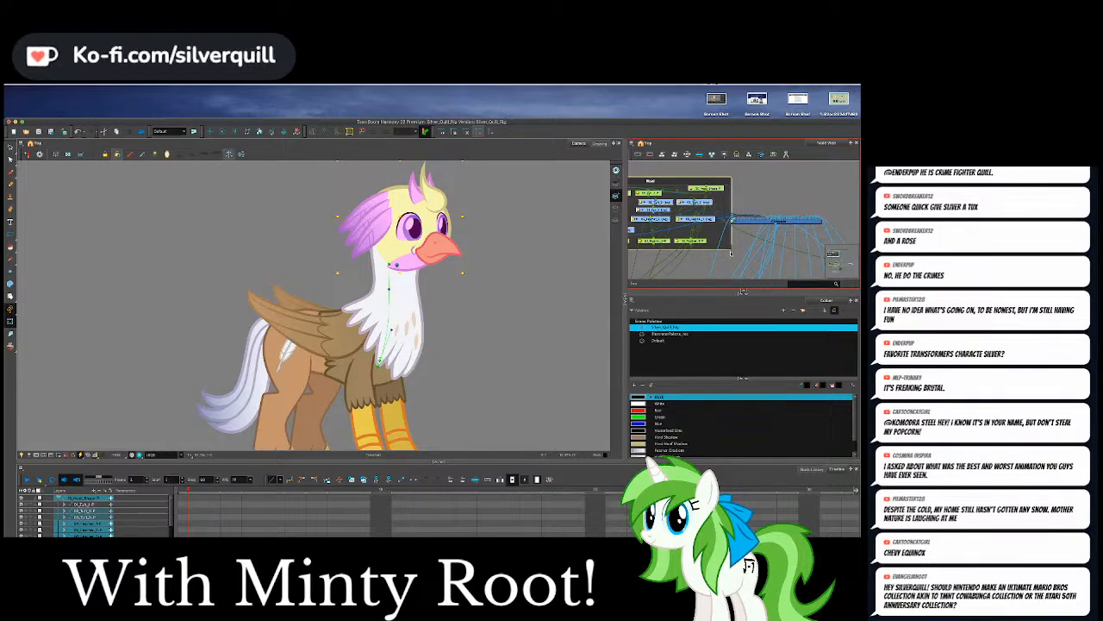
Locate the neck nodes below the main network and move the neck's deformation group slightly farther from the neck drawing node.
{"action": "scroll", "coordinate": [731, 253], "scroll_direction": "down", "scroll_amount": 3}
{"action": "scroll", "coordinate": [736, 248], "scroll_direction": "up", "scroll_amount": 3}
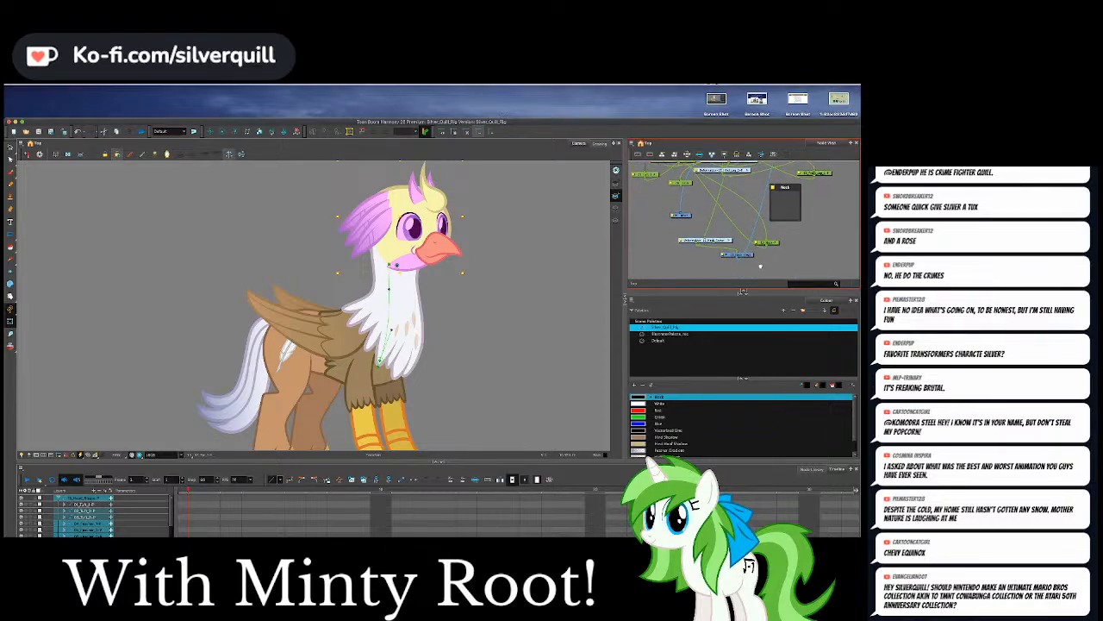
{"action": "scroll", "coordinate": [751, 231], "scroll_direction": "up", "scroll_amount": 2}
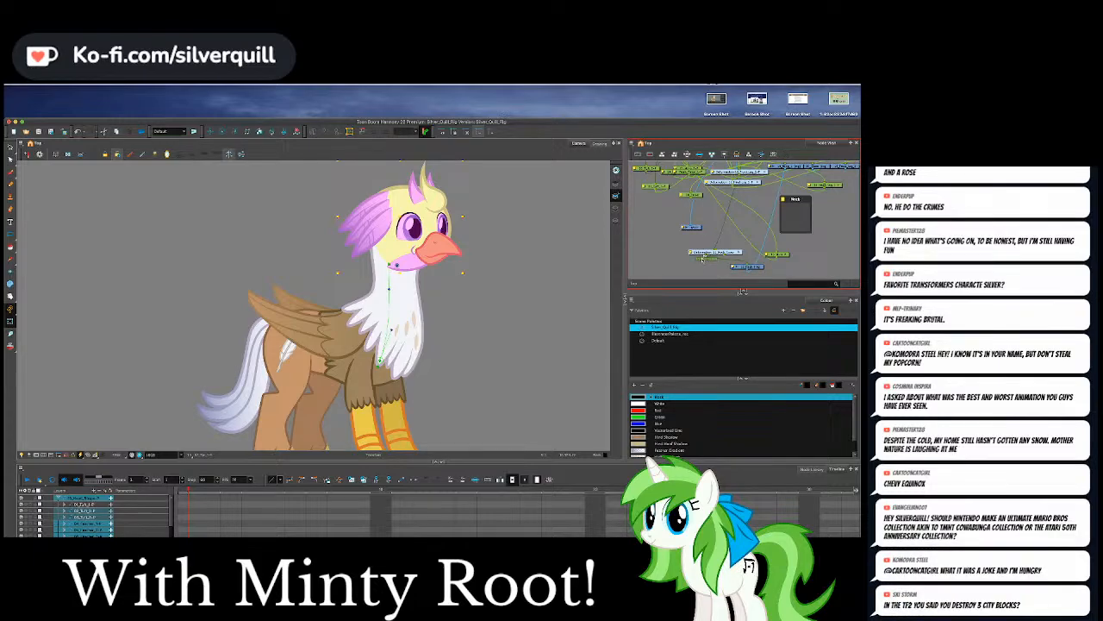
{"action": "scroll", "coordinate": [637, 194], "scroll_direction": "up", "scroll_amount": 1}
{"action": "left_click_drag", "start_coordinate": [703, 258], "coordinate": [731, 256]}
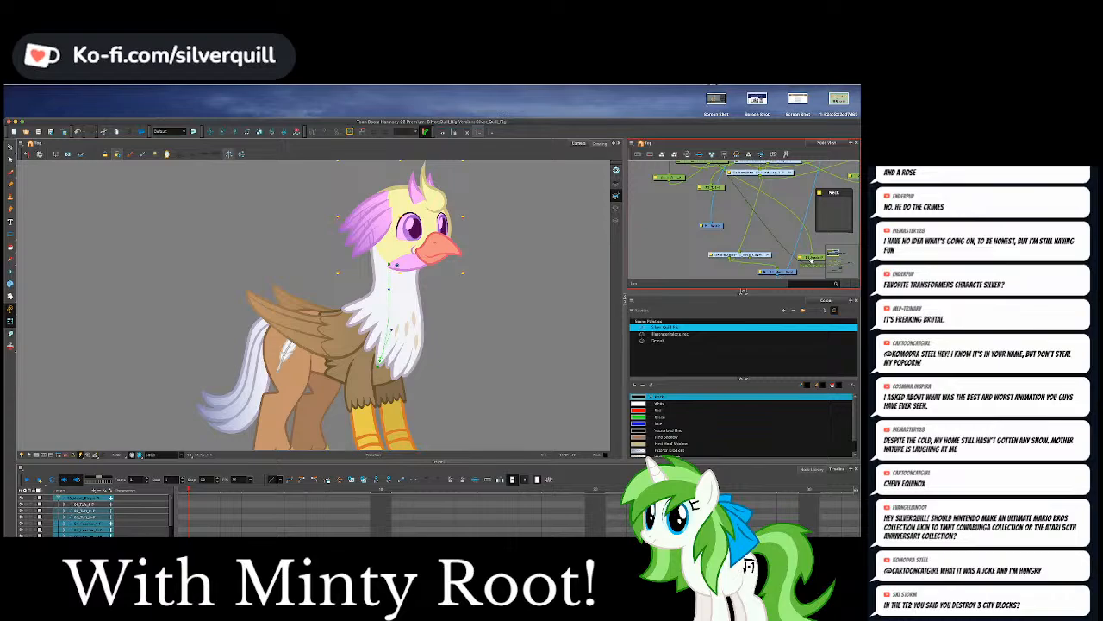
{"action": "left_click_drag", "start_coordinate": [810, 258], "coordinate": [800, 248]}
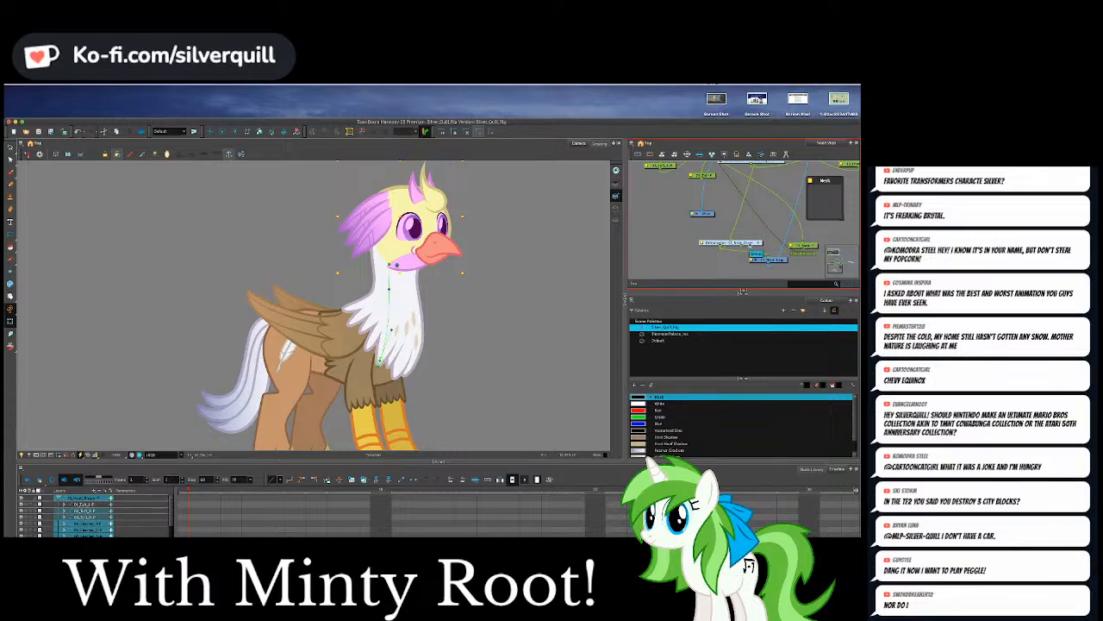
{"action": "left_click", "coordinate": [758, 255]}
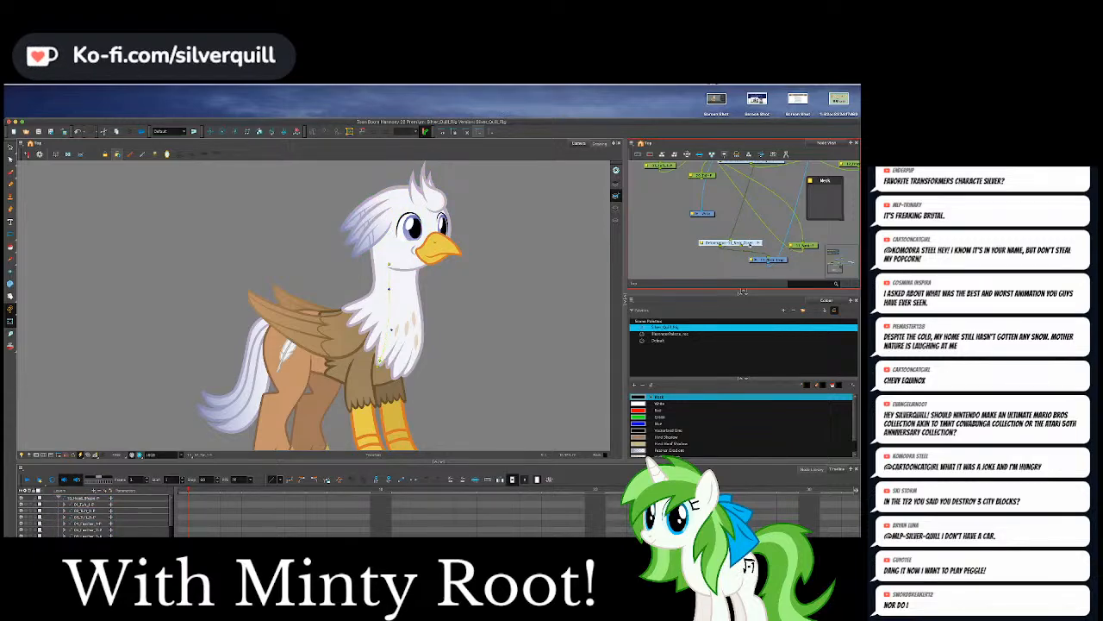
{"action": "left_click_drag", "start_coordinate": [756, 243], "coordinate": [745, 233]}
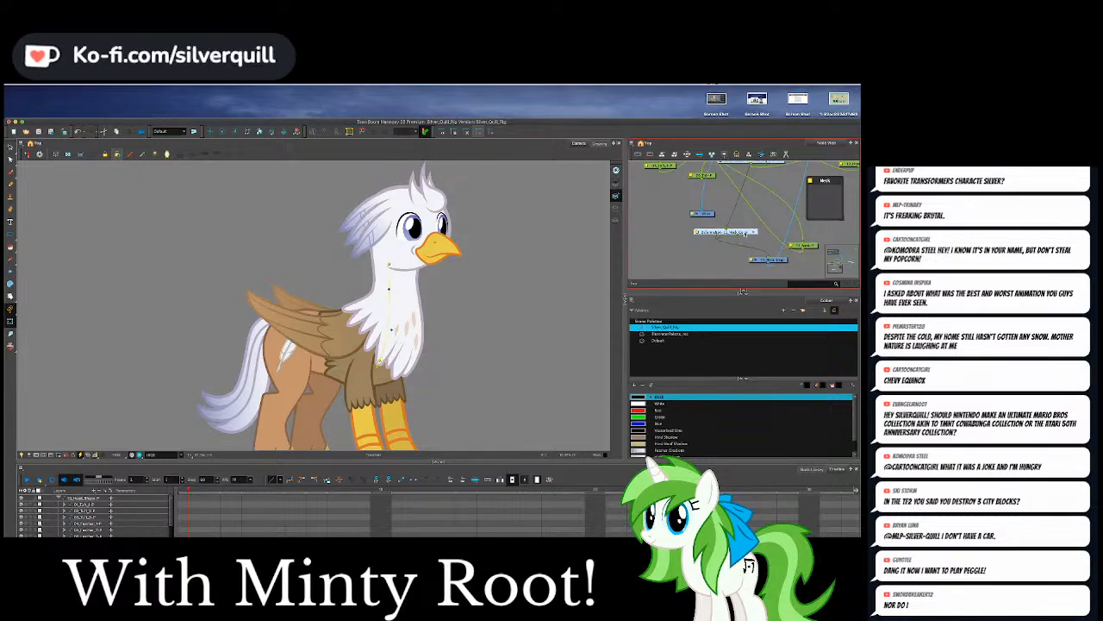
Shift the neck's peg slightly away from the neck drawing node, below the Neck backdrop.
{"action": "mouse_move", "coordinate": [745, 234]}
{"action": "left_mouse_down"}
{"action": "mouse_move", "coordinate": [690, 231]}
{"action": "mouse_move", "coordinate": [730, 248]}
{"action": "left_mouse_up"}
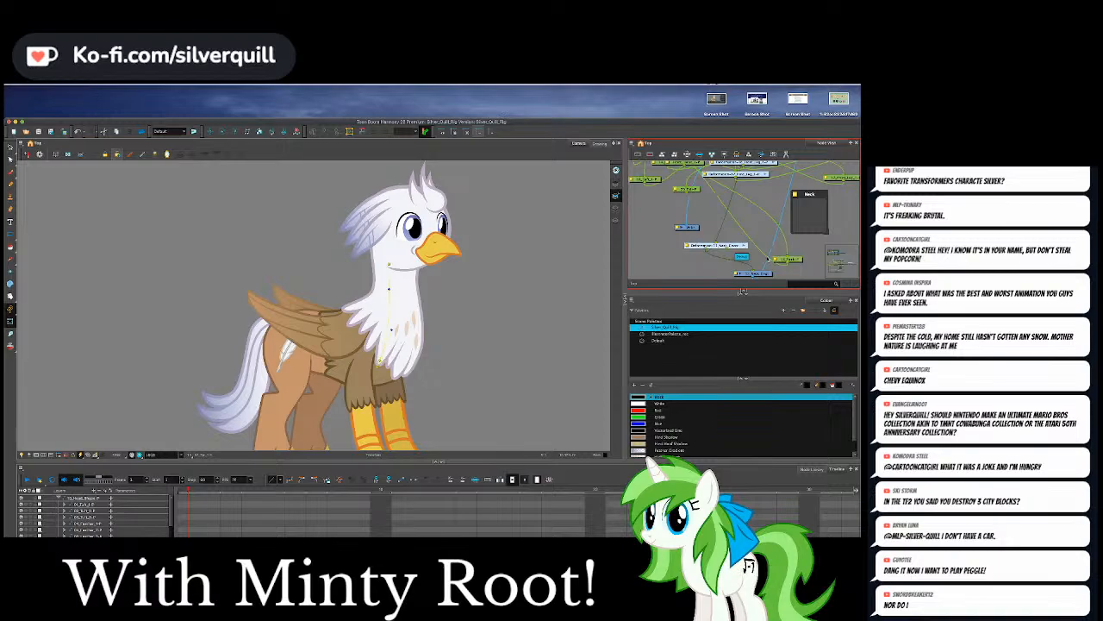
{"action": "left_click_drag", "start_coordinate": [768, 259], "coordinate": [790, 258]}
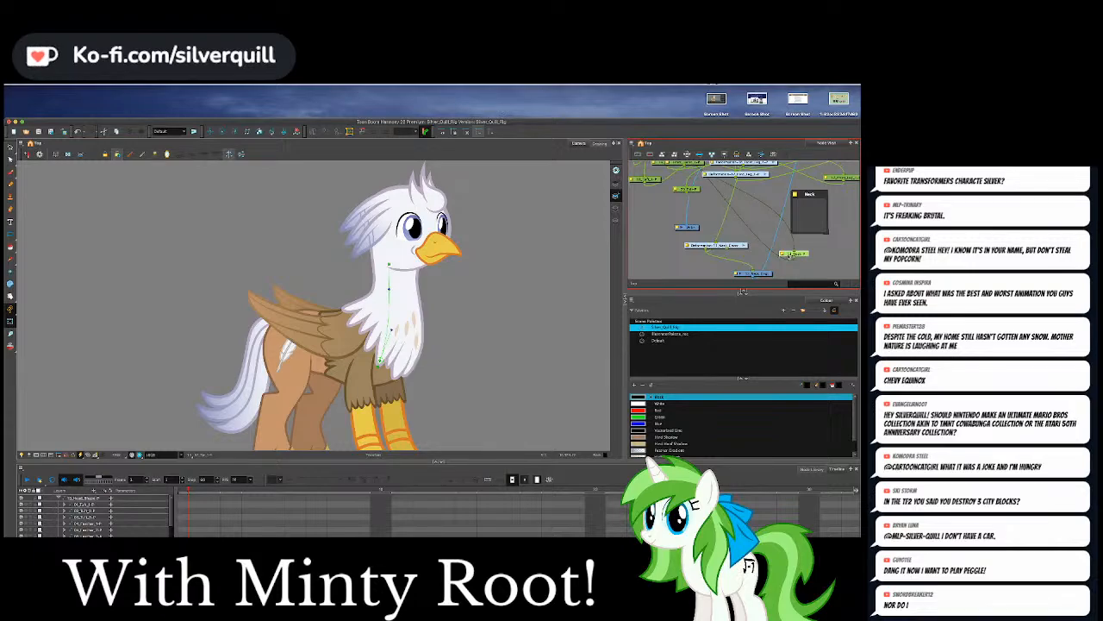
{"action": "scroll", "coordinate": [771, 250], "scroll_direction": "down", "scroll_amount": 2}
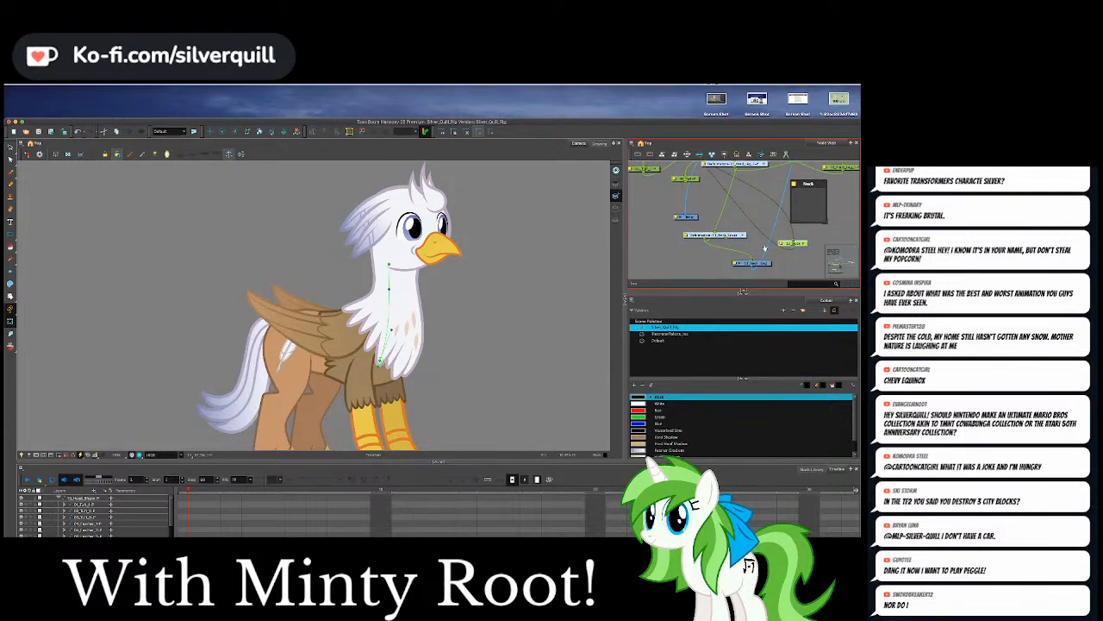
Connect the neck deformation group's output to the peg that controls the whole head, at the end of the Head backdrop's upper row.
{"action": "left_click", "coordinate": [726, 238]}
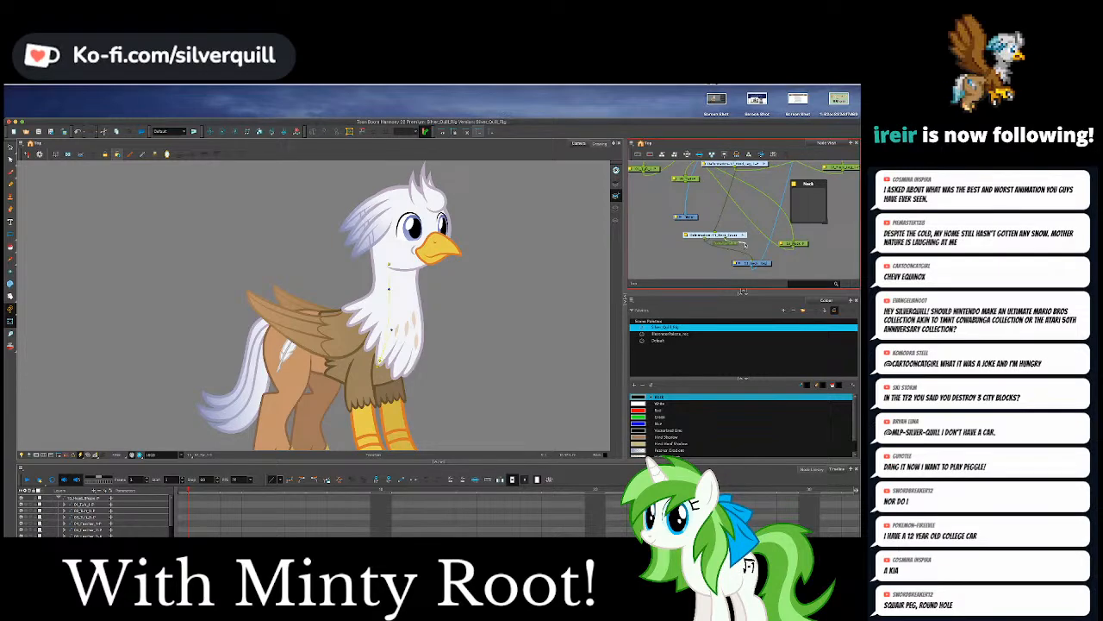
{"action": "scroll", "coordinate": [734, 176], "scroll_direction": "up", "scroll_amount": 3}
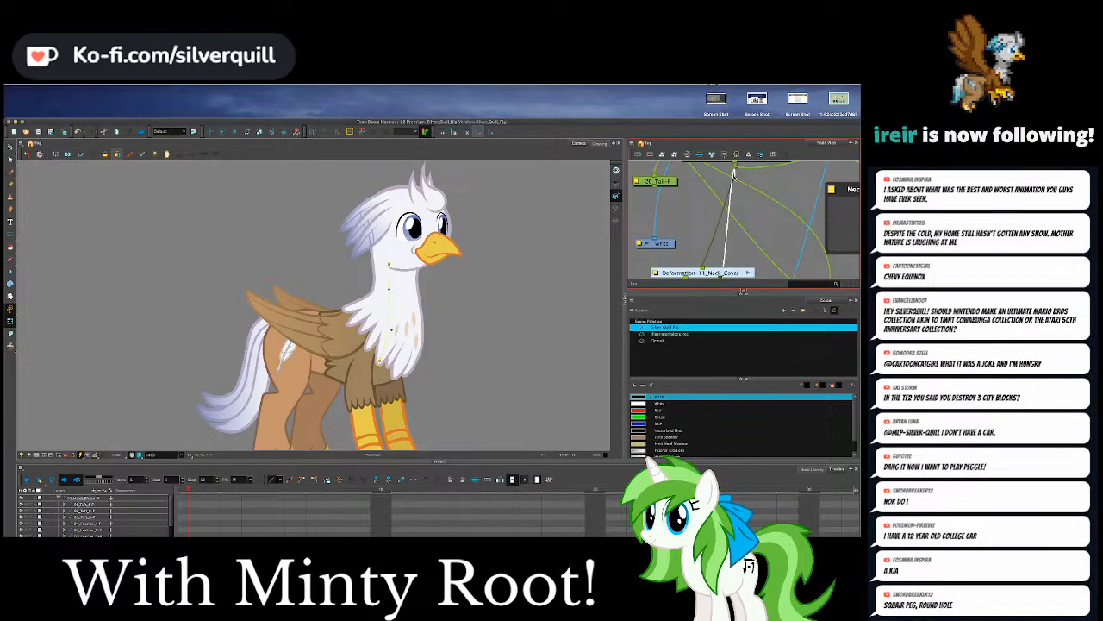
{"action": "scroll", "coordinate": [734, 176], "scroll_direction": "down", "scroll_amount": 3}
{"action": "scroll", "coordinate": [733, 198], "scroll_direction": "down", "scroll_amount": 5}
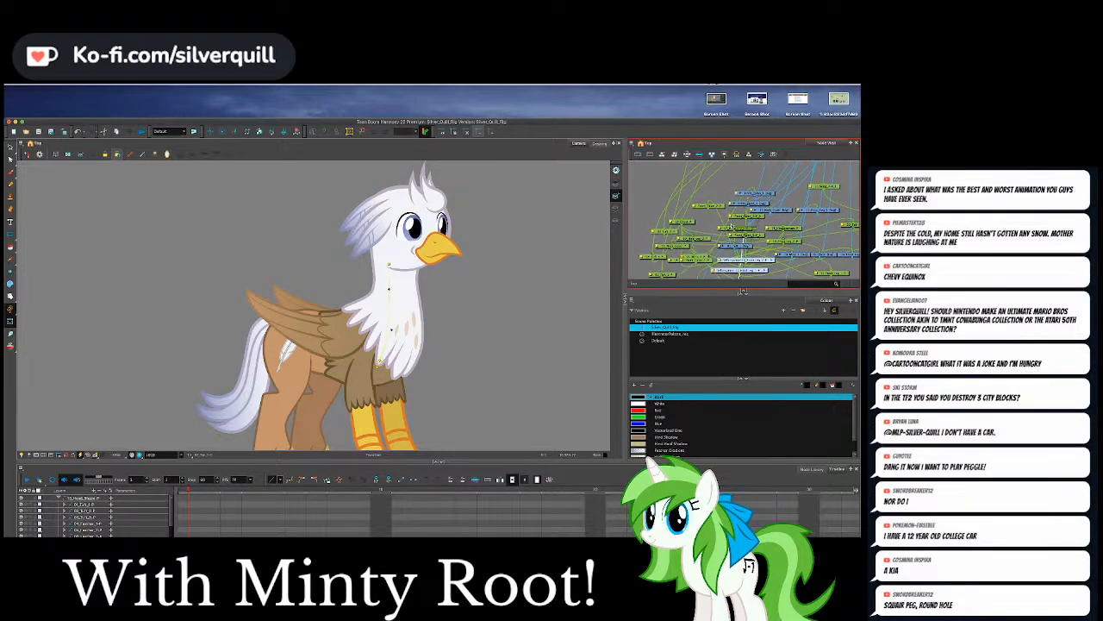
{"action": "scroll", "coordinate": [730, 227], "scroll_direction": "up", "scroll_amount": 5}
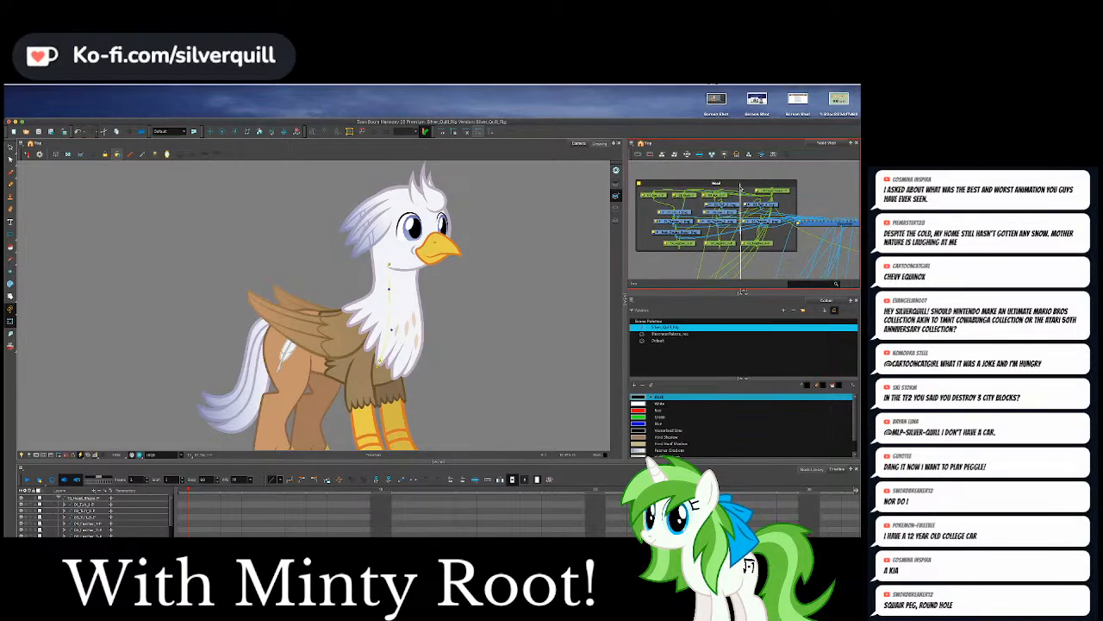
{"action": "left_click", "coordinate": [739, 188]}
{"action": "scroll", "coordinate": [723, 240], "scroll_direction": "down", "scroll_amount": 2}
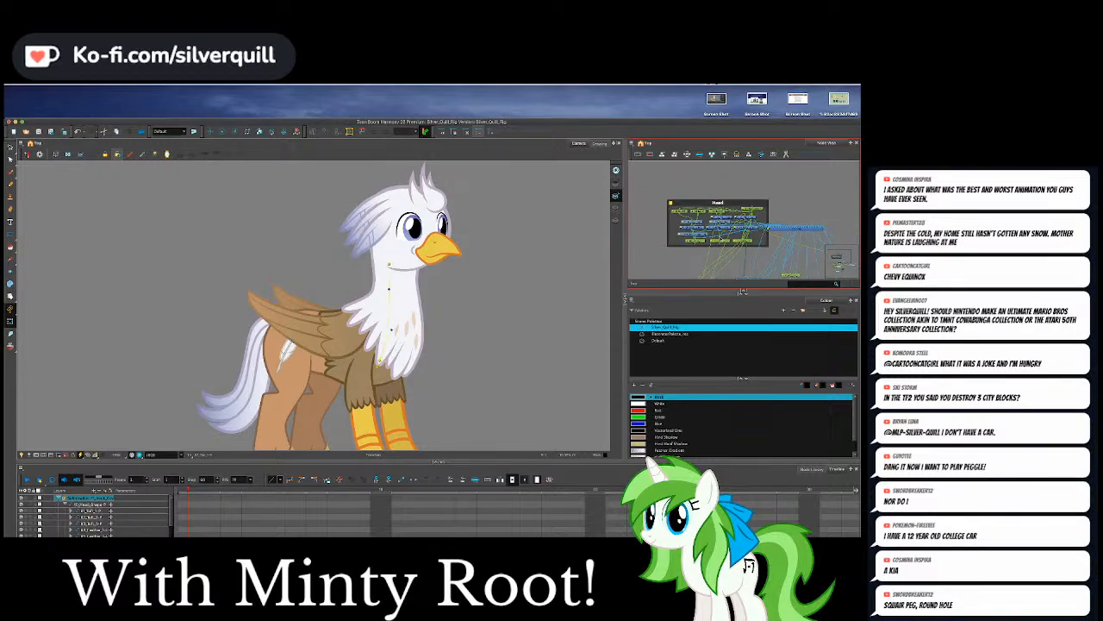
Test the new connection by pulling the neck deformer's upper control point forward, and restore the pose.
{"action": "scroll", "coordinate": [746, 226], "scroll_direction": "up", "scroll_amount": 2}
{"action": "left_click_drag", "start_coordinate": [746, 207], "coordinate": [749, 155]}
{"action": "left_click_drag", "start_coordinate": [746, 262], "coordinate": [749, 223]}
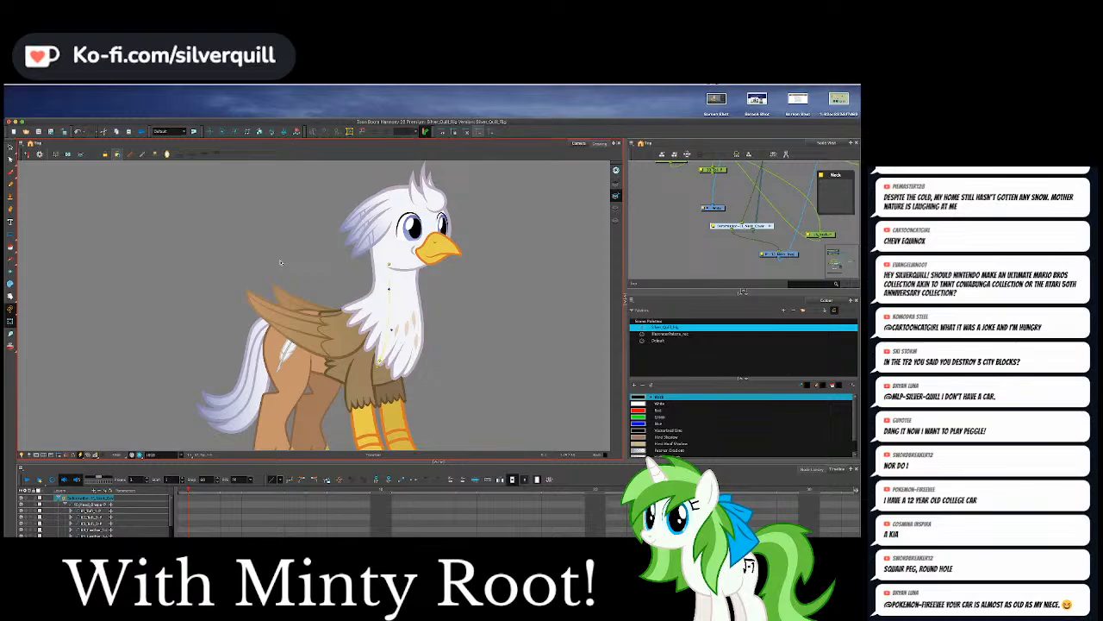
{"action": "left_click_drag", "start_coordinate": [389, 264], "coordinate": [487, 257]}
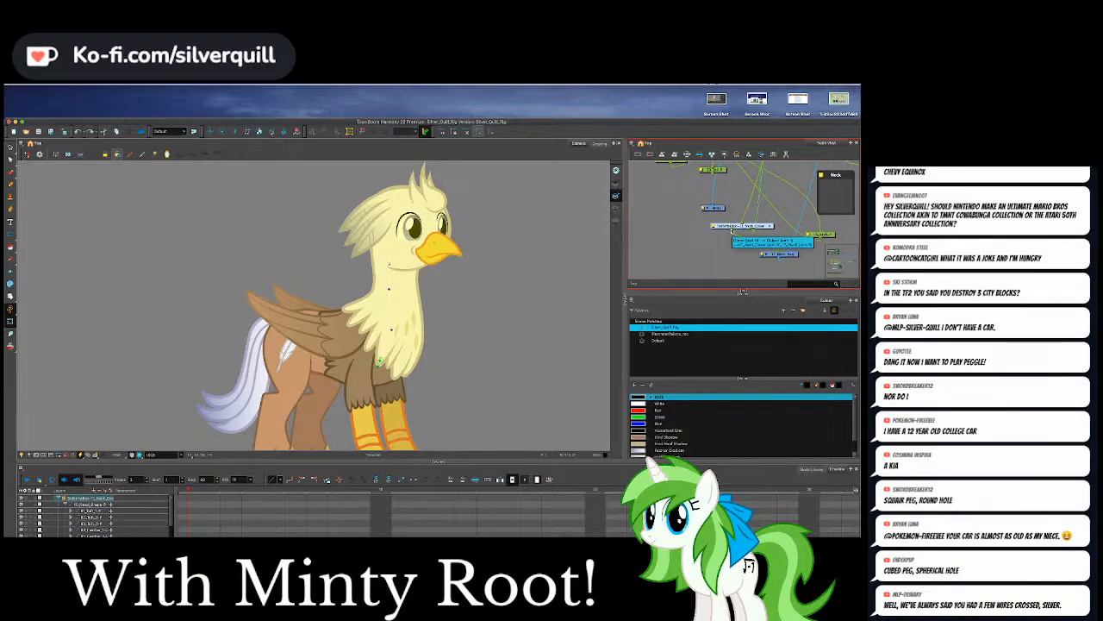
Try reconnecting the head peg from the neck deformation group, pull the neck's upper control point forward, and undo both changes.
{"action": "left_click_drag", "start_coordinate": [732, 230], "coordinate": [798, 195]}
{"action": "scroll", "coordinate": [665, 232], "scroll_direction": "up", "scroll_amount": 3}
{"action": "scroll", "coordinate": [665, 232], "scroll_direction": "down", "scroll_amount": 5}
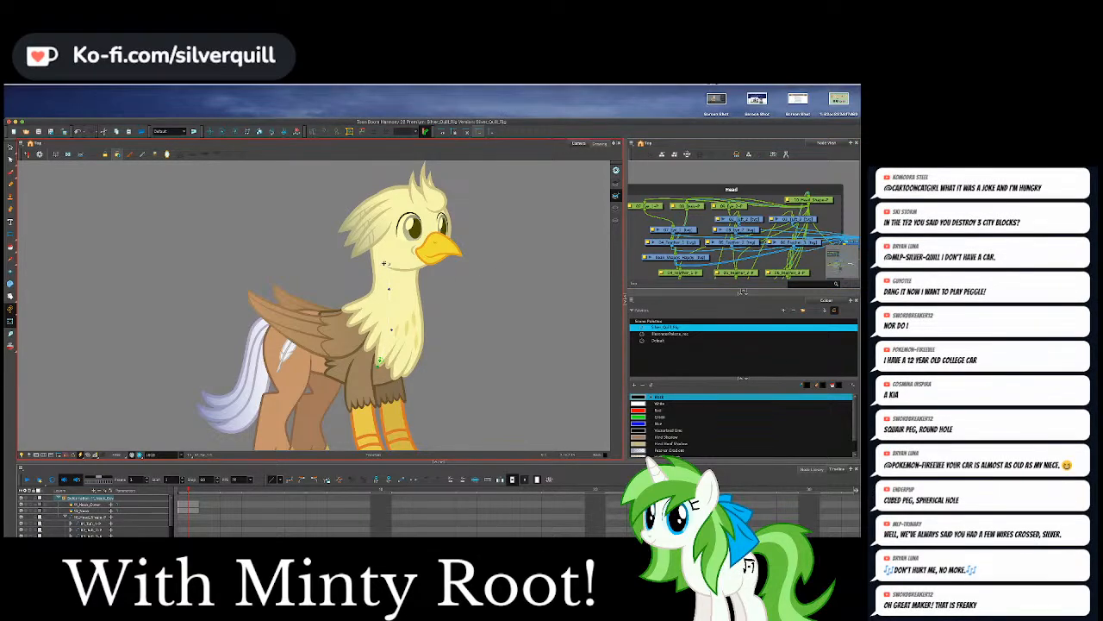
{"action": "left_click_drag", "start_coordinate": [384, 263], "coordinate": [437, 268]}
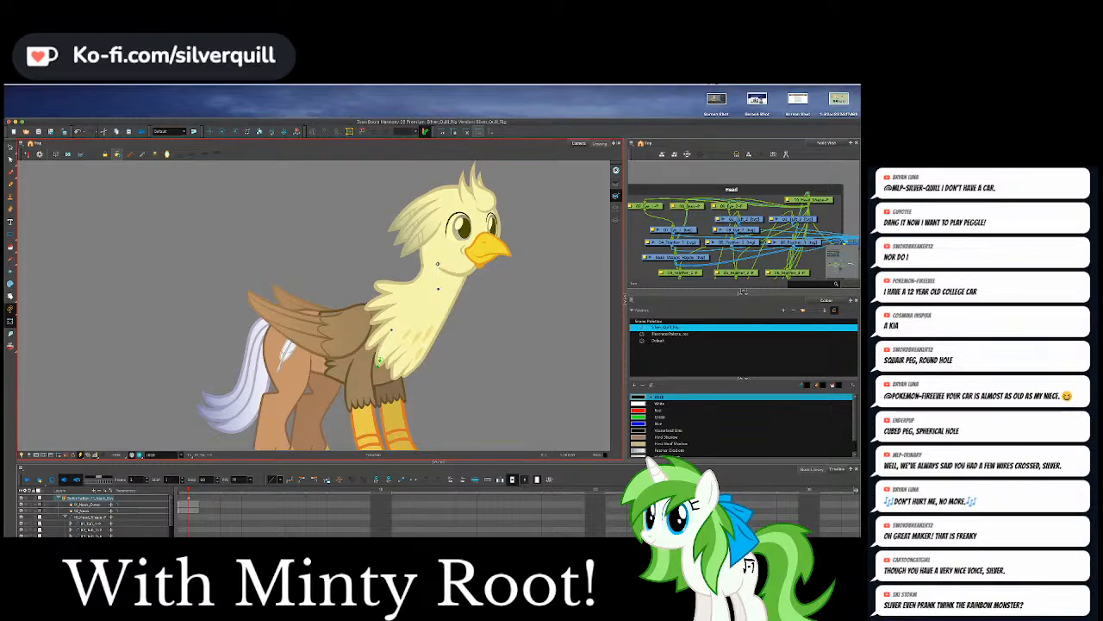
{"action": "key", "text": "super+z"}
{"action": "left_click", "coordinate": [737, 178]}
{"action": "key", "text": "super+z"}
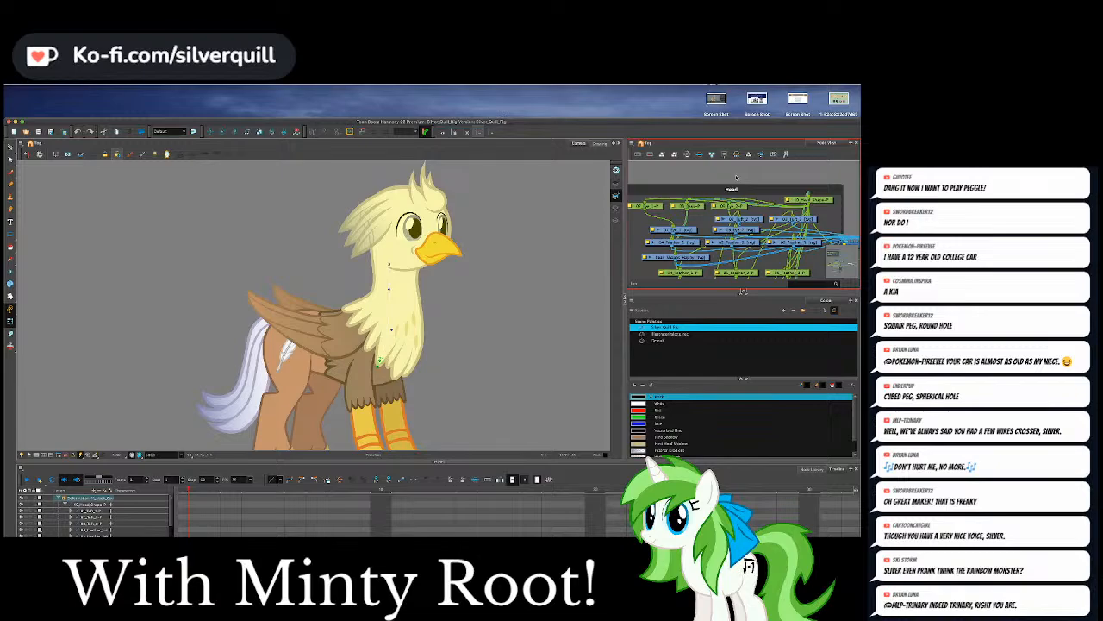
Repeat the neck bend test with the upper control point, restore the pose, and check the neck deformation group's connection.
{"action": "left_click", "coordinate": [390, 263]}
{"action": "left_click_drag", "start_coordinate": [388, 264], "coordinate": [429, 265]}
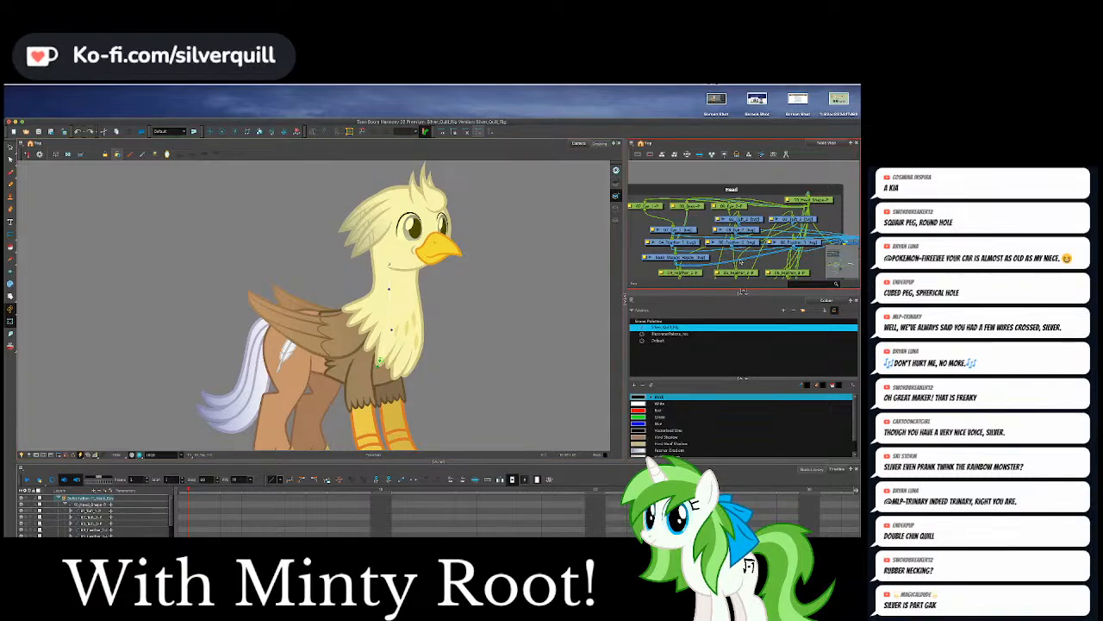
{"action": "scroll", "coordinate": [740, 258], "scroll_direction": "up", "scroll_amount": 5}
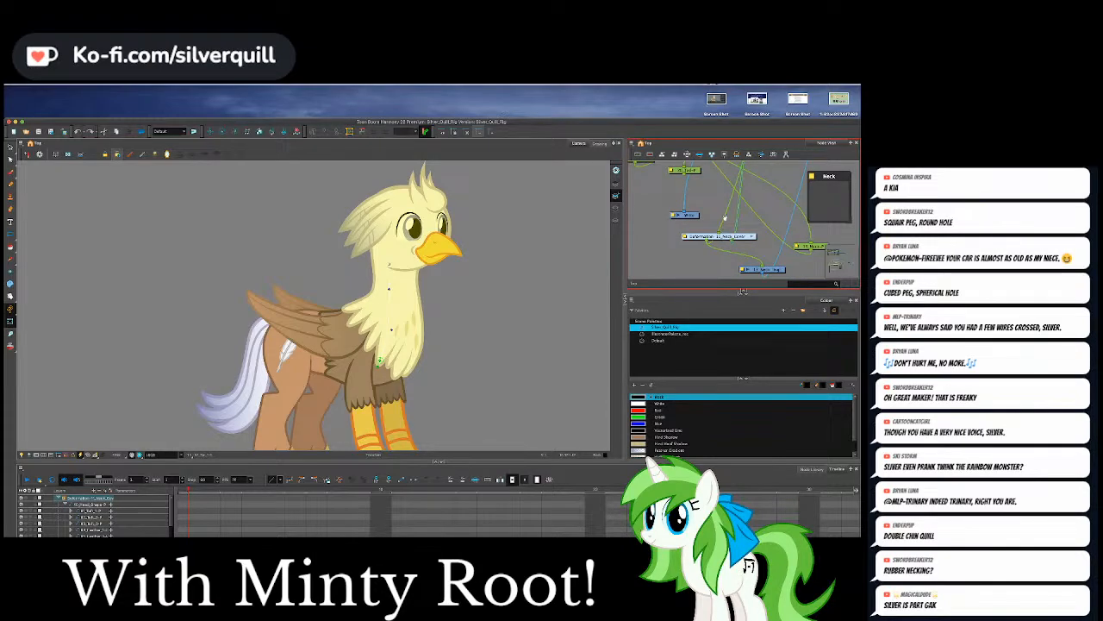
{"action": "left_click", "coordinate": [715, 240]}
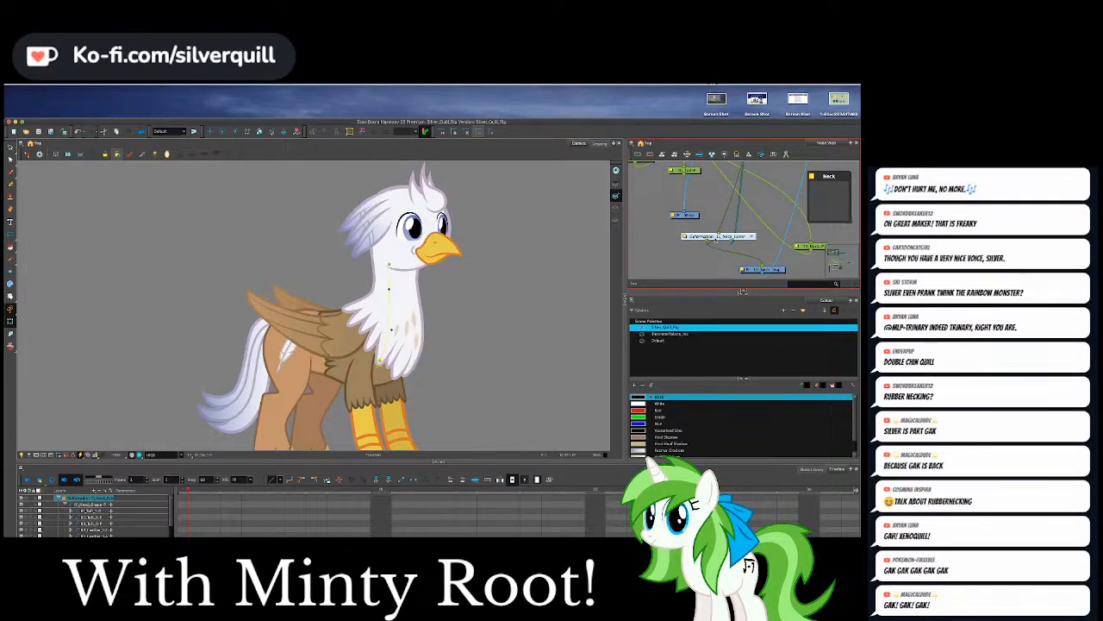
Test how the neck and head react to moving the control point at the neck's base, and undo each test pose.
{"action": "left_click", "coordinate": [468, 301]}
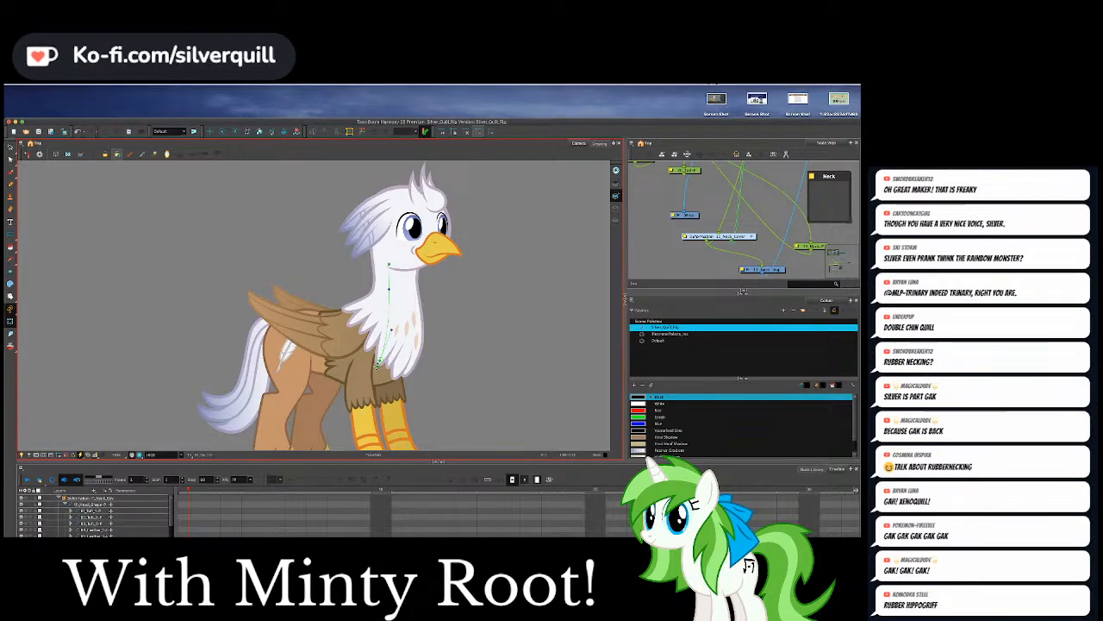
{"action": "left_click_drag", "start_coordinate": [380, 361], "coordinate": [379, 362]}
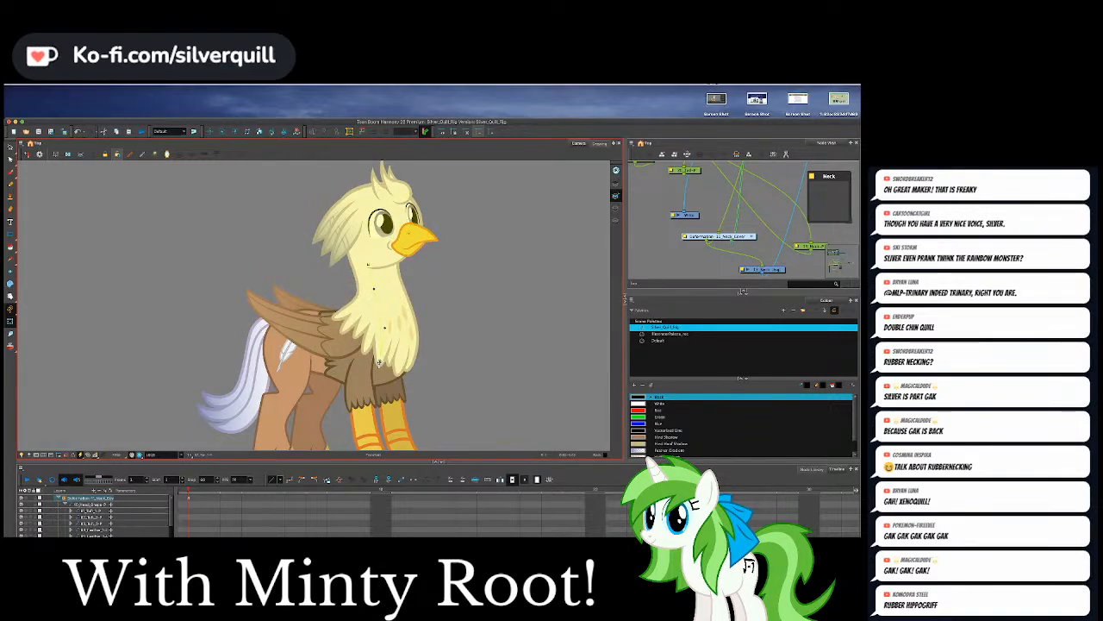
{"action": "key", "text": "super+z"}
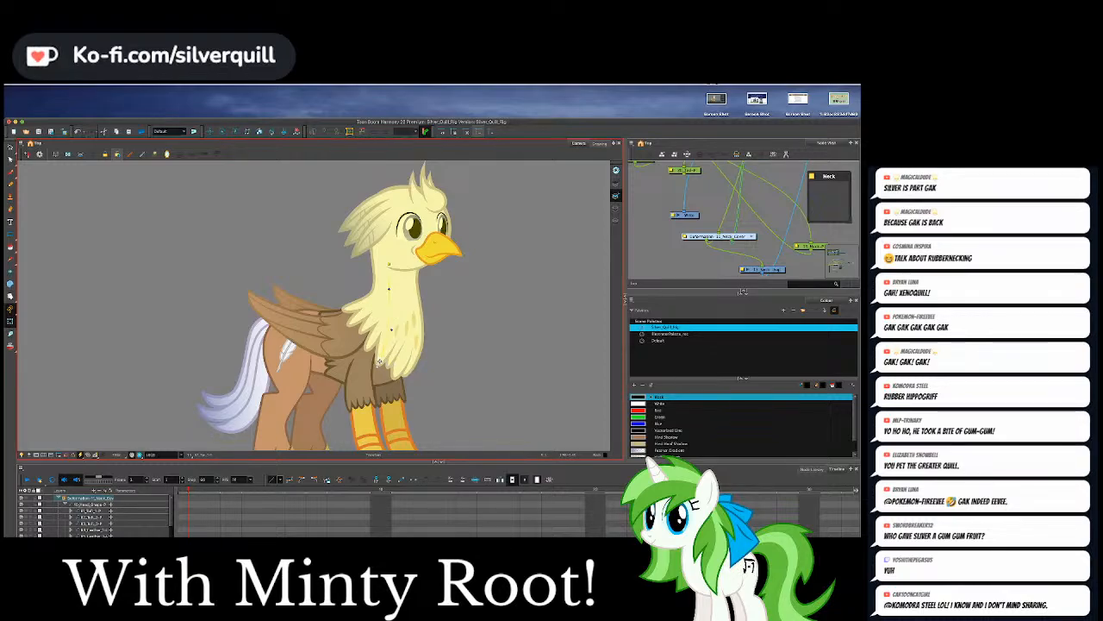
{"action": "left_click_drag", "start_coordinate": [380, 362], "coordinate": [493, 365]}
{"action": "key", "text": "ctrl+z"}
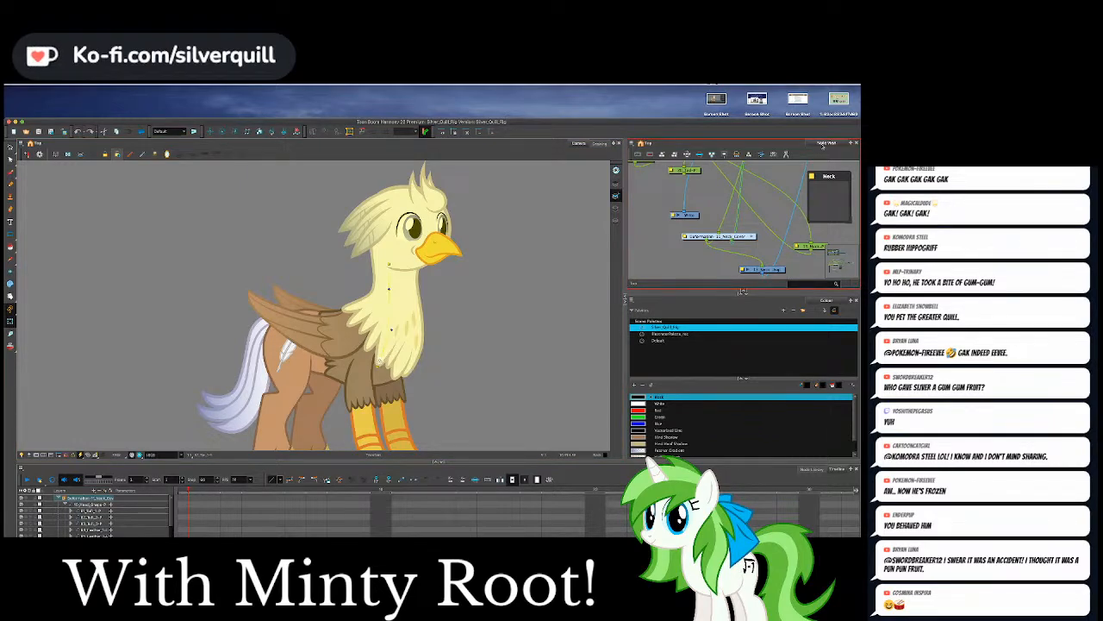
Detach the node view and dock it between the tool properties and the colour palettes.
{"action": "left_click_drag", "start_coordinate": [741, 124], "coordinate": [741, 107]}
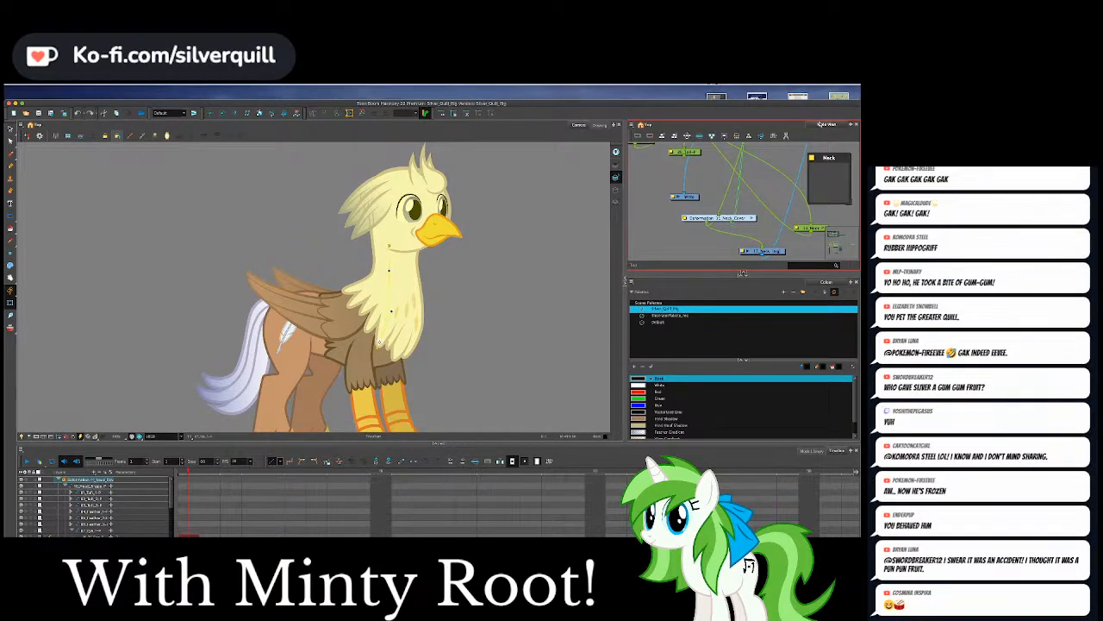
{"action": "left_click_drag", "start_coordinate": [820, 124], "coordinate": [514, 194]}
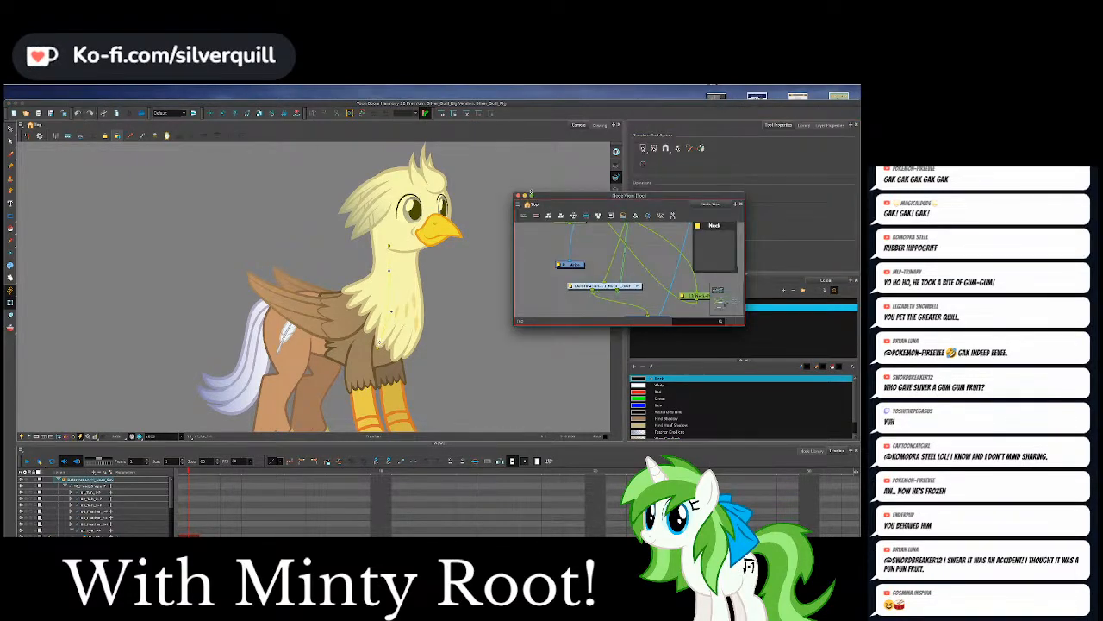
{"action": "left_click_drag", "start_coordinate": [704, 205], "coordinate": [796, 266]}
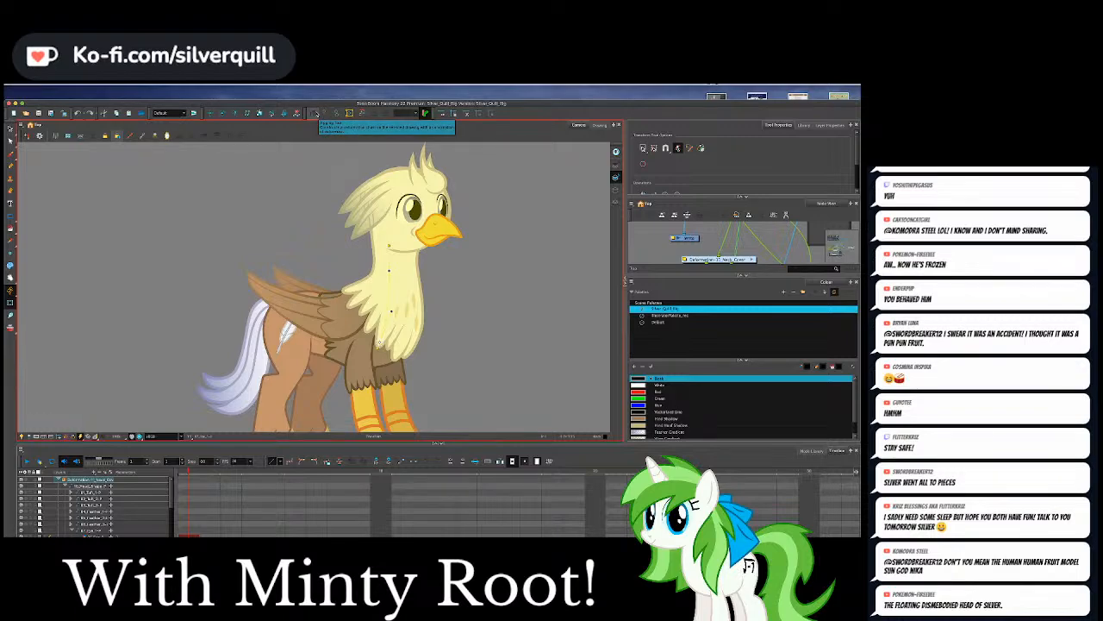
Extend the neck's deformation chain with the Rigging tool, adding a curved segment between the neck's base and the feather mark on the hip.
{"action": "left_click", "coordinate": [314, 113]}
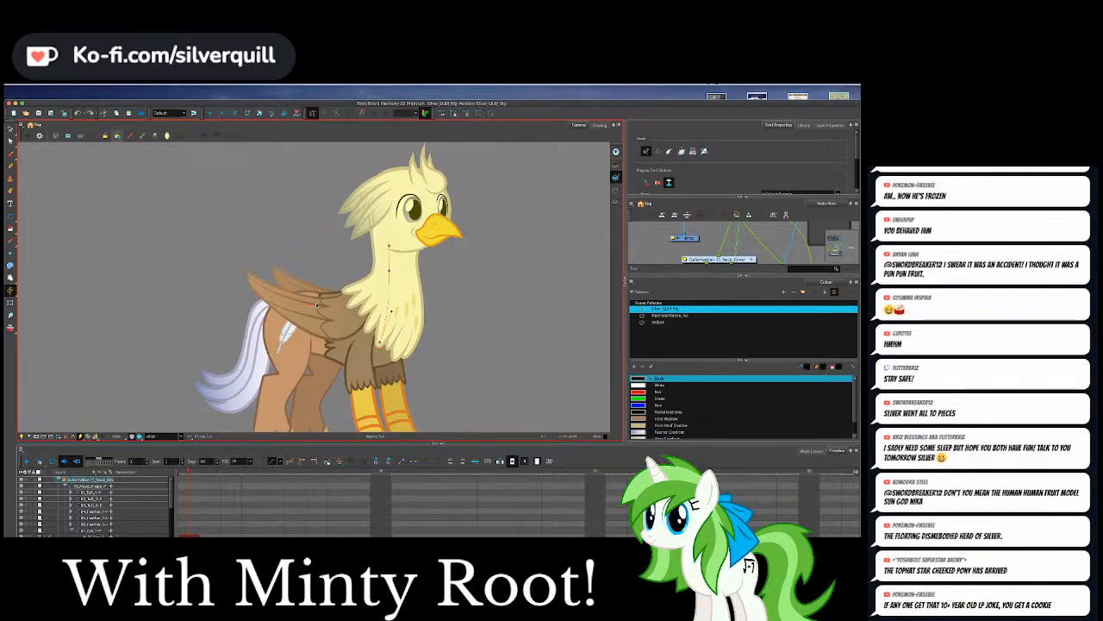
{"action": "key", "text": "ctrl+z"}
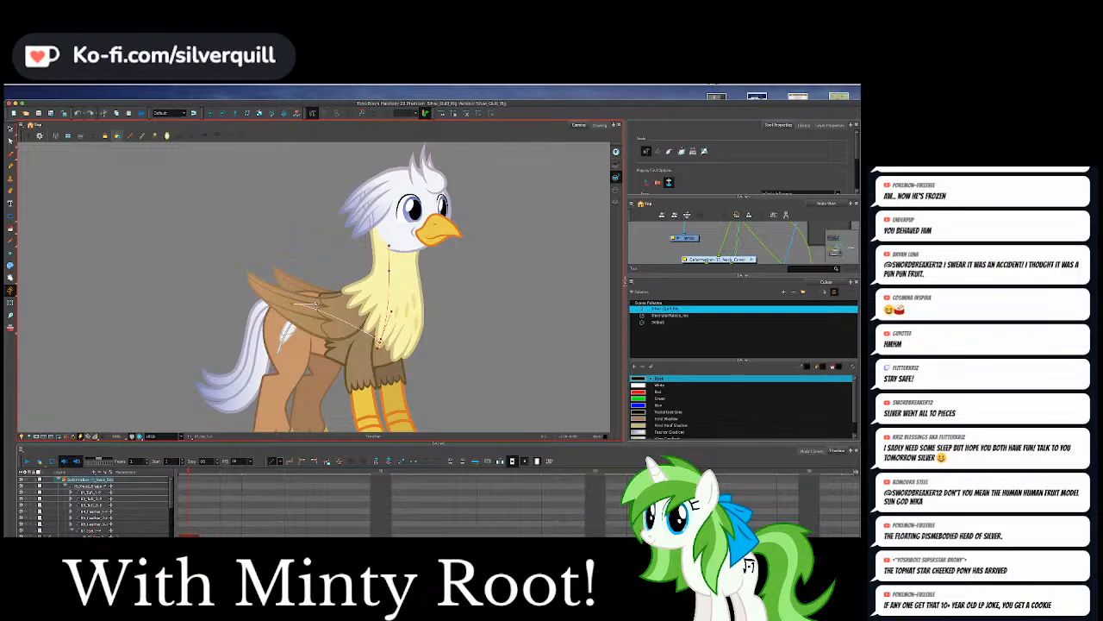
{"action": "key", "text": "ctrl+shift+z"}
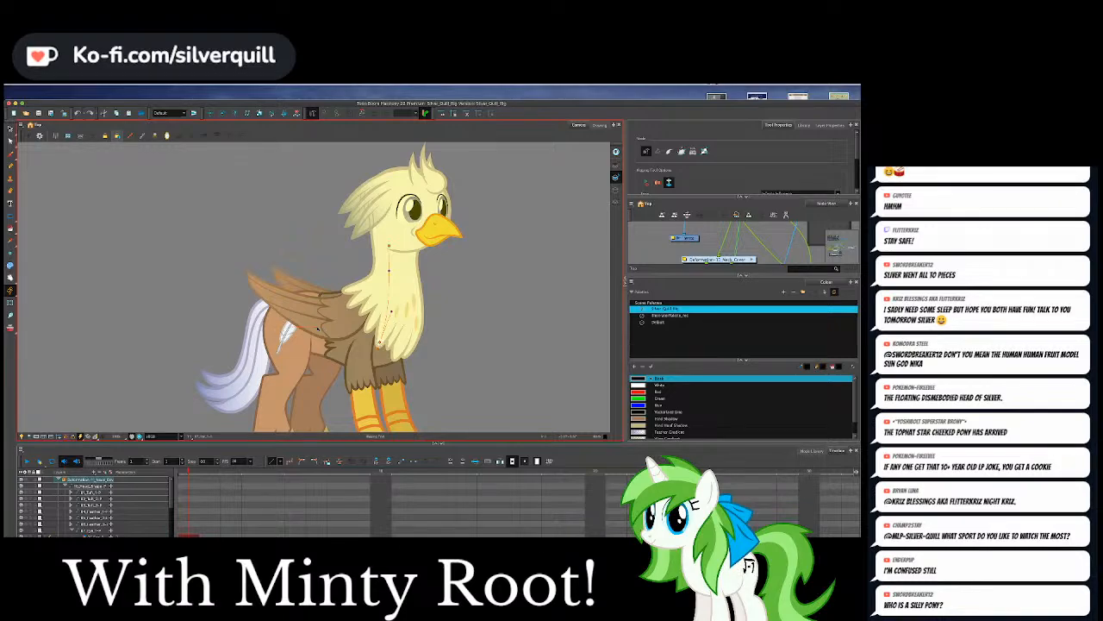
{"action": "left_click", "coordinate": [318, 328]}
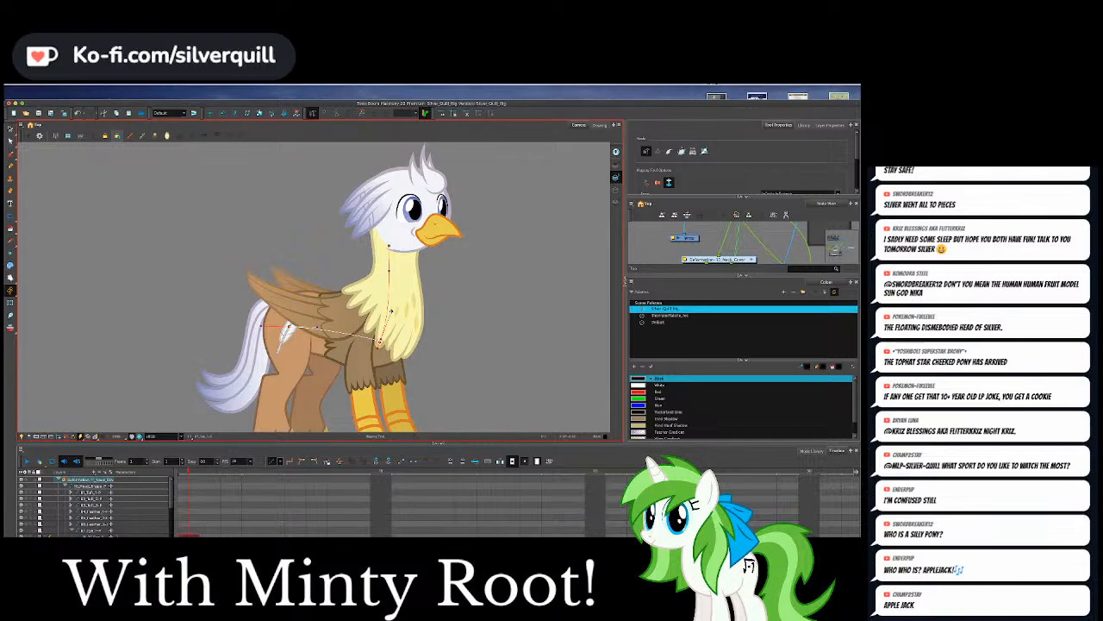
Reshape the new body segment with its curve handles so it runs almost straight between the hip and the neck's base.
{"action": "scroll", "coordinate": [390, 311], "scroll_direction": "up", "scroll_amount": 3}
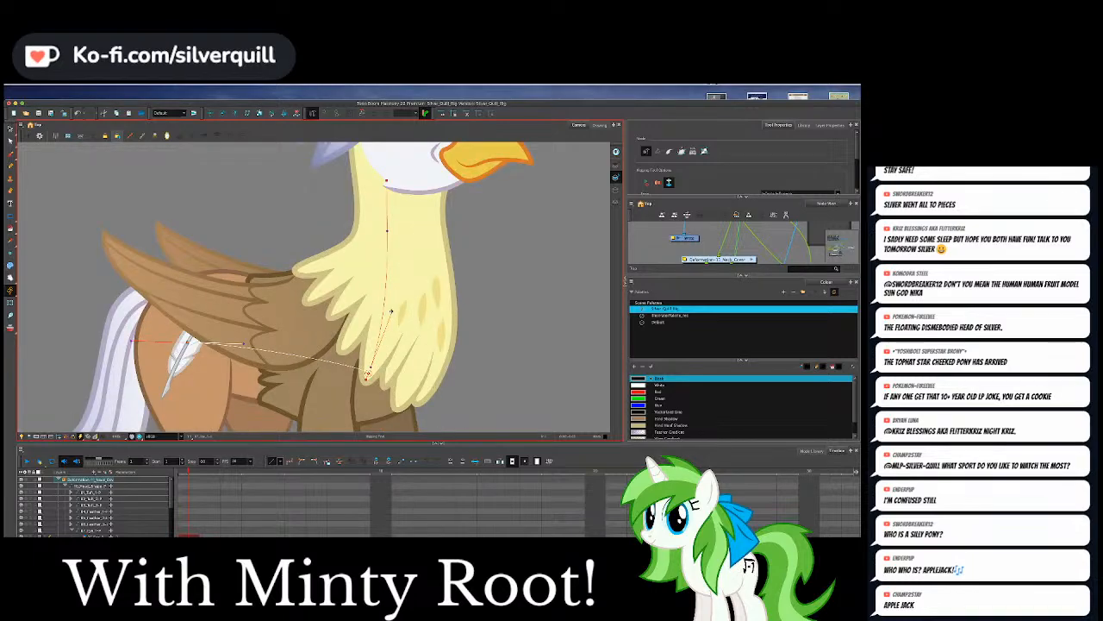
{"action": "scroll", "coordinate": [391, 310], "scroll_direction": "up", "scroll_amount": 2}
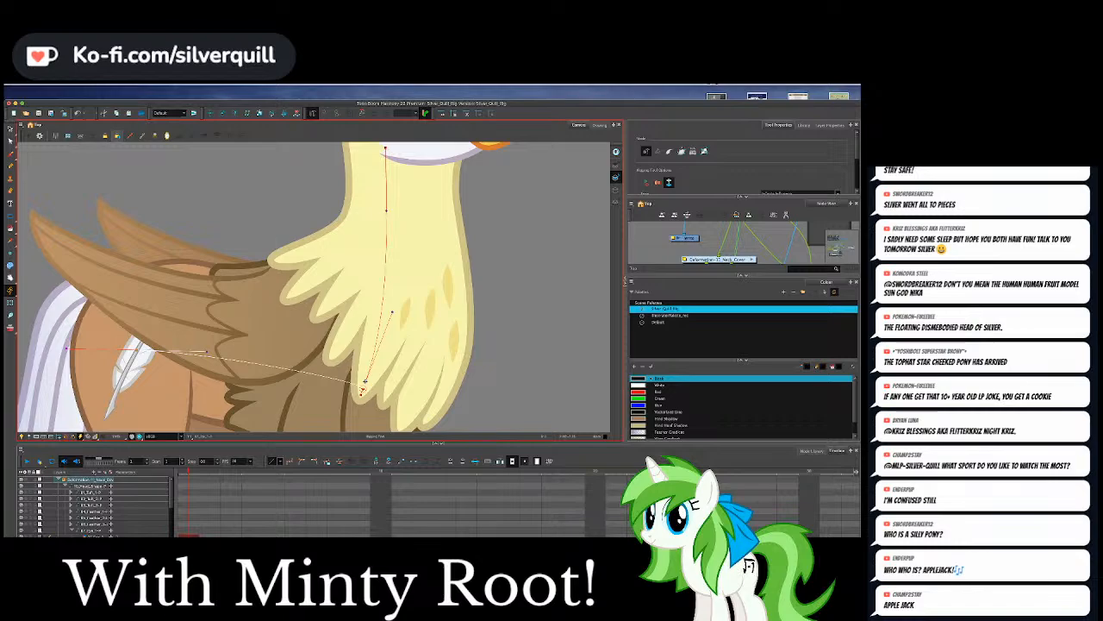
{"action": "left_click_drag", "start_coordinate": [367, 383], "coordinate": [291, 349]}
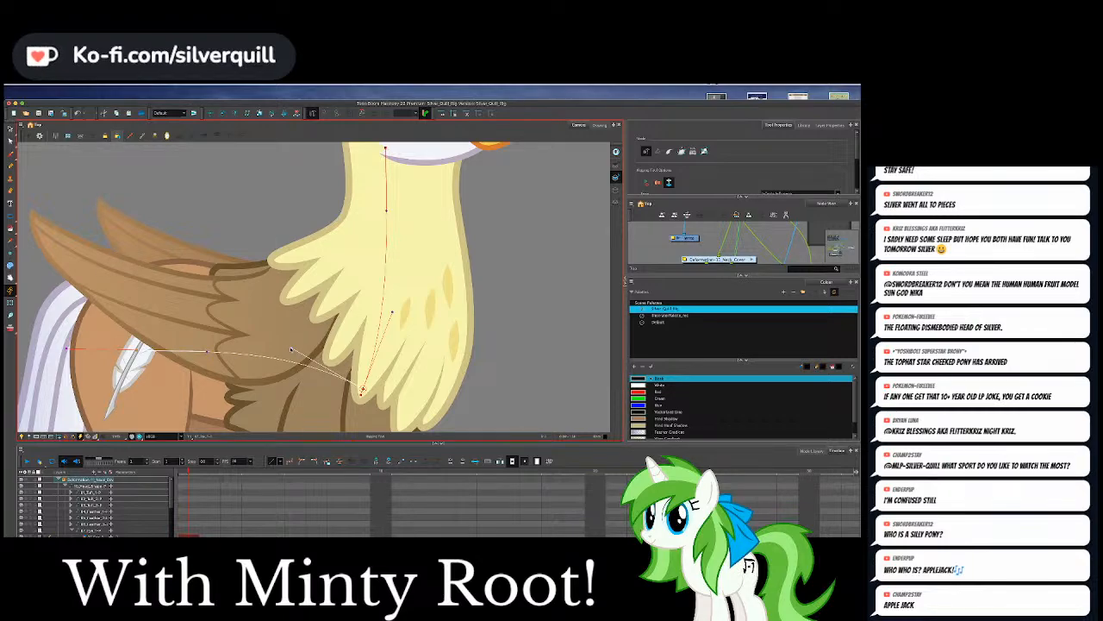
{"action": "left_click_drag", "start_coordinate": [291, 349], "coordinate": [365, 352]}
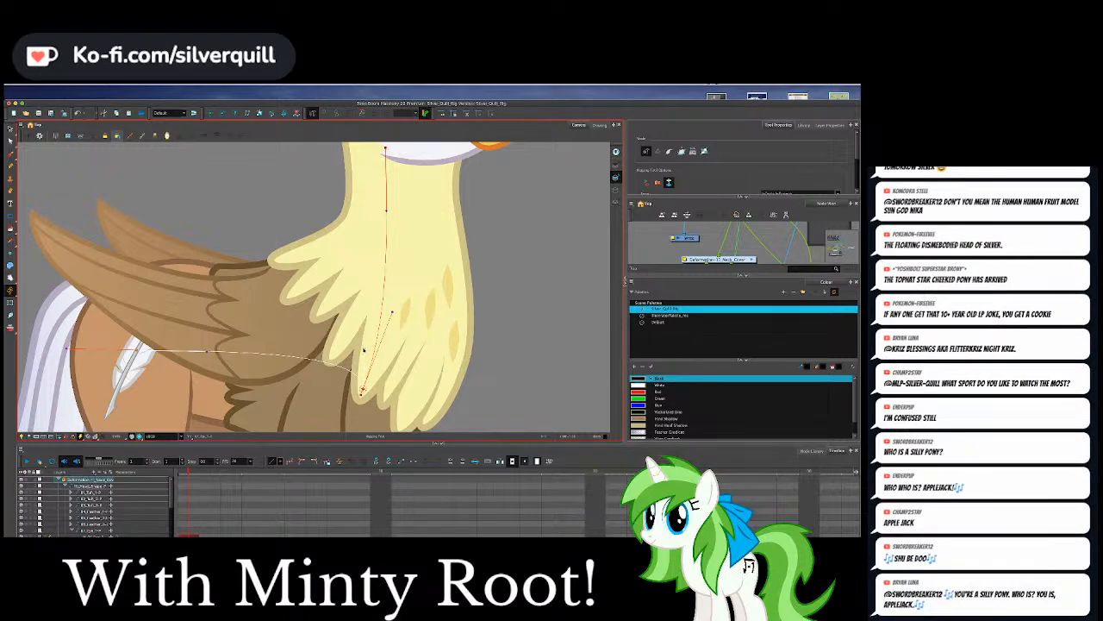
{"action": "left_click_drag", "start_coordinate": [363, 349], "coordinate": [236, 367]}
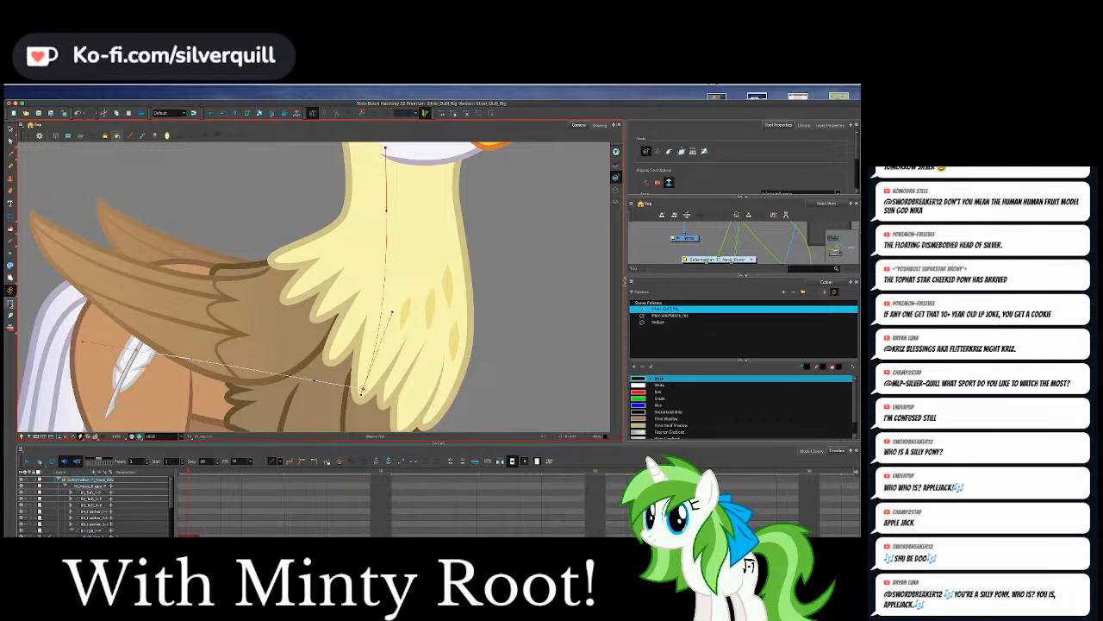
Switch to the Transform tool, enlarge the node view and open the Deformation-01_Neck_Cover group.
{"action": "key", "text": "shift+t"}
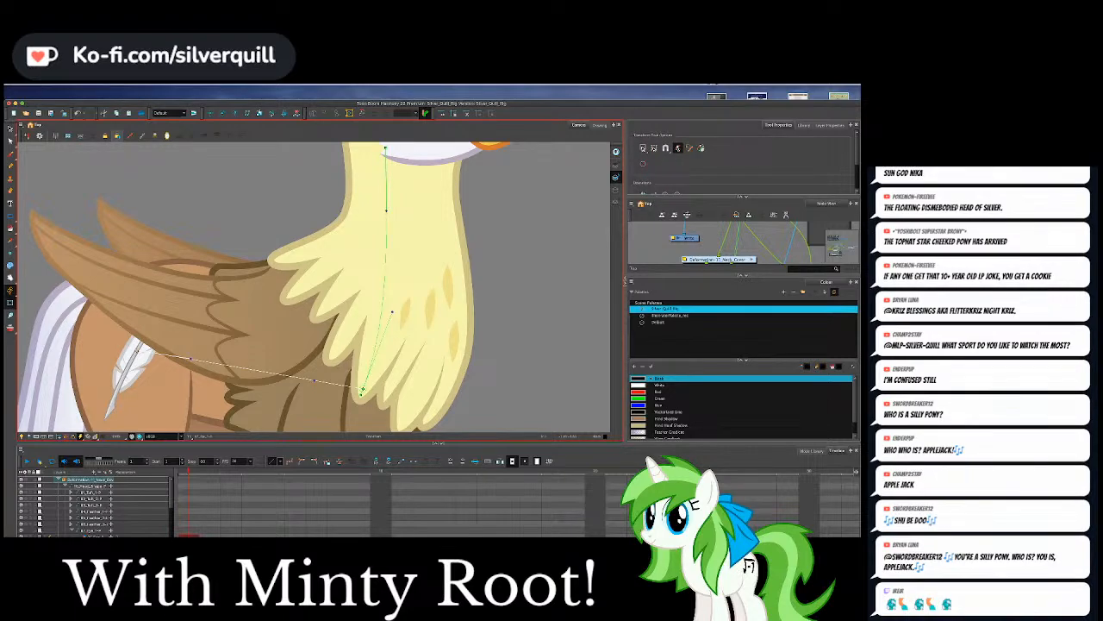
{"action": "left_click", "coordinate": [709, 172]}
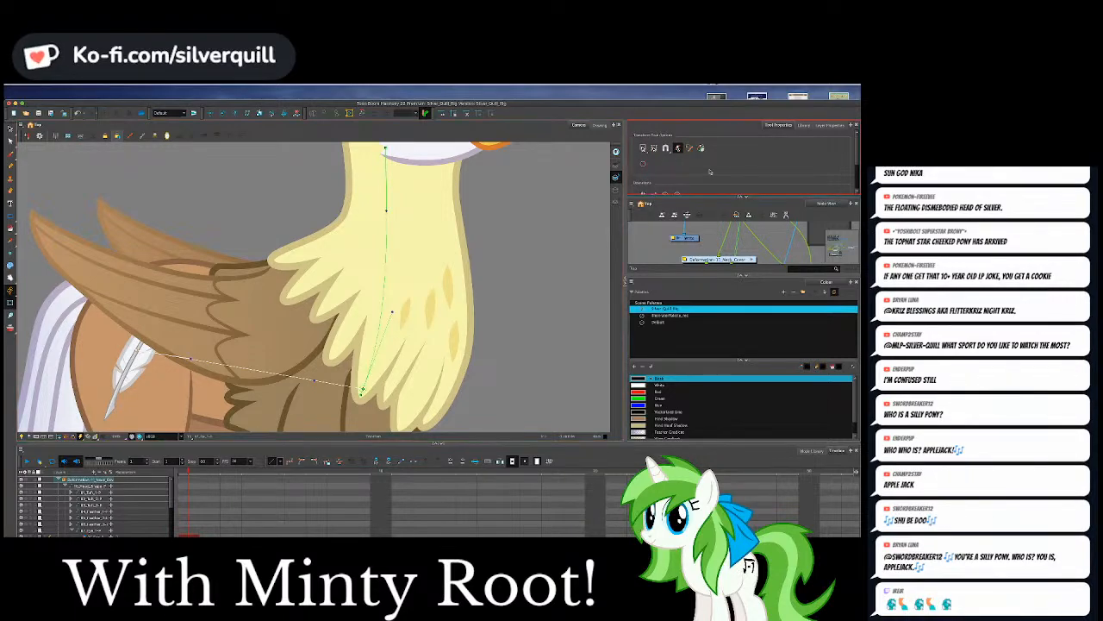
{"action": "left_click", "coordinate": [720, 253]}
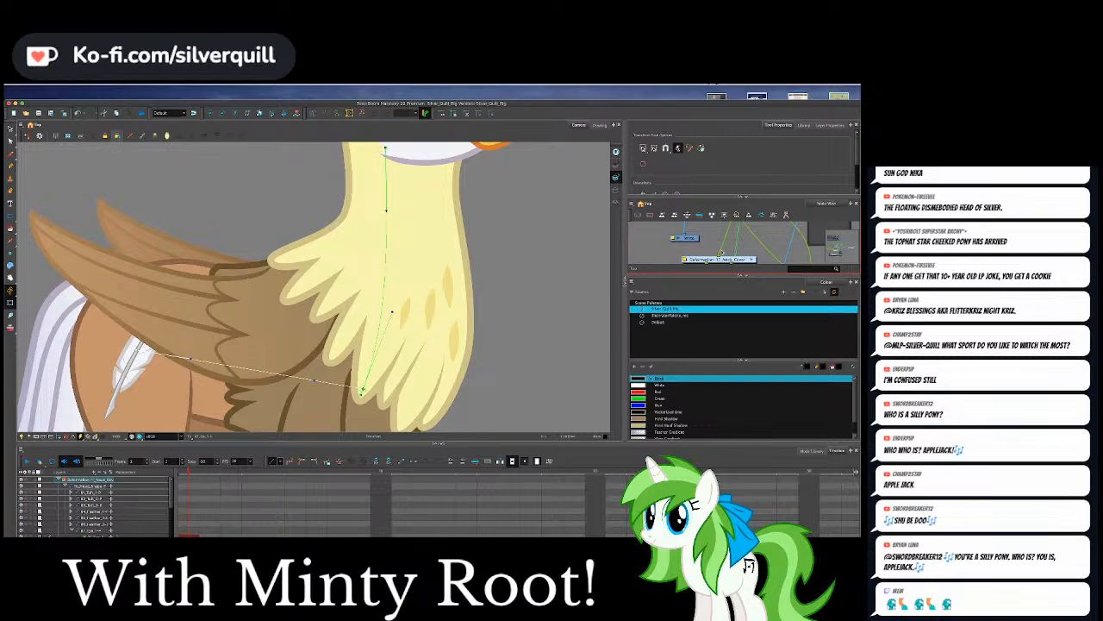
{"action": "left_click", "coordinate": [722, 253]}
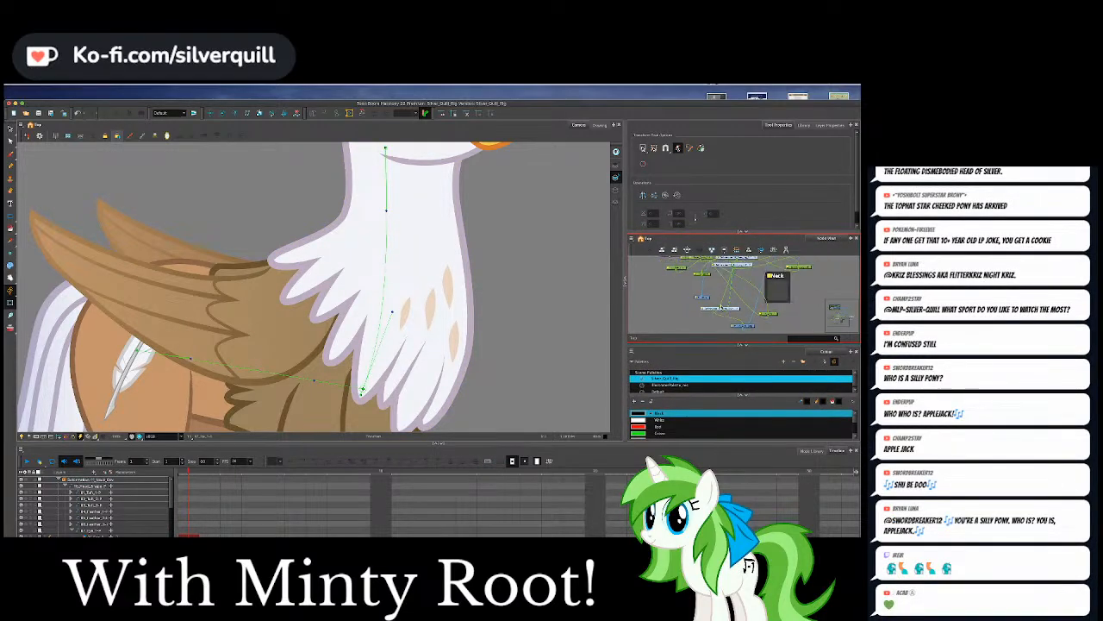
{"action": "scroll", "coordinate": [721, 306], "scroll_direction": "up", "scroll_amount": 2}
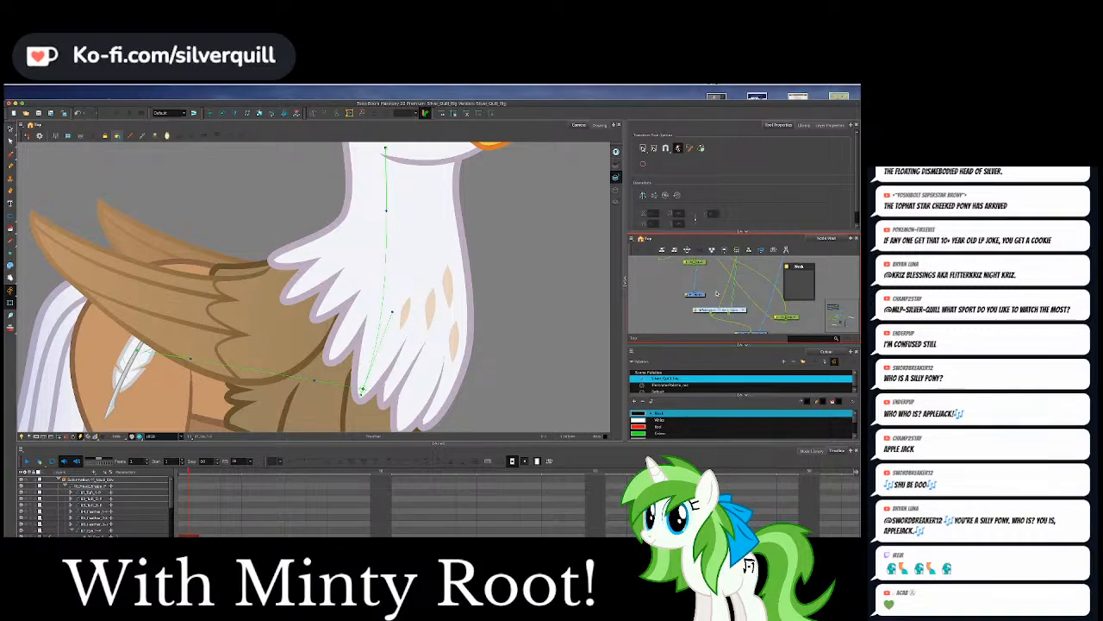
{"action": "scroll", "coordinate": [730, 291], "scroll_direction": "down", "scroll_amount": 2}
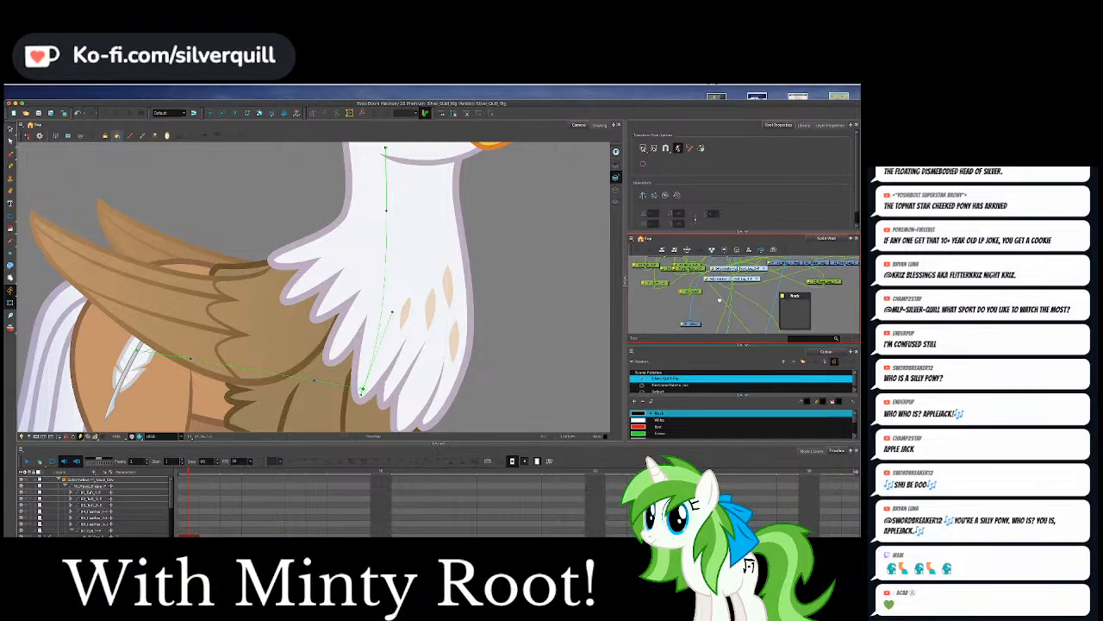
{"action": "scroll", "coordinate": [720, 299], "scroll_direction": "down", "scroll_amount": 2}
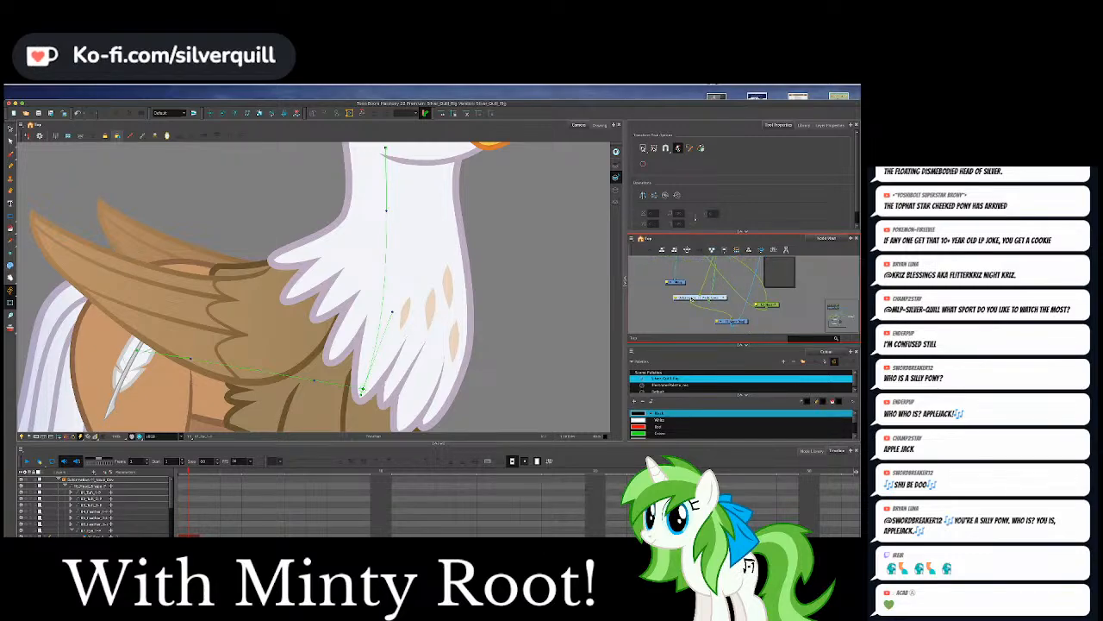
{"action": "scroll", "coordinate": [741, 293], "scroll_direction": "left", "scroll_amount": 2}
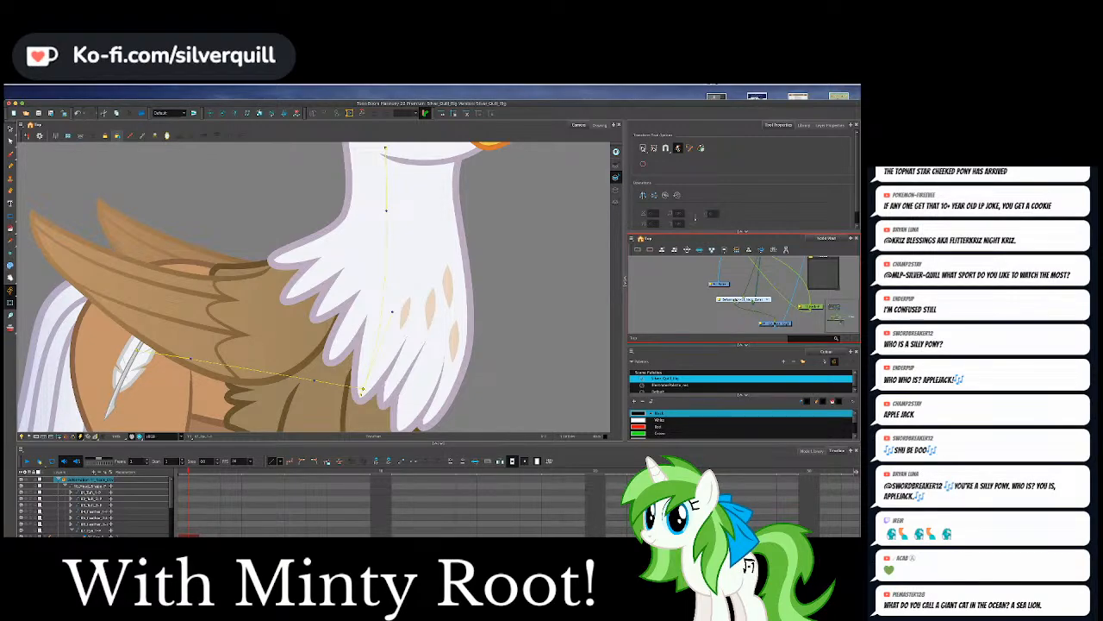
{"action": "right_click", "coordinate": [732, 298]}
{"action": "left_click", "coordinate": [771, 346]}
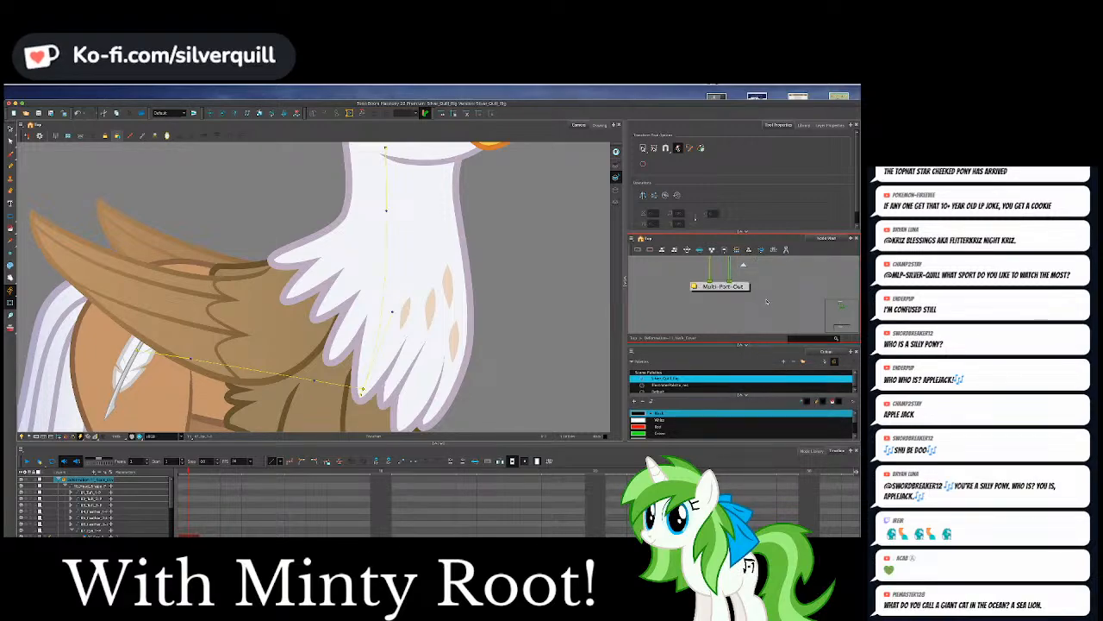
Spread out the group's nodes, lowering the deformation composite and setting the two curve nodes and the kinematic output apart.
{"action": "scroll", "coordinate": [766, 301], "scroll_direction": "up", "scroll_amount": 1}
{"action": "scroll", "coordinate": [766, 301], "scroll_direction": "down", "scroll_amount": 1}
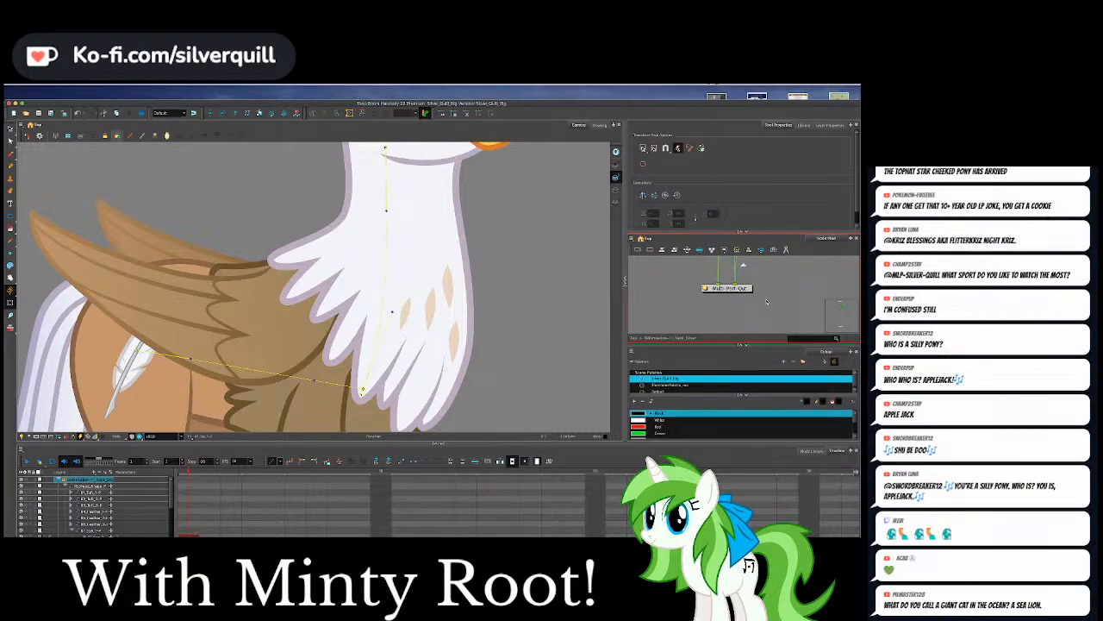
{"action": "scroll", "coordinate": [767, 302], "scroll_direction": "down", "scroll_amount": 1}
{"action": "scroll", "coordinate": [775, 289], "scroll_direction": "down", "scroll_amount": 1}
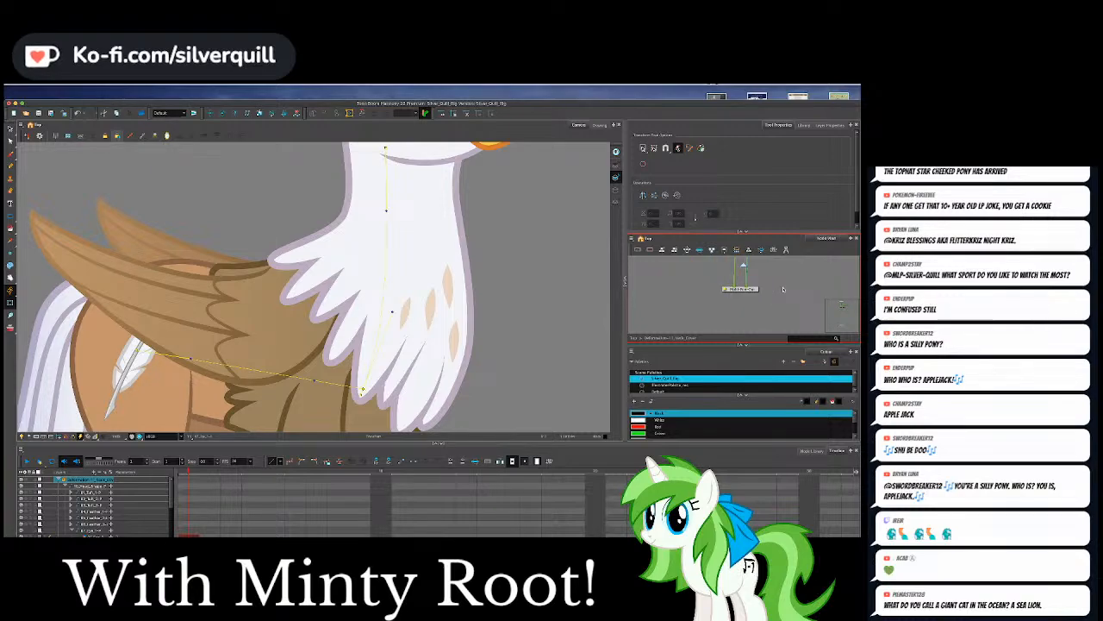
{"action": "scroll", "coordinate": [759, 295], "scroll_direction": "up", "scroll_amount": 3}
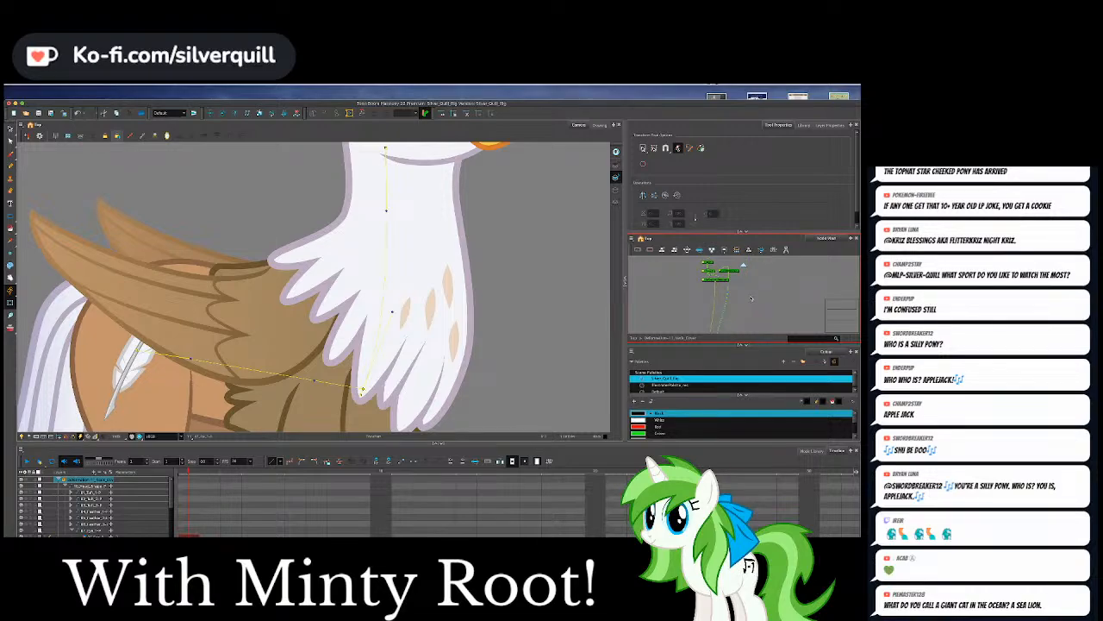
{"action": "scroll", "coordinate": [751, 299], "scroll_direction": "down", "scroll_amount": 1}
{"action": "scroll", "coordinate": [751, 299], "scroll_direction": "up", "scroll_amount": 2}
{"action": "left_click", "coordinate": [694, 303]}
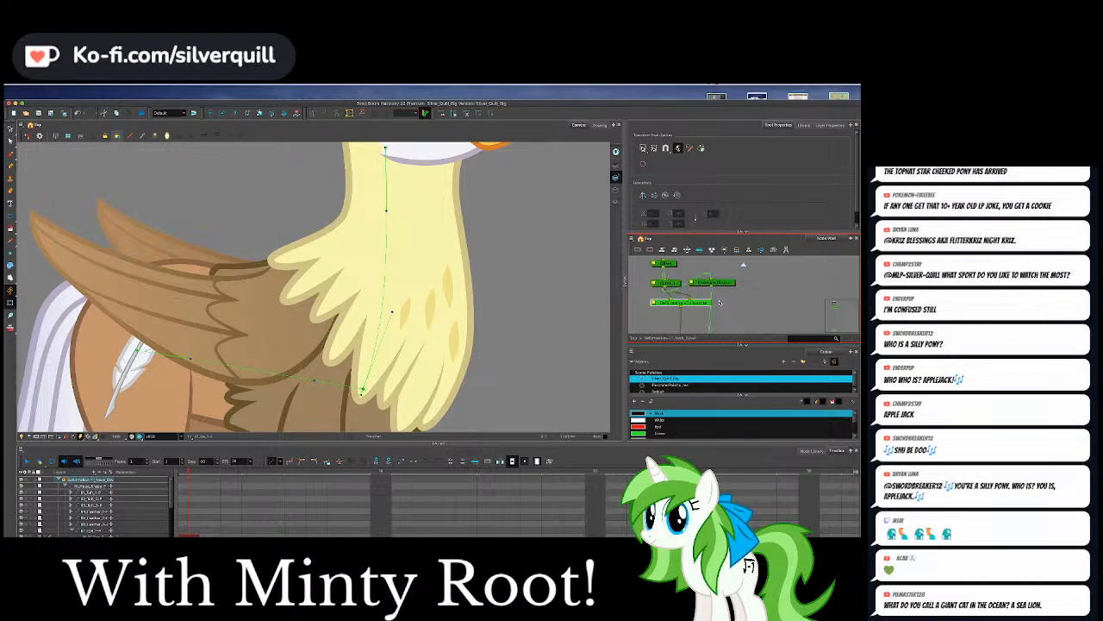
{"action": "left_click_drag", "start_coordinate": [696, 306], "coordinate": [679, 330]}
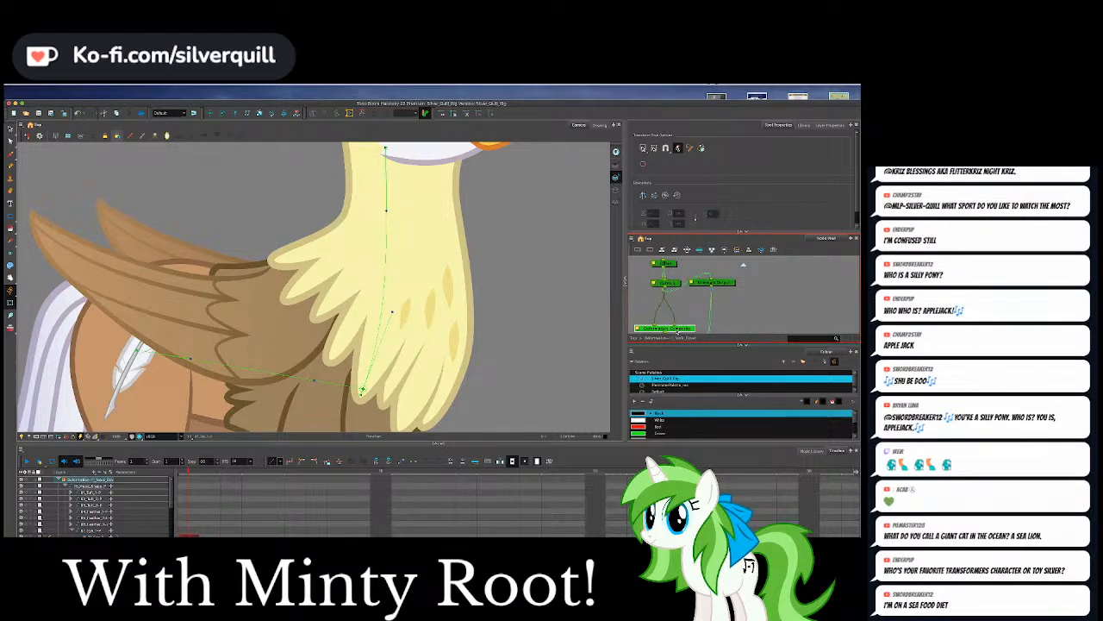
{"action": "left_click_drag", "start_coordinate": [670, 285], "coordinate": [647, 287]}
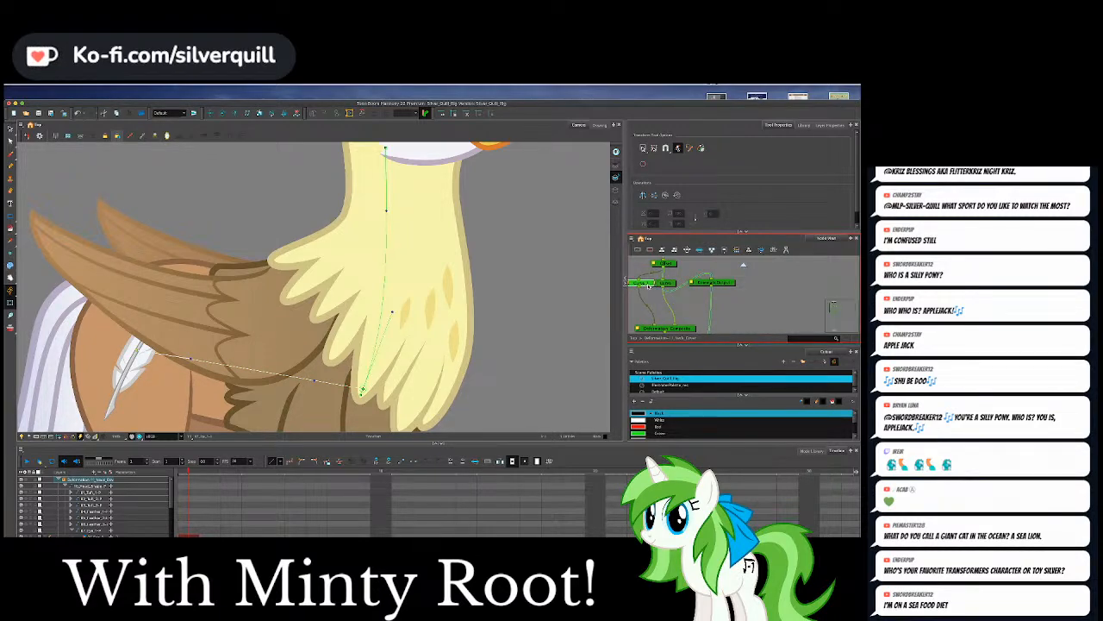
{"action": "left_click_drag", "start_coordinate": [648, 287], "coordinate": [714, 288]}
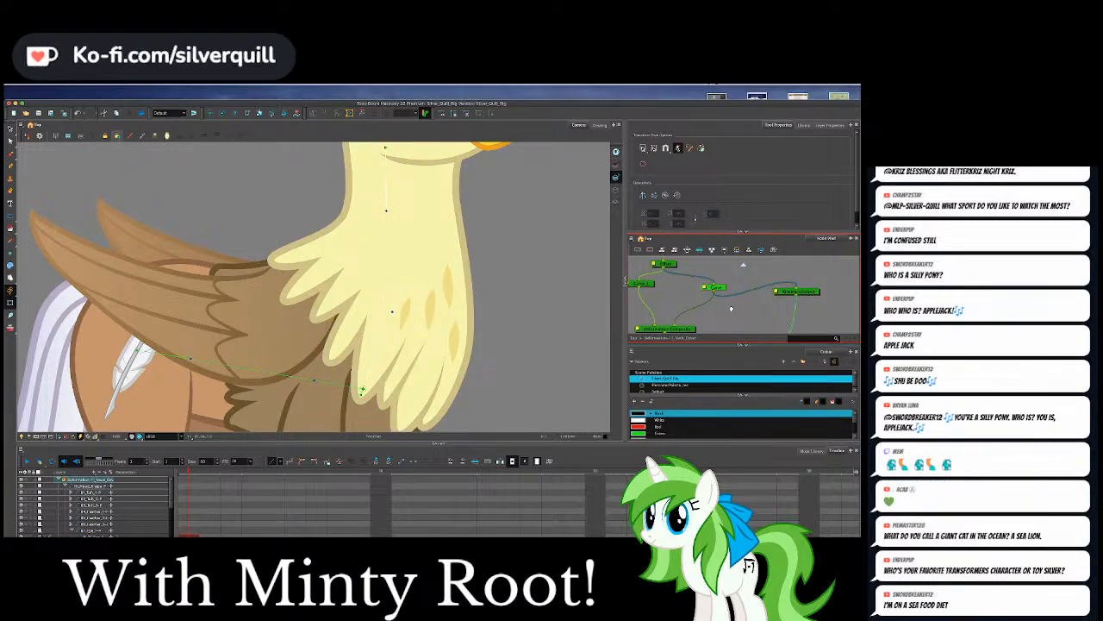
{"action": "left_click_drag", "start_coordinate": [731, 308], "coordinate": [752, 301]}
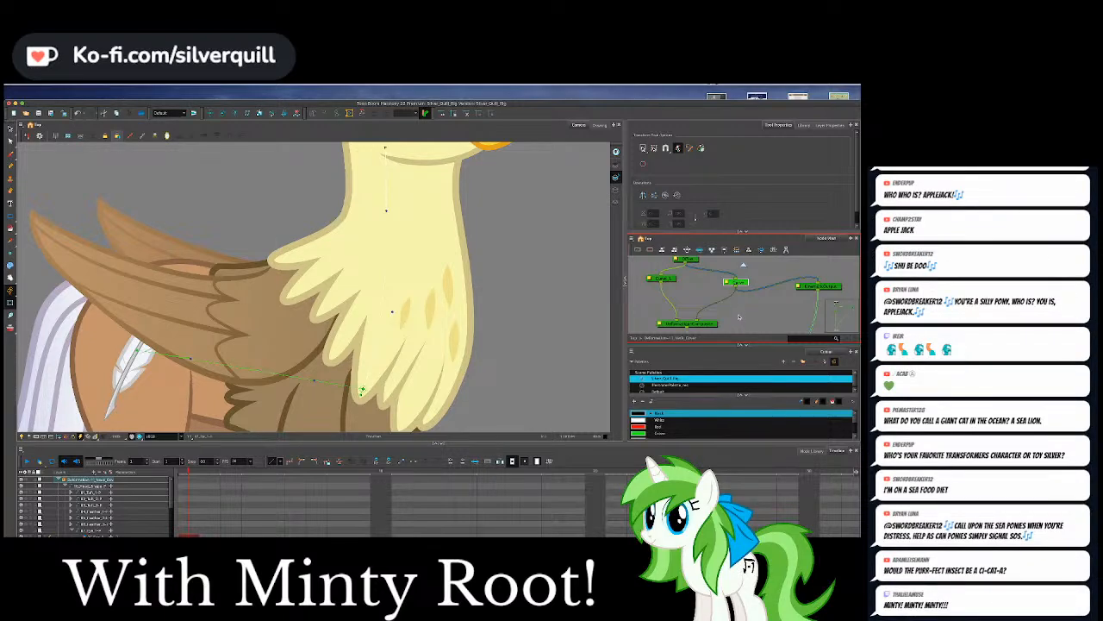
Delete the deformation composite node that joins the two curve nodes.
{"action": "scroll", "coordinate": [738, 315], "scroll_direction": "down", "scroll_amount": 1}
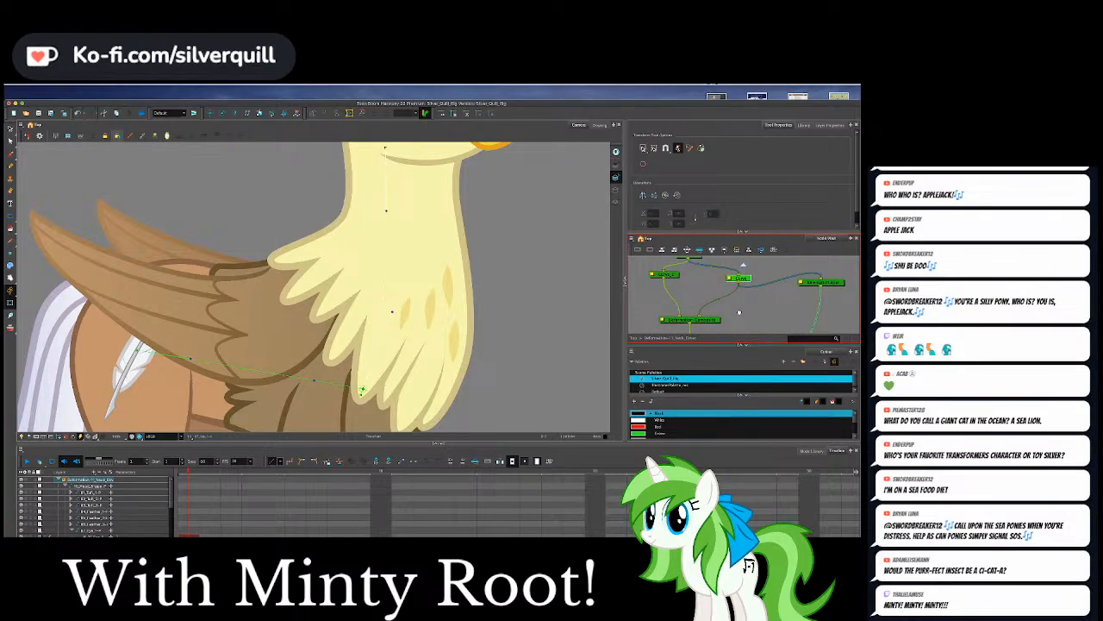
{"action": "left_click", "coordinate": [712, 322]}
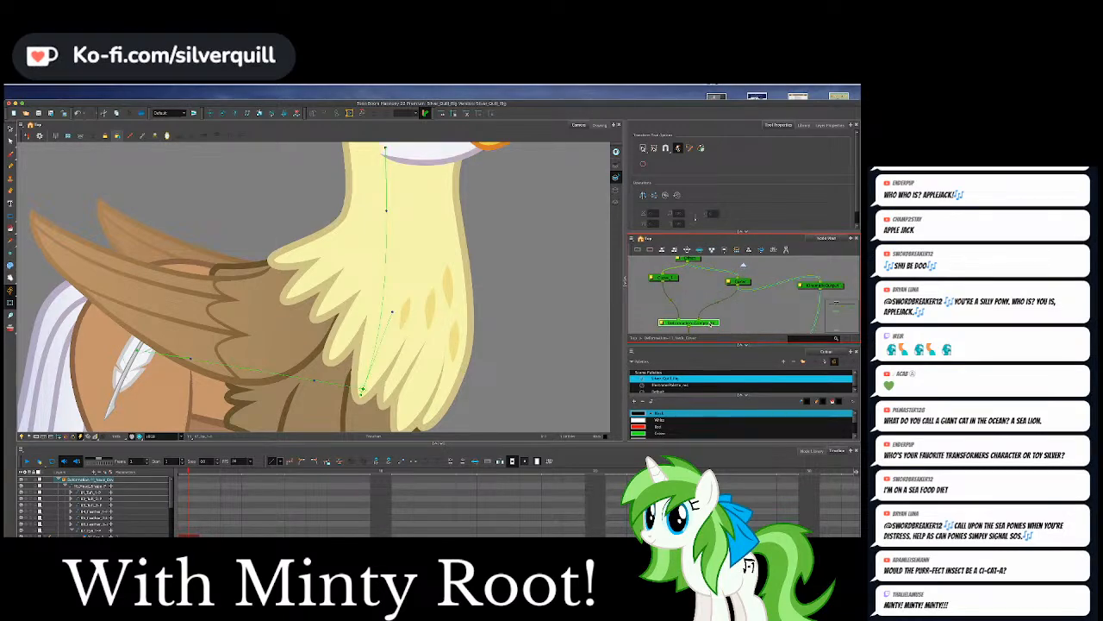
{"action": "right_click", "coordinate": [712, 324]}
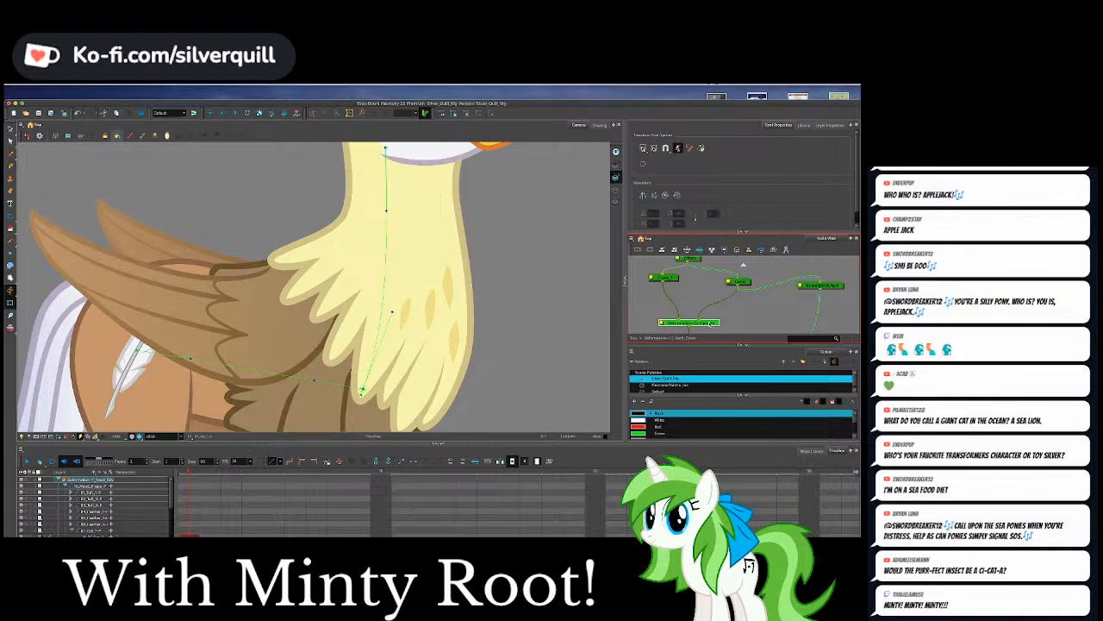
{"action": "key", "text": "Delete"}
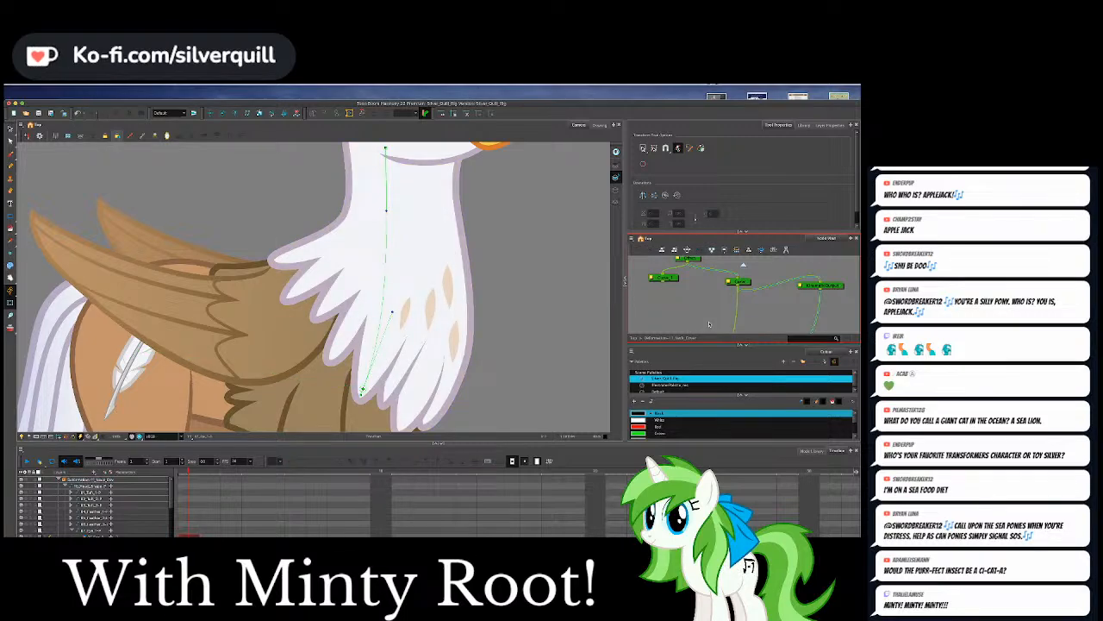
Select the curve nodes and the kinematic output in turn to check which rig parts each one drives.
{"action": "scroll", "coordinate": [724, 299], "scroll_direction": "down", "scroll_amount": 1}
{"action": "left_click", "coordinate": [739, 286]}
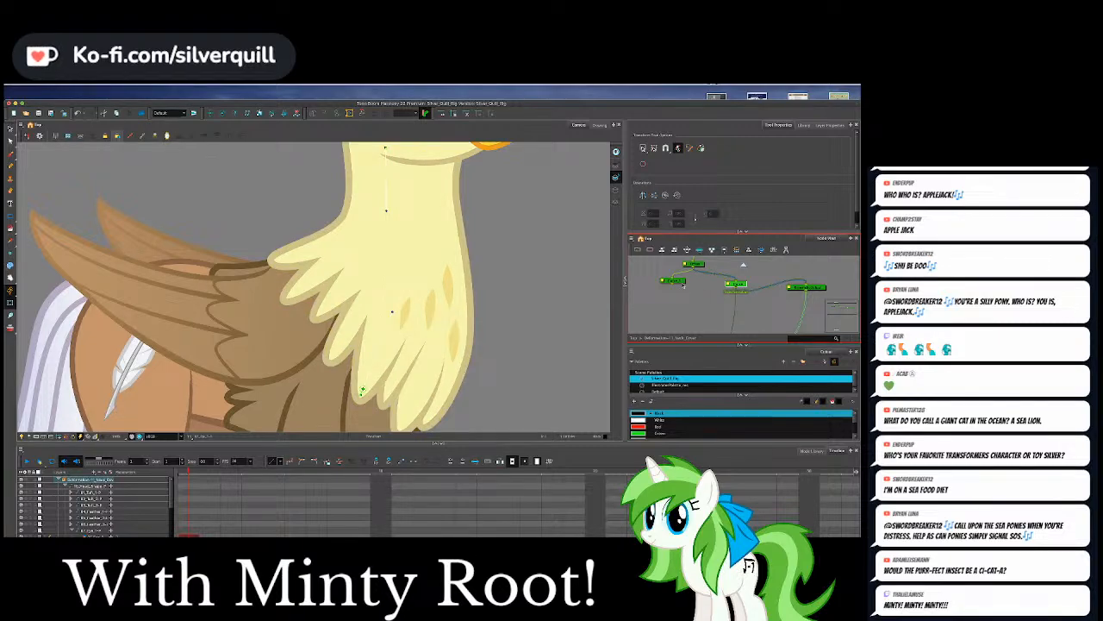
{"action": "left_click", "coordinate": [693, 285]}
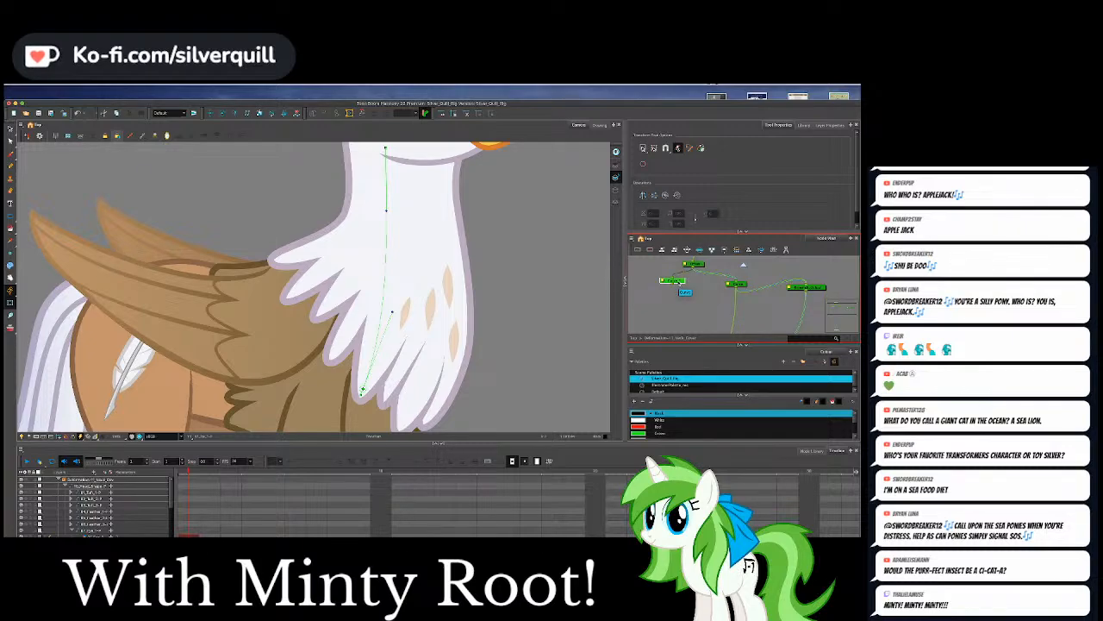
{"action": "left_click", "coordinate": [807, 290]}
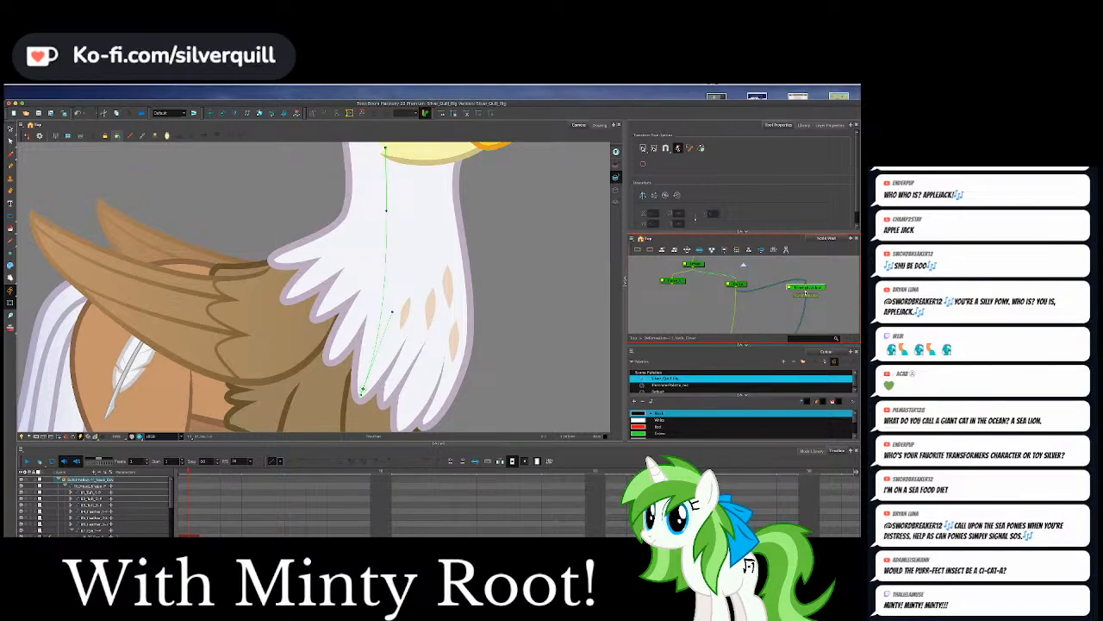
{"action": "left_click_drag", "start_coordinate": [807, 293], "coordinate": [673, 282]}
{"action": "left_click_drag", "start_coordinate": [807, 295], "coordinate": [818, 310]}
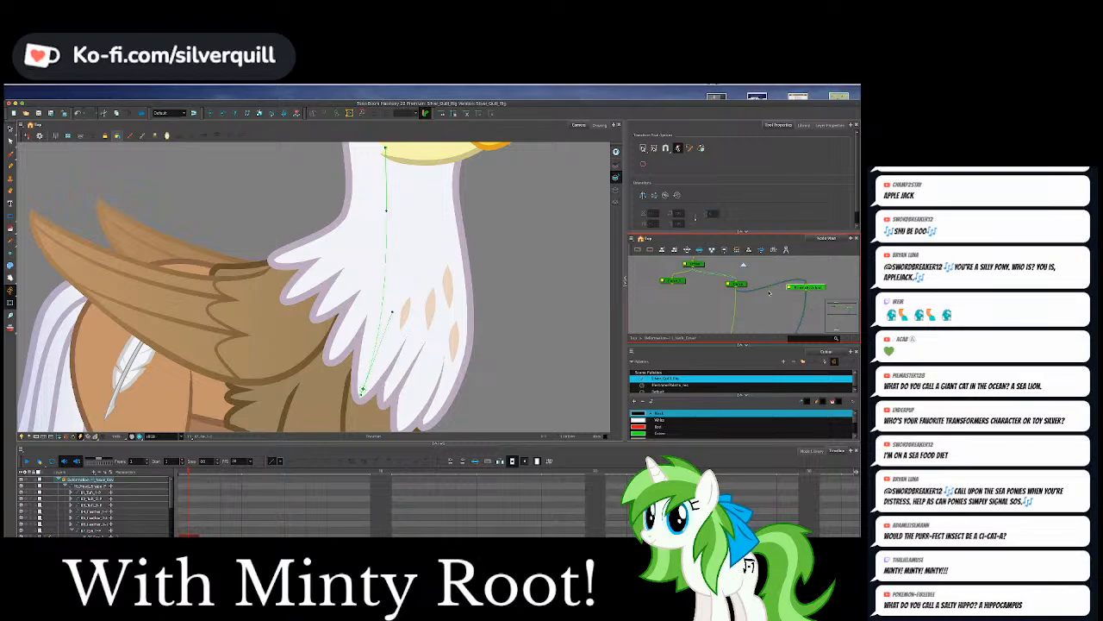
Connect the new body curve node's output to a port of its own on the Multi-Port-Out node.
{"action": "scroll", "coordinate": [767, 295], "scroll_direction": "down", "scroll_amount": 2}
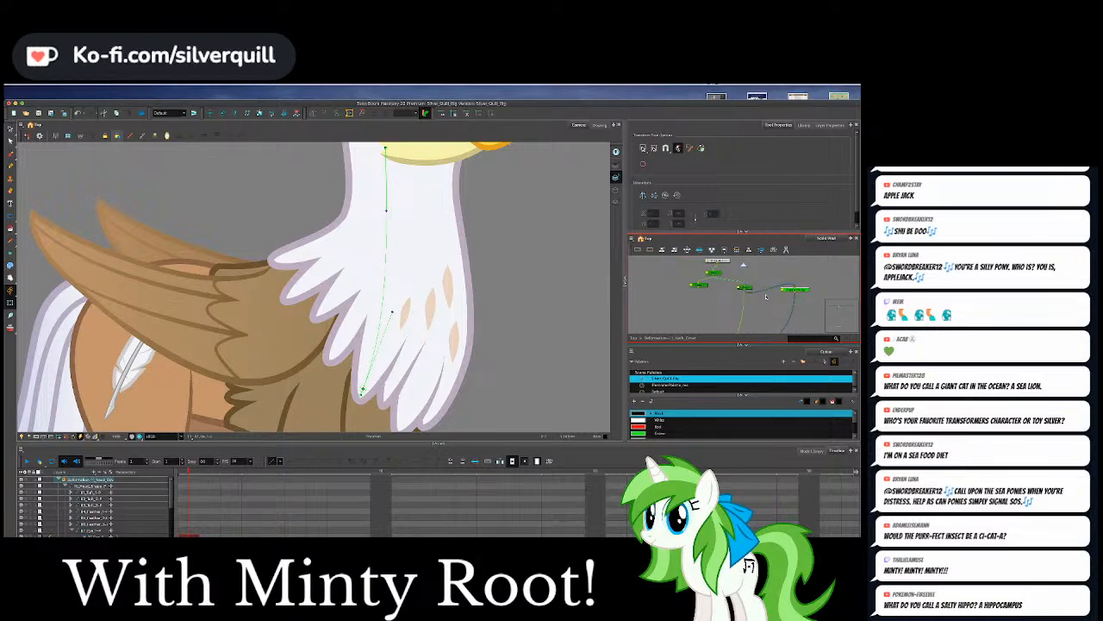
{"action": "scroll", "coordinate": [765, 296], "scroll_direction": "up", "scroll_amount": 3}
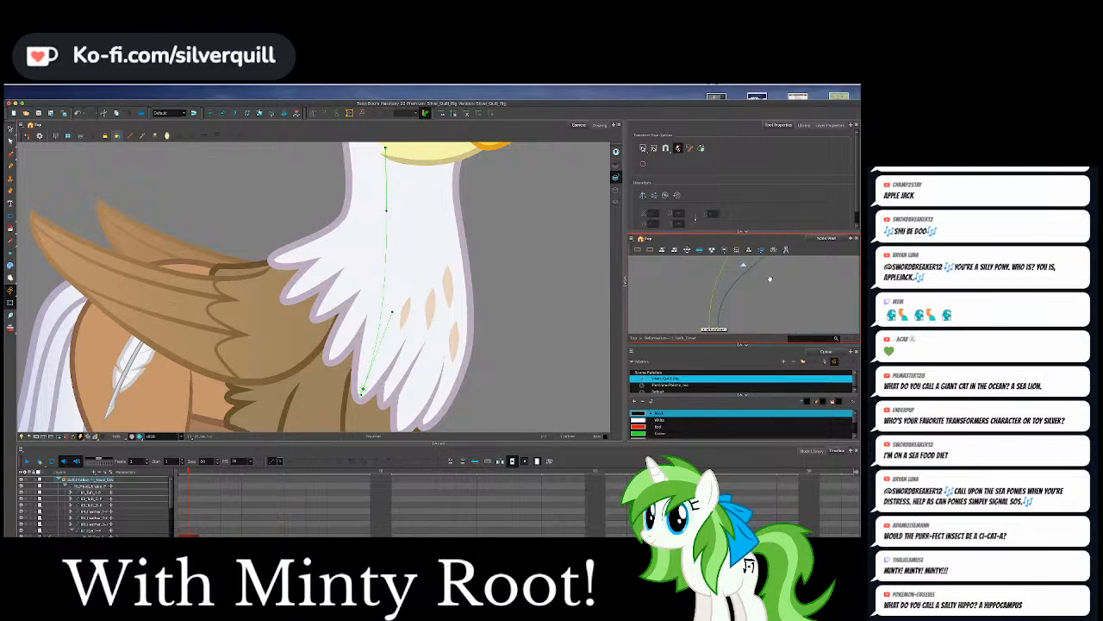
{"action": "scroll", "coordinate": [769, 278], "scroll_direction": "down", "scroll_amount": 3}
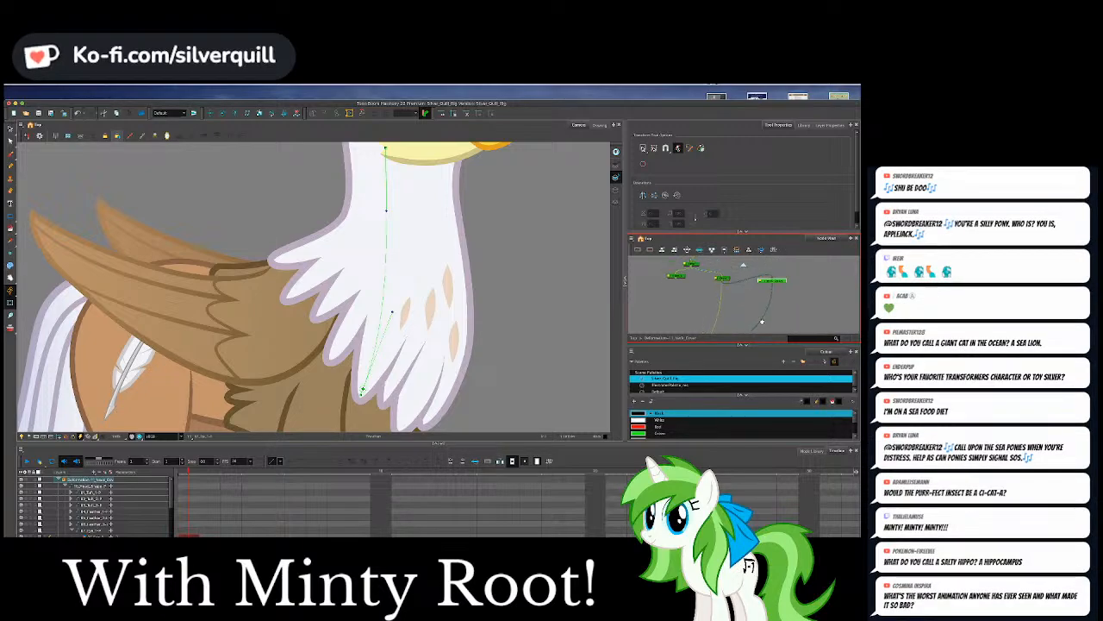
{"action": "scroll", "coordinate": [762, 319], "scroll_direction": "up", "scroll_amount": 1}
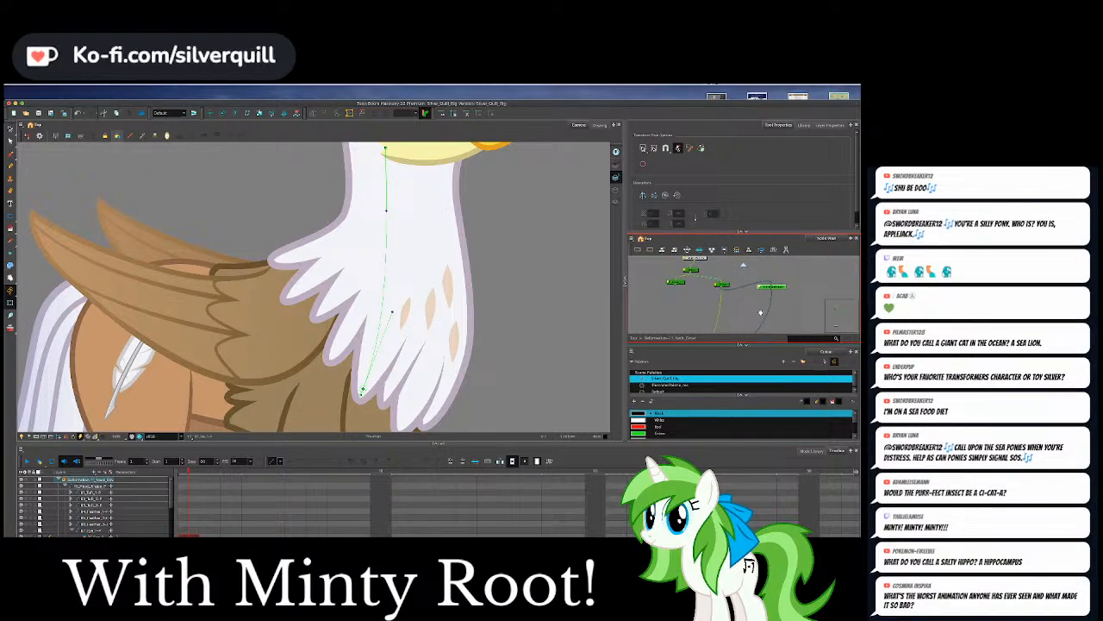
{"action": "scroll", "coordinate": [760, 312], "scroll_direction": "up", "scroll_amount": 3}
{"action": "scroll", "coordinate": [743, 265], "scroll_direction": "down", "scroll_amount": 3}
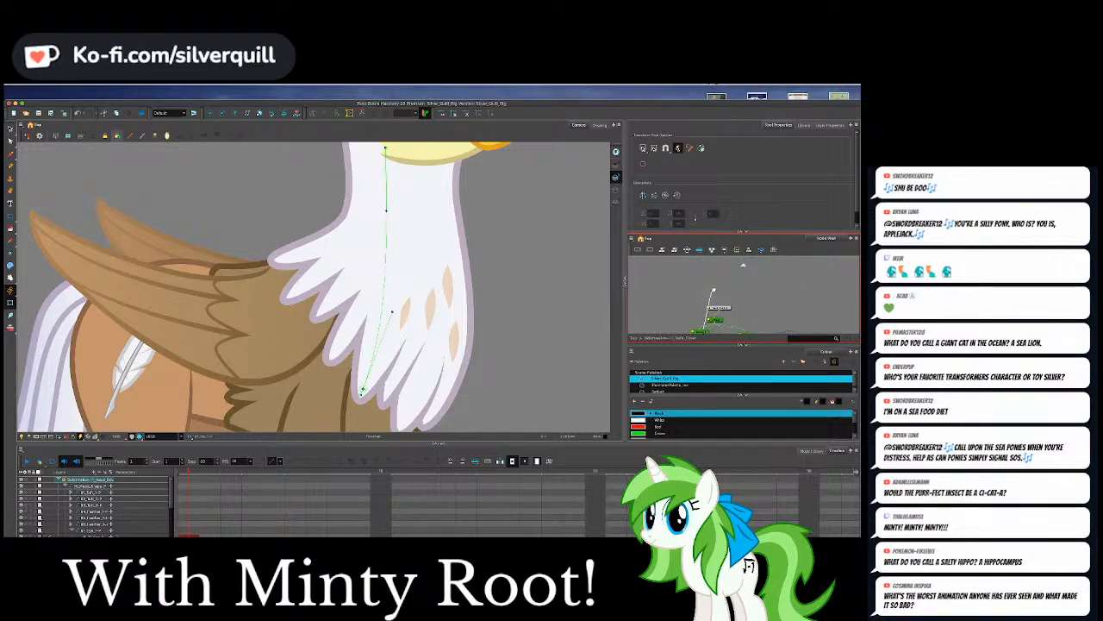
{"action": "scroll", "coordinate": [743, 264], "scroll_direction": "up", "scroll_amount": 4}
{"action": "scroll", "coordinate": [743, 264], "scroll_direction": "down", "scroll_amount": 3}
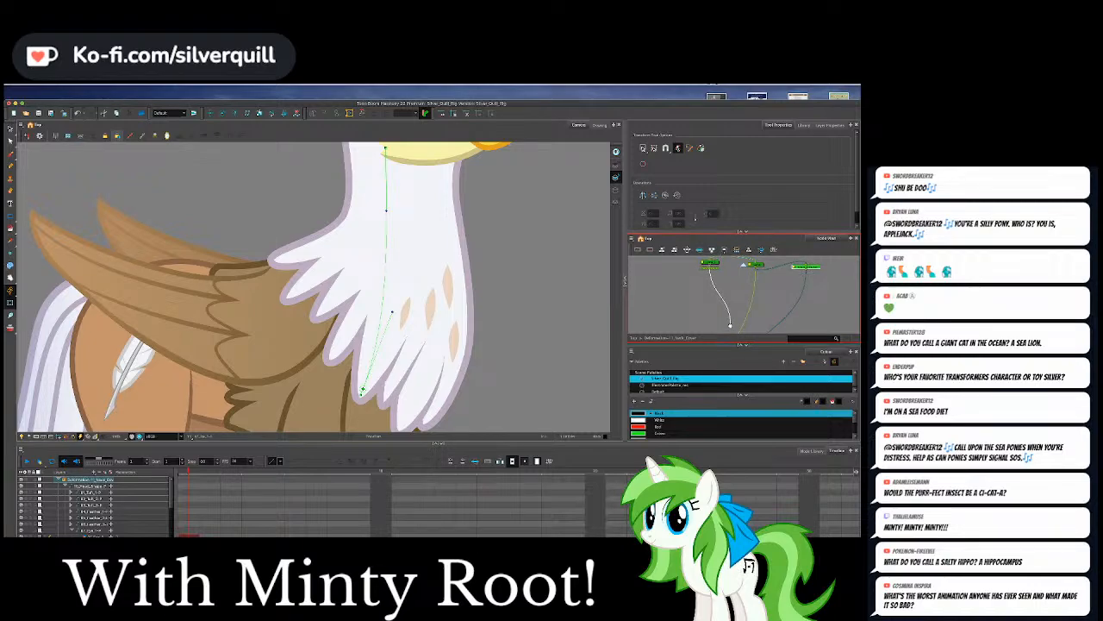
{"action": "scroll", "coordinate": [743, 265], "scroll_direction": "down", "scroll_amount": 3}
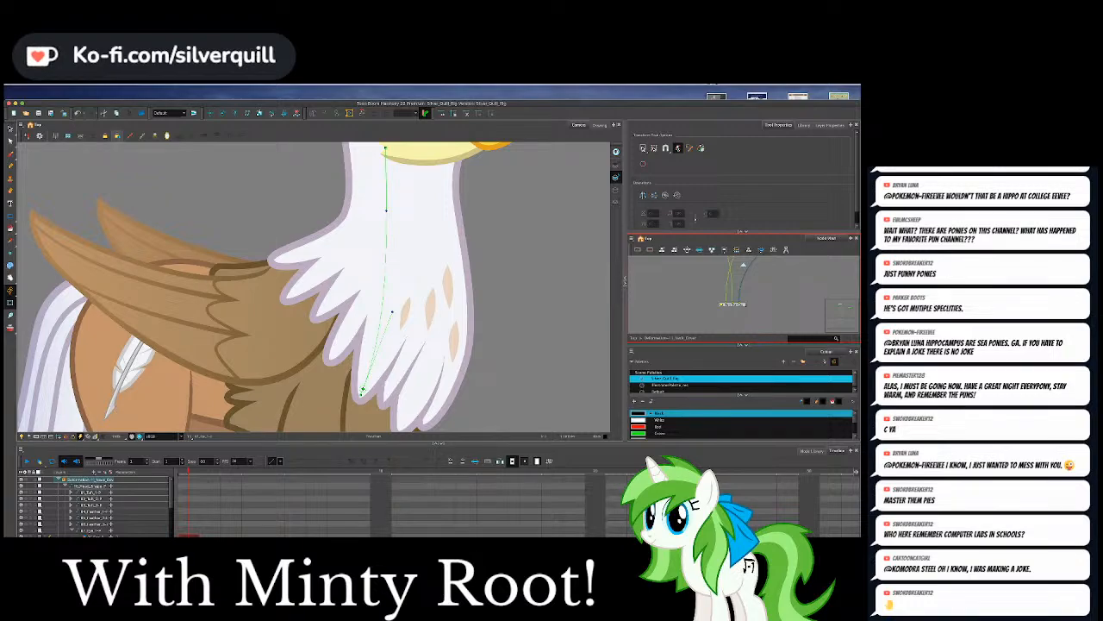
Move the Multi-Port-Out node up, closer to the curve nodes, and clear the selection.
{"action": "left_click", "coordinate": [536, 270]}
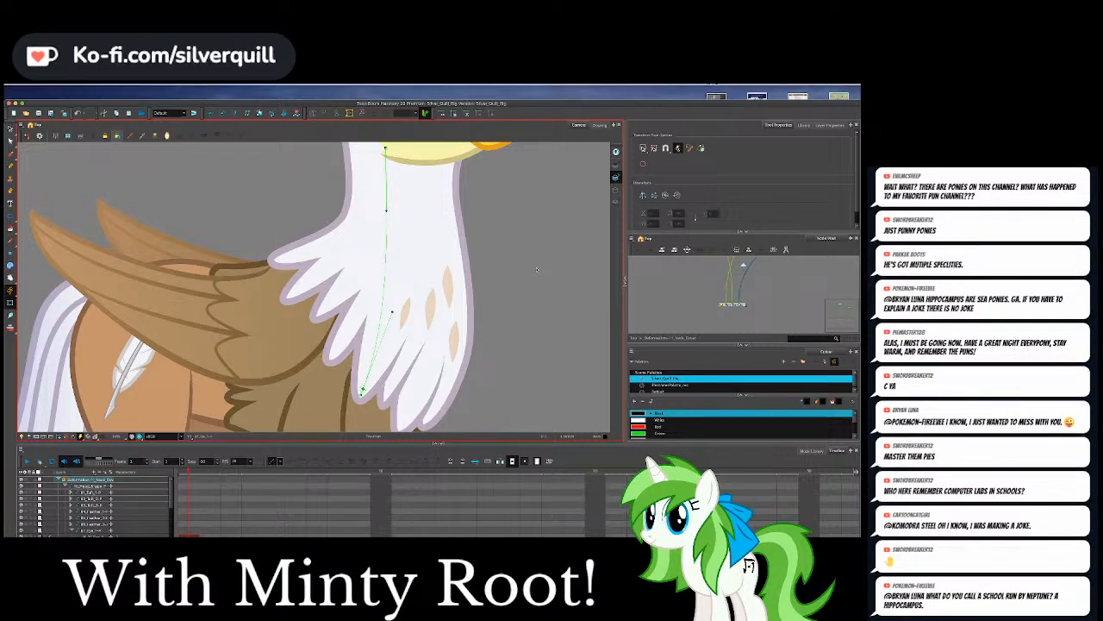
{"action": "left_click", "coordinate": [664, 305]}
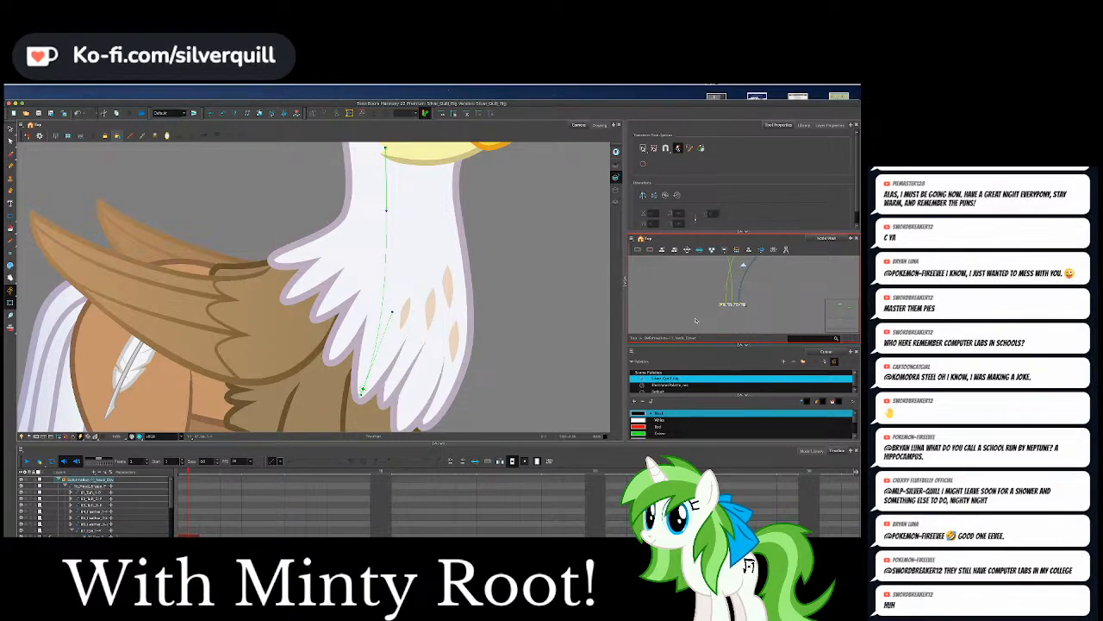
{"action": "left_click_drag", "start_coordinate": [739, 304], "coordinate": [741, 266]}
{"action": "left_click", "coordinate": [729, 301]}
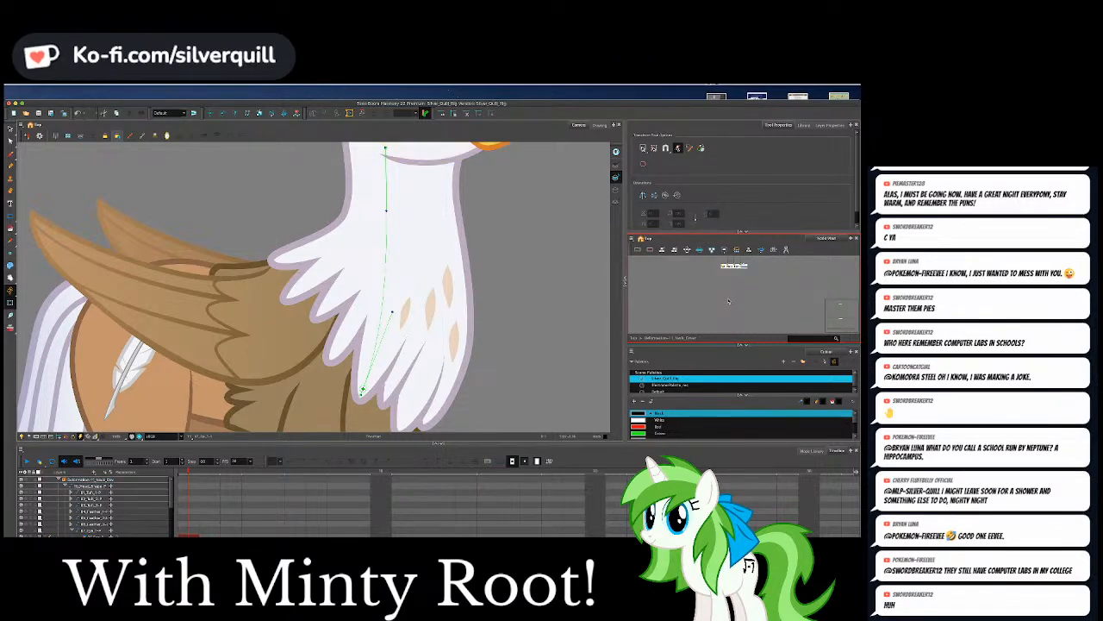
Move the Multi-Port-Out node down below the curve nodes and shift the outermost curve node slightly down and inward.
{"action": "scroll", "coordinate": [729, 301], "scroll_direction": "down", "scroll_amount": 1}
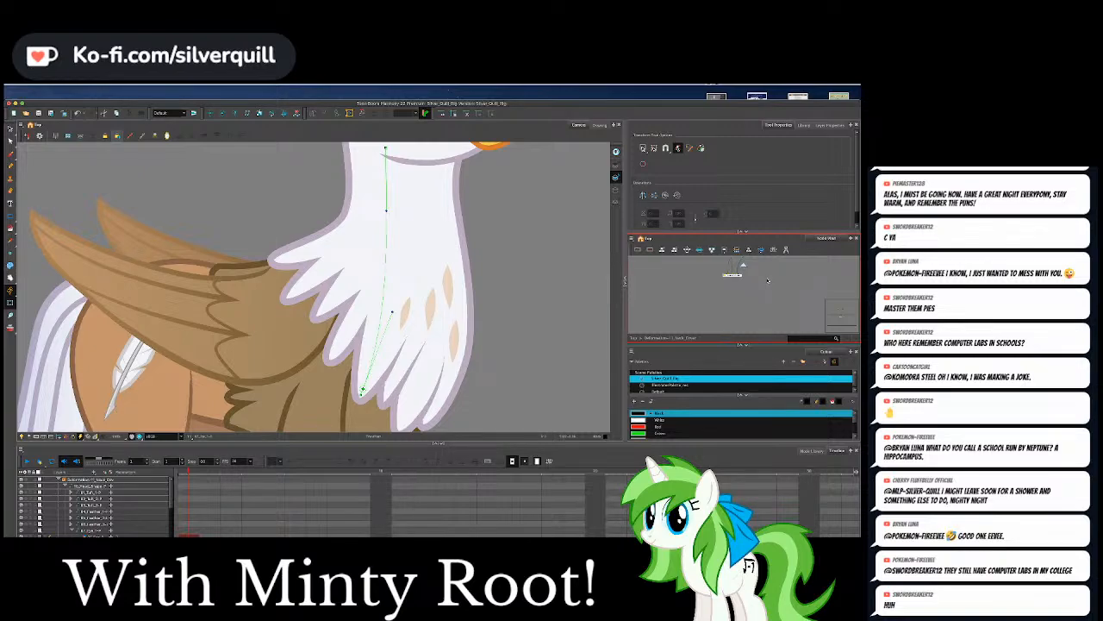
{"action": "left_click_drag", "start_coordinate": [732, 274], "coordinate": [734, 299]}
{"action": "scroll", "coordinate": [783, 302], "scroll_direction": "up", "scroll_amount": 2}
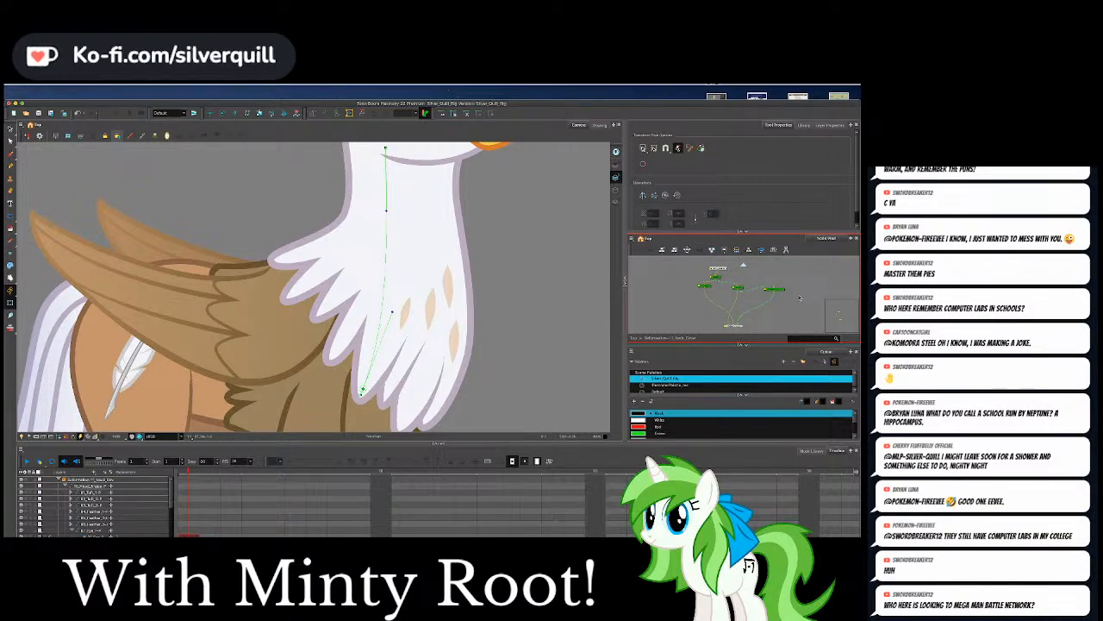
{"action": "left_click_drag", "start_coordinate": [774, 290], "coordinate": [769, 294]}
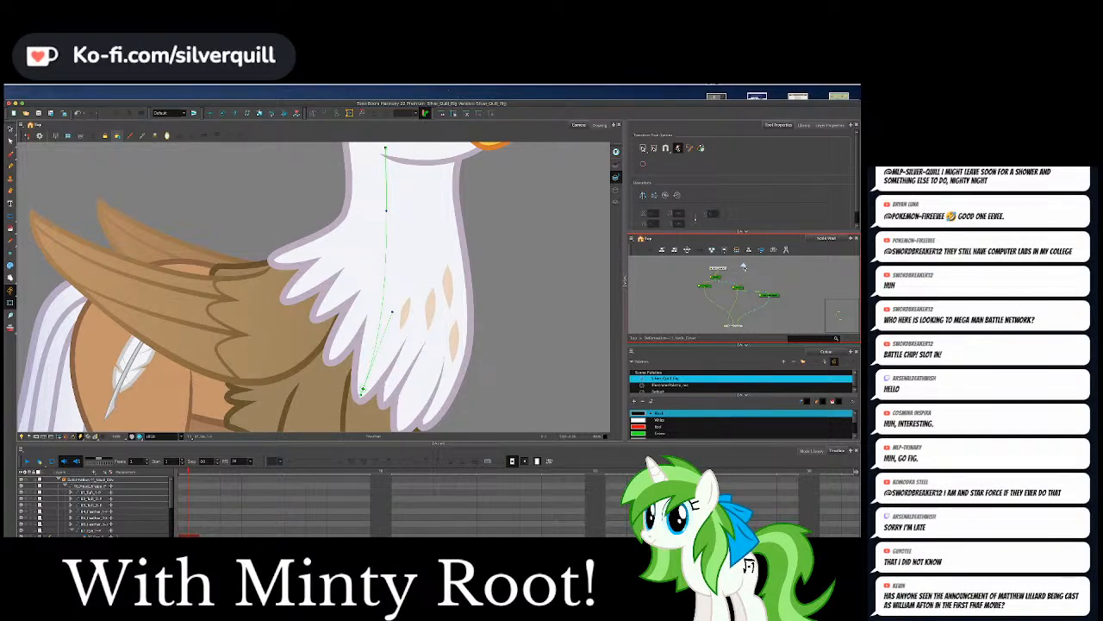
Enlarge the Neck backdrop in the top-level node network and reopen the neck's deformation group.
{"action": "scroll", "coordinate": [737, 280], "scroll_direction": "up", "scroll_amount": 4}
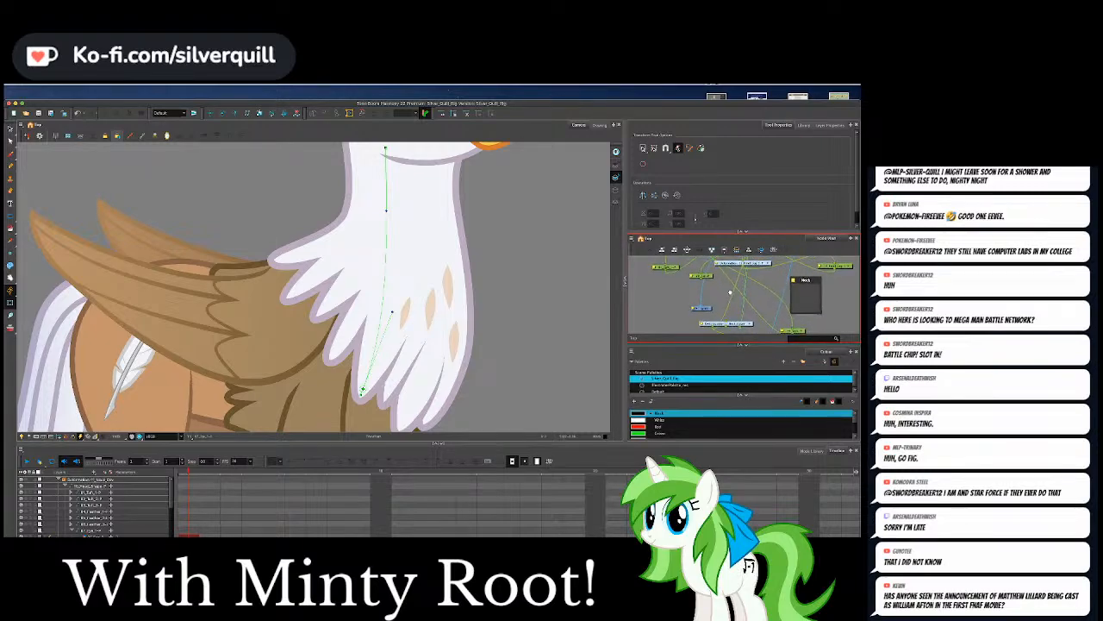
{"action": "scroll", "coordinate": [729, 293], "scroll_direction": "down", "scroll_amount": 3}
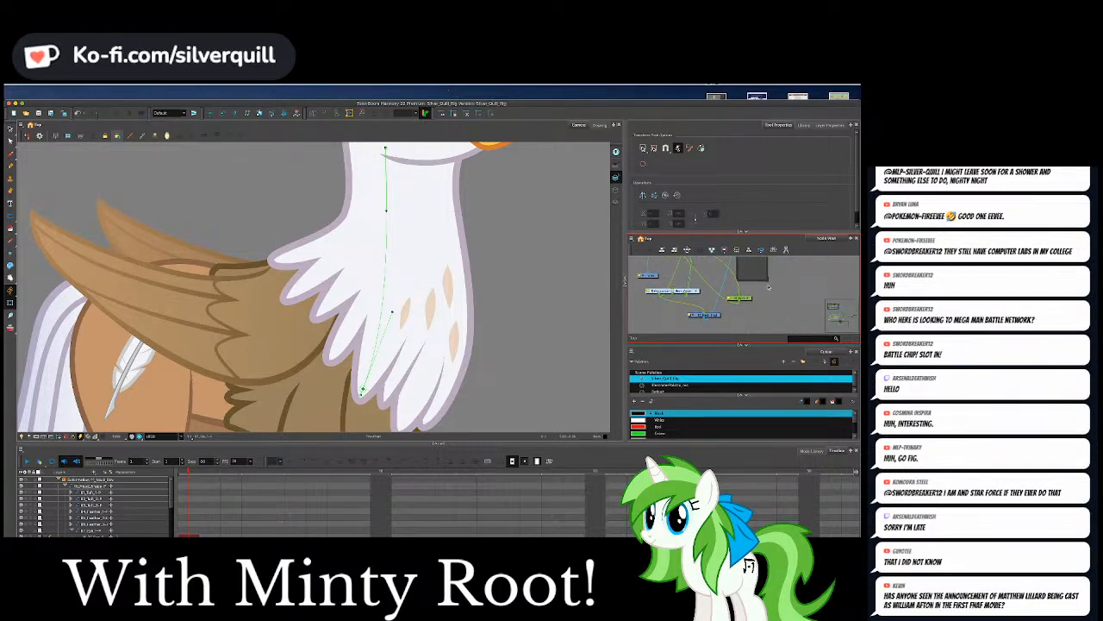
{"action": "left_click_drag", "start_coordinate": [768, 287], "coordinate": [774, 313]}
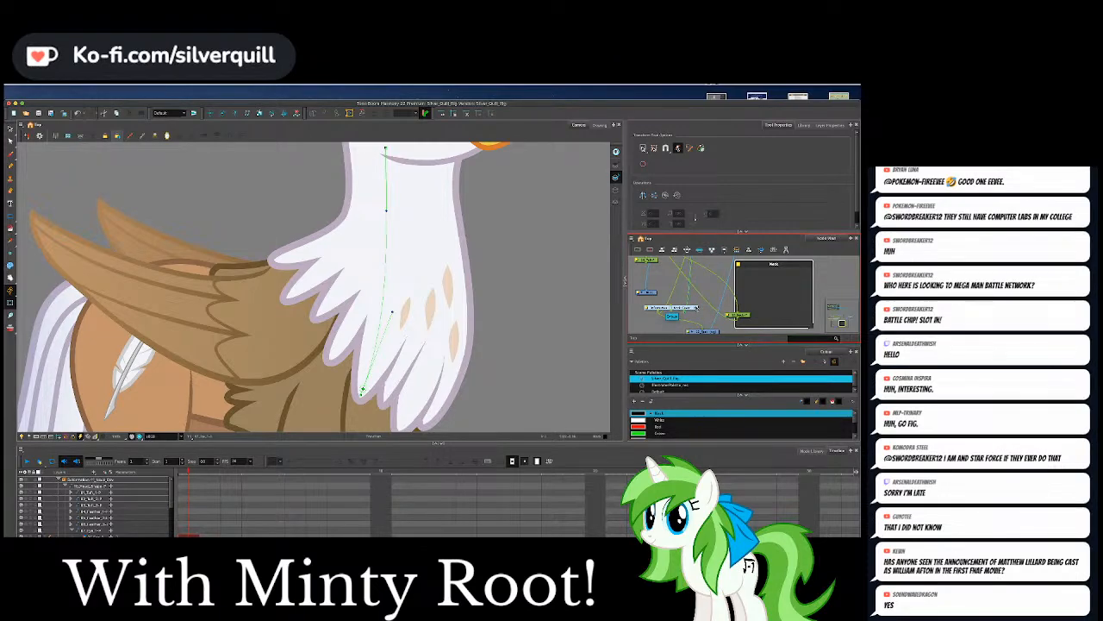
{"action": "left_click", "coordinate": [697, 308]}
{"action": "scroll", "coordinate": [697, 308], "scroll_direction": "down", "scroll_amount": 1}
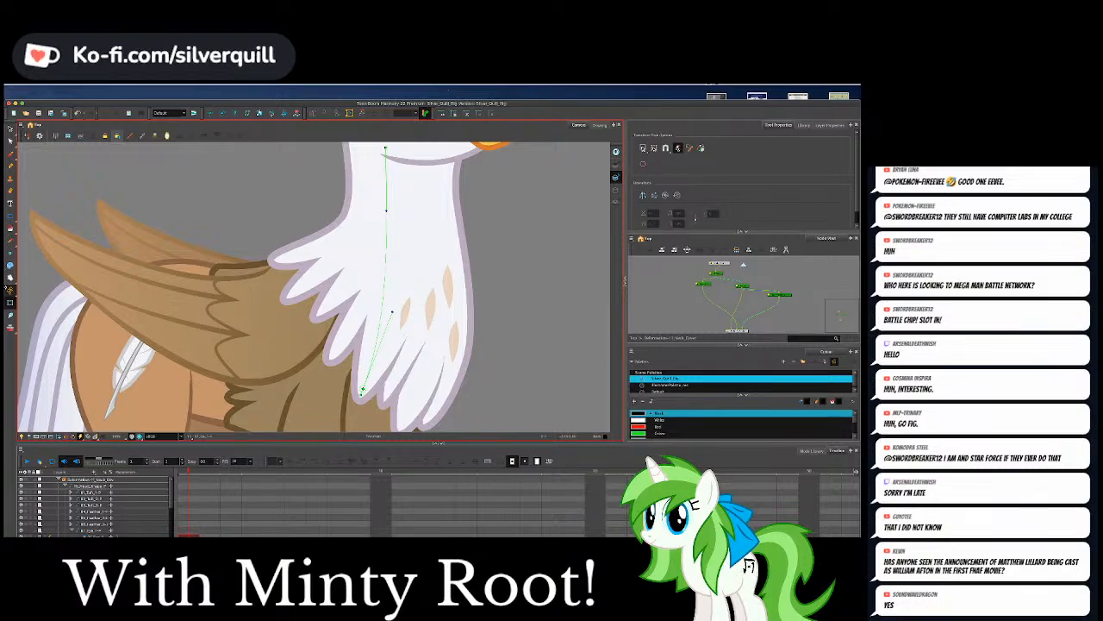
Select the front neck feathers and the chest in turn to check which rig parts move with each.
{"action": "left_click", "coordinate": [436, 368]}
{"action": "scroll", "coordinate": [477, 349], "scroll_direction": "down", "scroll_amount": 2}
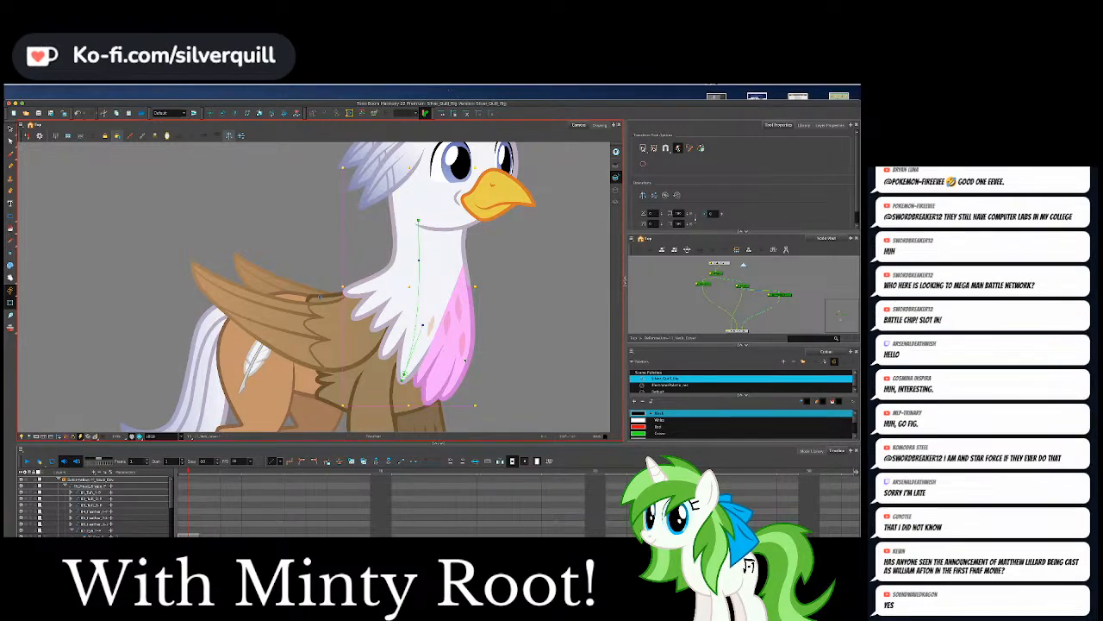
{"action": "left_click", "coordinate": [414, 411]}
{"action": "scroll", "coordinate": [414, 389], "scroll_direction": "down", "scroll_amount": 4}
{"action": "scroll", "coordinate": [415, 379], "scroll_direction": "up", "scroll_amount": 4}
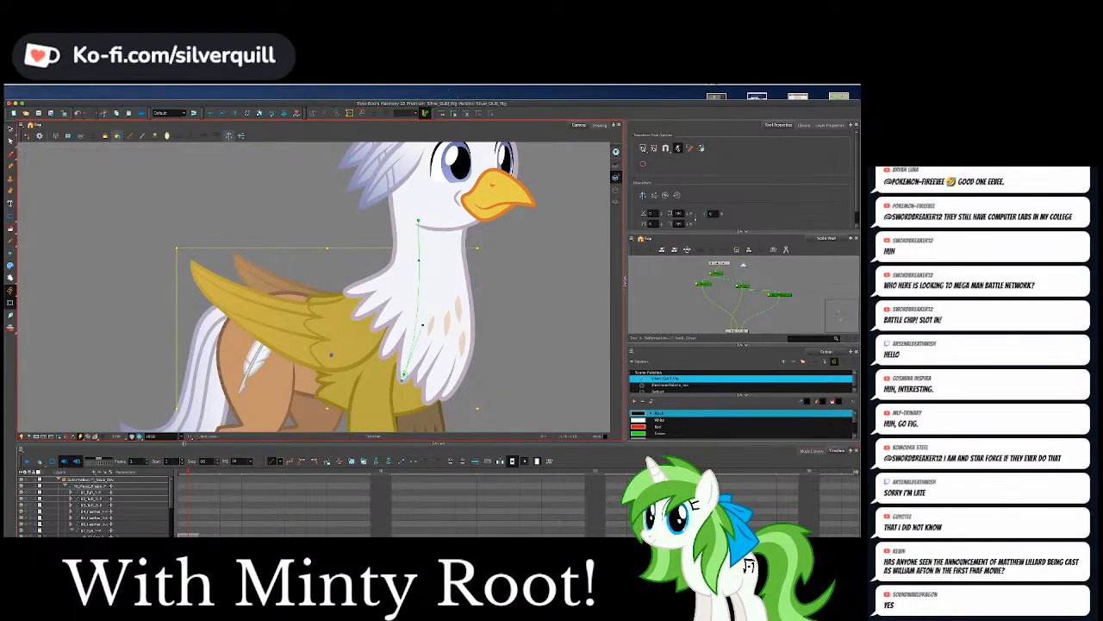
Move the wing and front leg pegs out of the chest peg's hierarchy, and collapse the hind leg and chest layers.
{"action": "scroll", "coordinate": [128, 511], "scroll_direction": "down", "scroll_amount": 2}
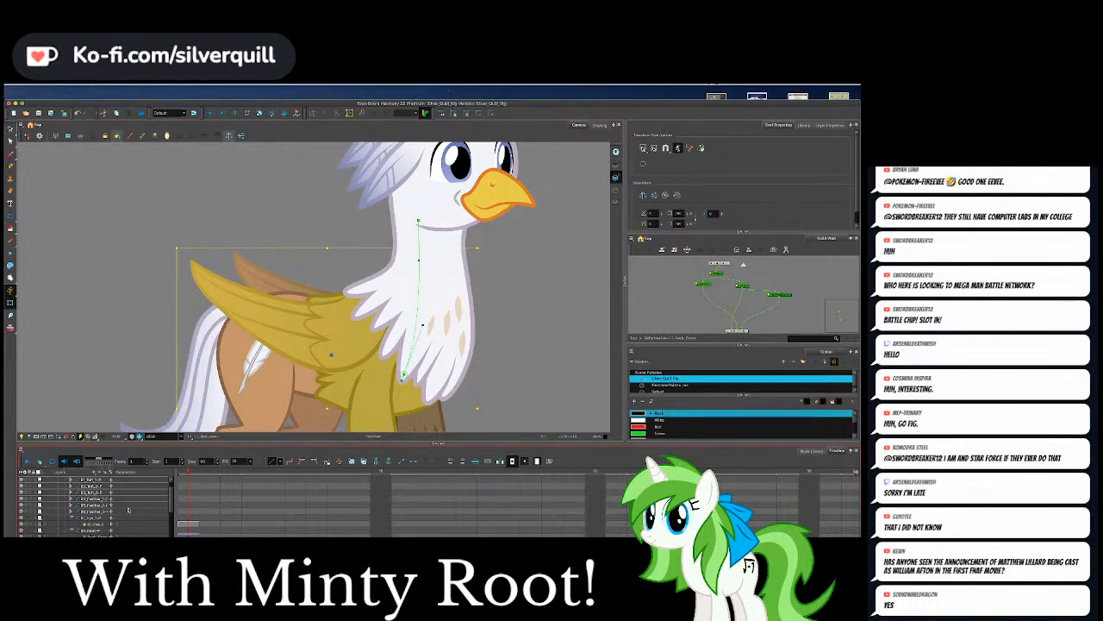
{"action": "scroll", "coordinate": [129, 510], "scroll_direction": "down", "scroll_amount": 5}
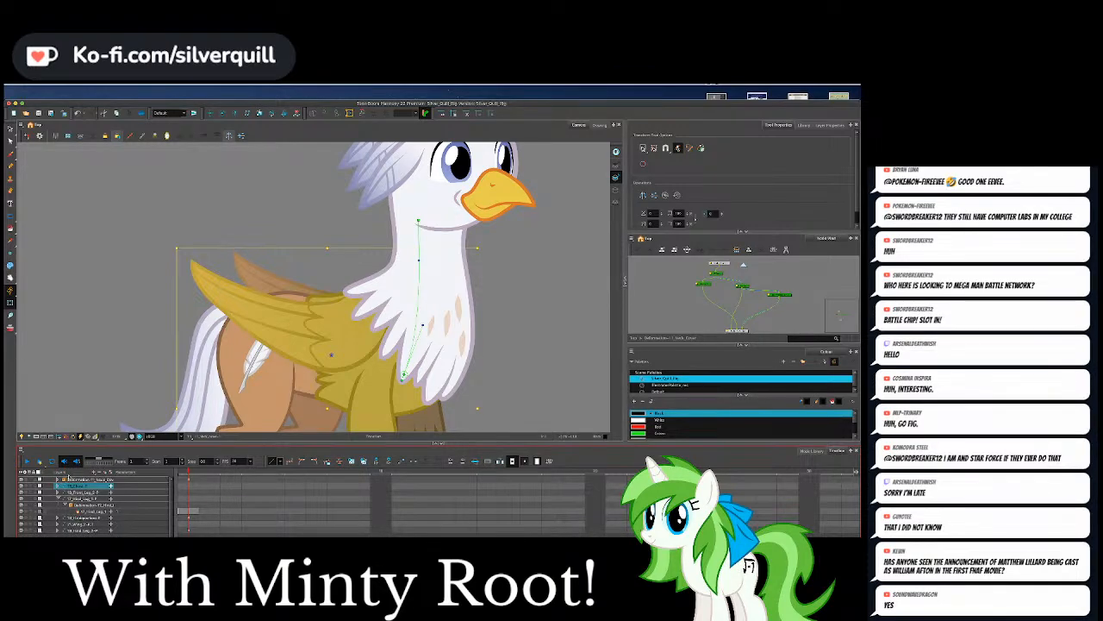
{"action": "left_click", "coordinate": [58, 498]}
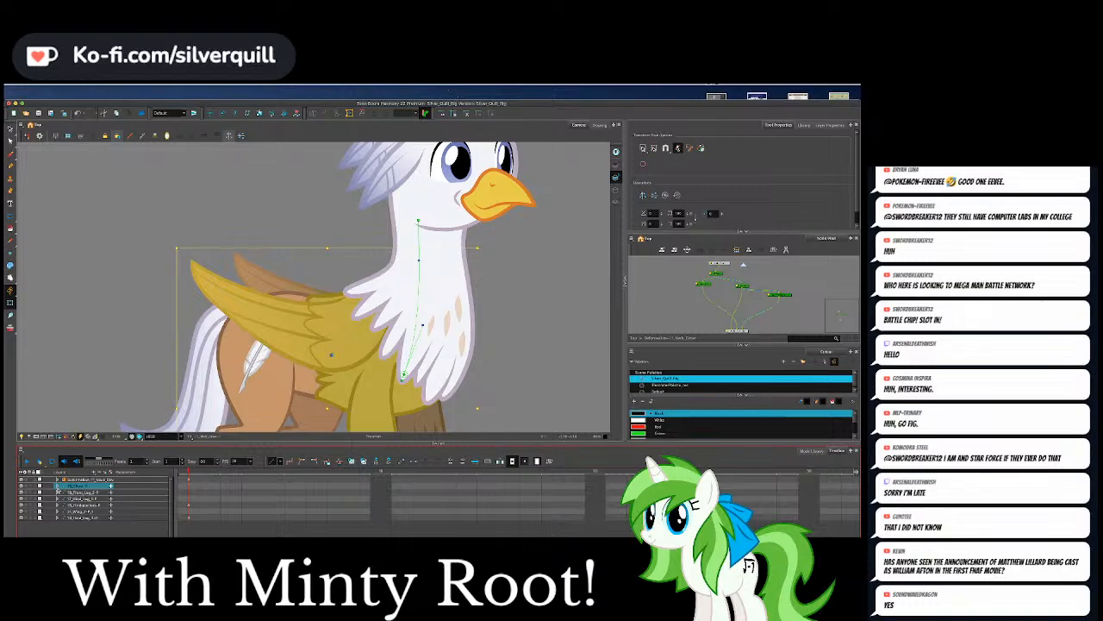
{"action": "left_click", "coordinate": [85, 491]}
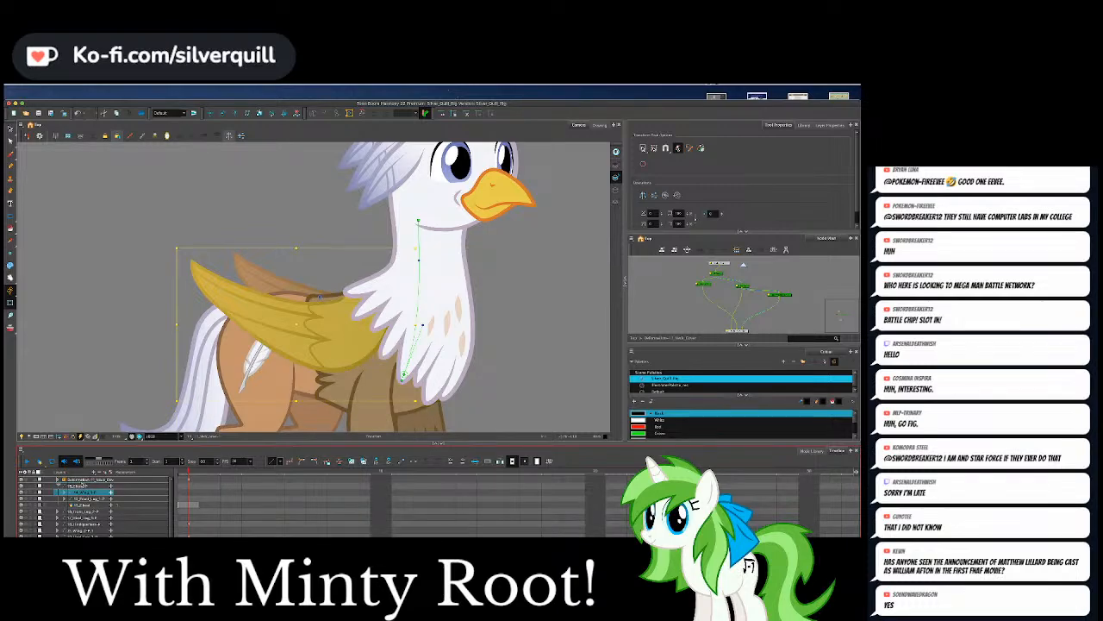
{"action": "left_click_drag", "start_coordinate": [85, 492], "coordinate": [85, 484]}
{"action": "left_click", "coordinate": [85, 492]}
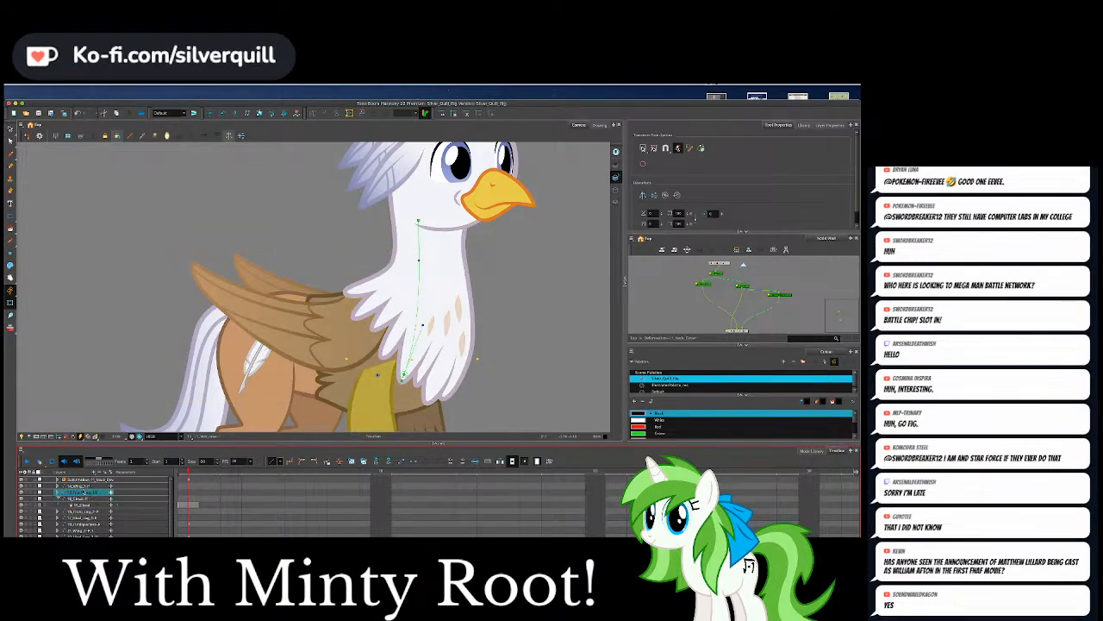
{"action": "left_click", "coordinate": [58, 499]}
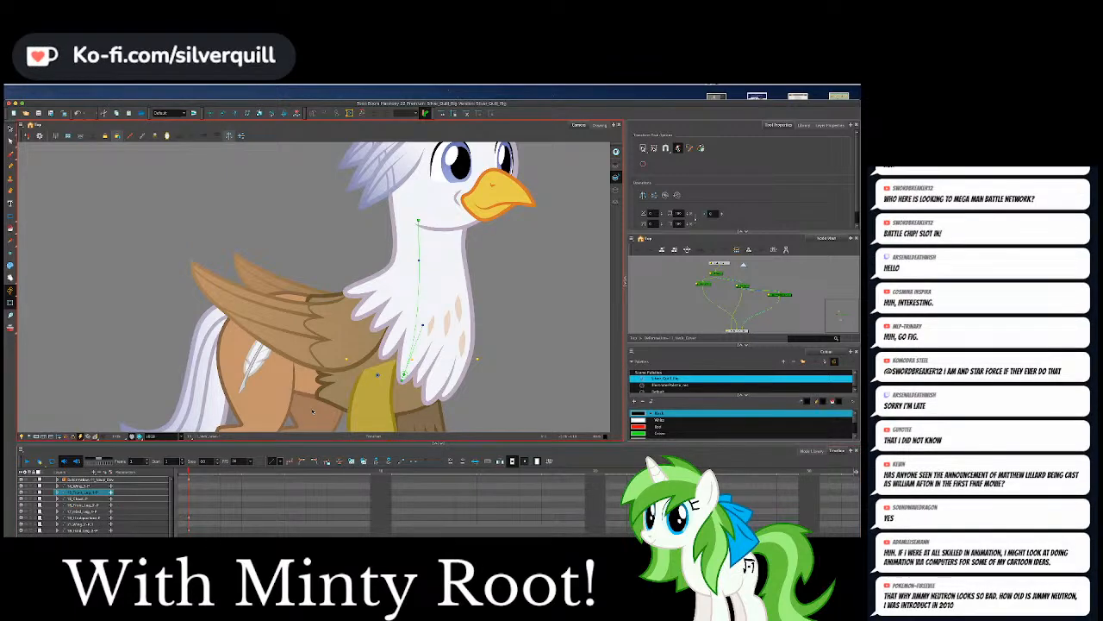
Select the chest and hindquarters pegs on the character to check which body parts each one controls.
{"action": "left_click", "coordinate": [84, 498]}
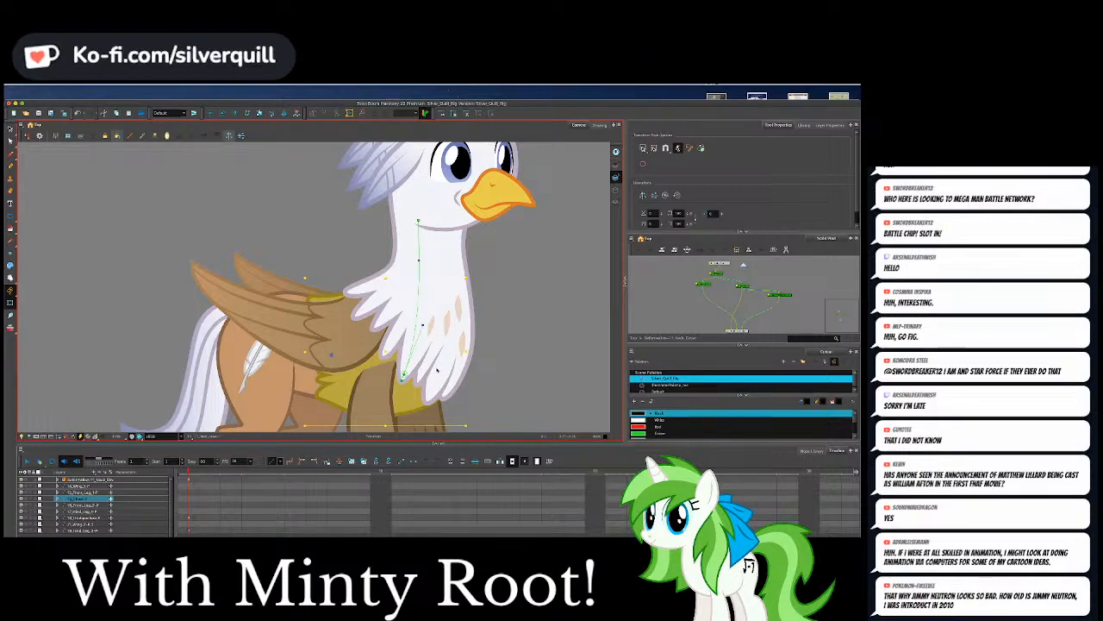
{"action": "left_click", "coordinate": [300, 394]}
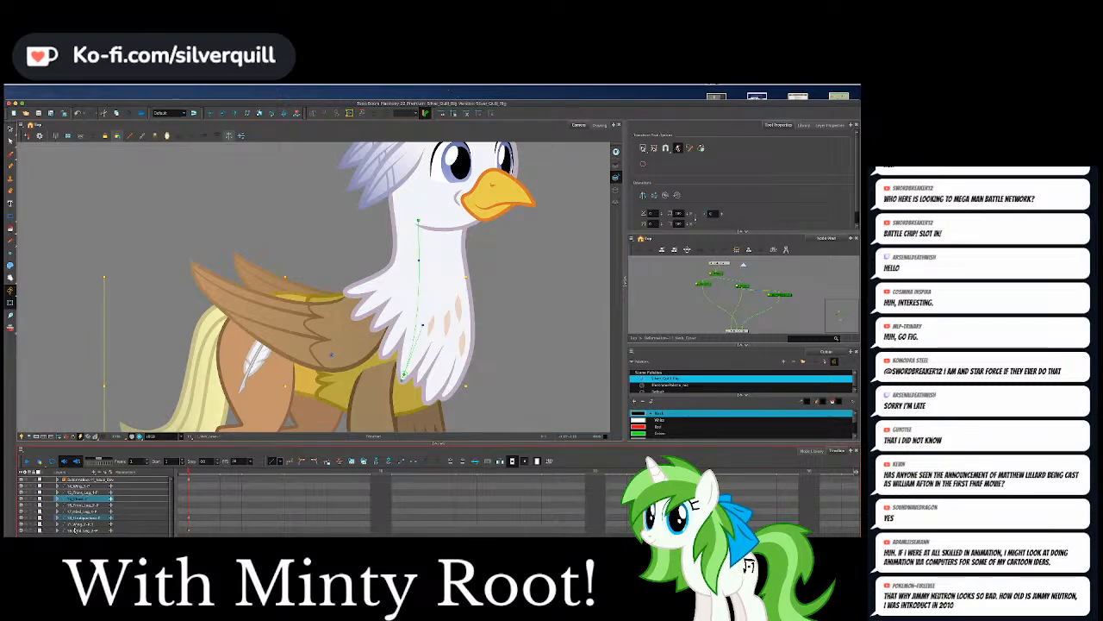
{"action": "left_click", "coordinate": [261, 348]}
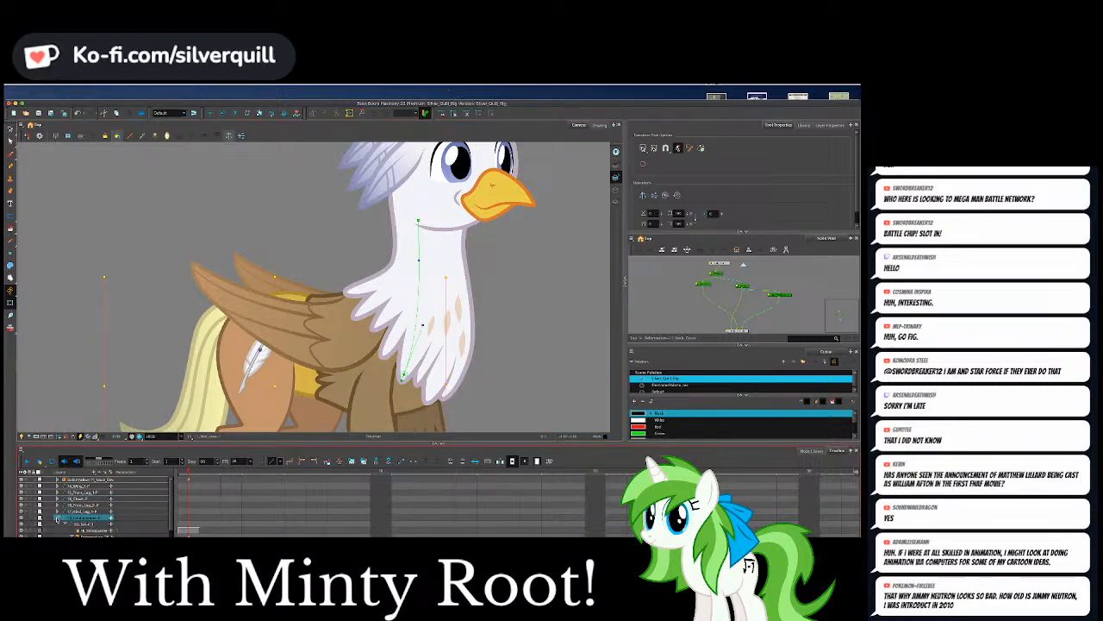
Remove the hindquarters peg from above the tail peg and expand the tail peg to reach its hindquarters and tail layers.
{"action": "left_click", "coordinate": [57, 516]}
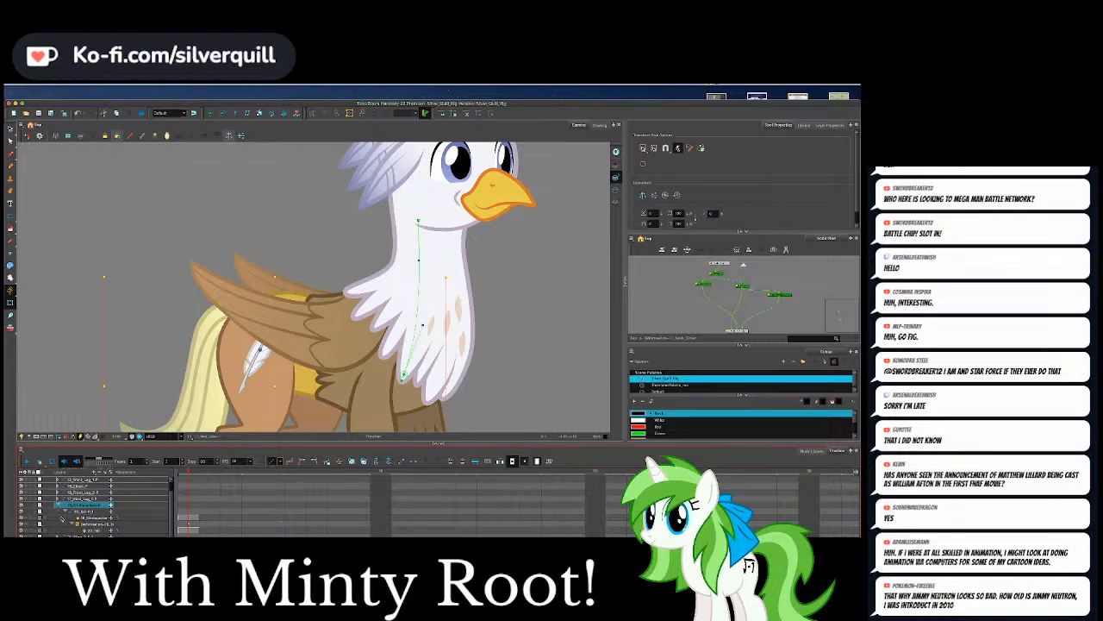
{"action": "left_click", "coordinate": [62, 517]}
{"action": "left_click", "coordinate": [86, 503]}
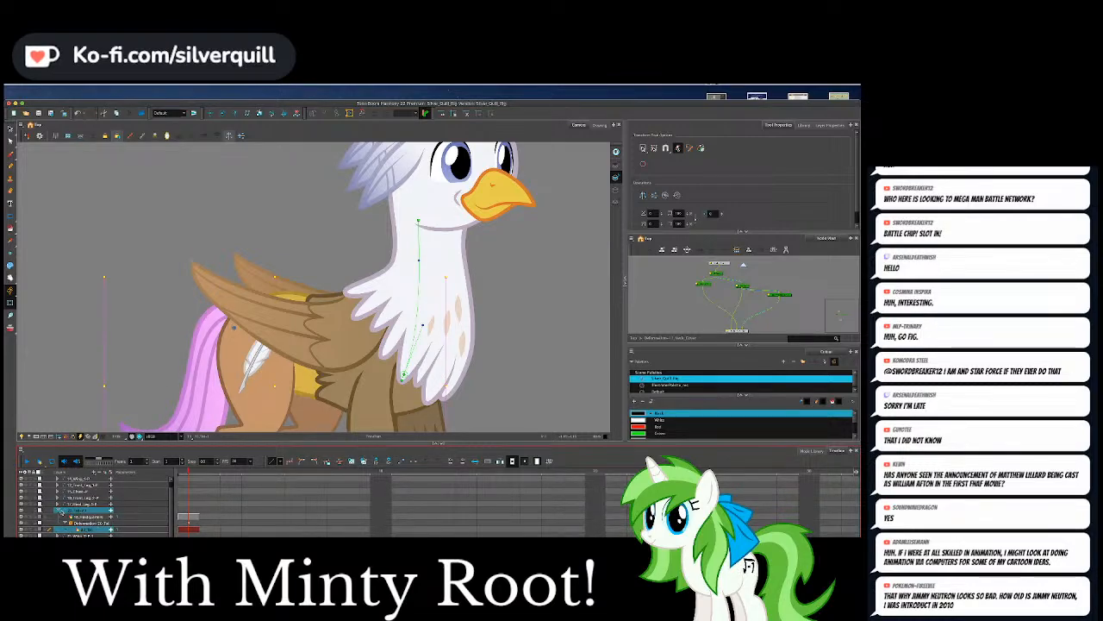
{"action": "left_click", "coordinate": [61, 518]}
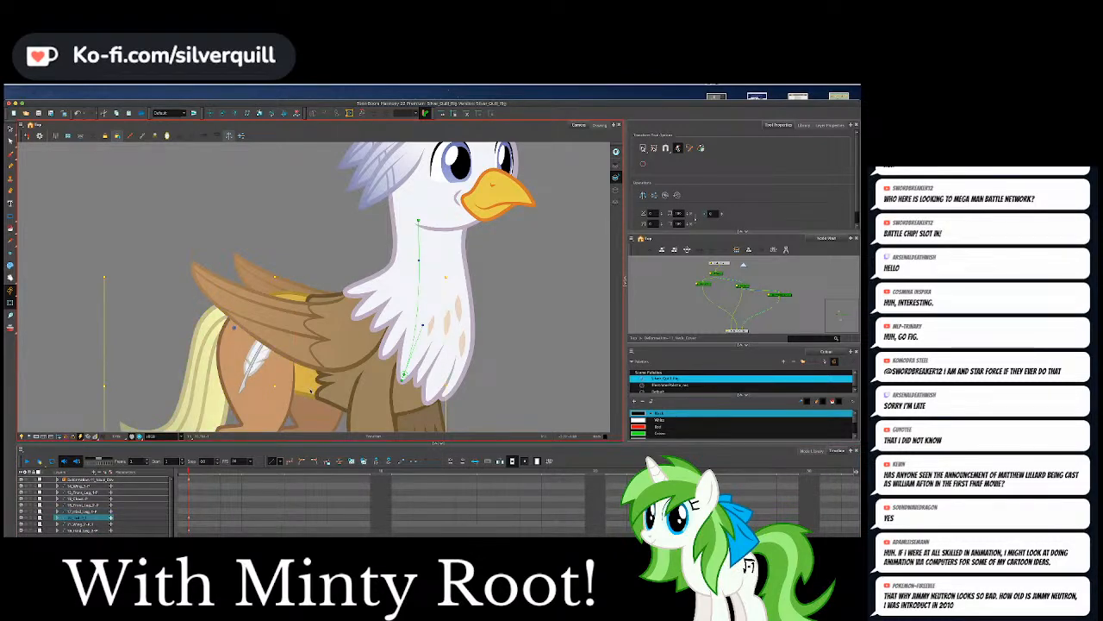
{"action": "left_click", "coordinate": [58, 517]}
{"action": "scroll", "coordinate": [61, 518], "scroll_direction": "down", "scroll_amount": 1}
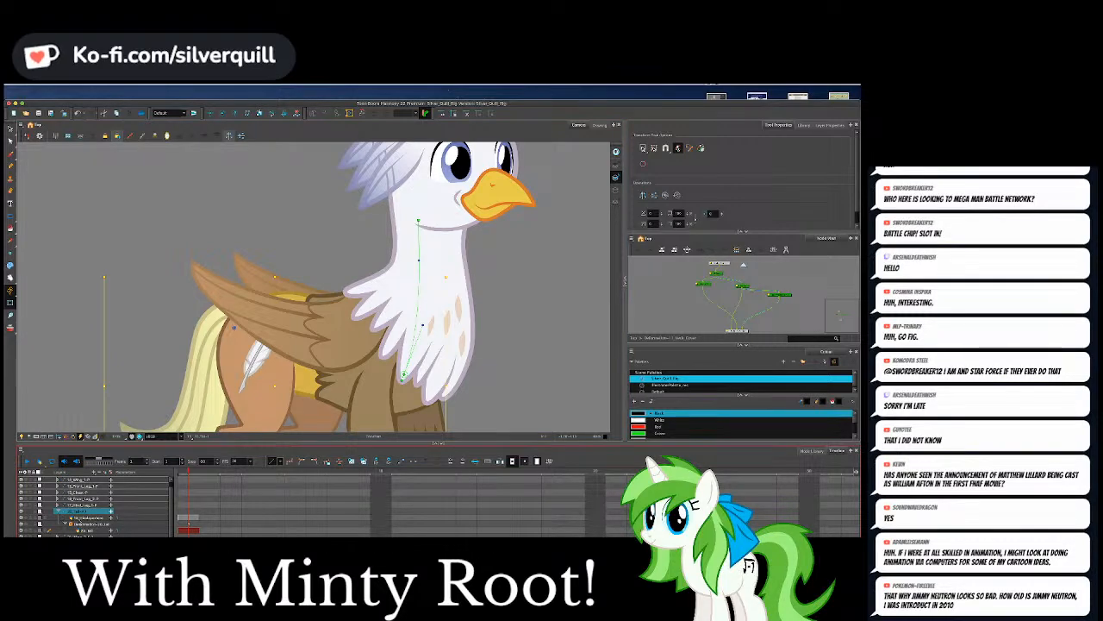
Select the griffon's midsection drawing together with its chest drawing.
{"action": "left_click", "coordinate": [83, 517]}
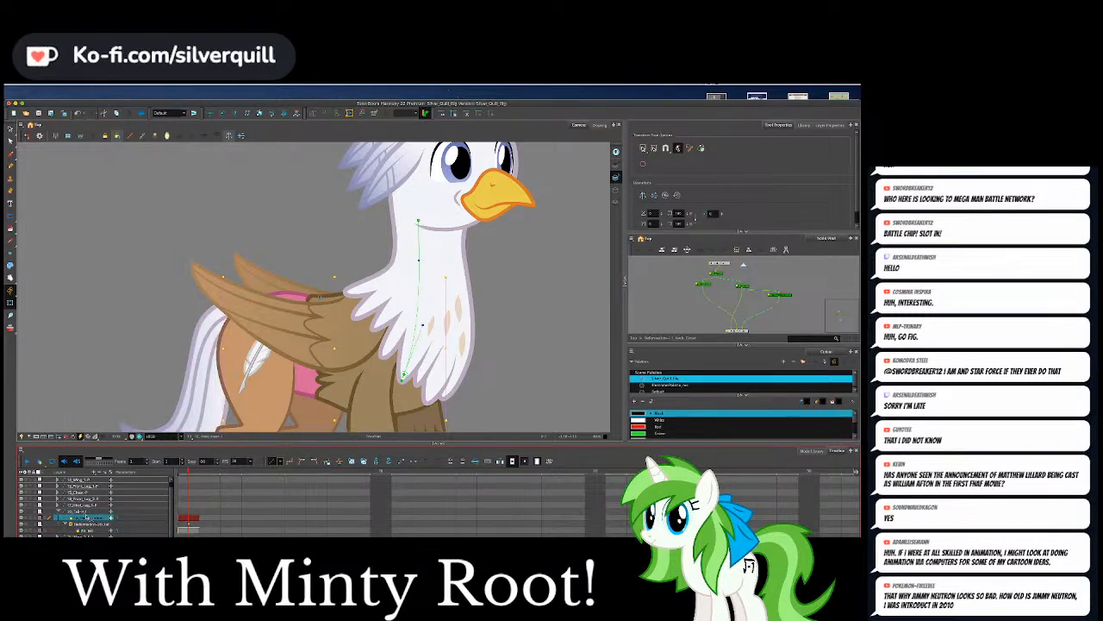
{"action": "scroll", "coordinate": [77, 517], "scroll_direction": "down", "scroll_amount": 1}
{"action": "left_click", "coordinate": [304, 393]}
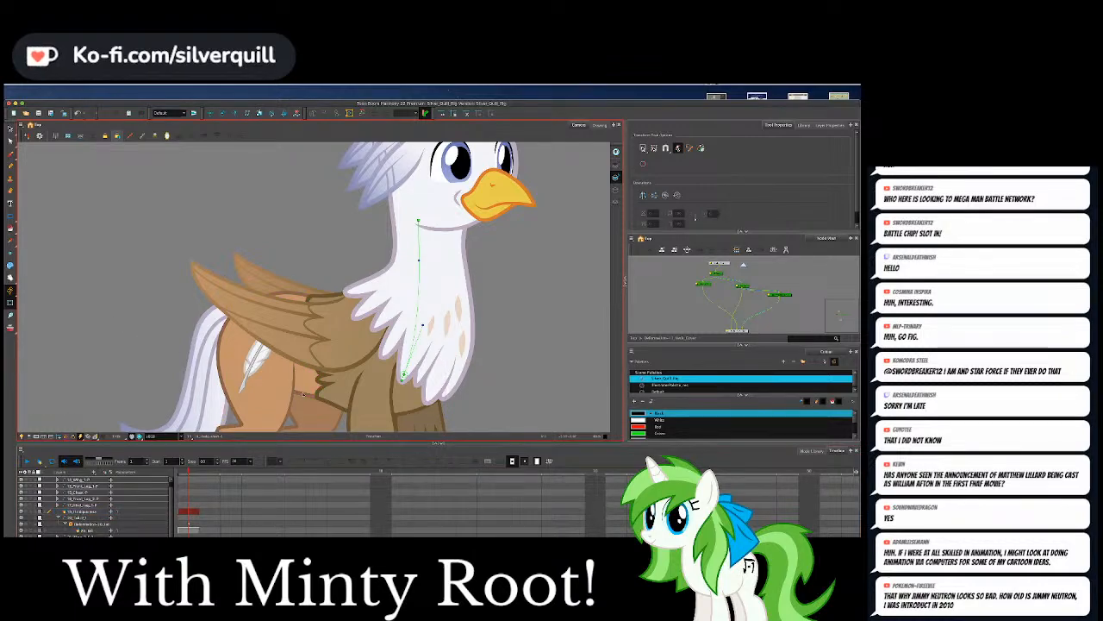
{"action": "left_click", "coordinate": [320, 393]}
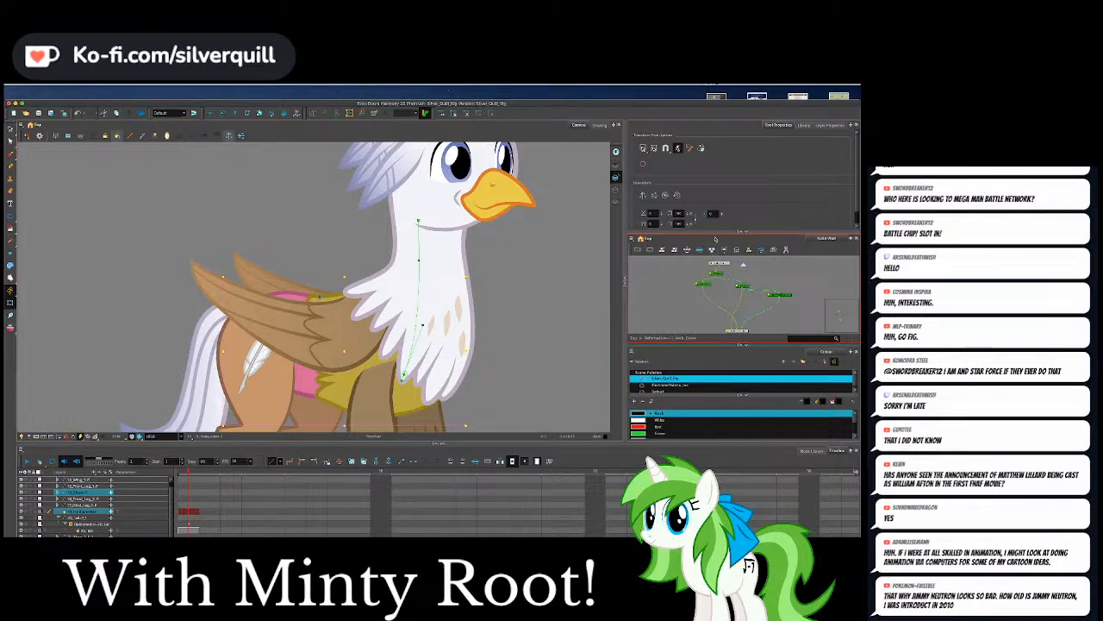
Leave the deformation group and connect the midsection drawing under the Neck Cover deformation in the node network.
{"action": "key", "text": "ctrl+shift+Return"}
{"action": "left_click_drag", "start_coordinate": [751, 299], "coordinate": [740, 293]}
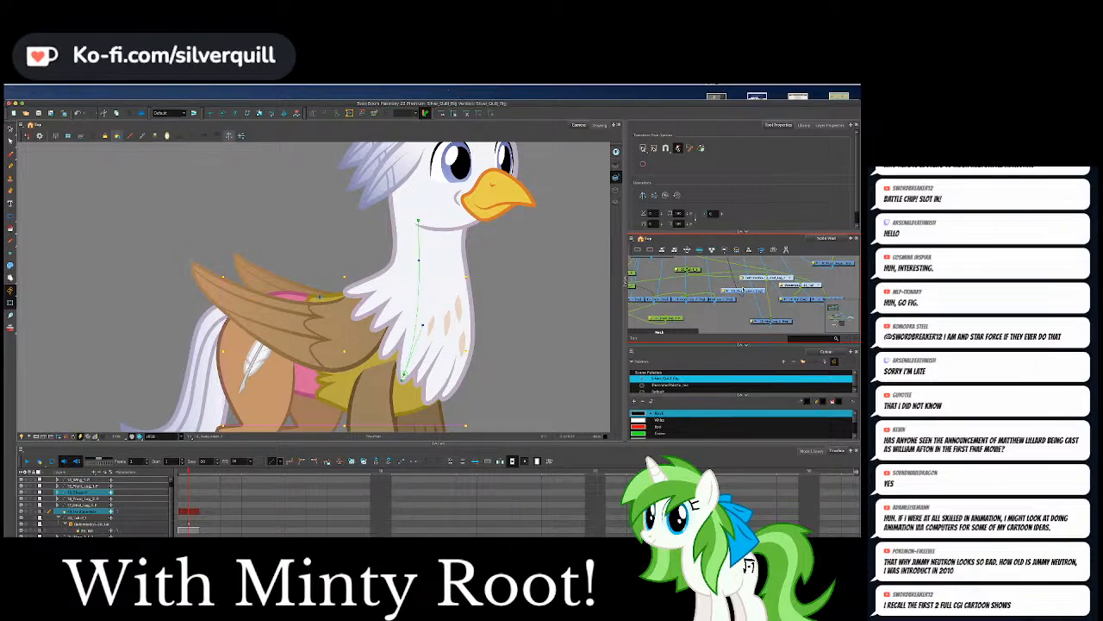
{"action": "key", "text": "ctrl+d"}
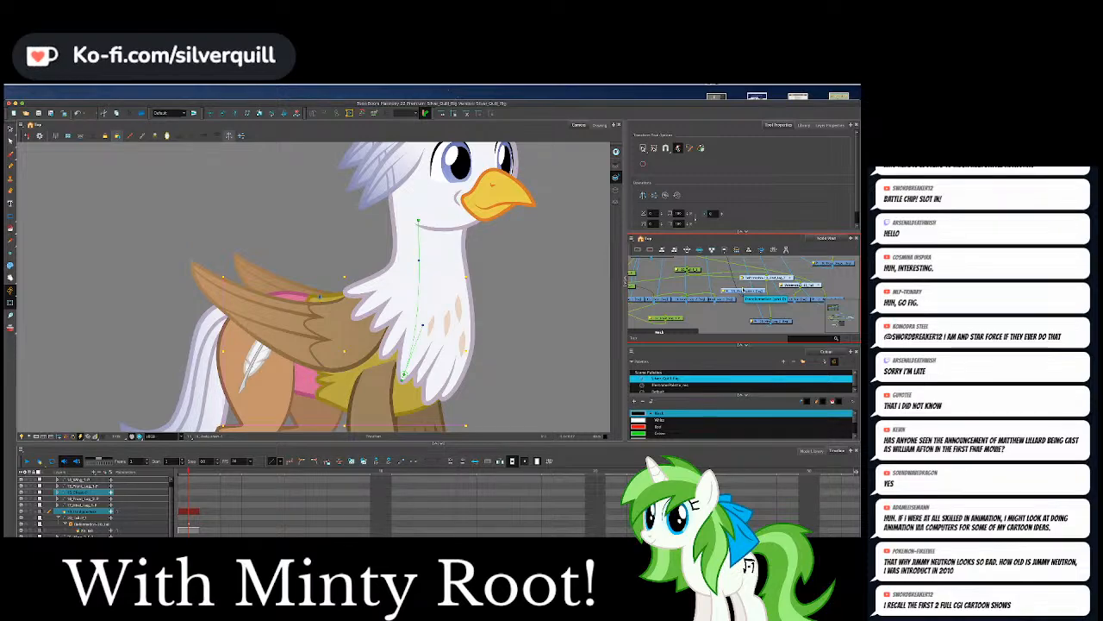
{"action": "scroll", "coordinate": [740, 314], "scroll_direction": "down", "scroll_amount": 2}
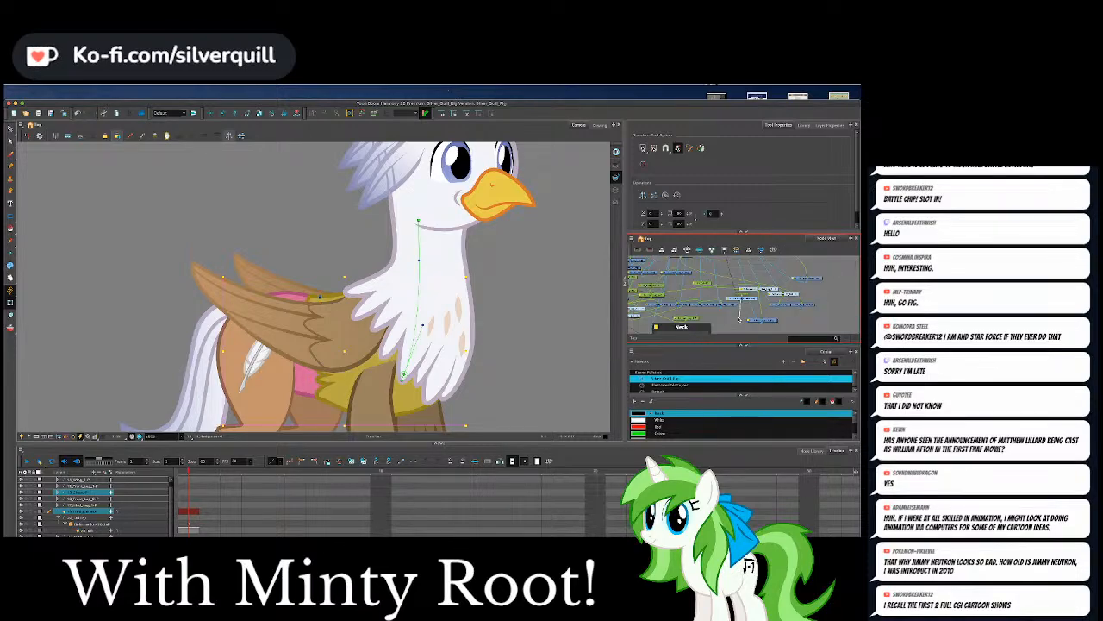
{"action": "scroll", "coordinate": [737, 315], "scroll_direction": "up", "scroll_amount": 3}
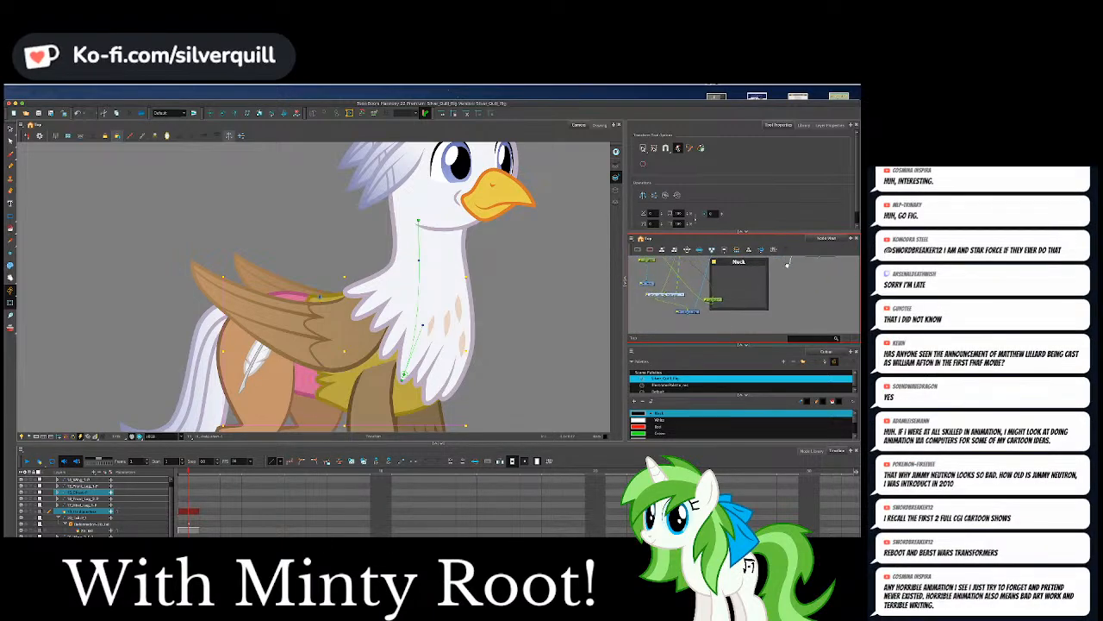
{"action": "scroll", "coordinate": [787, 265], "scroll_direction": "up", "scroll_amount": 1}
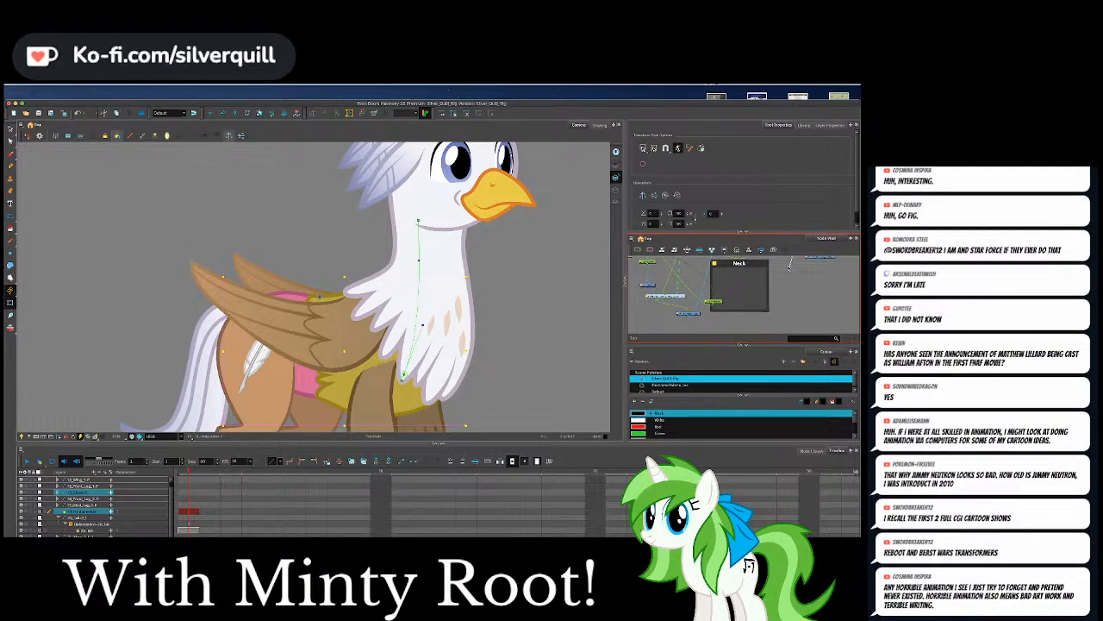
{"action": "left_click_drag", "start_coordinate": [738, 260], "coordinate": [668, 299]}
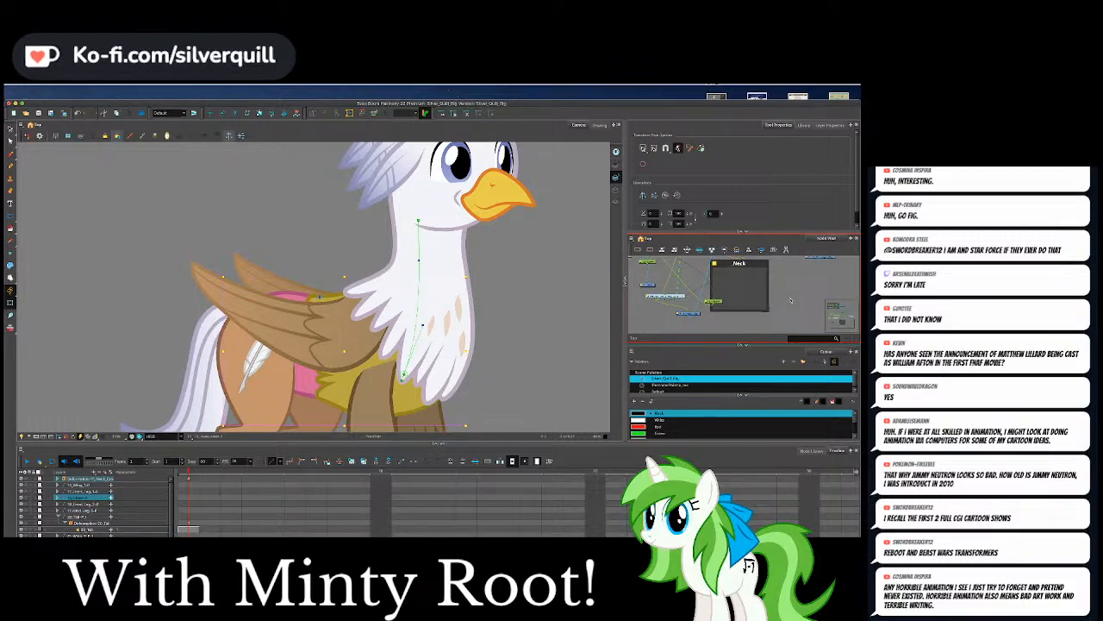
Reselect the midsection drawing and check its incoming connection in the node network.
{"action": "left_click", "coordinate": [450, 369]}
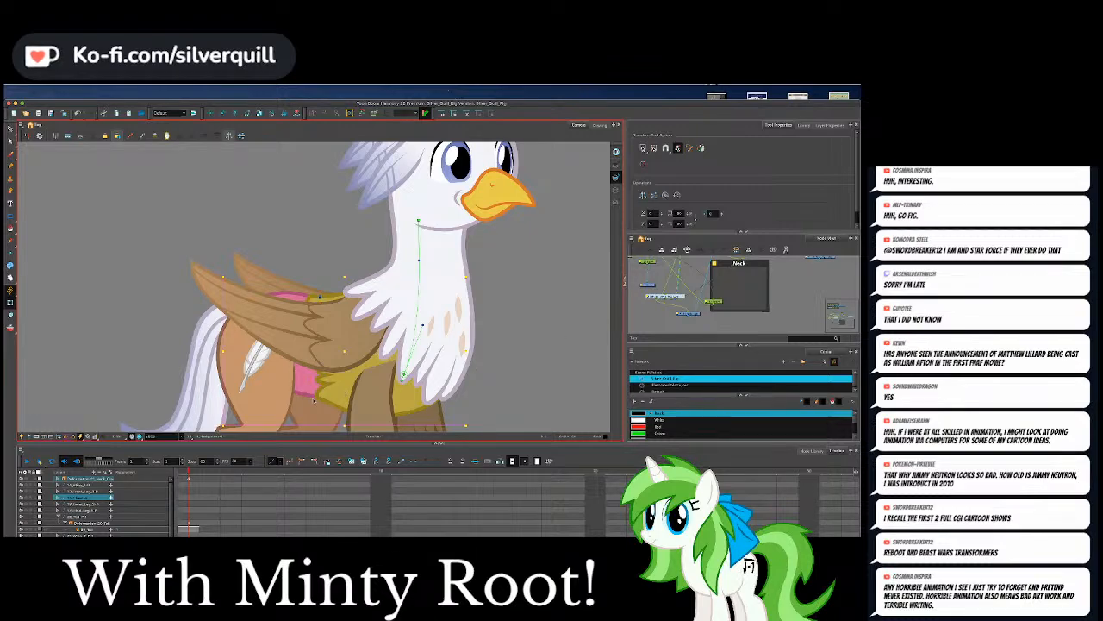
{"action": "left_click", "coordinate": [743, 303]}
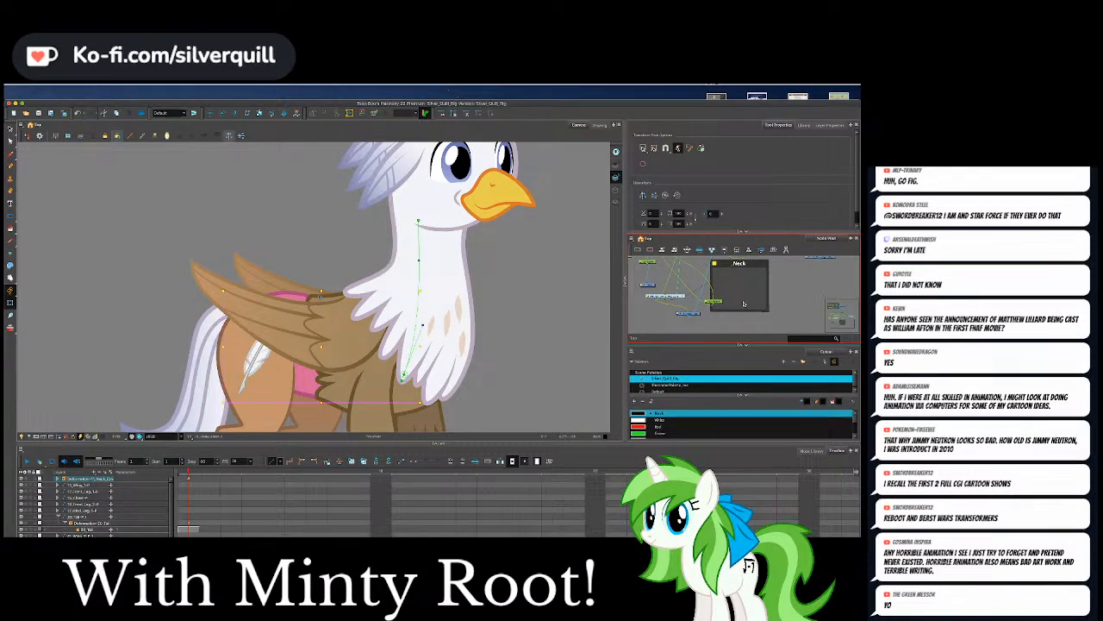
{"action": "left_click", "coordinate": [309, 399]}
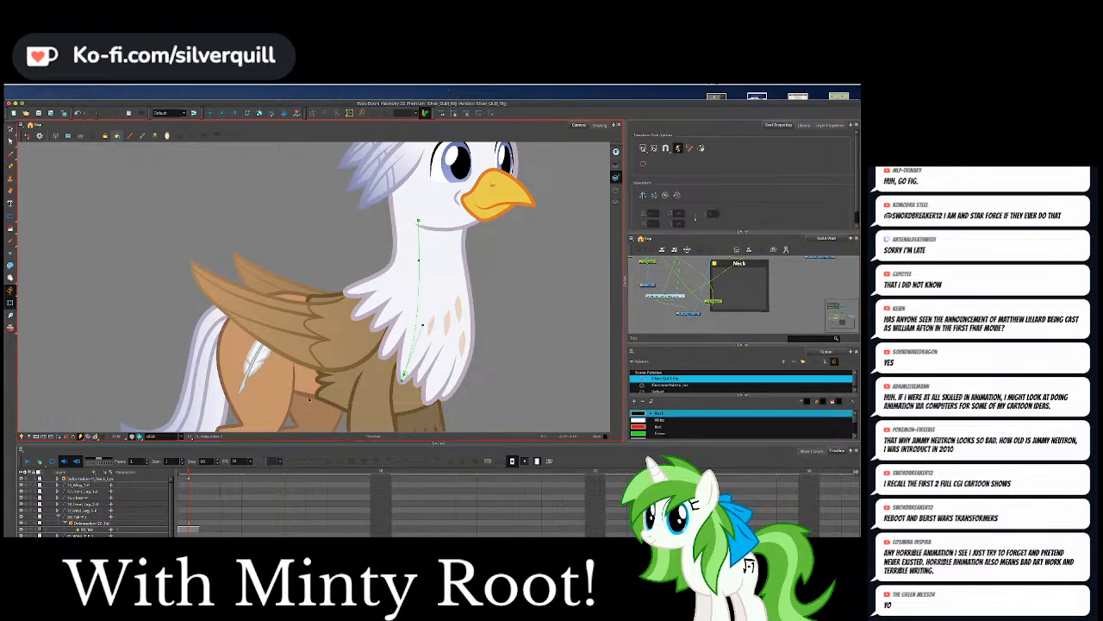
{"action": "left_click", "coordinate": [329, 393]}
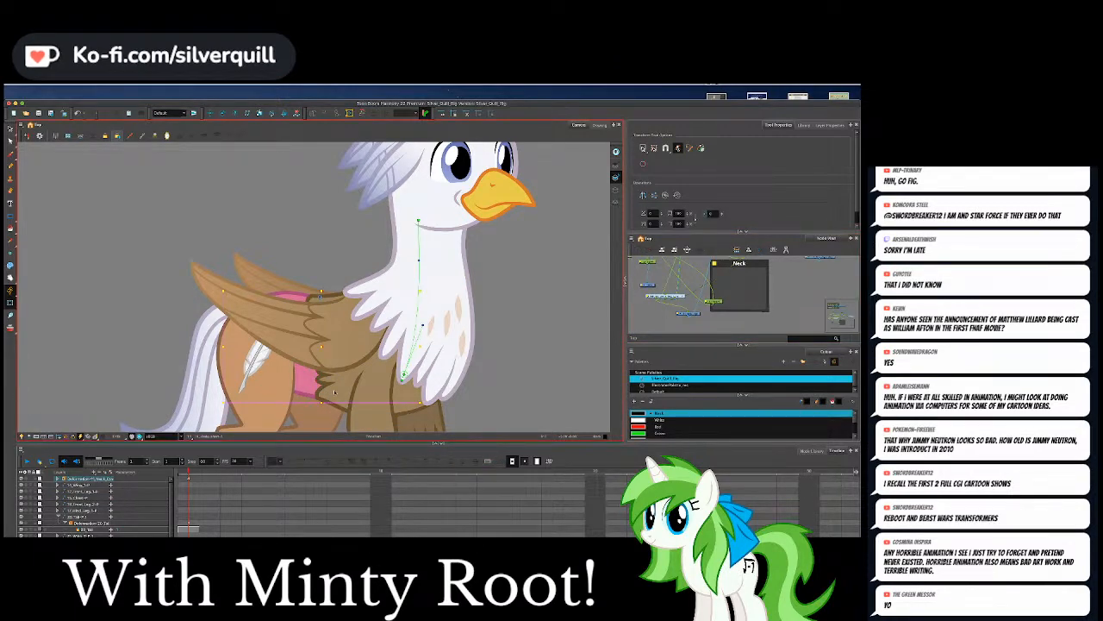
{"action": "left_click", "coordinate": [627, 281]}
{"action": "scroll", "coordinate": [793, 301], "scroll_direction": "up", "scroll_amount": 2}
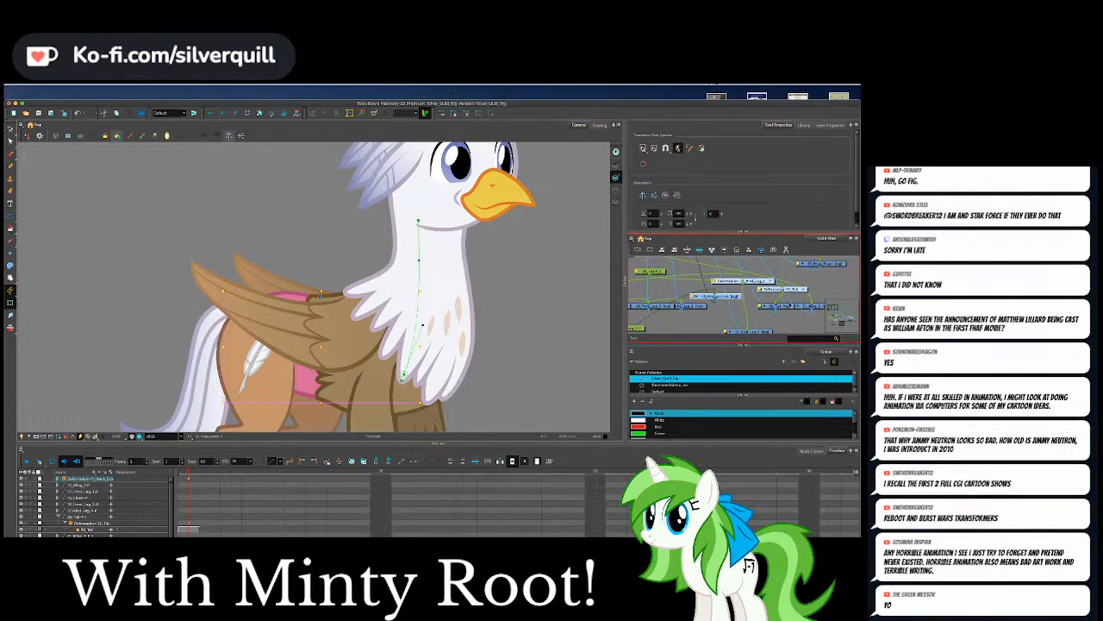
{"action": "scroll", "coordinate": [776, 314], "scroll_direction": "down", "scroll_amount": 1}
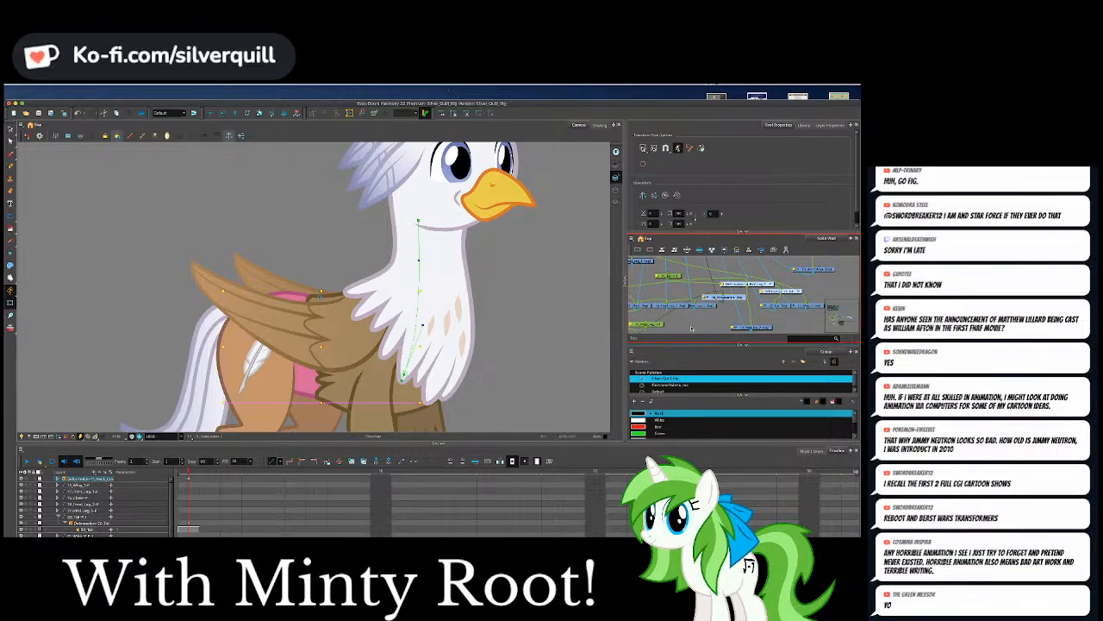
Select the chest and connect its parent peg higher in the network to the Neck Cover deformation group.
{"action": "left_click", "coordinate": [389, 410]}
{"action": "left_click", "coordinate": [405, 412]}
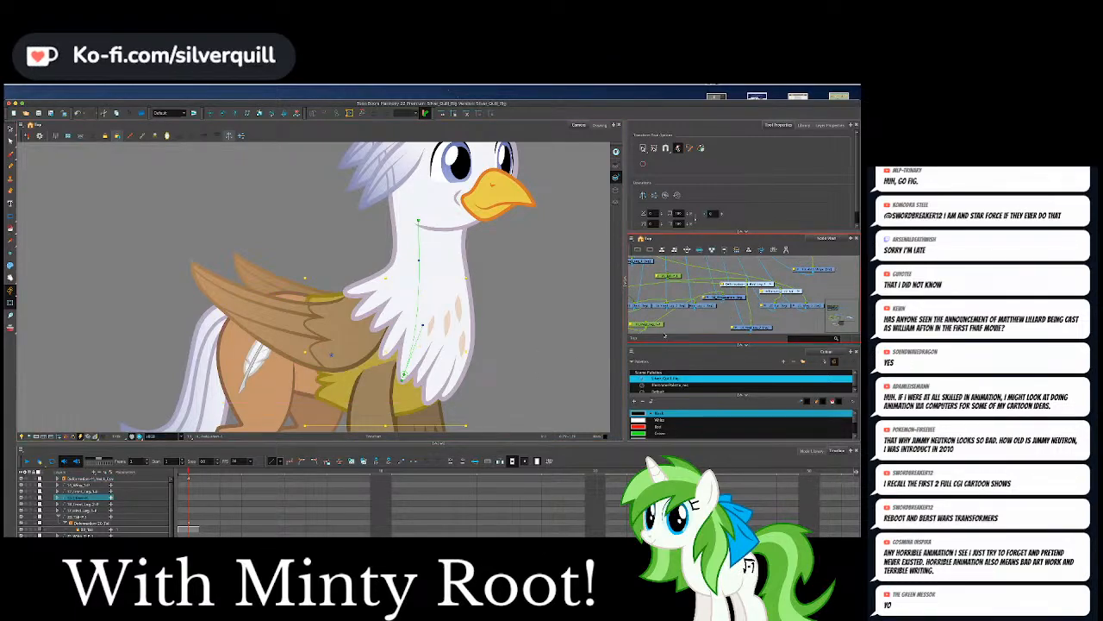
{"action": "scroll", "coordinate": [690, 301], "scroll_direction": "down", "scroll_amount": 3}
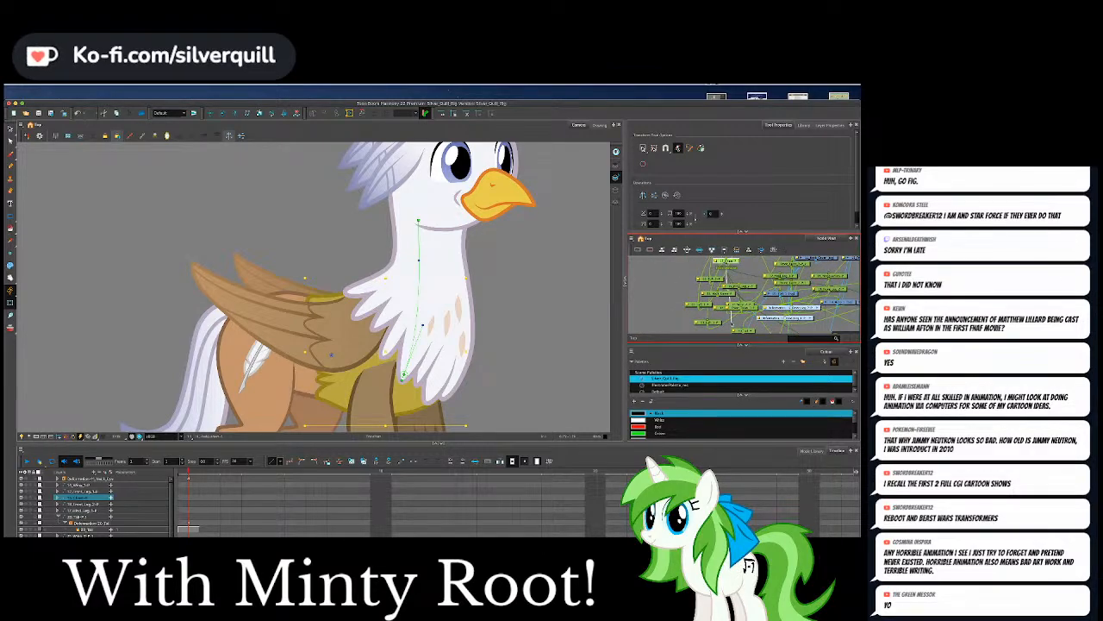
{"action": "scroll", "coordinate": [711, 305], "scroll_direction": "up", "scroll_amount": 3}
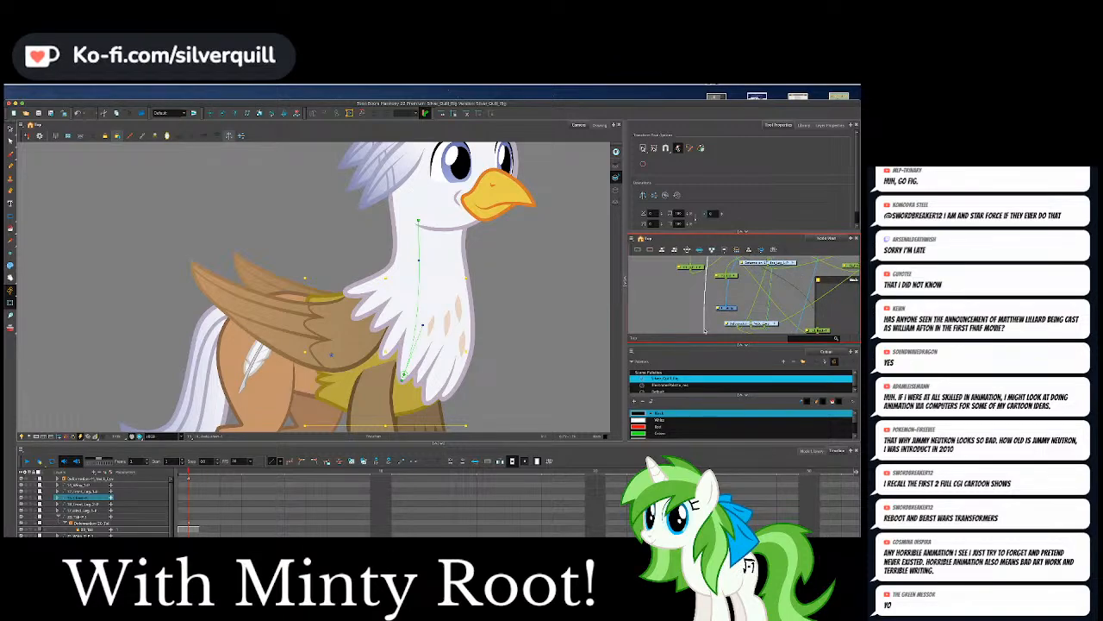
{"action": "left_click_drag", "start_coordinate": [705, 331], "coordinate": [750, 325]}
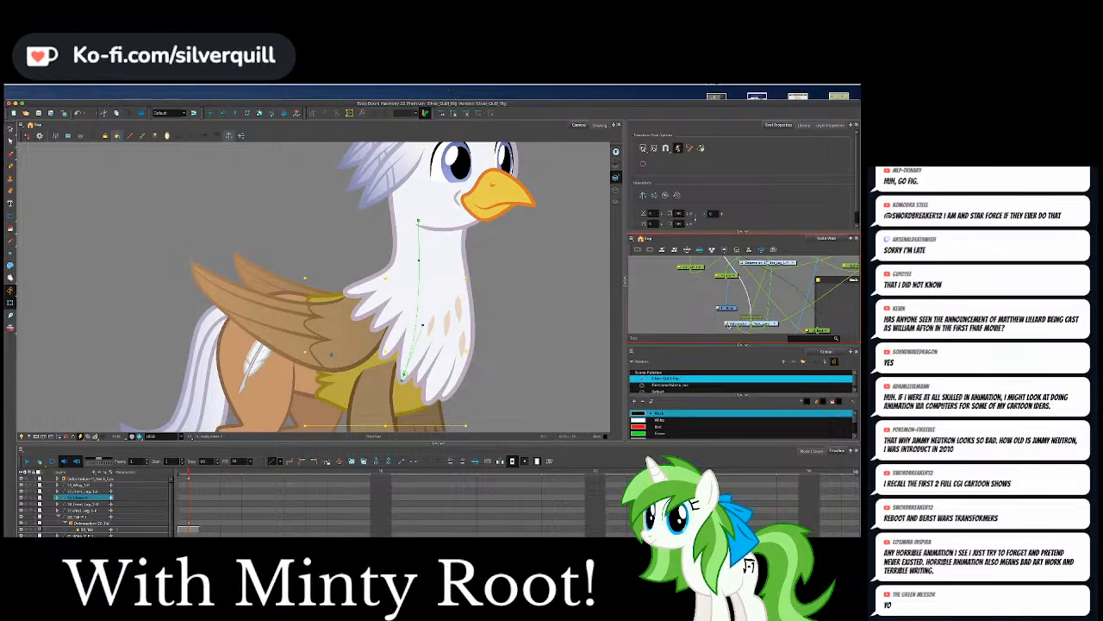
{"action": "scroll", "coordinate": [686, 298], "scroll_direction": "up", "scroll_amount": 2}
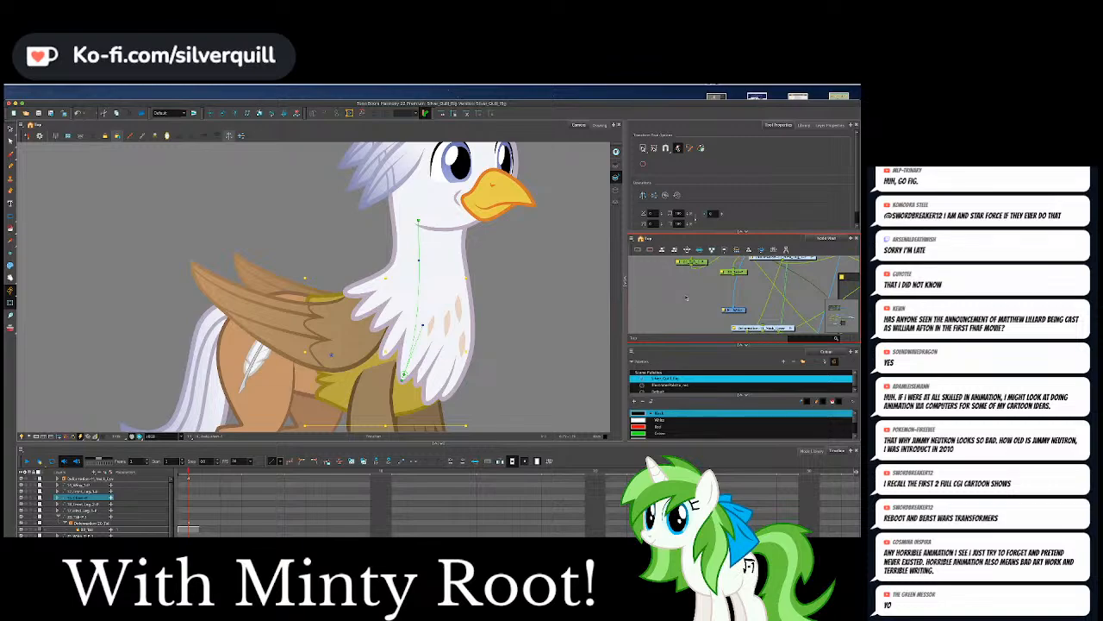
{"action": "scroll", "coordinate": [686, 298], "scroll_direction": "down", "scroll_amount": 5}
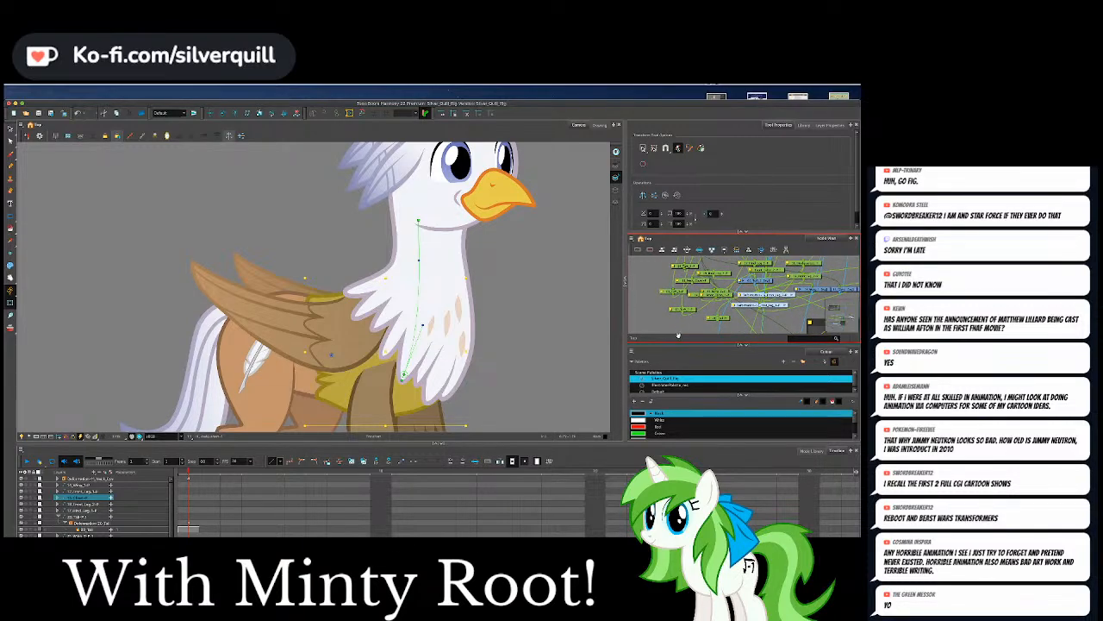
Examine the node connections around the Neck Cover deformation group, with more of the griffon's legs in view.
{"action": "left_click", "coordinate": [423, 352]}
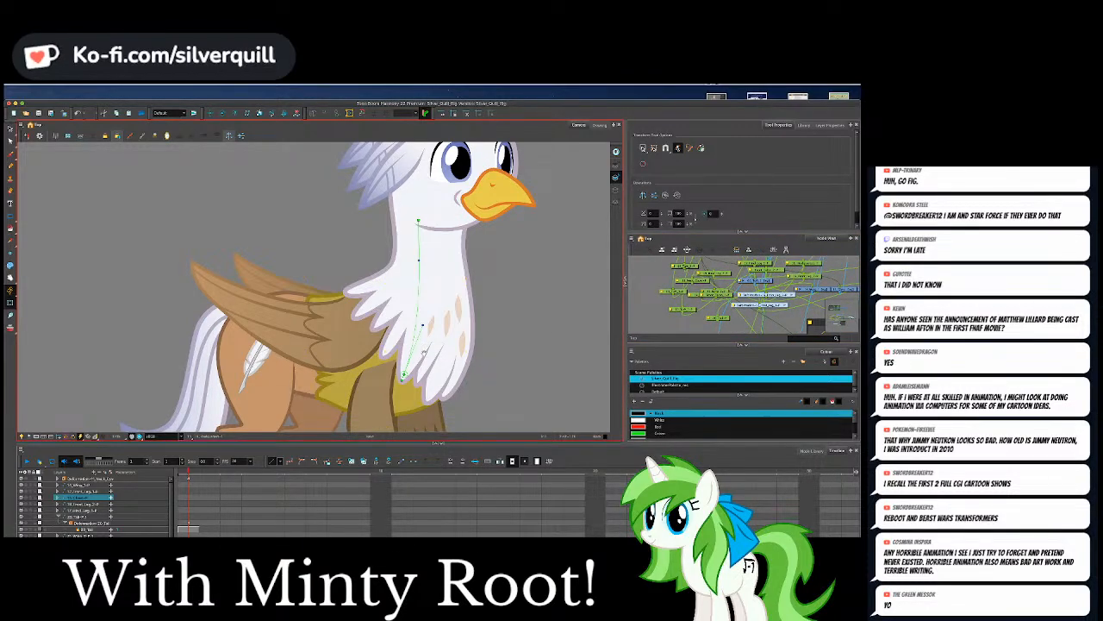
{"action": "left_click_drag", "start_coordinate": [423, 353], "coordinate": [434, 327]}
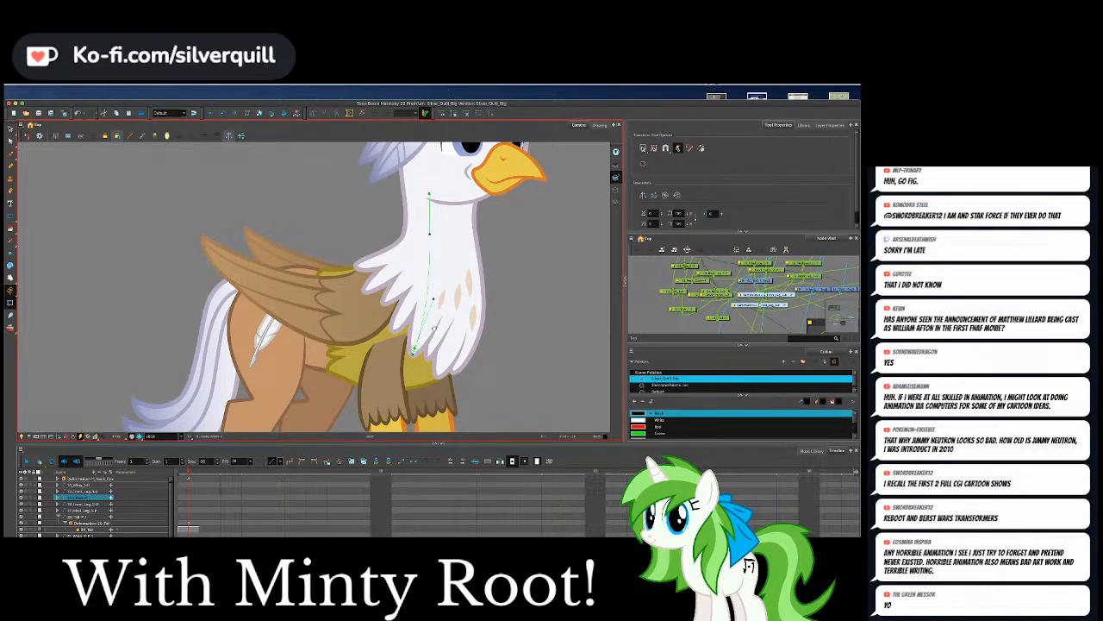
{"action": "left_click", "coordinate": [433, 328]}
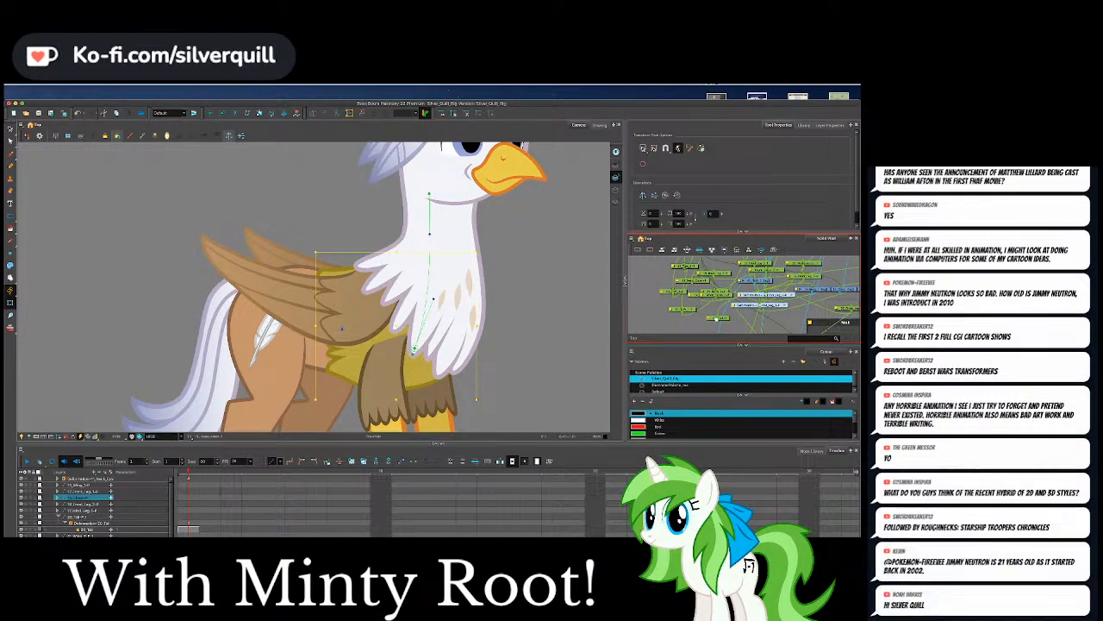
{"action": "key", "text": "o"}
{"action": "left_click_drag", "start_coordinate": [723, 292], "coordinate": [710, 276]}
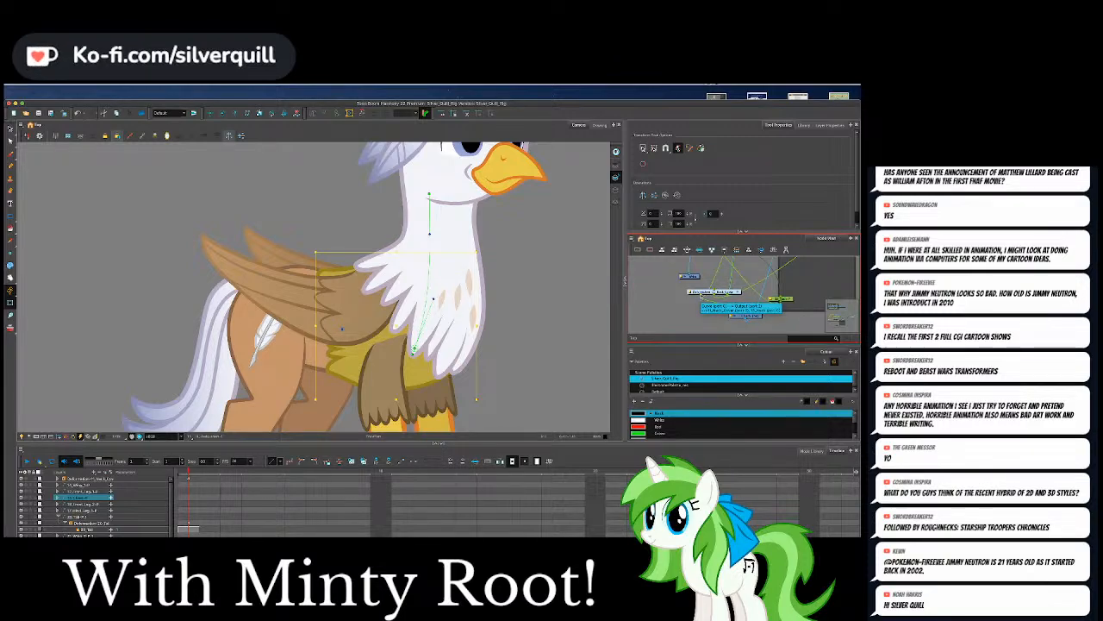
{"action": "left_click", "coordinate": [682, 301]}
{"action": "left_click", "coordinate": [683, 301]}
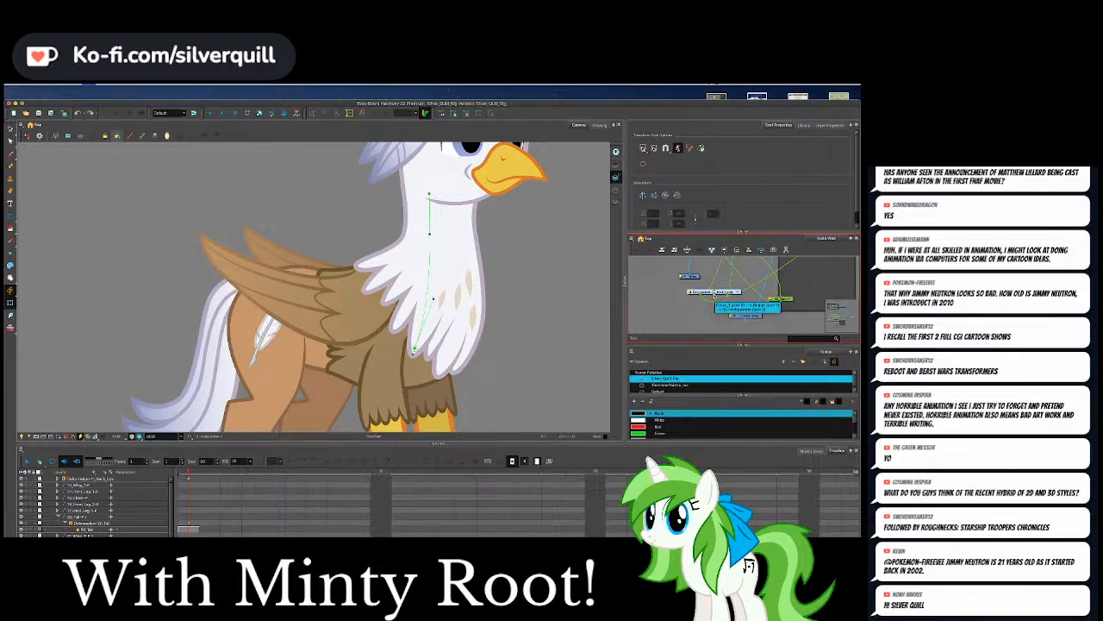
{"action": "left_click", "coordinate": [685, 306]}
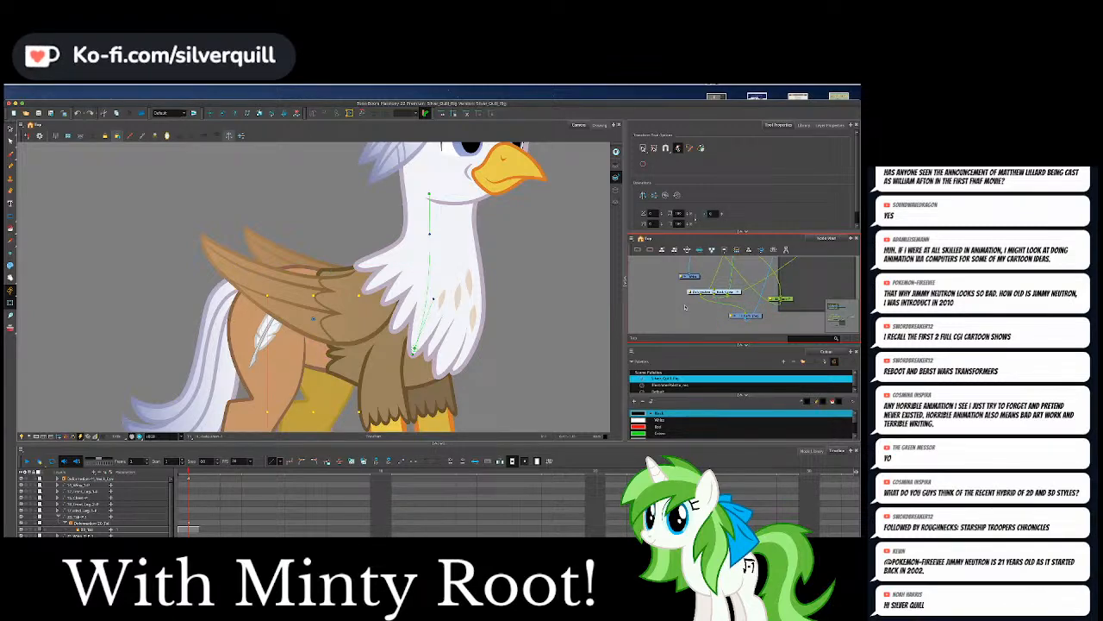
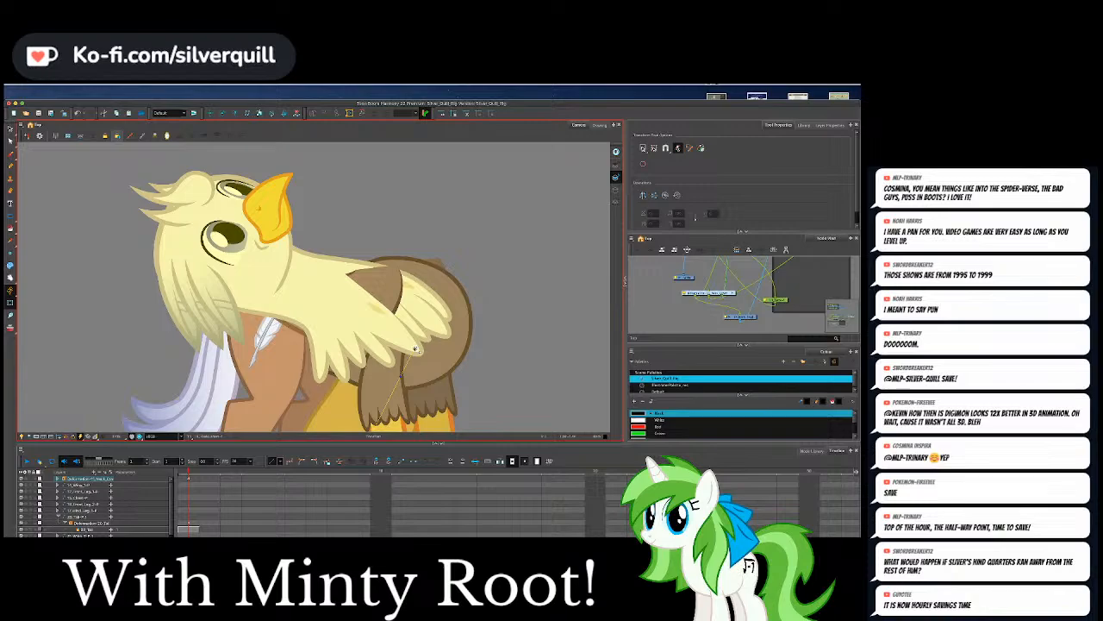
Undo the last two deformation changes that bent the griffon's neck and body over.
{"action": "key", "text": "super+z"}
{"action": "key", "text": "super+z"}
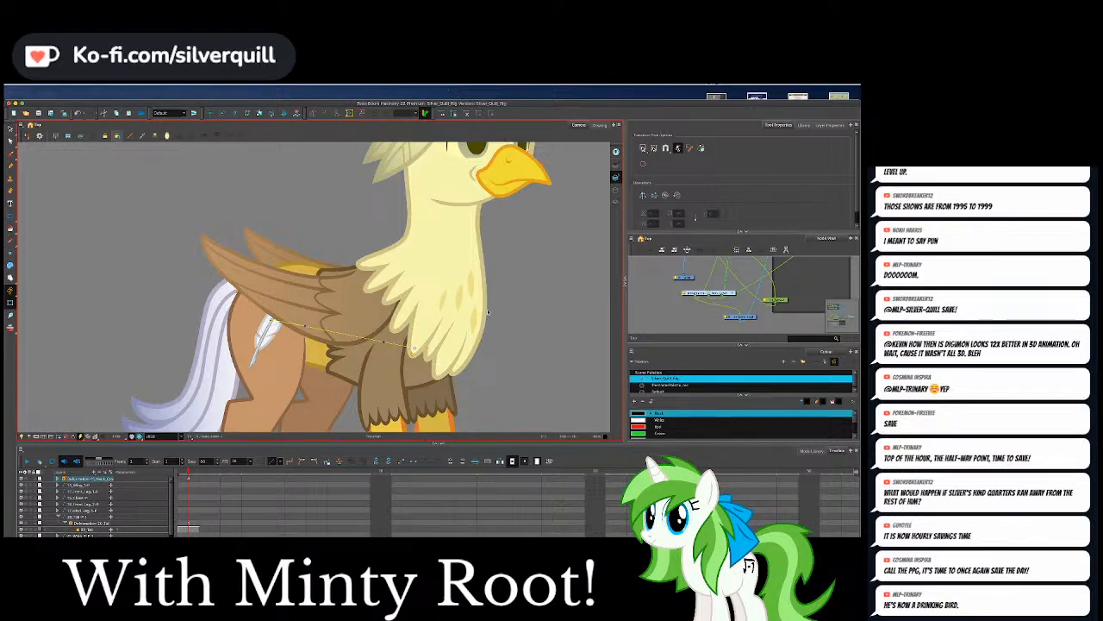
Open the Neck Cover deformation group and inspect its first curve's parameters and region of influence settings.
{"action": "left_click", "coordinate": [733, 293]}
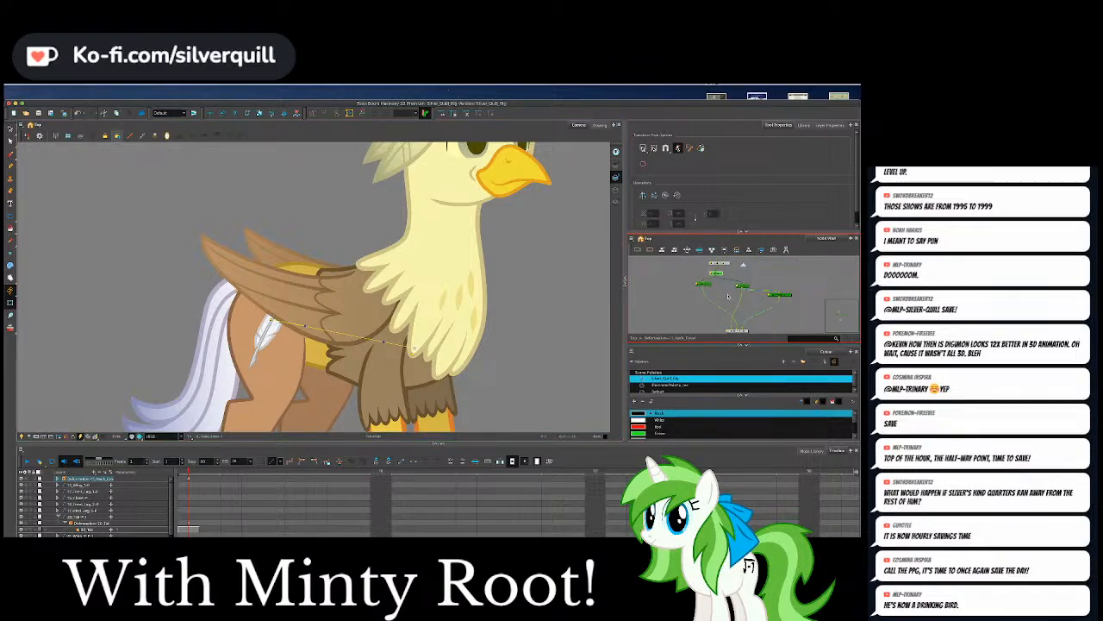
{"action": "left_click", "coordinate": [729, 296]}
{"action": "scroll", "coordinate": [729, 296], "scroll_direction": "up", "scroll_amount": 2}
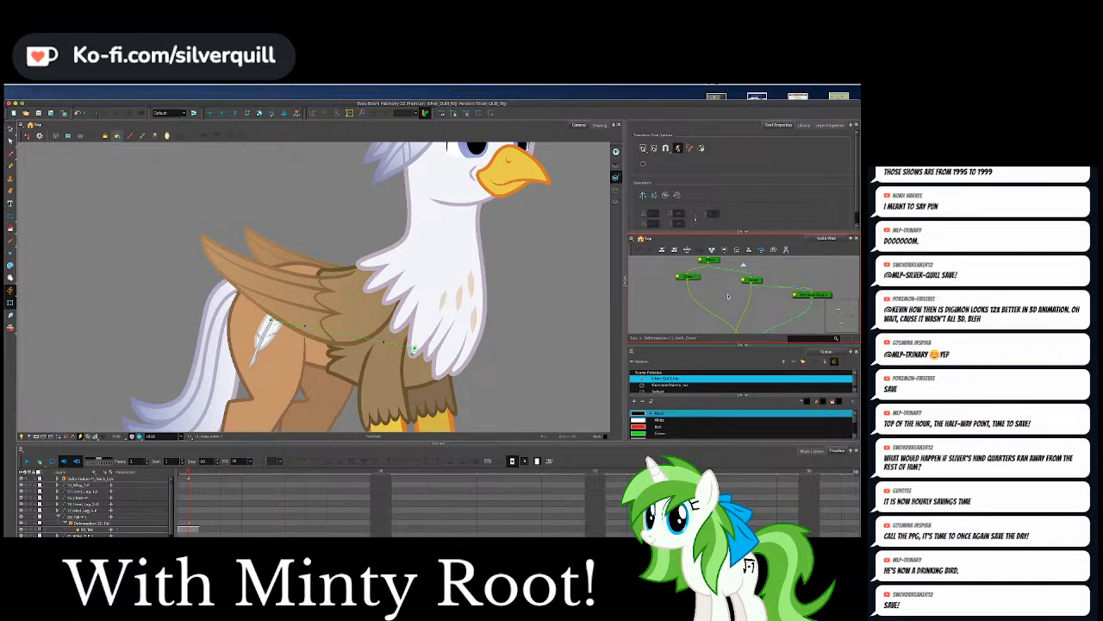
{"action": "double_click", "coordinate": [677, 277]}
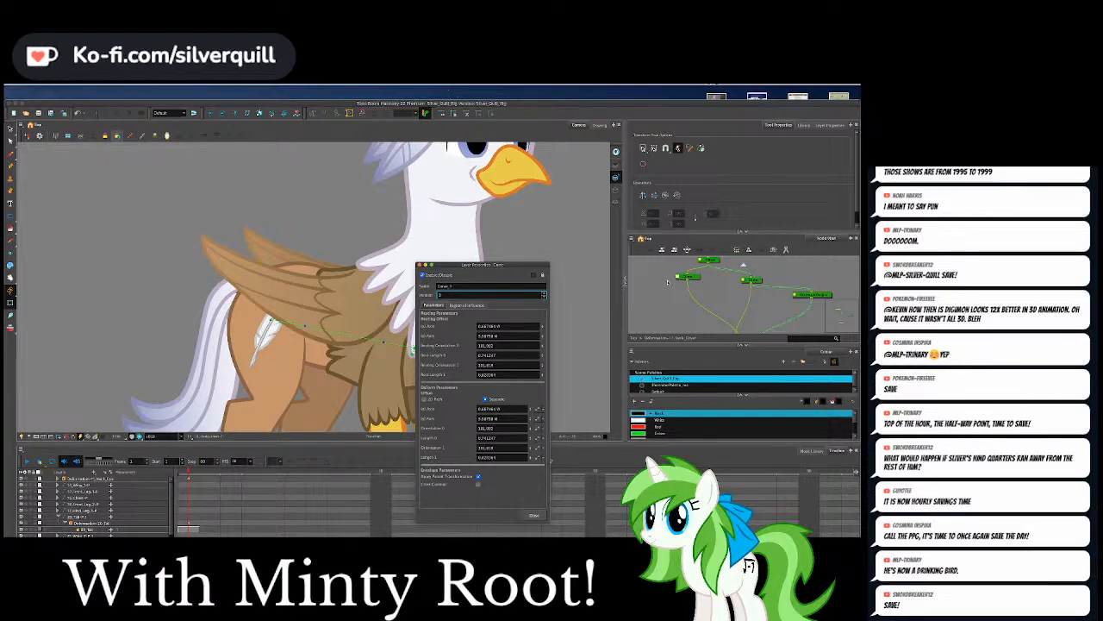
{"action": "left_click", "coordinate": [473, 307]}
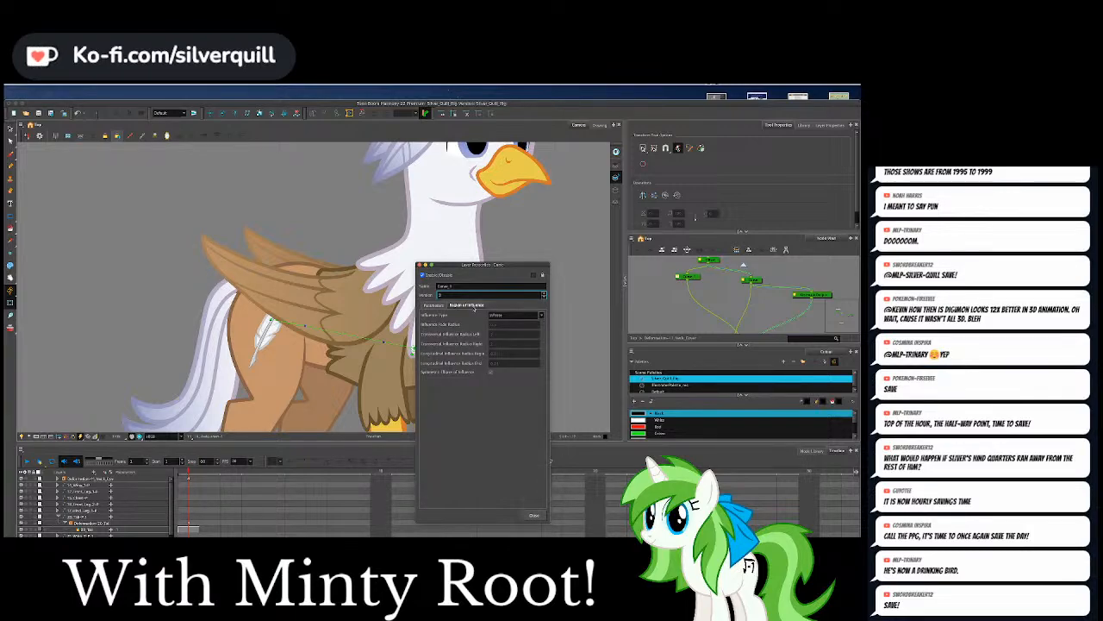
{"action": "left_click", "coordinate": [436, 306]}
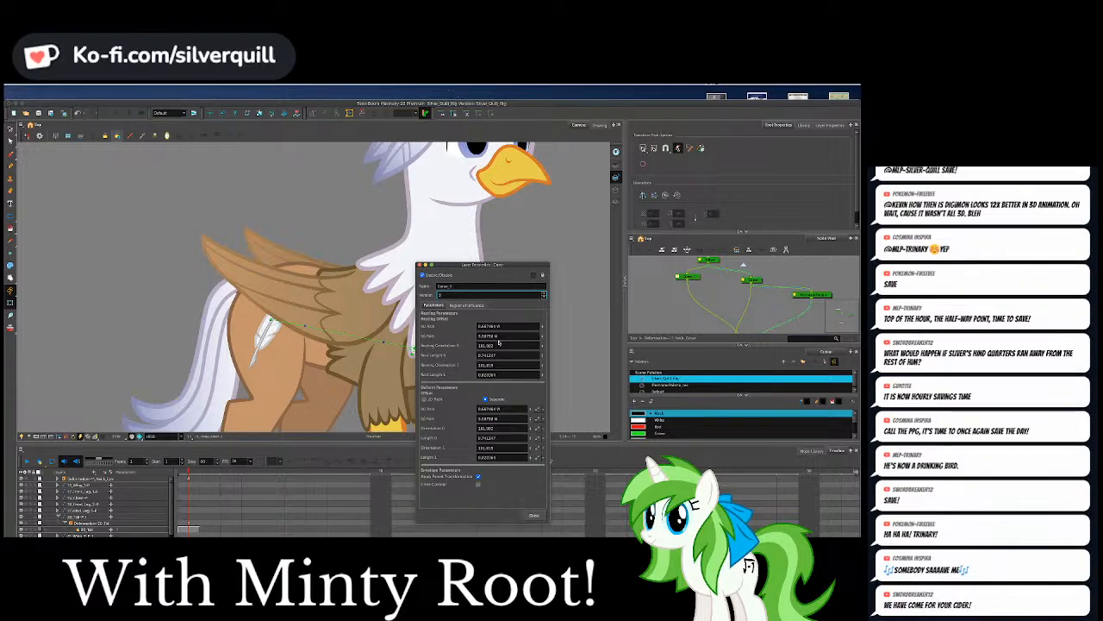
{"action": "left_click", "coordinate": [498, 345]}
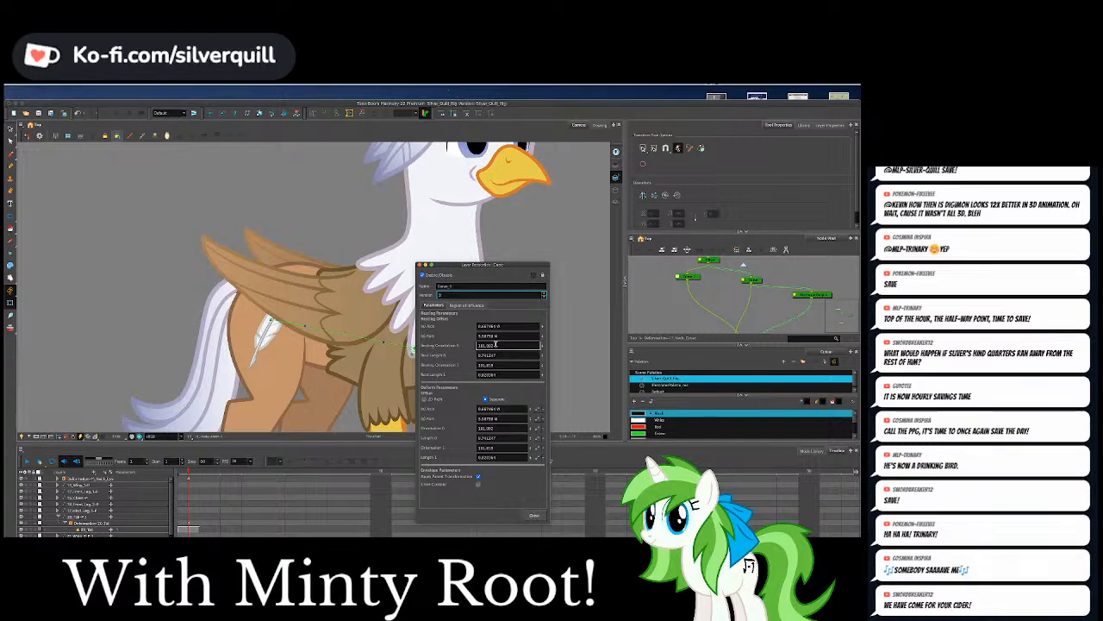
{"action": "key", "text": "Return"}
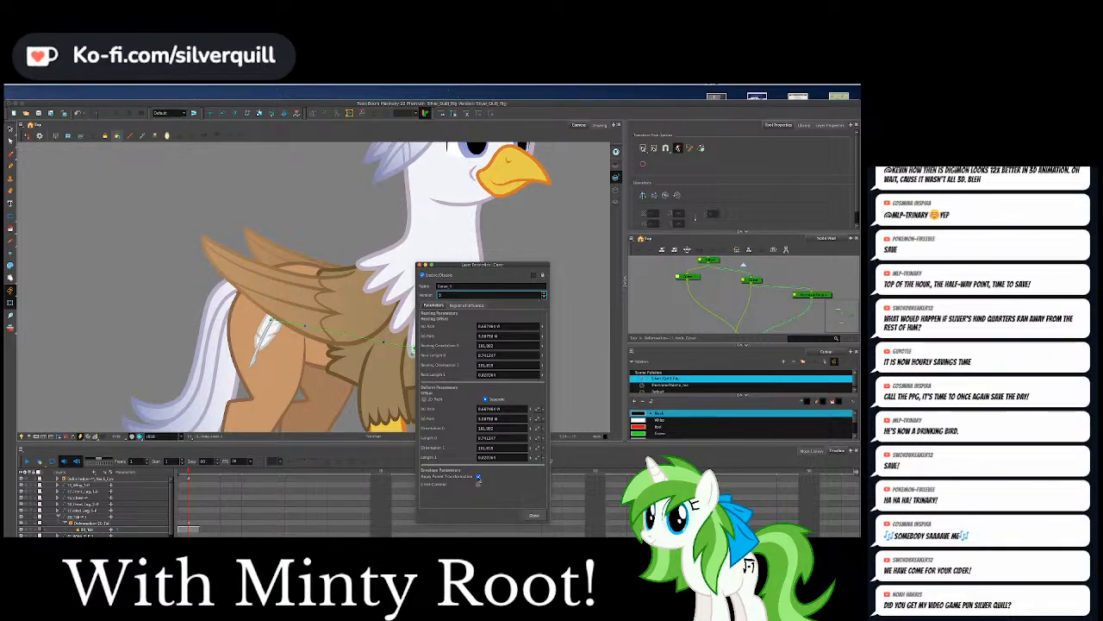
Disable Apply Parent Transformation for the first curve and close its settings.
{"action": "left_click", "coordinate": [478, 478]}
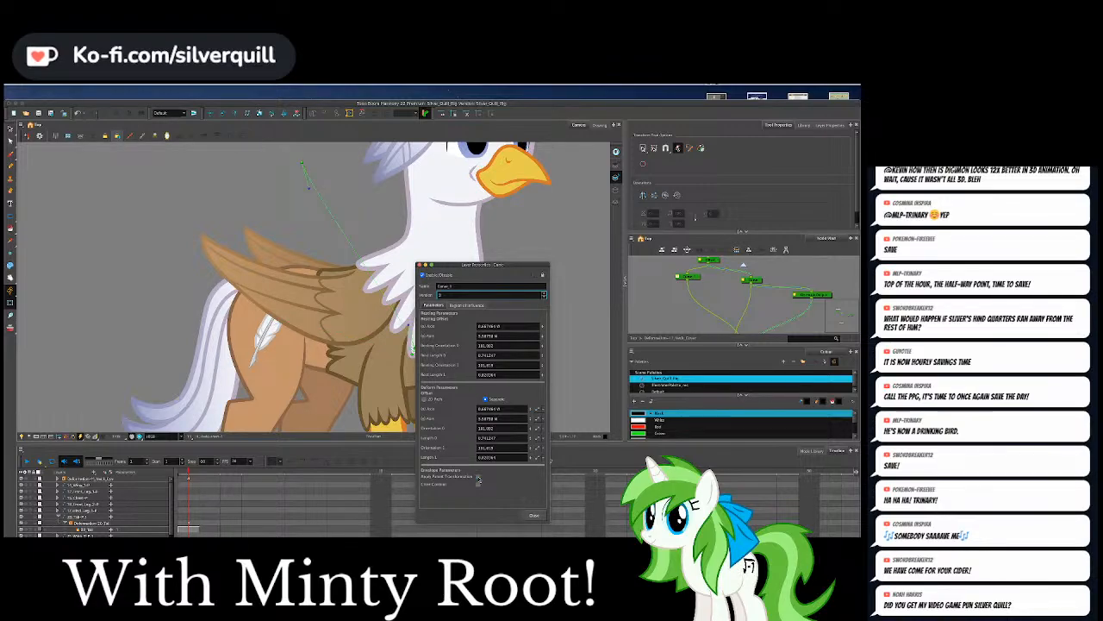
{"action": "left_click", "coordinate": [479, 477]}
{"action": "left_click", "coordinate": [478, 477]}
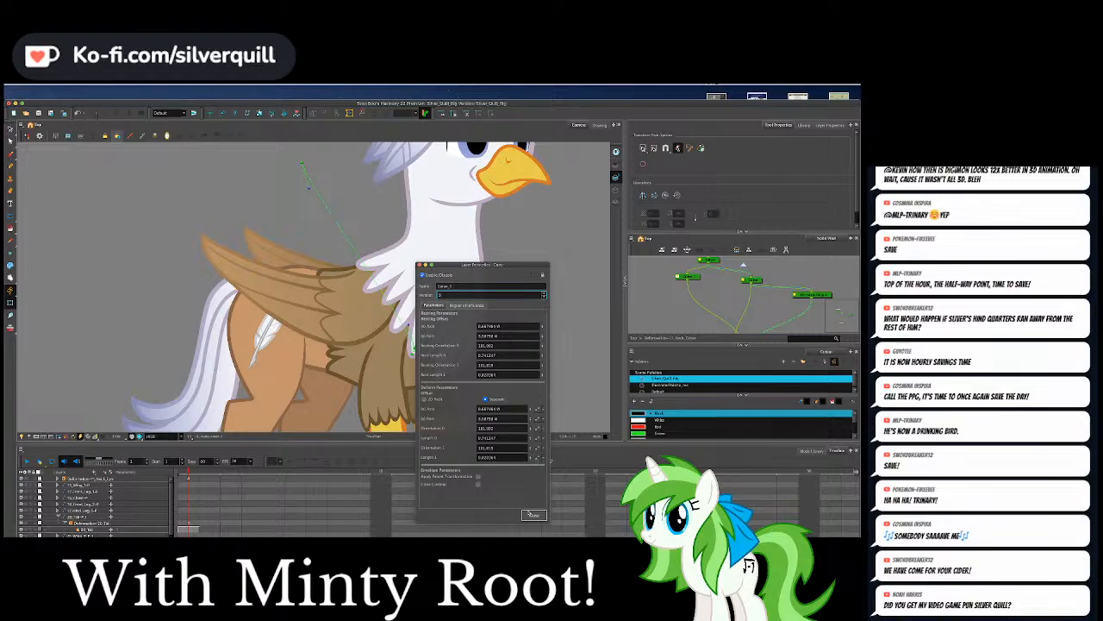
{"action": "left_click", "coordinate": [531, 513]}
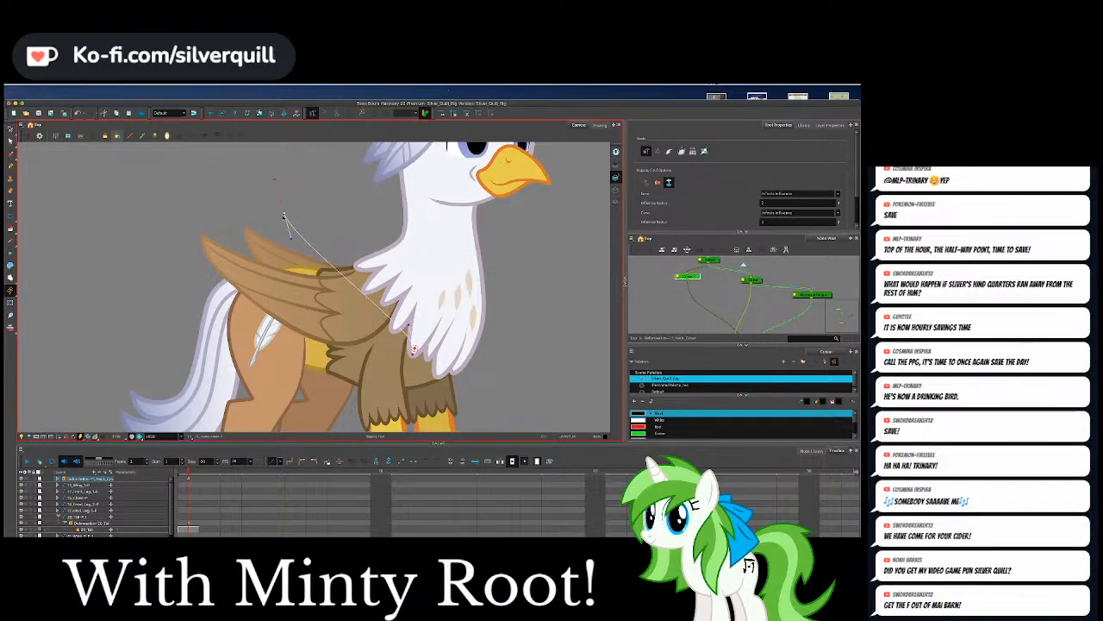
Reposition the first curve's end point onto the griffon's hip and realign its handle along the body with the Rigging tool.
{"action": "left_click", "coordinate": [269, 312]}
{"action": "left_click_drag", "start_coordinate": [275, 334], "coordinate": [303, 314]}
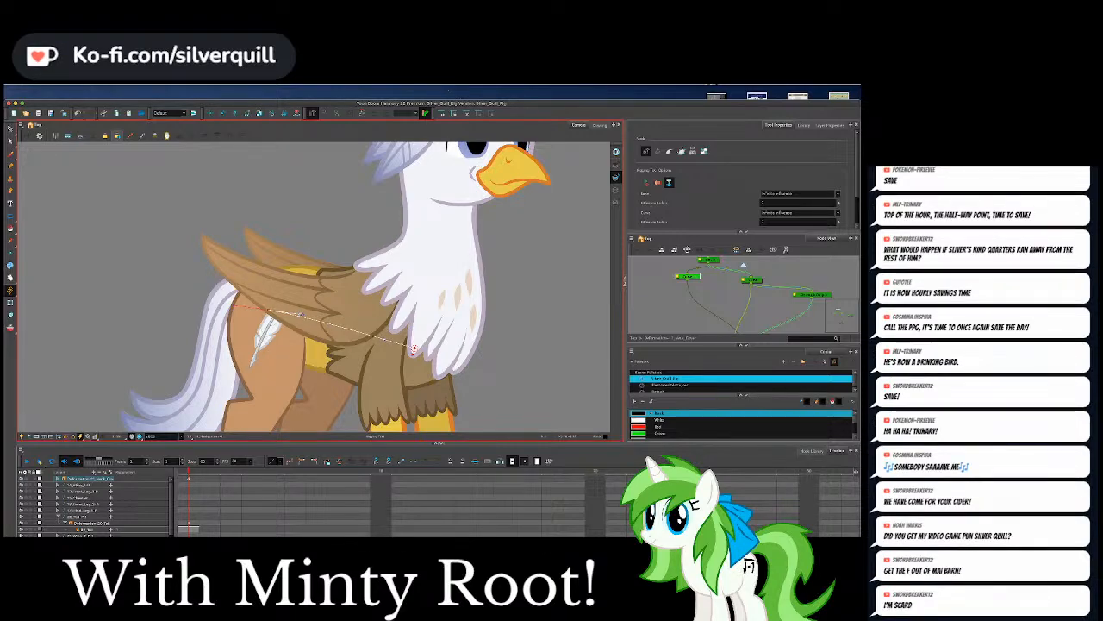
{"action": "left_click_drag", "start_coordinate": [301, 314], "coordinate": [299, 318]}
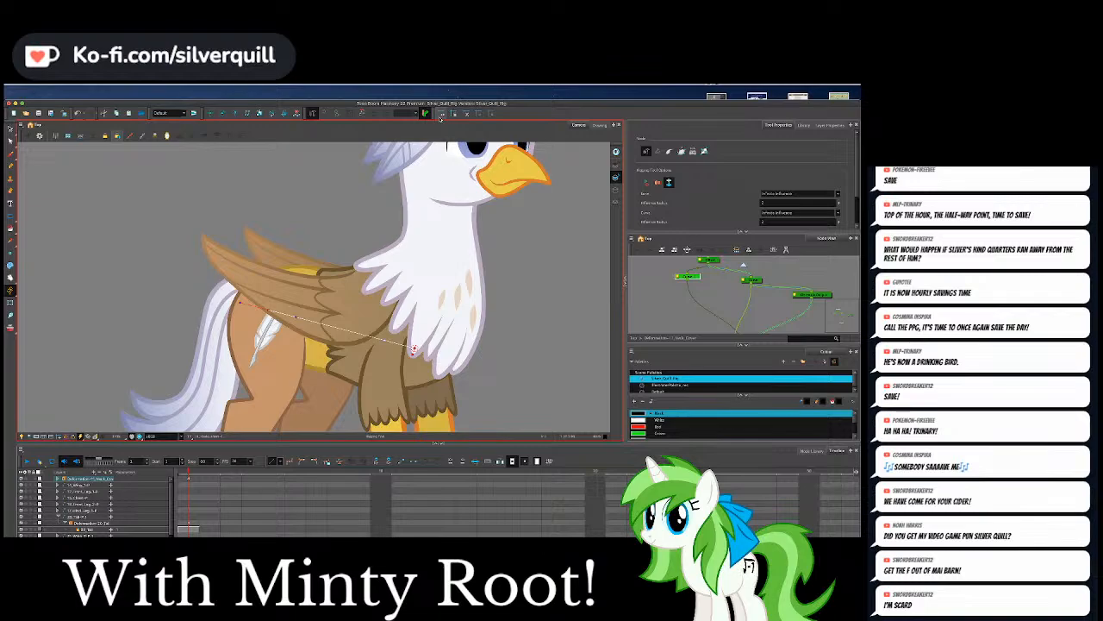
Try rotating the Neck Cover chain at the chest to bend the neck and head far forward, and undo the rotation.
{"action": "left_click", "coordinate": [12, 304]}
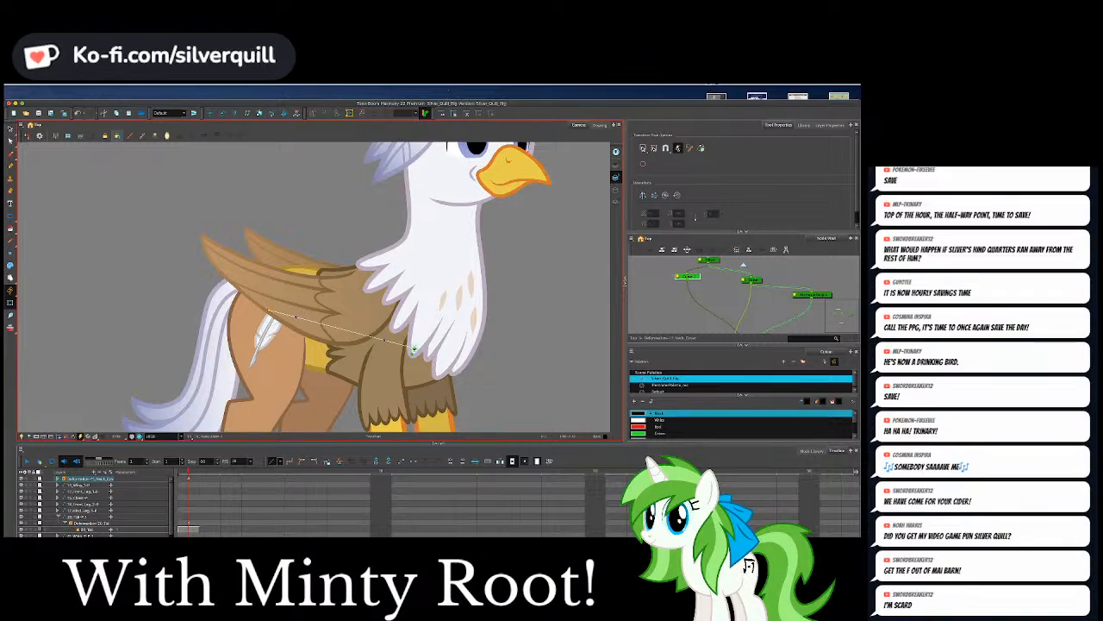
{"action": "mouse_move", "coordinate": [413, 350]}
{"action": "left_mouse_down"}
{"action": "mouse_move", "coordinate": [416, 293]}
{"action": "mouse_move", "coordinate": [415, 348]}
{"action": "left_mouse_up"}
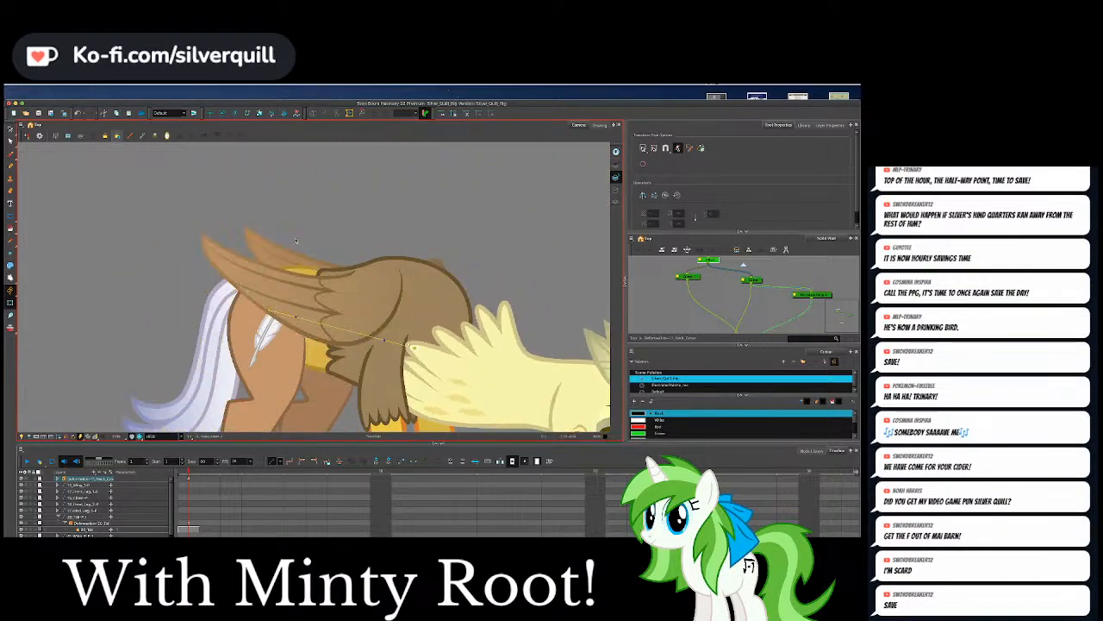
{"action": "left_click_drag", "start_coordinate": [296, 242], "coordinate": [470, 501]}
{"action": "key", "text": "ctrl+z"}
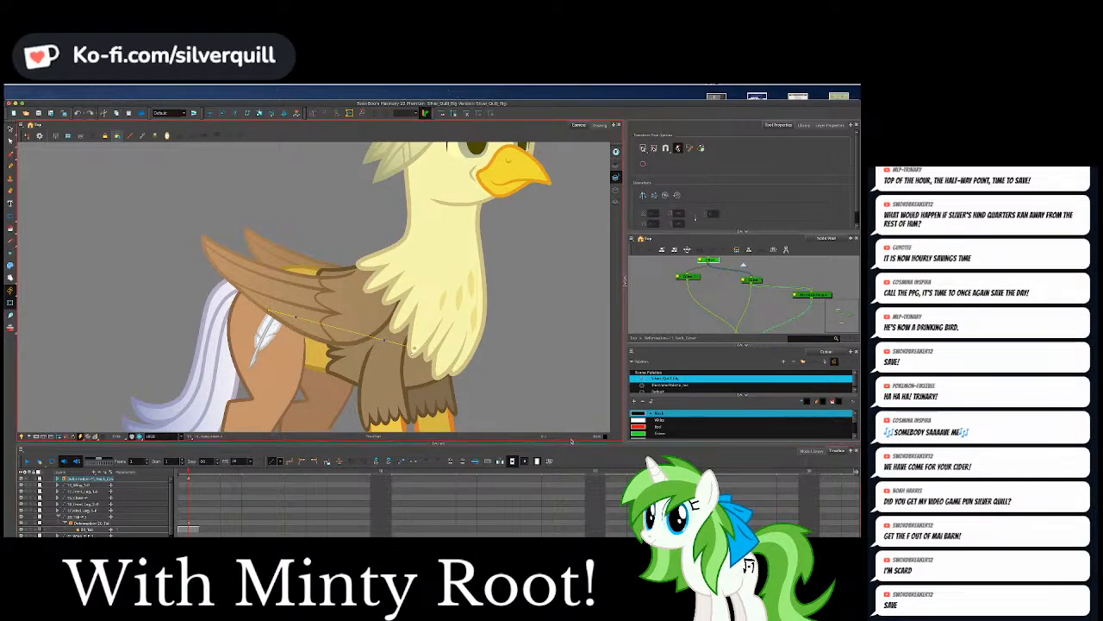
Try tilting the neck and head moderately forward with the griffon's whole head in view, and undo the tilt.
{"action": "scroll", "coordinate": [468, 319], "scroll_direction": "down", "scroll_amount": 2}
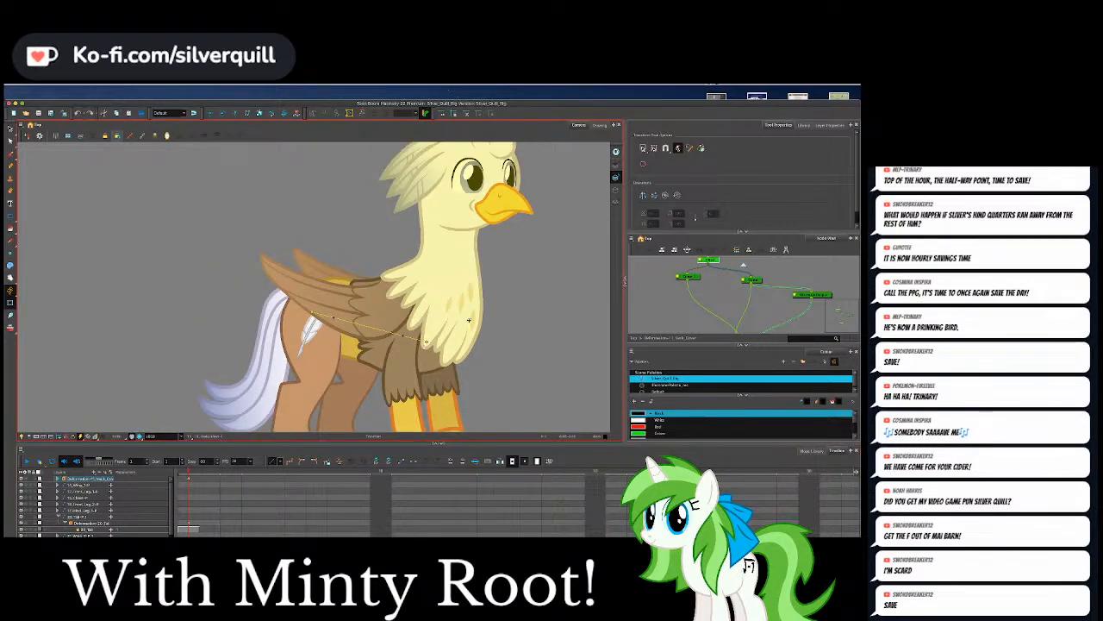
{"action": "scroll", "coordinate": [468, 320], "scroll_direction": "down", "scroll_amount": 1}
{"action": "scroll", "coordinate": [448, 336], "scroll_direction": "up", "scroll_amount": 1}
{"action": "scroll", "coordinate": [424, 357], "scroll_direction": "down", "scroll_amount": 1}
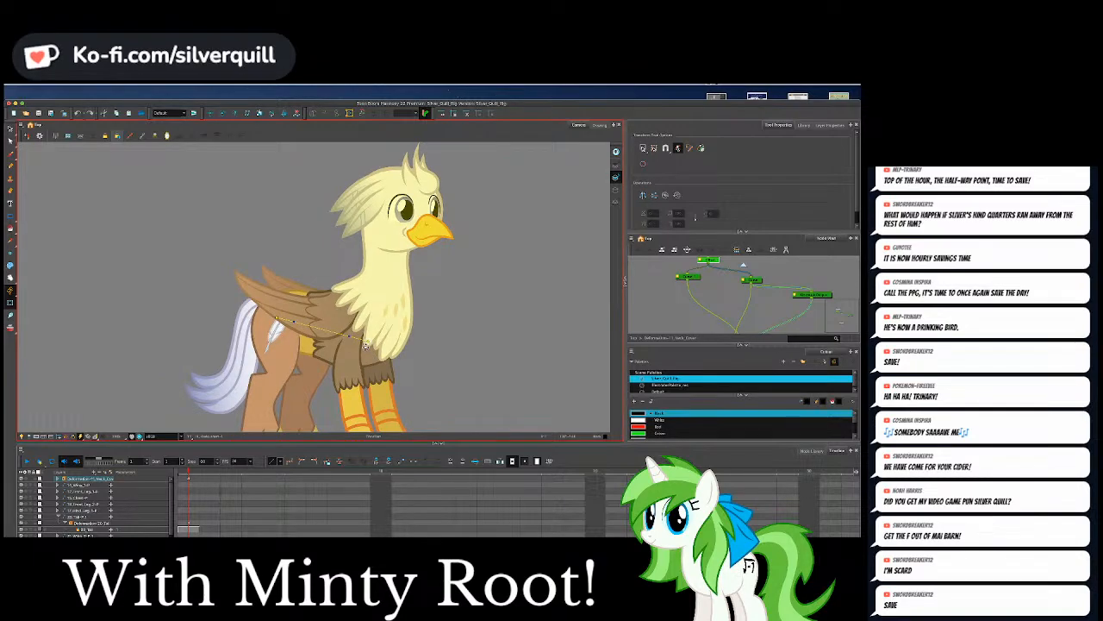
{"action": "left_click_drag", "start_coordinate": [366, 344], "coordinate": [293, 380]}
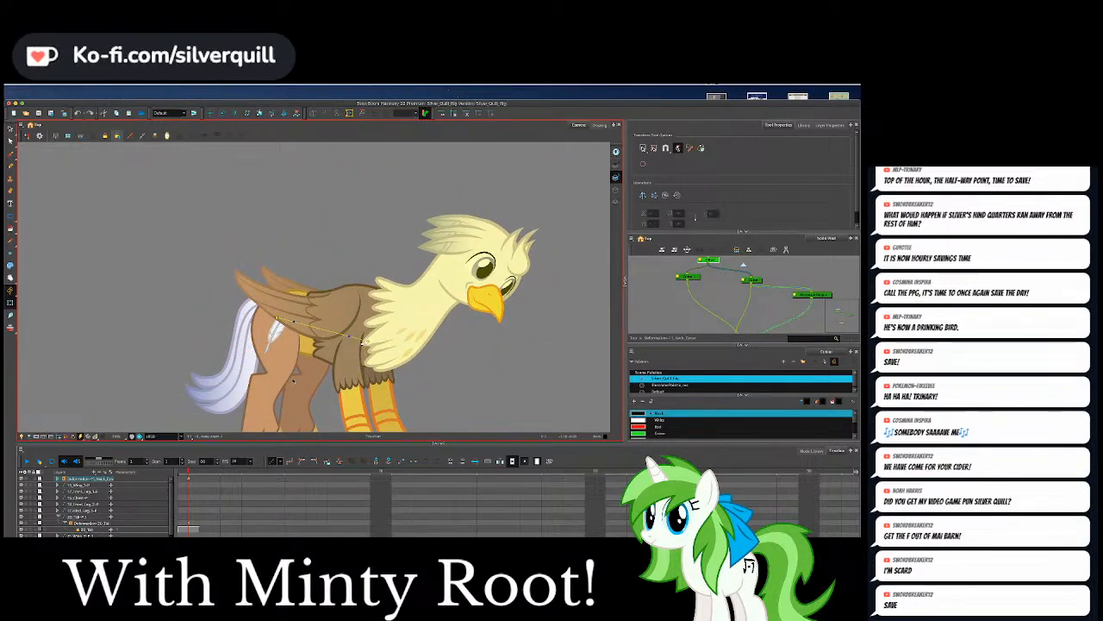
{"action": "key", "text": "super+z"}
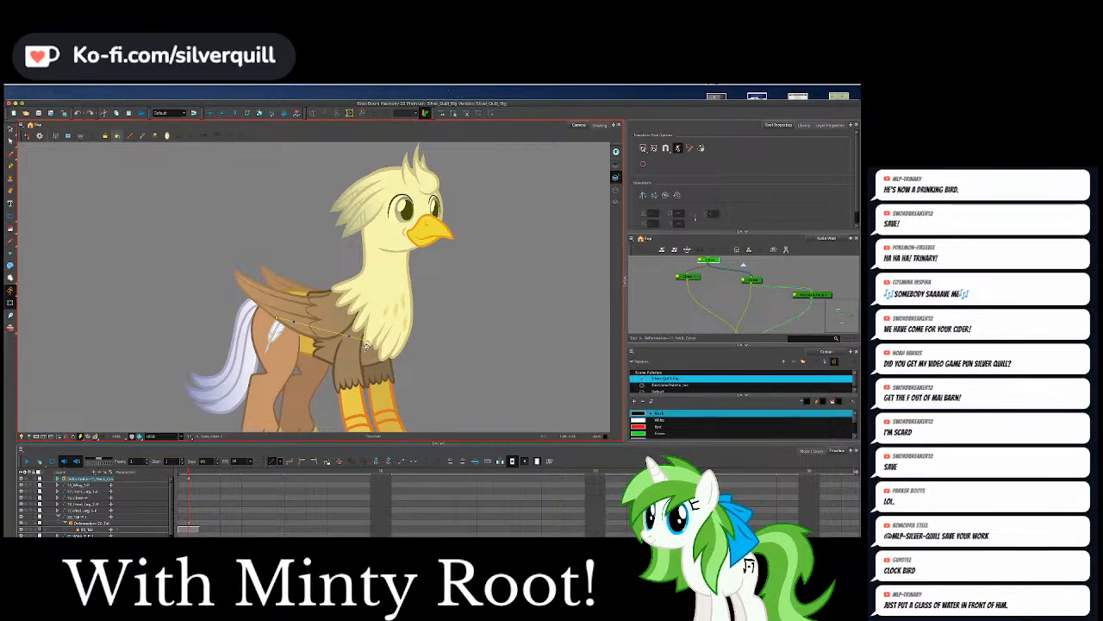
Reset the Neck Cover deformation chain to its resting position at the current frame and deselect it.
{"action": "key", "text": "Return"}
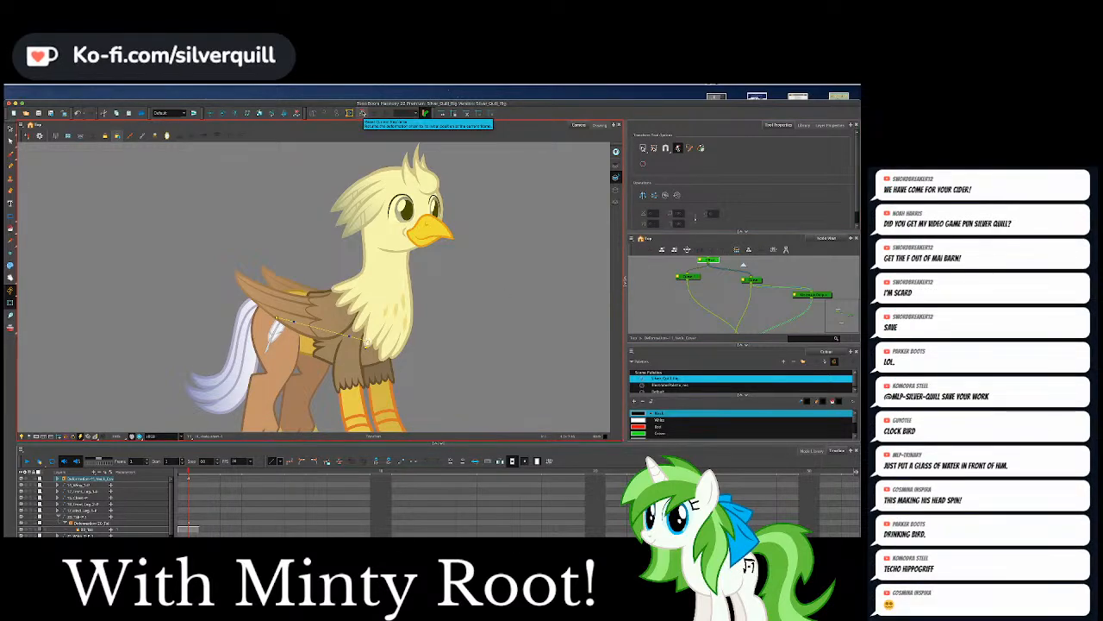
{"action": "left_click", "coordinate": [363, 114]}
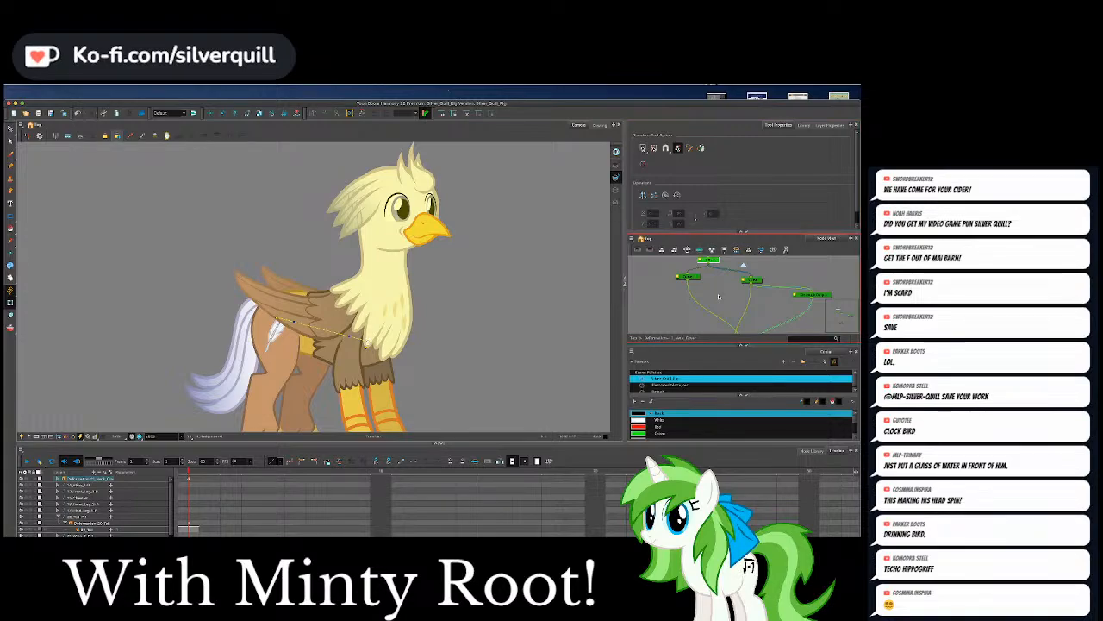
{"action": "left_click", "coordinate": [539, 330]}
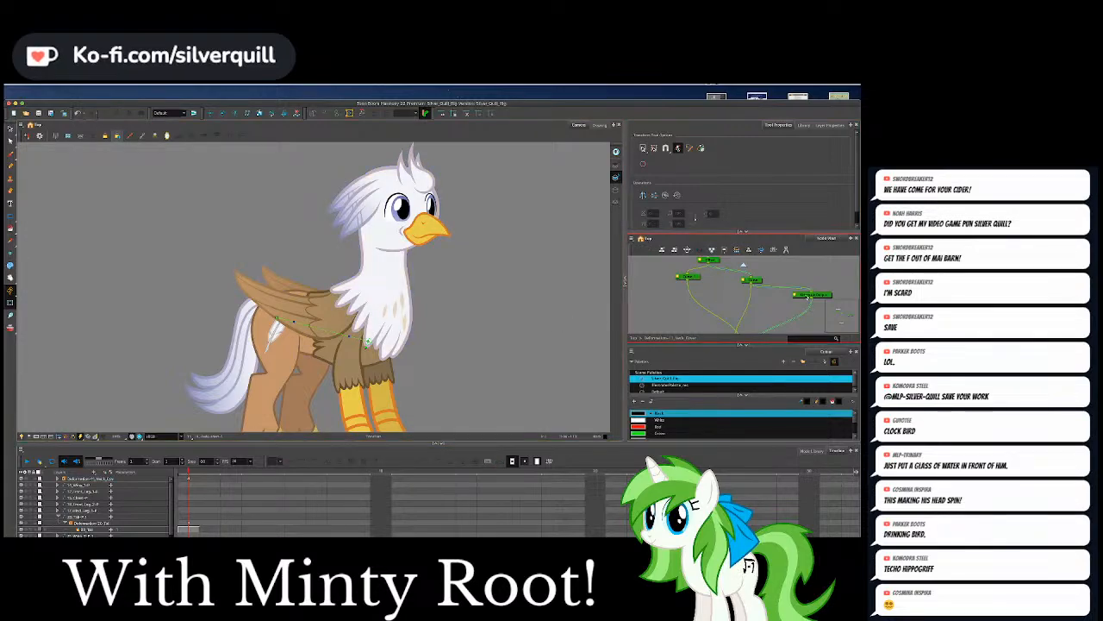
Duplicate the kinematic output node inside the Neck Cover group and place the copy below the first curve node.
{"action": "left_click", "coordinate": [807, 296]}
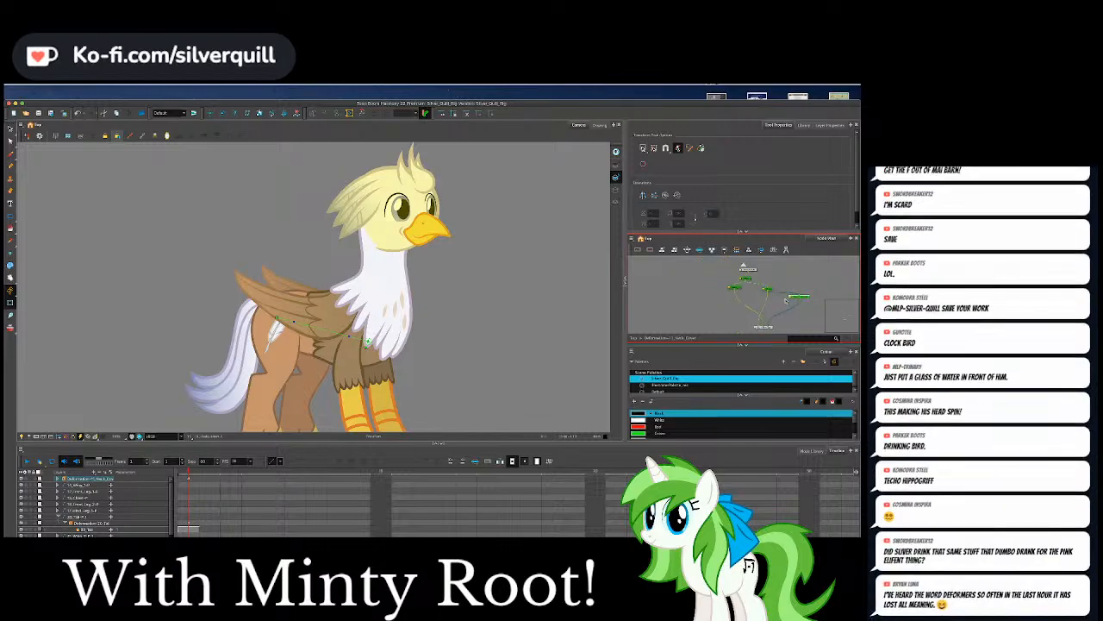
{"action": "scroll", "coordinate": [787, 300], "scroll_direction": "down", "scroll_amount": 1}
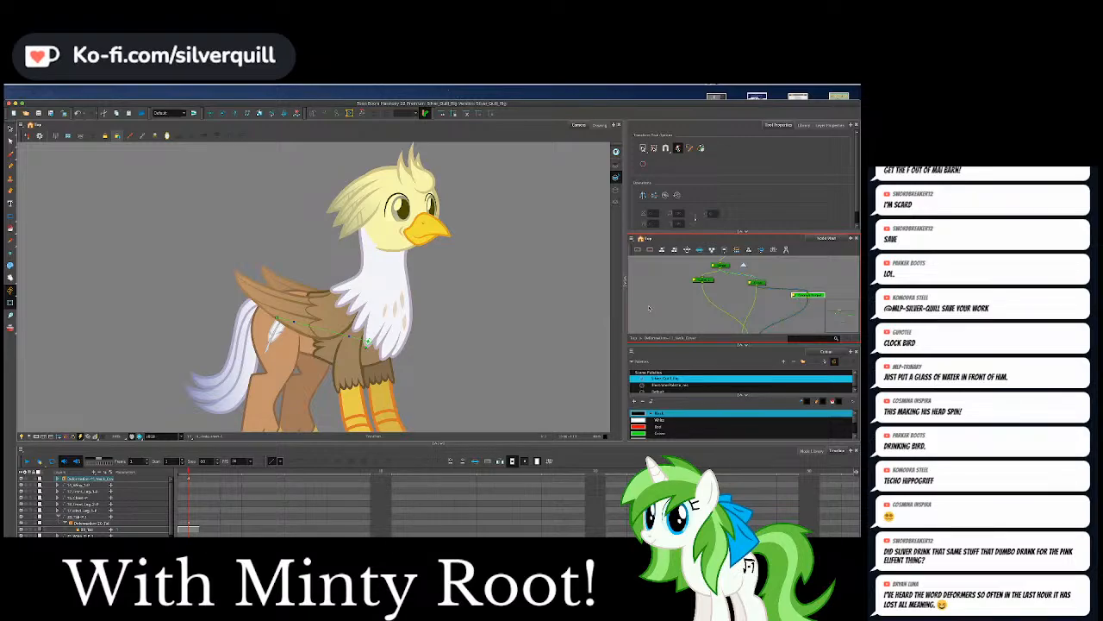
{"action": "key", "text": "super+v"}
{"action": "left_click_drag", "start_coordinate": [699, 320], "coordinate": [704, 304]}
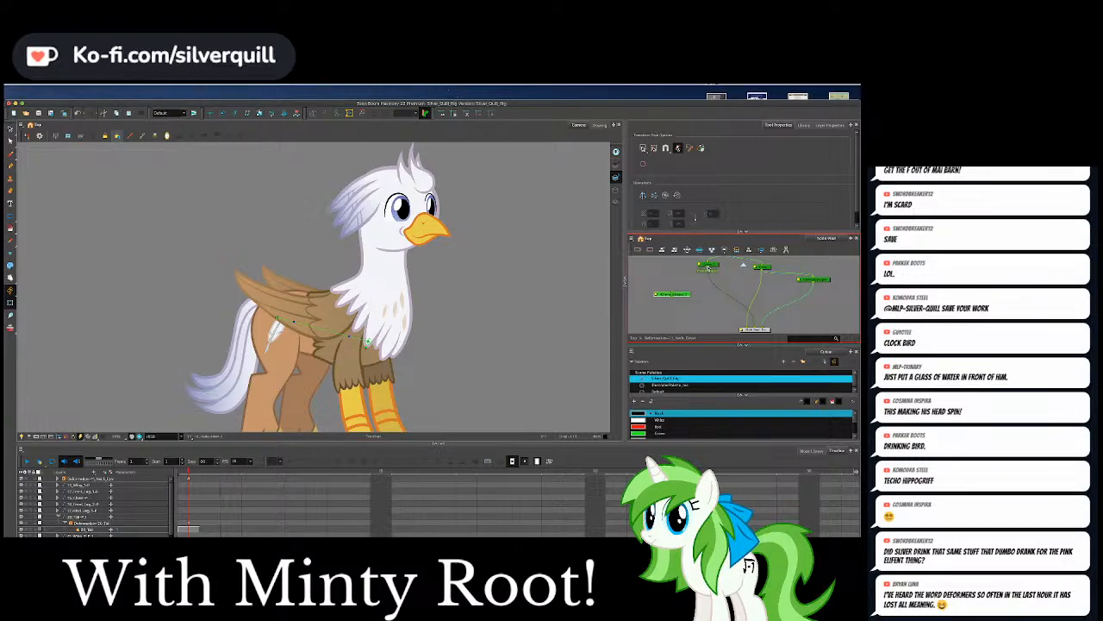
Connect the first curve node to the copied kinematic output node, and link the copy to the group's output.
{"action": "left_click_drag", "start_coordinate": [708, 269], "coordinate": [675, 291]}
{"action": "left_click", "coordinate": [680, 289]}
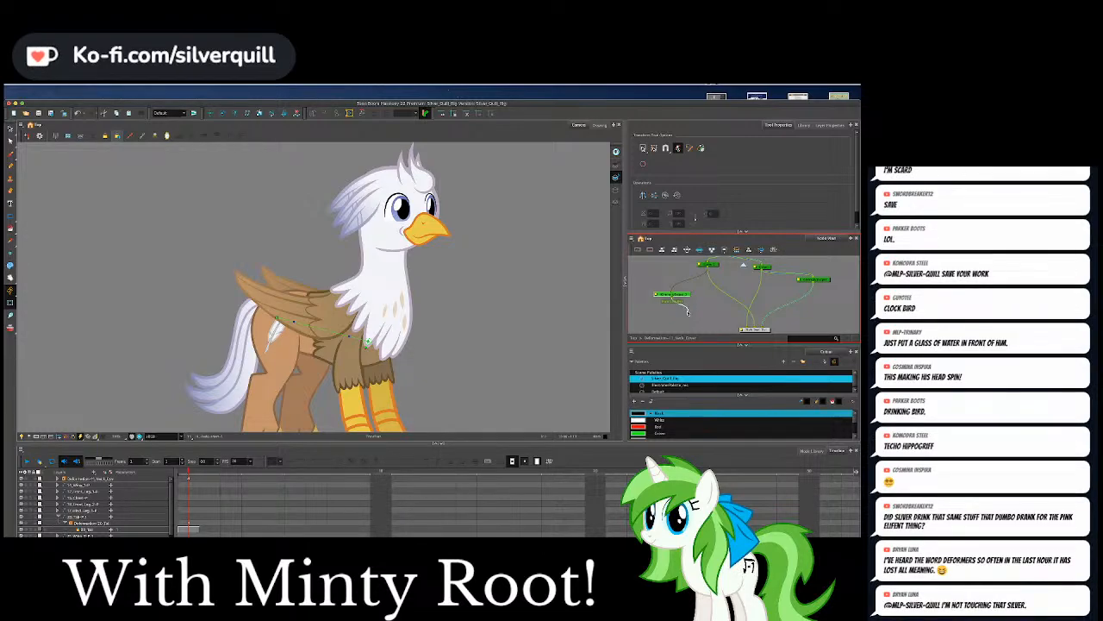
{"action": "left_click", "coordinate": [734, 329]}
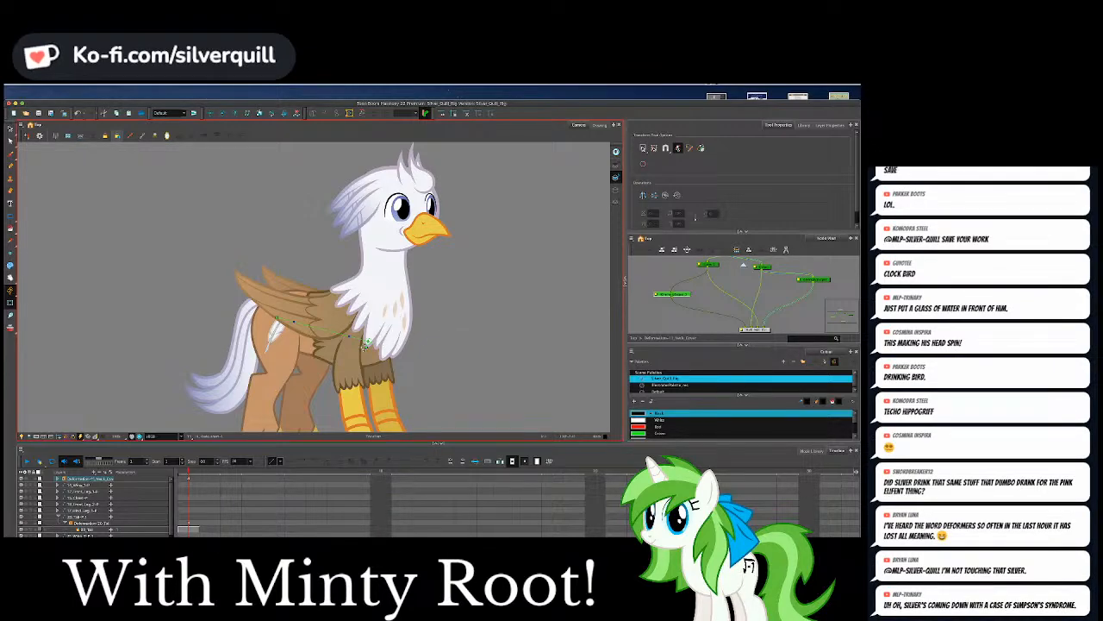
Try rotating the neck and bending the body curve downward to test the rig, undo the changes, and deselect the chain.
{"action": "left_click_drag", "start_coordinate": [368, 342], "coordinate": [364, 344]}
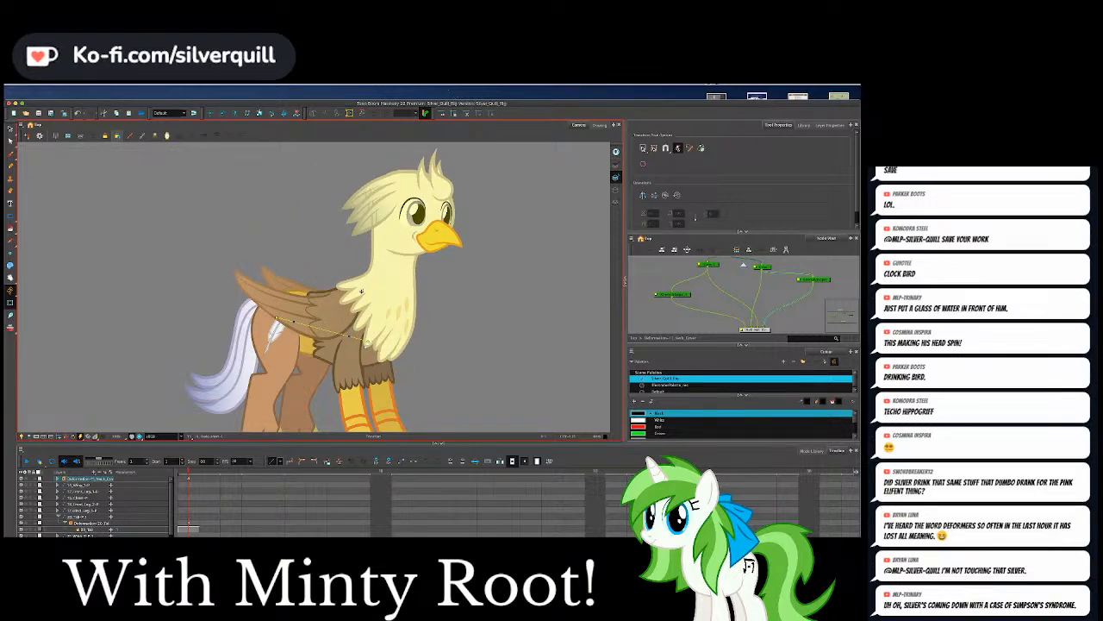
{"action": "left_click_drag", "start_coordinate": [361, 291], "coordinate": [350, 293]}
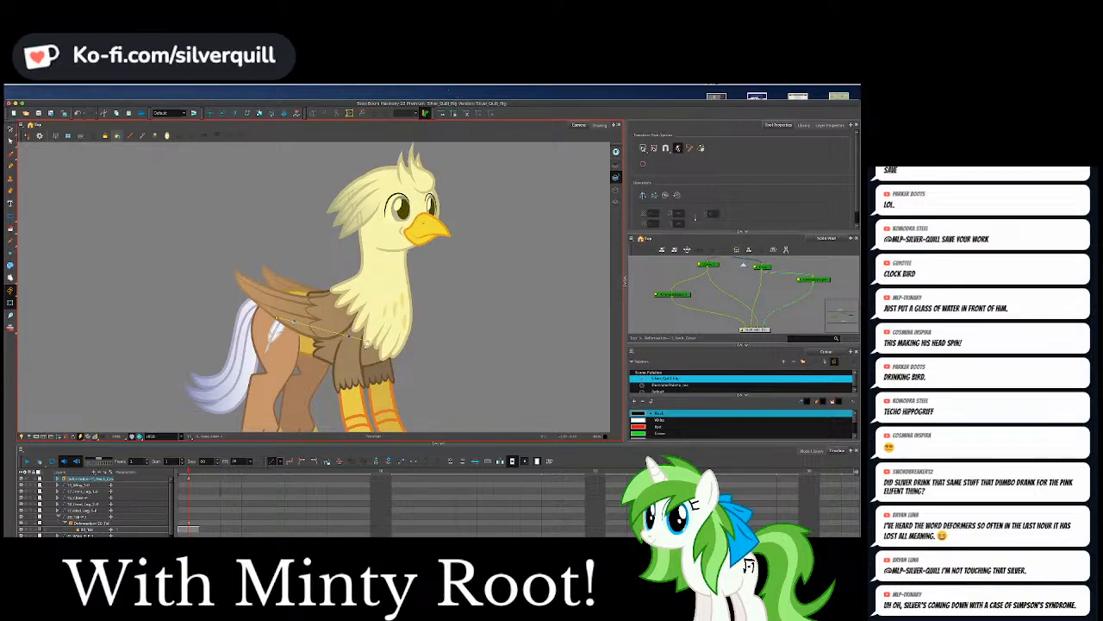
{"action": "left_click_drag", "start_coordinate": [294, 322], "coordinate": [313, 401]}
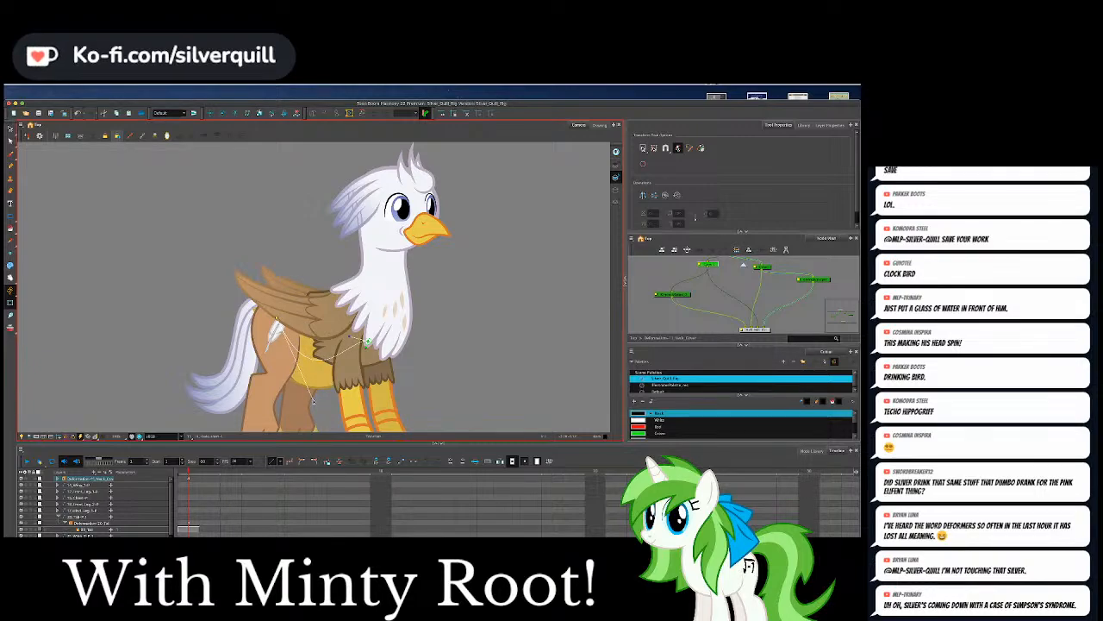
{"action": "key", "text": "ctrl+z"}
{"action": "key", "text": "ctrl+z"}
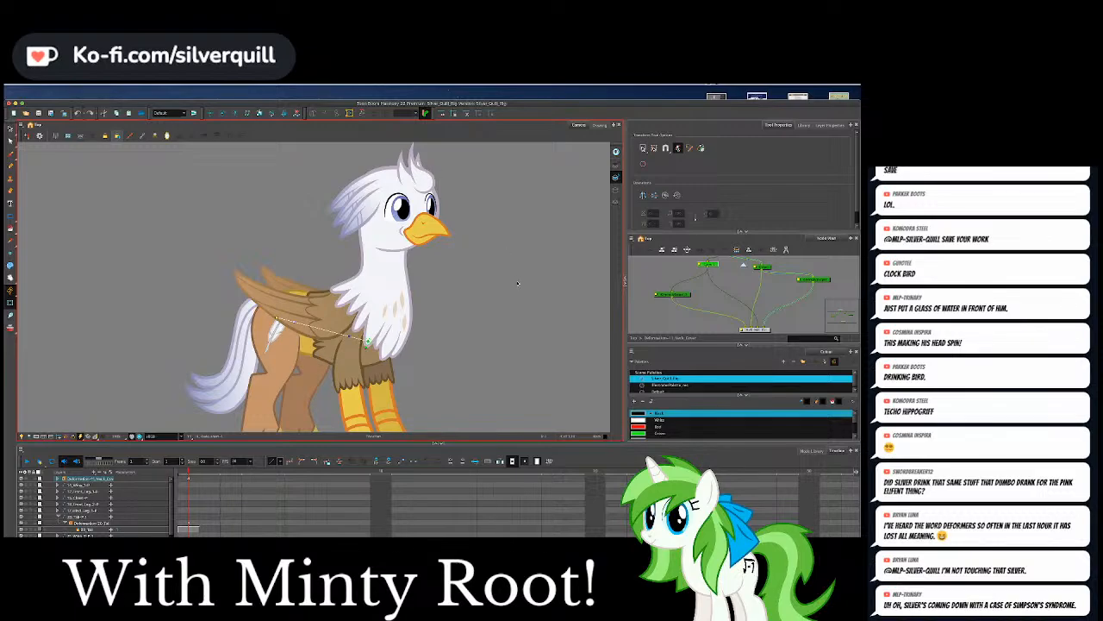
{"action": "left_click", "coordinate": [518, 282]}
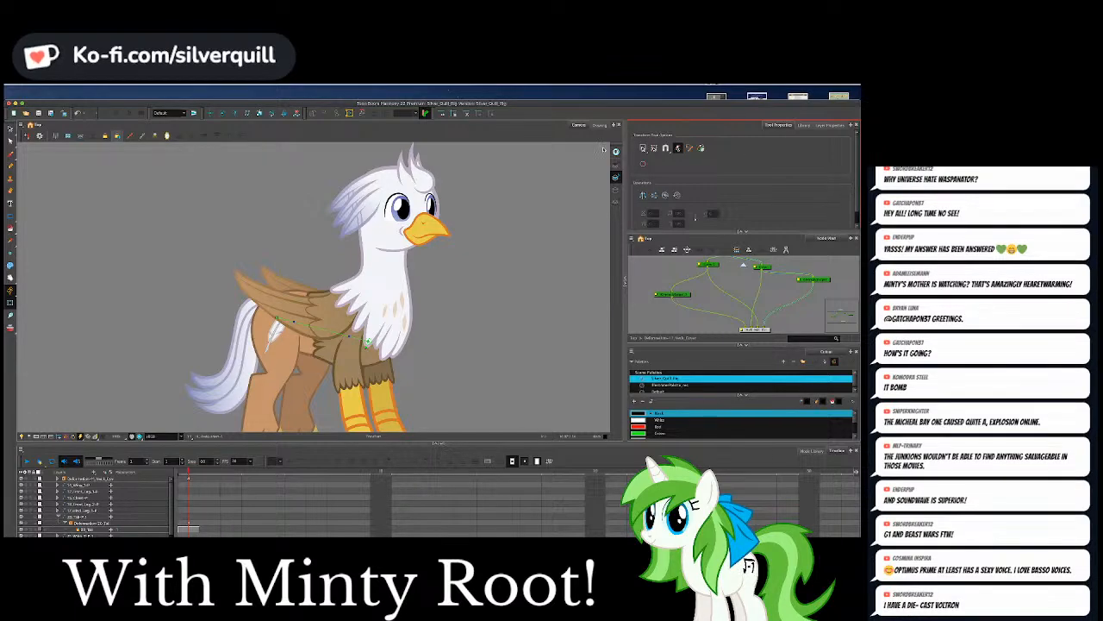
{"action": "scroll", "coordinate": [571, 170], "scroll_direction": "up", "scroll_amount": 2}
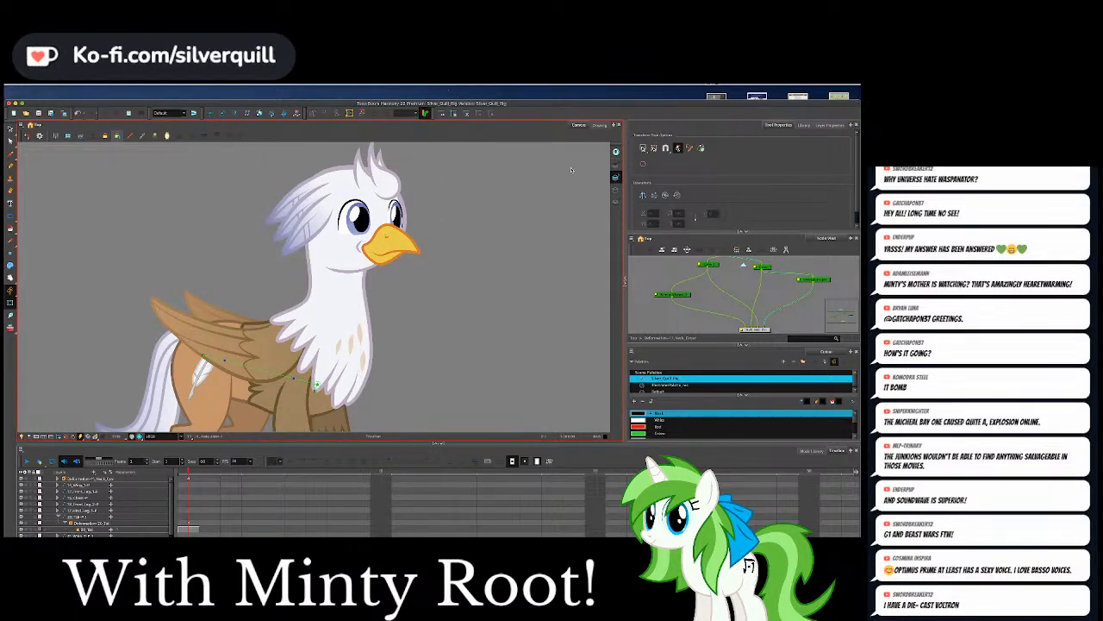
{"action": "scroll", "coordinate": [570, 170], "scroll_direction": "down", "scroll_amount": 2}
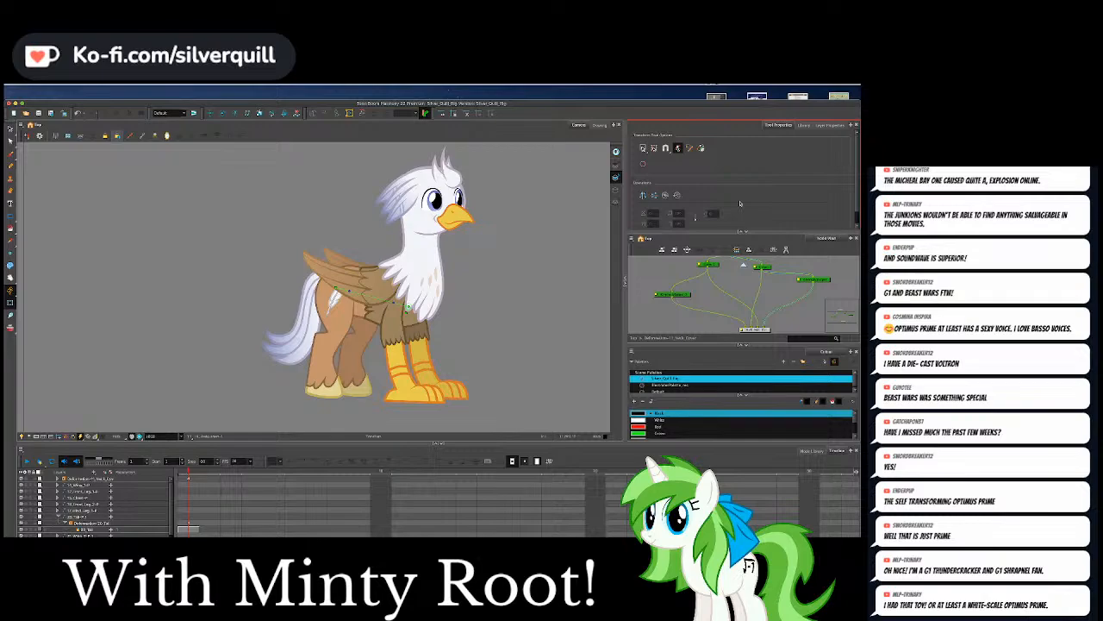
{"action": "left_click_drag", "start_coordinate": [487, 251], "coordinate": [407, 258]}
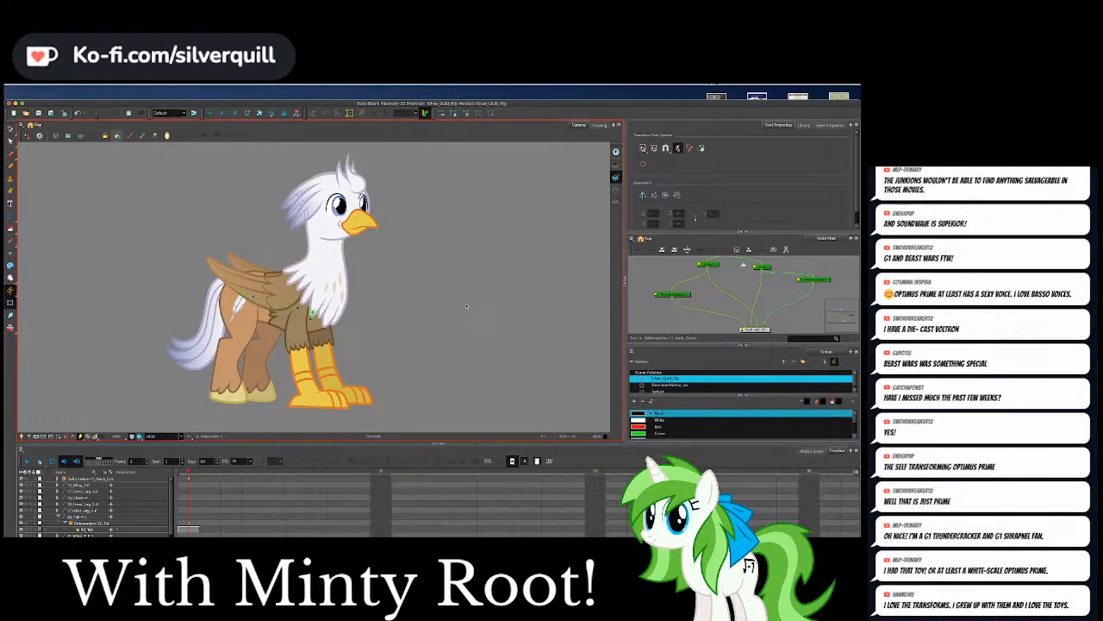
Leave the Neck Cover group and return to the top level of the node network.
{"action": "left_click", "coordinate": [662, 297]}
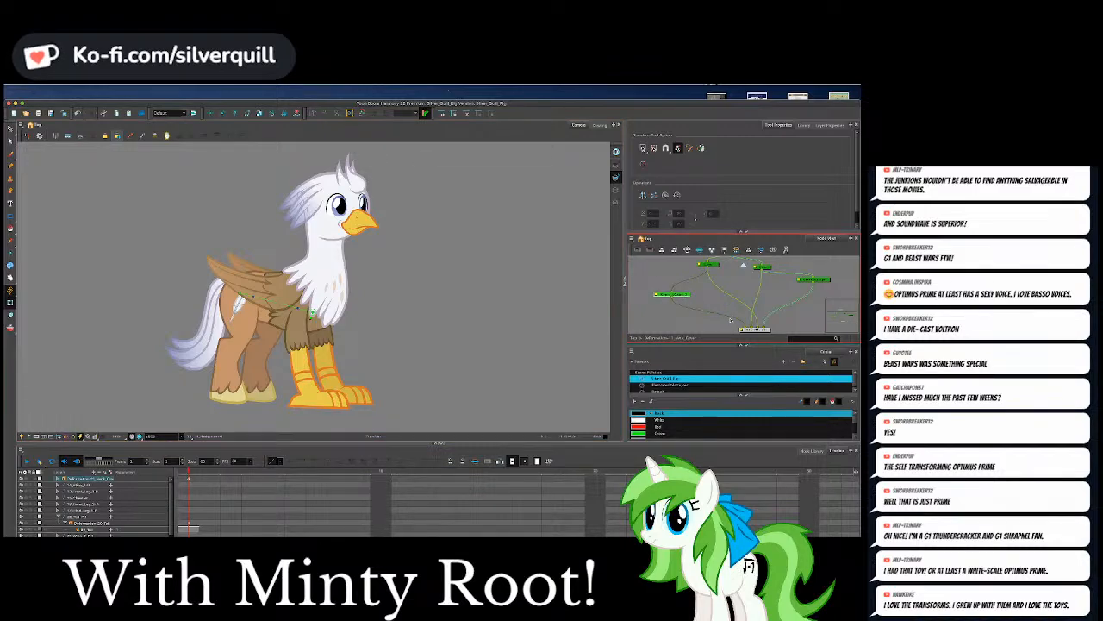
{"action": "left_click", "coordinate": [324, 321]}
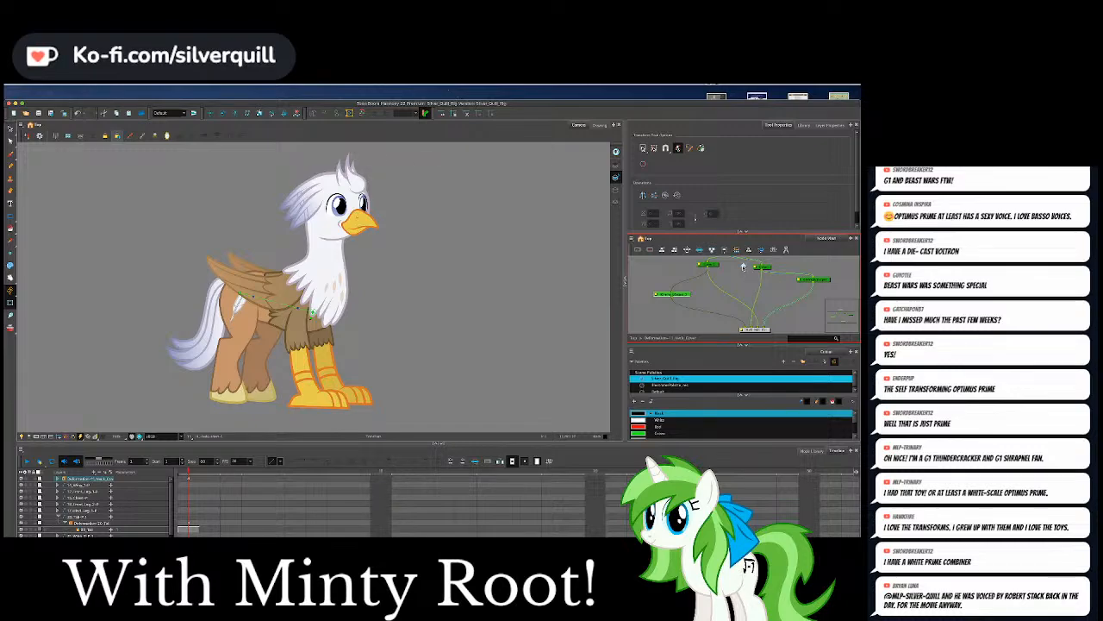
{"action": "double_click", "coordinate": [743, 267]}
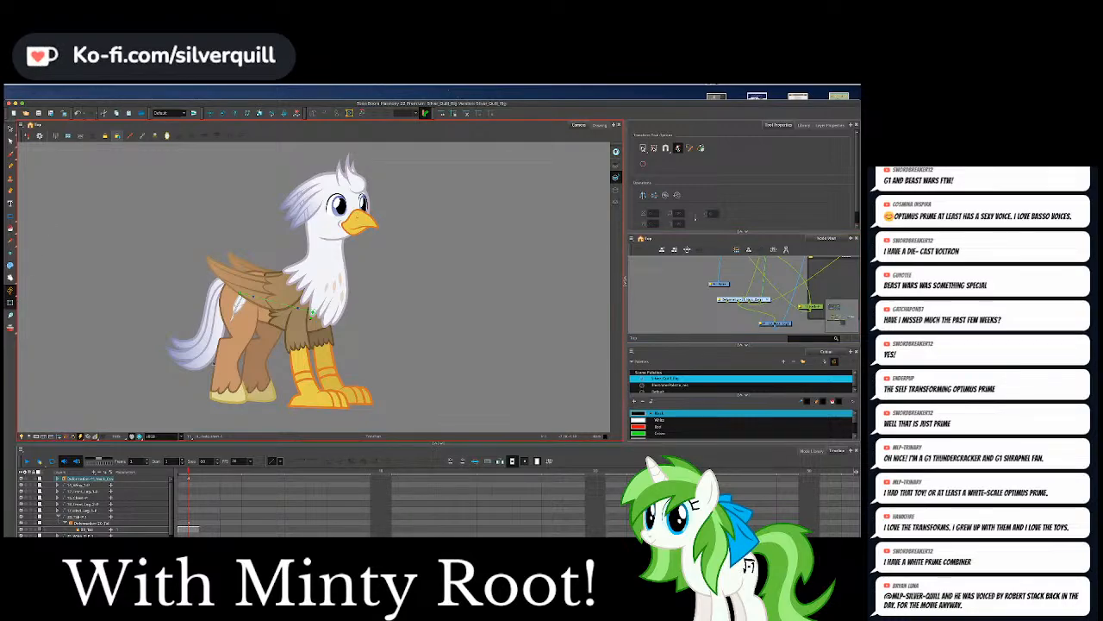
Locate the near hind leg's node from its drawing and attach it to the Neck Cover deformation group's output.
{"action": "left_click", "coordinate": [214, 361]}
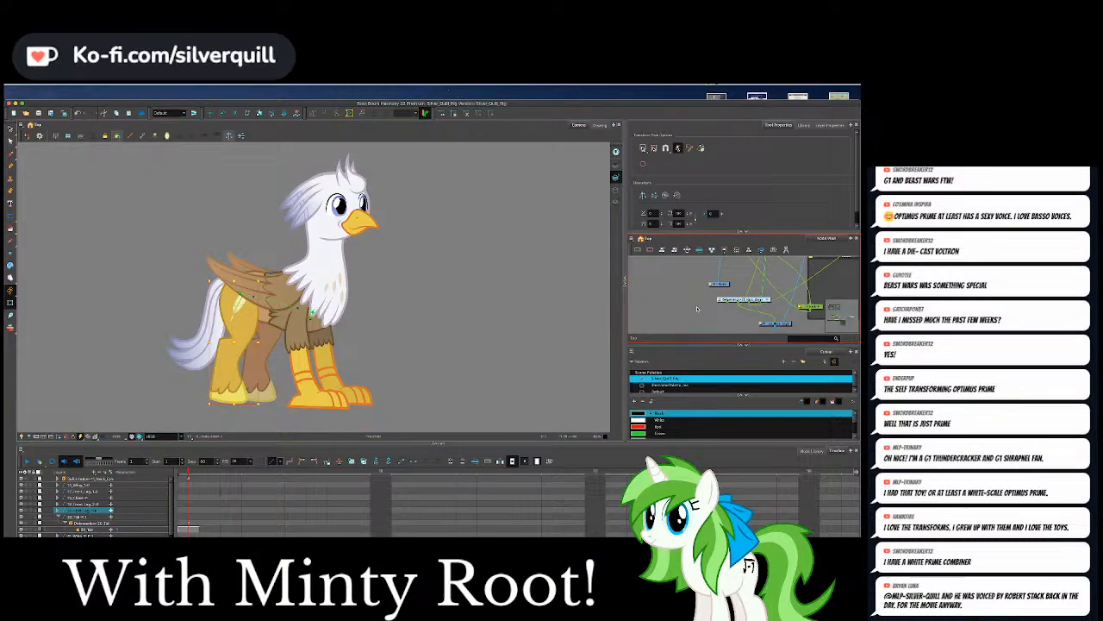
{"action": "key", "text": "o"}
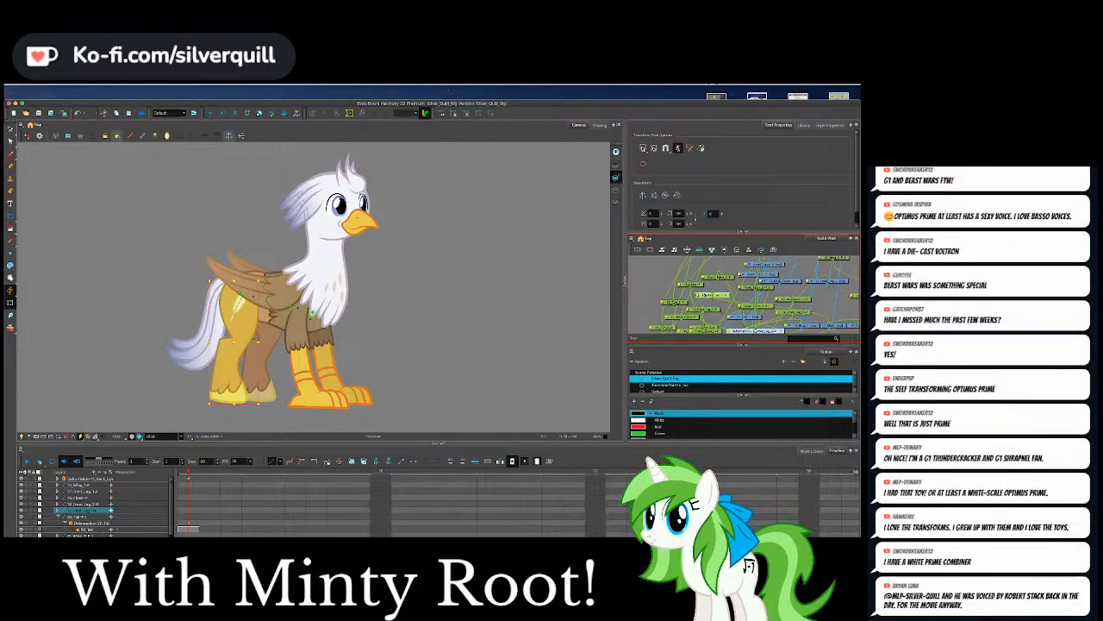
{"action": "scroll", "coordinate": [708, 303], "scroll_direction": "down", "scroll_amount": 1}
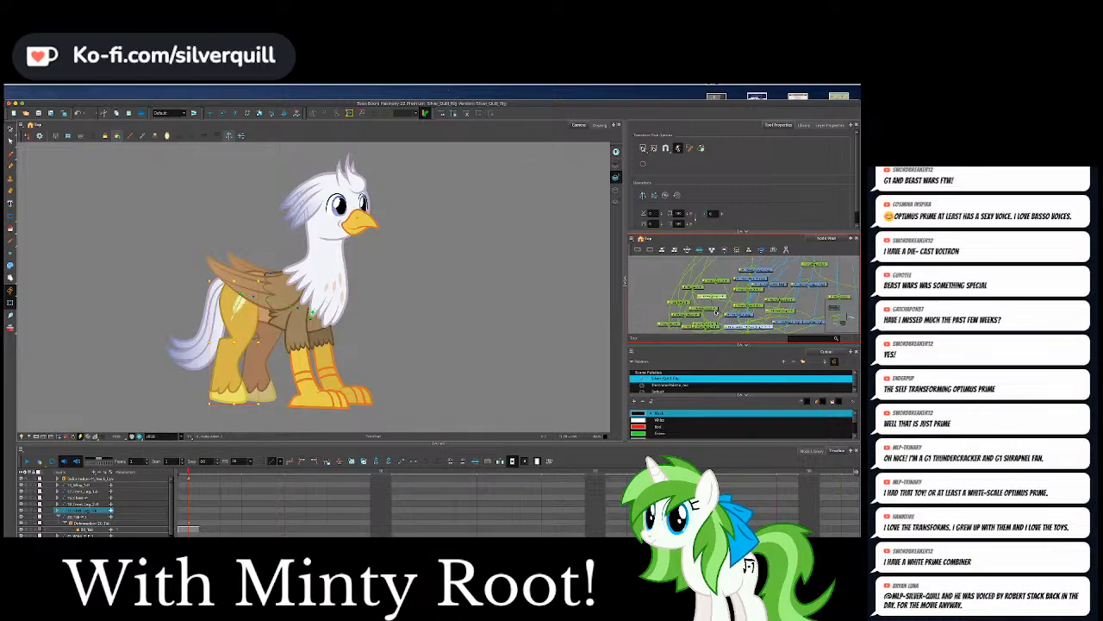
{"action": "scroll", "coordinate": [722, 286], "scroll_direction": "up", "scroll_amount": 1}
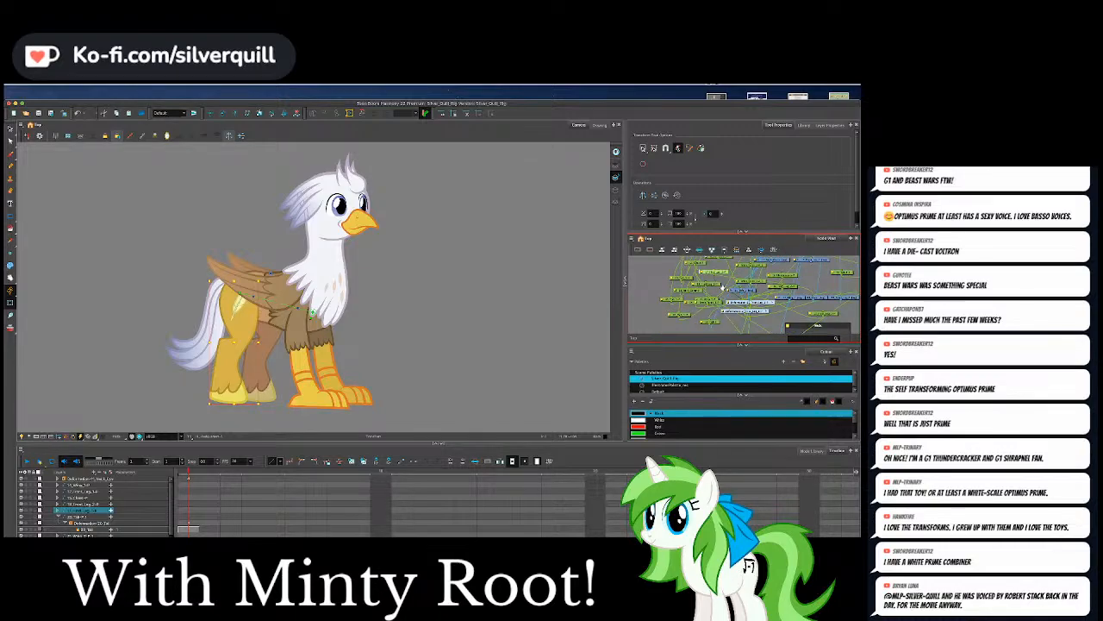
{"action": "scroll", "coordinate": [722, 286], "scroll_direction": "up", "scroll_amount": 2}
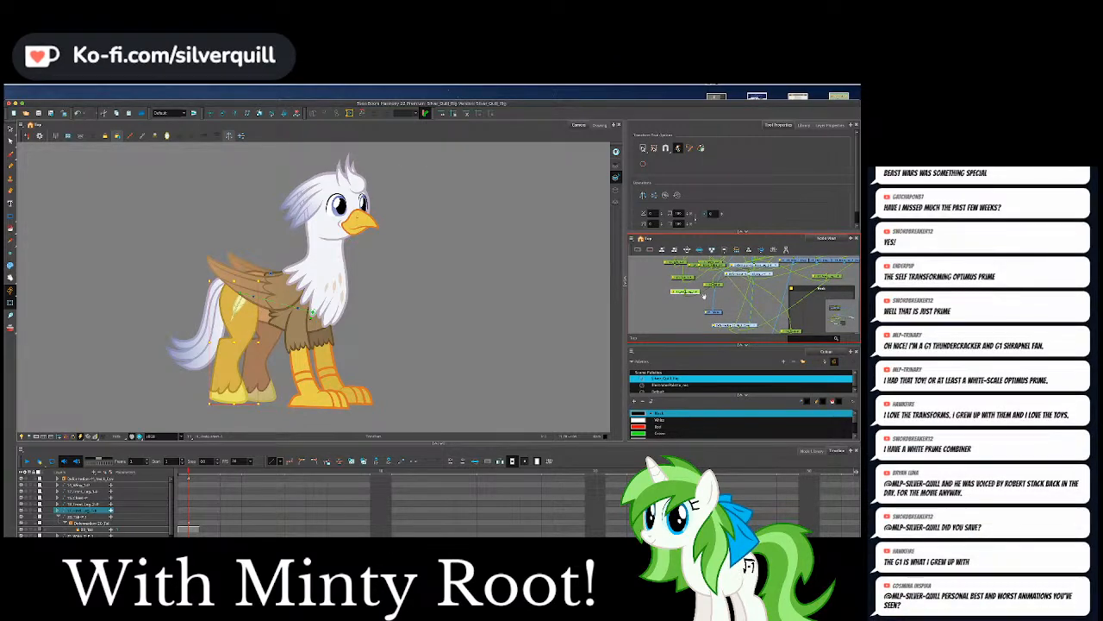
{"action": "scroll", "coordinate": [703, 297], "scroll_direction": "up", "scroll_amount": 1}
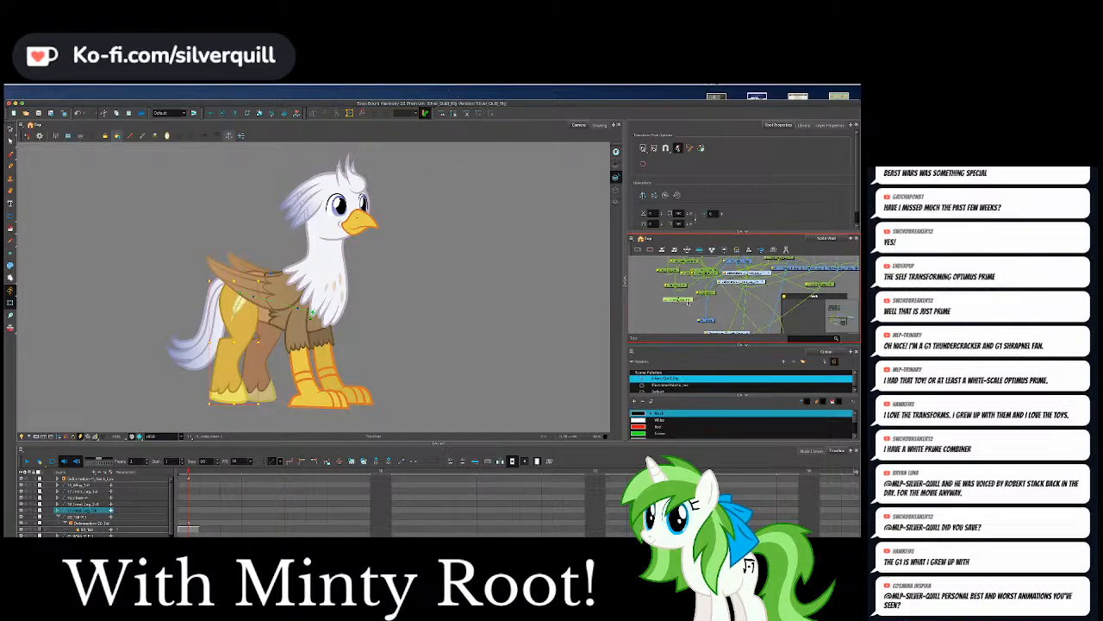
{"action": "scroll", "coordinate": [702, 301], "scroll_direction": "up", "scroll_amount": 1}
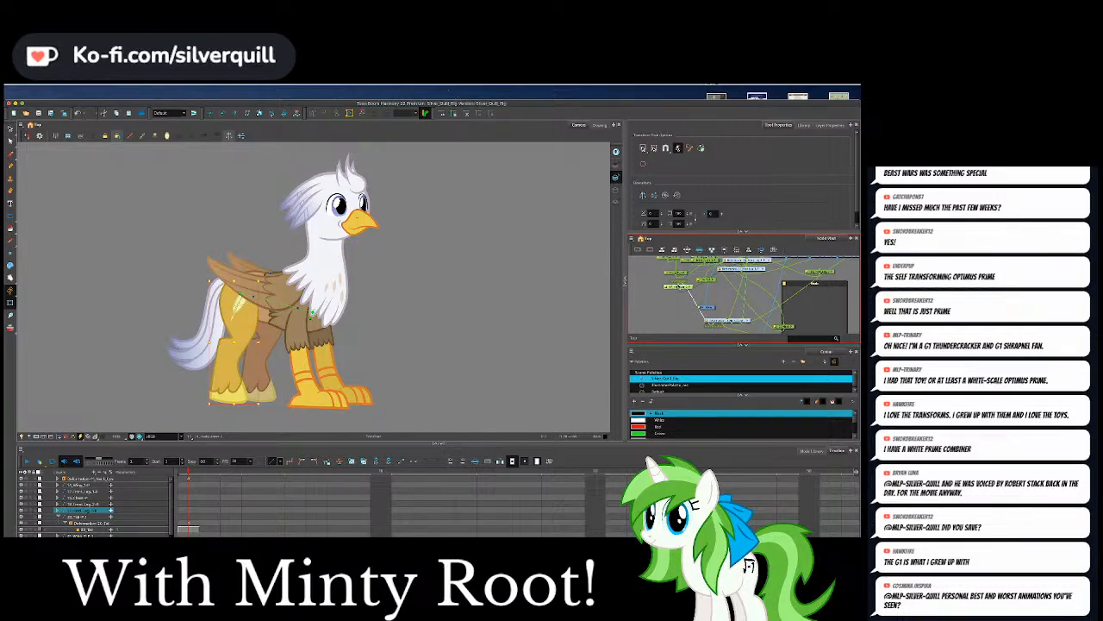
{"action": "key", "text": "Delete"}
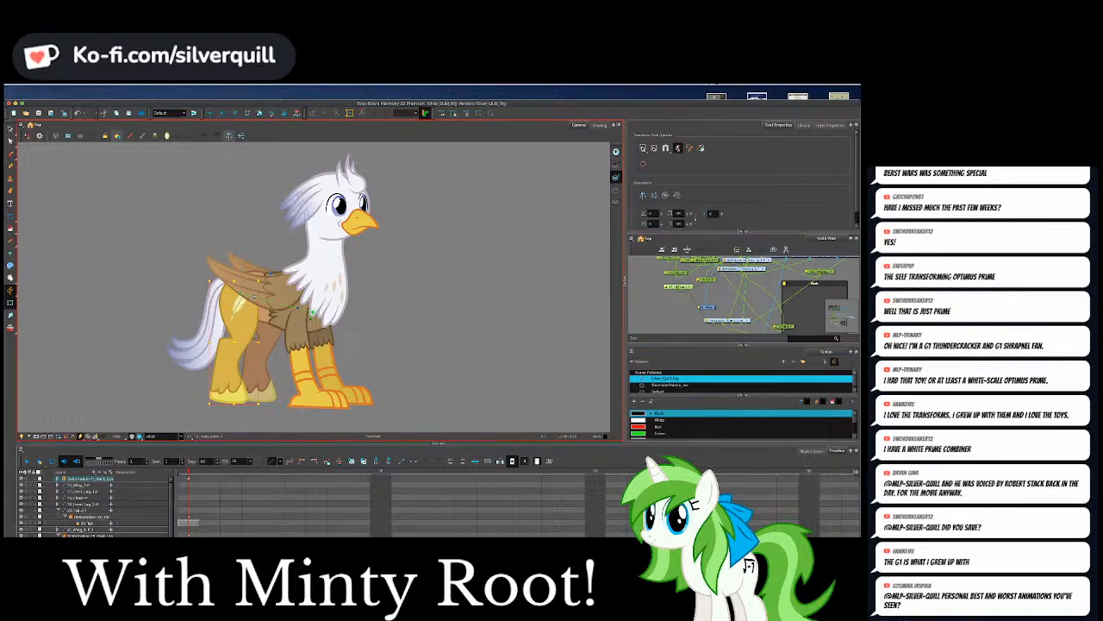
Try bending the rear of the body curve to kick the hind leg backward, inspect the hip joint, and undo the bend.
{"action": "left_click_drag", "start_coordinate": [254, 295], "coordinate": [244, 300]}
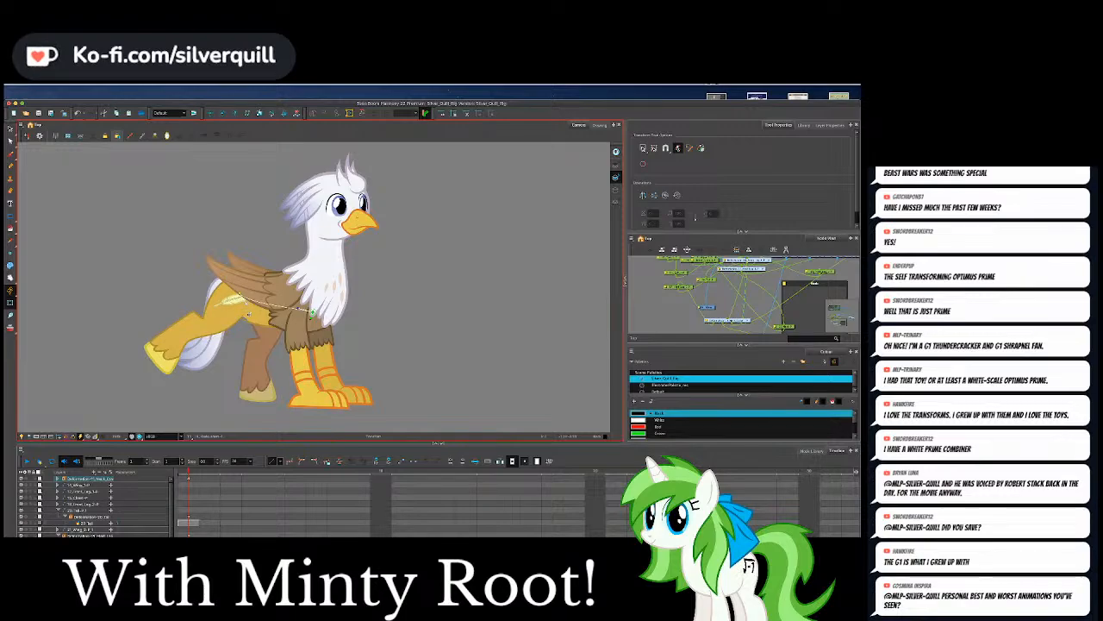
{"action": "scroll", "coordinate": [247, 314], "scroll_direction": "down", "scroll_amount": 2}
{"action": "scroll", "coordinate": [249, 314], "scroll_direction": "up", "scroll_amount": 8}
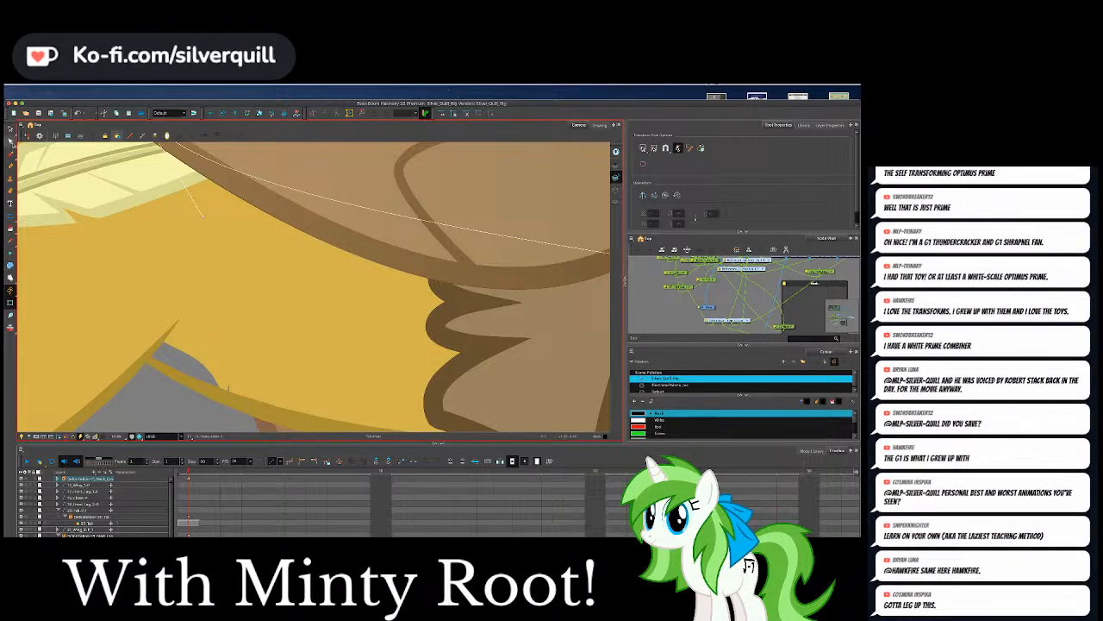
{"action": "key", "text": "super+z"}
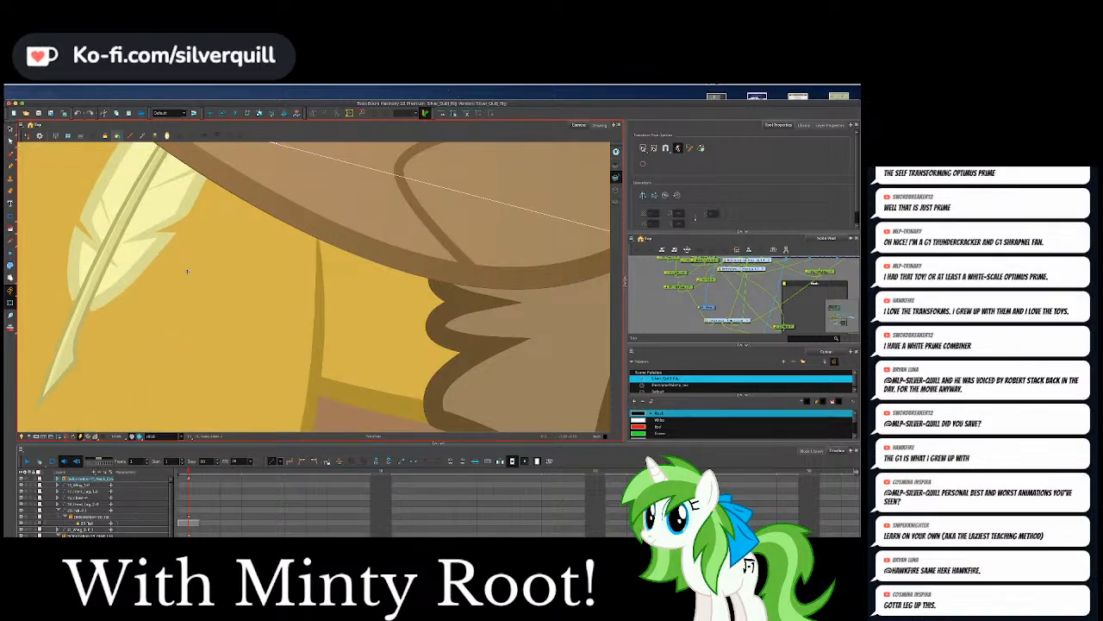
Select the griffon's body and open its drawing on its own with the Contour Editor active.
{"action": "scroll", "coordinate": [187, 271], "scroll_direction": "down", "scroll_amount": 3}
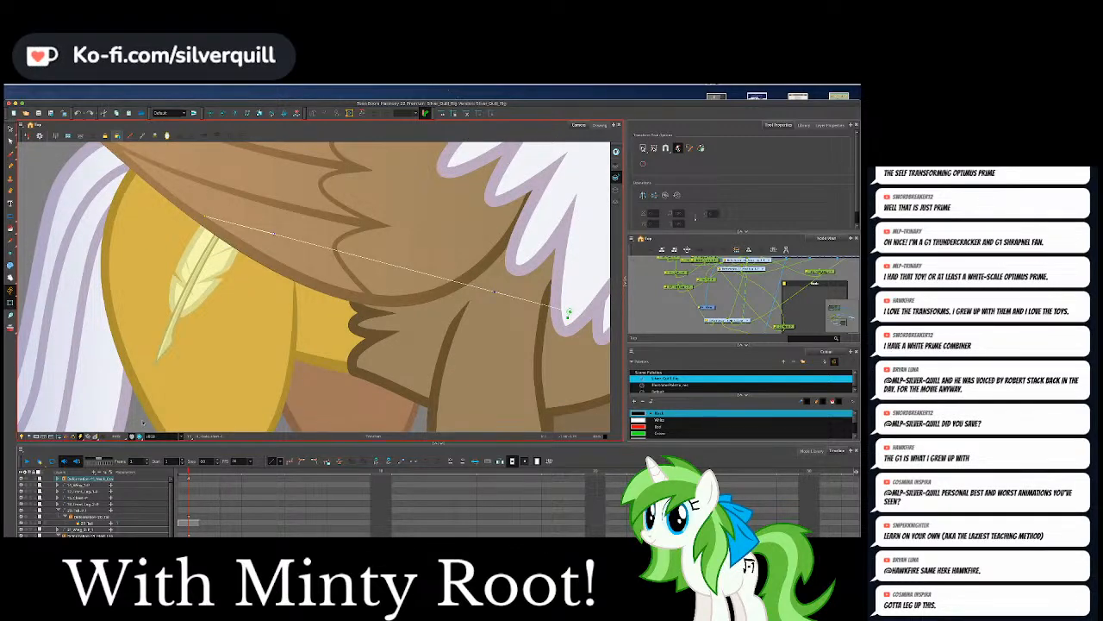
{"action": "scroll", "coordinate": [144, 423], "scroll_direction": "down", "scroll_amount": 4}
{"action": "scroll", "coordinate": [224, 368], "scroll_direction": "up", "scroll_amount": 2}
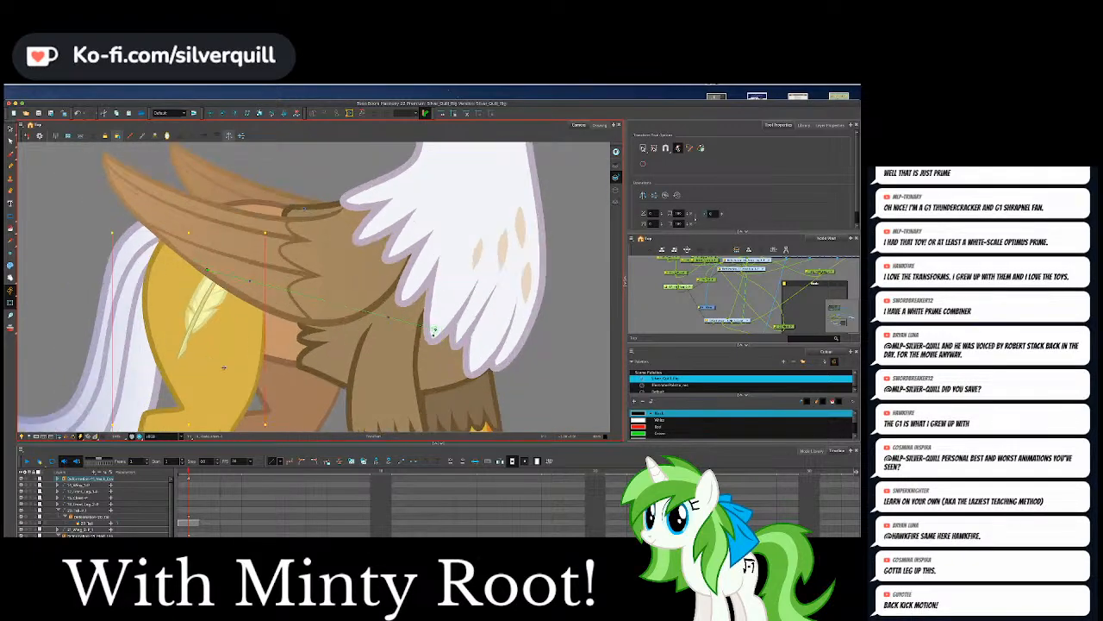
{"action": "left_click", "coordinate": [274, 358]}
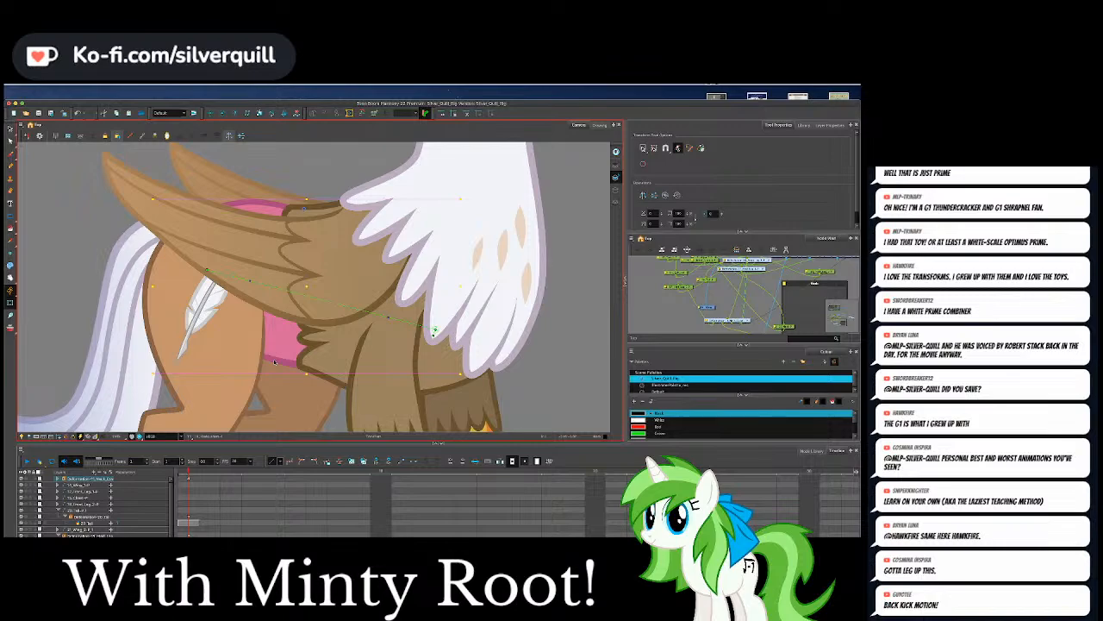
{"action": "left_click", "coordinate": [599, 126]}
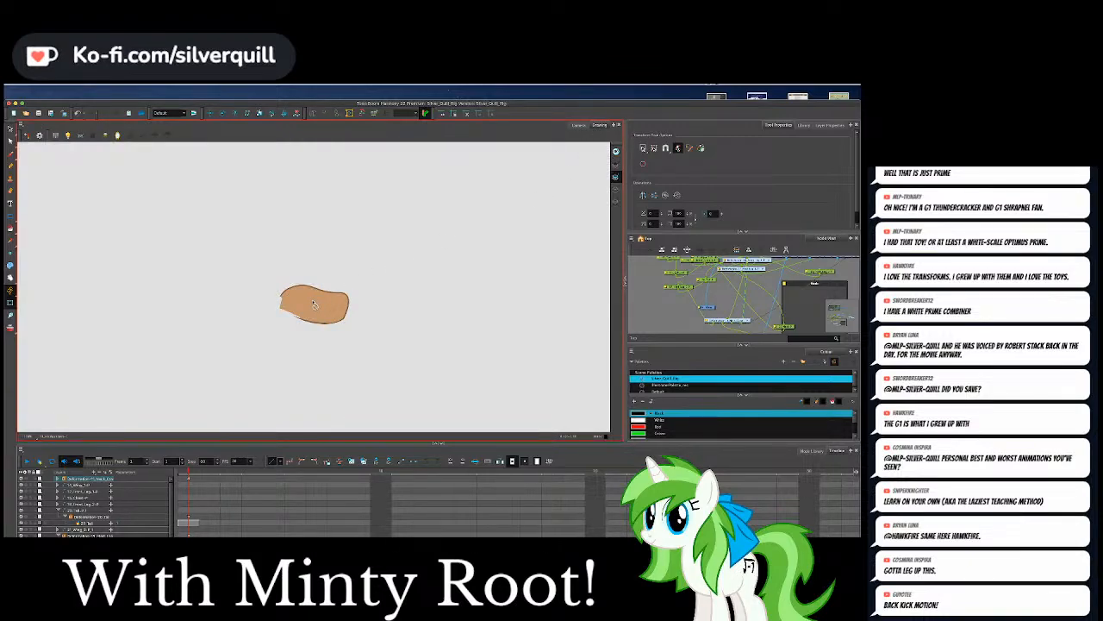
{"action": "key", "text": "alt+q"}
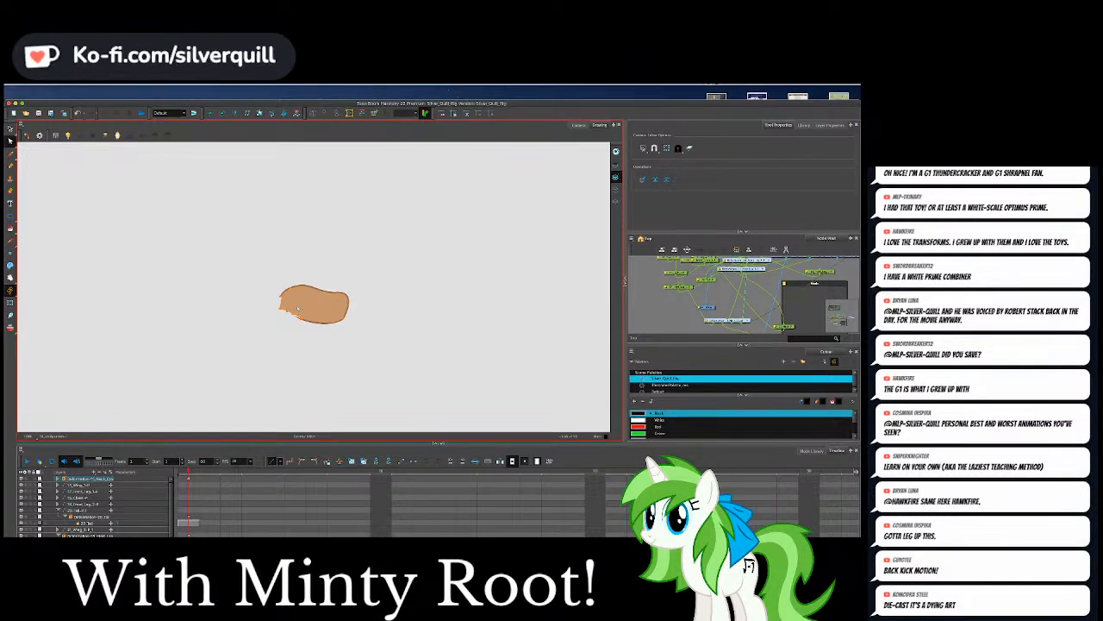
Reshape the lower rear contour of the body fill to close the gap at the belly outline and straighten the jagged edge.
{"action": "scroll", "coordinate": [298, 311], "scroll_direction": "up", "scroll_amount": 10}
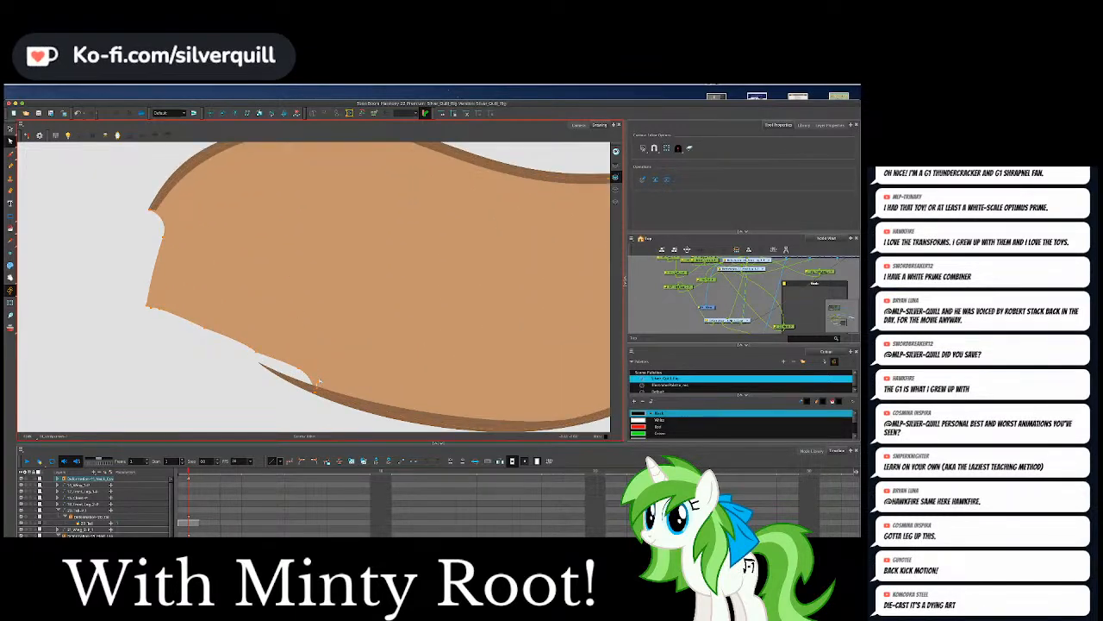
{"action": "left_click_drag", "start_coordinate": [318, 383], "coordinate": [300, 370]}
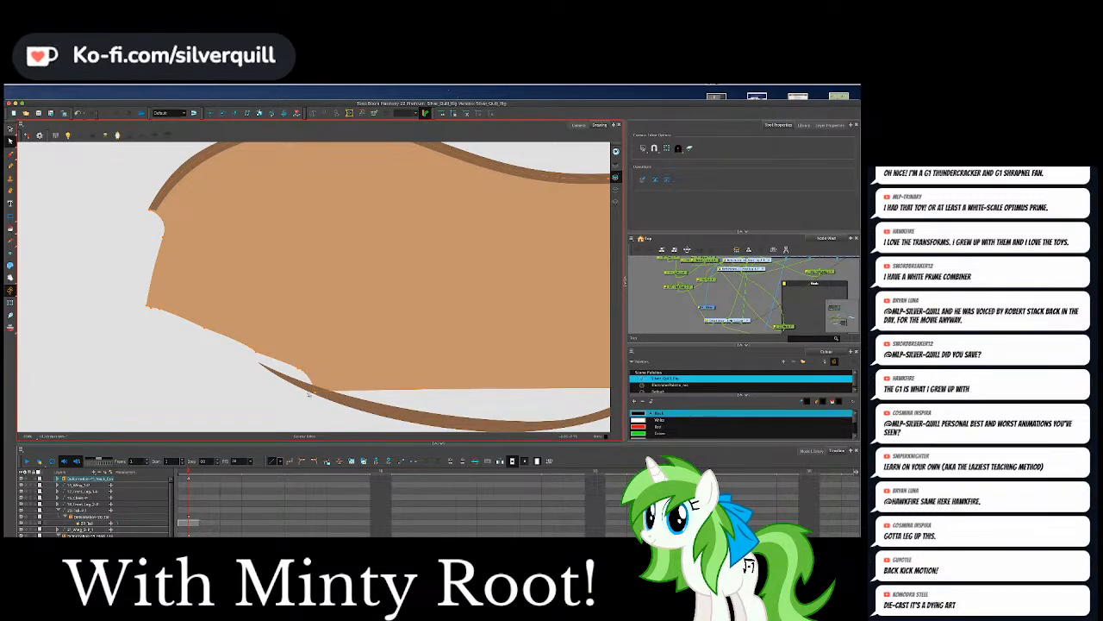
{"action": "left_click_drag", "start_coordinate": [308, 394], "coordinate": [315, 389]}
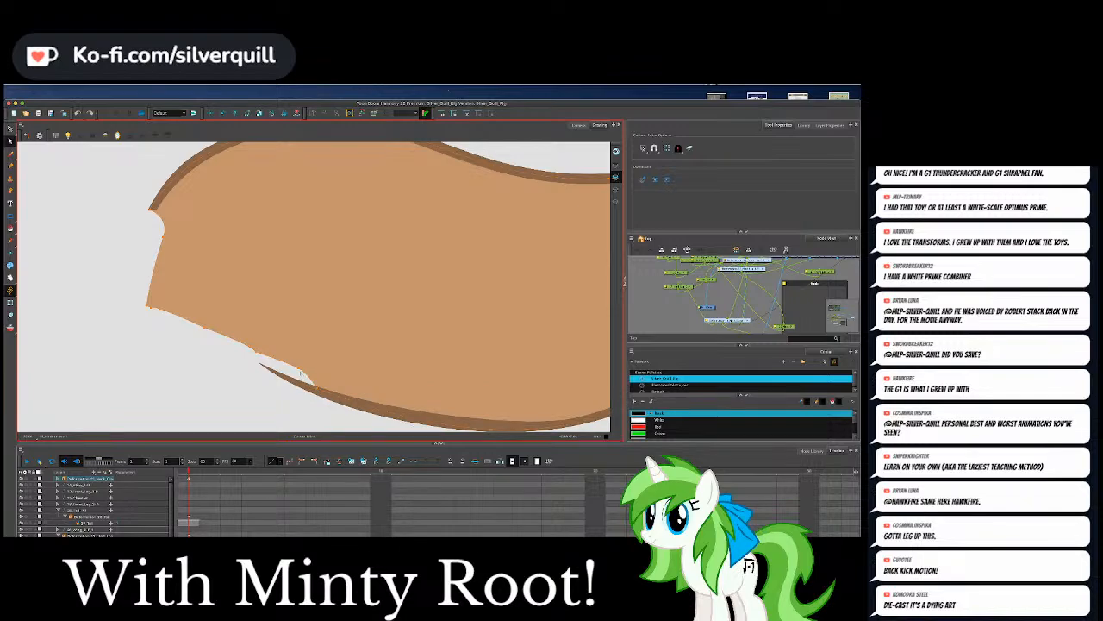
{"action": "left_click", "coordinate": [260, 363]}
{"action": "left_click", "coordinate": [250, 352]}
{"action": "left_click", "coordinate": [226, 341]}
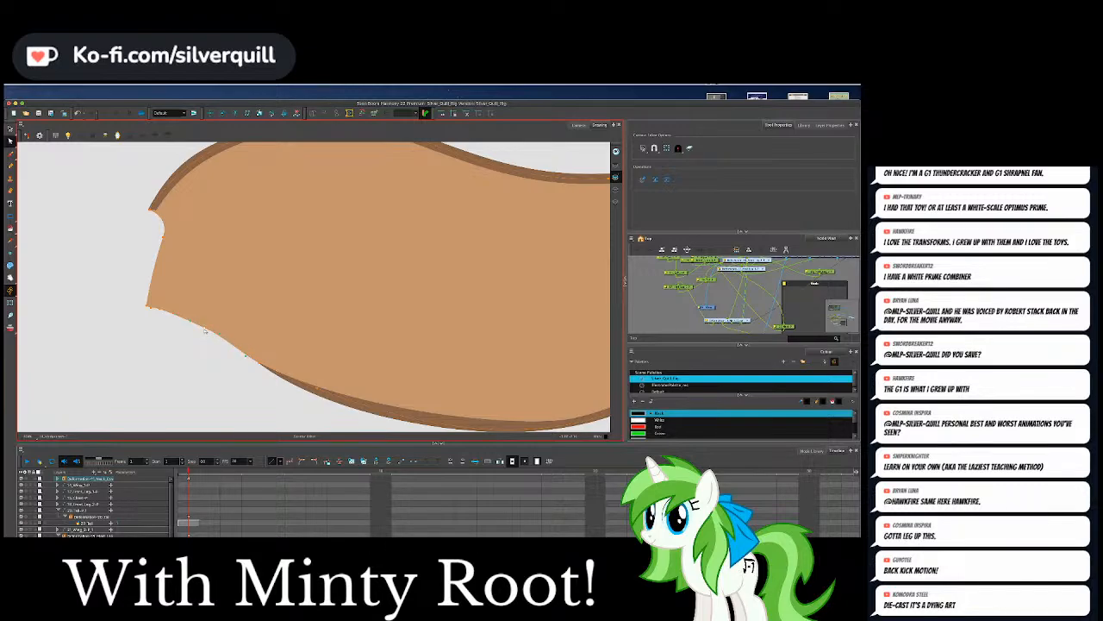
{"action": "left_click", "coordinate": [205, 331]}
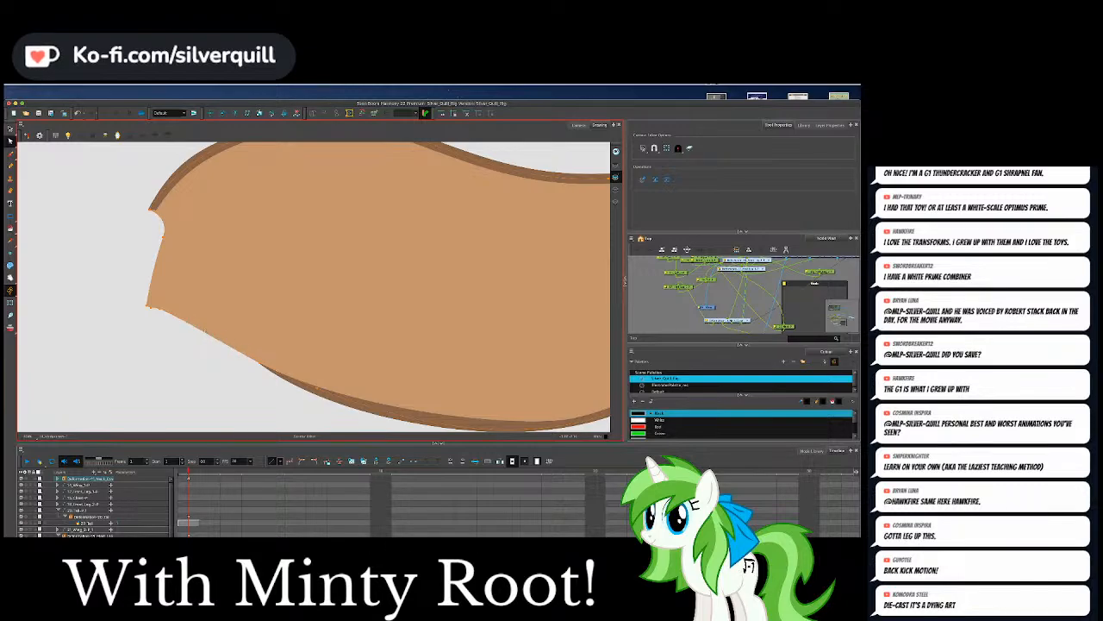
{"action": "left_click", "coordinate": [160, 312]}
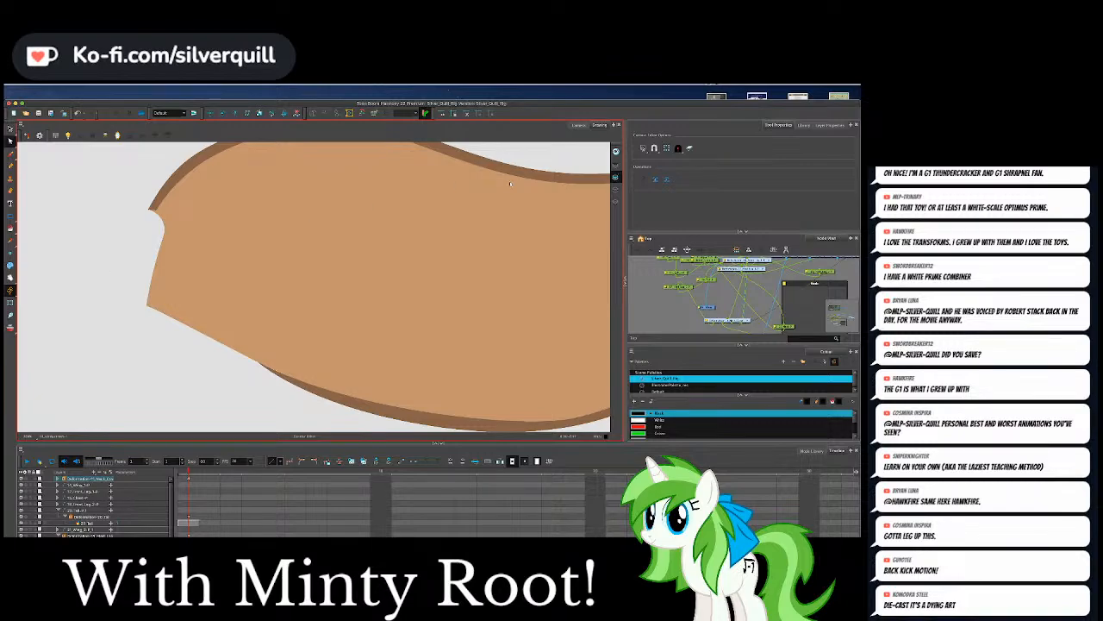
Return to the camera view with the Transform tool and adjust the rear handle of the body's deformation curve near the hip.
{"action": "left_click", "coordinate": [577, 125]}
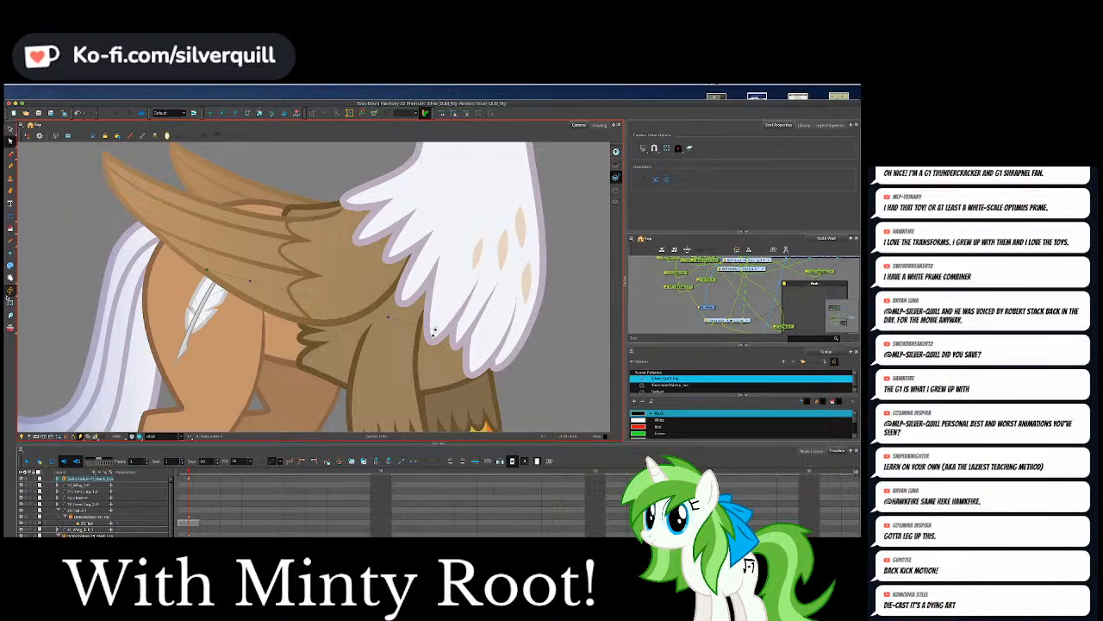
{"action": "left_click", "coordinate": [10, 298]}
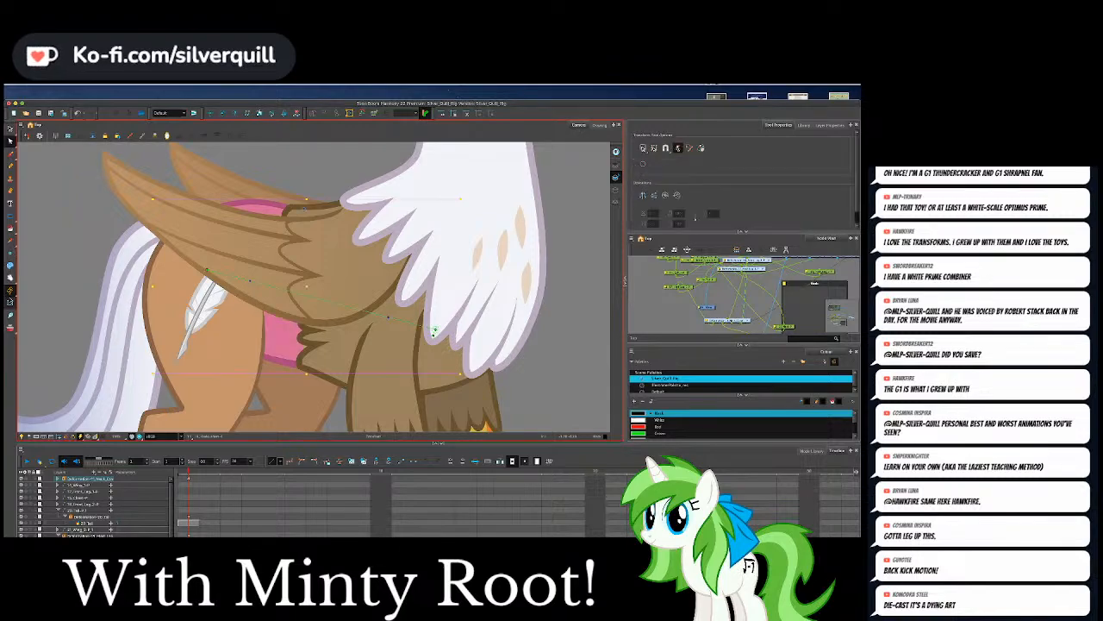
{"action": "left_click", "coordinate": [248, 282]}
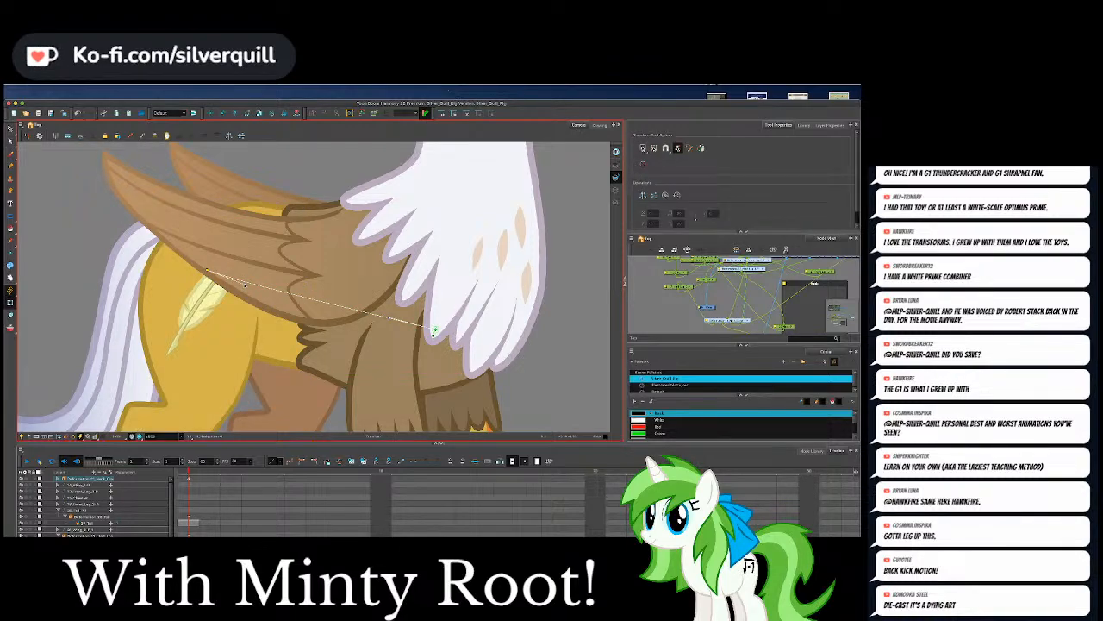
{"action": "left_click_drag", "start_coordinate": [245, 285], "coordinate": [221, 274]}
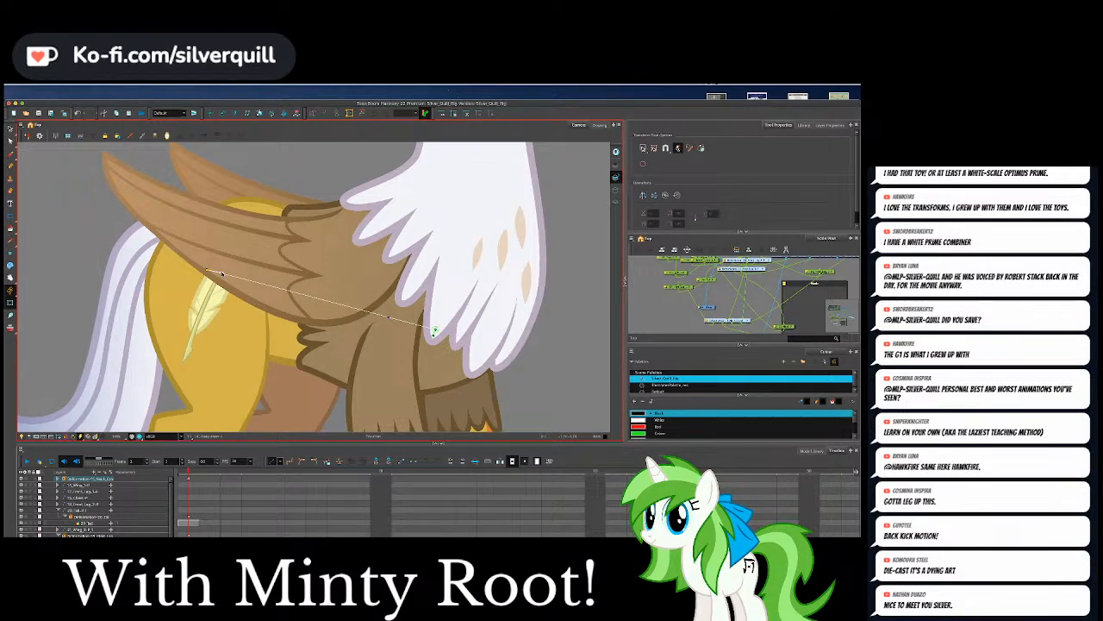
Try swinging the hind leg far back with the rear curve handle, then undo the pose.
{"action": "scroll", "coordinate": [292, 263], "scroll_direction": "down", "scroll_amount": 4}
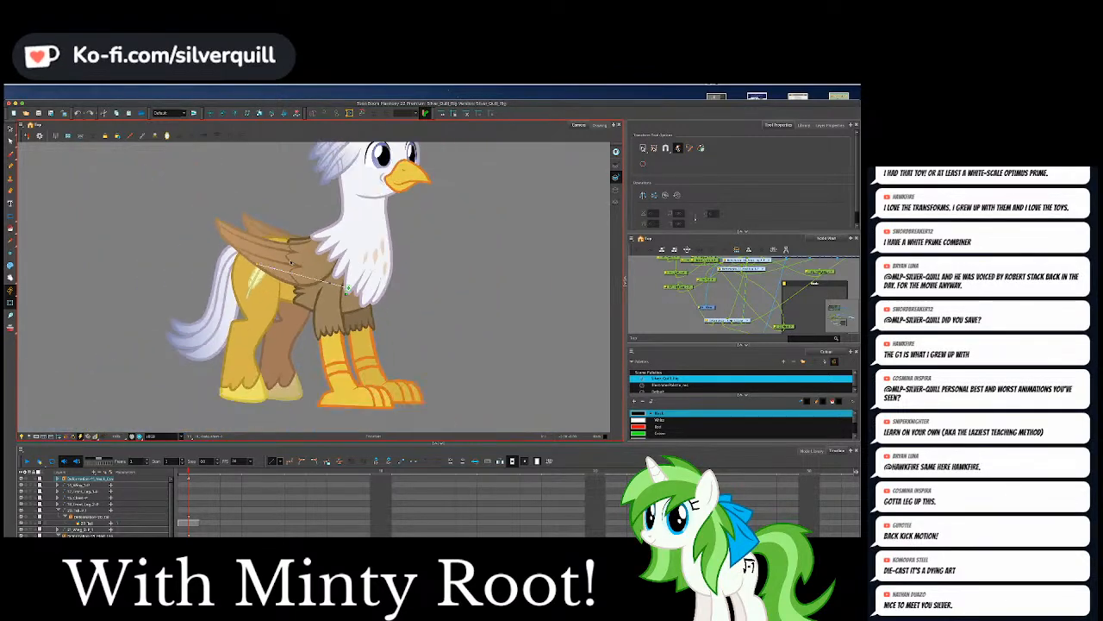
{"action": "scroll", "coordinate": [292, 263], "scroll_direction": "up", "scroll_amount": 1}
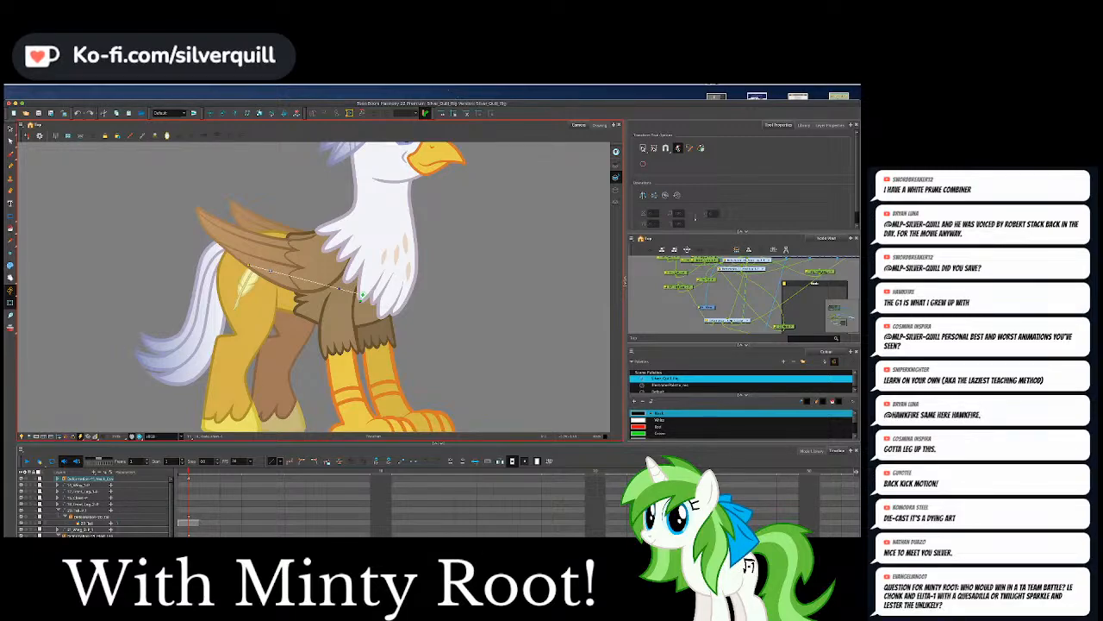
{"action": "mouse_move", "coordinate": [249, 268]}
{"action": "left_mouse_down"}
{"action": "mouse_move", "coordinate": [291, 277]}
{"action": "mouse_move", "coordinate": [254, 283]}
{"action": "left_mouse_up"}
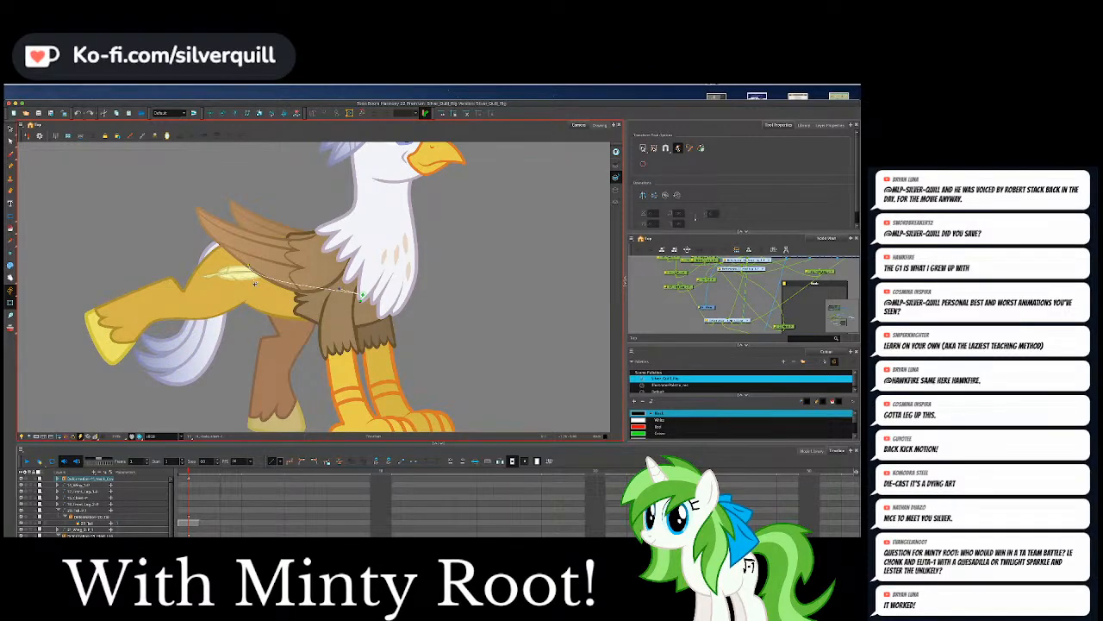
{"action": "left_click", "coordinate": [361, 116]}
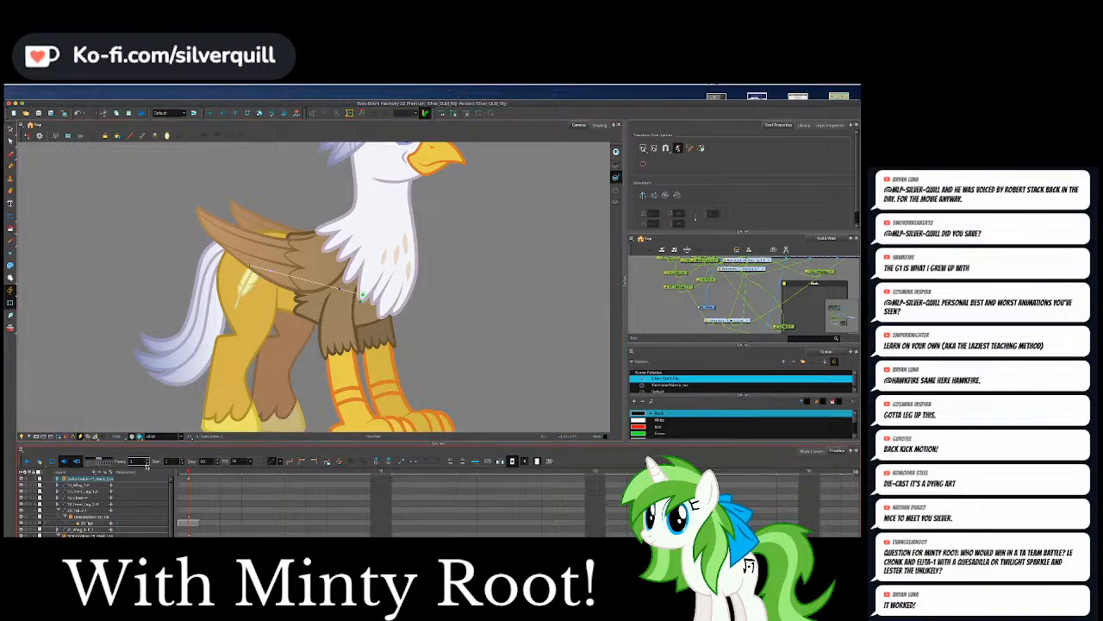
Hide the near wing layer and bend the rear of the body curve to swing the hind leg backward.
{"action": "left_click", "coordinate": [22, 486]}
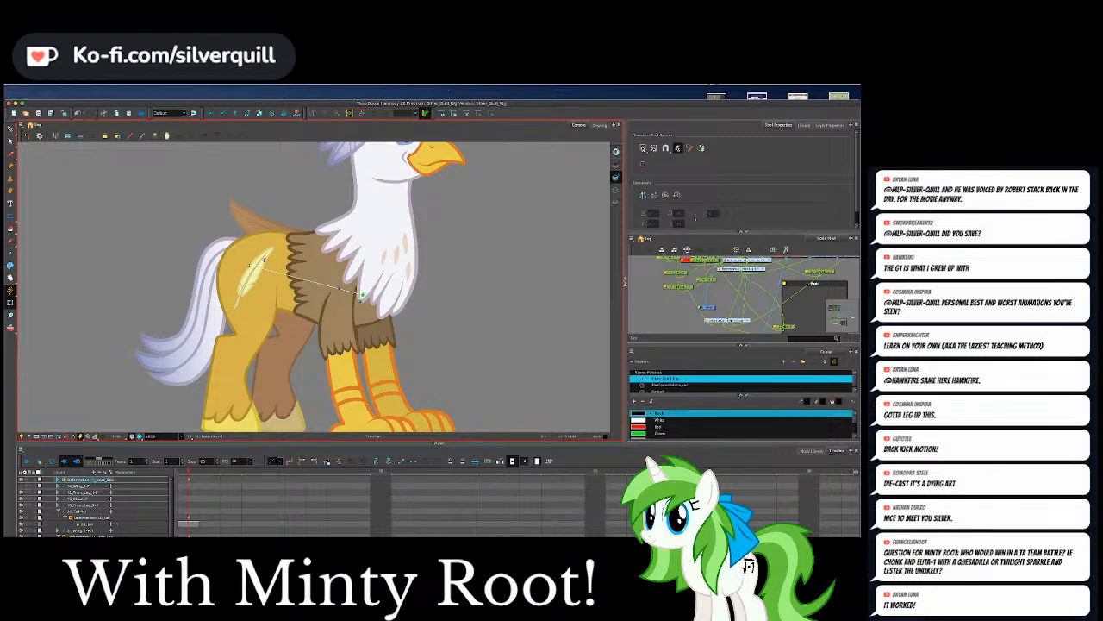
{"action": "left_click_drag", "start_coordinate": [264, 258], "coordinate": [258, 279]}
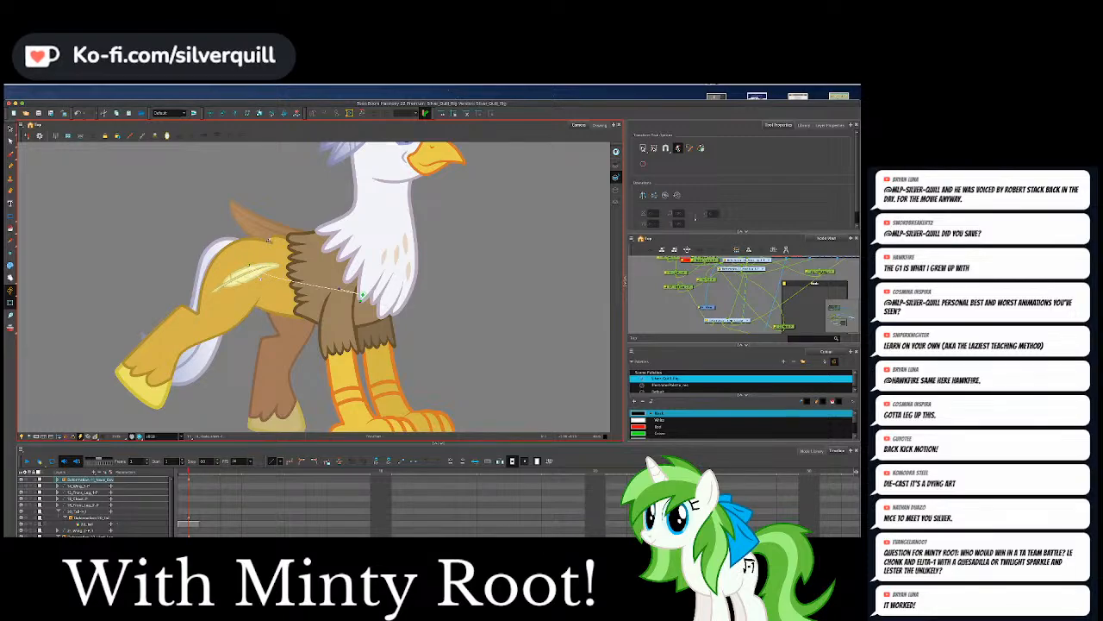
Undo the hind leg's backward swing, check the body drawing on its own, and return to the camera view.
{"action": "left_click_drag", "start_coordinate": [269, 240], "coordinate": [273, 238]}
{"action": "key", "text": "ctrl+z"}
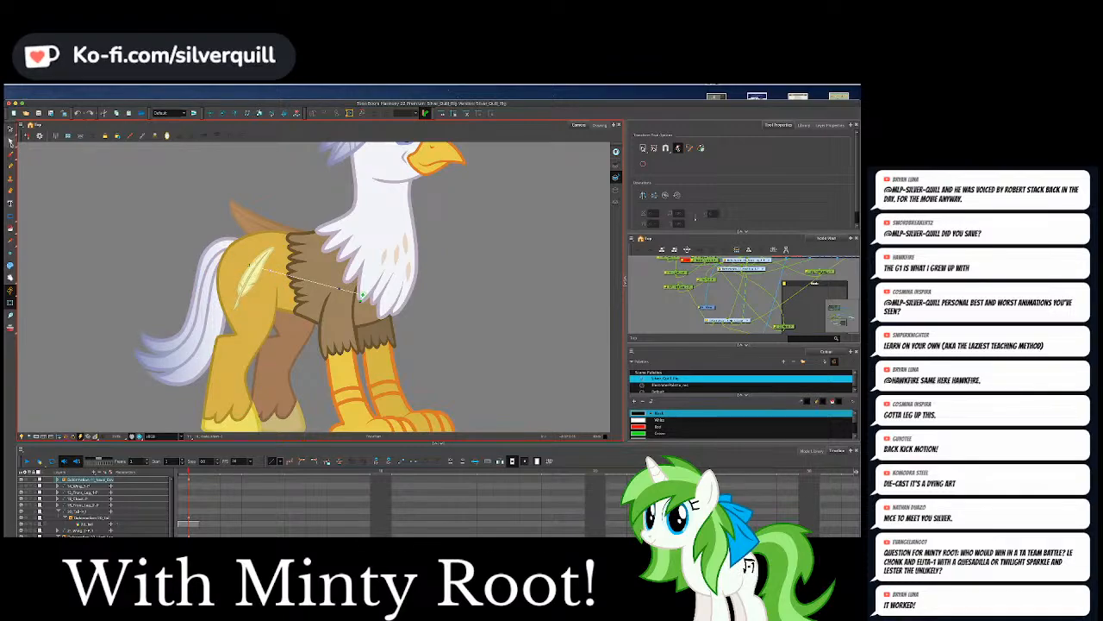
{"action": "left_click", "coordinate": [267, 305]}
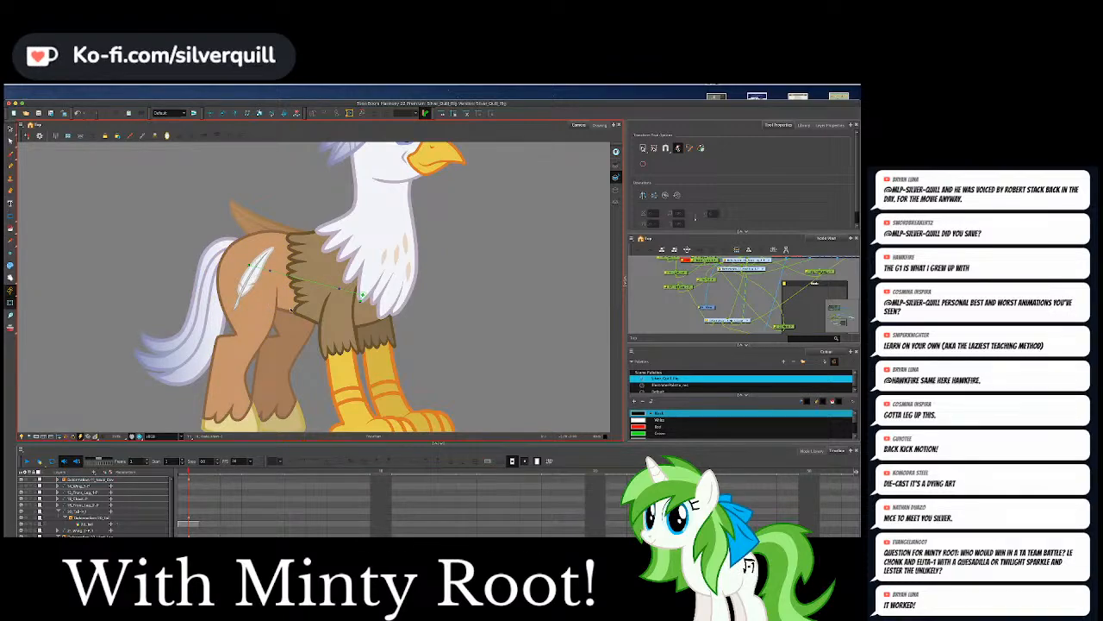
{"action": "double_click", "coordinate": [293, 308]}
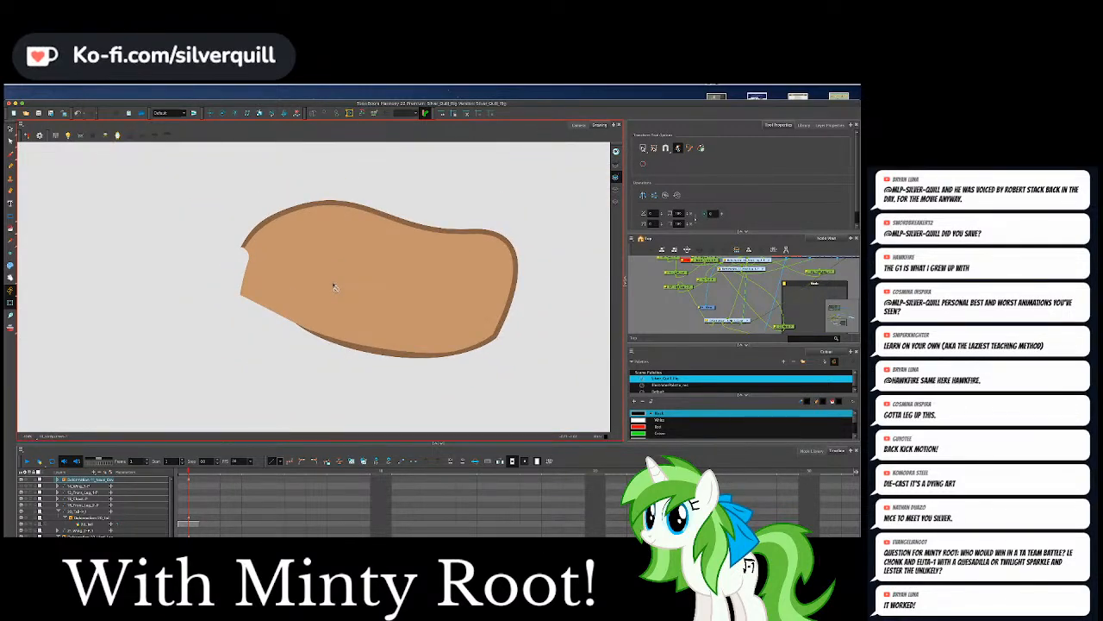
{"action": "left_click", "coordinate": [578, 125]}
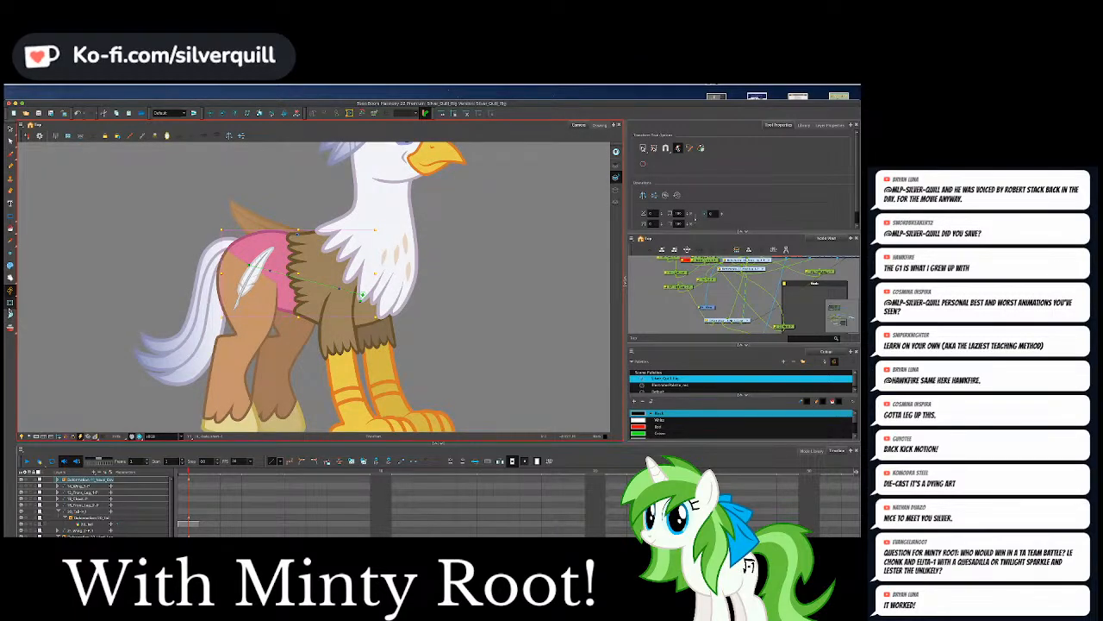
Use the Rigging tool to lower the rear points of the Neck Cover deformation curve at the hip, and test them with the Transform tool.
{"action": "left_click", "coordinate": [313, 114]}
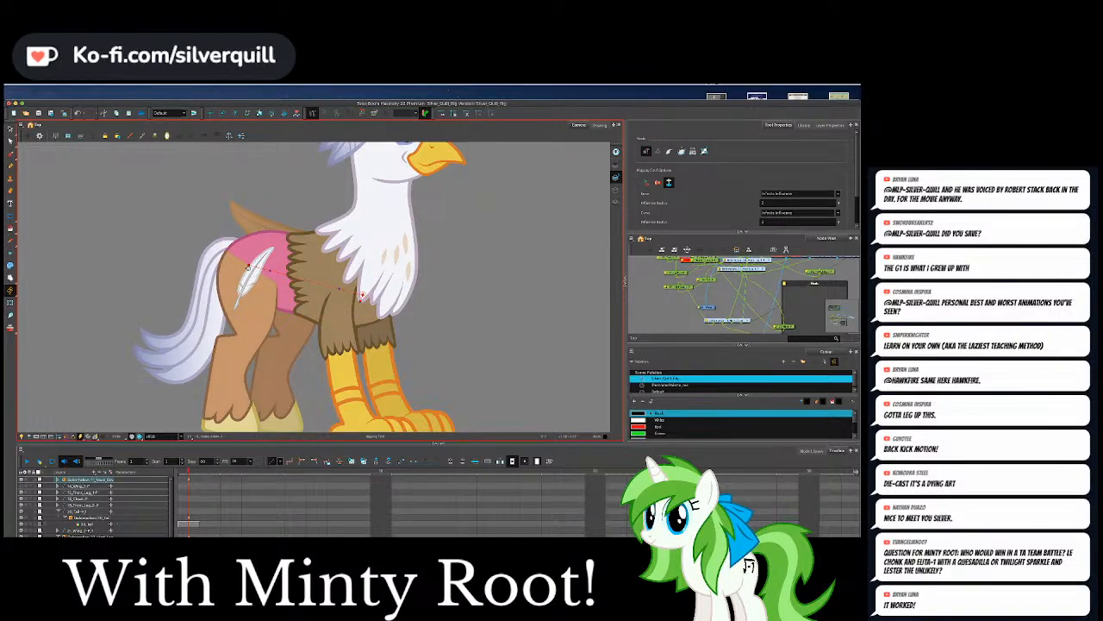
{"action": "left_click", "coordinate": [226, 267]}
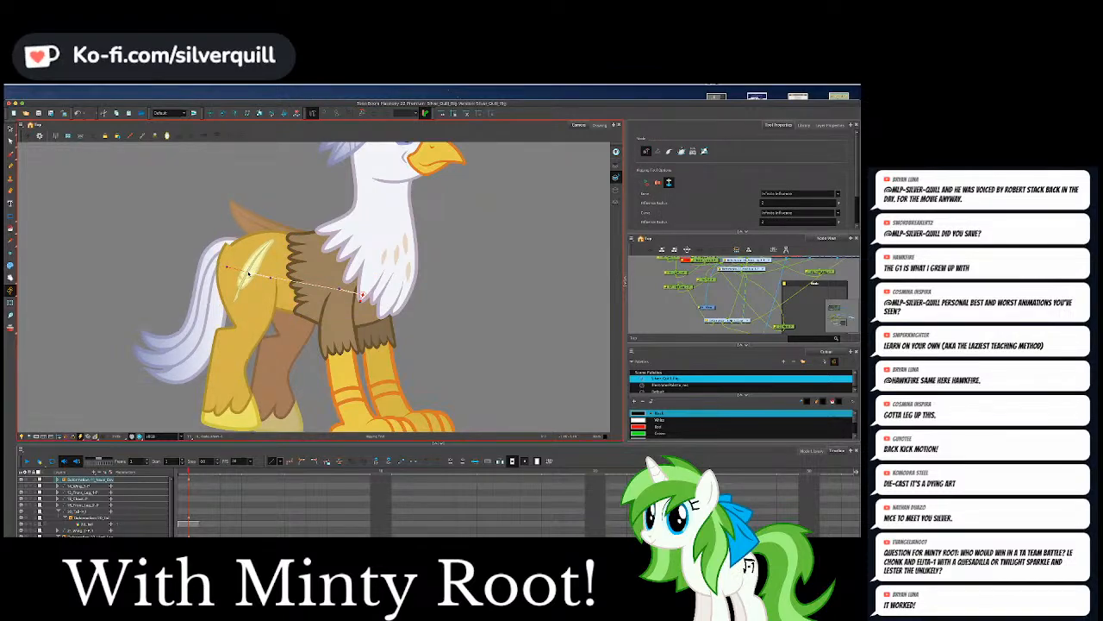
{"action": "left_click_drag", "start_coordinate": [250, 274], "coordinate": [249, 269]}
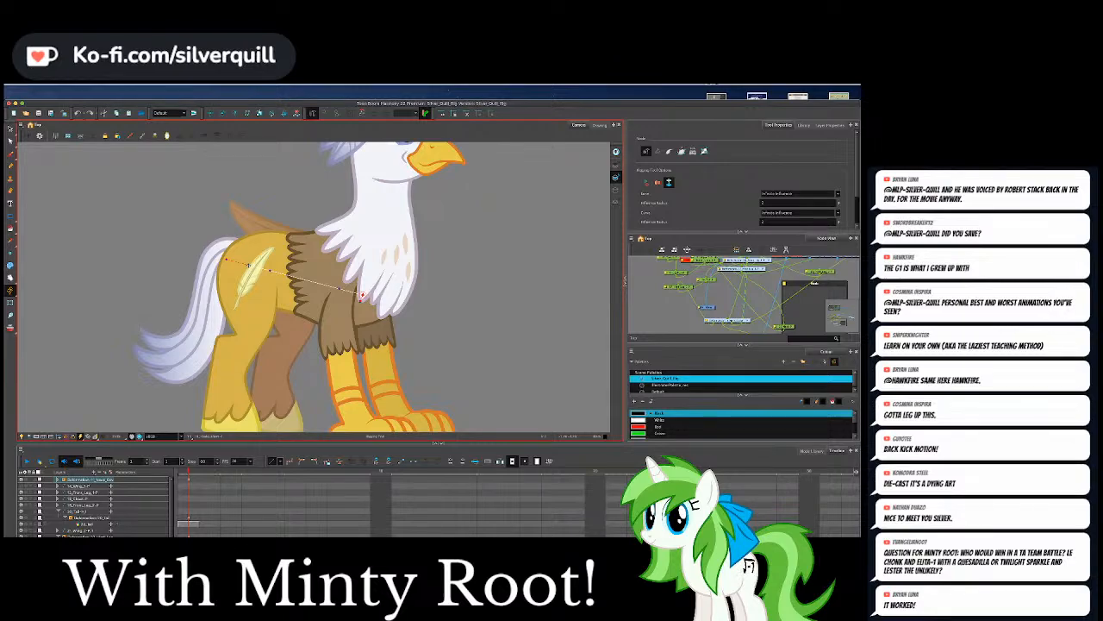
{"action": "left_click_drag", "start_coordinate": [250, 267], "coordinate": [249, 282]}
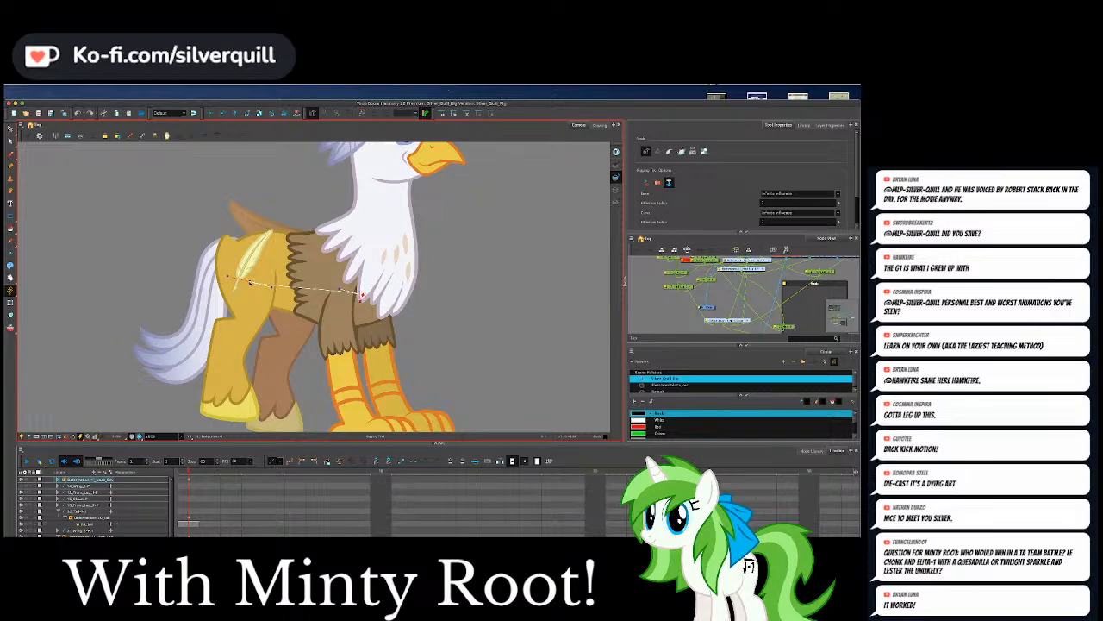
{"action": "left_click", "coordinate": [250, 282]}
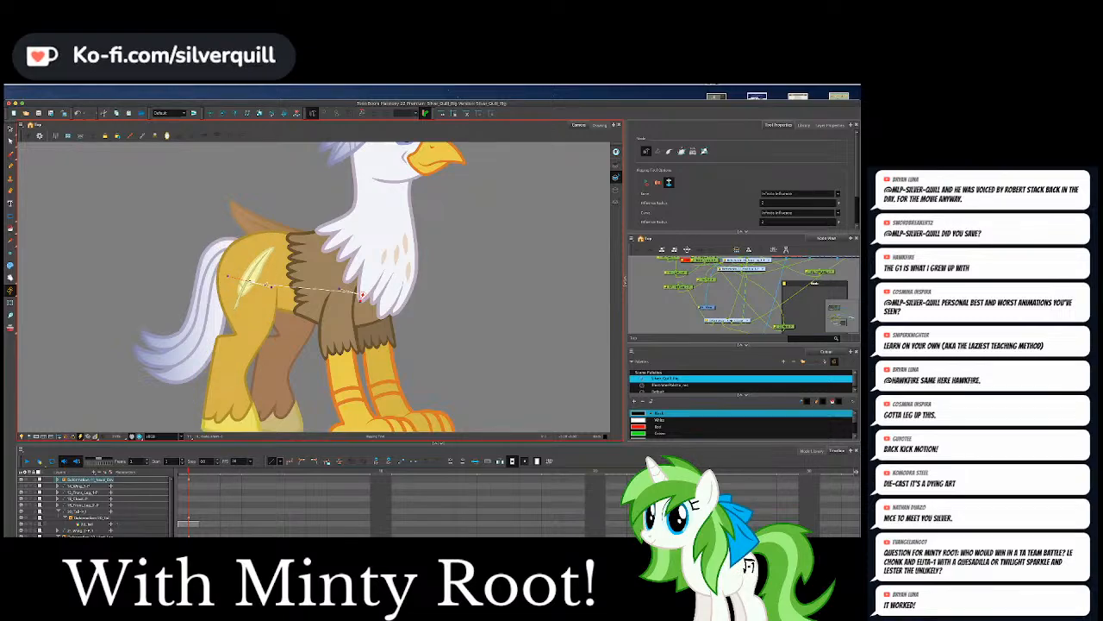
{"action": "left_click_drag", "start_coordinate": [271, 287], "coordinate": [248, 283]}
{"action": "left_click", "coordinate": [10, 302]}
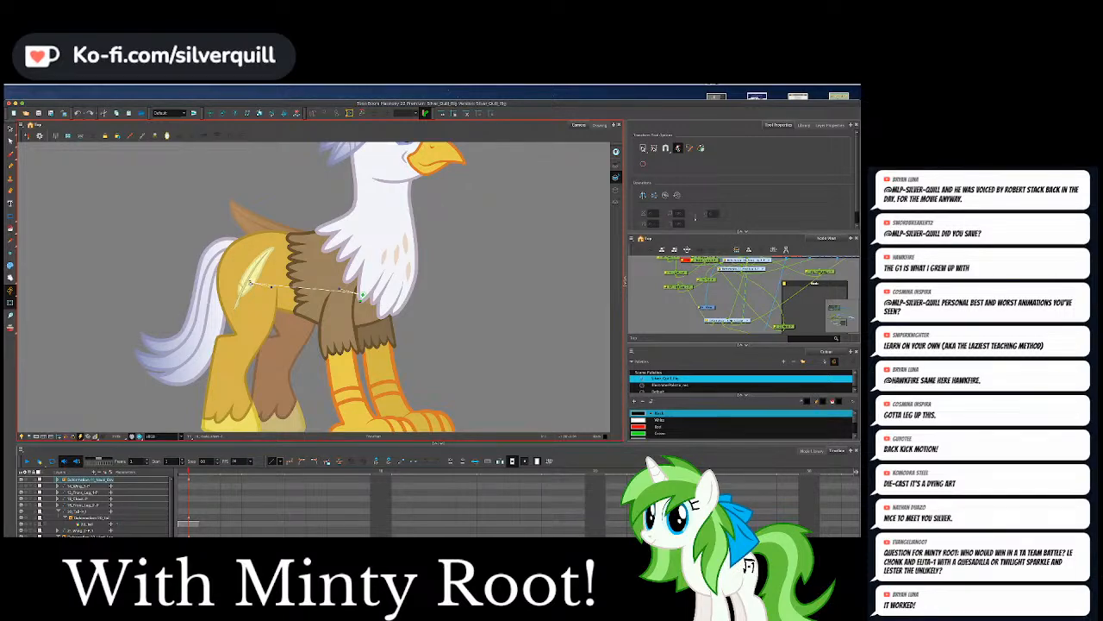
{"action": "left_click_drag", "start_coordinate": [249, 282], "coordinate": [270, 287]}
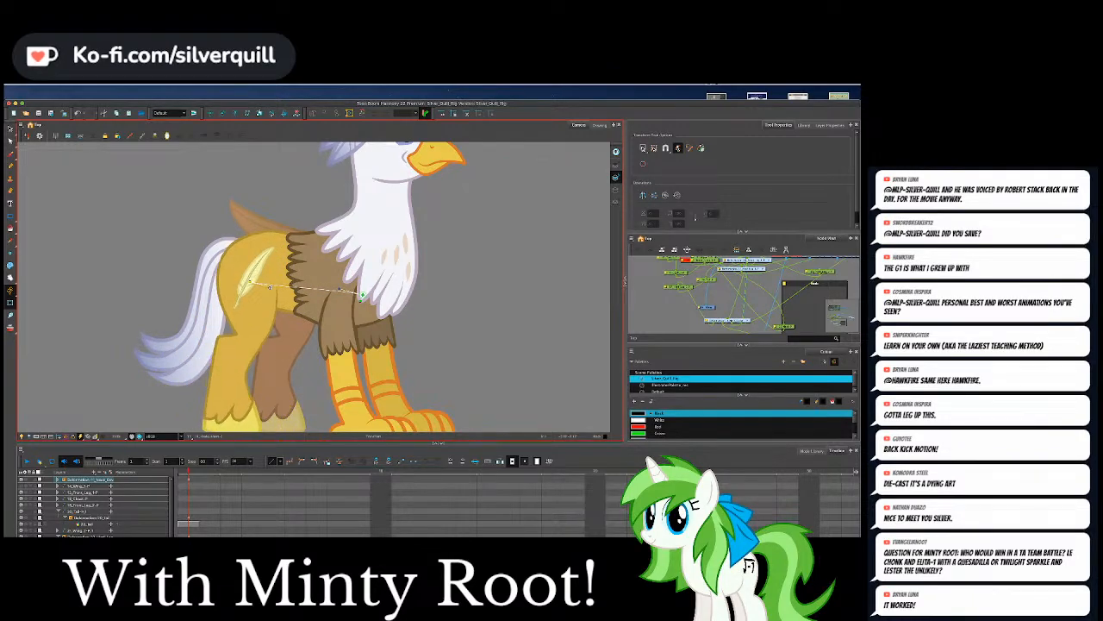
Raise the hip end point of the Neck Cover deformation curve slightly with the Rigging tool and realign its neighbouring handle.
{"action": "left_click", "coordinate": [312, 113]}
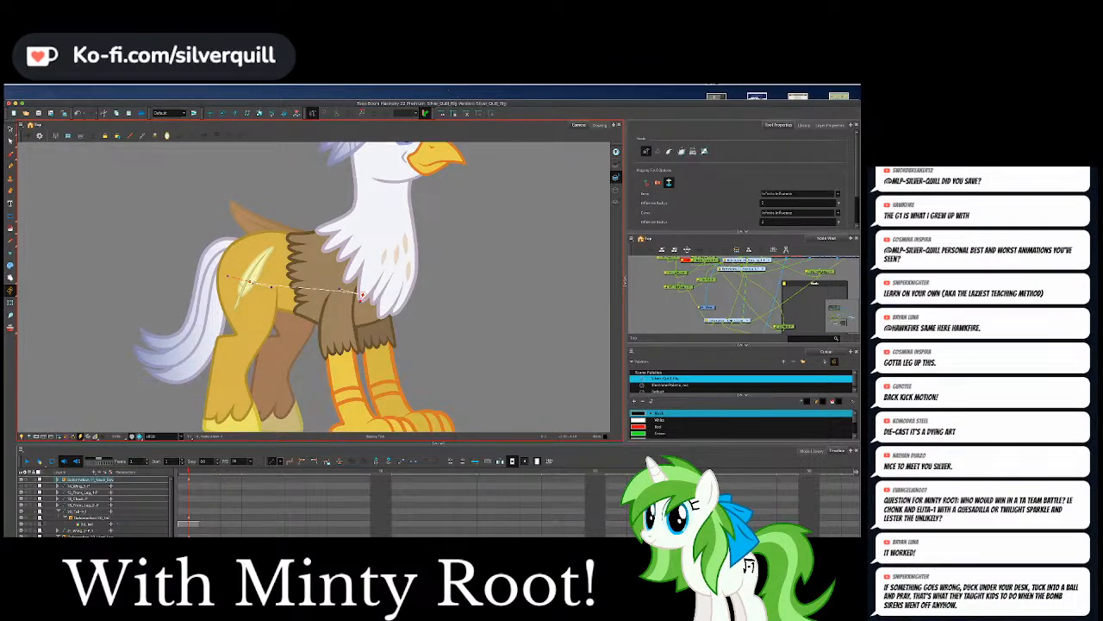
{"action": "left_click_drag", "start_coordinate": [250, 281], "coordinate": [252, 274]}
{"action": "left_click_drag", "start_coordinate": [270, 281], "coordinate": [265, 290]}
{"action": "key", "text": "shift+t"}
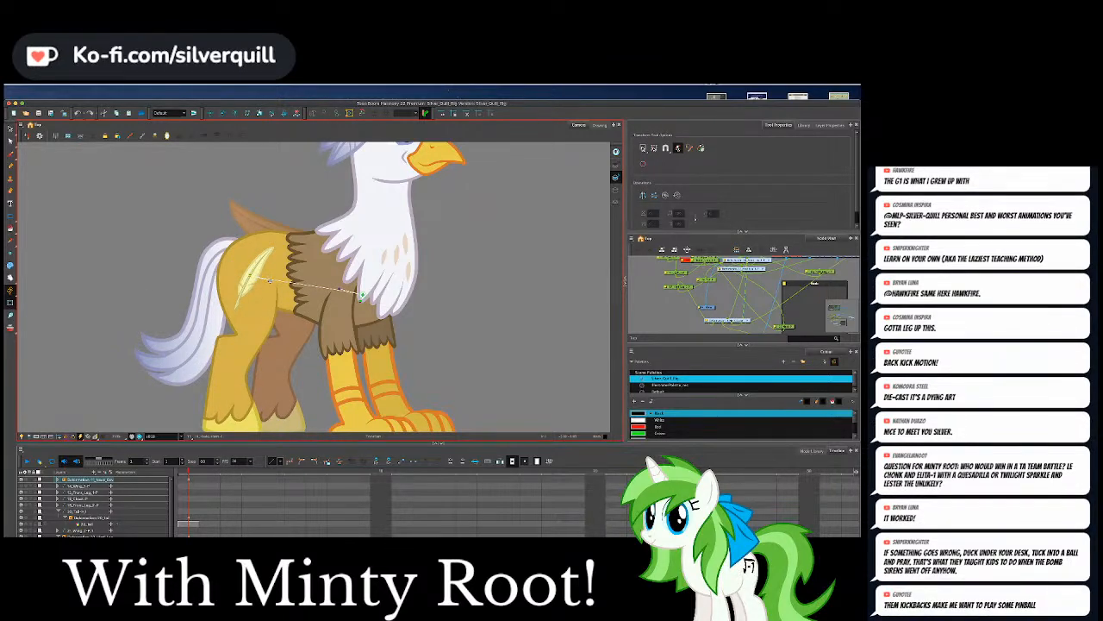
Test the rear handle of the body curve, undo the pose, and show the near wing layer again.
{"action": "left_click_drag", "start_coordinate": [270, 281], "coordinate": [267, 281]}
{"action": "left_click", "coordinate": [362, 113]}
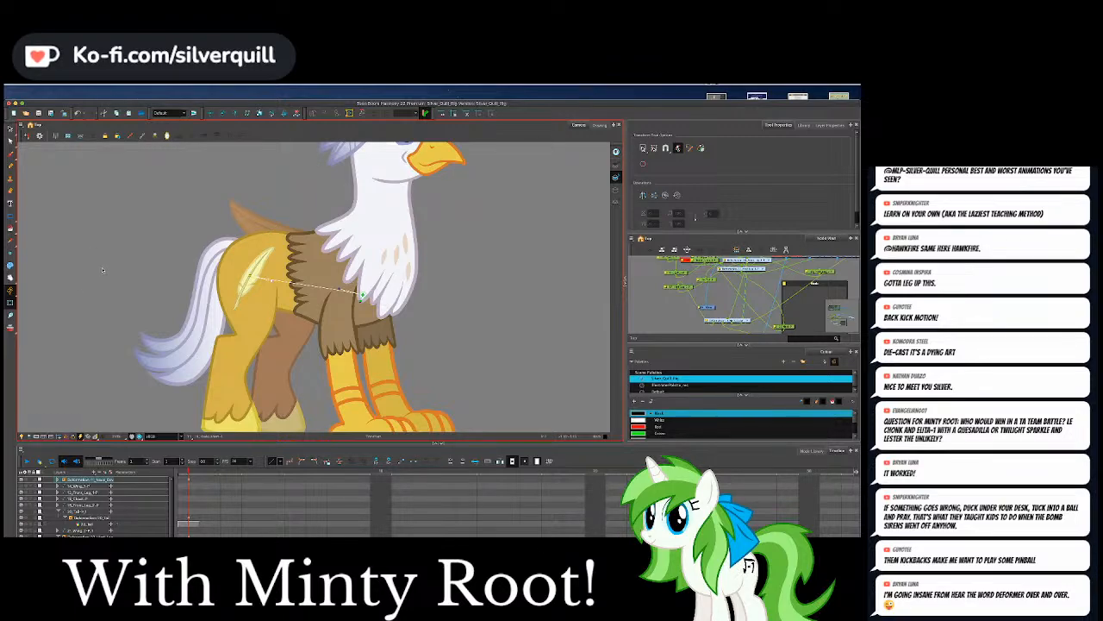
{"action": "key", "text": "ctrl+z"}
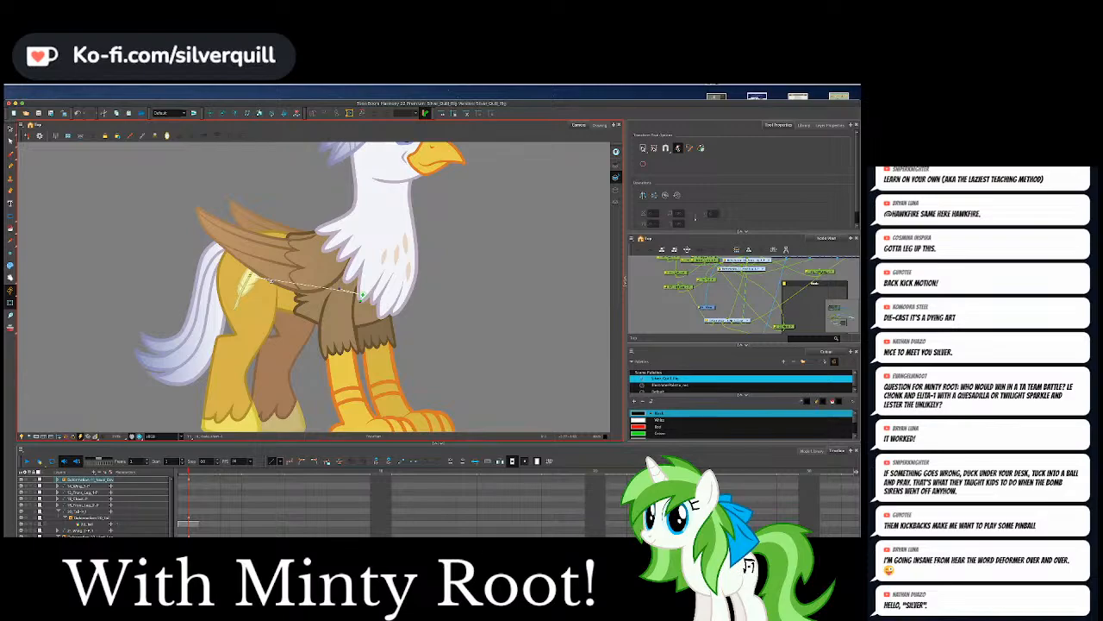
{"action": "mouse_move", "coordinate": [269, 282]}
{"action": "left_mouse_down"}
{"action": "mouse_move", "coordinate": [250, 302]}
{"action": "mouse_move", "coordinate": [269, 281]}
{"action": "left_mouse_up"}
{"action": "left_click", "coordinate": [10, 302]}
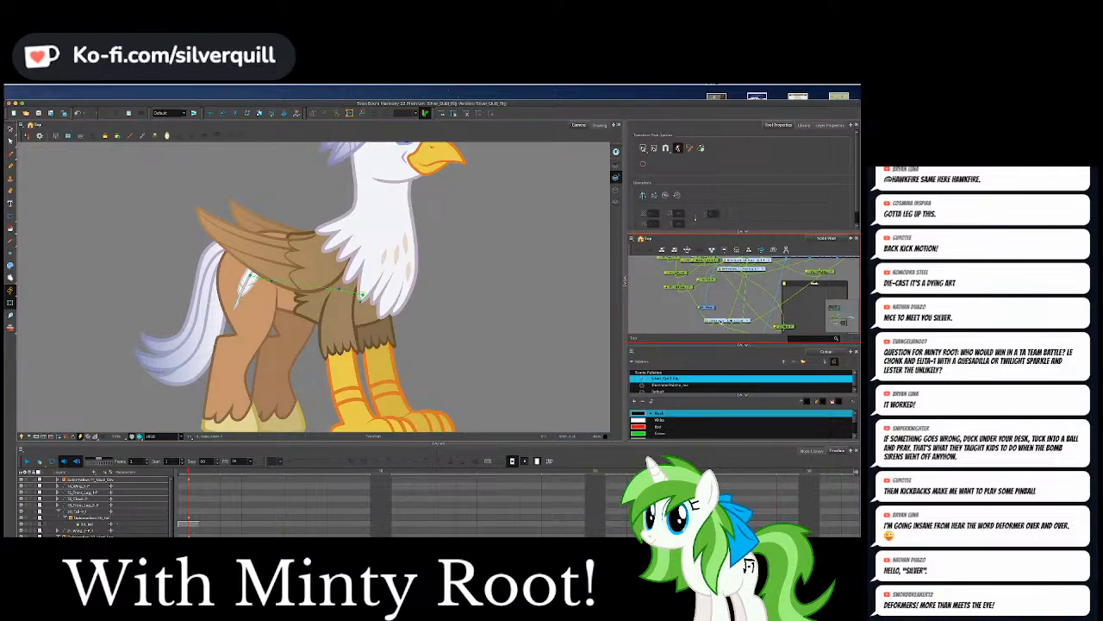
Open the Neck Cover deformation group in the node view and examine which curve point each of its nodes controls.
{"action": "left_click", "coordinate": [727, 320]}
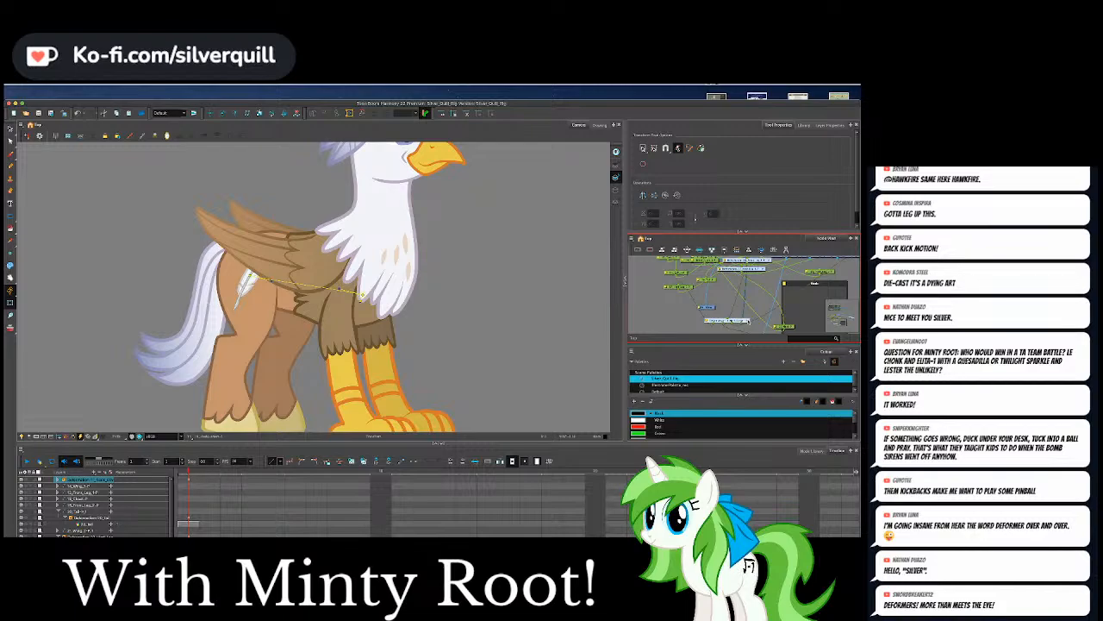
{"action": "left_click", "coordinate": [748, 320]}
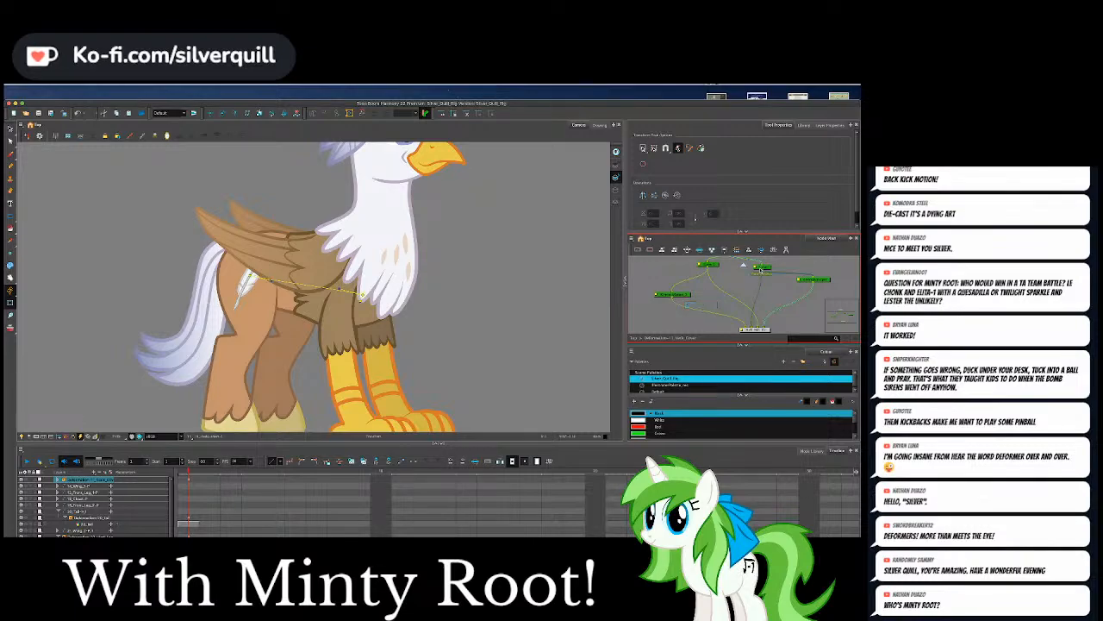
{"action": "left_click", "coordinate": [712, 267]}
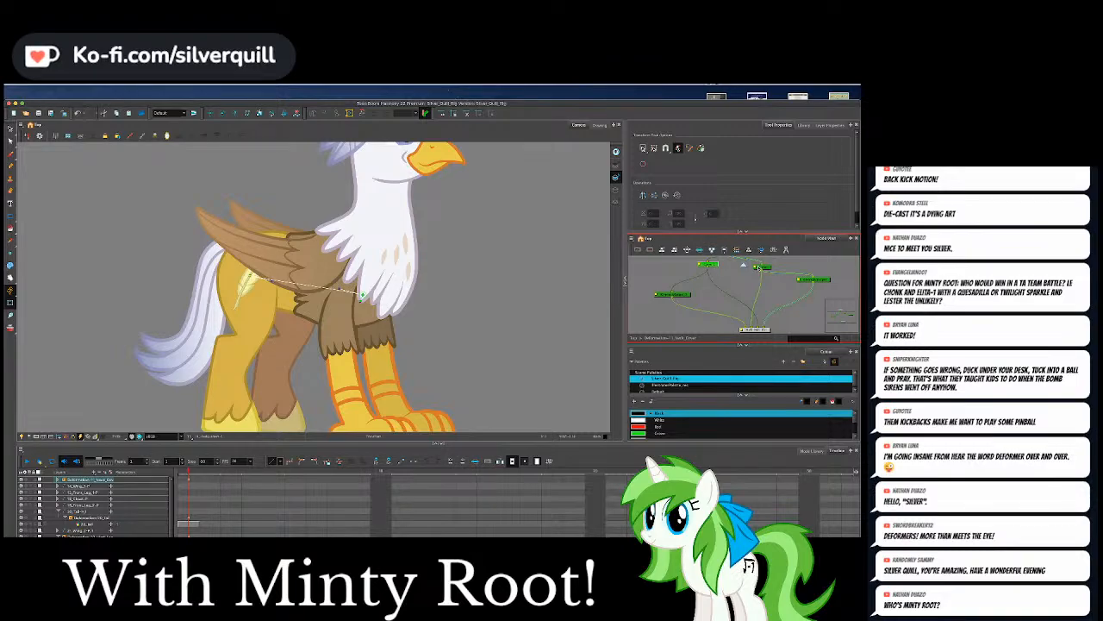
{"action": "left_click", "coordinate": [759, 268]}
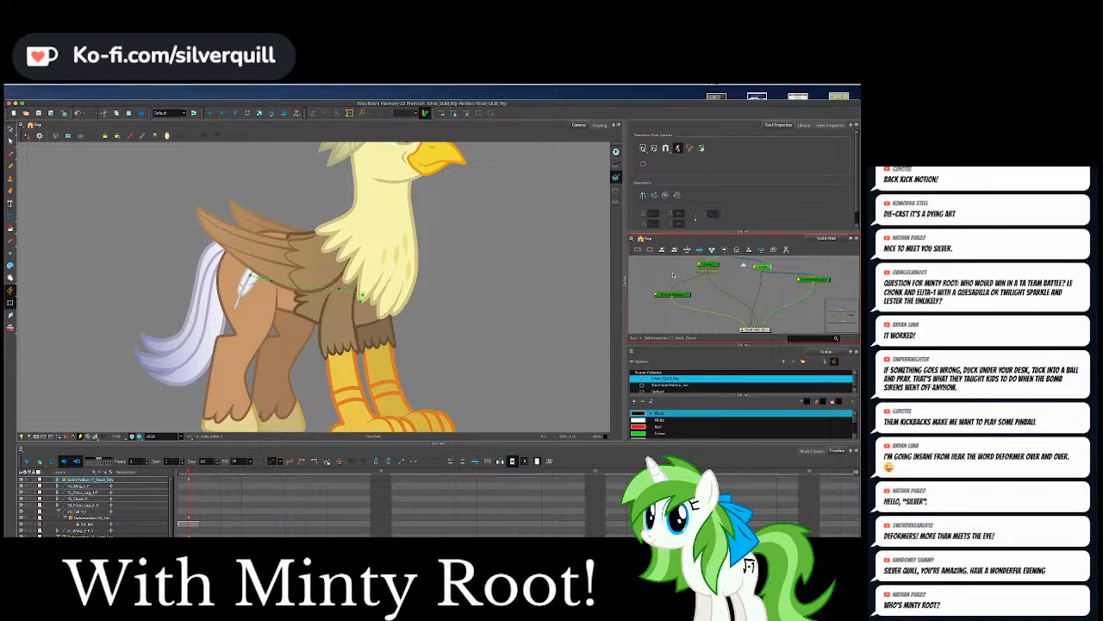
{"action": "left_click", "coordinate": [672, 275]}
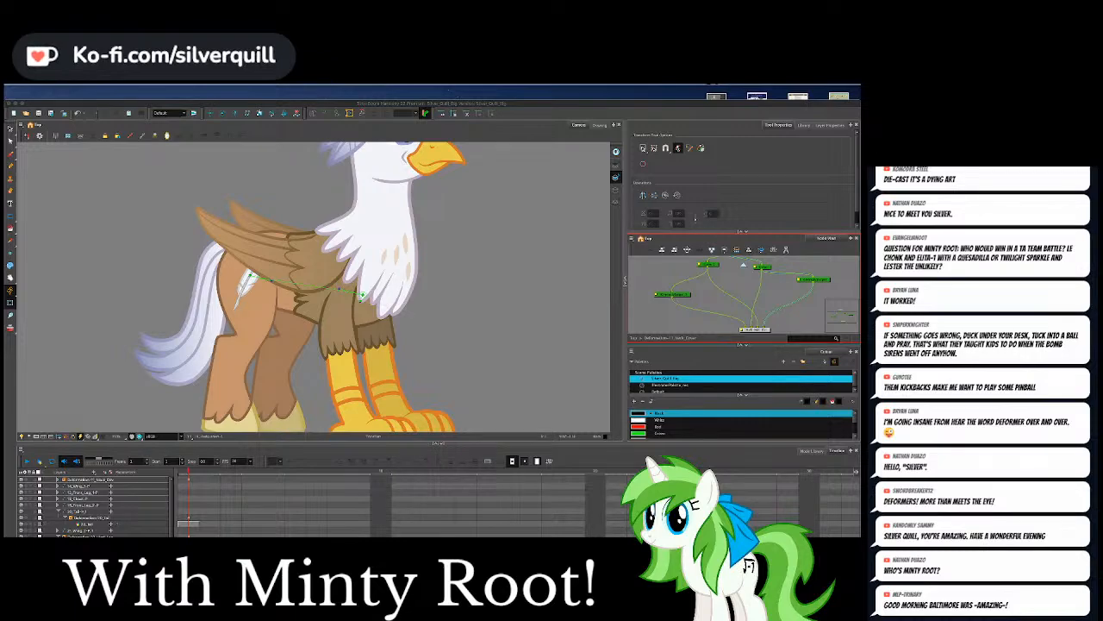
Switch to the Discord call, move its window out of the way, and enlarge the guest's shared screen.
{"action": "key", "text": "alt+Tab"}
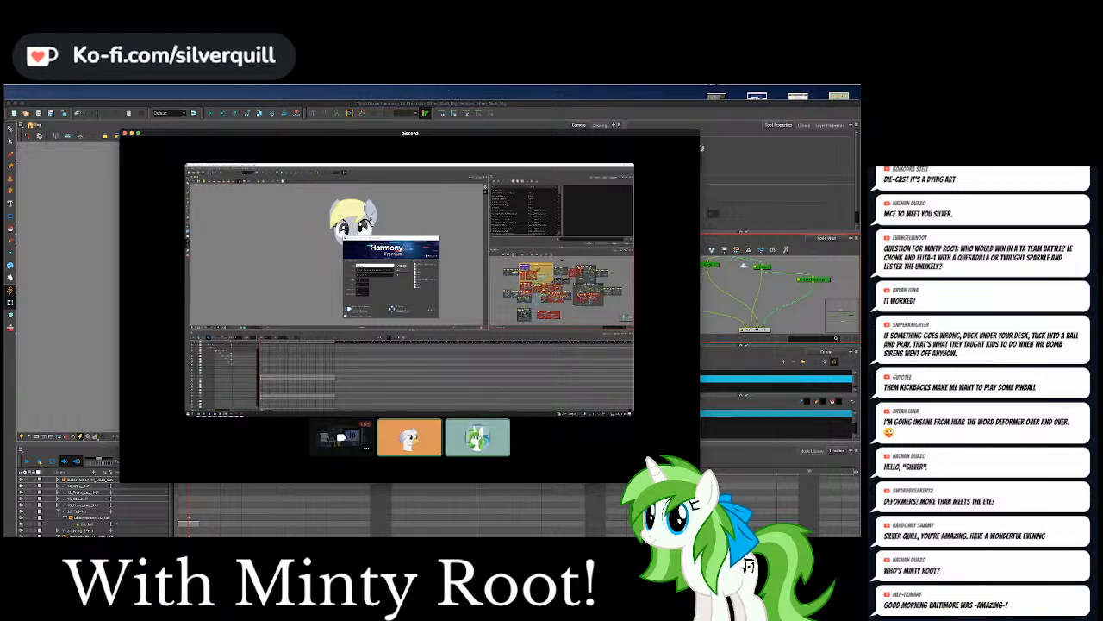
{"action": "left_click_drag", "start_coordinate": [409, 132], "coordinate": [316, 92]}
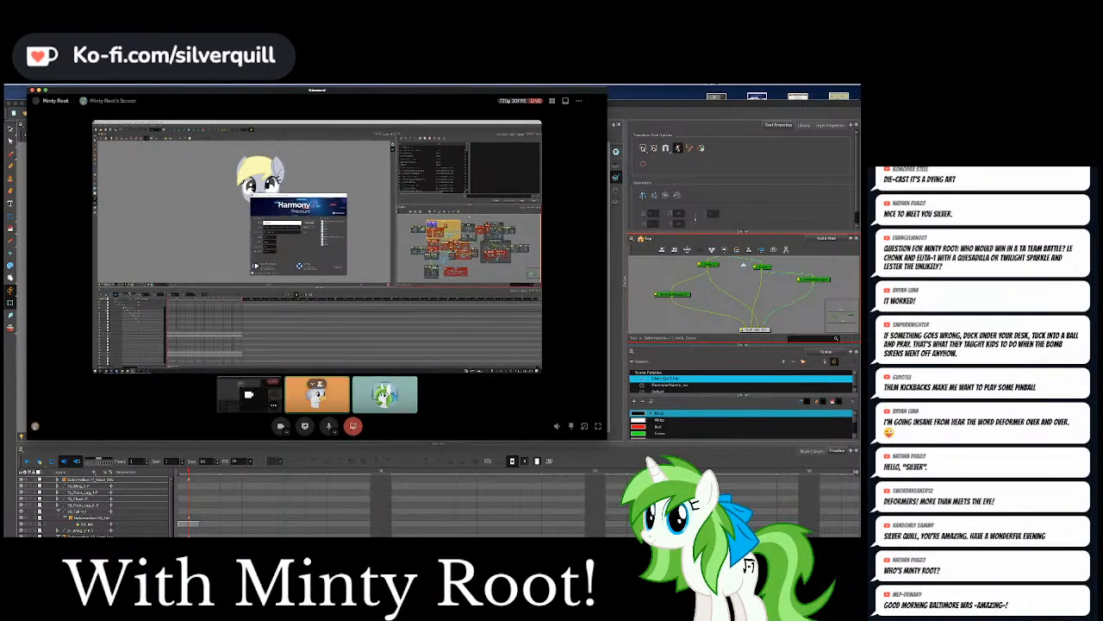
{"action": "double_click", "coordinate": [545, 175]}
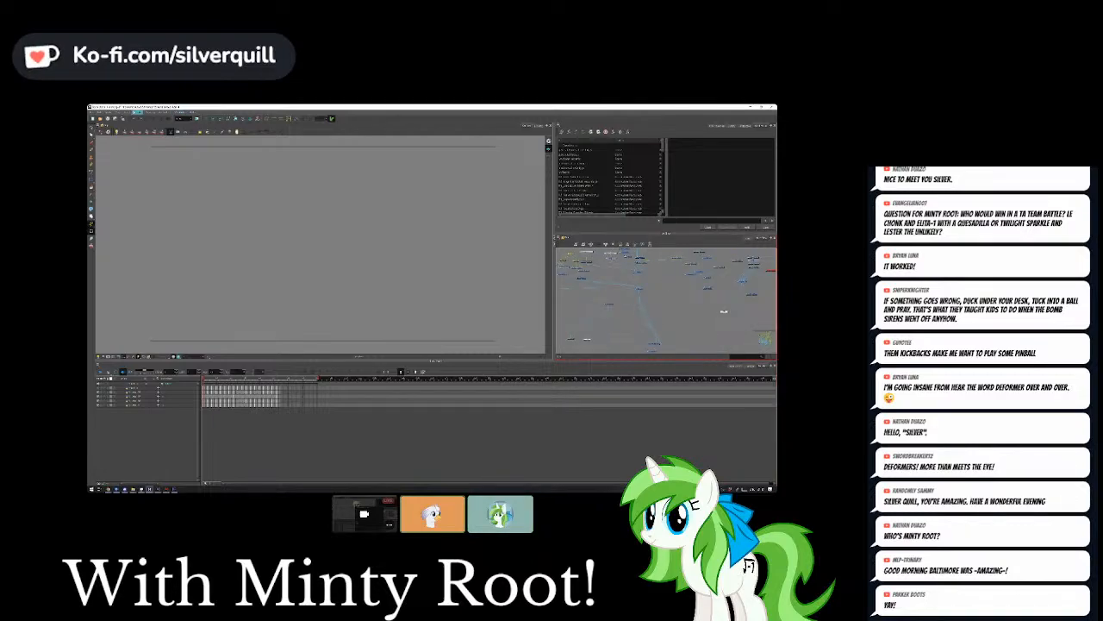
Bring the front-facing Sunset Shimmer rig into view in the shared scene and locate the head's node chain.
{"action": "left_click", "coordinate": [138, 113]}
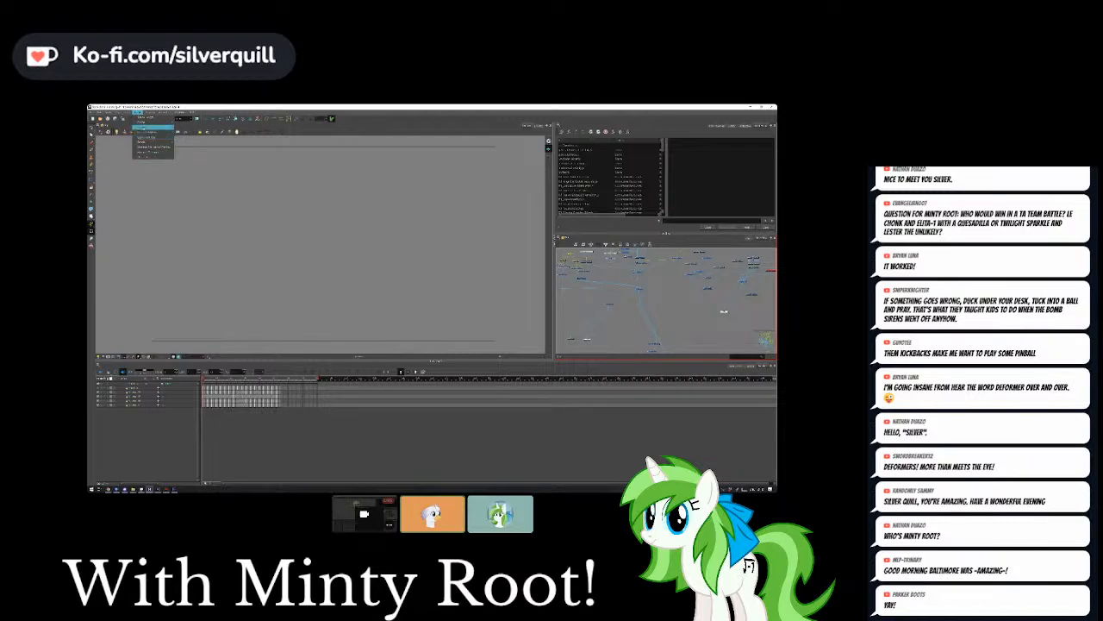
{"action": "left_click", "coordinate": [152, 128]}
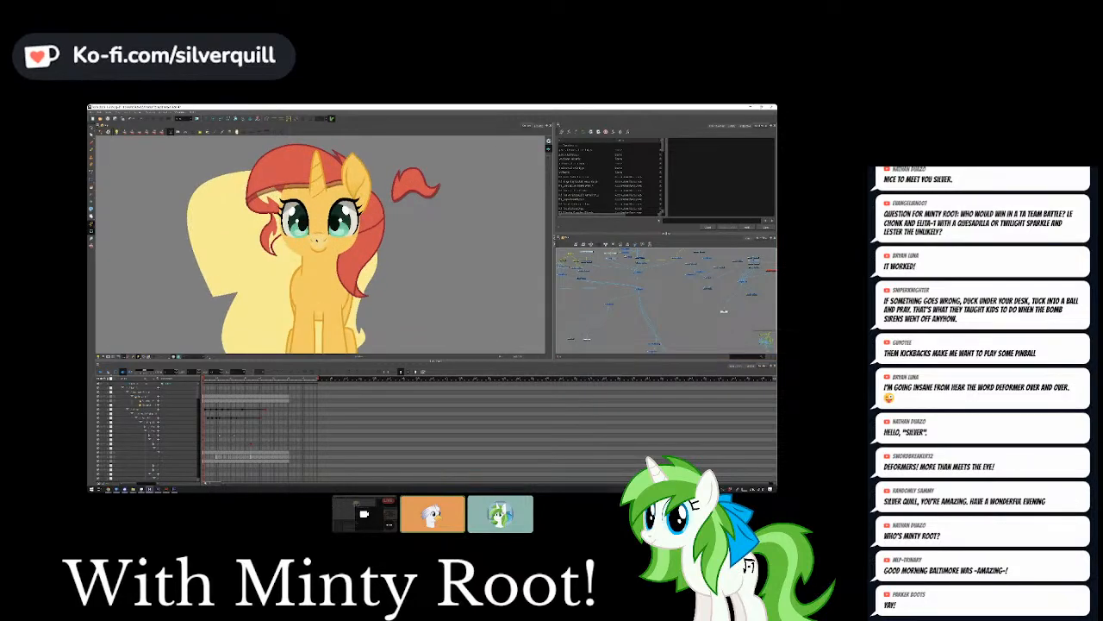
{"action": "key", "text": "2"}
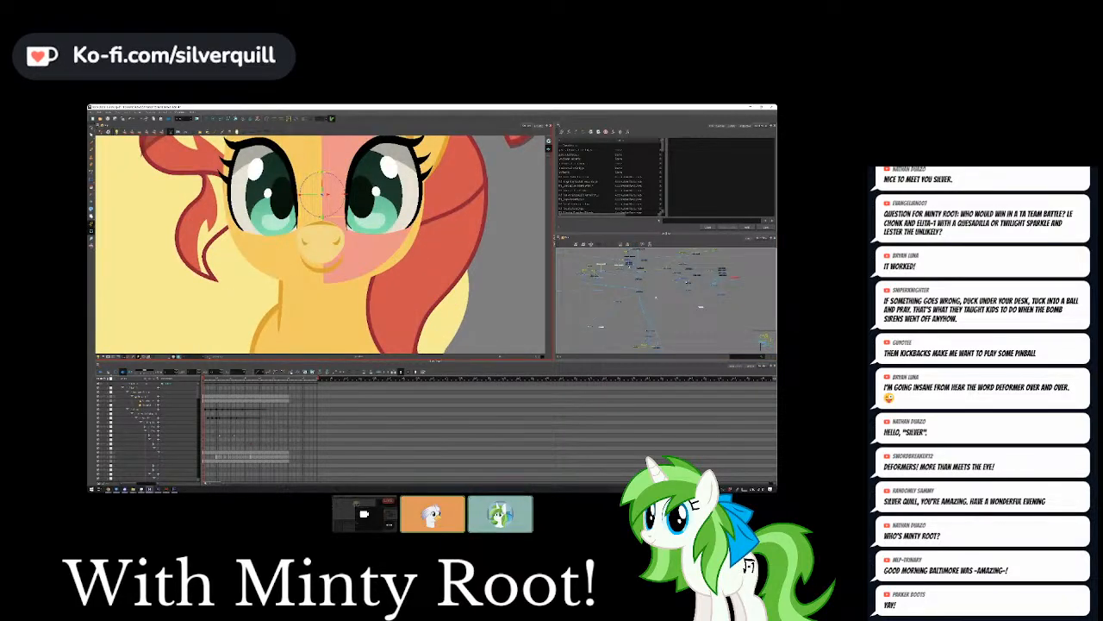
{"action": "scroll", "coordinate": [658, 298], "scroll_direction": "down", "scroll_amount": 2}
{"action": "scroll", "coordinate": [658, 299], "scroll_direction": "up", "scroll_amount": 5}
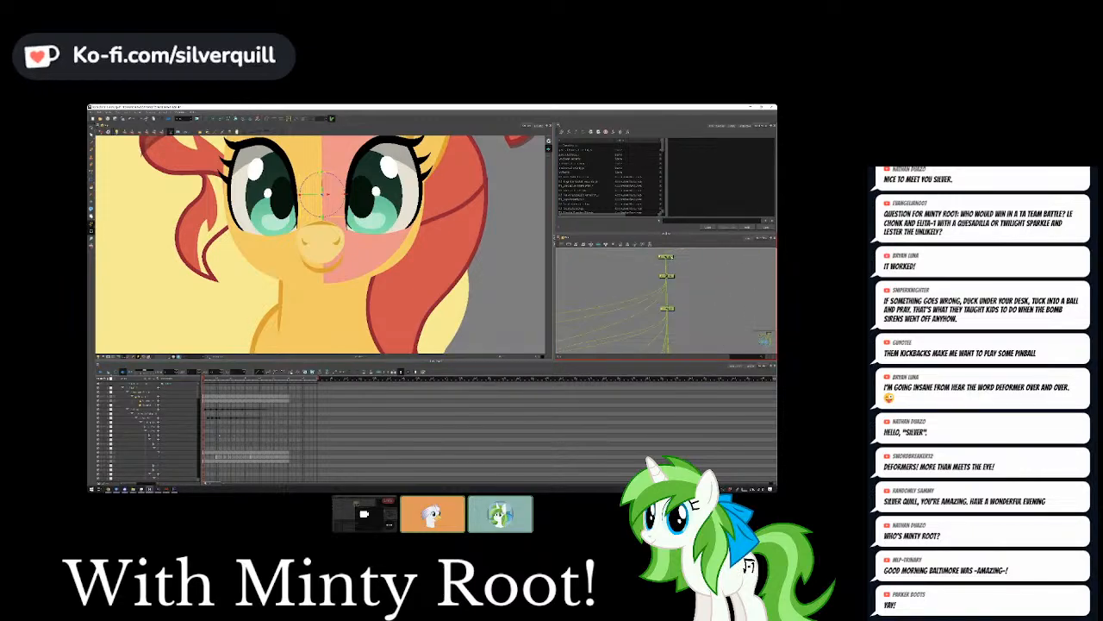
Select the uppermost node of the head's chain and try small movements of its control near the muzzle.
{"action": "left_click", "coordinate": [670, 257]}
{"action": "scroll", "coordinate": [375, 274], "scroll_direction": "down", "scroll_amount": 4}
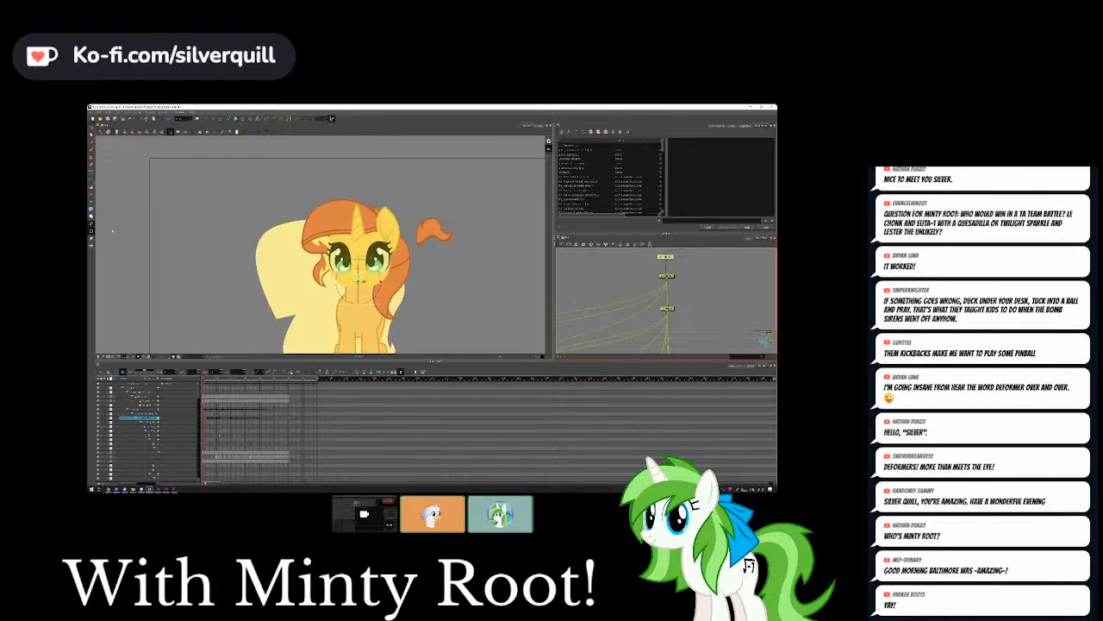
{"action": "mouse_move", "coordinate": [359, 279]}
{"action": "left_mouse_down"}
{"action": "mouse_move", "coordinate": [345, 285]}
{"action": "mouse_move", "coordinate": [368, 284]}
{"action": "mouse_move", "coordinate": [359, 285]}
{"action": "left_mouse_up"}
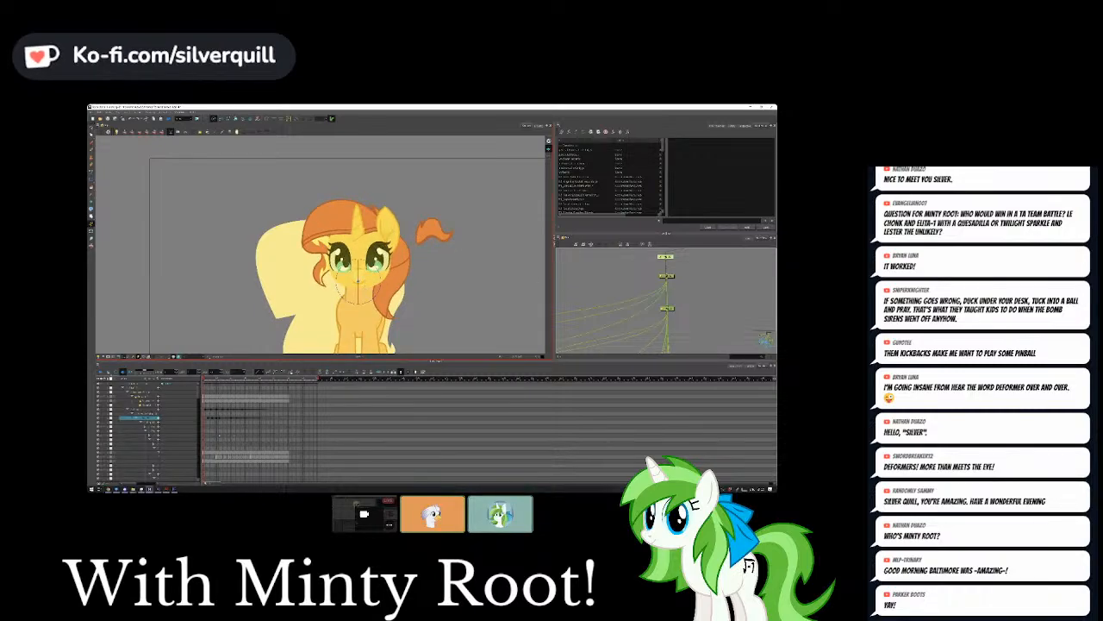
{"action": "left_click_drag", "start_coordinate": [685, 293], "coordinate": [672, 310]}
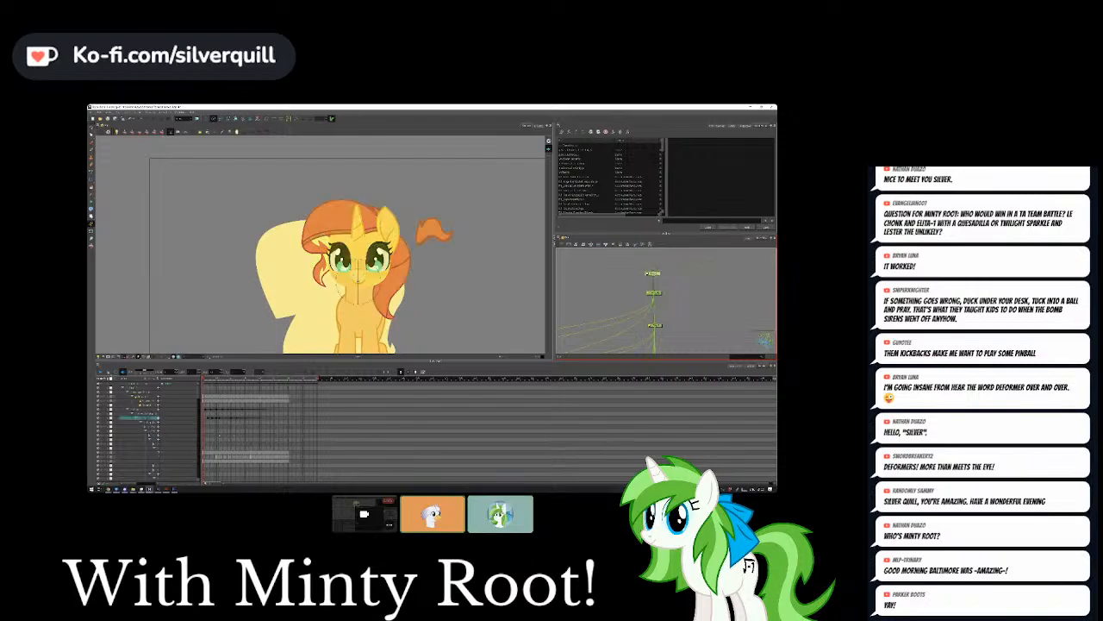
{"action": "mouse_move", "coordinate": [358, 288]}
{"action": "left_mouse_down"}
{"action": "mouse_move", "coordinate": [346, 280]}
{"action": "mouse_move", "coordinate": [358, 281]}
{"action": "left_mouse_up"}
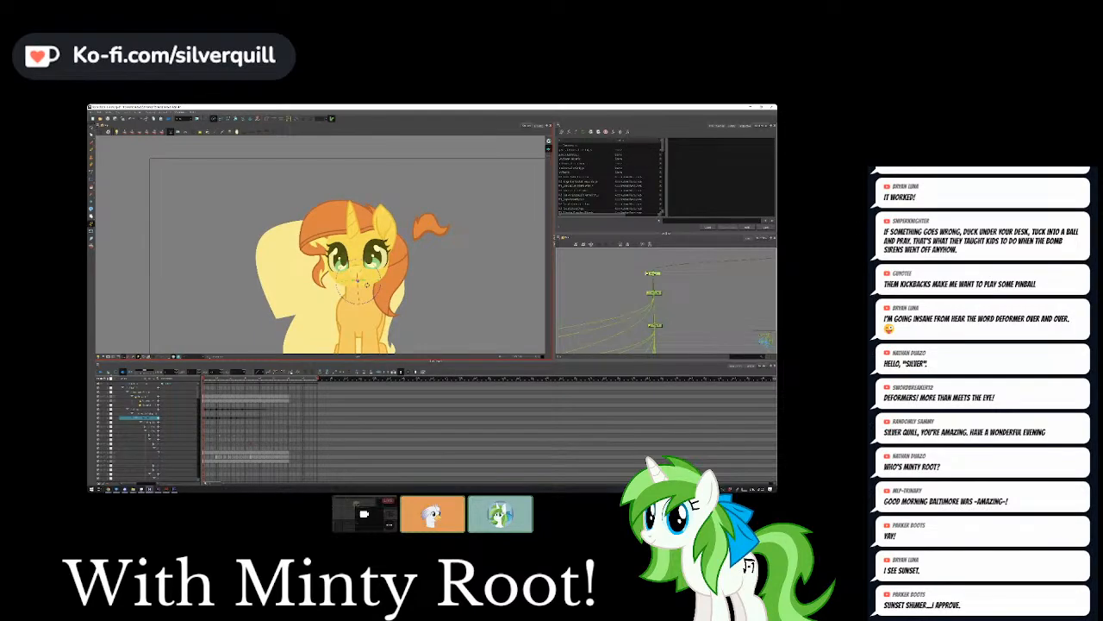
Review the layer properties of the uppermost head node, close them, and select the node again.
{"action": "left_click", "coordinate": [642, 274]}
{"action": "left_click", "coordinate": [649, 273]}
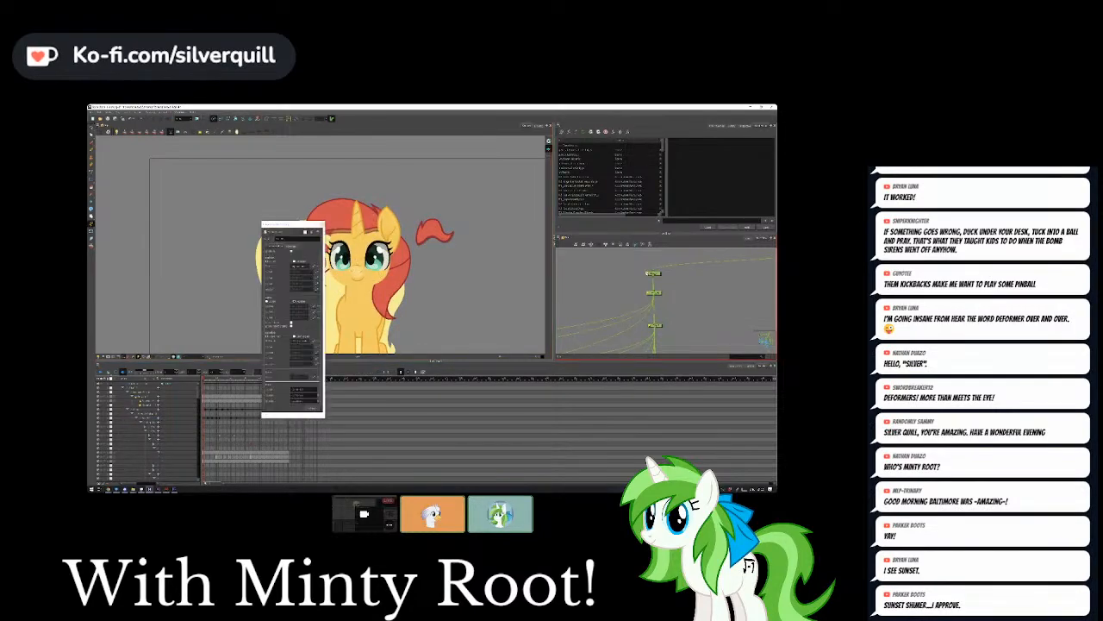
{"action": "left_click_drag", "start_coordinate": [281, 227], "coordinate": [343, 232]}
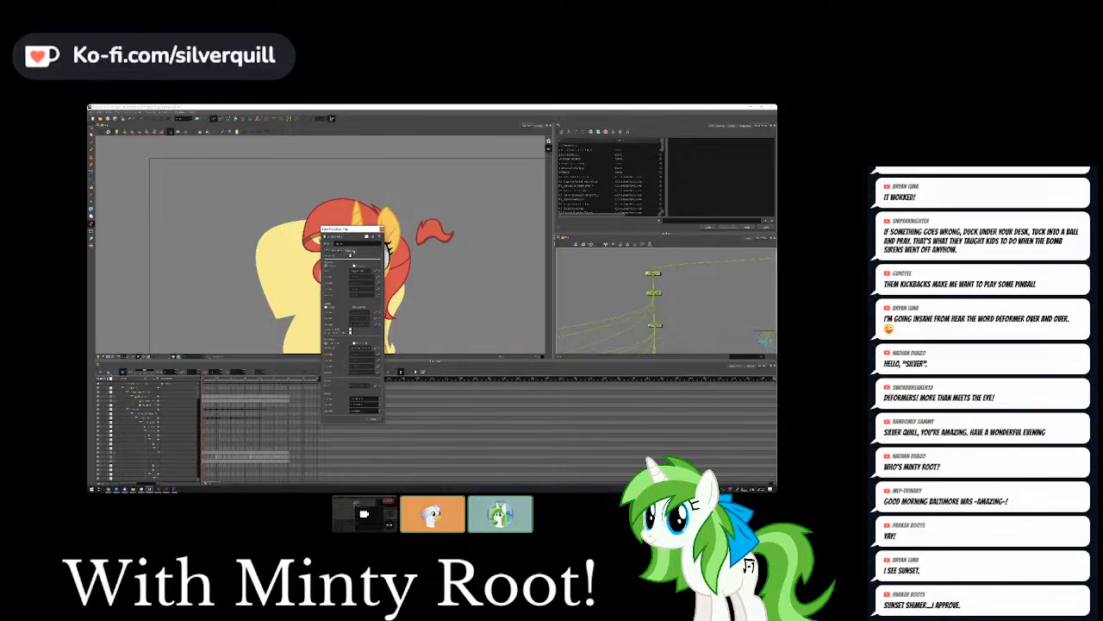
{"action": "key", "text": "Escape"}
{"action": "left_click", "coordinate": [654, 273]}
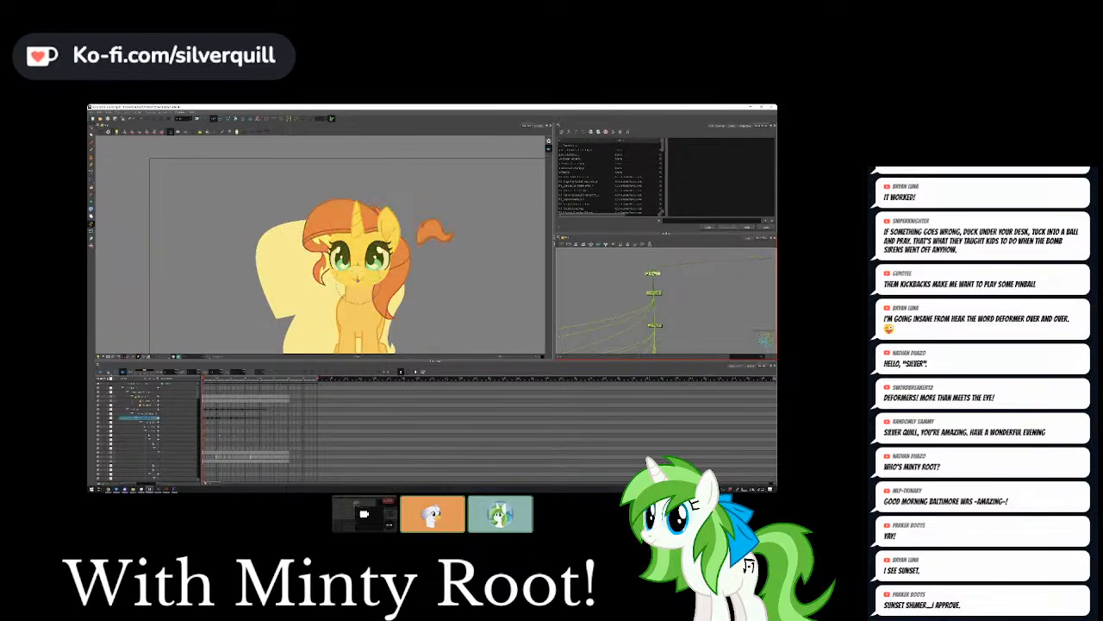
Try swinging the head far over with its control near the muzzle, undo the move, and look over the surrounding node network.
{"action": "left_click_drag", "start_coordinate": [367, 303], "coordinate": [326, 311]}
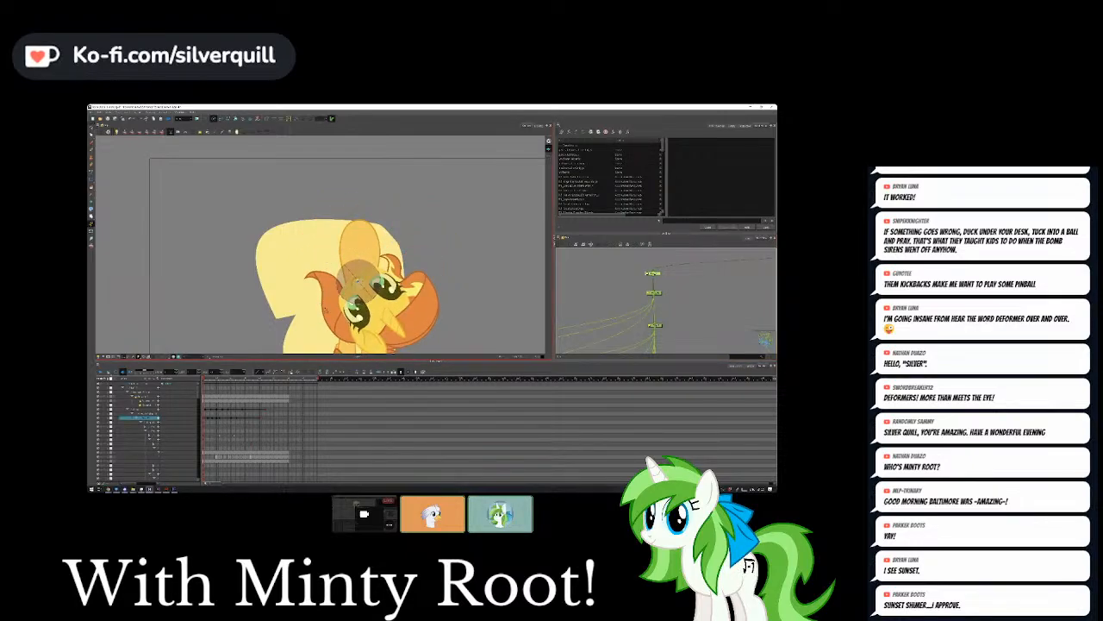
{"action": "key", "text": "ctrl+z"}
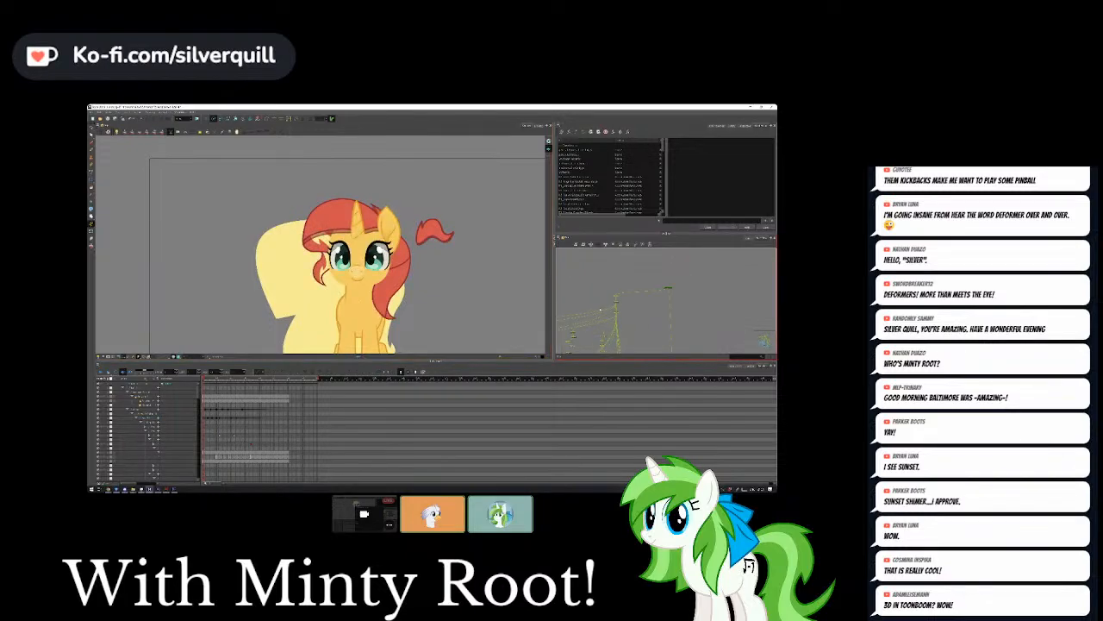
{"action": "scroll", "coordinate": [601, 310], "scroll_direction": "down", "scroll_amount": 5}
{"action": "scroll", "coordinate": [627, 293], "scroll_direction": "up", "scroll_amount": 5}
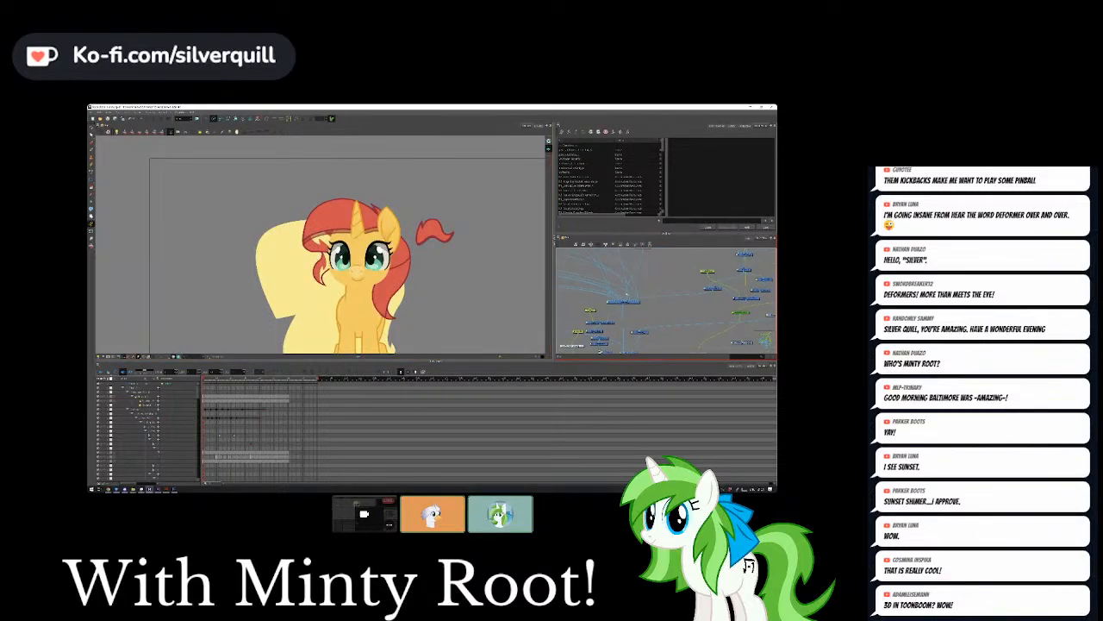
{"action": "scroll", "coordinate": [627, 298], "scroll_direction": "down", "scroll_amount": 3}
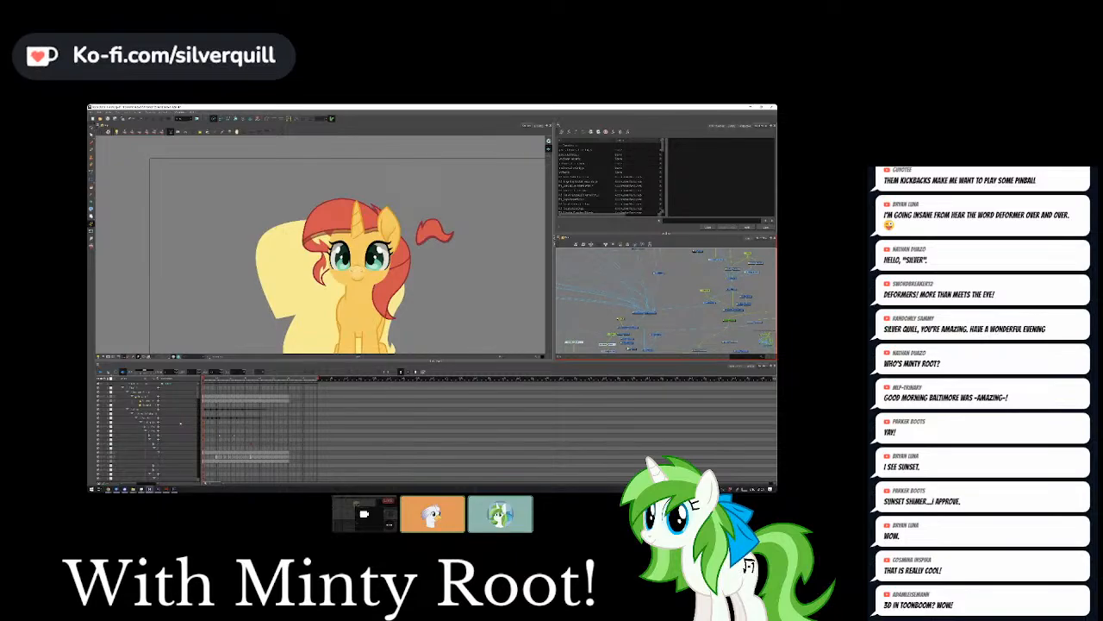
{"action": "scroll", "coordinate": [292, 285], "scroll_direction": "down", "scroll_amount": 3}
{"action": "scroll", "coordinate": [294, 285], "scroll_direction": "up", "scroll_amount": 2}
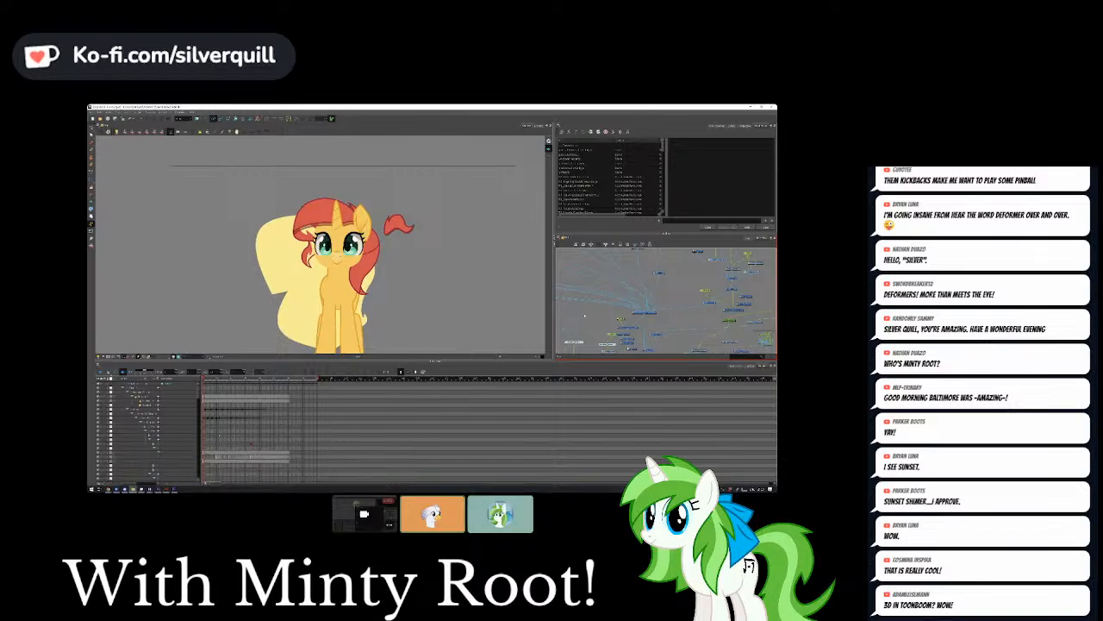
Dismiss the new-scene dialog, save the current scene, and open the other Sunset Shimmer scene with the striped mane.
{"action": "left_click", "coordinate": [93, 119]}
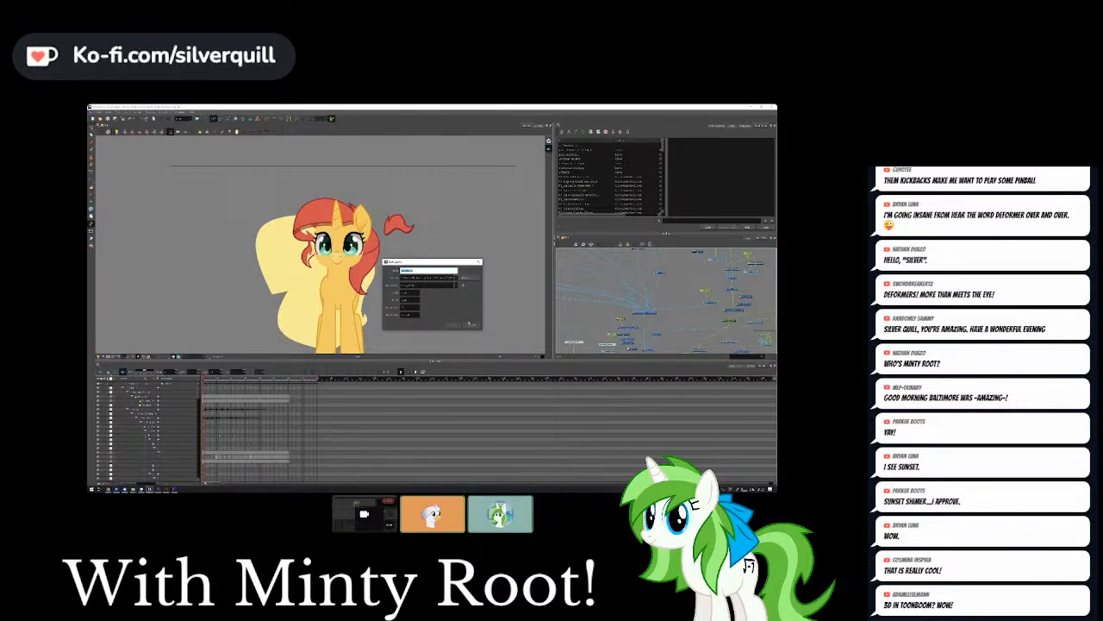
{"action": "left_click", "coordinate": [470, 324]}
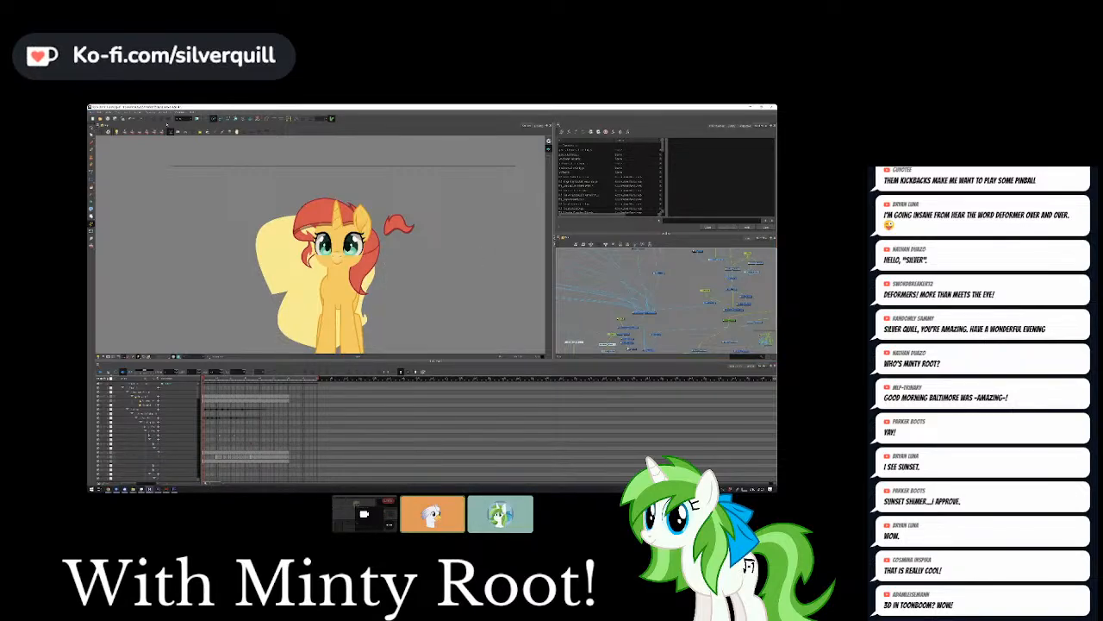
{"action": "key", "text": "ctrl+s"}
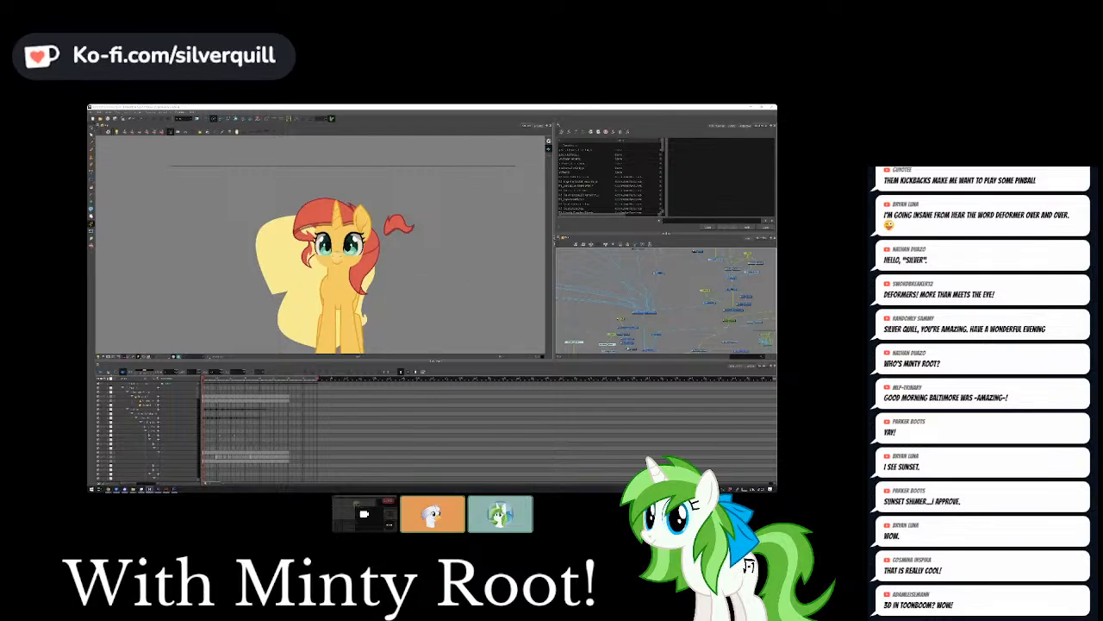
{"action": "left_click", "coordinate": [100, 119]}
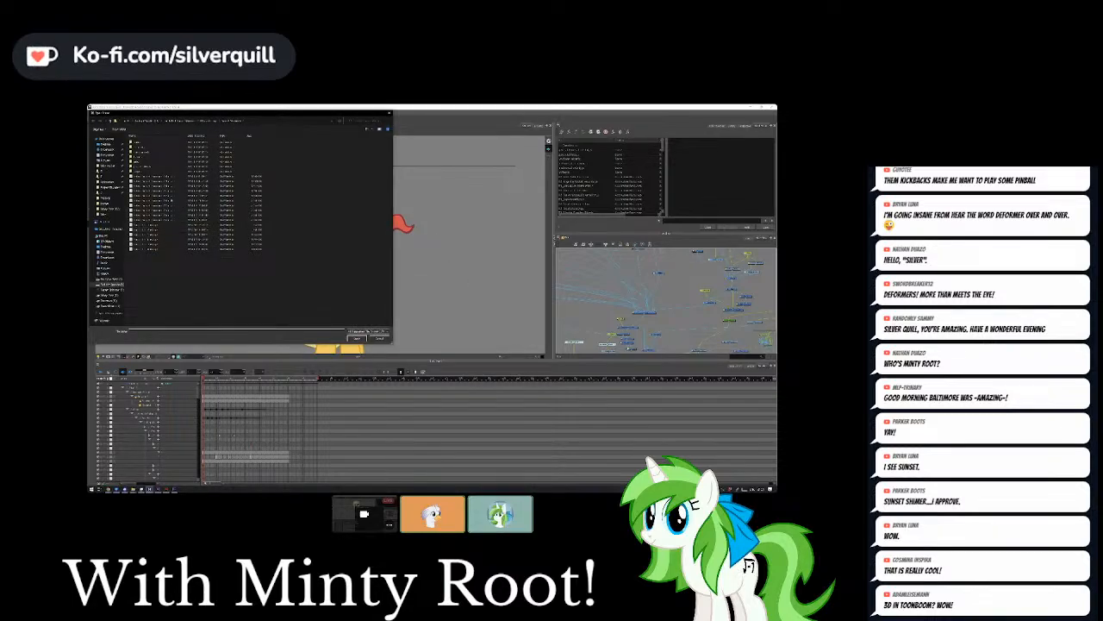
{"action": "double_click", "coordinate": [166, 221]}
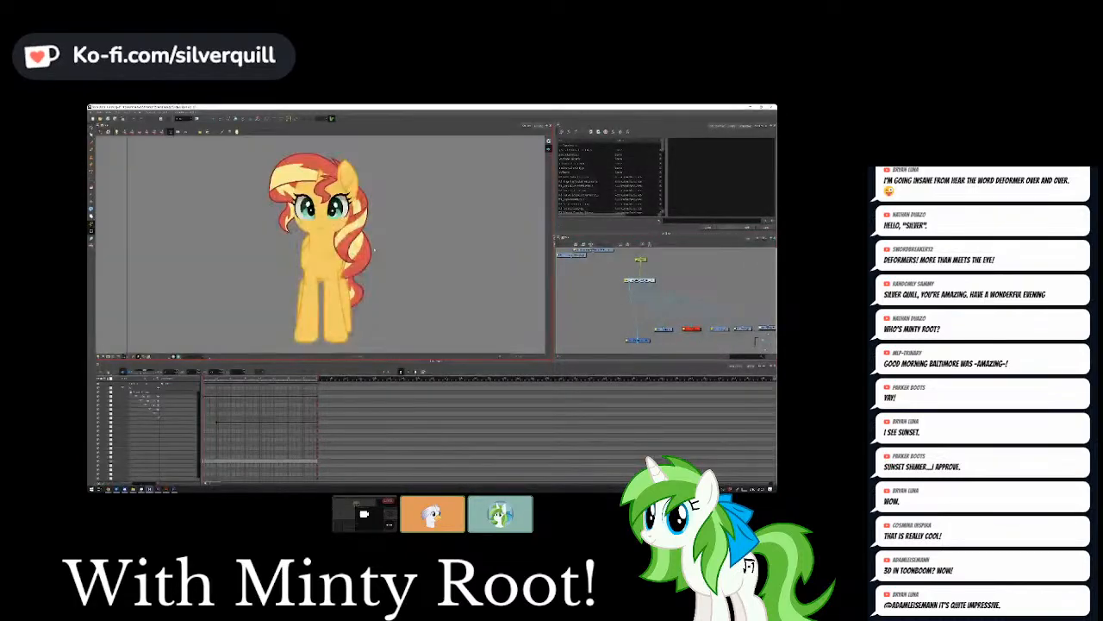
Enter the pony rig's group in the node network and survey its red backdrops of head parts.
{"action": "left_click", "coordinate": [652, 281]}
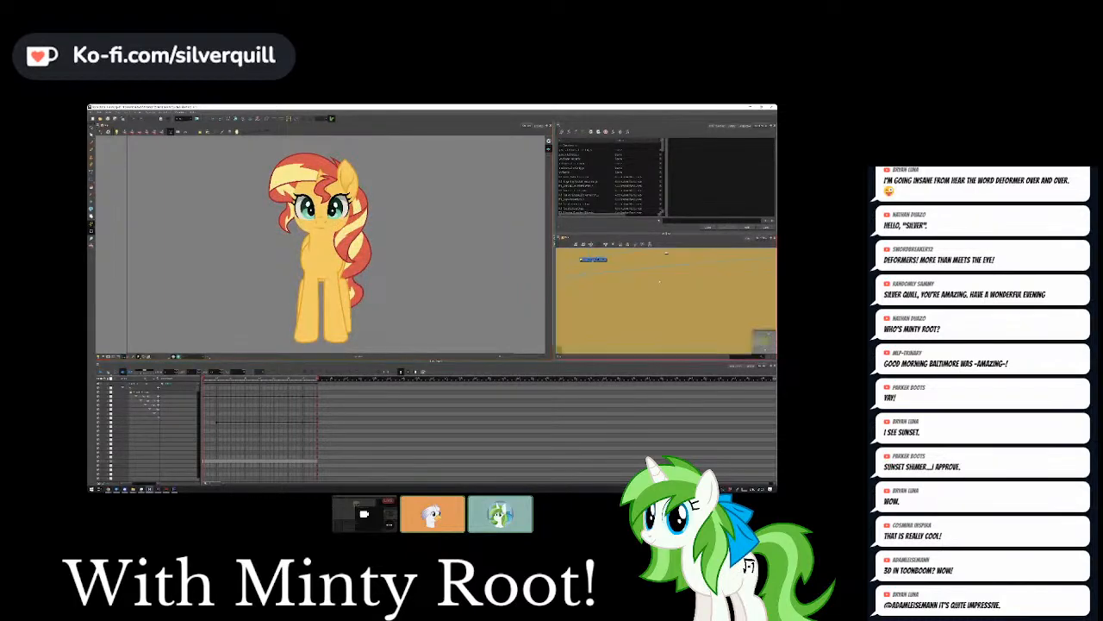
{"action": "scroll", "coordinate": [665, 298], "scroll_direction": "down", "scroll_amount": 3}
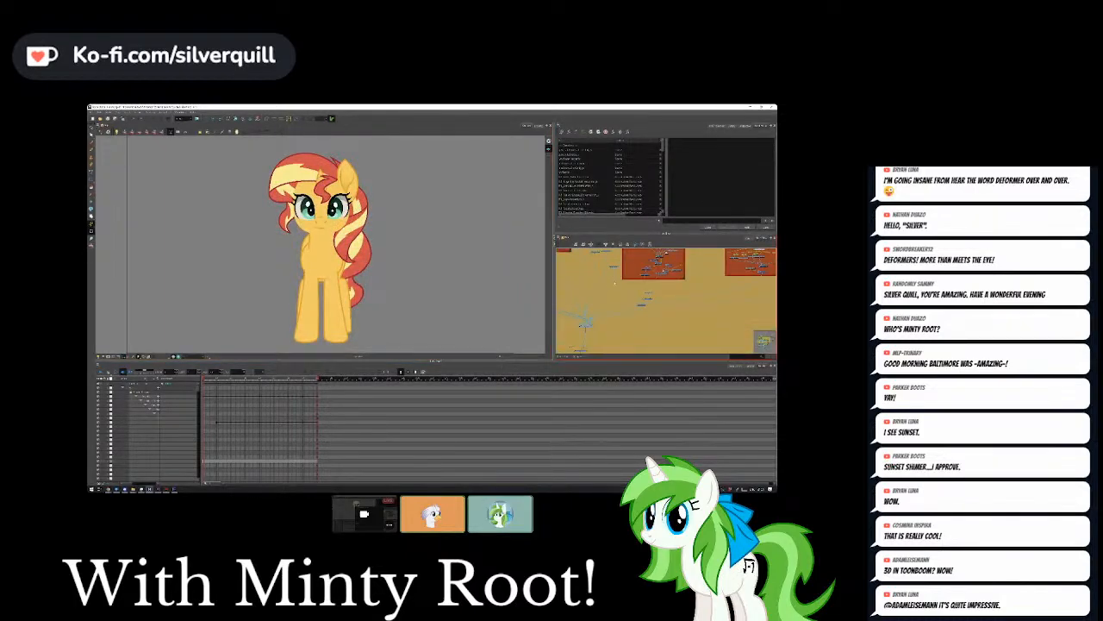
{"action": "scroll", "coordinate": [614, 282], "scroll_direction": "up", "scroll_amount": 3}
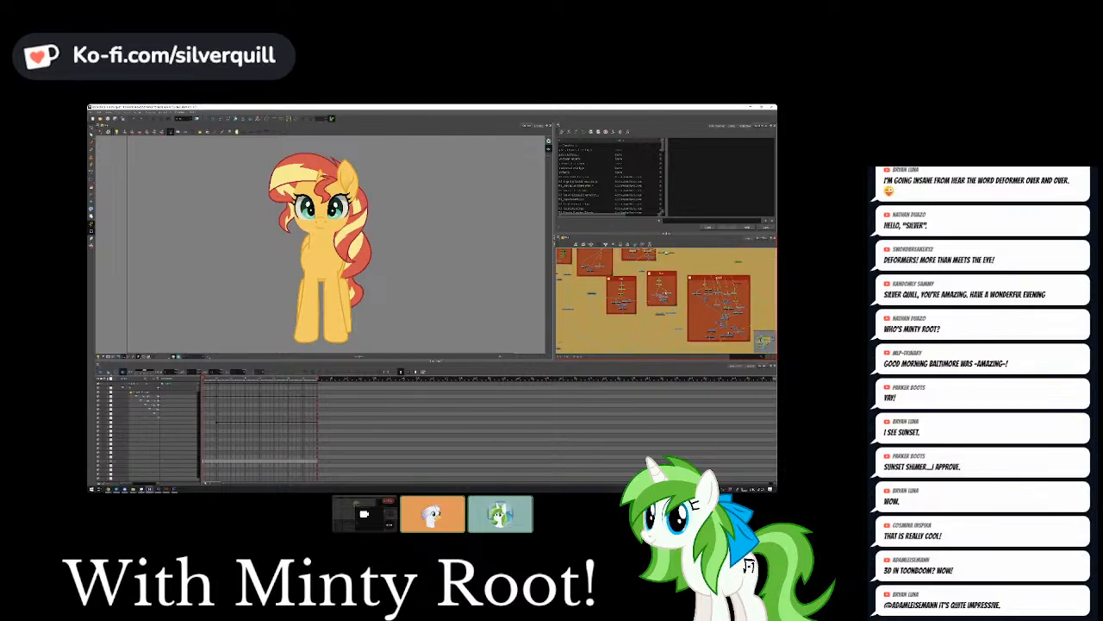
{"action": "scroll", "coordinate": [665, 302], "scroll_direction": "up", "scroll_amount": 2}
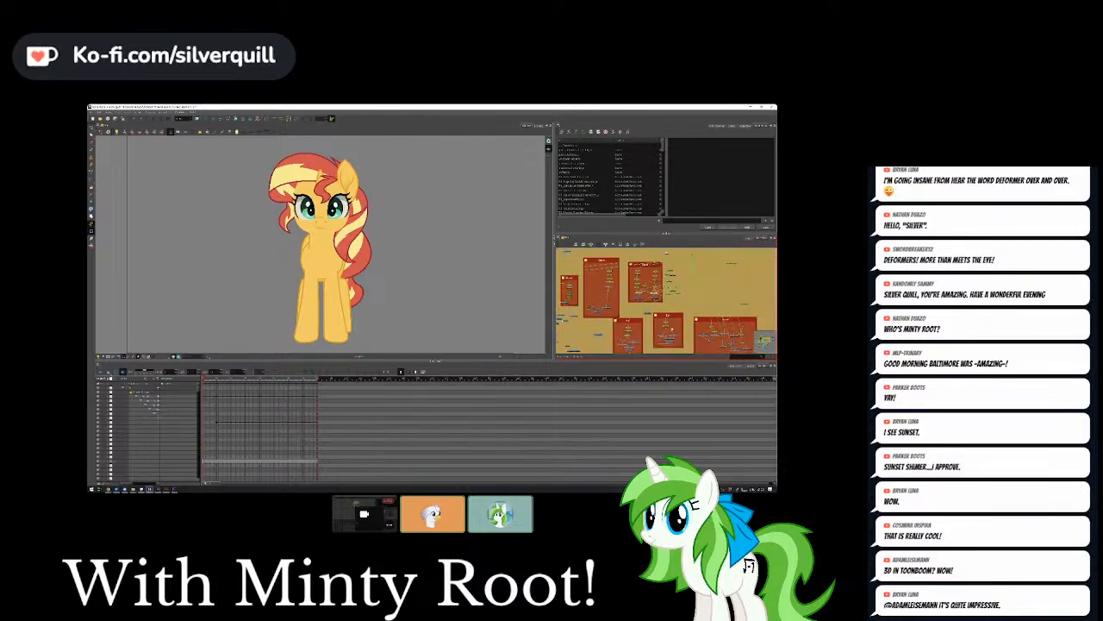
Try turning the head sideways with its master control, inspect the muzzle and nose line up close, and undo the turn.
{"action": "left_click", "coordinate": [380, 252]}
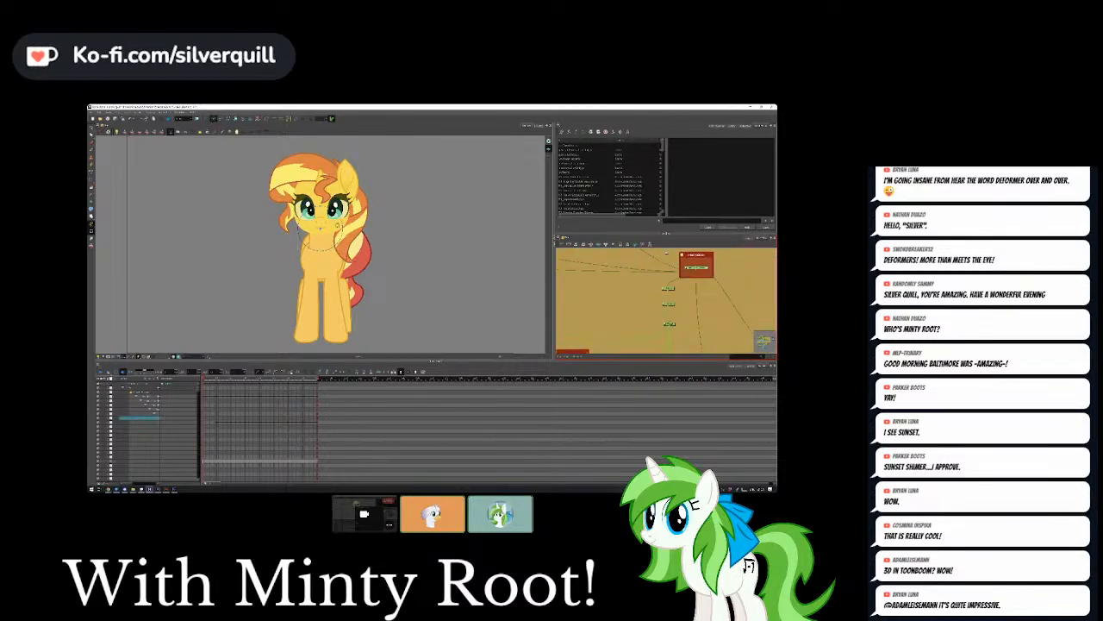
{"action": "left_click_drag", "start_coordinate": [338, 226], "coordinate": [321, 228]}
{"action": "scroll", "coordinate": [294, 213], "scroll_direction": "up", "scroll_amount": 3}
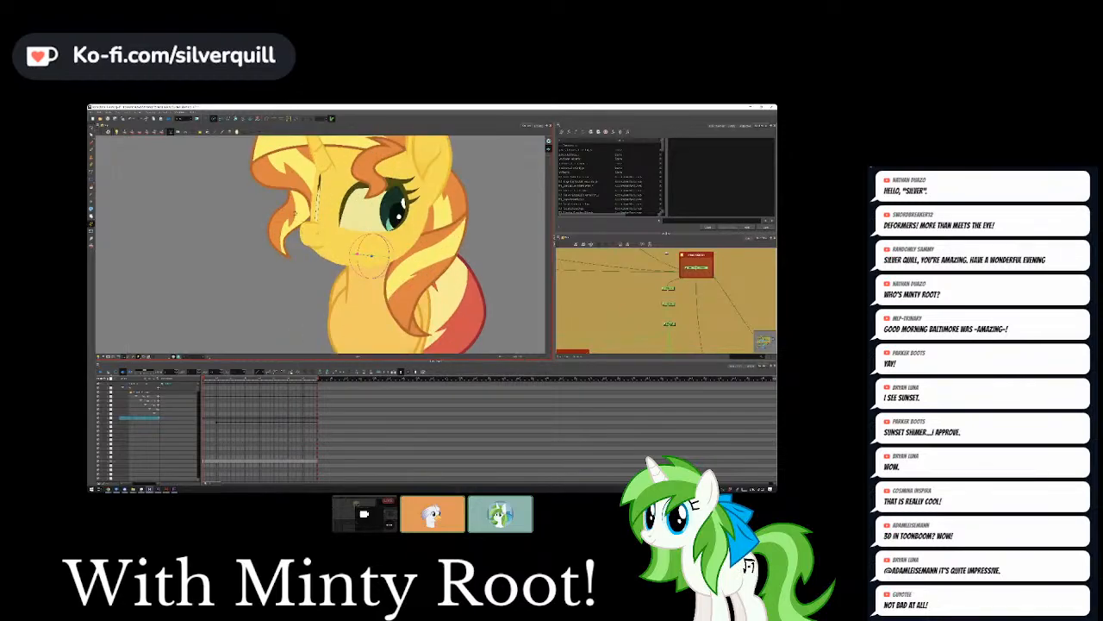
{"action": "scroll", "coordinate": [317, 229], "scroll_direction": "up", "scroll_amount": 8}
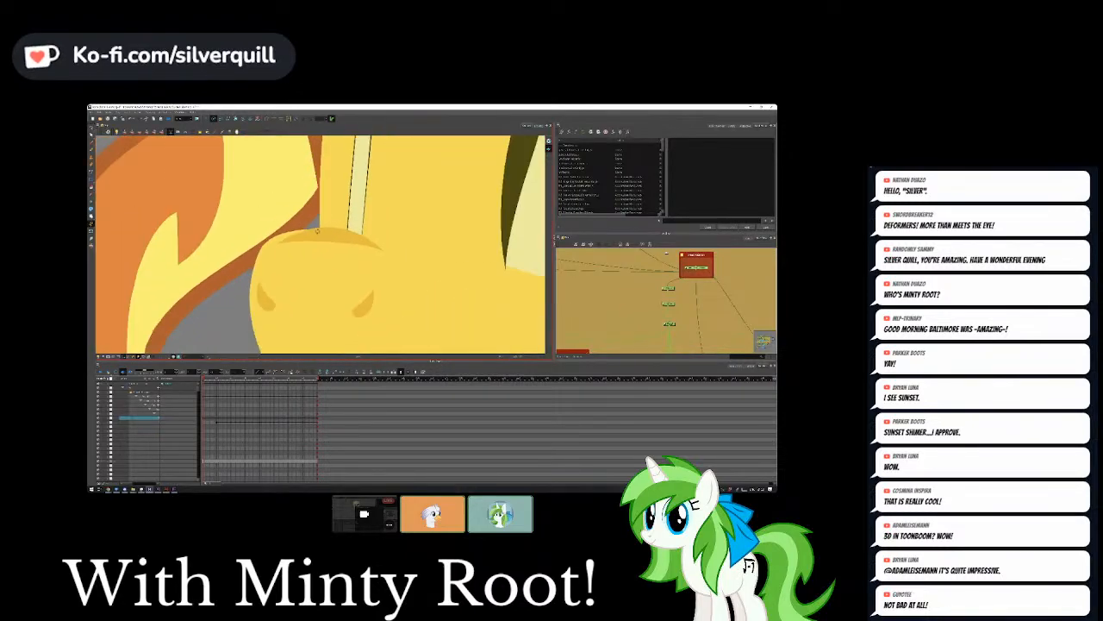
{"action": "scroll", "coordinate": [317, 230], "scroll_direction": "down", "scroll_amount": 8}
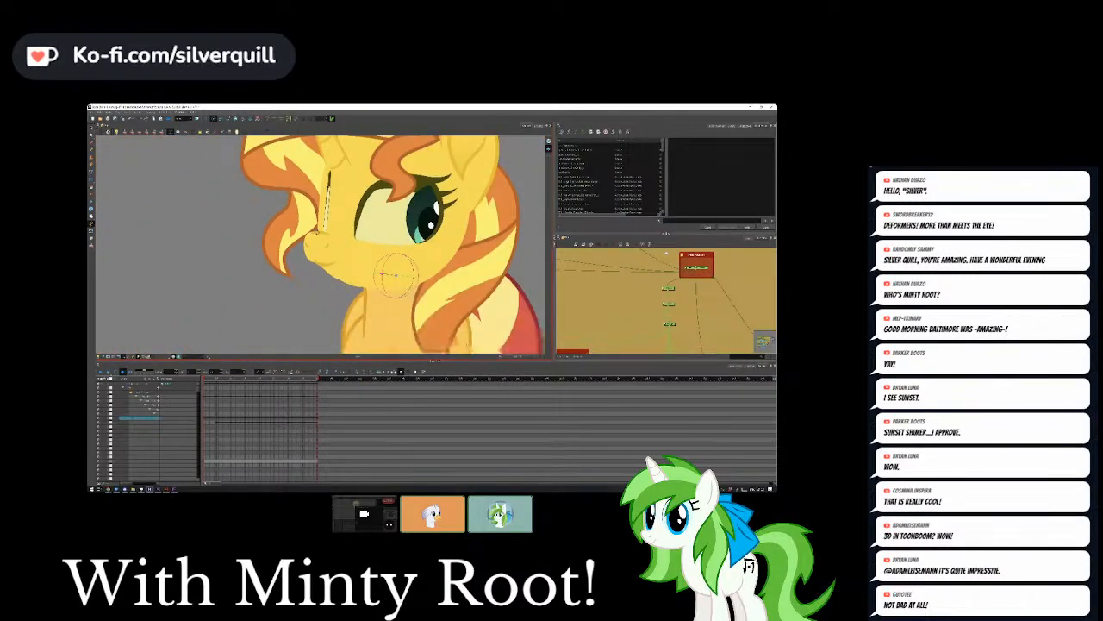
{"action": "scroll", "coordinate": [317, 231], "scroll_direction": "down", "scroll_amount": 4}
{"action": "key", "text": "ctrl+z"}
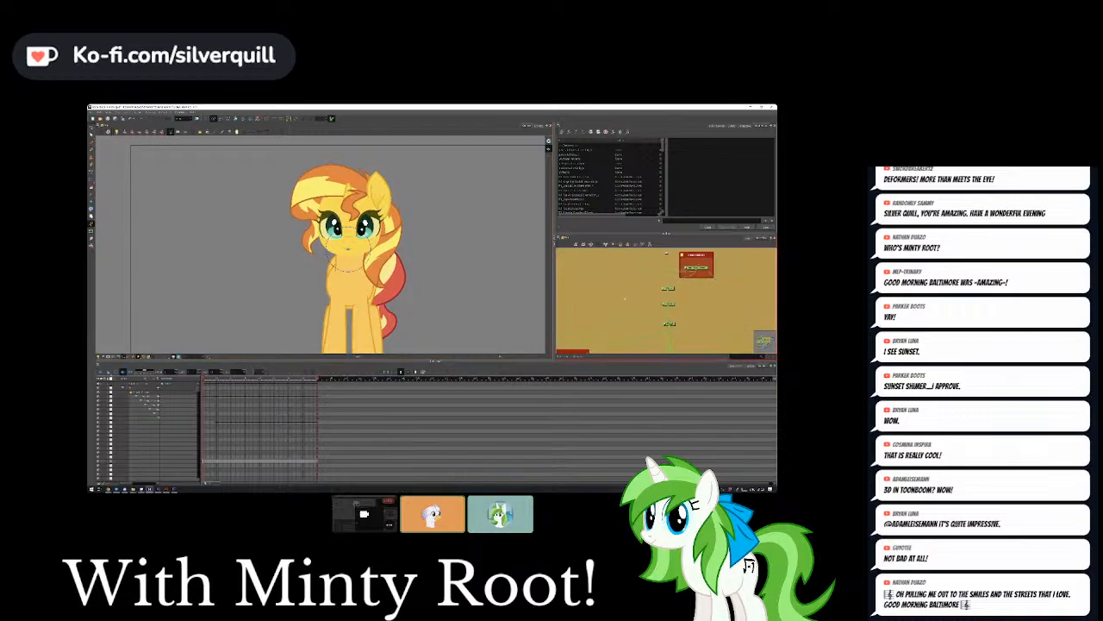
Select the head control node in the small backdrop above the others and turn the head to a three-quarter view.
{"action": "left_click", "coordinate": [625, 299]}
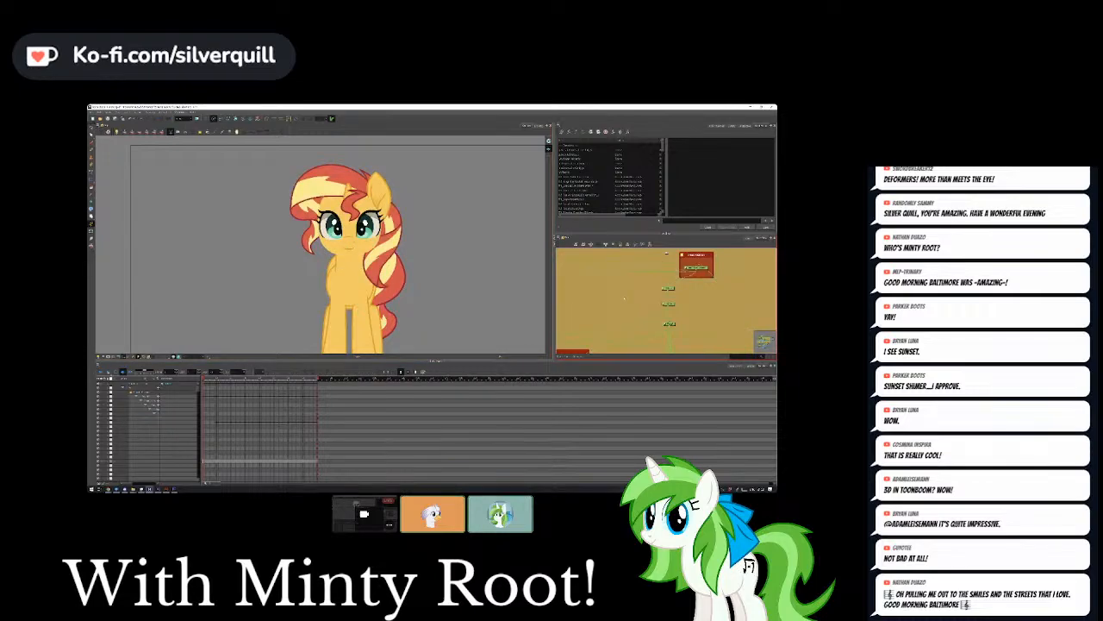
{"action": "scroll", "coordinate": [334, 224], "scroll_direction": "up", "scroll_amount": 2}
{"action": "scroll", "coordinate": [351, 246], "scroll_direction": "down", "scroll_amount": 3}
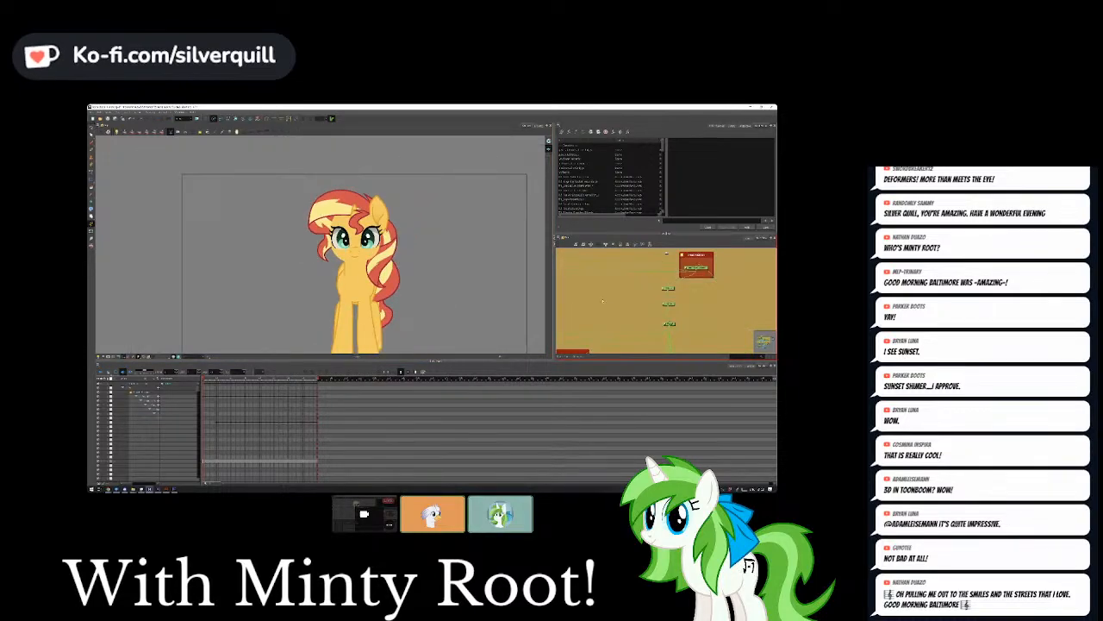
{"action": "scroll", "coordinate": [602, 300], "scroll_direction": "down", "scroll_amount": 2}
{"action": "left_click_drag", "start_coordinate": [603, 304], "coordinate": [607, 254]}
{"action": "left_click_drag", "start_coordinate": [587, 337], "coordinate": [633, 261]}
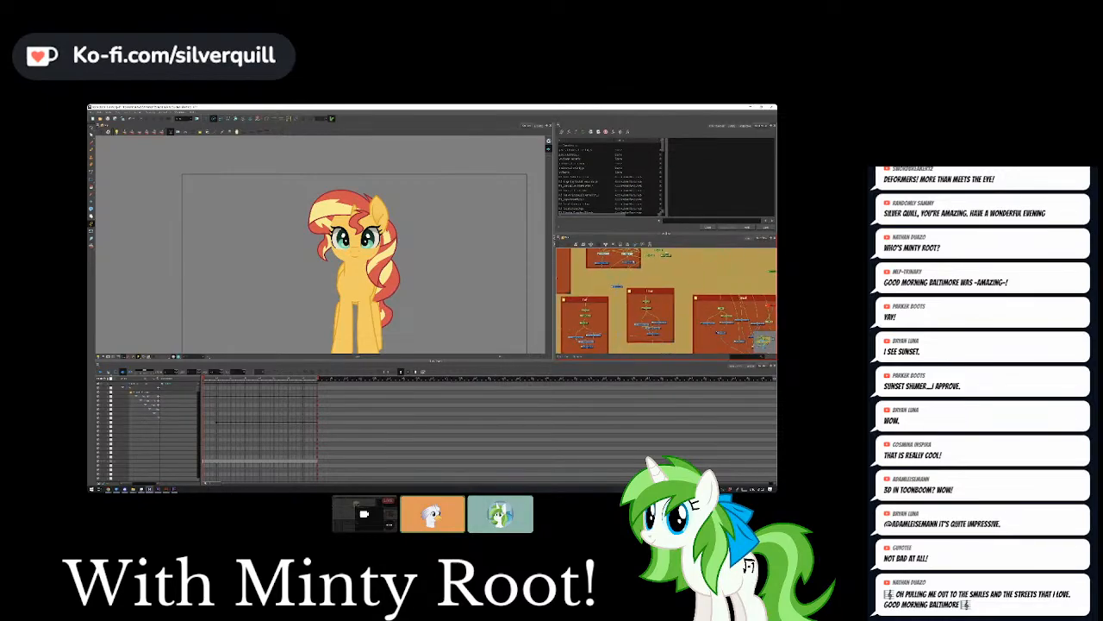
{"action": "left_click_drag", "start_coordinate": [662, 344], "coordinate": [595, 343]}
{"action": "left_click_drag", "start_coordinate": [660, 253], "coordinate": [648, 290]}
{"action": "left_click", "coordinate": [647, 292]}
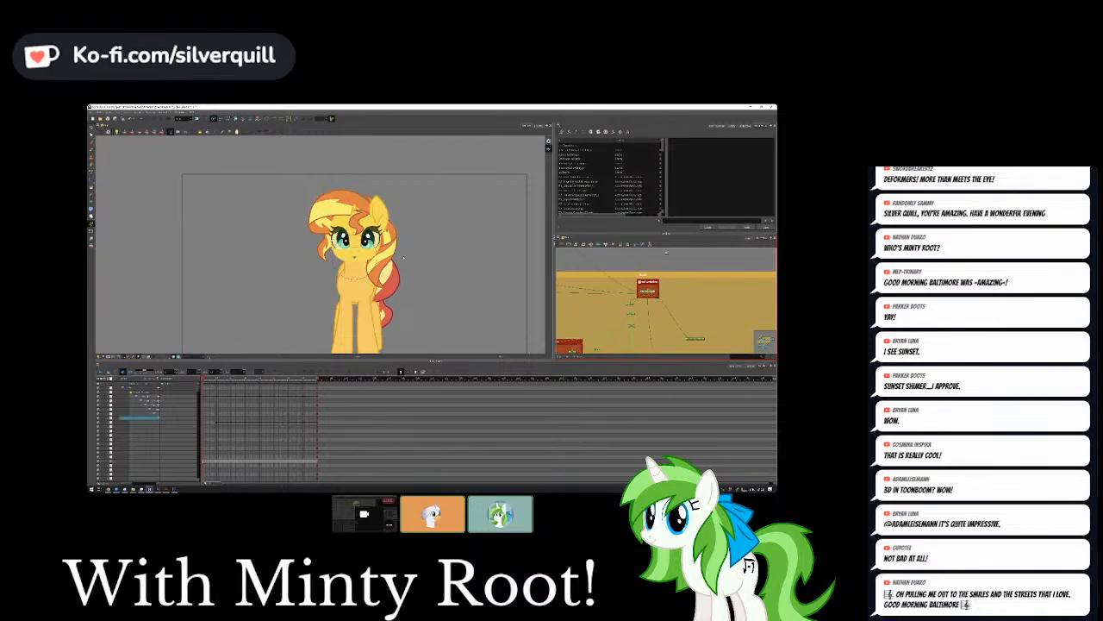
{"action": "key", "text": "Return"}
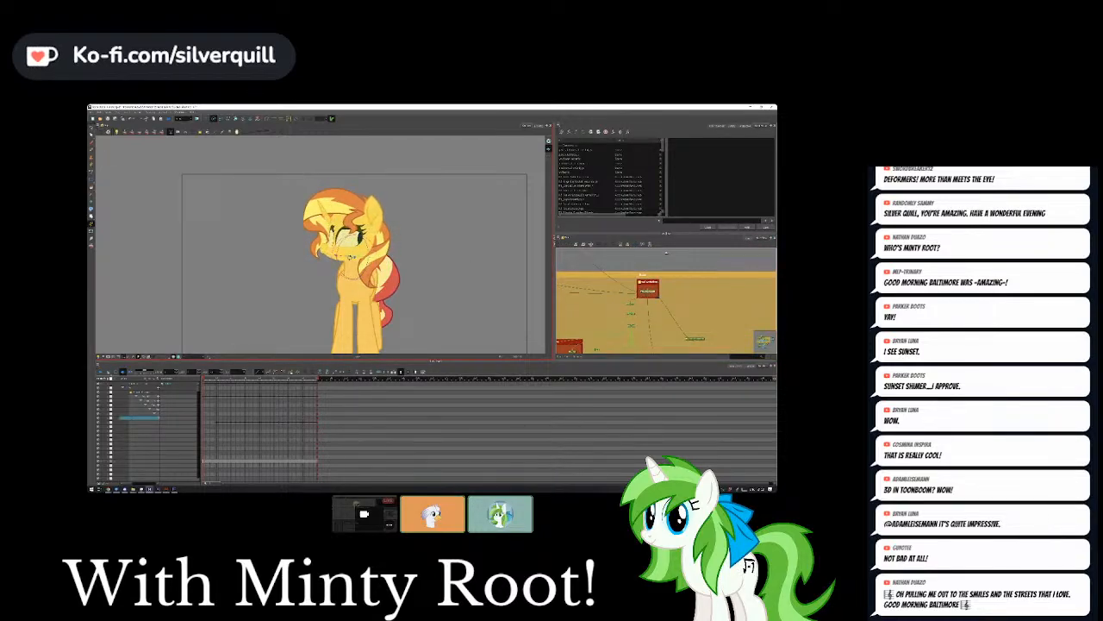
Select the visible eye's nodes and reposition the white and iris to suit the turned head.
{"action": "left_click_drag", "start_coordinate": [604, 346], "coordinate": [669, 286]}
{"action": "left_click", "coordinate": [675, 284]}
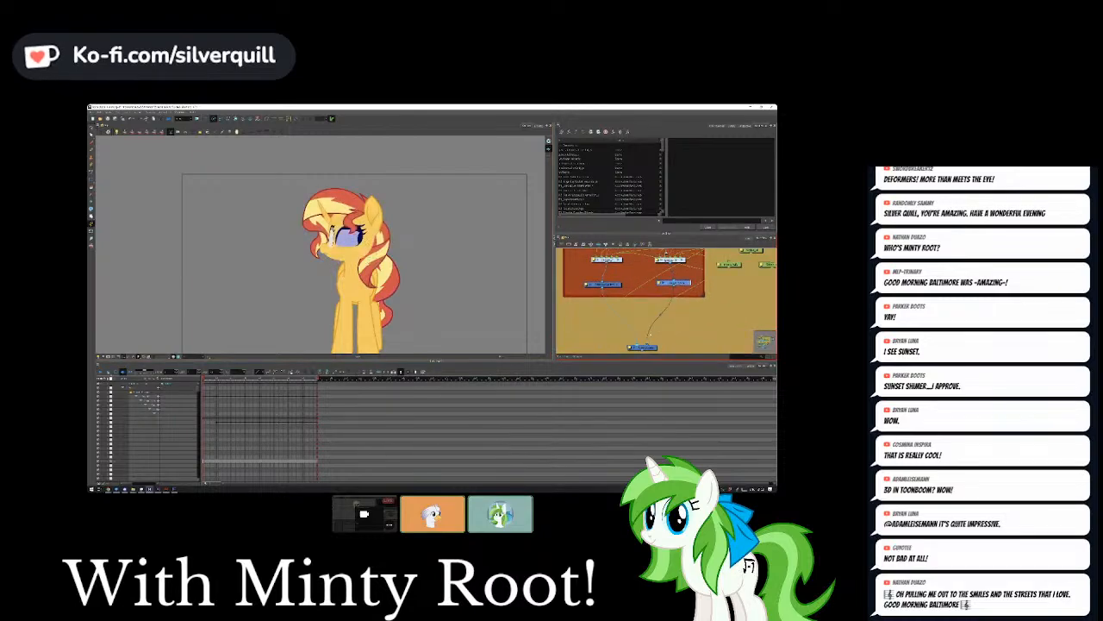
{"action": "left_click_drag", "start_coordinate": [603, 289], "coordinate": [634, 343]}
{"action": "left_click_drag", "start_coordinate": [666, 254], "coordinate": [660, 293]}
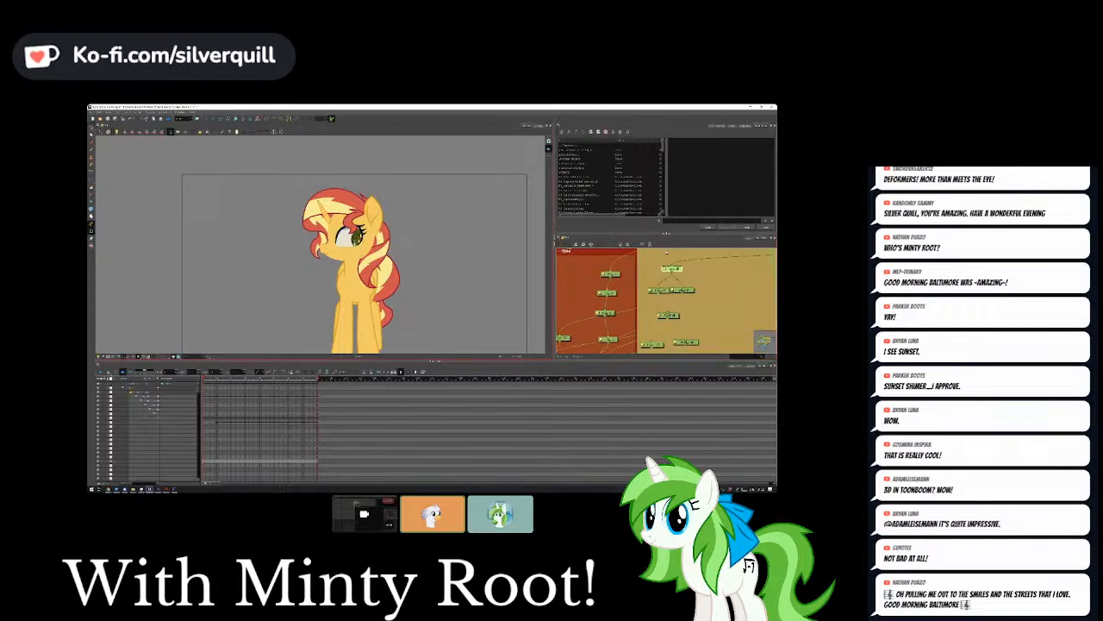
{"action": "scroll", "coordinate": [666, 253], "scroll_direction": "down", "scroll_amount": 3}
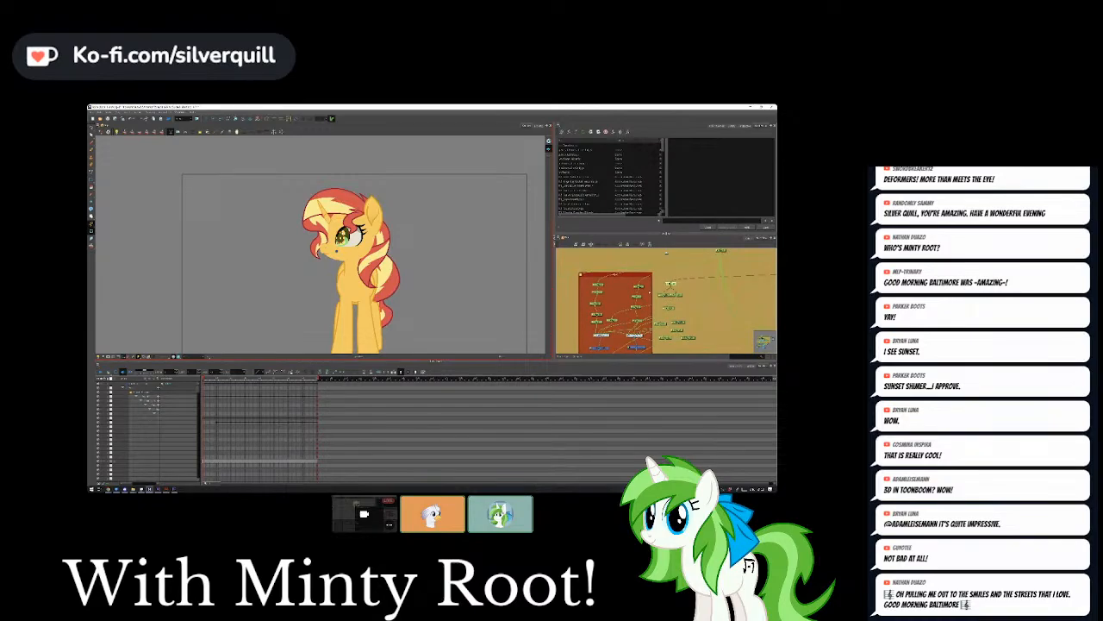
Locate the muzzle's nodes, show the muzzle's deformation points, and pose the mouth open with the teeth and tongue showing.
{"action": "scroll", "coordinate": [666, 253], "scroll_direction": "down", "scroll_amount": 3}
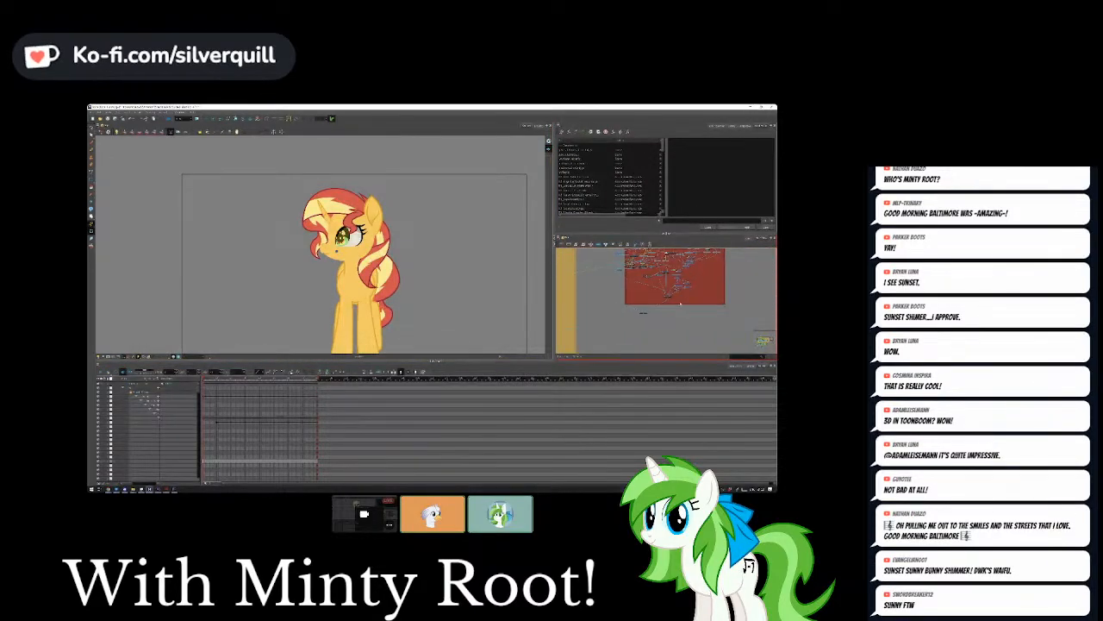
{"action": "scroll", "coordinate": [680, 303], "scroll_direction": "up", "scroll_amount": 3}
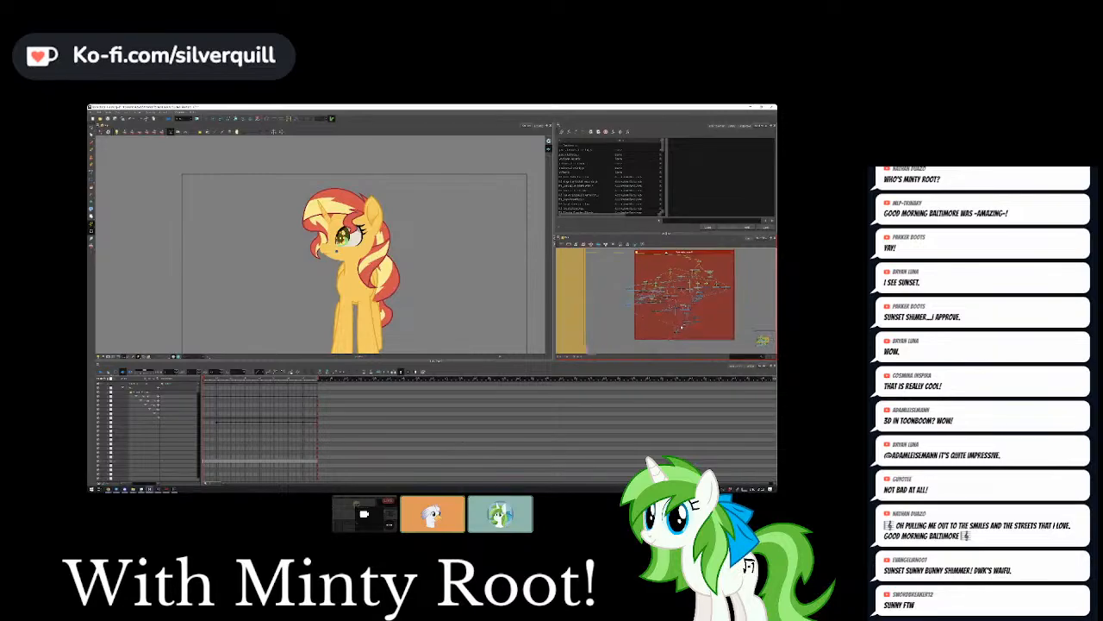
{"action": "scroll", "coordinate": [667, 252], "scroll_direction": "up", "scroll_amount": 2}
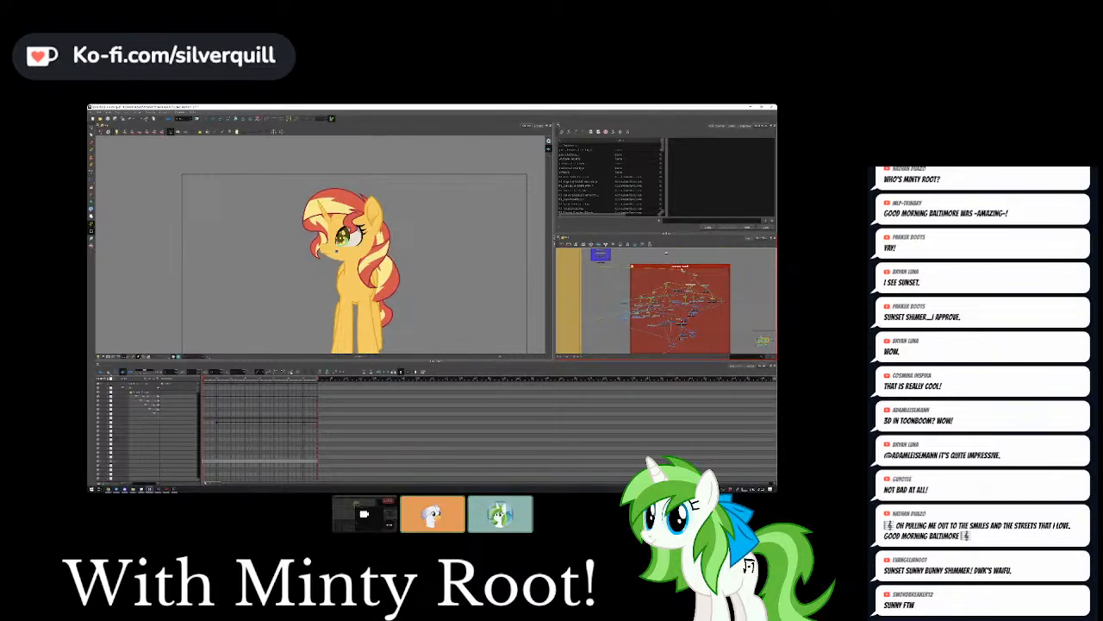
{"action": "scroll", "coordinate": [667, 253], "scroll_direction": "up", "scroll_amount": 2}
{"action": "scroll", "coordinate": [666, 253], "scroll_direction": "up", "scroll_amount": 3}
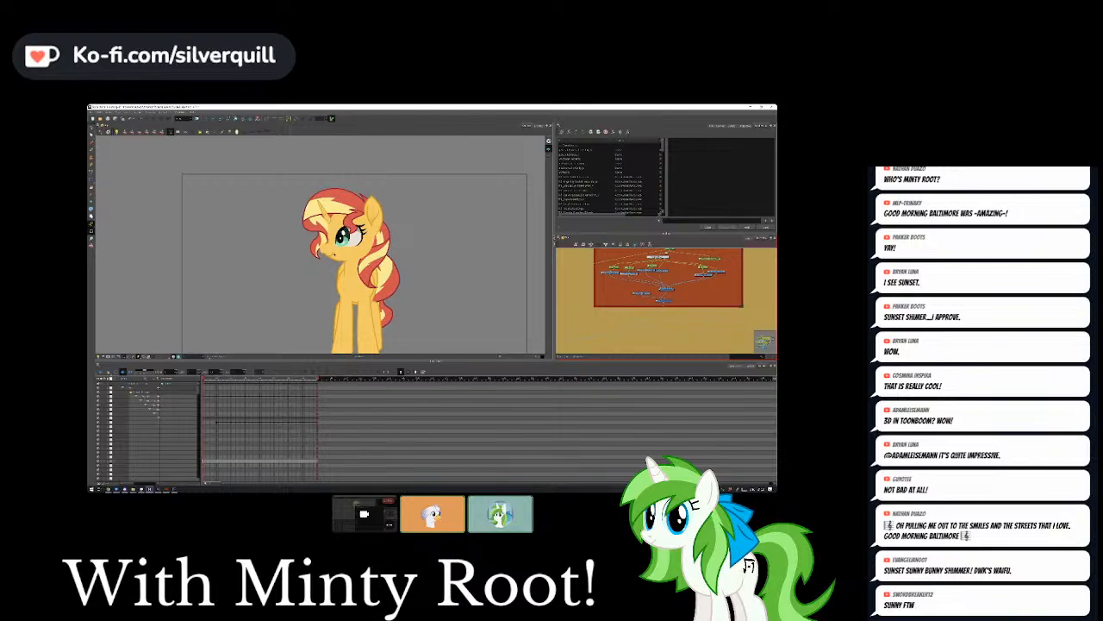
{"action": "scroll", "coordinate": [250, 324], "scroll_direction": "up", "scroll_amount": 3}
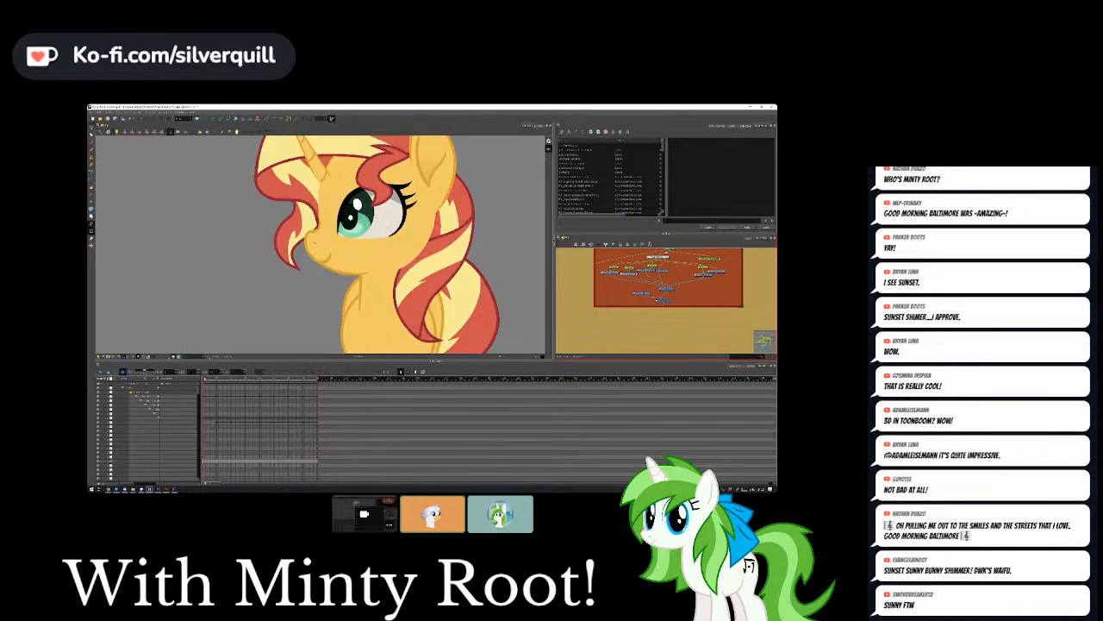
{"action": "key", "text": "Return"}
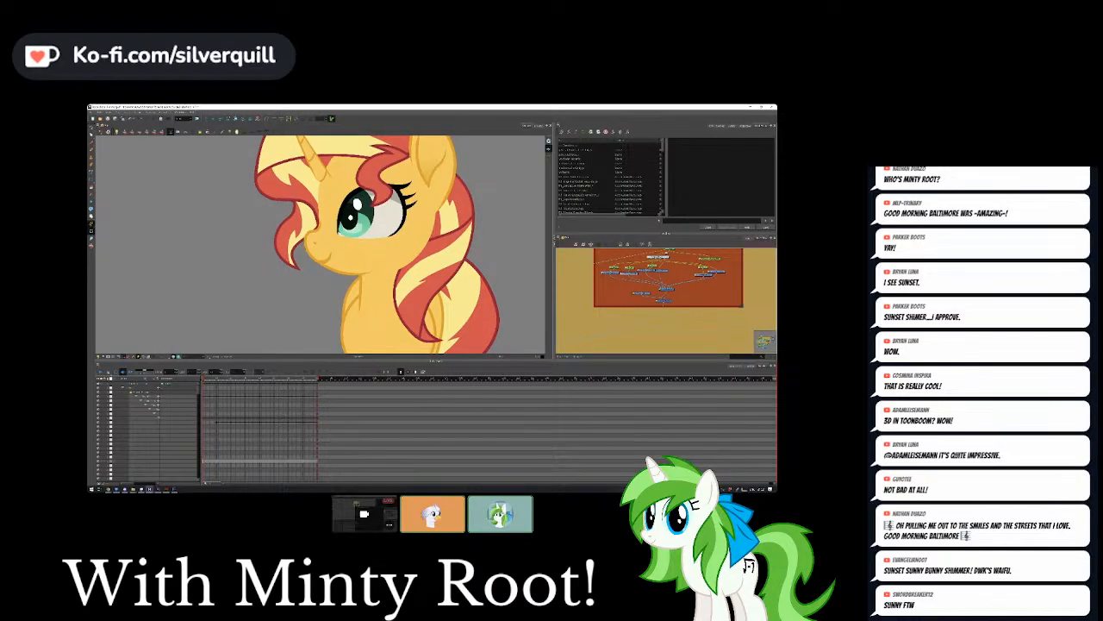
{"action": "scroll", "coordinate": [320, 244], "scroll_direction": "up", "scroll_amount": 5}
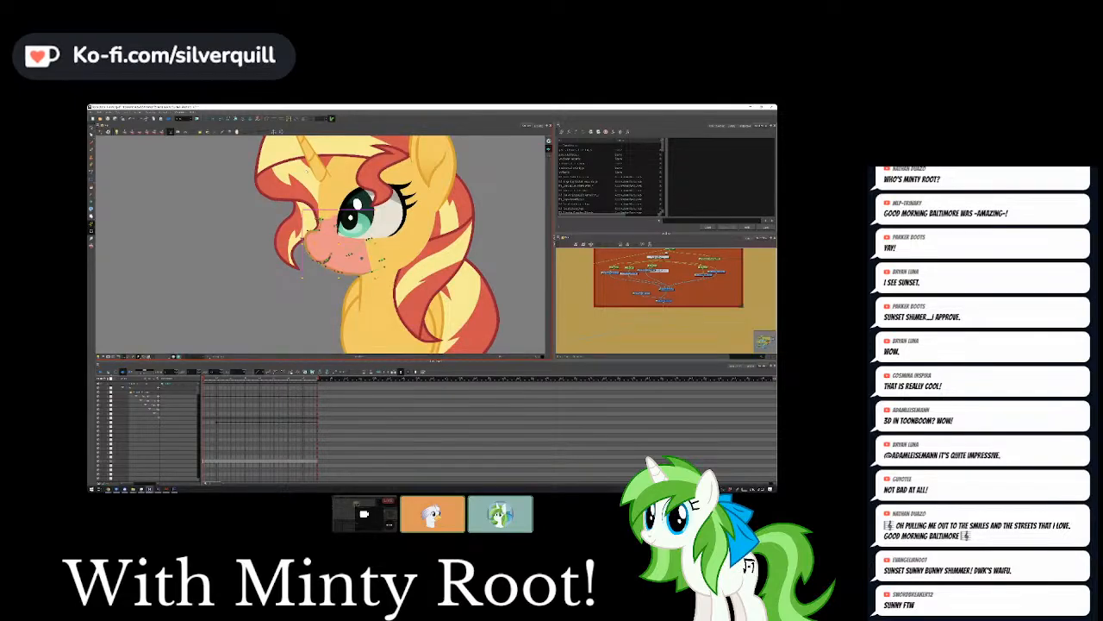
{"action": "scroll", "coordinate": [332, 254], "scroll_direction": "up", "scroll_amount": 5}
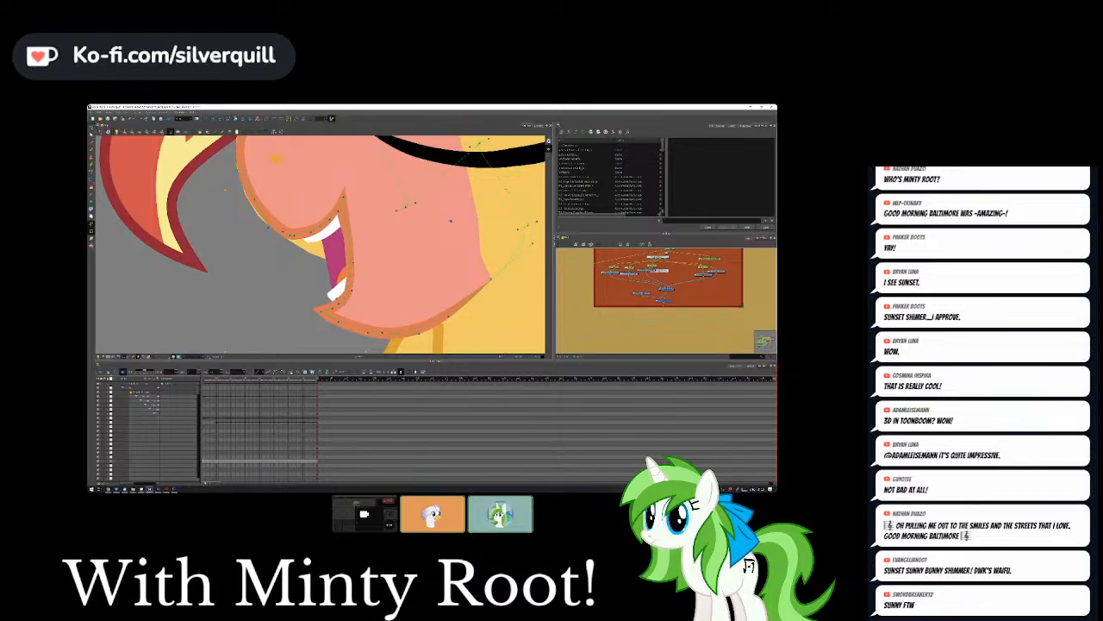
Raise the lower jaw's deformation point on the open mouth and view the pose on the whole pony.
{"action": "key", "text": "Escape"}
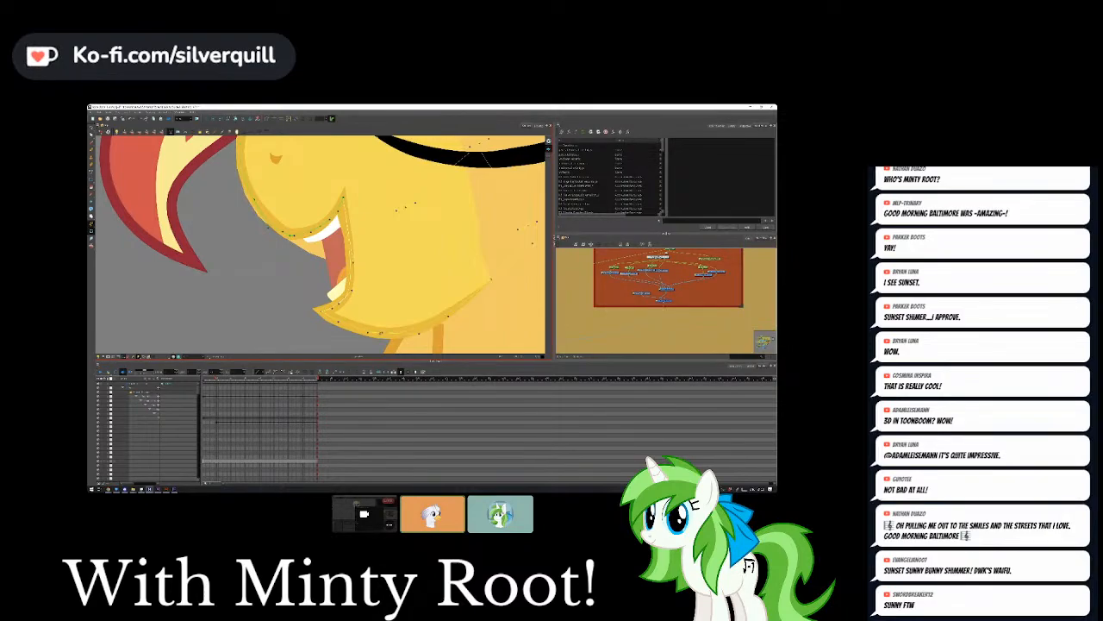
{"action": "mouse_move", "coordinate": [375, 333]}
{"action": "left_mouse_down"}
{"action": "mouse_move", "coordinate": [348, 276]}
{"action": "mouse_move", "coordinate": [419, 339]}
{"action": "mouse_move", "coordinate": [362, 275]}
{"action": "mouse_move", "coordinate": [381, 300]}
{"action": "mouse_move", "coordinate": [370, 286]}
{"action": "left_mouse_up"}
{"action": "scroll", "coordinate": [371, 286], "scroll_direction": "down", "scroll_amount": 5}
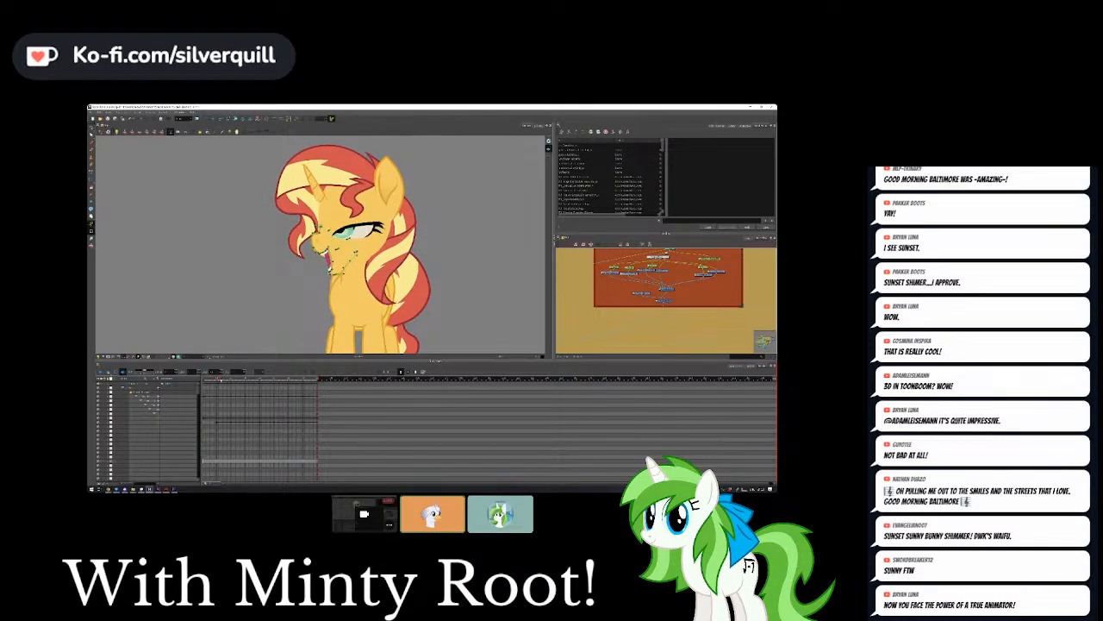
Scrub and play the opening frames of the pony's face animation, and return to the first frame.
{"action": "left_click_drag", "start_coordinate": [220, 380], "coordinate": [226, 380]}
{"action": "scroll", "coordinate": [332, 212], "scroll_direction": "up", "scroll_amount": 3}
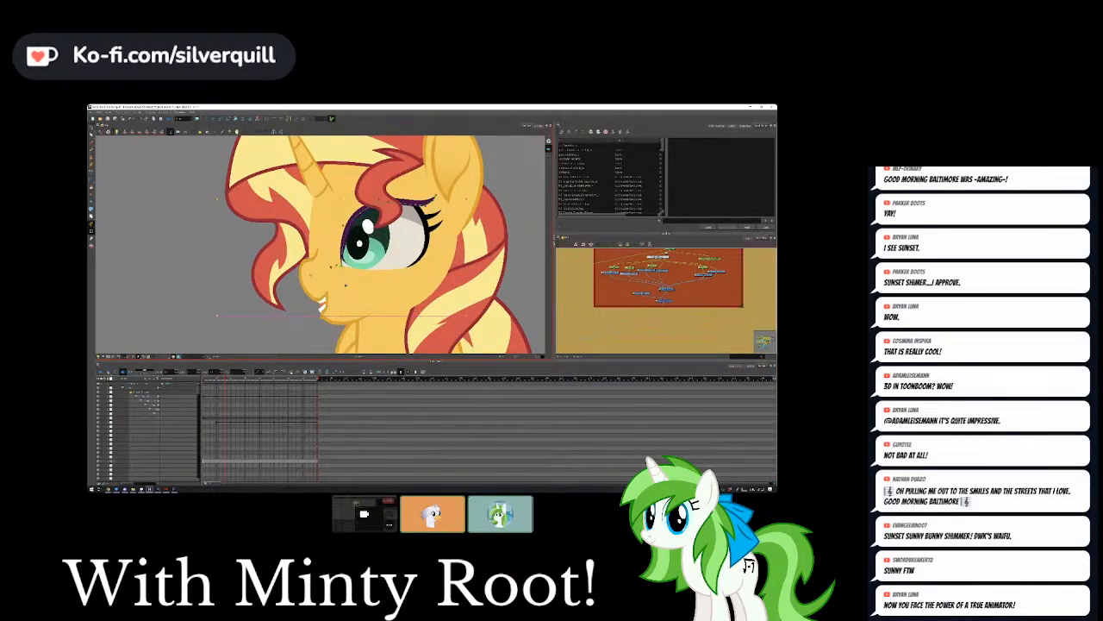
{"action": "key", "text": "Return"}
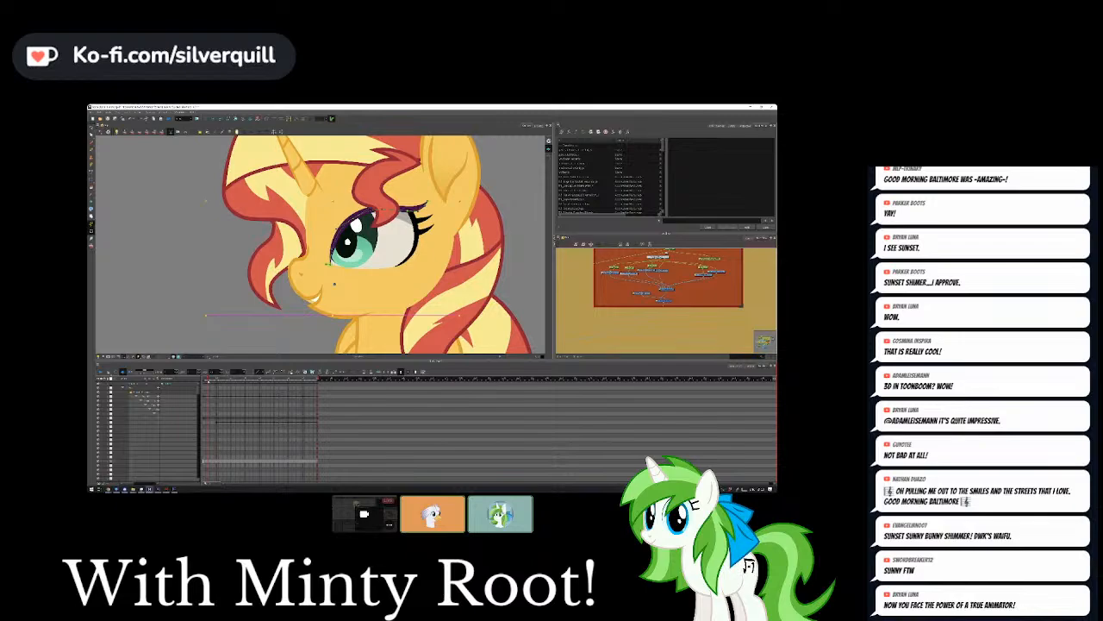
{"action": "left_click", "coordinate": [223, 380]}
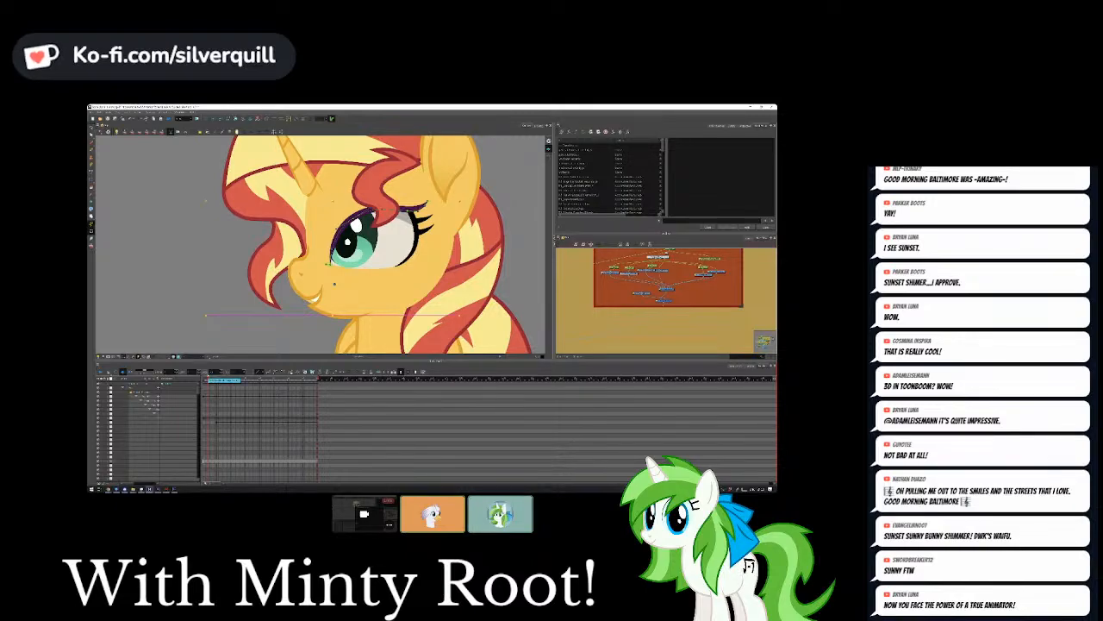
{"action": "left_click", "coordinate": [207, 379]}
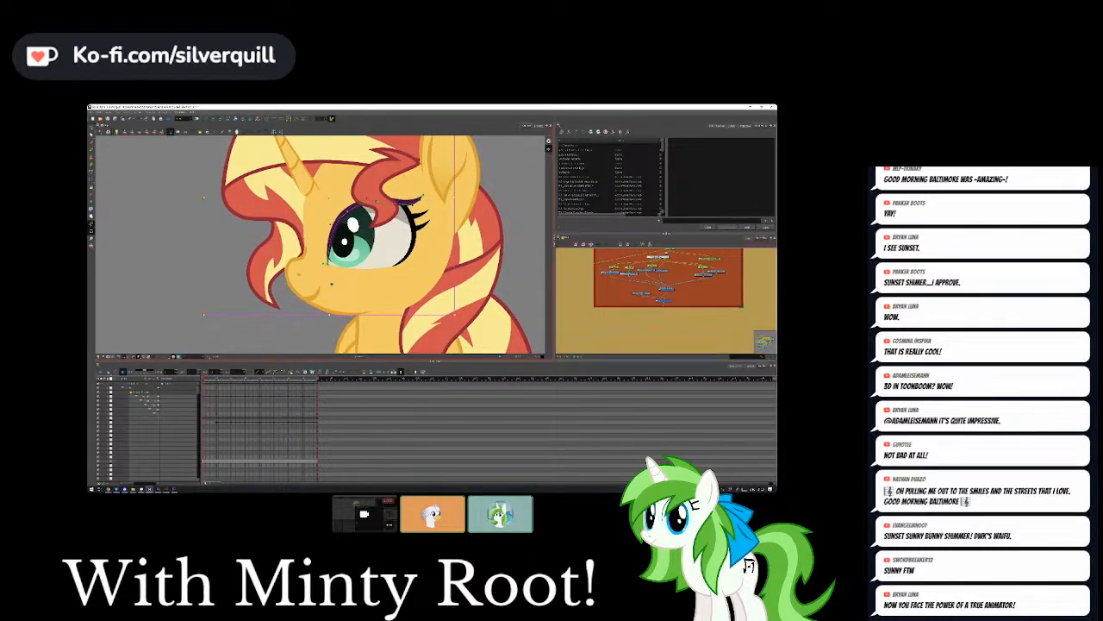
Try the upper eyelid in a half-closed pose and bring it back to its open shape.
{"action": "key", "text": "period"}
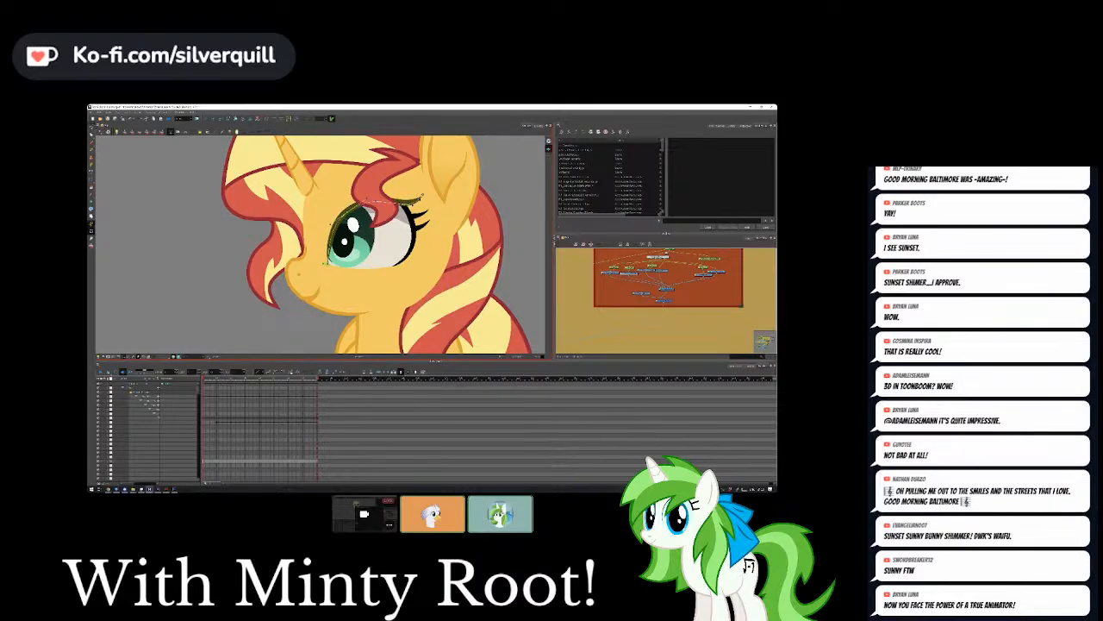
{"action": "key", "text": "period"}
{"action": "key", "text": "period"}
{"action": "key", "text": "period"}
{"action": "key", "text": "period"}
{"action": "key", "text": "period"}
{"action": "key", "text": "period"}
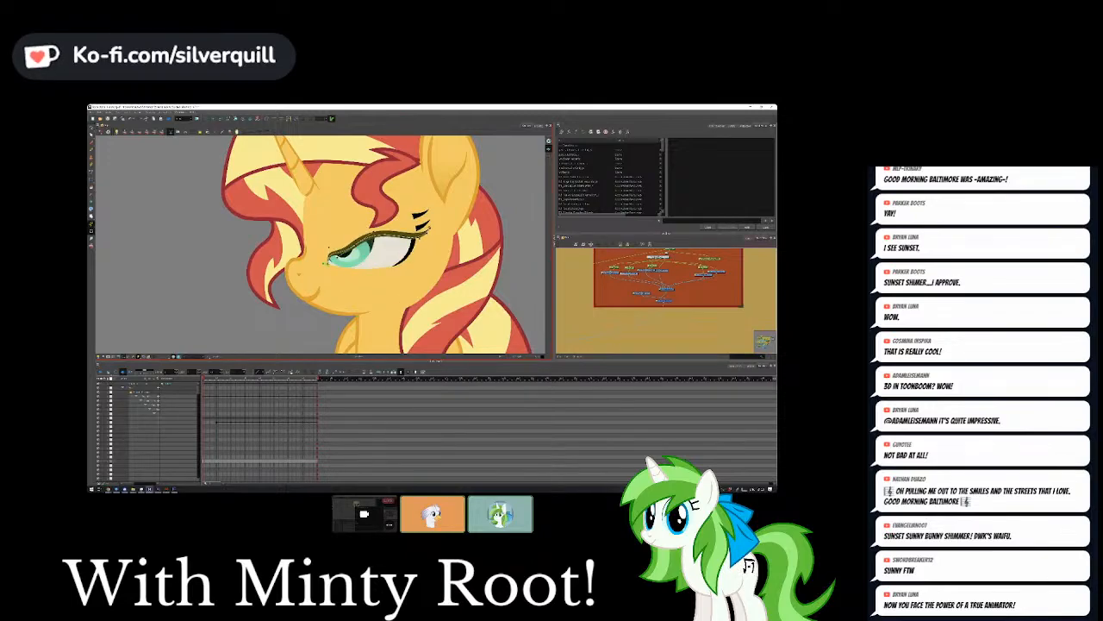
{"action": "key", "text": "period"}
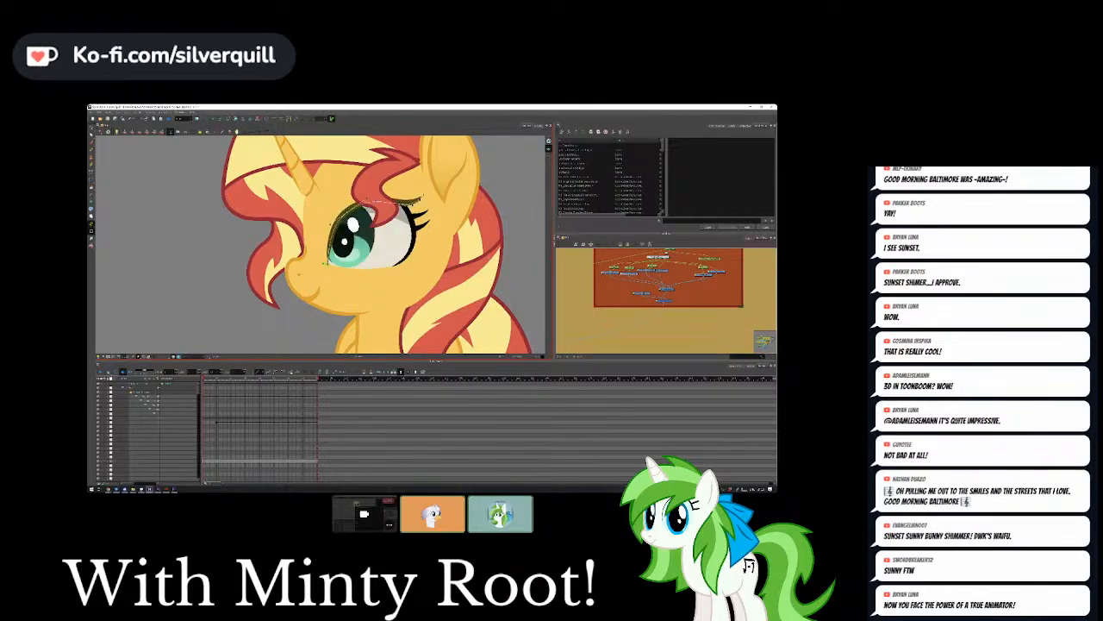
Open the head group's node network, inspect the yellow patch's drawing on its own, and go back to the camera view.
{"action": "double_click", "coordinate": [667, 255]}
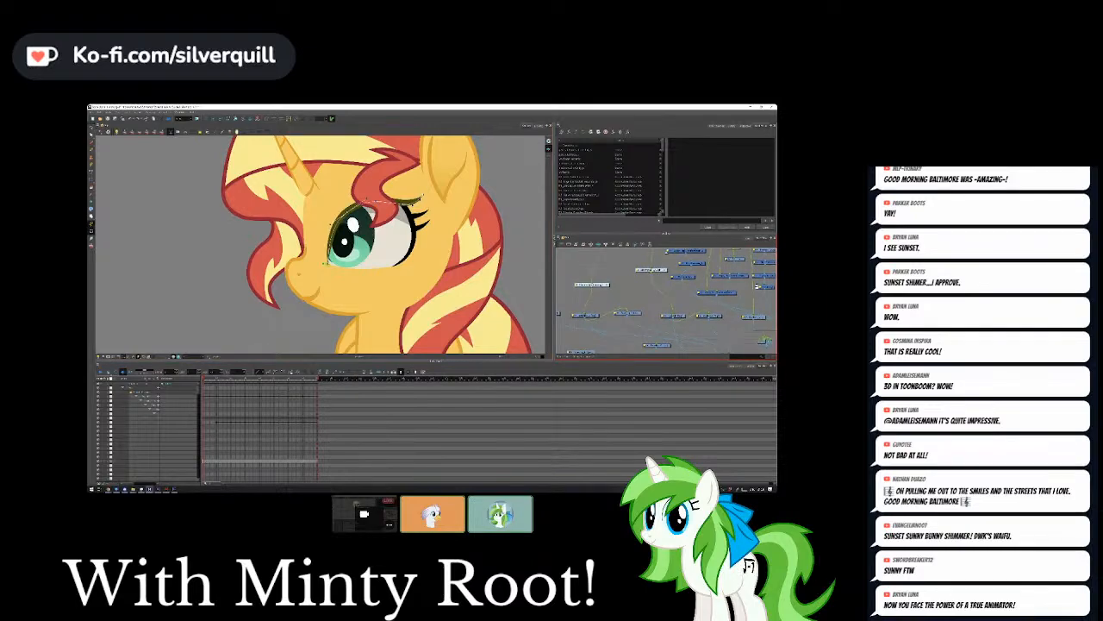
{"action": "left_click_drag", "start_coordinate": [676, 317], "coordinate": [613, 277]}
{"action": "left_click", "coordinate": [609, 276]}
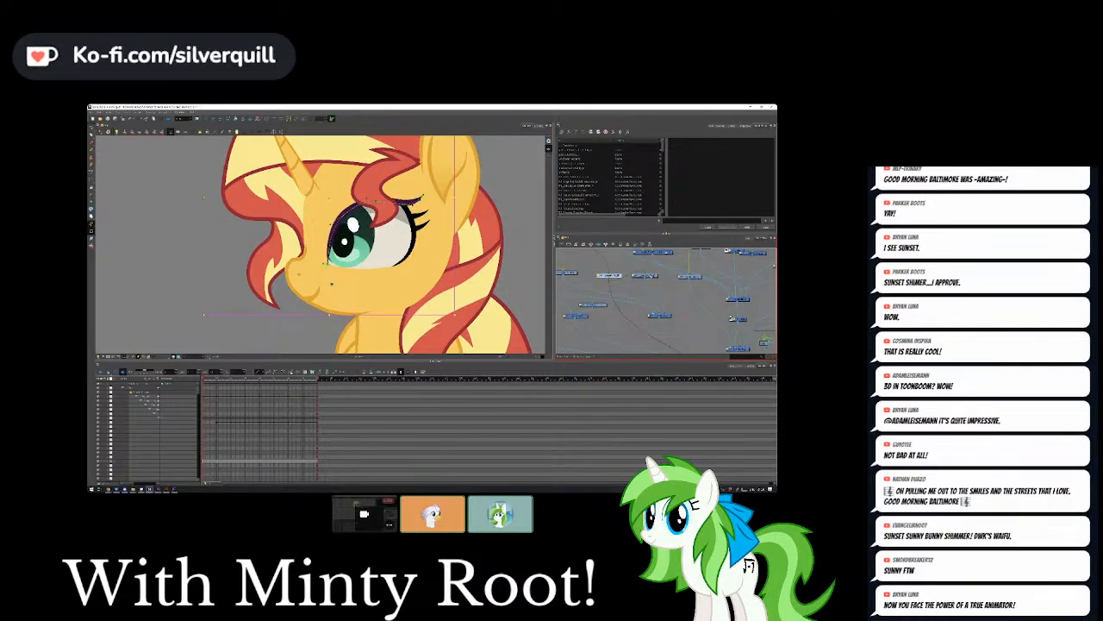
{"action": "double_click", "coordinate": [645, 276]}
{"action": "scroll", "coordinate": [357, 155], "scroll_direction": "down", "scroll_amount": 3}
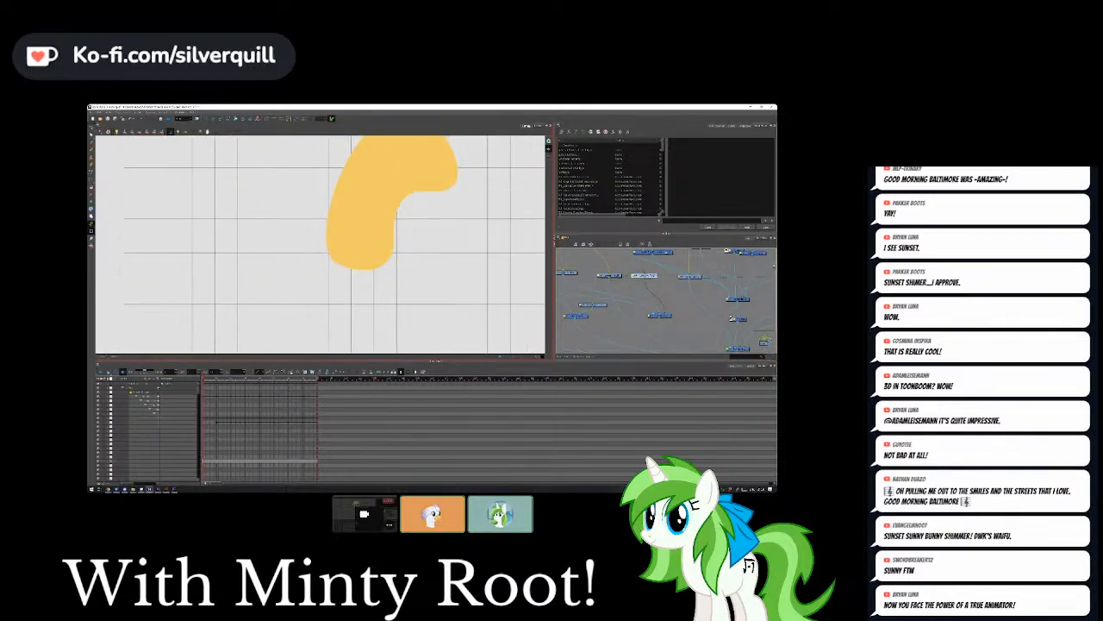
{"action": "left_click", "coordinate": [537, 125]}
{"action": "left_click_drag", "start_coordinate": [636, 261], "coordinate": [606, 332]}
{"action": "scroll", "coordinate": [605, 280], "scroll_direction": "down", "scroll_amount": 2}
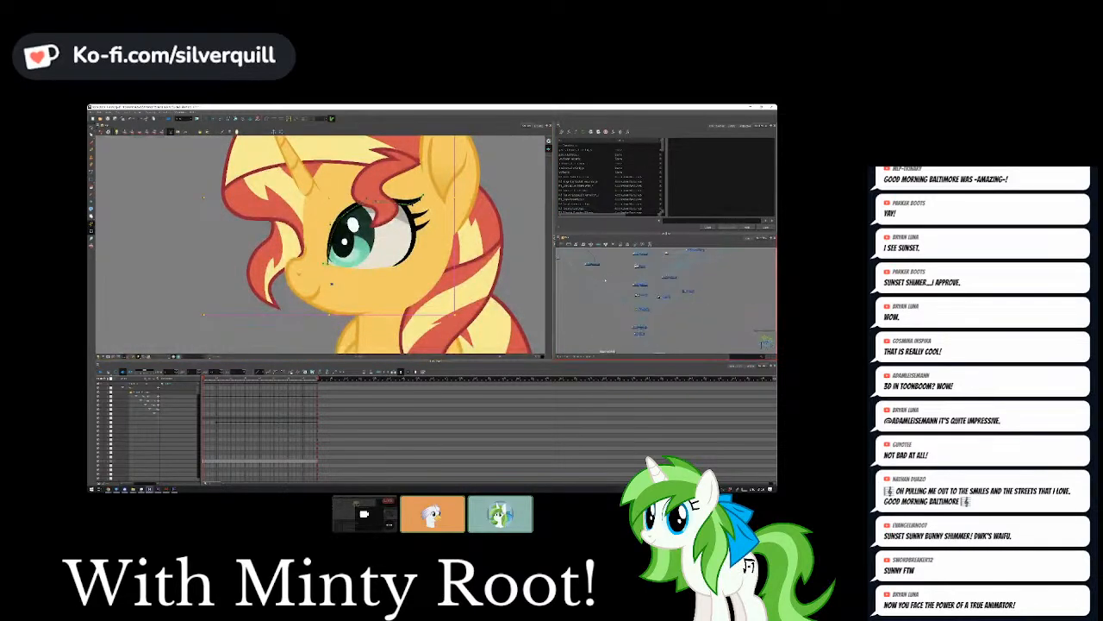
Try changing the face patch in the node network, select the eye's node, and undo the patch change.
{"action": "scroll", "coordinate": [605, 280], "scroll_direction": "up", "scroll_amount": 2}
{"action": "left_click_drag", "start_coordinate": [604, 272], "coordinate": [662, 328]}
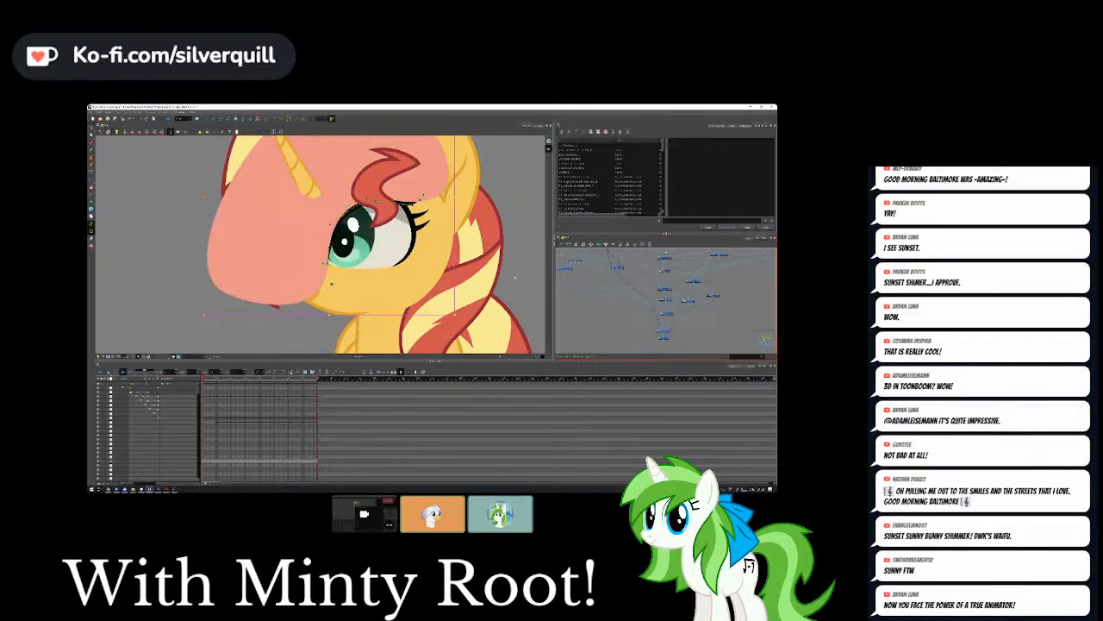
{"action": "scroll", "coordinate": [683, 300], "scroll_direction": "up", "scroll_amount": 2}
{"action": "left_click", "coordinate": [672, 296]}
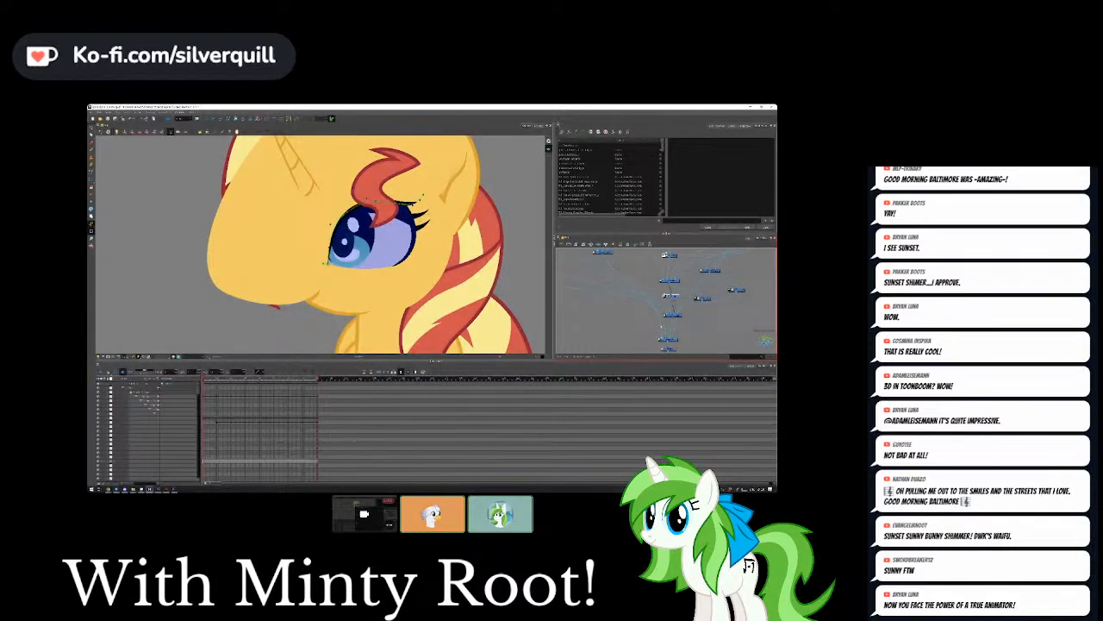
{"action": "key", "text": "ctrl+z"}
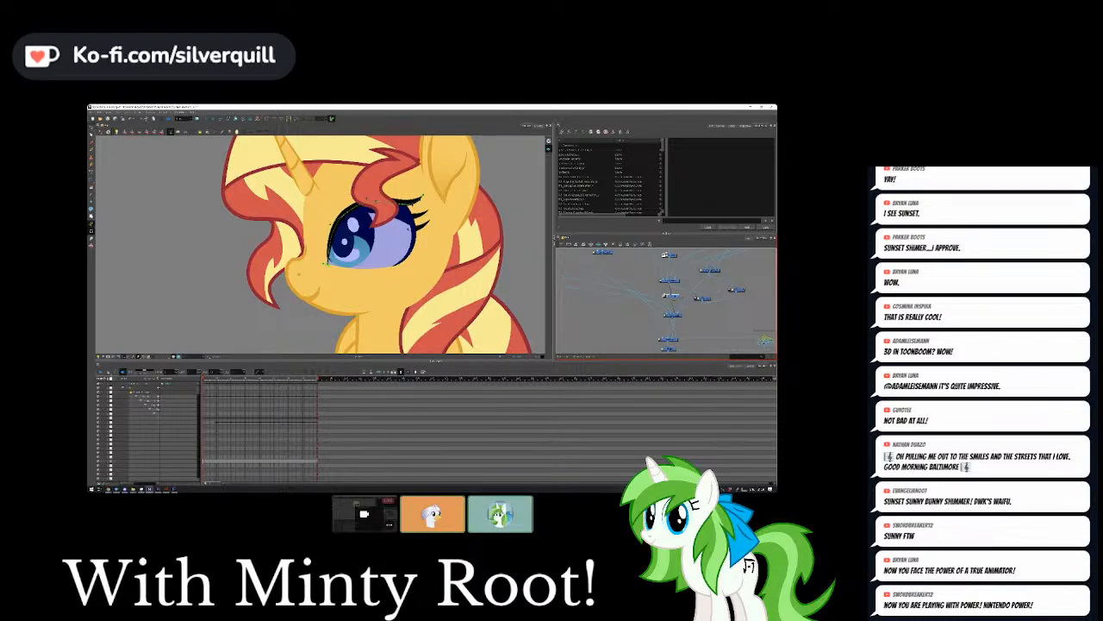
Select the upper eyelid and lower its outer deformation point to give the eye a flatter lid line.
{"action": "key", "text": "Escape"}
{"action": "left_click", "coordinate": [353, 217]}
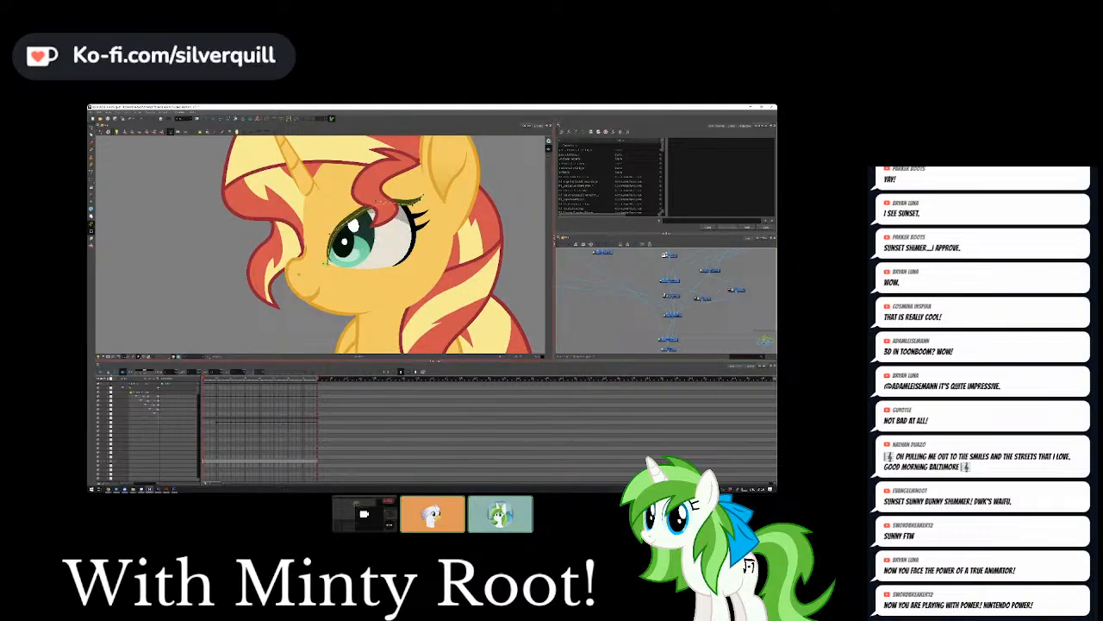
{"action": "mouse_move", "coordinate": [331, 234]}
{"action": "left_mouse_down"}
{"action": "mouse_move", "coordinate": [348, 247]}
{"action": "mouse_move", "coordinate": [330, 229]}
{"action": "left_mouse_up"}
{"action": "left_click_drag", "start_coordinate": [420, 199], "coordinate": [431, 213]}
{"action": "left_click", "coordinate": [605, 316]}
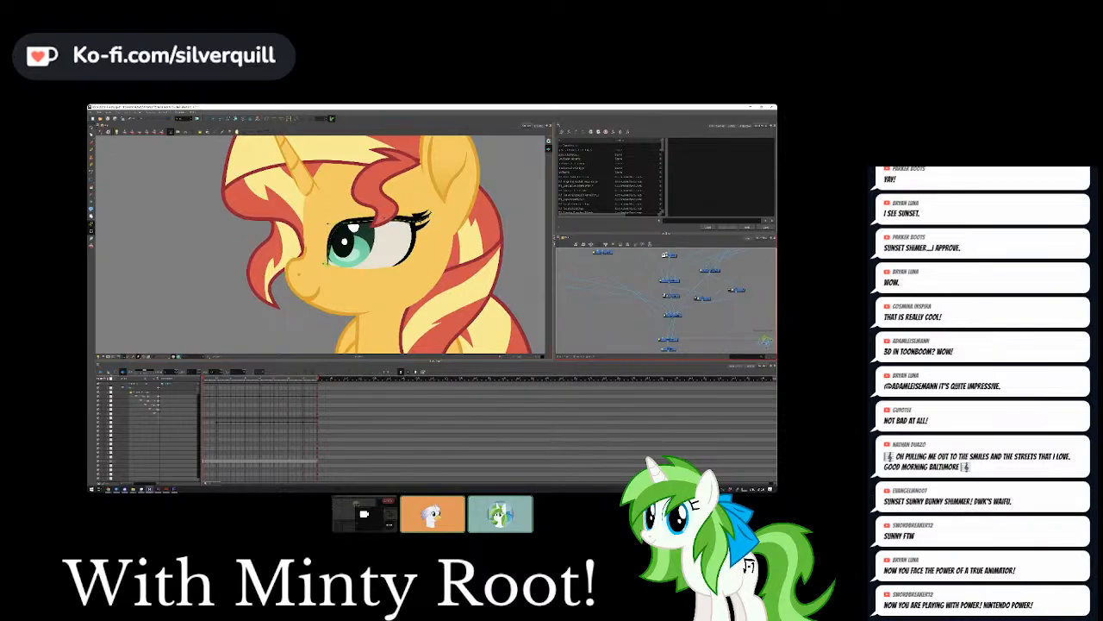
{"action": "left_click", "coordinate": [349, 226]}
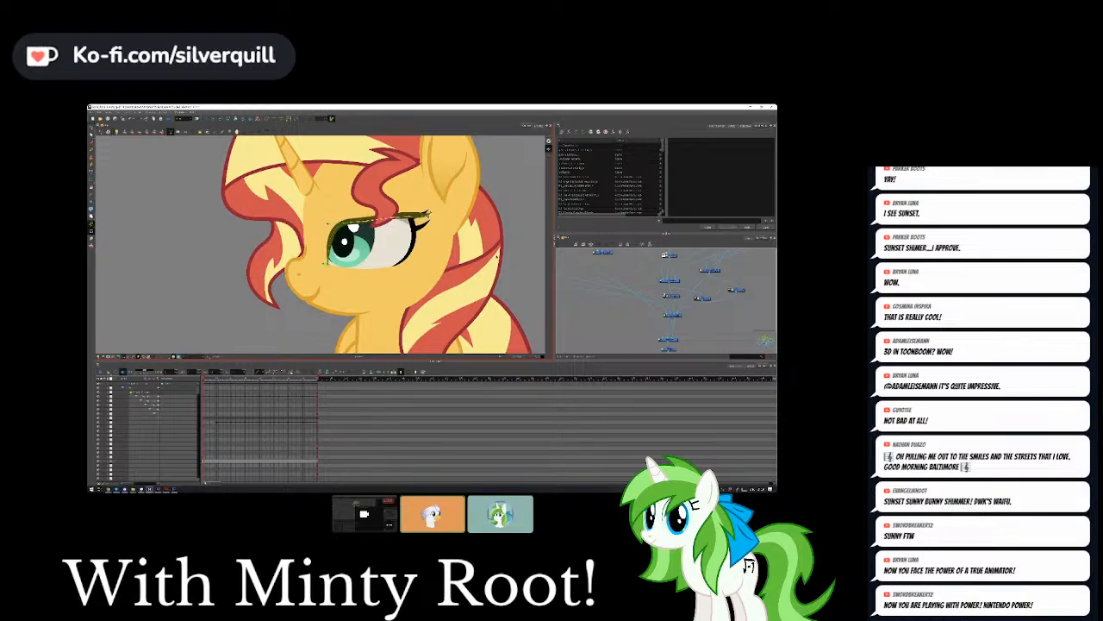
{"action": "left_click", "coordinate": [583, 286]}
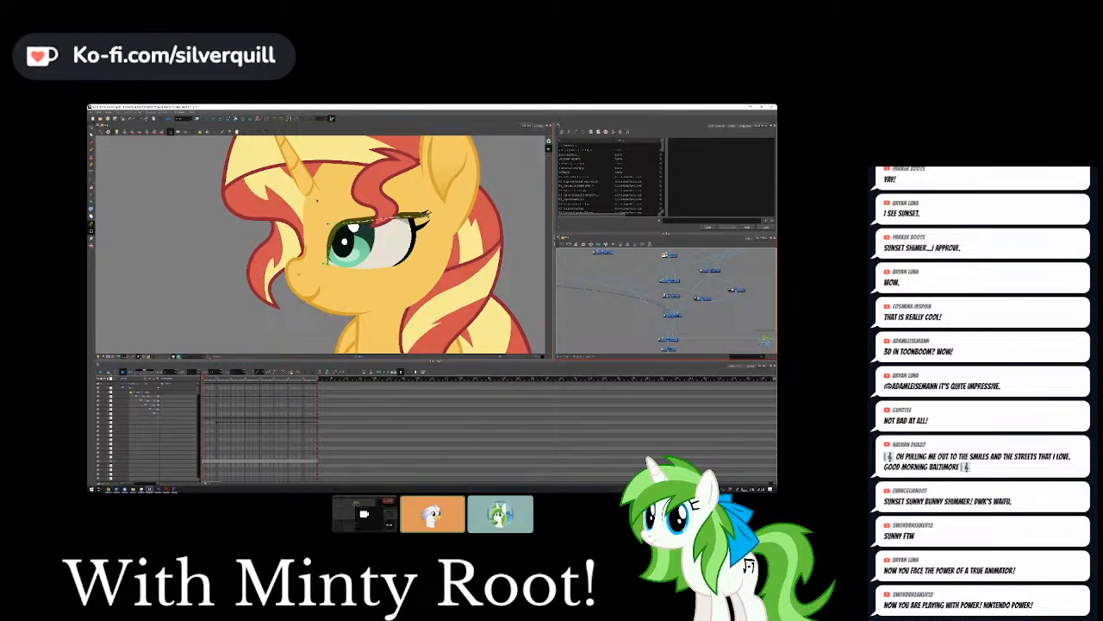
Select the hanging mane lock's deformation chain and nudge its upper part beside the ear.
{"action": "scroll", "coordinate": [291, 195], "scroll_direction": "down", "scroll_amount": 4}
{"action": "left_click", "coordinate": [349, 246]}
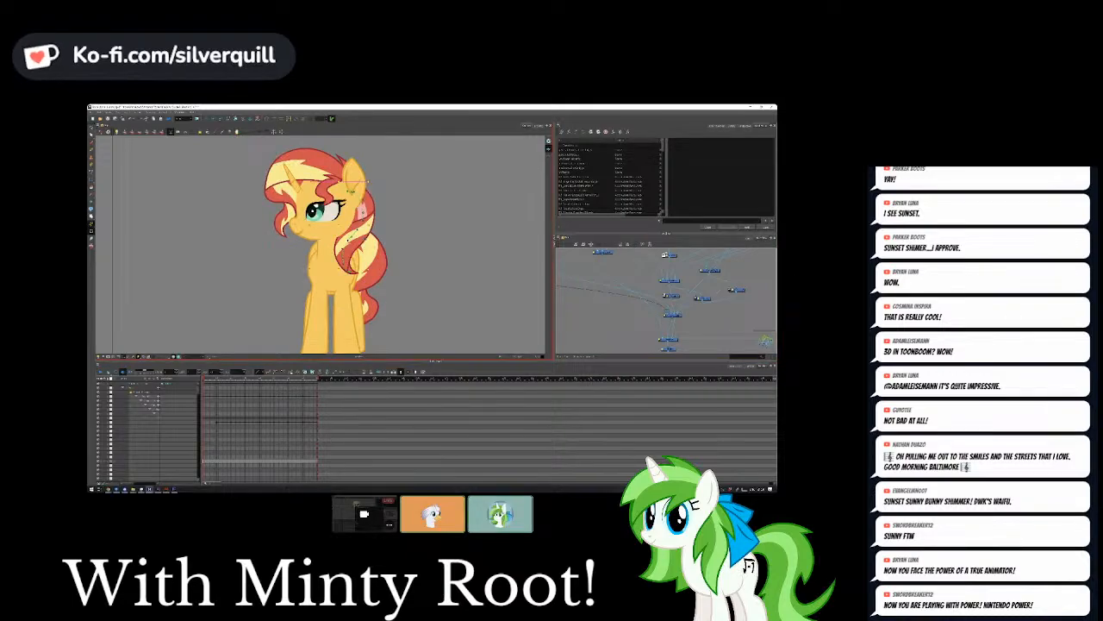
{"action": "left_click_drag", "start_coordinate": [364, 211], "coordinate": [363, 209]}
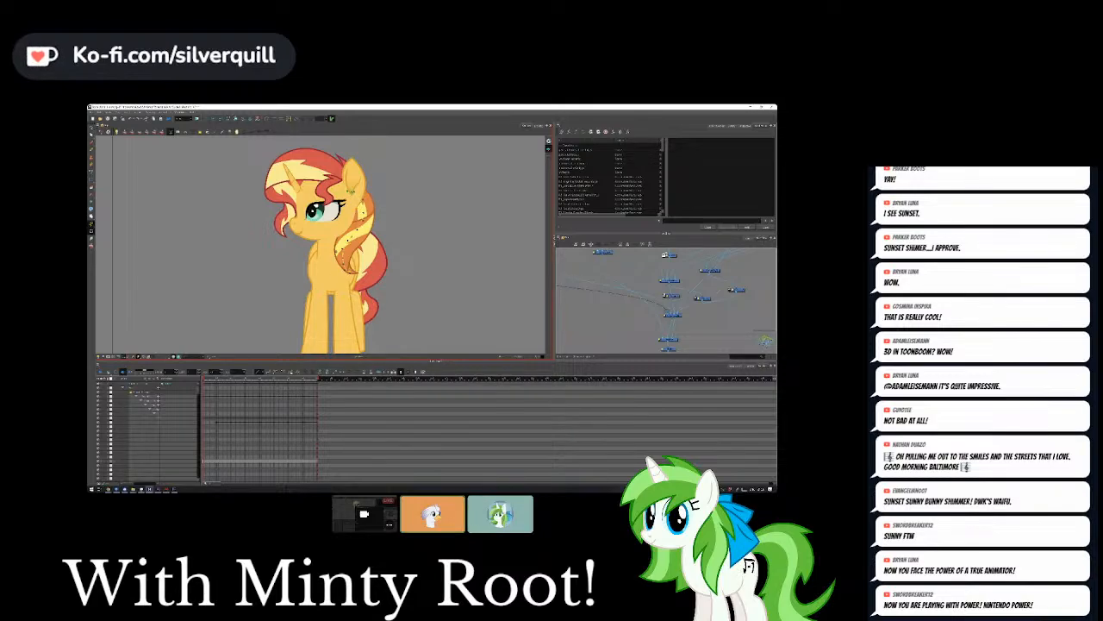
Check the neck piece, and move the whole head forward and slightly down from the body.
{"action": "left_click", "coordinate": [325, 249]}
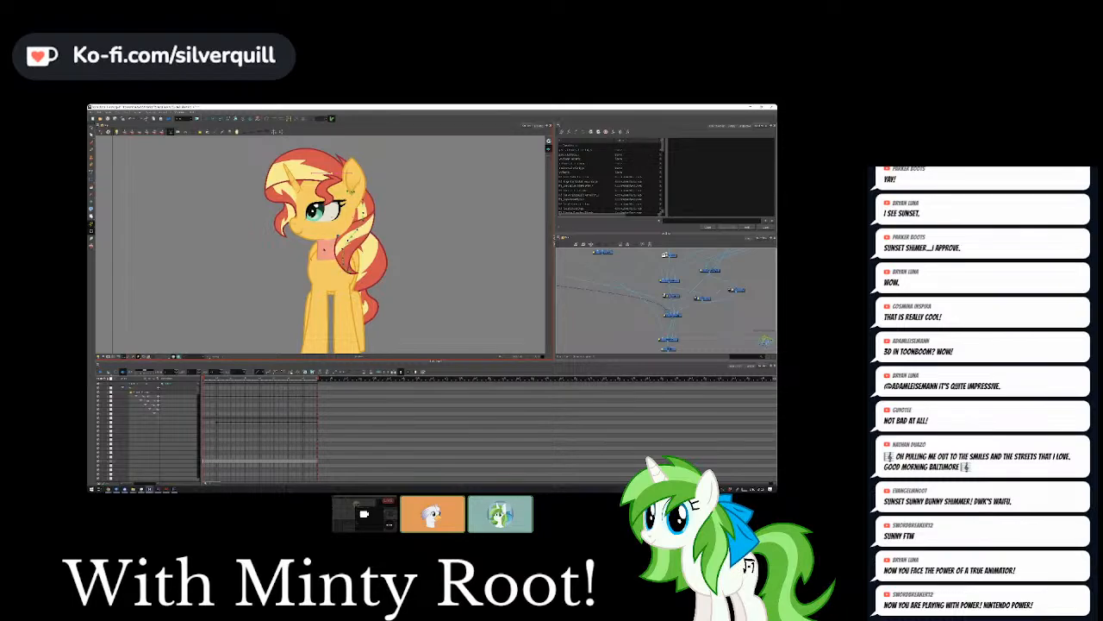
{"action": "key", "text": "Escape"}
{"action": "mouse_move", "coordinate": [323, 200]}
{"action": "left_mouse_down"}
{"action": "mouse_move", "coordinate": [304, 195]}
{"action": "mouse_move", "coordinate": [346, 196]}
{"action": "mouse_move", "coordinate": [301, 204]}
{"action": "left_mouse_up"}
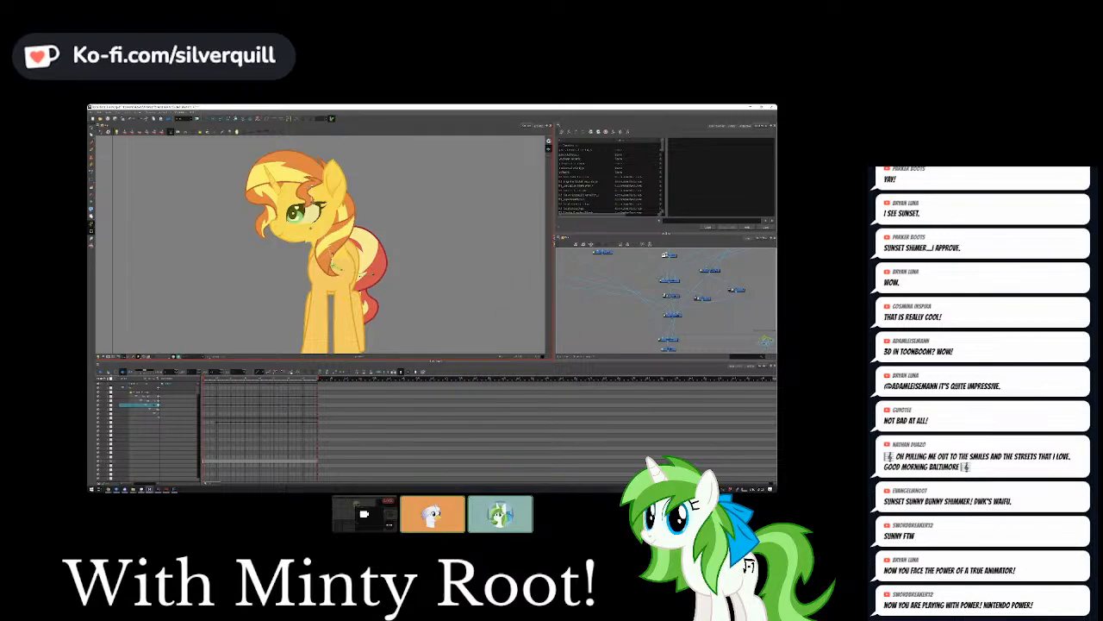
{"action": "left_click_drag", "start_coordinate": [312, 203], "coordinate": [312, 230]}
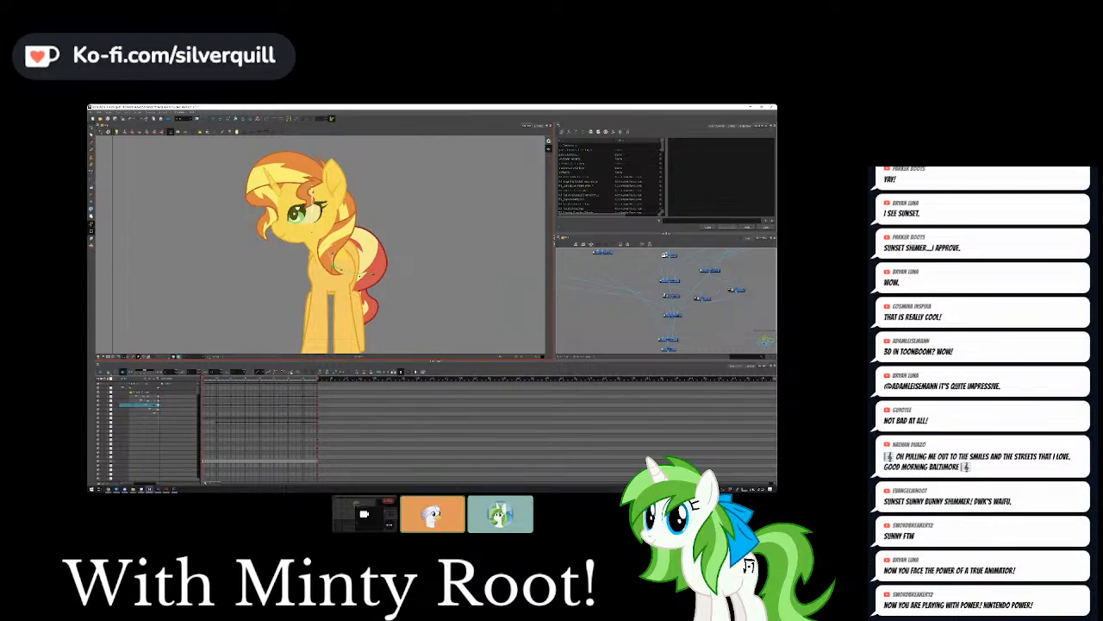
Shift the hanging mane lock back over the shoulder to suit the moved head, and select the chest piece.
{"action": "left_click", "coordinate": [334, 257]}
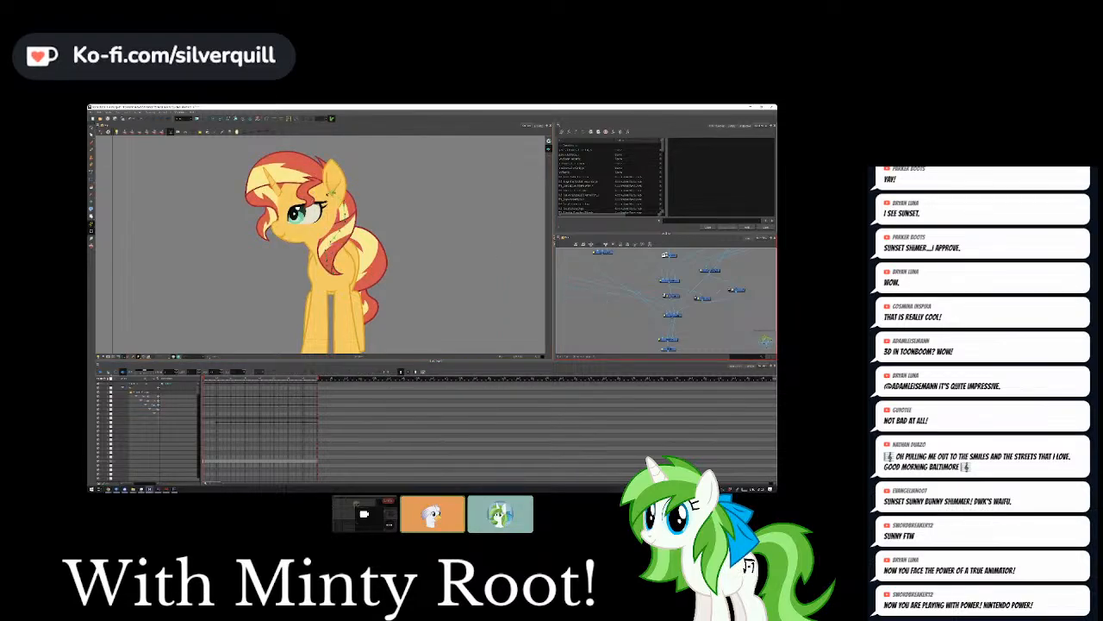
{"action": "mouse_move", "coordinate": [331, 246]}
{"action": "left_mouse_down"}
{"action": "mouse_move", "coordinate": [342, 245]}
{"action": "mouse_move", "coordinate": [343, 263]}
{"action": "left_mouse_up"}
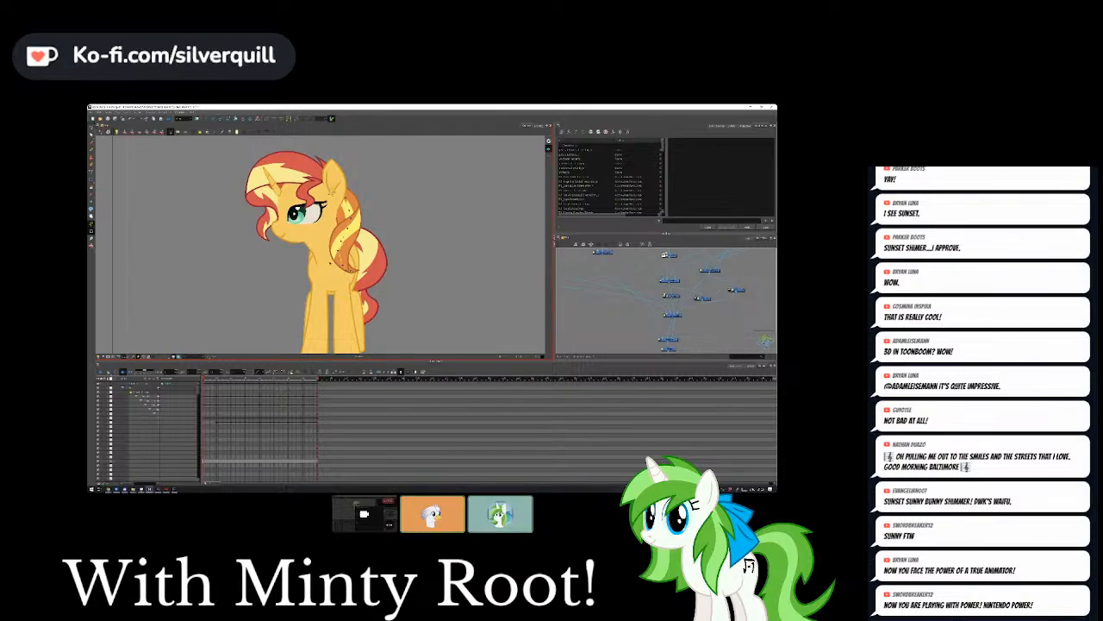
{"action": "left_click", "coordinate": [333, 272]}
Locate the body's nodes in the node network and remove the body, legs and tail so only the head and mane show.
{"action": "left_click_drag", "start_coordinate": [585, 305], "coordinate": [711, 281]}
{"action": "scroll", "coordinate": [579, 299], "scroll_direction": "down", "scroll_amount": 3}
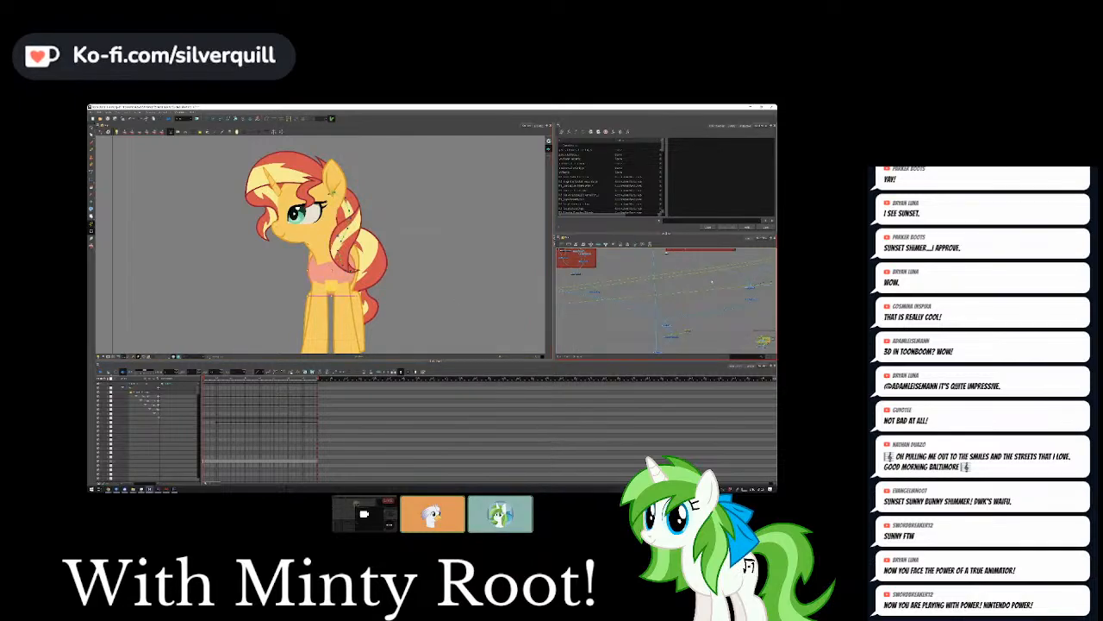
{"action": "scroll", "coordinate": [712, 282], "scroll_direction": "up", "scroll_amount": 3}
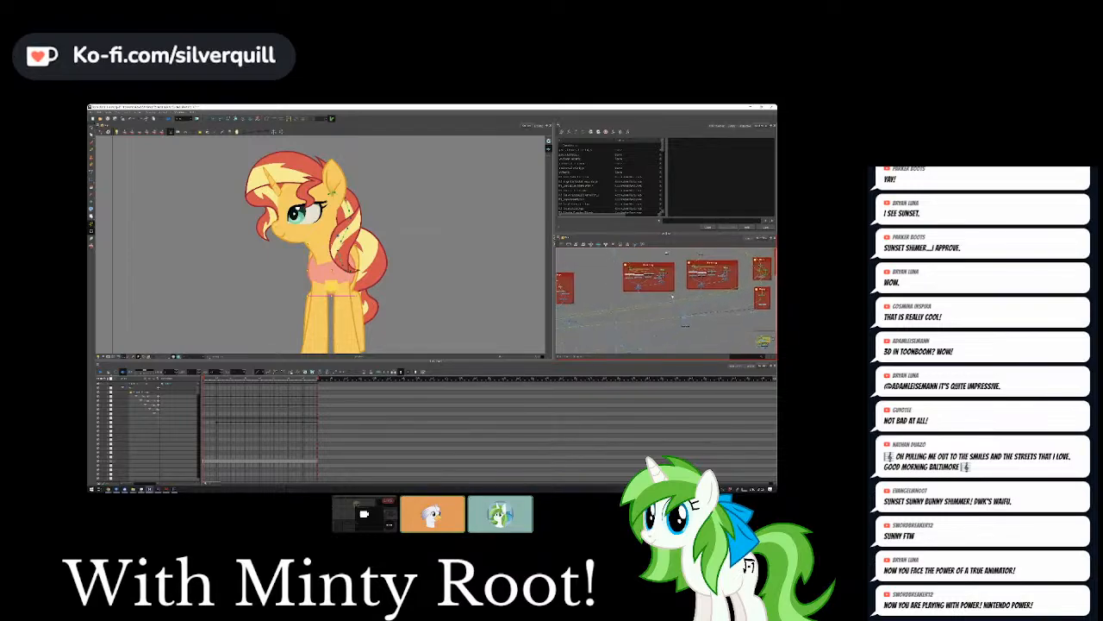
{"action": "scroll", "coordinate": [673, 296], "scroll_direction": "down", "scroll_amount": 3}
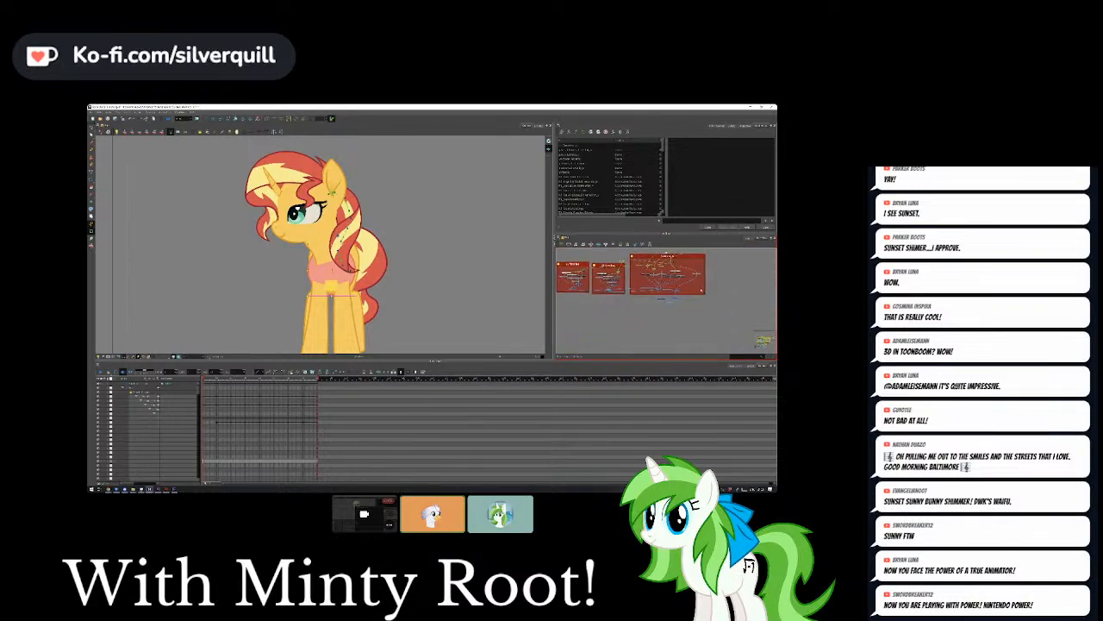
{"action": "scroll", "coordinate": [673, 303], "scroll_direction": "up", "scroll_amount": 2}
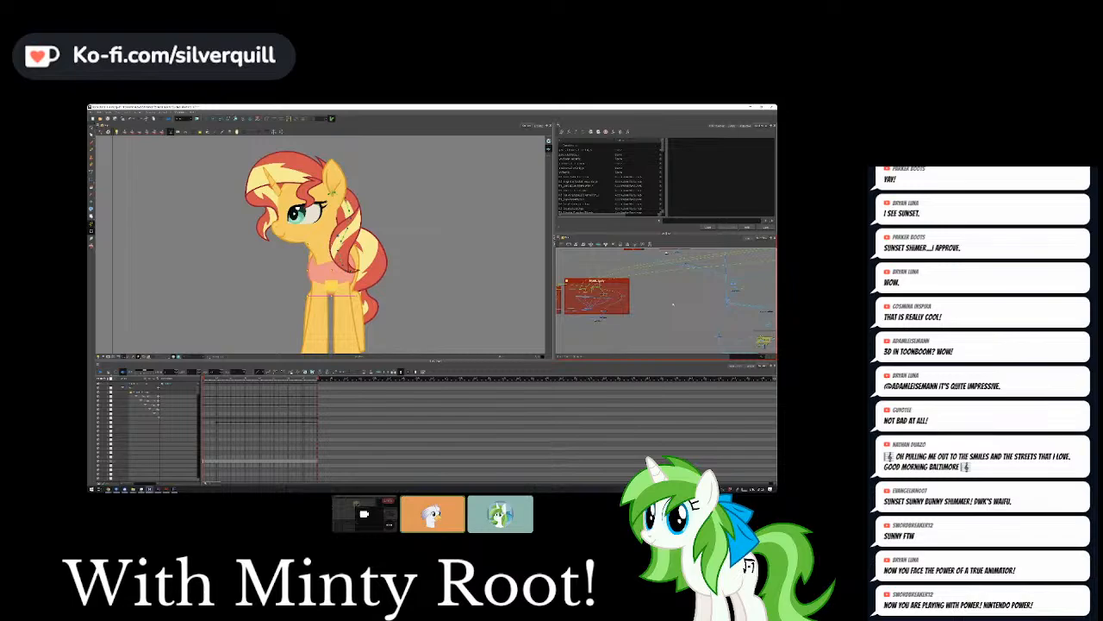
{"action": "scroll", "coordinate": [673, 303], "scroll_direction": "down", "scroll_amount": 2}
{"action": "scroll", "coordinate": [634, 325], "scroll_direction": "up", "scroll_amount": 2}
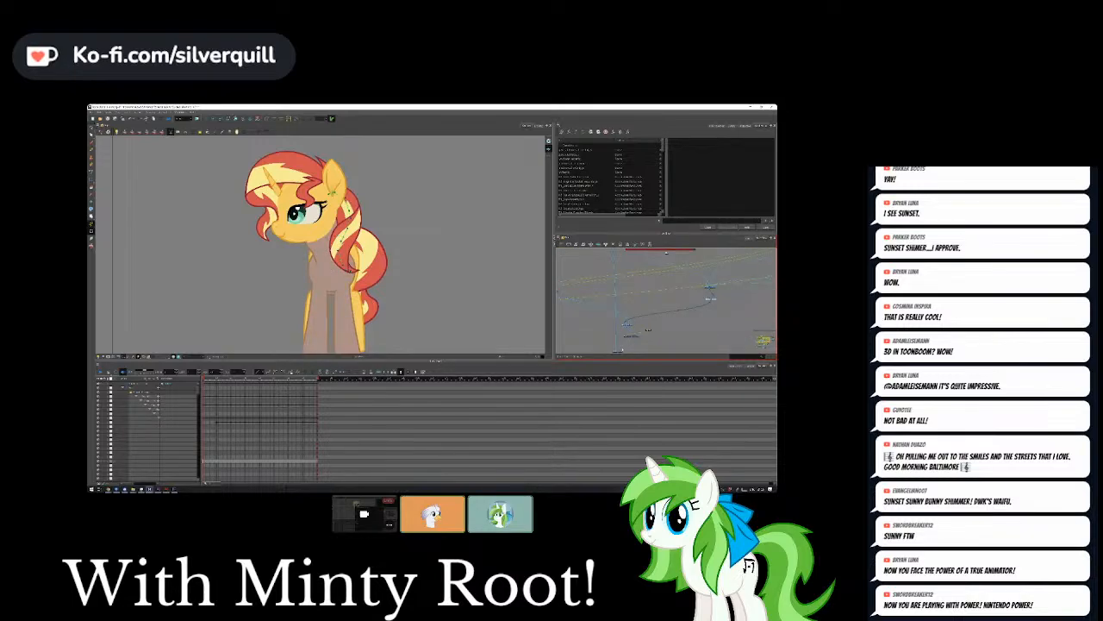
{"action": "key", "text": "Delete"}
{"action": "scroll", "coordinate": [620, 346], "scroll_direction": "down", "scroll_amount": 3}
{"action": "scroll", "coordinate": [608, 308], "scroll_direction": "up", "scroll_amount": 2}
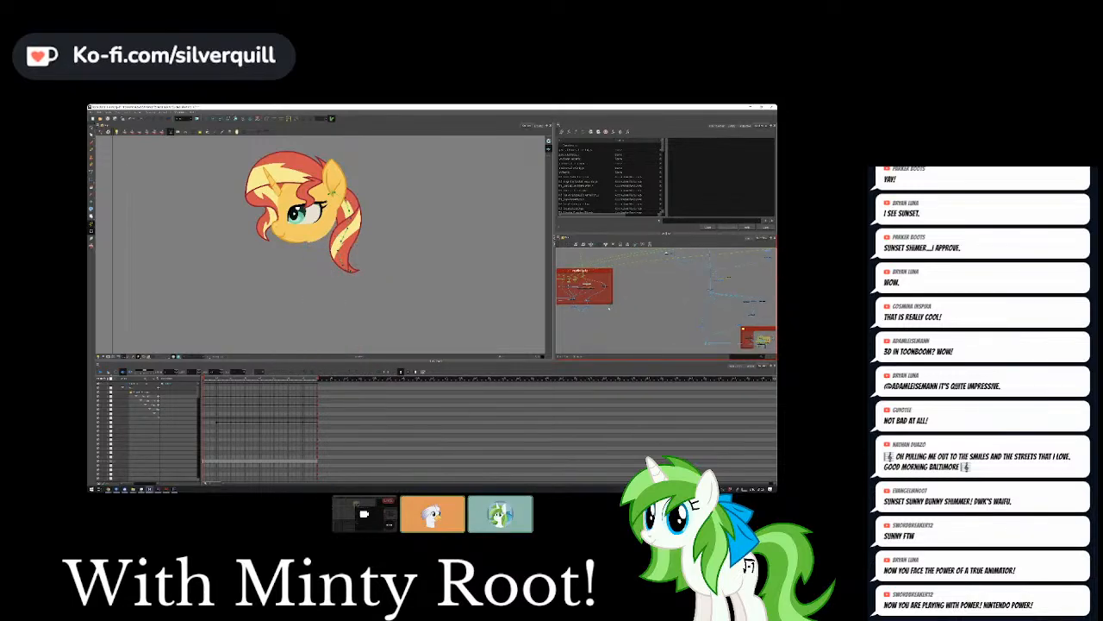
{"action": "scroll", "coordinate": [607, 308], "scroll_direction": "down", "scroll_amount": 2}
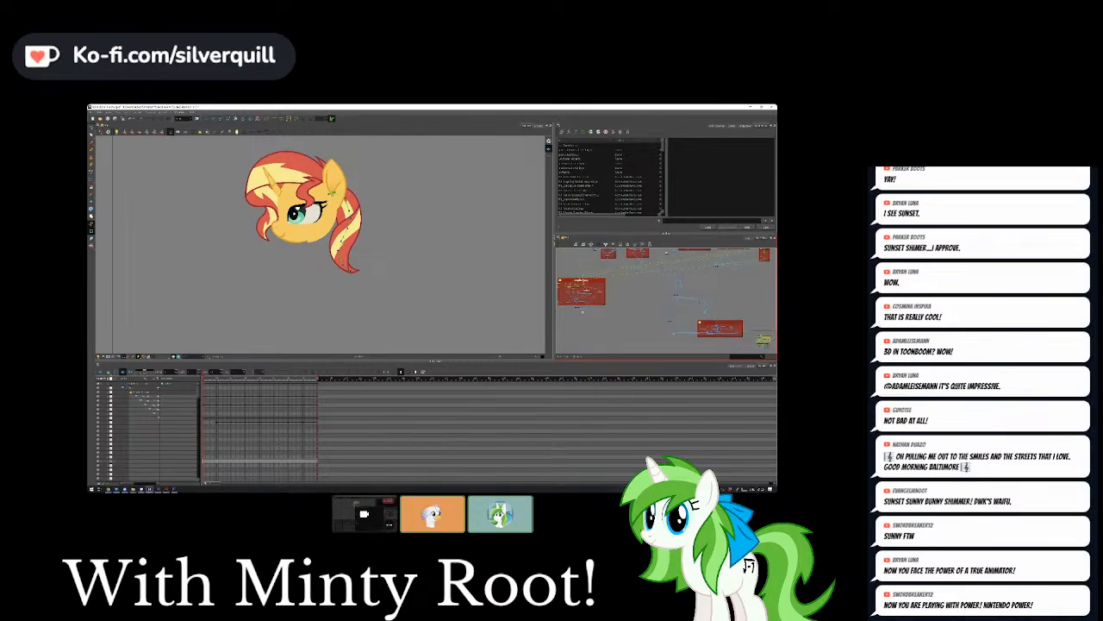
{"action": "scroll", "coordinate": [582, 306], "scroll_direction": "up", "scroll_amount": 2}
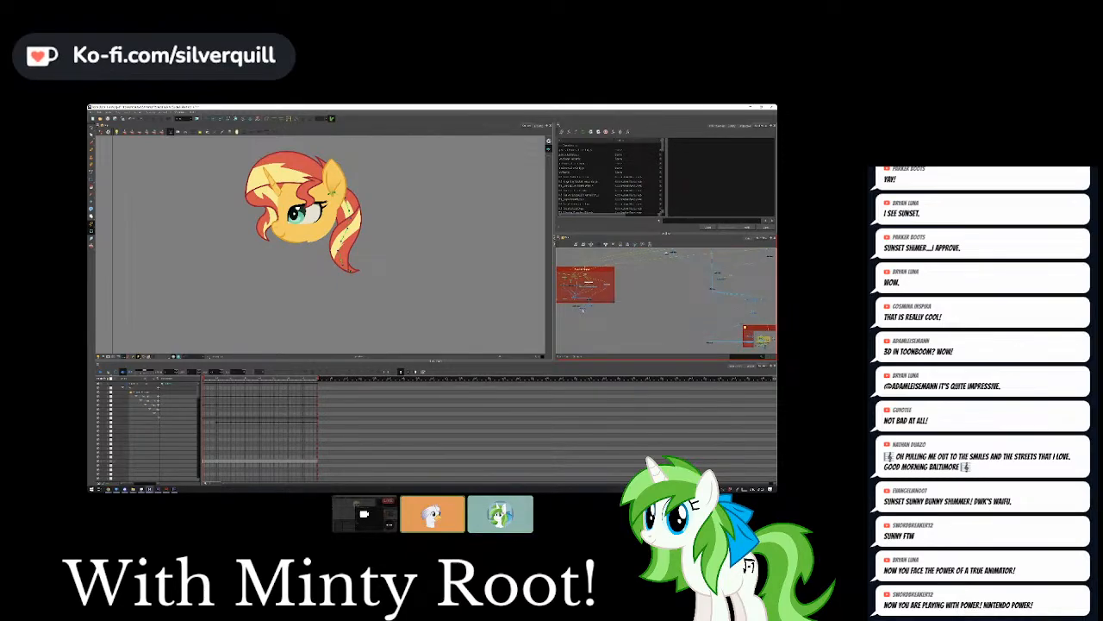
Bring back the orange pony's body, legs and tail, and switch to the grey pegasus rig's scene.
{"action": "left_click", "coordinate": [638, 300]}
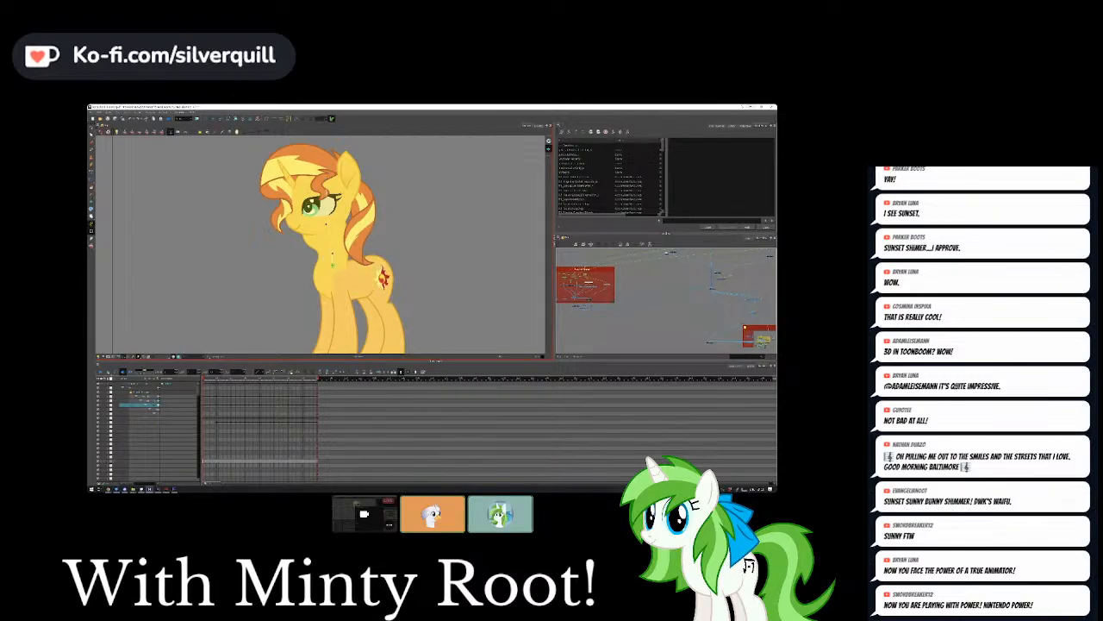
{"action": "mouse_move", "coordinate": [149, 489]}
{"action": "left_click", "coordinate": [454, 468]}
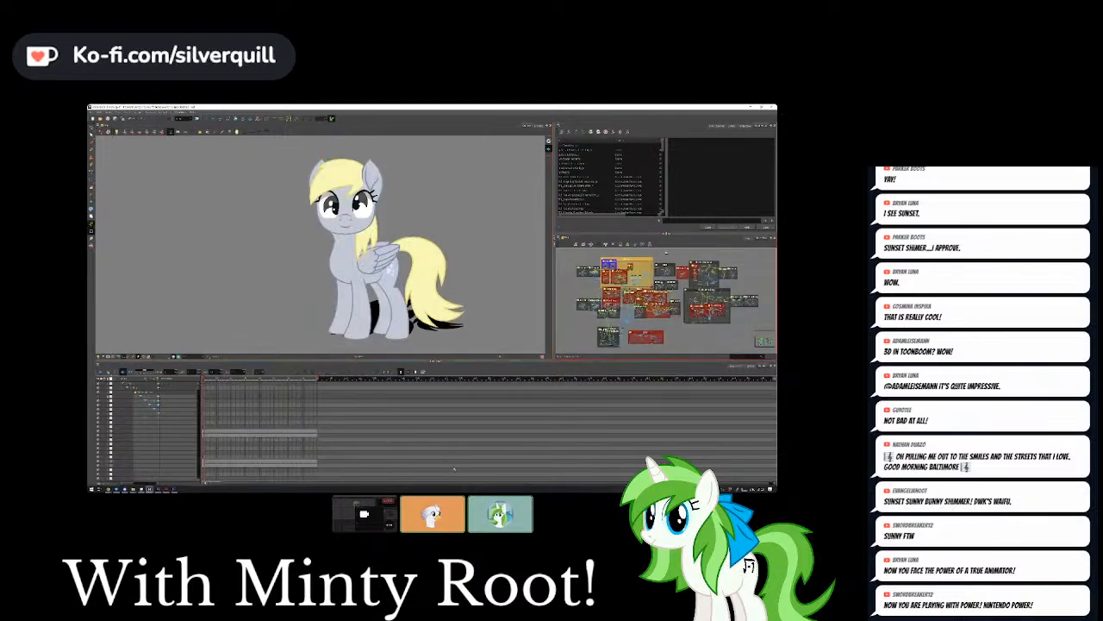
{"action": "scroll", "coordinate": [318, 266], "scroll_direction": "up", "scroll_amount": 3}
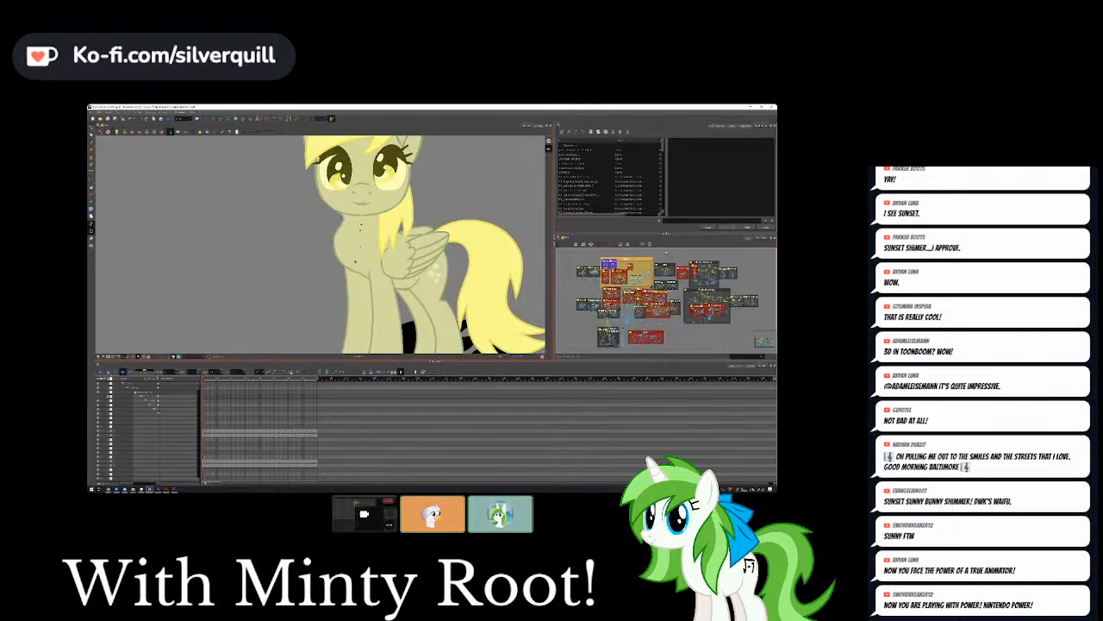
{"action": "scroll", "coordinate": [266, 160], "scroll_direction": "down", "scroll_amount": 2}
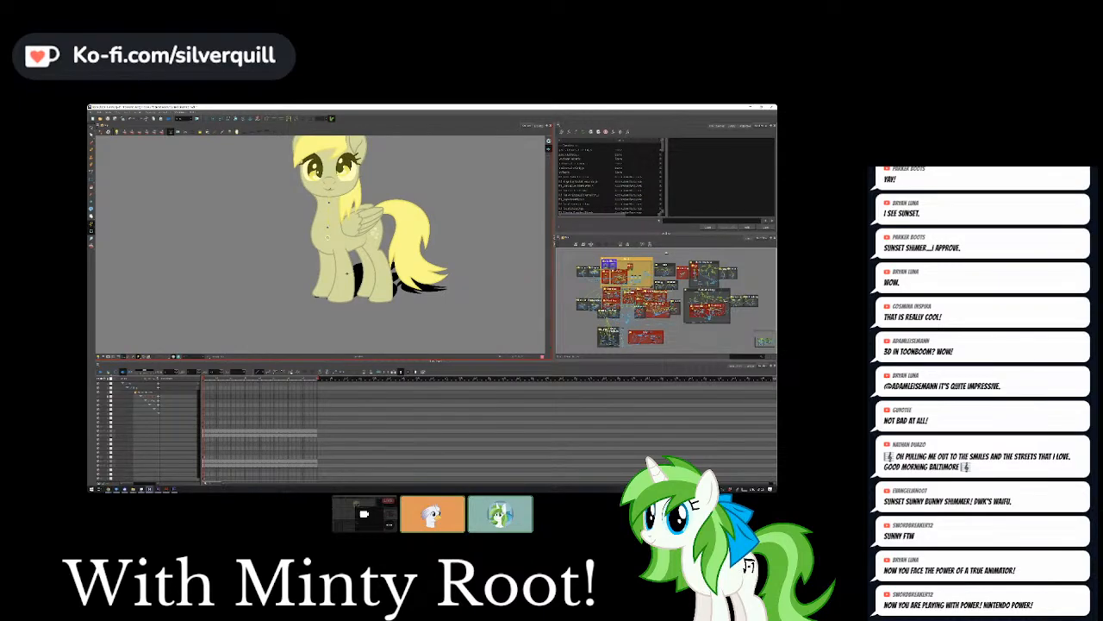
Check the grey pegasus's leg and body pieces, and bend the top of the neck slightly upward along with the head.
{"action": "left_click", "coordinate": [347, 273]}
{"action": "key", "text": "Escape"}
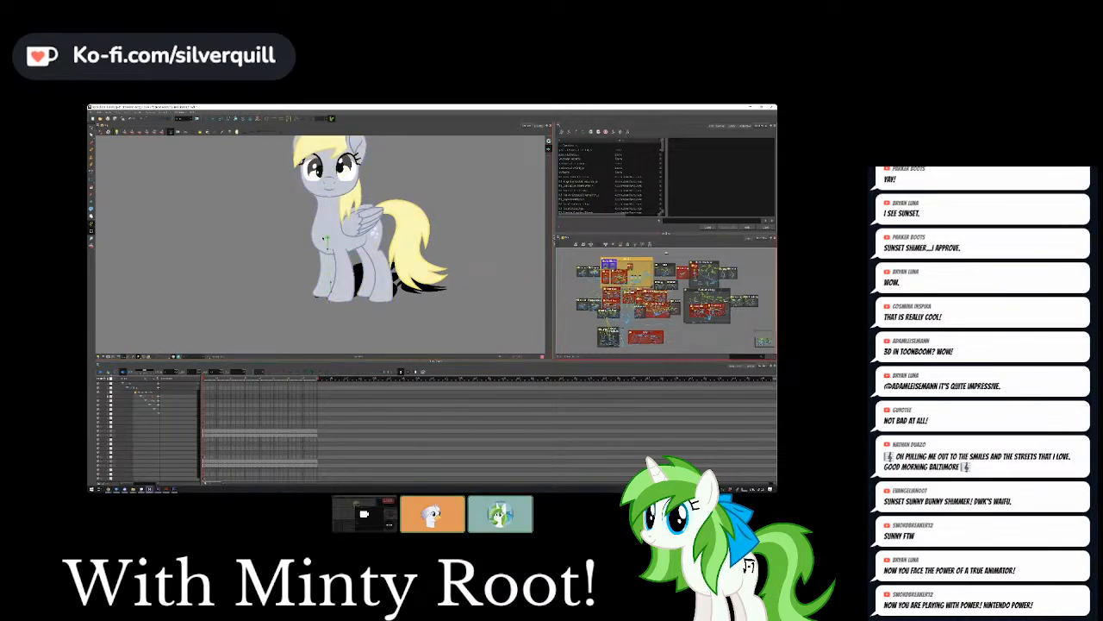
{"action": "left_click", "coordinate": [338, 250]}
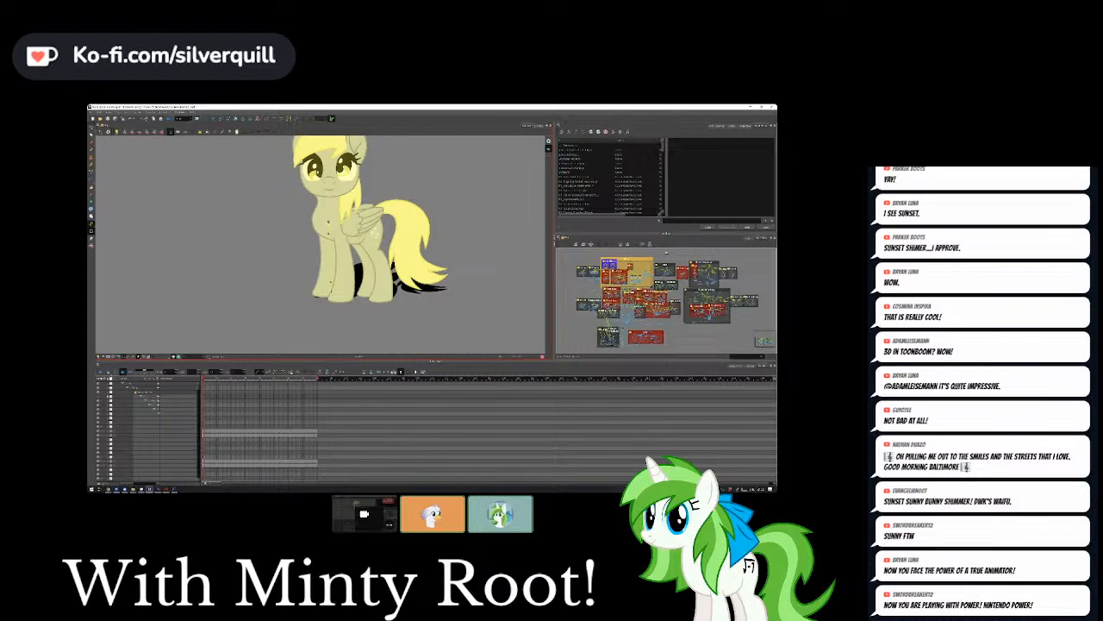
{"action": "left_click", "coordinate": [328, 223]}
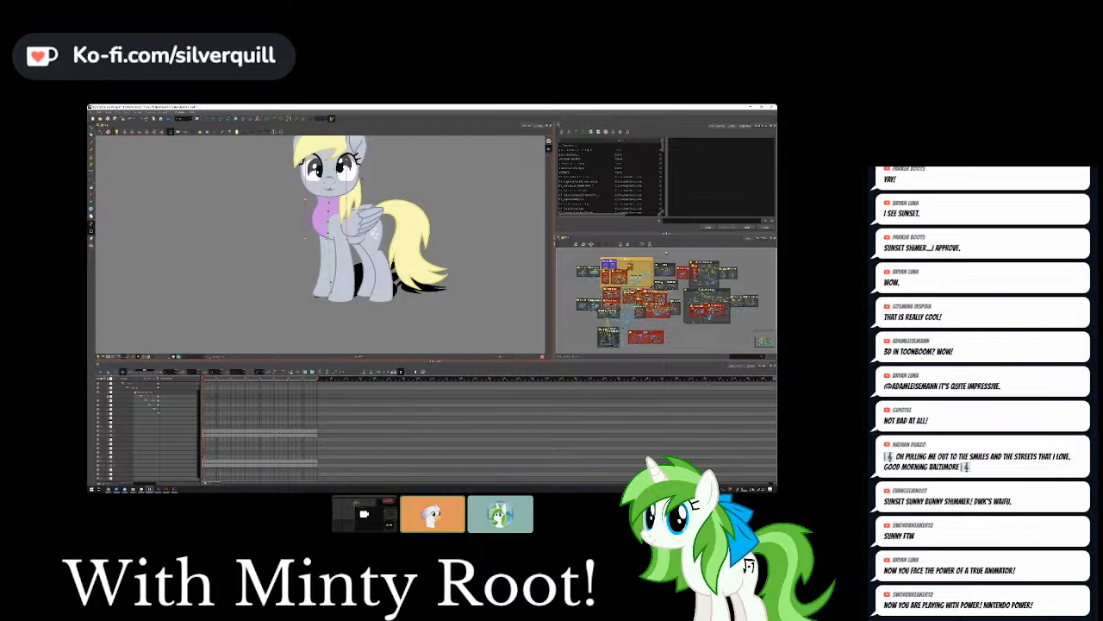
{"action": "left_click_drag", "start_coordinate": [329, 188], "coordinate": [331, 183]}
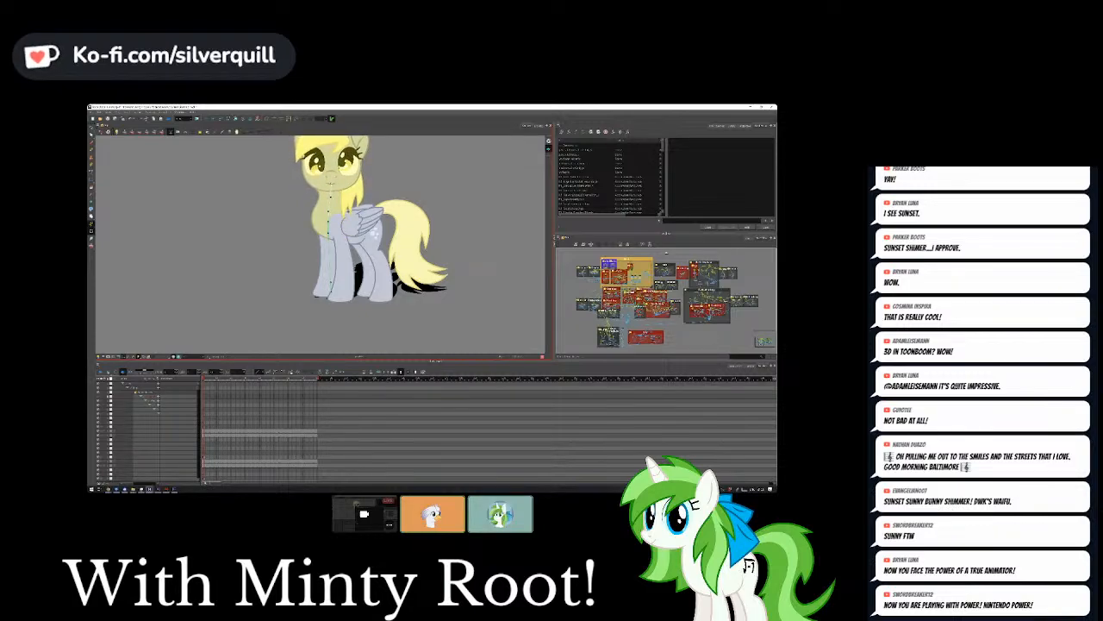
Select the torso piece behind the neck and its parent to check which parts follow it.
{"action": "left_click", "coordinate": [337, 223]}
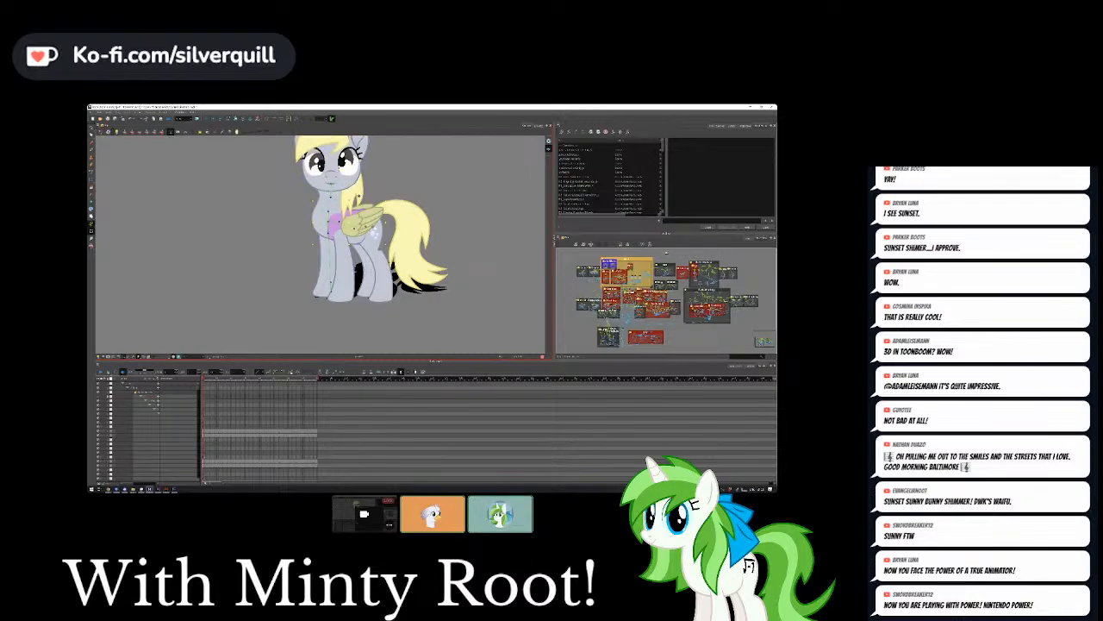
{"action": "key", "text": "b"}
{"action": "left_click_drag", "start_coordinate": [337, 223], "coordinate": [337, 222]}
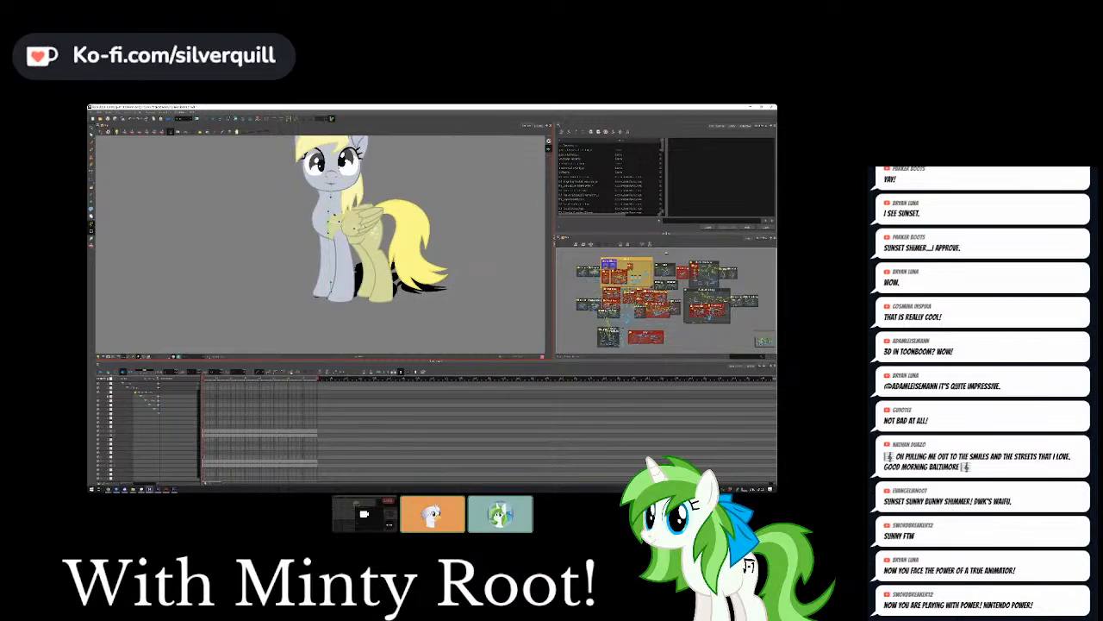
Open the view control's properties from the node network and switch the pegasus to its front-facing drawings.
{"action": "scroll", "coordinate": [337, 223], "scroll_direction": "up", "scroll_amount": 3}
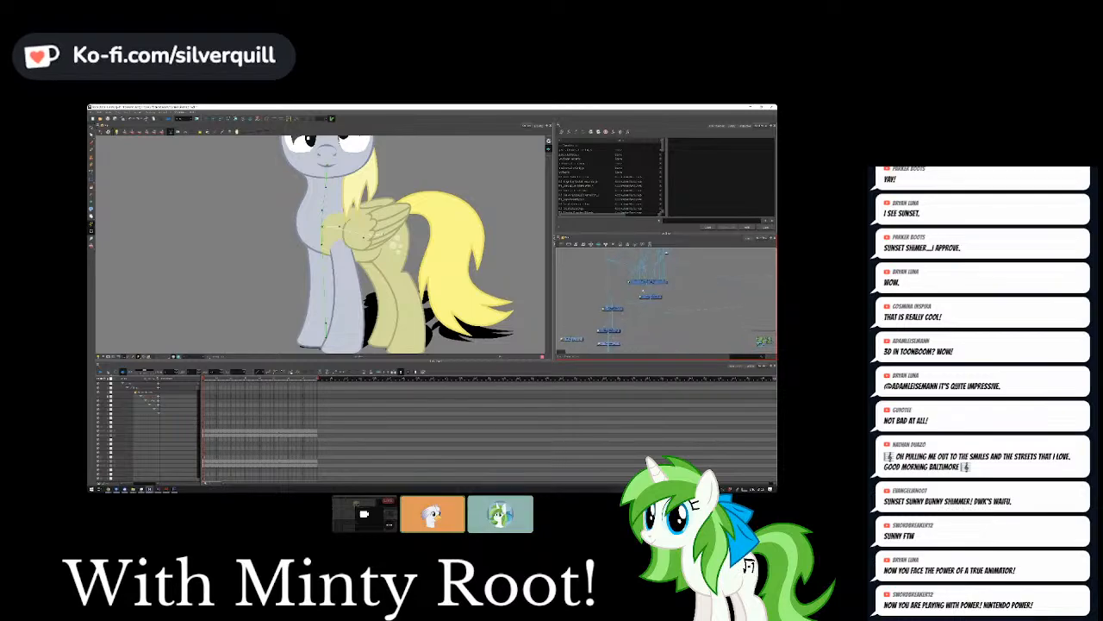
{"action": "key", "text": "alt+shift+r"}
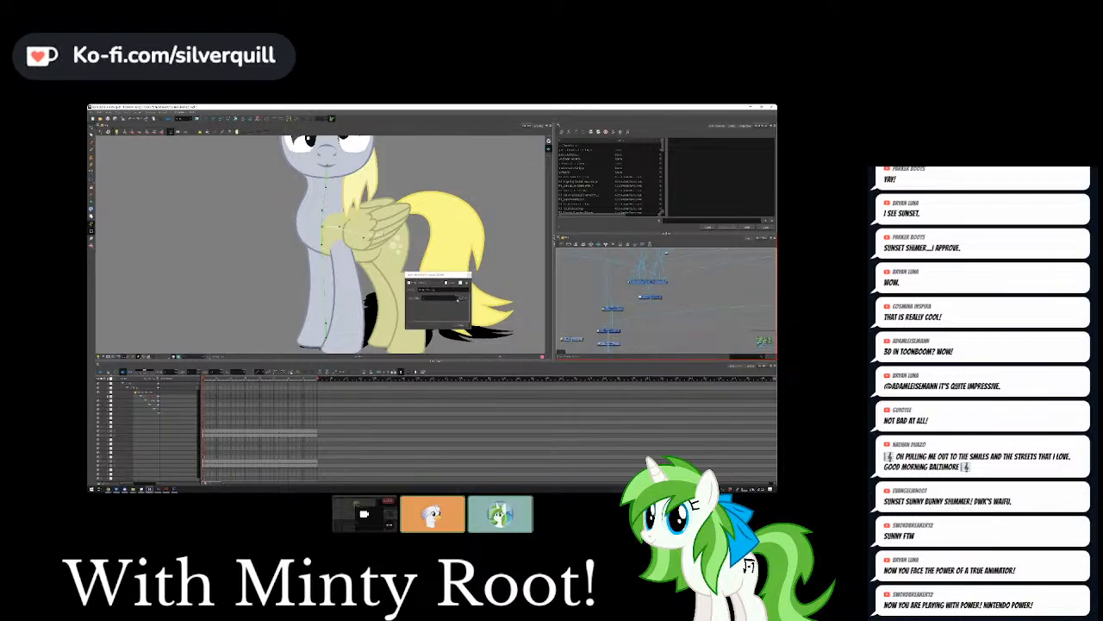
{"action": "left_click", "coordinate": [458, 298]}
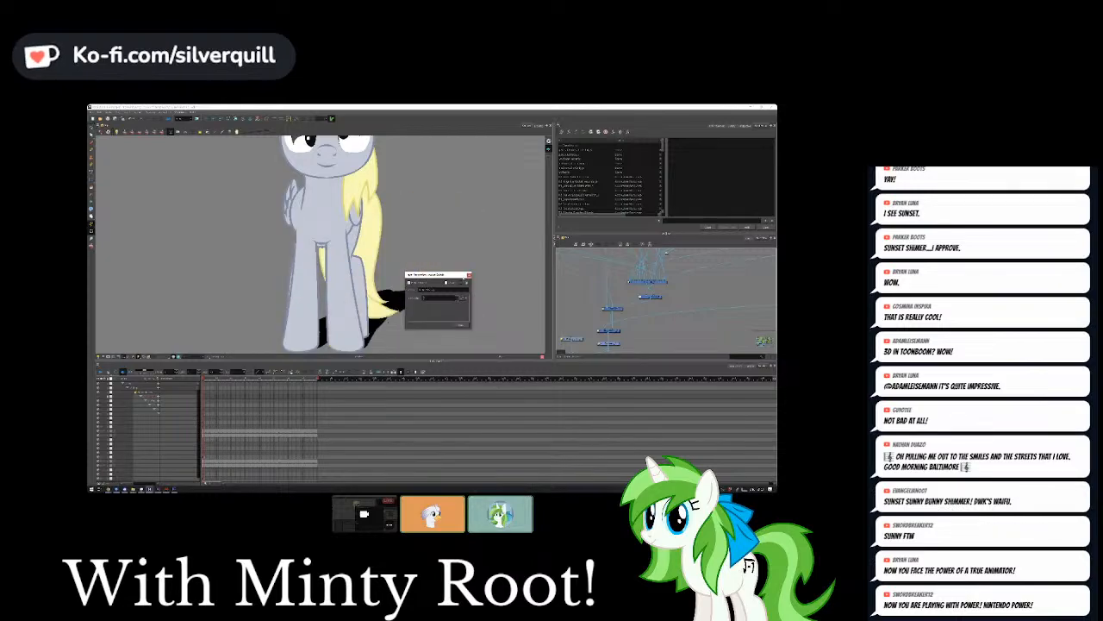
{"action": "key", "text": "Return"}
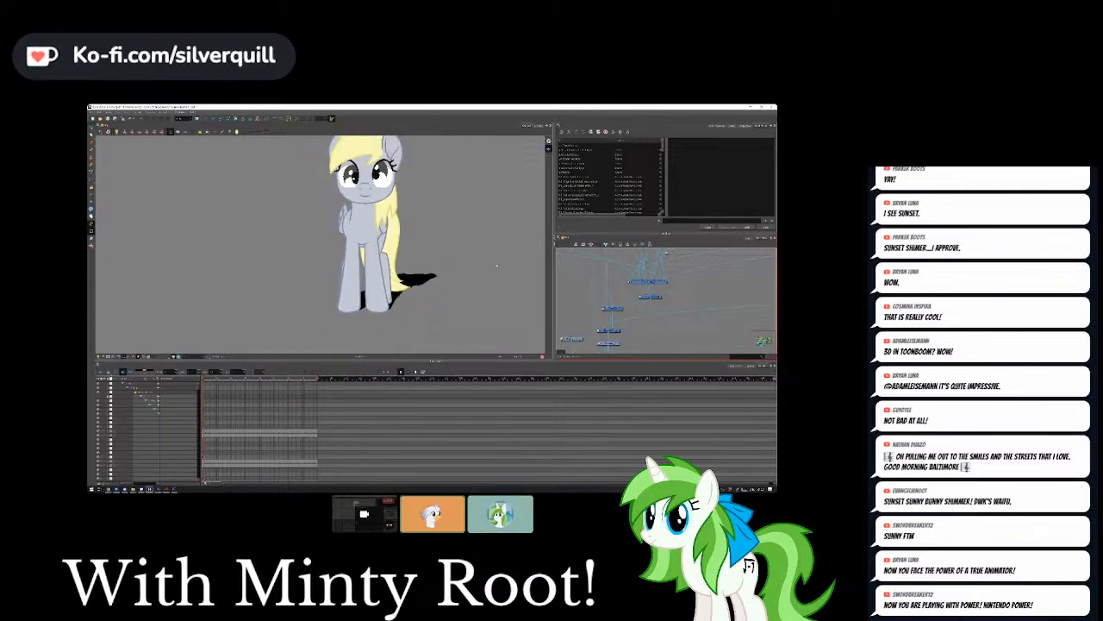
Select the front-facing neck's deformation chain and shift the head slightly down on it.
{"action": "left_click", "coordinate": [366, 211]}
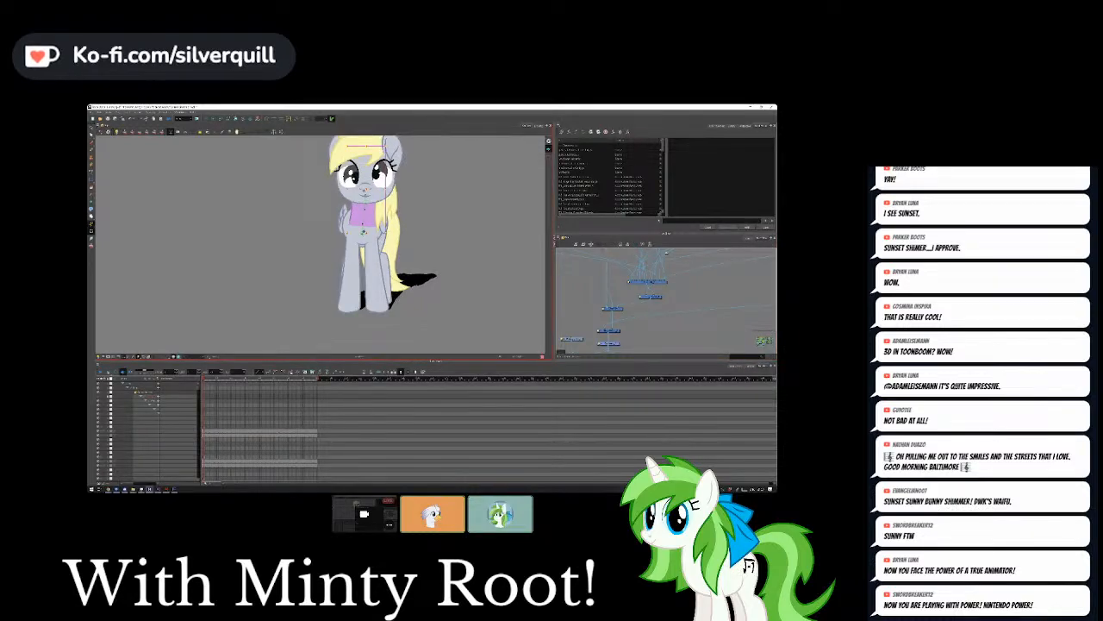
{"action": "left_click", "coordinate": [665, 253]}
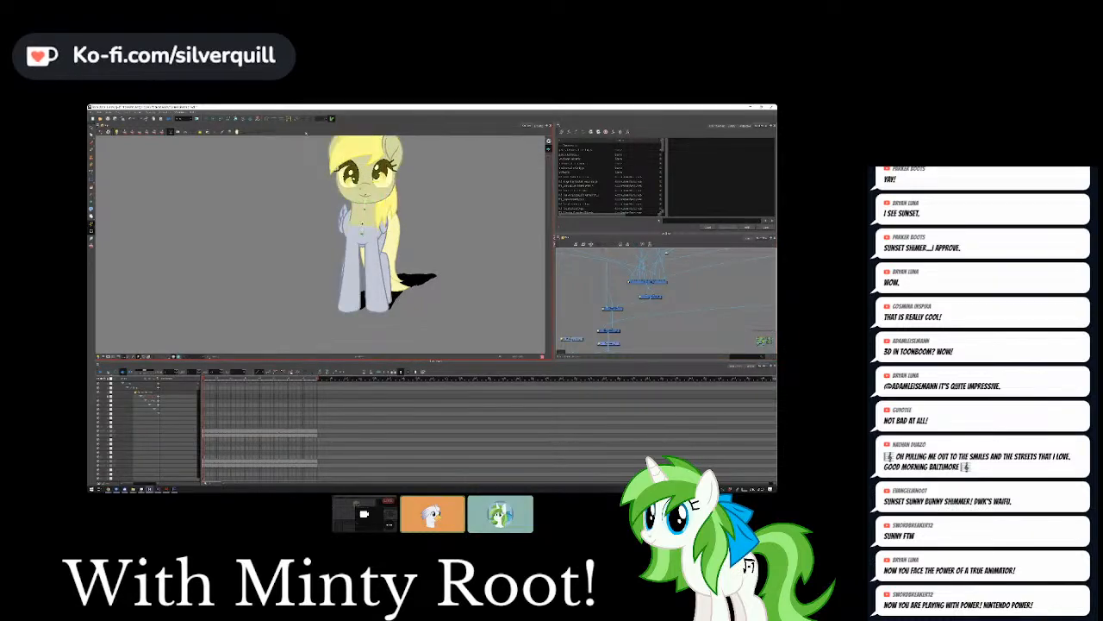
{"action": "left_click", "coordinate": [666, 252]}
{"action": "scroll", "coordinate": [664, 263], "scroll_direction": "down", "scroll_amount": 2}
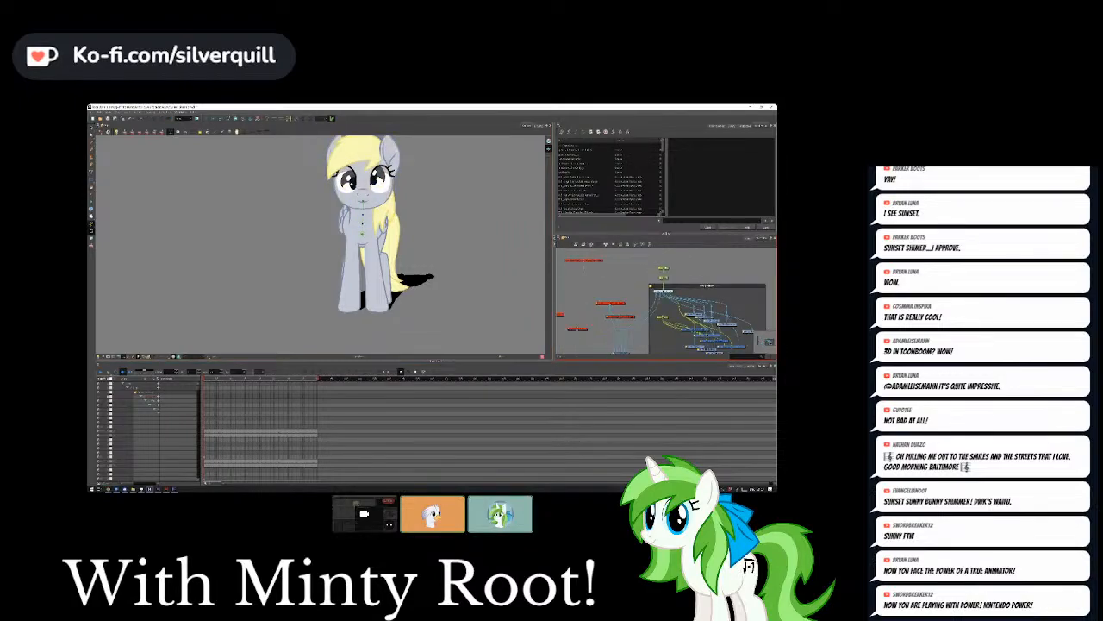
Select the master peg above the whole rig, rotate the pony in 3D towards the side, and return it to face front.
{"action": "left_click", "coordinate": [664, 268]}
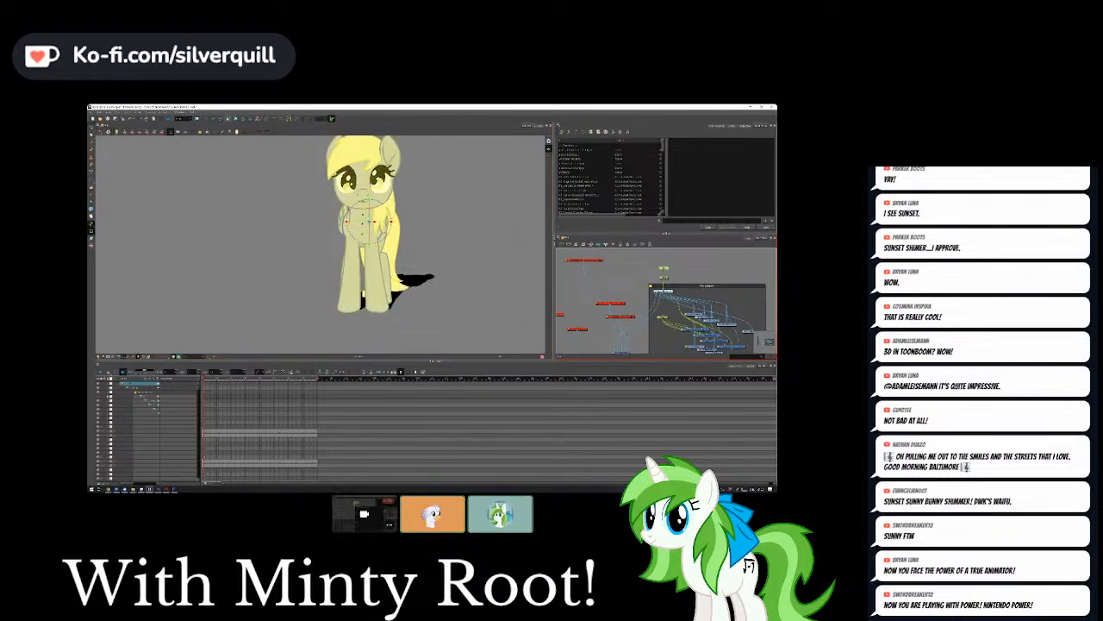
{"action": "key", "text": "alt+2"}
{"action": "left_click_drag", "start_coordinate": [377, 226], "coordinate": [352, 225]}
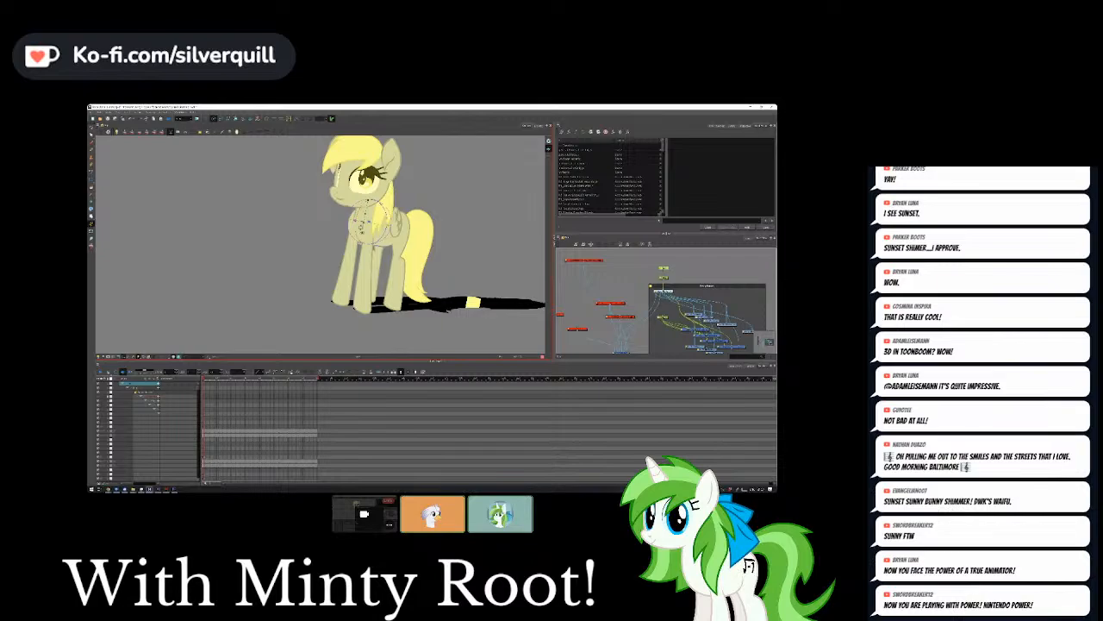
{"action": "left_click_drag", "start_coordinate": [361, 228], "coordinate": [376, 227]}
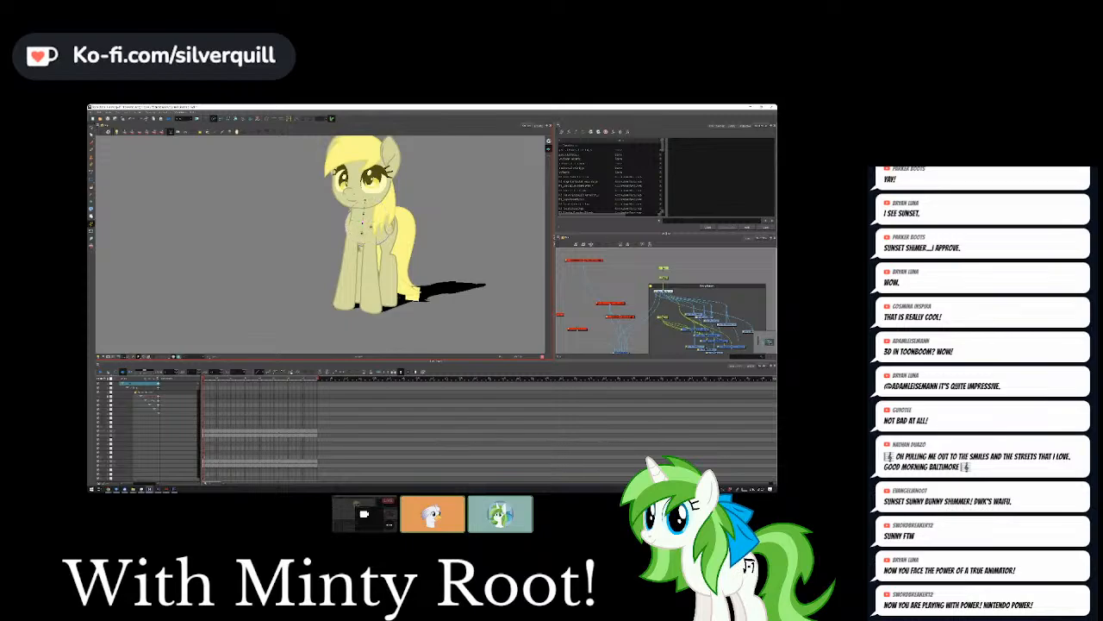
{"action": "left_click_drag", "start_coordinate": [371, 226], "coordinate": [591, 290]}
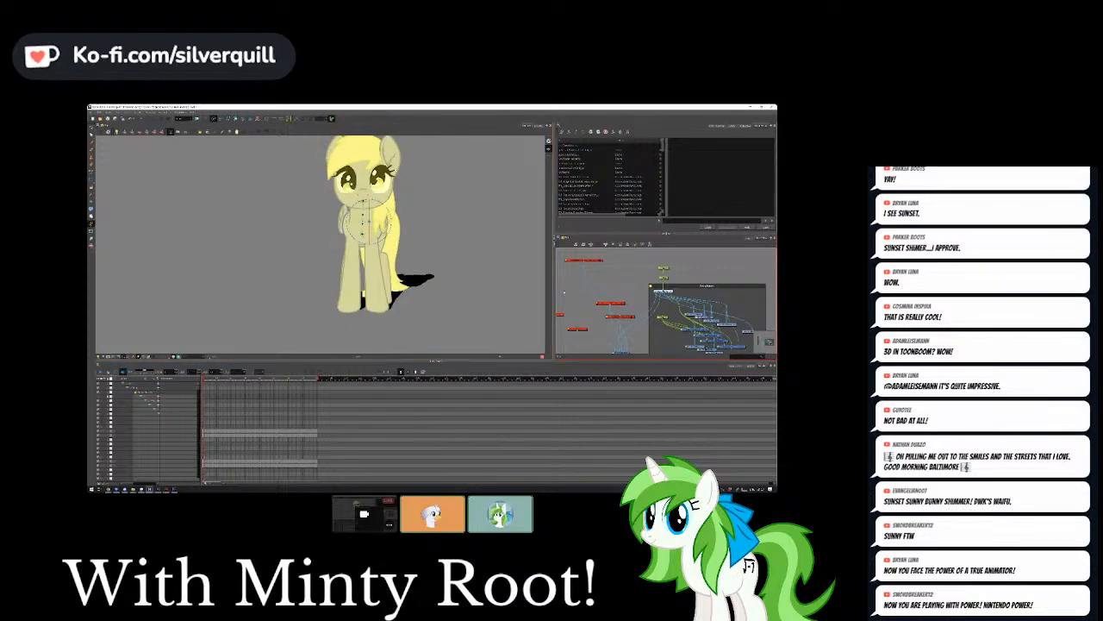
{"action": "left_click", "coordinate": [478, 287]}
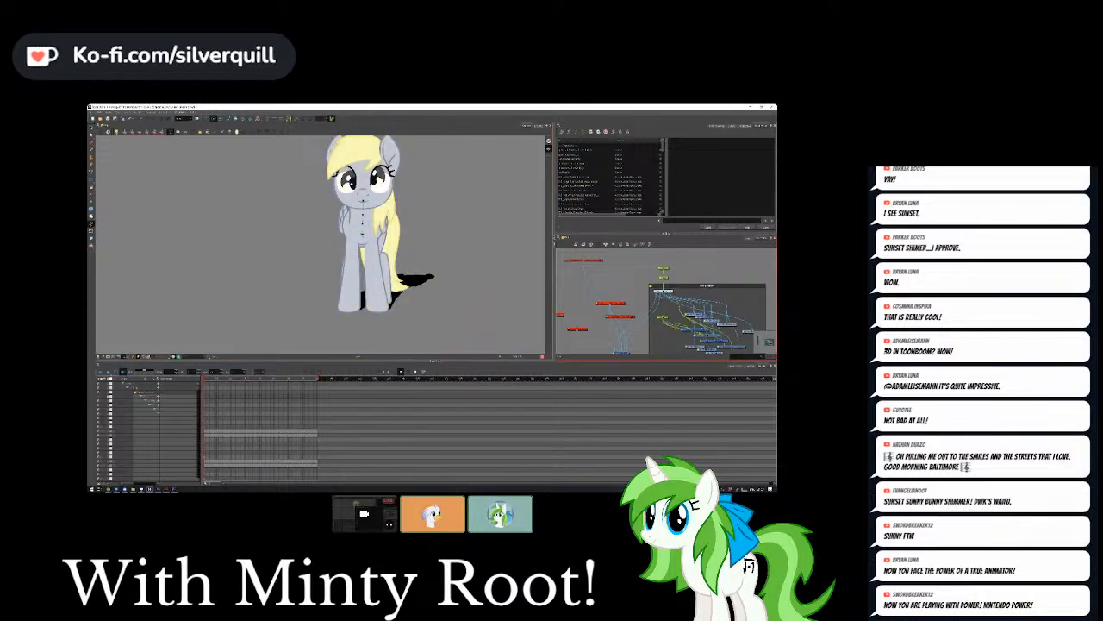
Remove the black cast shadow behind the pegasus's hooves through the shadow node group in the node network.
{"action": "scroll", "coordinate": [406, 294], "scroll_direction": "up", "scroll_amount": 2}
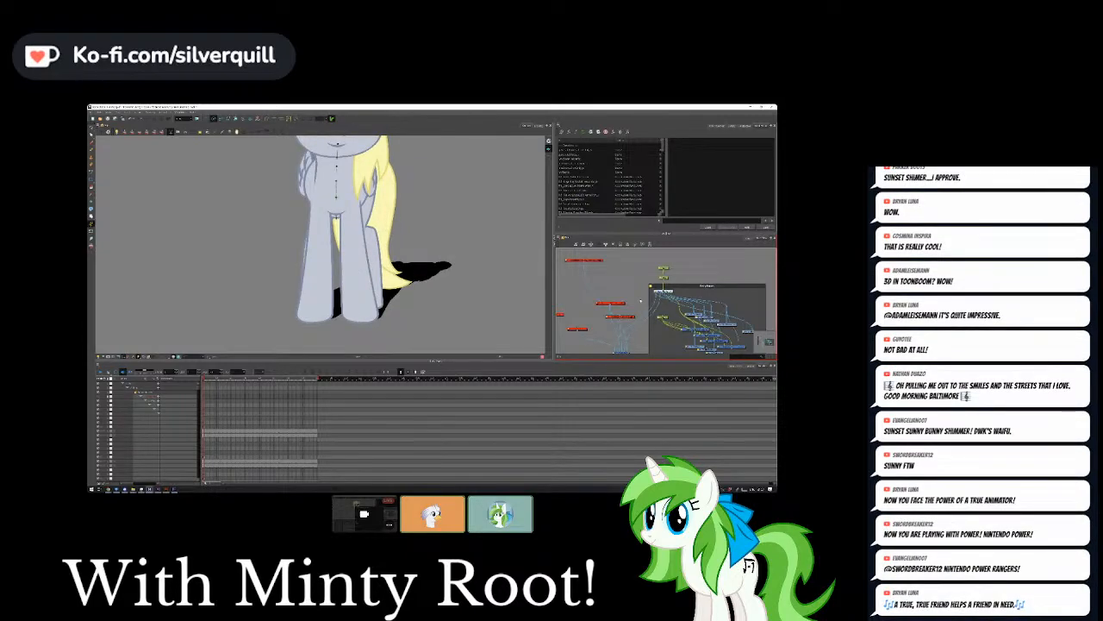
{"action": "left_click_drag", "start_coordinate": [677, 337], "coordinate": [660, 317]}
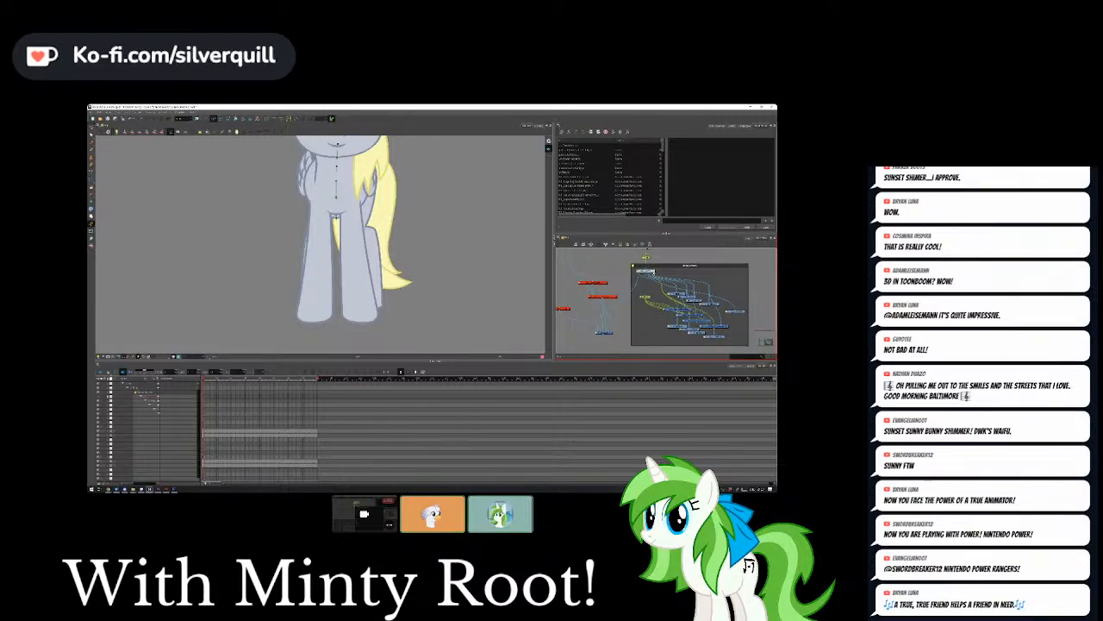
{"action": "left_click", "coordinate": [652, 273]}
{"action": "scroll", "coordinate": [635, 313], "scroll_direction": "down", "scroll_amount": 3}
{"action": "scroll", "coordinate": [636, 314], "scroll_direction": "up", "scroll_amount": 1}
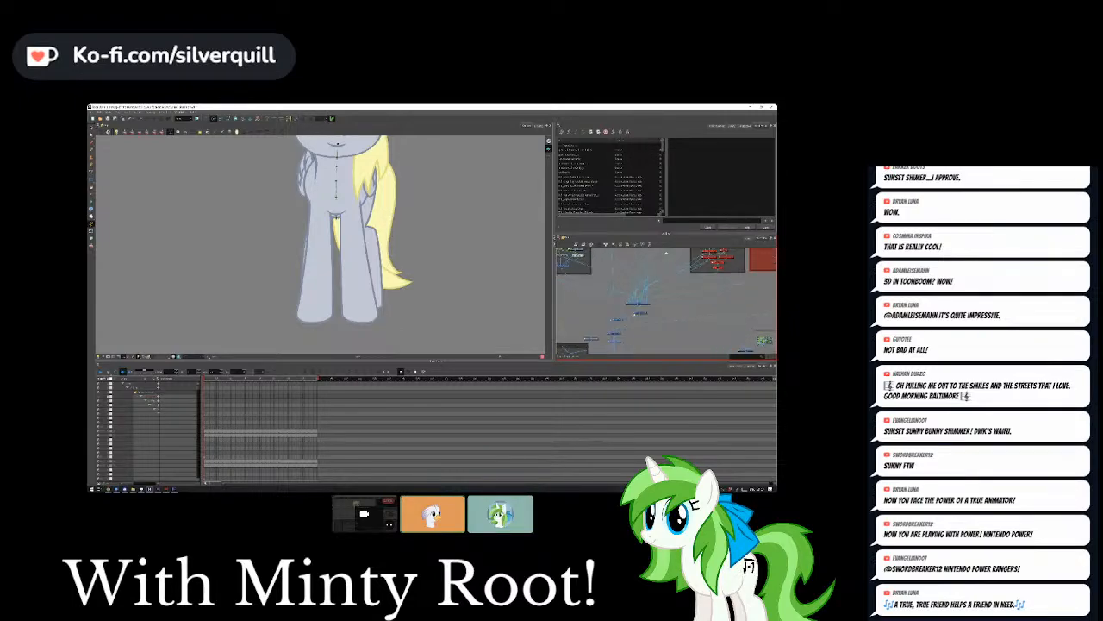
{"action": "scroll", "coordinate": [666, 251], "scroll_direction": "up", "scroll_amount": 2}
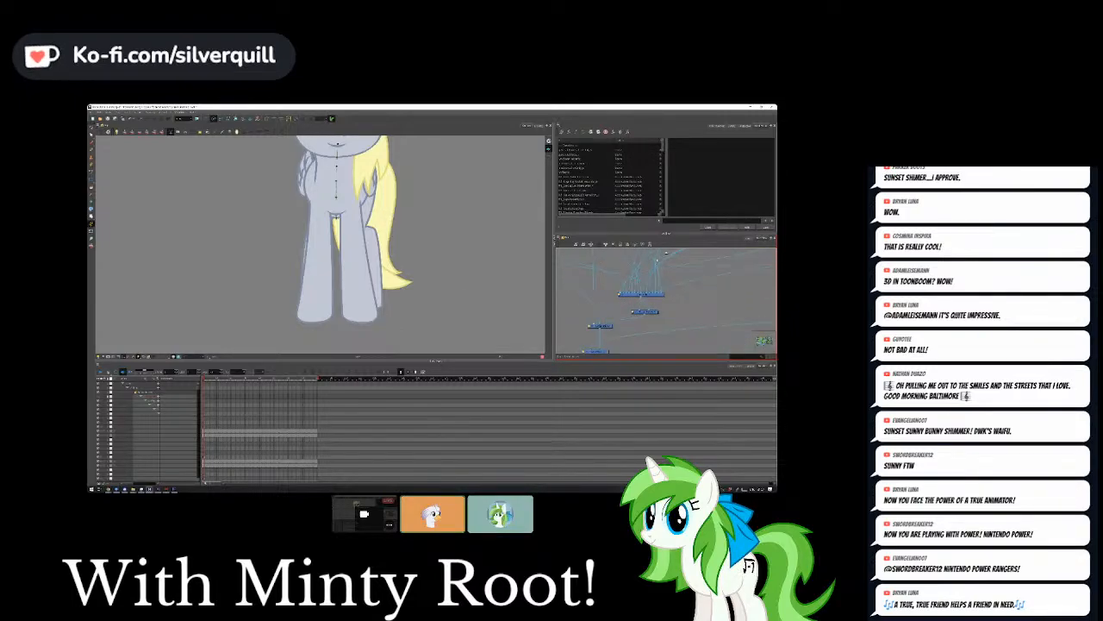
Connect the mirrored reflection beneath the pegasus's hooves in the node network.
{"action": "scroll", "coordinate": [666, 251], "scroll_direction": "down", "scroll_amount": 3}
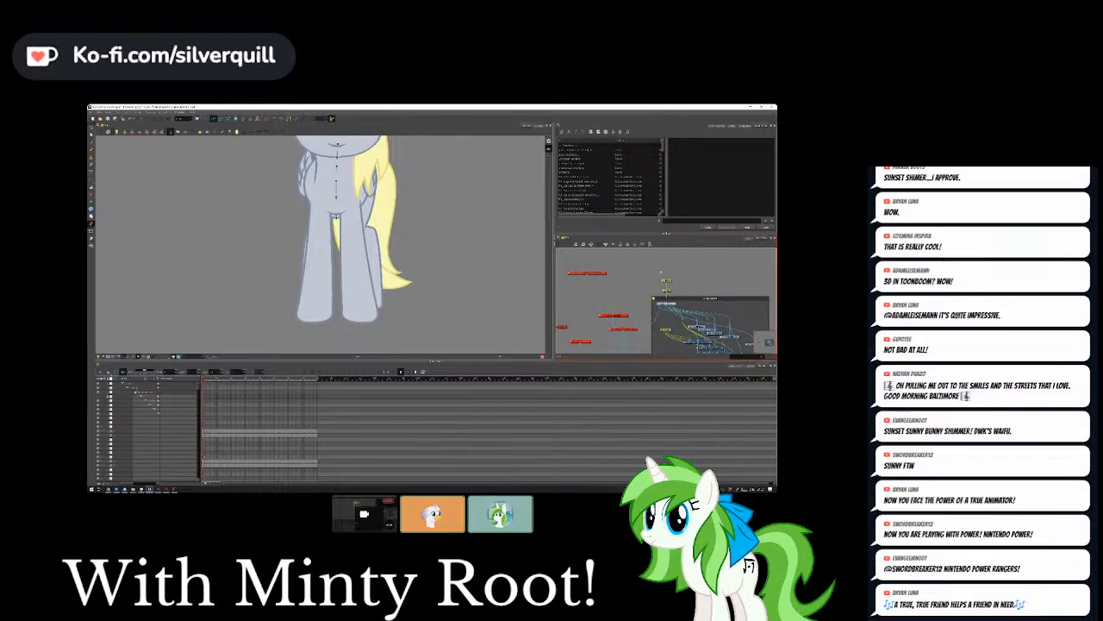
{"action": "scroll", "coordinate": [668, 302], "scroll_direction": "up", "scroll_amount": 1}
{"action": "left_click_drag", "start_coordinate": [690, 306], "coordinate": [603, 323]}
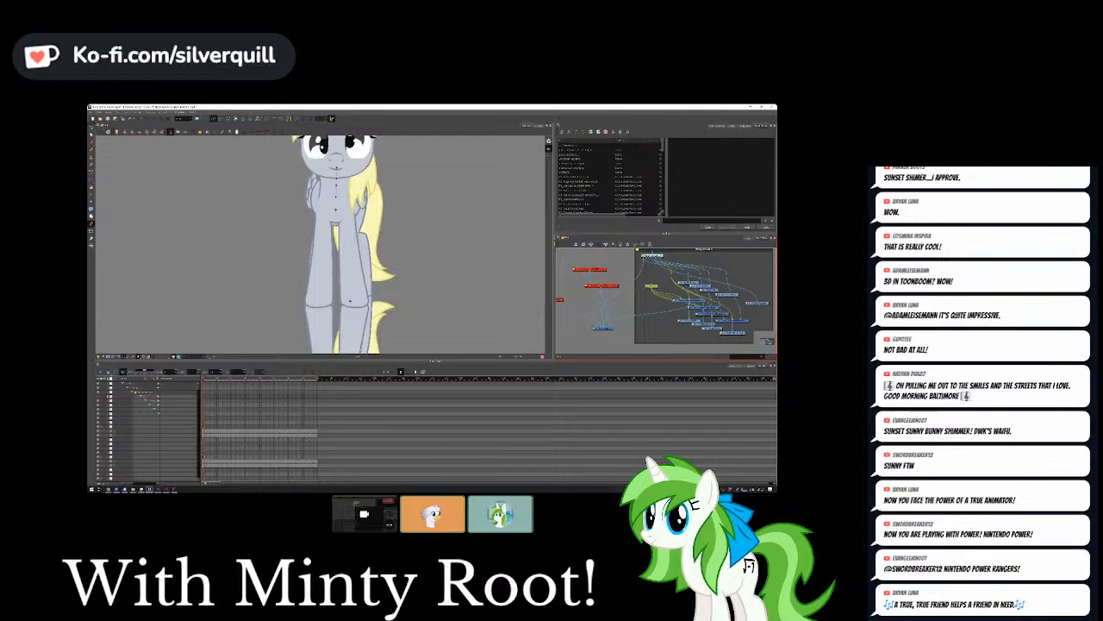
Examine the reflection up close where it meets the hooves, and delete its connection in the node network.
{"action": "scroll", "coordinate": [349, 301], "scroll_direction": "up", "scroll_amount": 5}
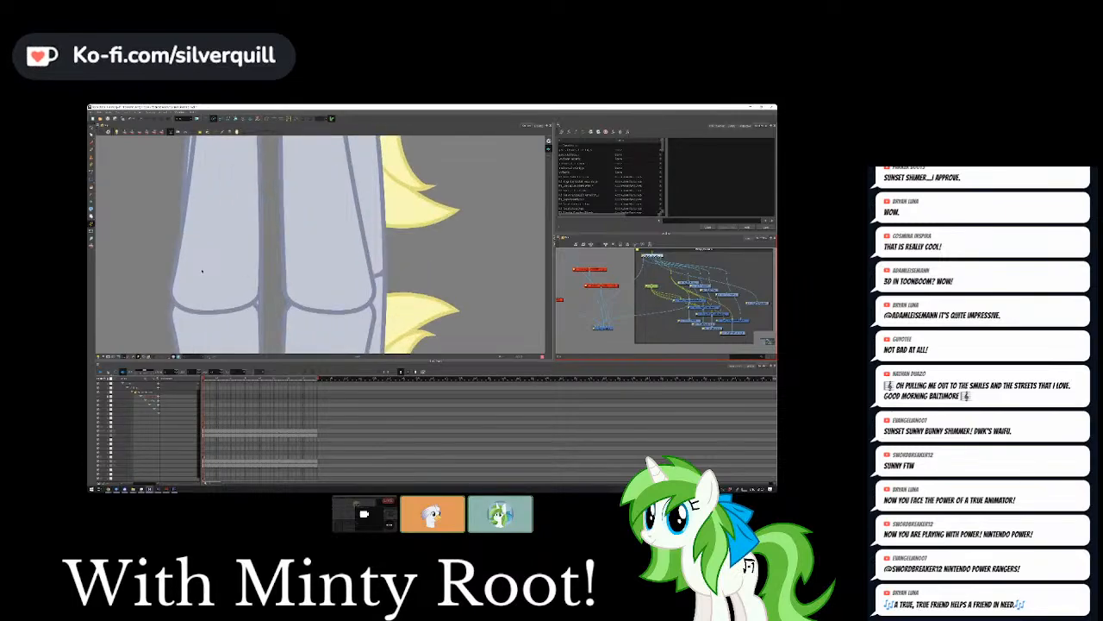
{"action": "scroll", "coordinate": [202, 271], "scroll_direction": "down", "scroll_amount": 5}
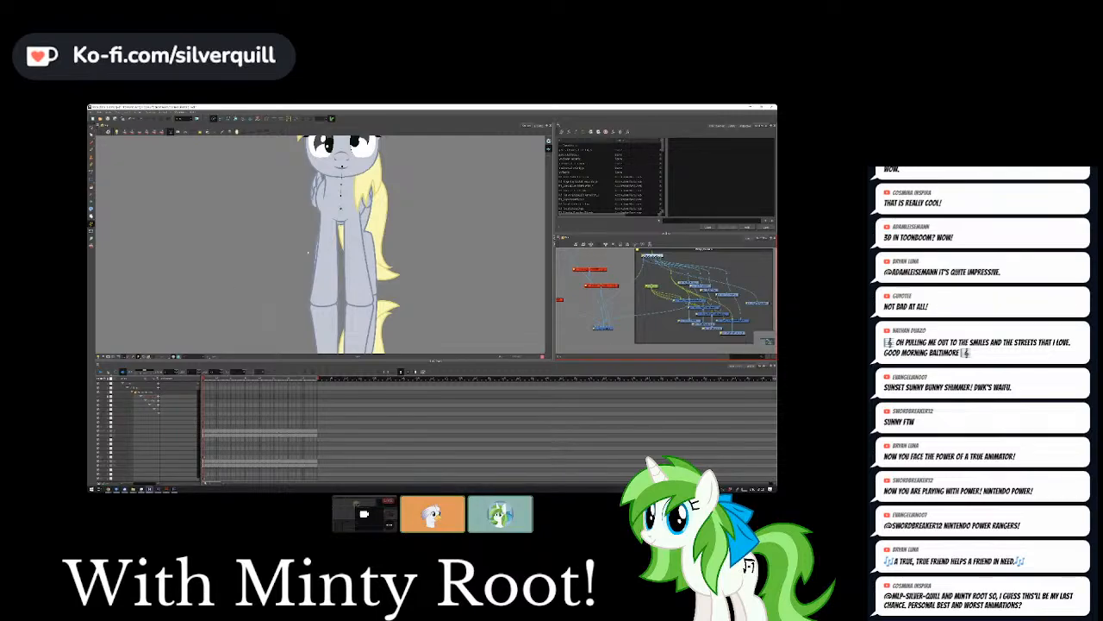
{"action": "scroll", "coordinate": [327, 248], "scroll_direction": "down", "scroll_amount": 2}
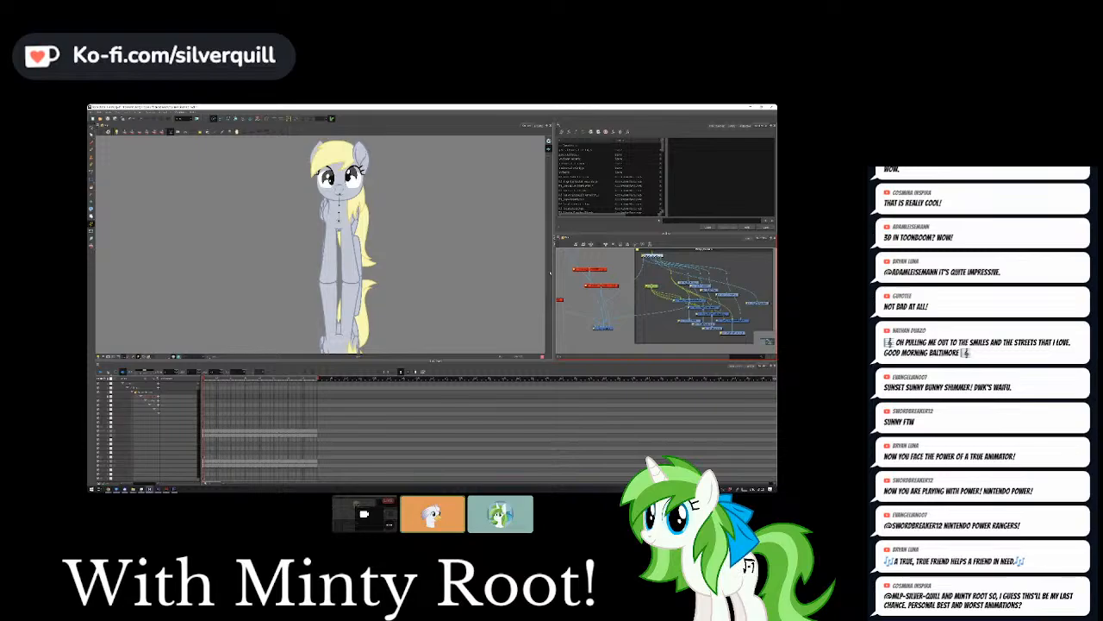
{"action": "left_click", "coordinate": [622, 319]}
{"action": "key", "text": "Delete"}
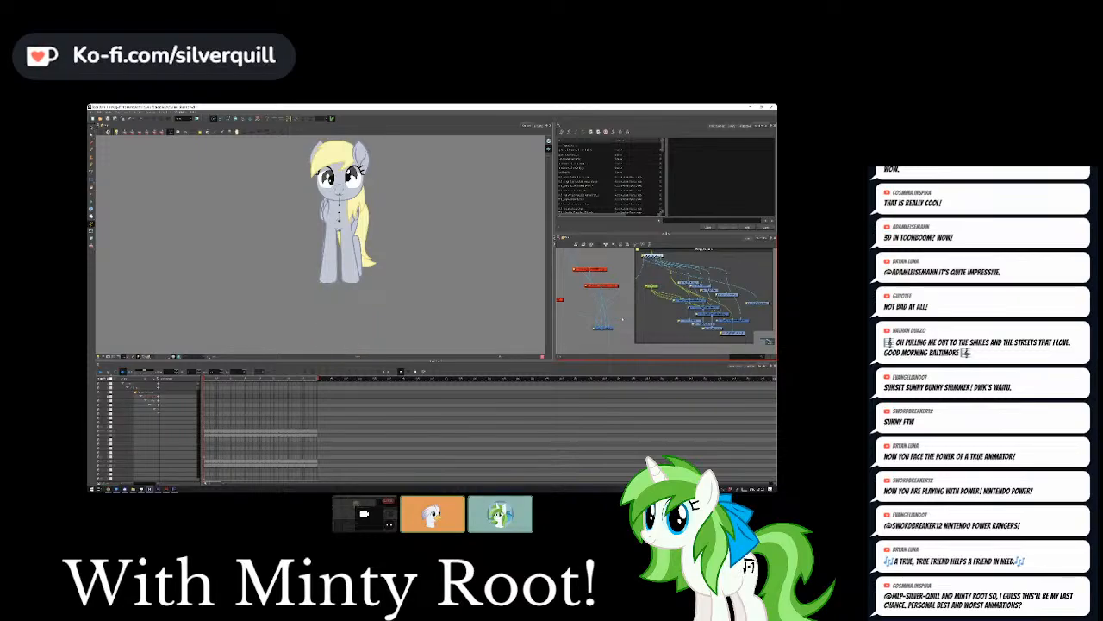
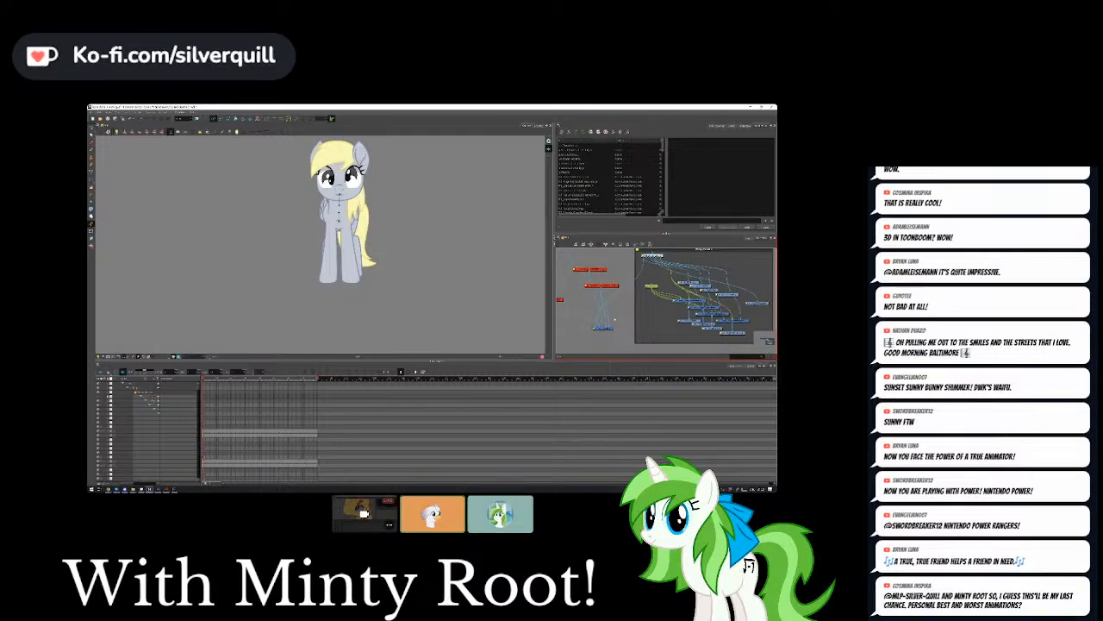
Select the forelock drawings on the pegasus's head and locate their nodes in the node network.
{"action": "scroll", "coordinate": [354, 161], "scroll_direction": "up", "scroll_amount": 4}
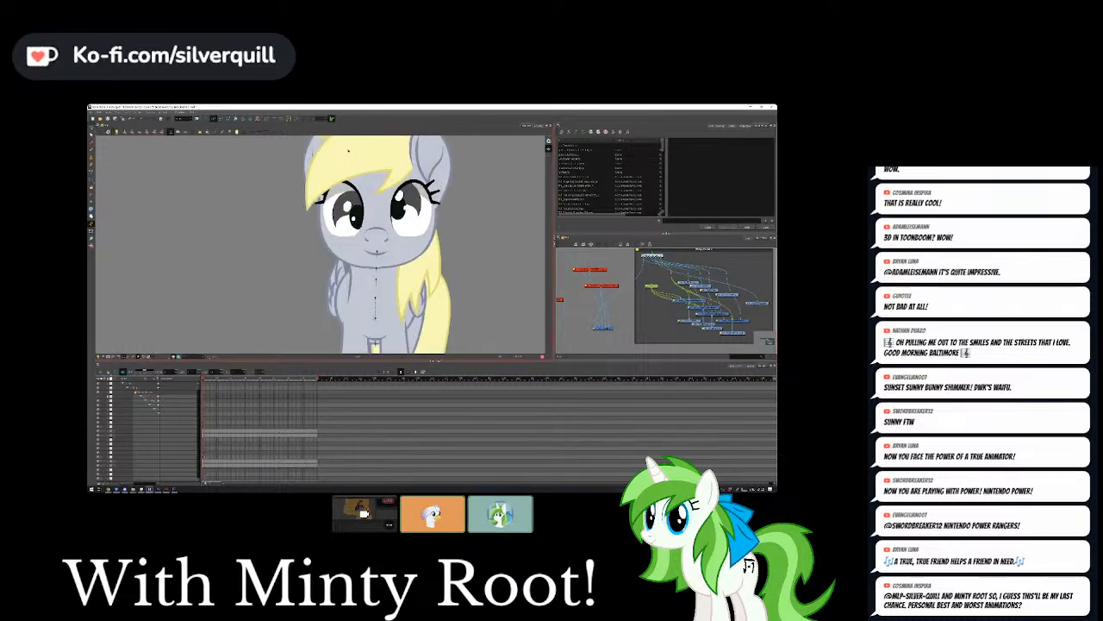
{"action": "left_click", "coordinate": [348, 151]}
{"action": "scroll", "coordinate": [393, 288], "scroll_direction": "down", "scroll_amount": 3}
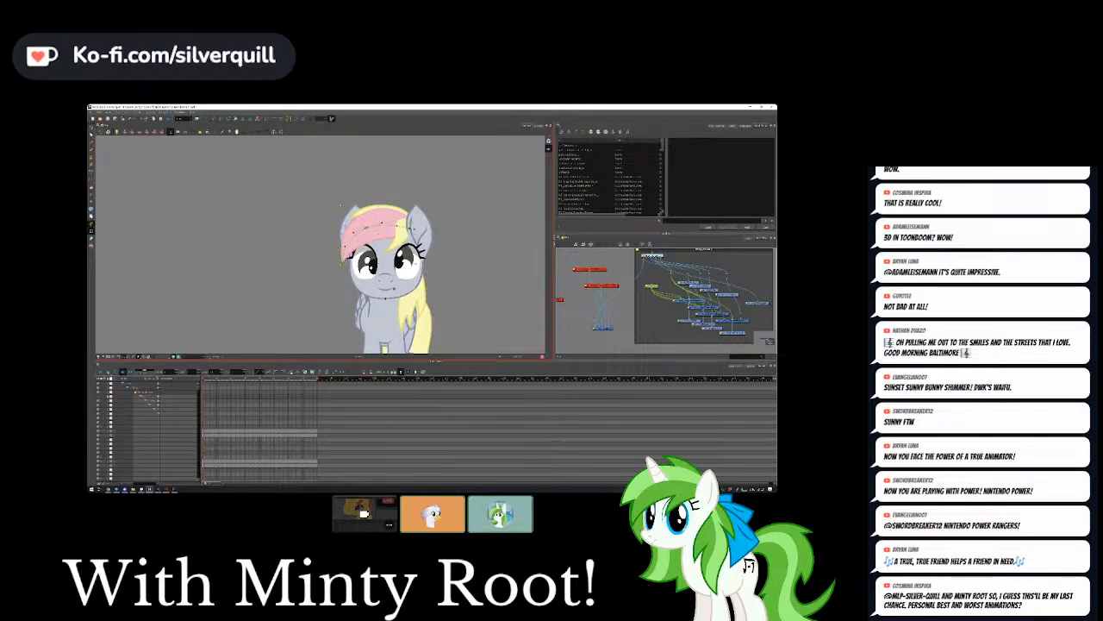
{"action": "key", "text": "o"}
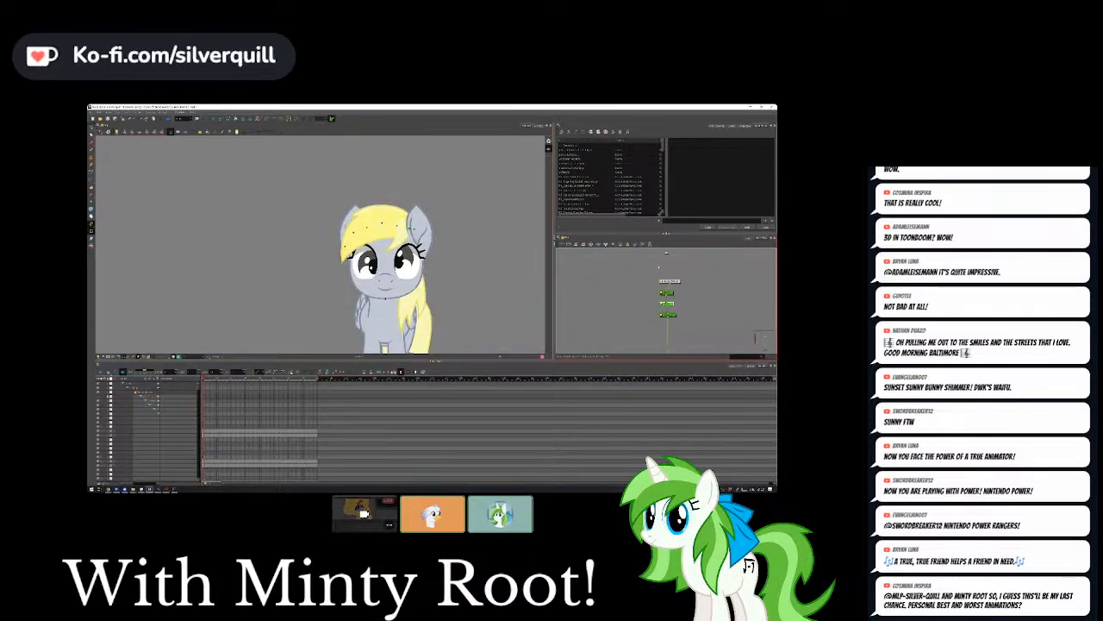
{"action": "scroll", "coordinate": [370, 256], "scroll_direction": "up", "scroll_amount": 3}
{"action": "left_click", "coordinate": [355, 217]}
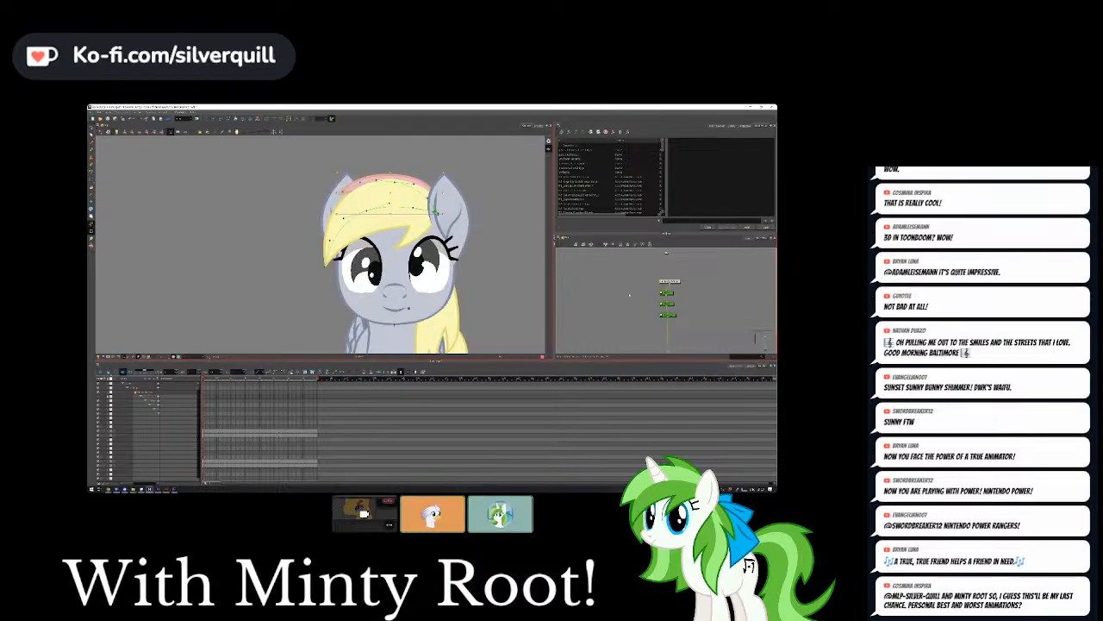
{"action": "left_click", "coordinate": [355, 217]}
Examine the forelock's fill and outline in the isolated drawing view, and return to the full camera view.
{"action": "key", "text": "ctrl+shift+d"}
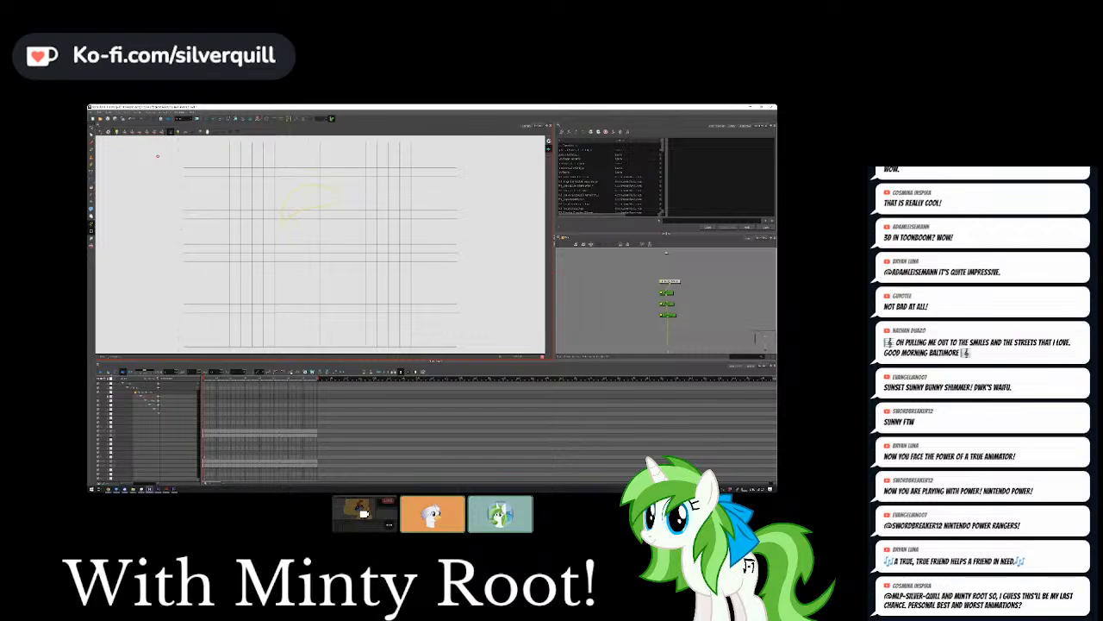
{"action": "scroll", "coordinate": [157, 156], "scroll_direction": "up", "scroll_amount": 2}
{"action": "scroll", "coordinate": [379, 250], "scroll_direction": "up", "scroll_amount": 5}
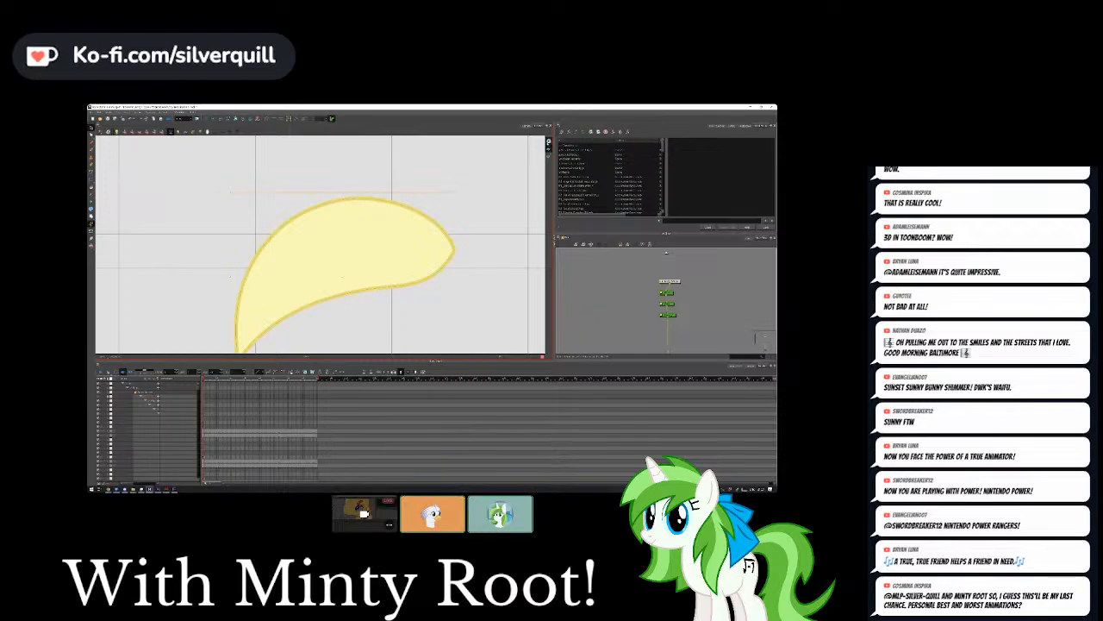
{"action": "left_click", "coordinate": [607, 287]}
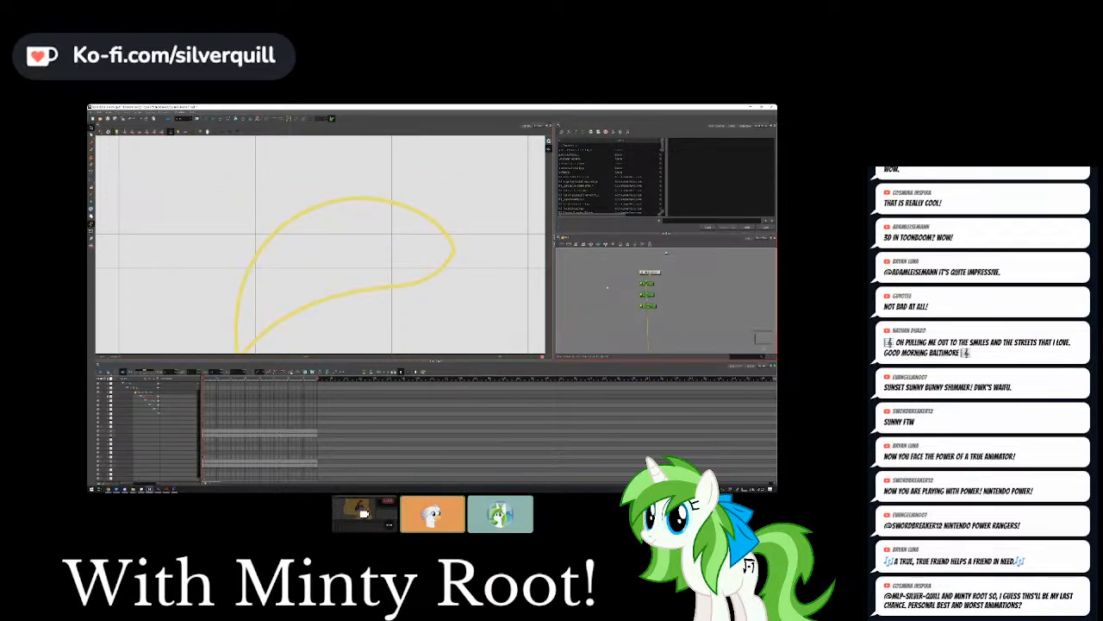
{"action": "scroll", "coordinate": [607, 287], "scroll_direction": "down", "scroll_amount": 3}
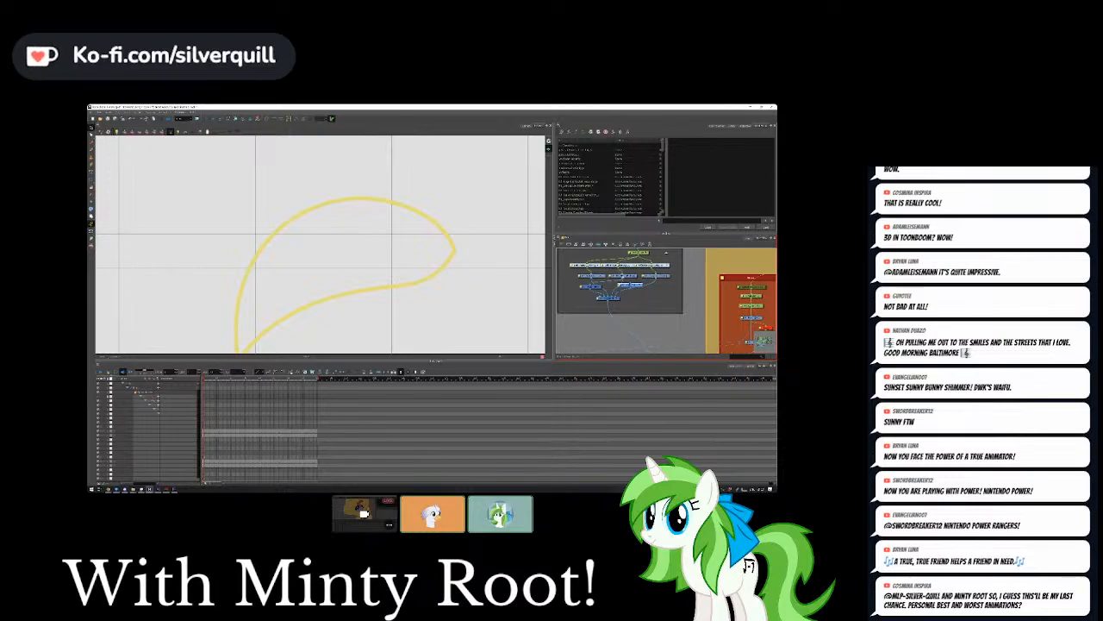
{"action": "left_click", "coordinate": [607, 287]}
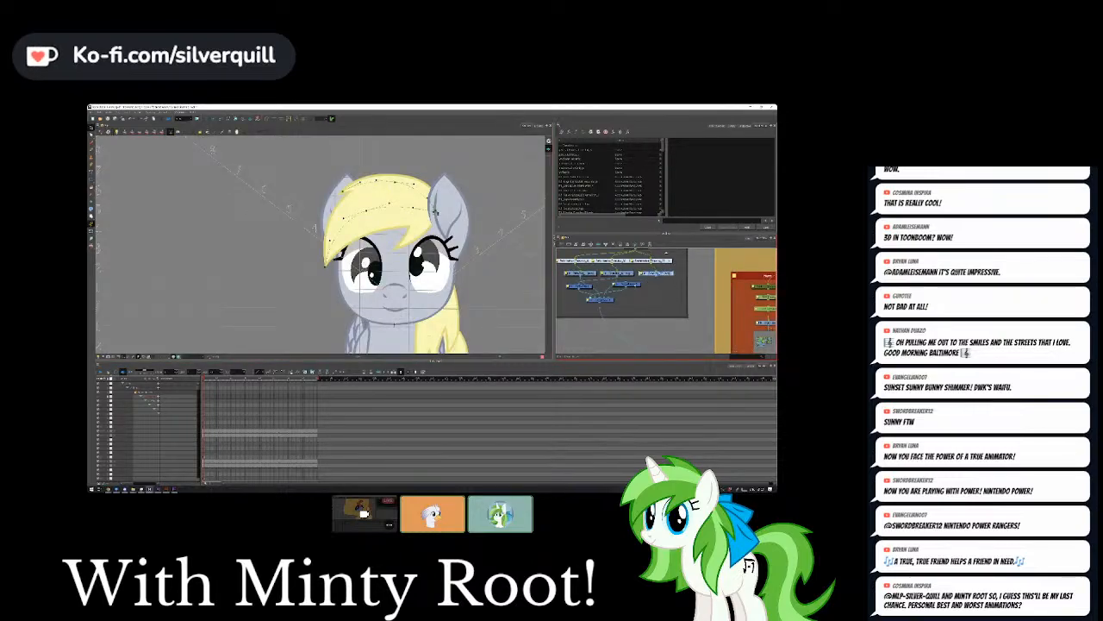
Try bending the upper forelock strand up and away from the head with its deformer, and undo each bend.
{"action": "left_click", "coordinate": [619, 285]}
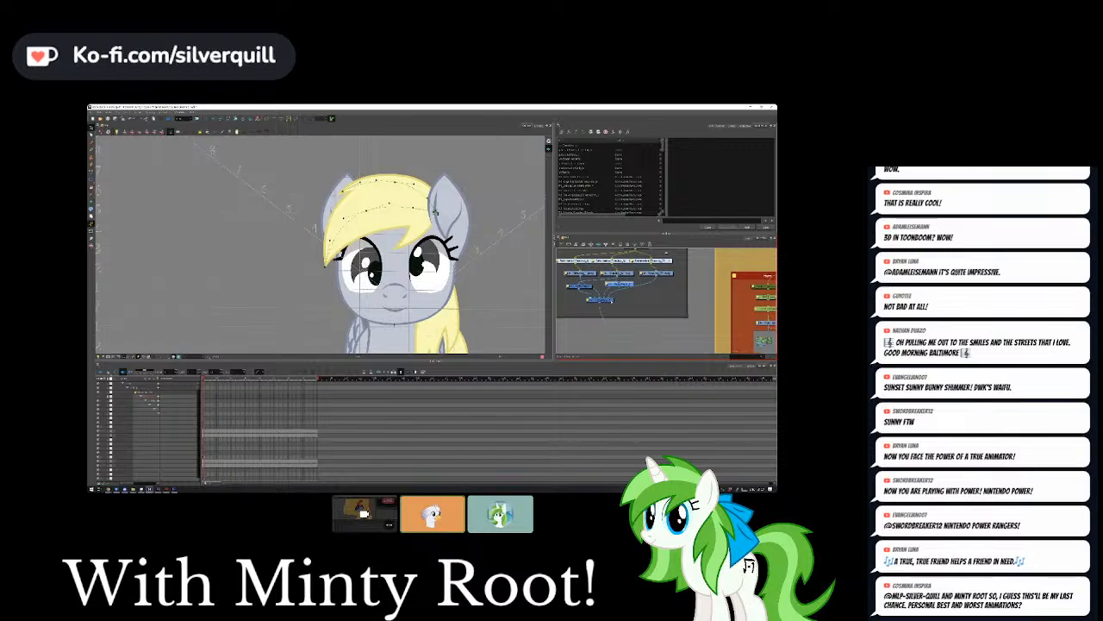
{"action": "left_click", "coordinate": [645, 315]}
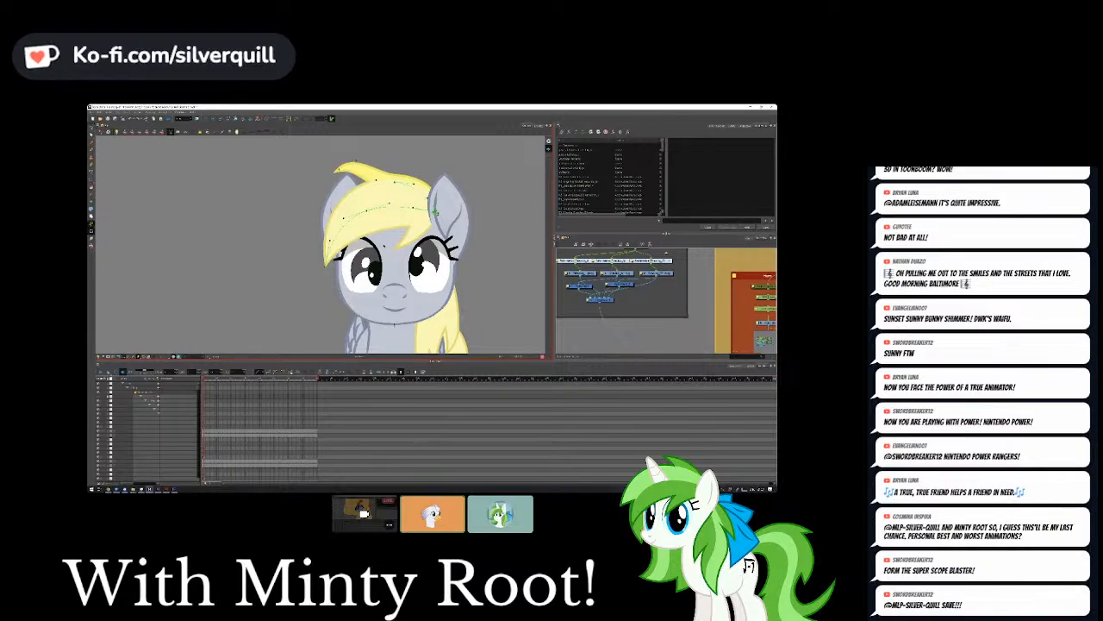
{"action": "key", "text": "ctrl+z"}
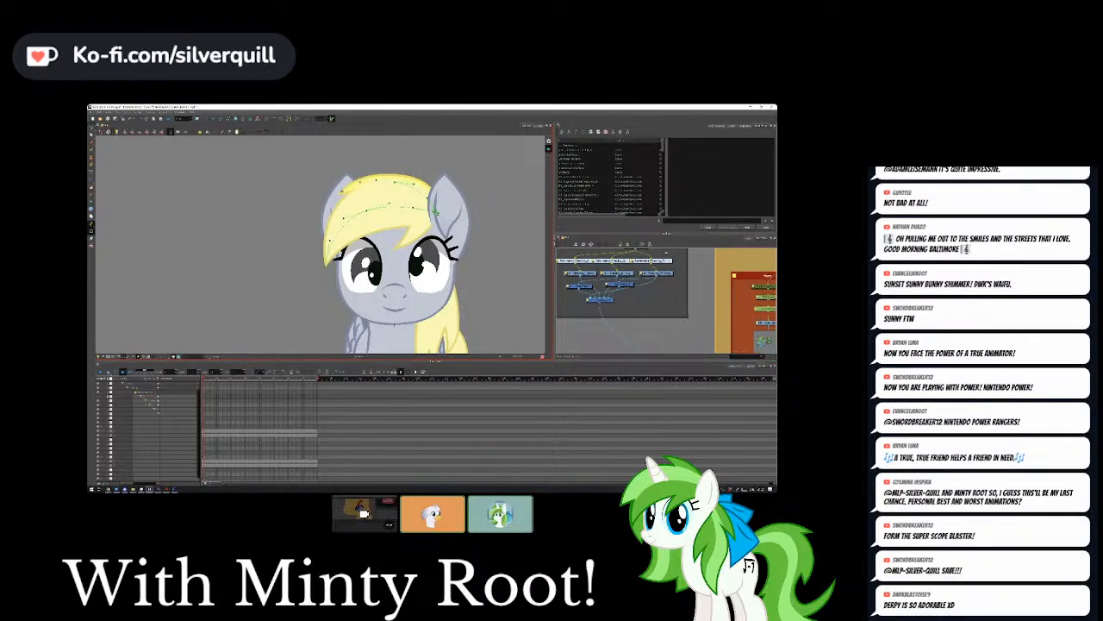
{"action": "left_click_drag", "start_coordinate": [349, 186], "coordinate": [291, 137]}
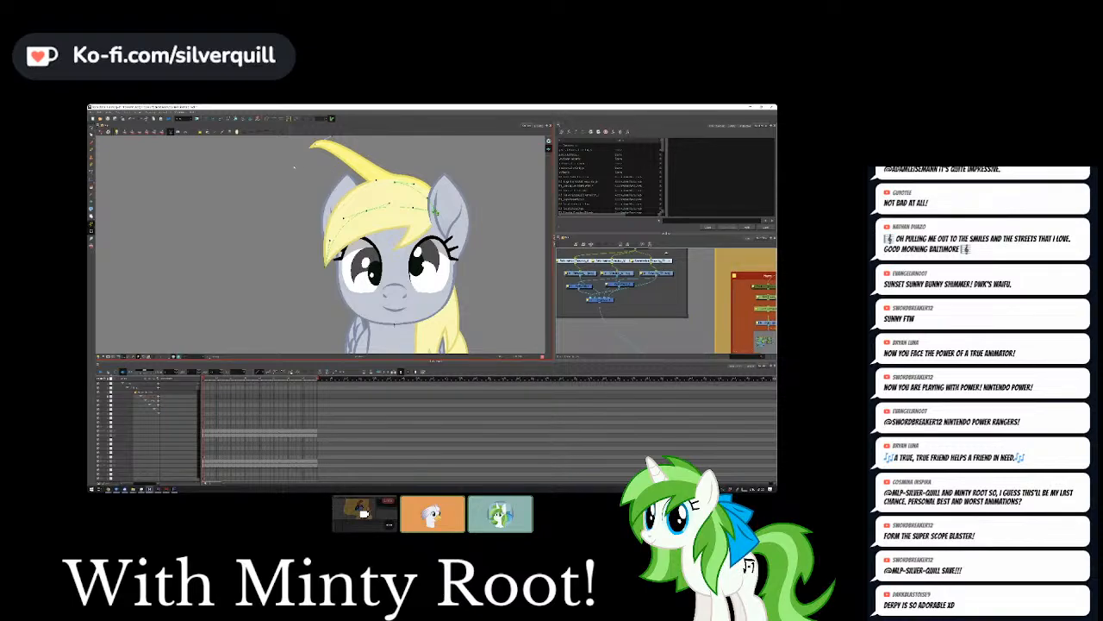
{"action": "key", "text": "ctrl+z"}
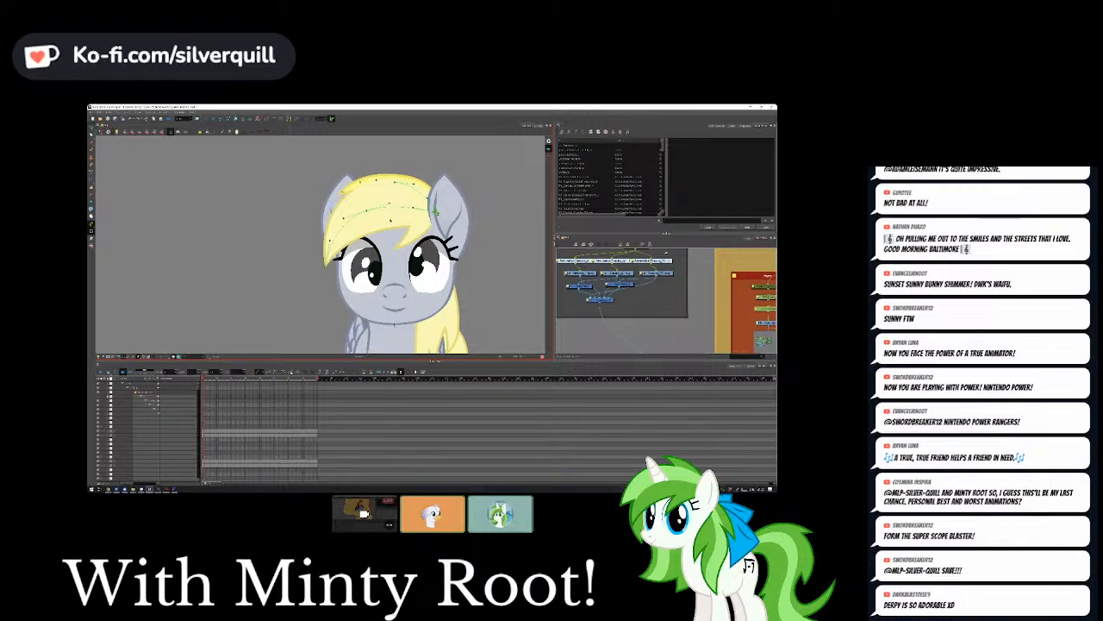
Locate the face's nodes in the node network and nudge the node directly beneath the red head group.
{"action": "key", "text": "period"}
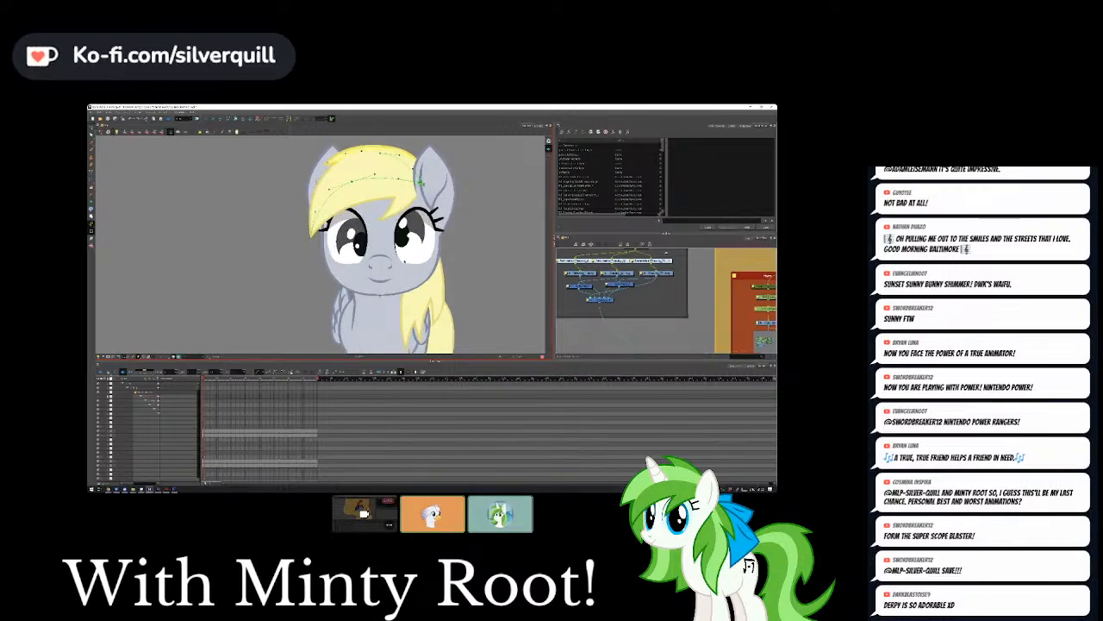
{"action": "key", "text": "period"}
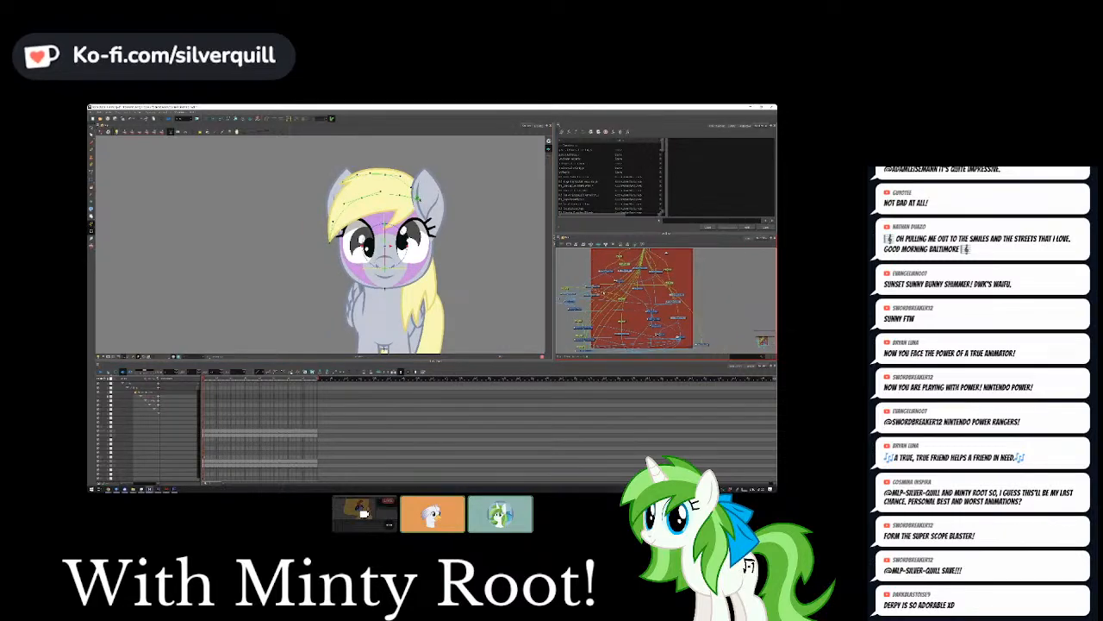
{"action": "mouse_move", "coordinate": [657, 333]}
{"action": "left_mouse_down"}
{"action": "mouse_move", "coordinate": [662, 300]}
{"action": "mouse_move", "coordinate": [665, 351]}
{"action": "left_mouse_up"}
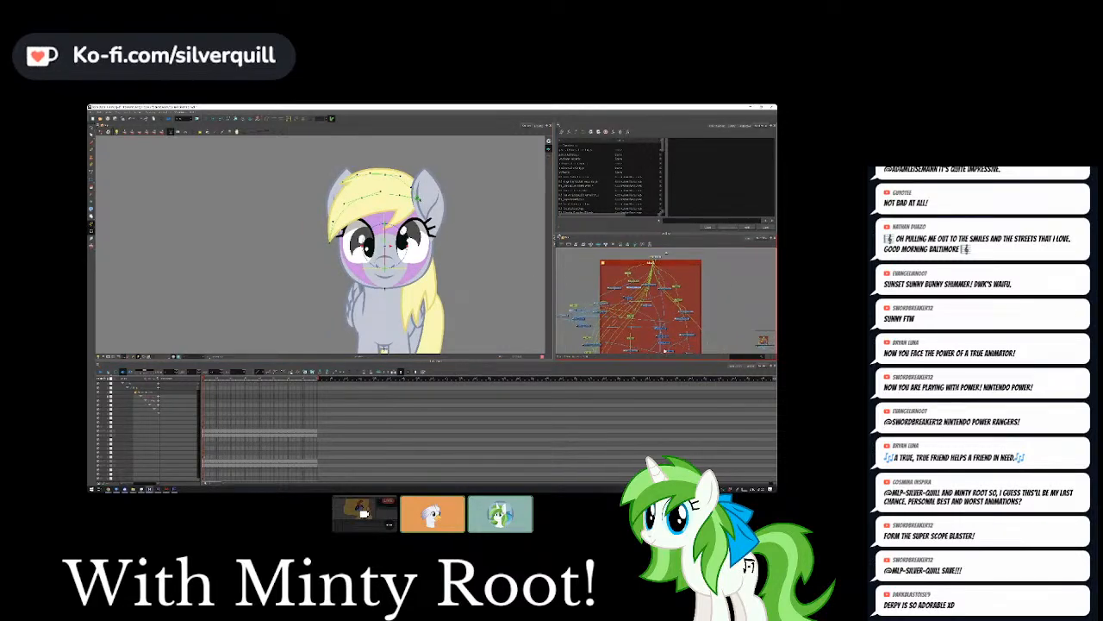
{"action": "scroll", "coordinate": [666, 253], "scroll_direction": "up", "scroll_amount": 4}
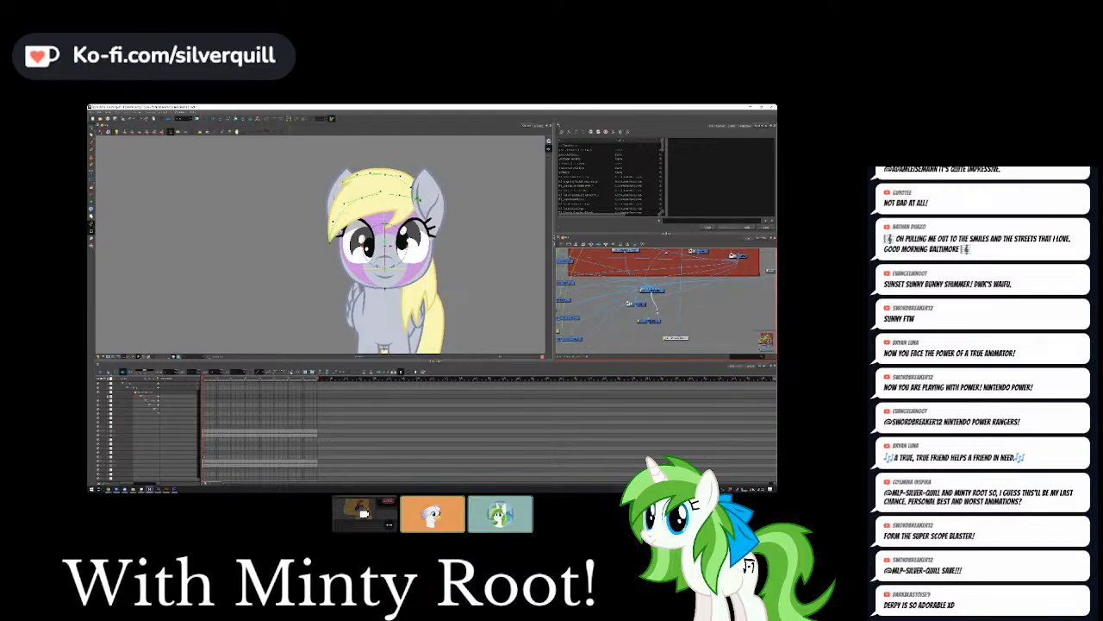
{"action": "left_click", "coordinate": [654, 300]}
{"action": "key", "text": "ctrl+z"}
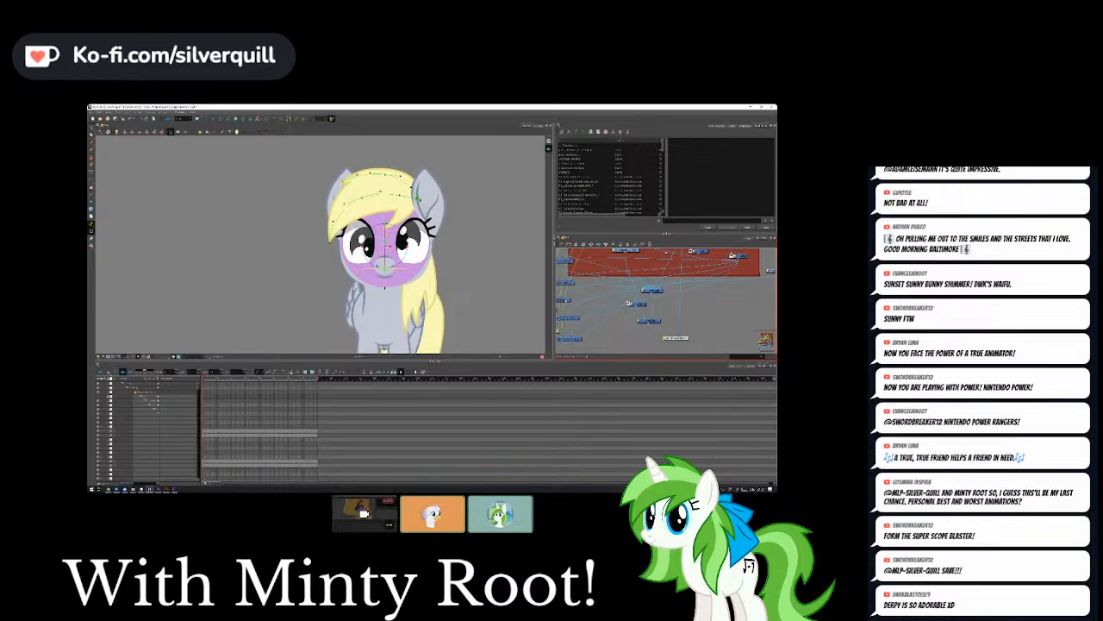
{"action": "left_click", "coordinate": [521, 125]}
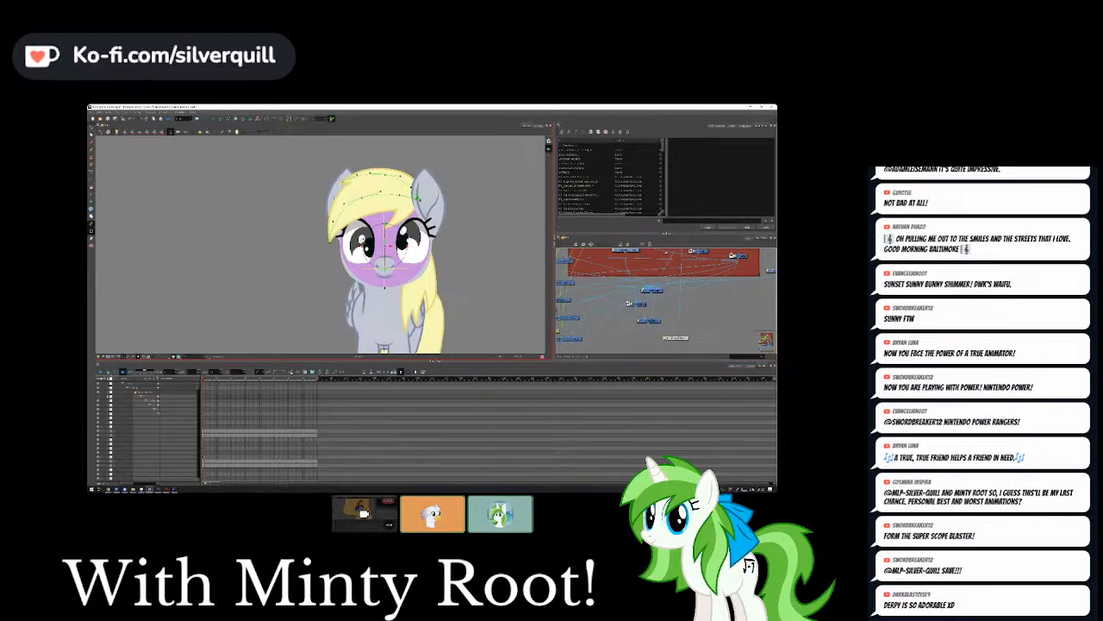
{"action": "mouse_move", "coordinate": [656, 291]}
{"action": "left_mouse_down"}
{"action": "mouse_move", "coordinate": [636, 283]}
{"action": "mouse_move", "coordinate": [650, 283]}
{"action": "left_mouse_up"}
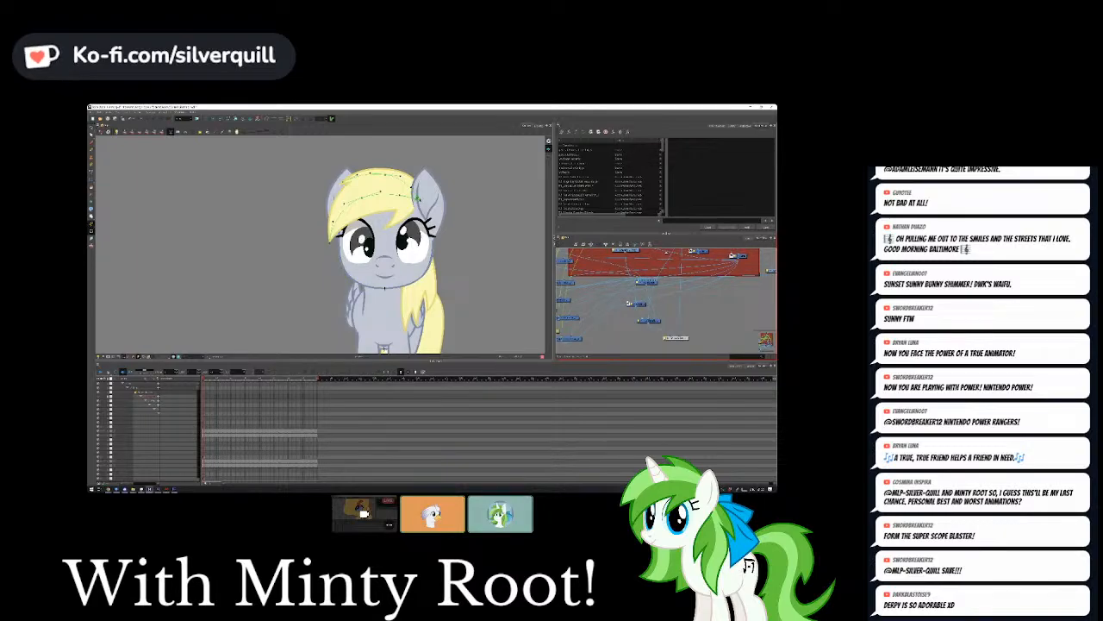
Disable the stack of nodes beside the red head group to test their effect on the face.
{"action": "scroll", "coordinate": [720, 284], "scroll_direction": "down", "scroll_amount": 2}
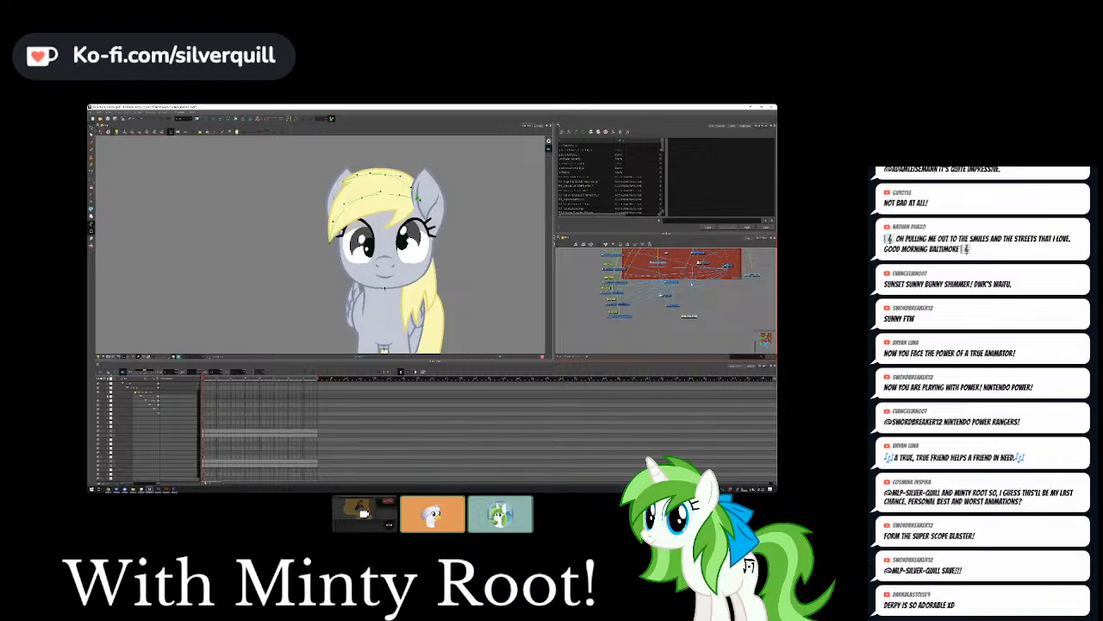
{"action": "left_click_drag", "start_coordinate": [691, 285], "coordinate": [675, 306]}
{"action": "scroll", "coordinate": [431, 255], "scroll_direction": "up", "scroll_amount": 4}
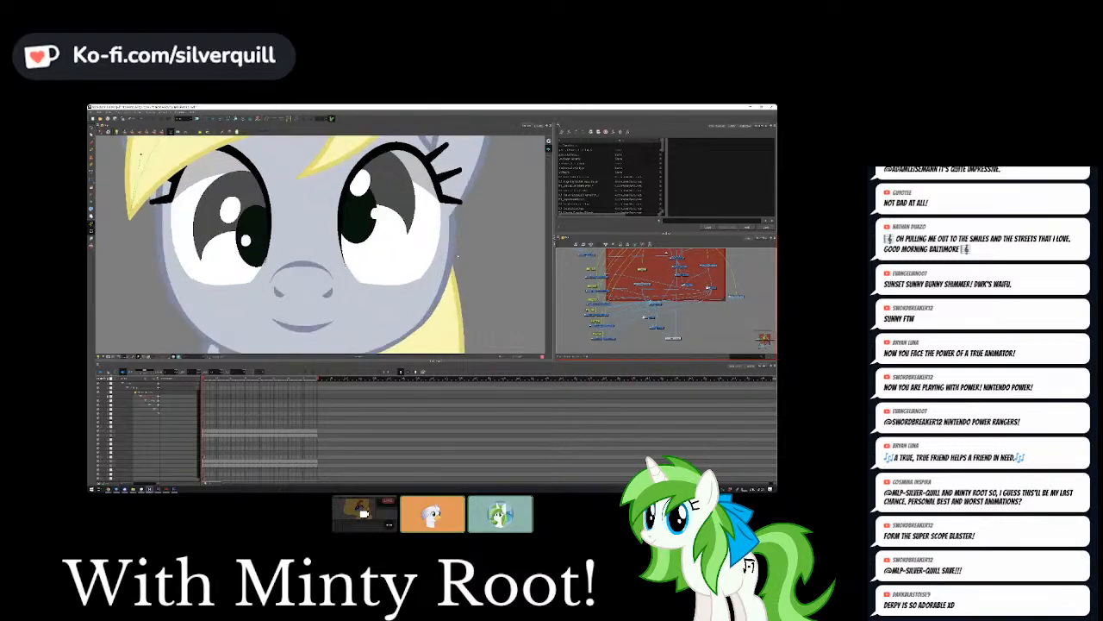
{"action": "scroll", "coordinate": [457, 256], "scroll_direction": "down", "scroll_amount": 4}
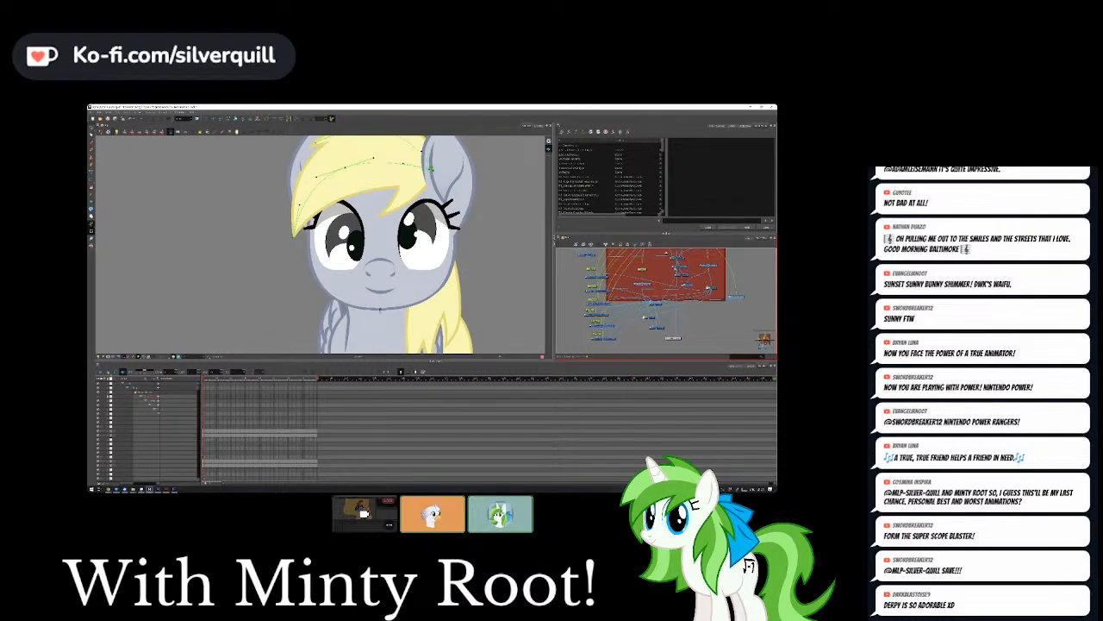
{"action": "left_click", "coordinate": [601, 305]}
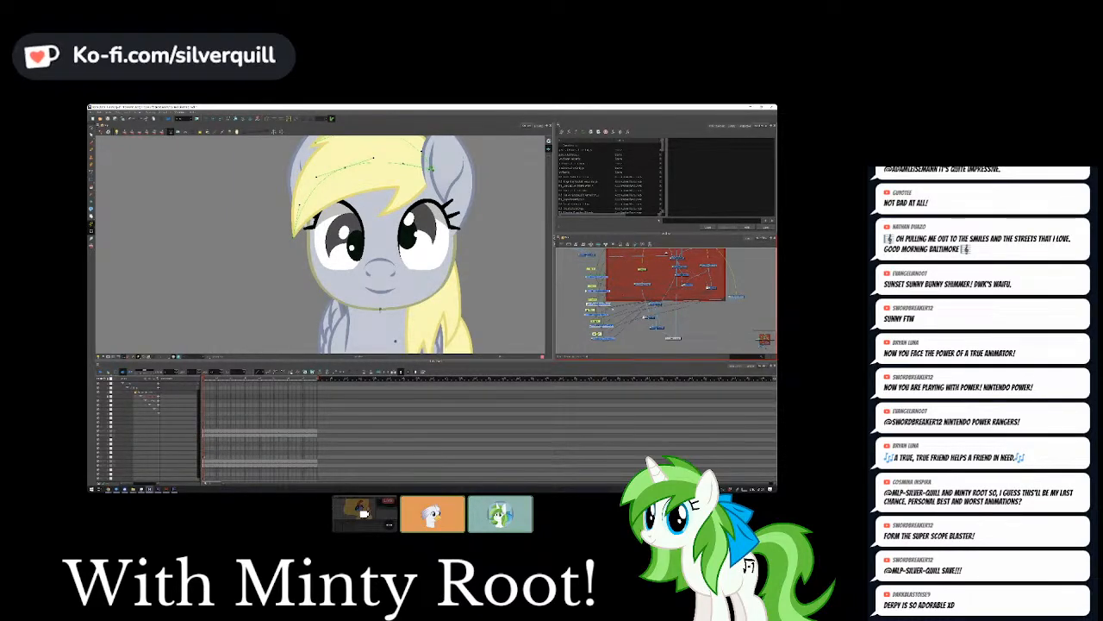
{"action": "scroll", "coordinate": [607, 301], "scroll_direction": "up", "scroll_amount": 2}
{"action": "left_click_drag", "start_coordinate": [607, 302], "coordinate": [609, 315]}
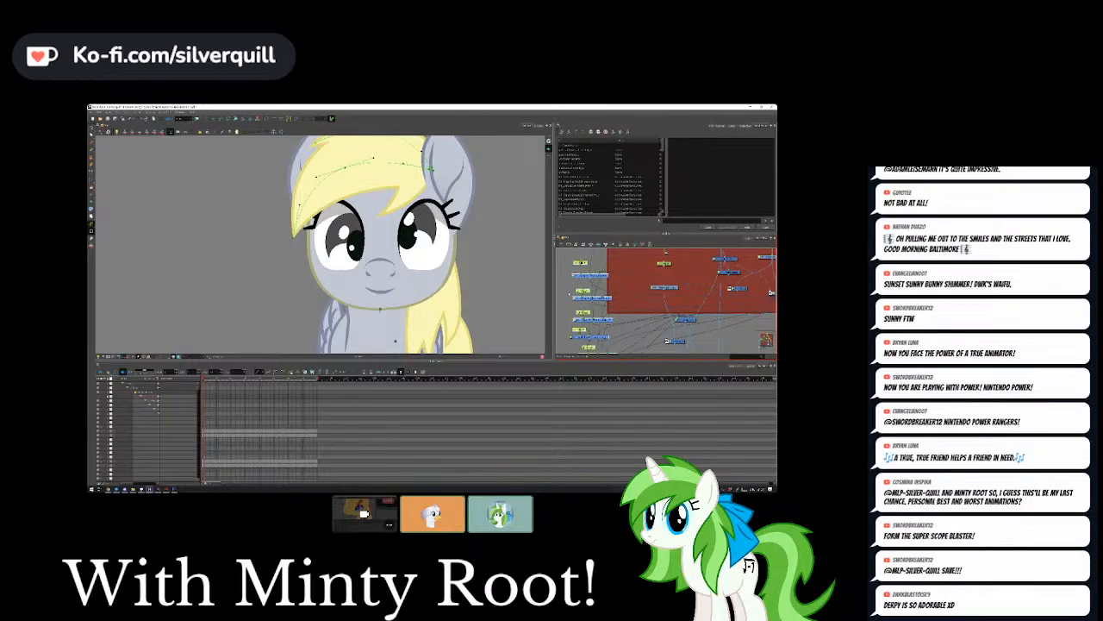
{"action": "scroll", "coordinate": [665, 297], "scroll_direction": "down", "scroll_amount": 2}
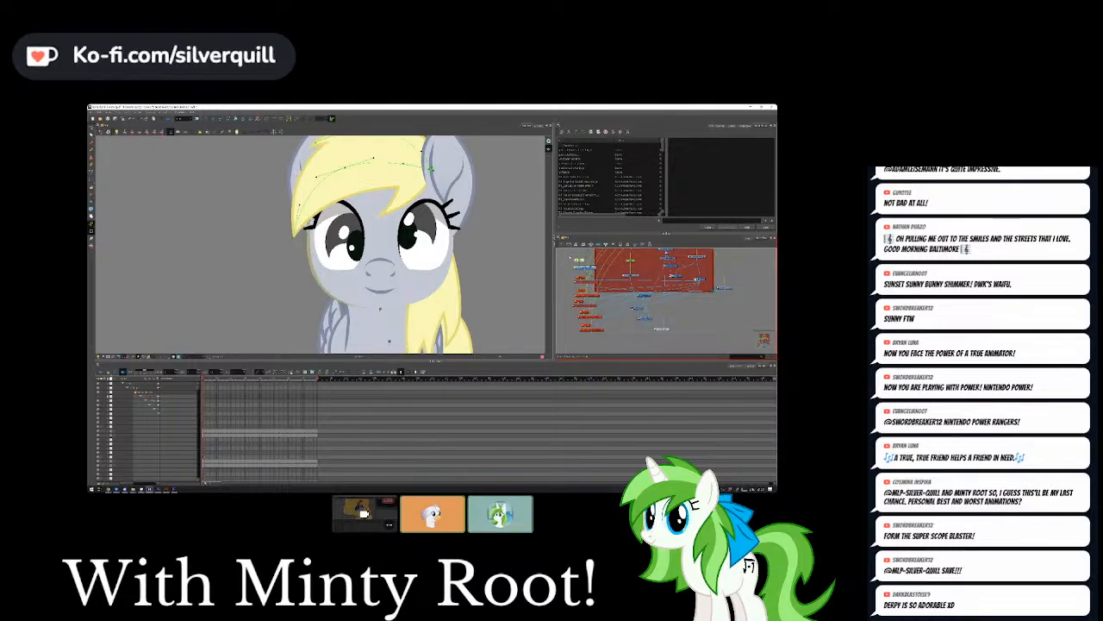
Inspect the face outline up close and re-enable all the stacked nodes beside the red head group.
{"action": "scroll", "coordinate": [301, 220], "scroll_direction": "up", "scroll_amount": 4}
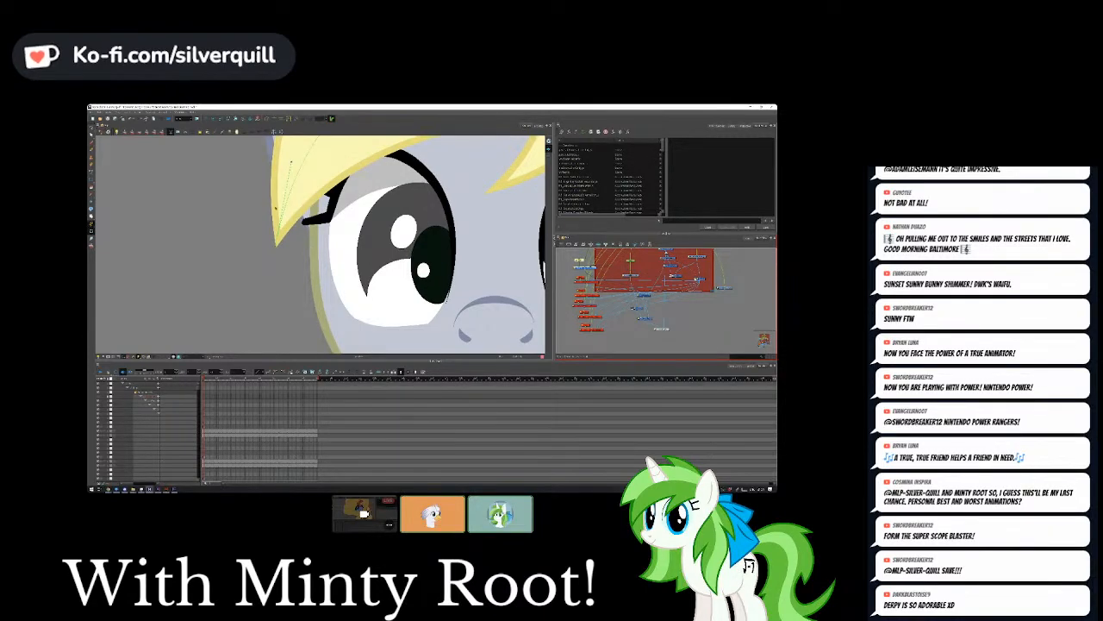
{"action": "scroll", "coordinate": [275, 205], "scroll_direction": "down", "scroll_amount": 2}
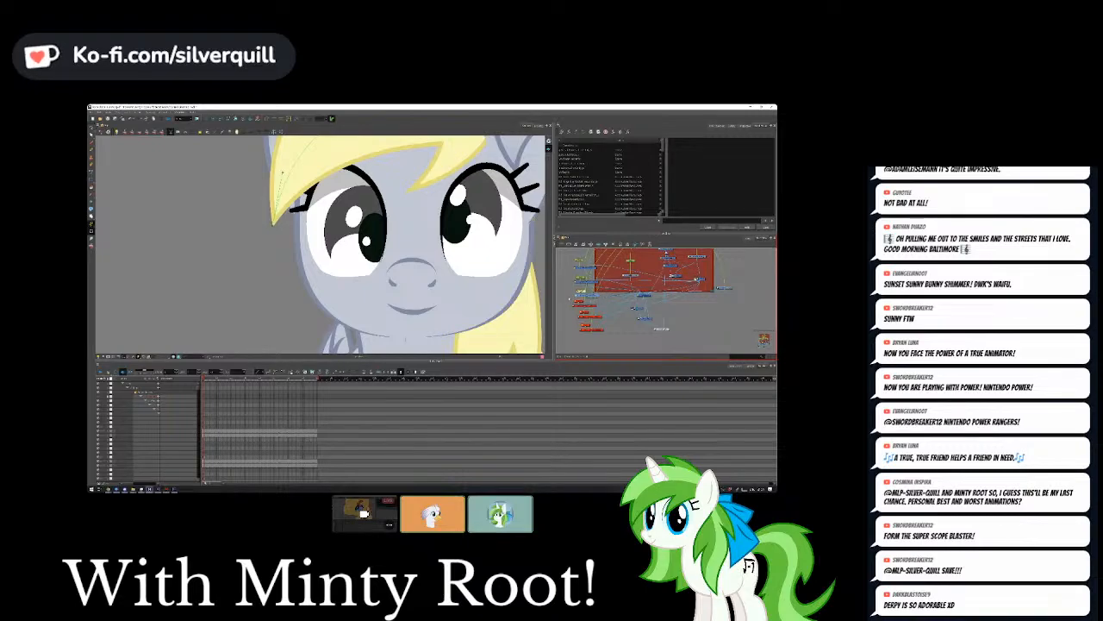
{"action": "left_click_drag", "start_coordinate": [569, 299], "coordinate": [607, 333]}
{"action": "key", "text": "a"}
{"action": "key", "text": "a"}
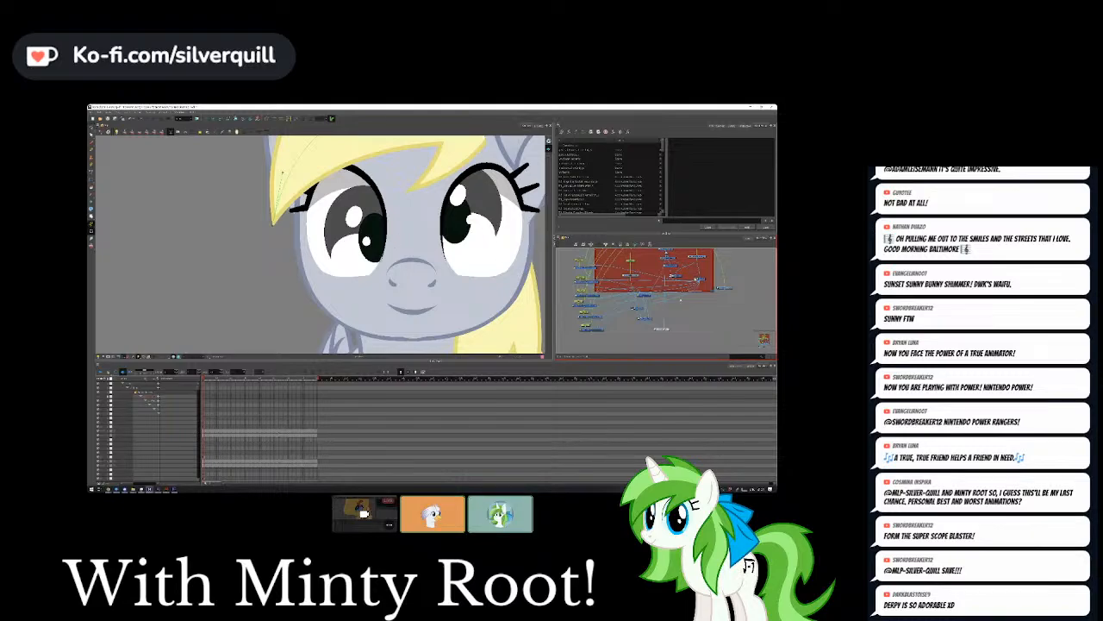
Open a drawing node from inside the red head group in the isolated drawing view and examine its full extent.
{"action": "scroll", "coordinate": [664, 293], "scroll_direction": "up", "scroll_amount": 2}
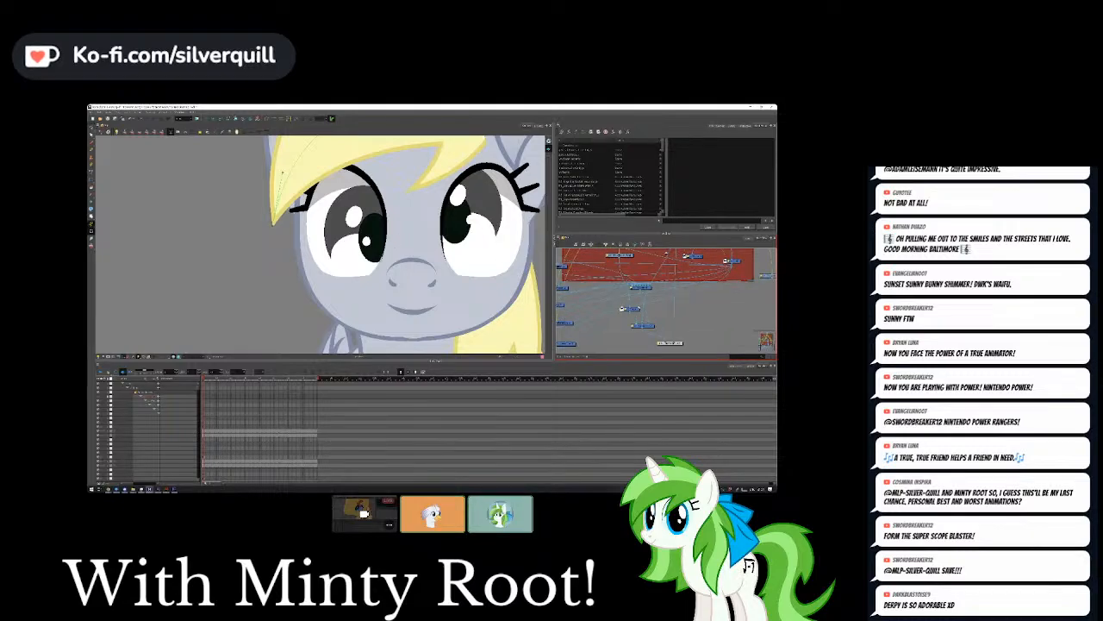
{"action": "scroll", "coordinate": [655, 293], "scroll_direction": "down", "scroll_amount": 1}
{"action": "scroll", "coordinate": [655, 293], "scroll_direction": "down", "scroll_amount": 2}
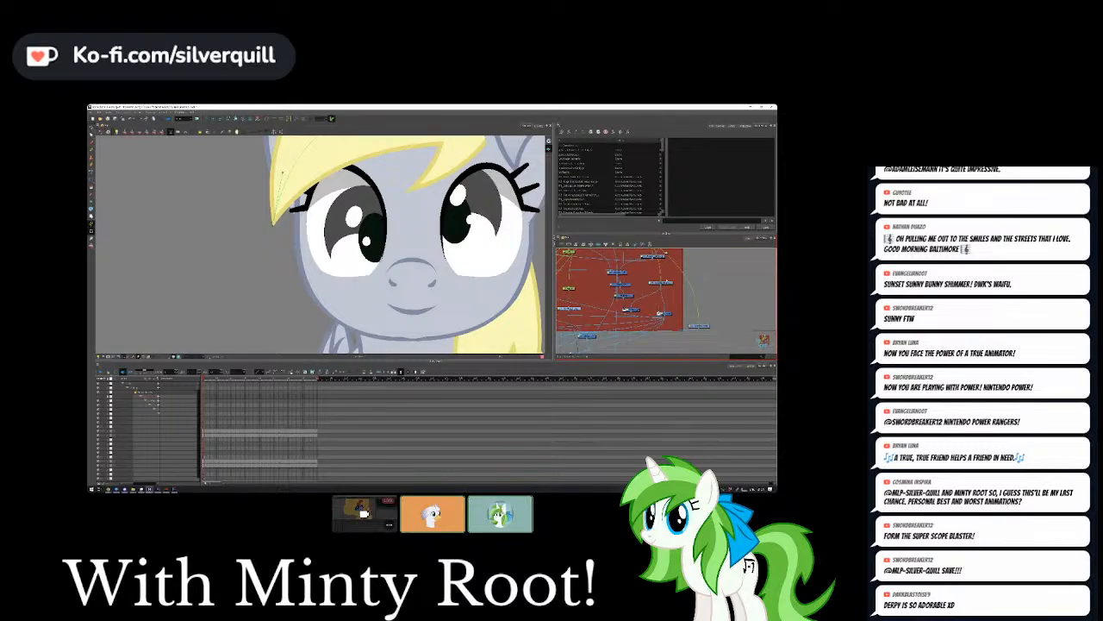
{"action": "left_click", "coordinate": [664, 283]}
{"action": "left_click", "coordinate": [538, 126]}
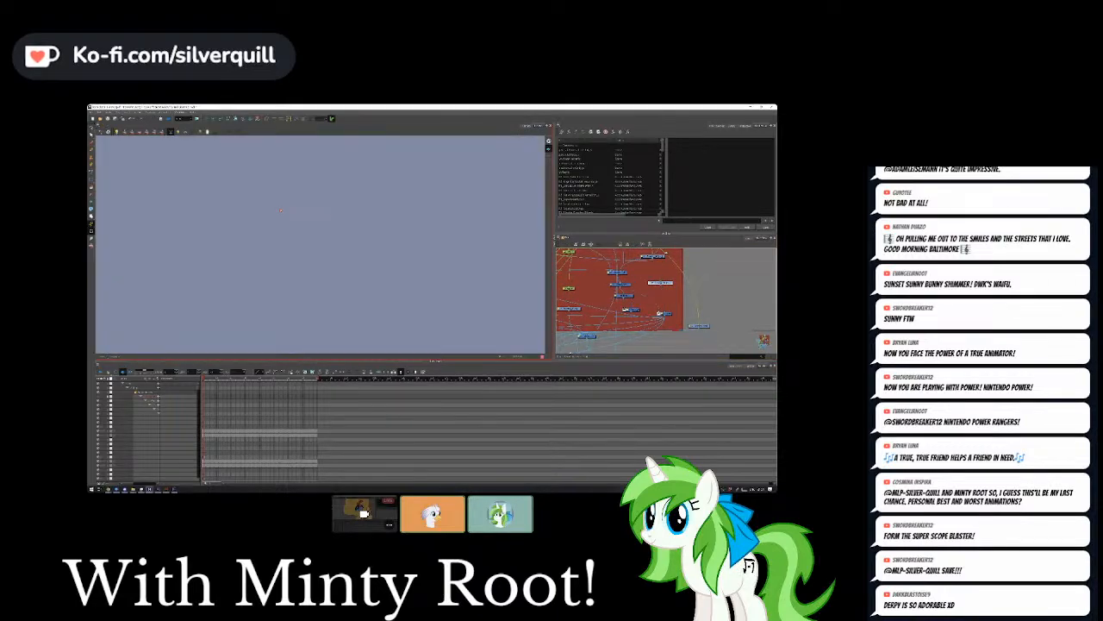
{"action": "scroll", "coordinate": [280, 209], "scroll_direction": "down", "scroll_amount": 5}
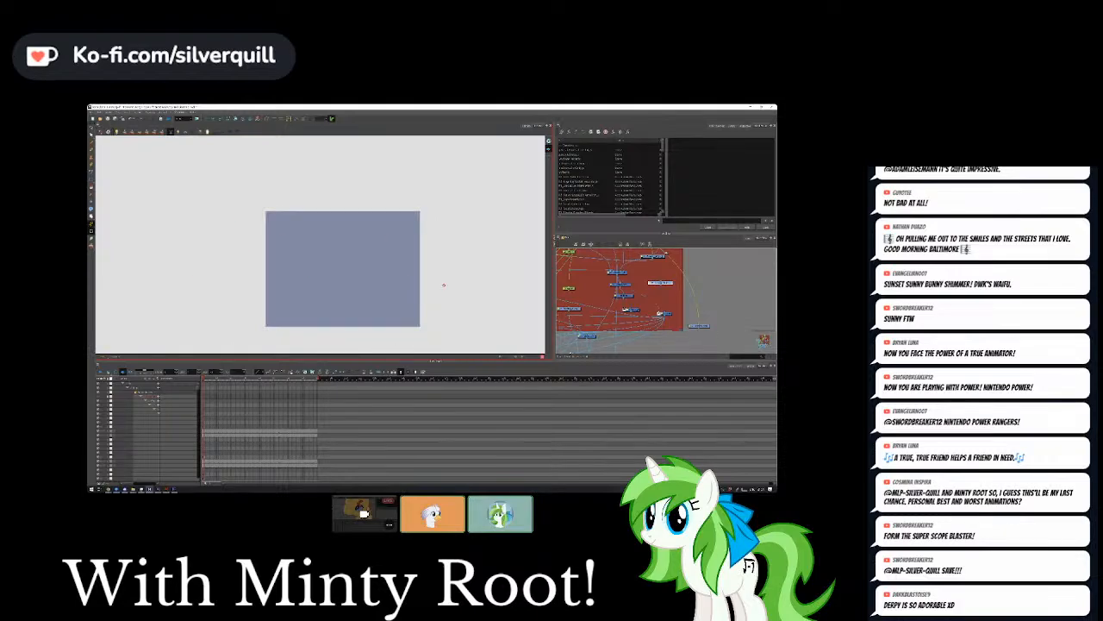
{"action": "scroll", "coordinate": [372, 303], "scroll_direction": "up", "scroll_amount": 2}
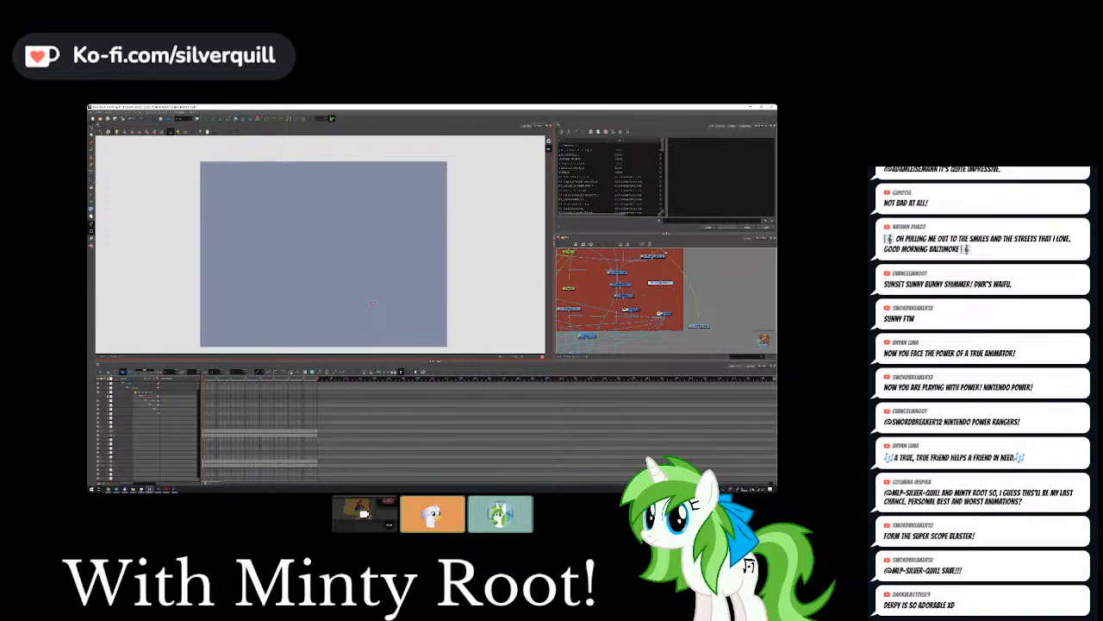
Return to the camera view, show the red head group's on-screen controller and test shifting the muzzle sideways with it.
{"action": "left_click", "coordinate": [527, 126]}
{"action": "scroll", "coordinate": [410, 238], "scroll_direction": "down", "scroll_amount": 2}
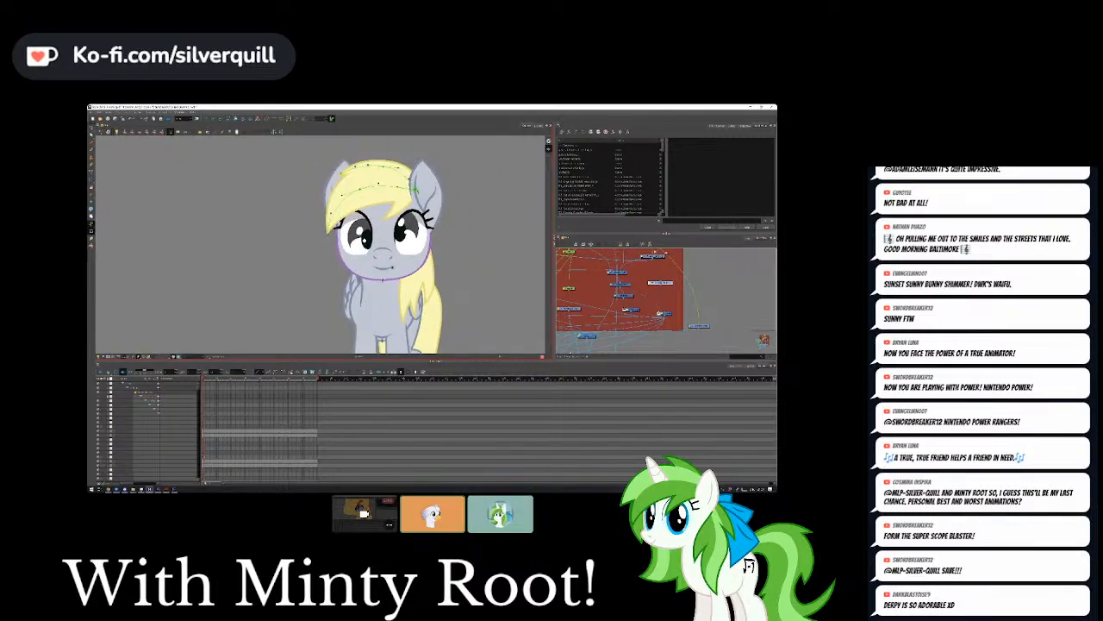
{"action": "key", "text": "ctrl+shift+e"}
{"action": "left_click", "coordinate": [617, 295]}
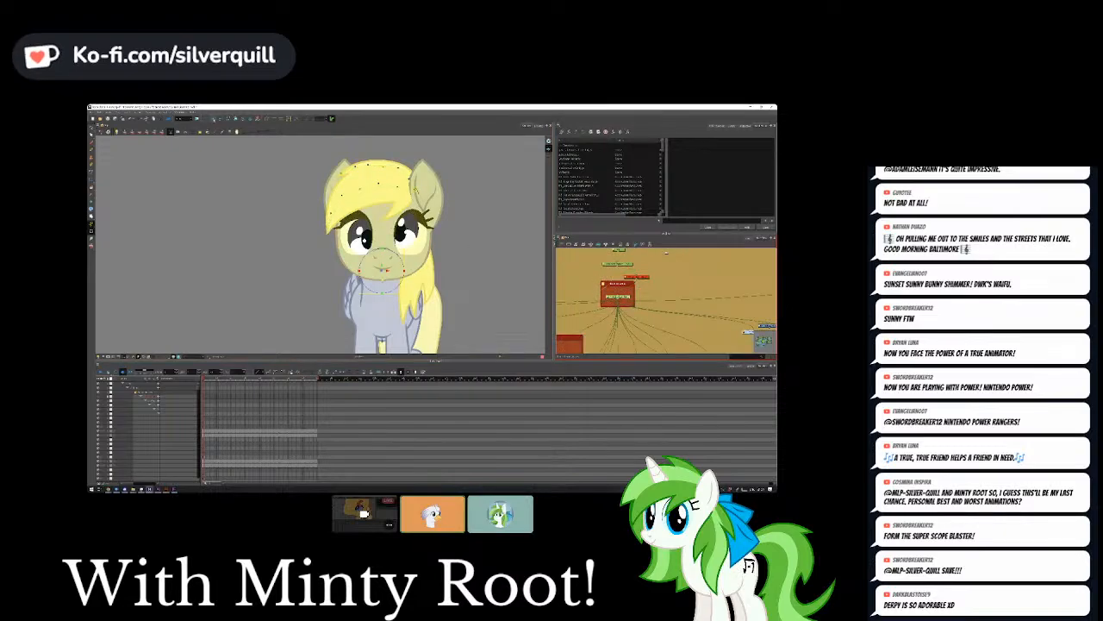
{"action": "left_click", "coordinate": [213, 118]}
{"action": "mouse_move", "coordinate": [394, 273]}
{"action": "left_mouse_down"}
{"action": "mouse_move", "coordinate": [370, 272]}
{"action": "mouse_move", "coordinate": [388, 273]}
{"action": "left_mouse_up"}
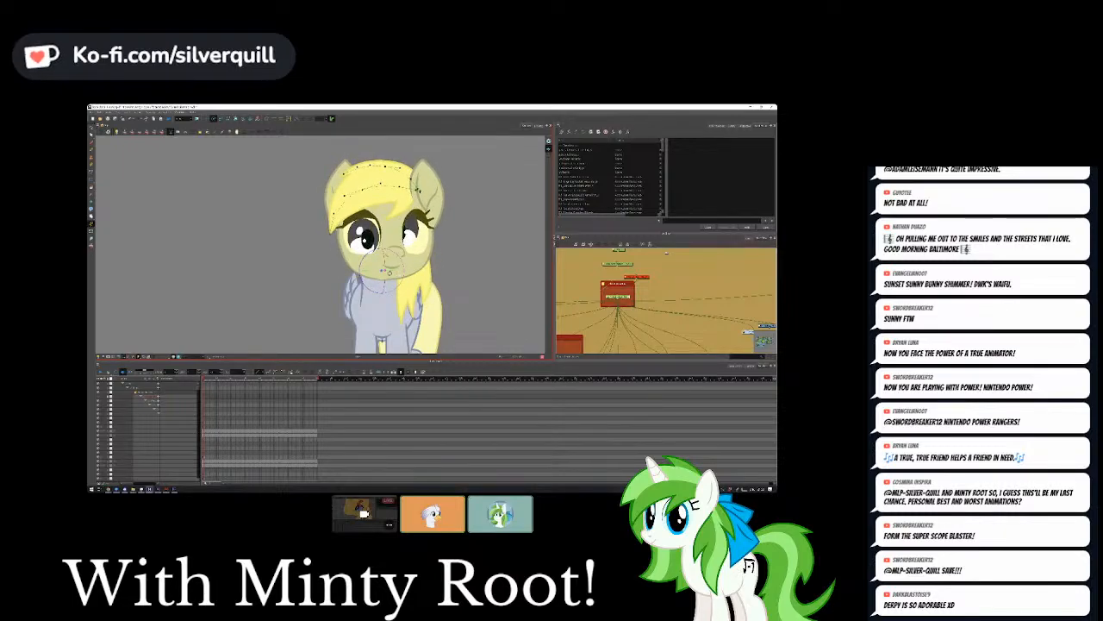
Select the nose outline and the muzzle drawings on the gray pony's face in turn to examine how they overlap.
{"action": "scroll", "coordinate": [388, 273], "scroll_direction": "up", "scroll_amount": 5}
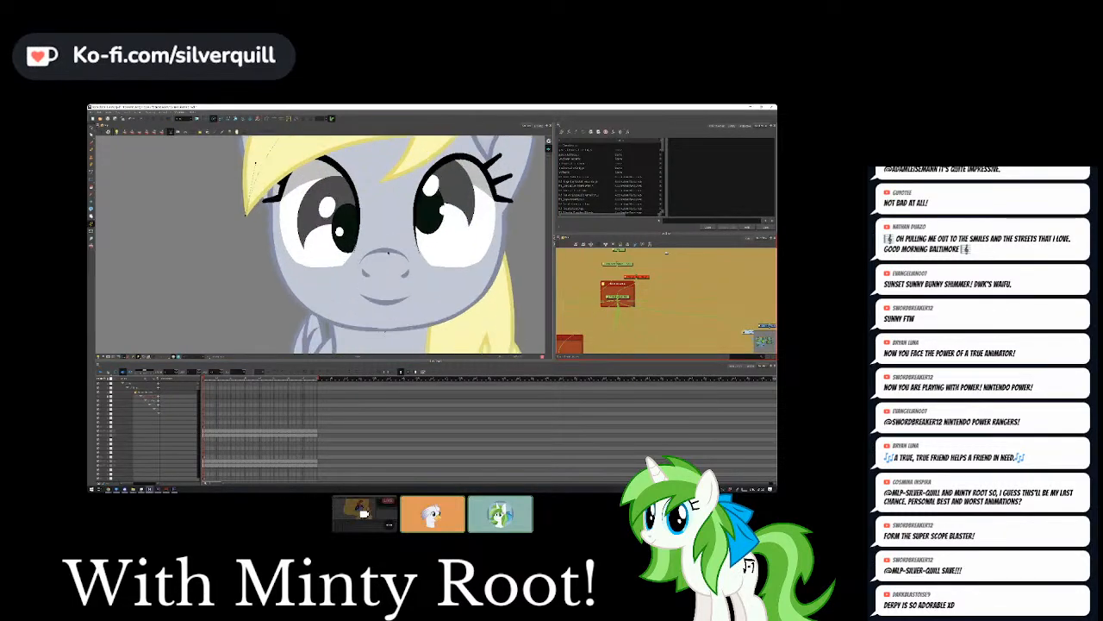
{"action": "scroll", "coordinate": [390, 252], "scroll_direction": "up", "scroll_amount": 2}
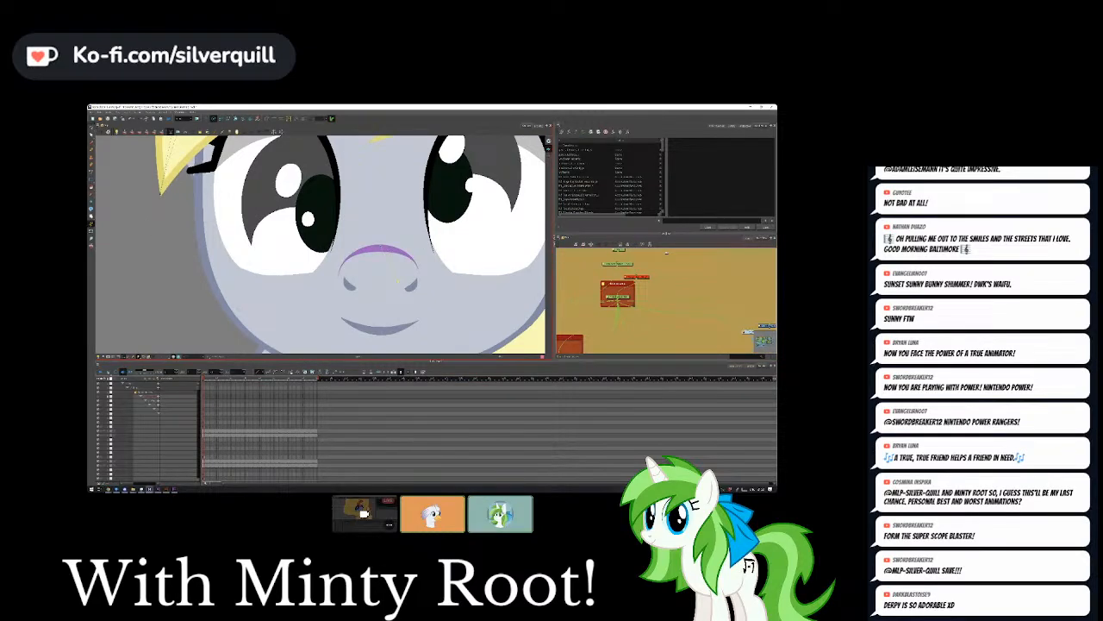
{"action": "left_click", "coordinate": [398, 280]}
{"action": "scroll", "coordinate": [358, 237], "scroll_direction": "down", "scroll_amount": 2}
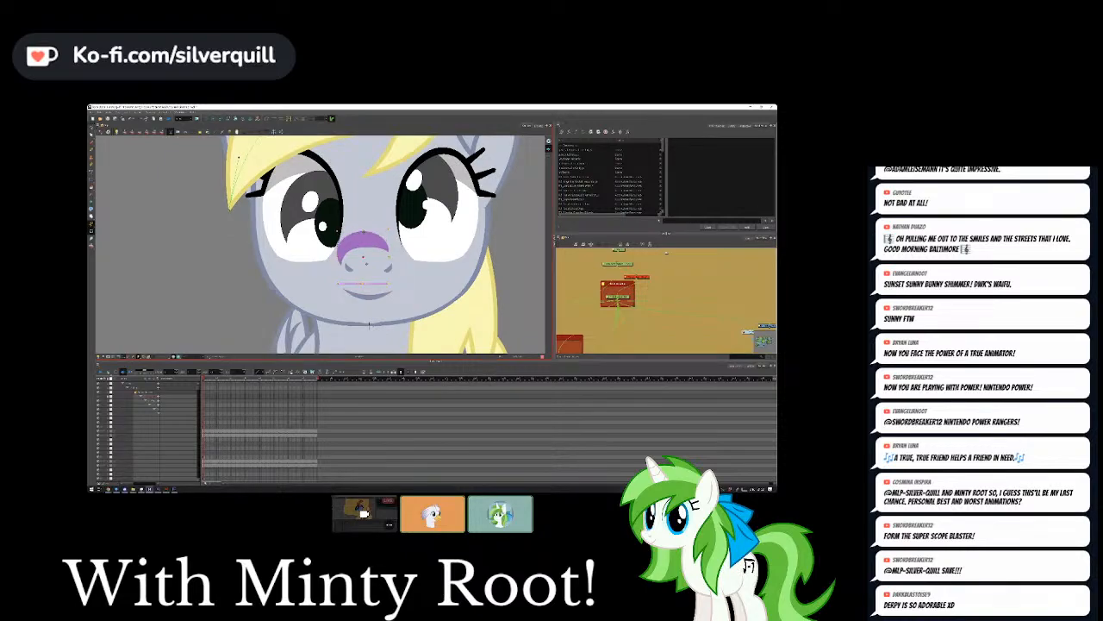
{"action": "left_click_drag", "start_coordinate": [367, 262], "coordinate": [371, 274]}
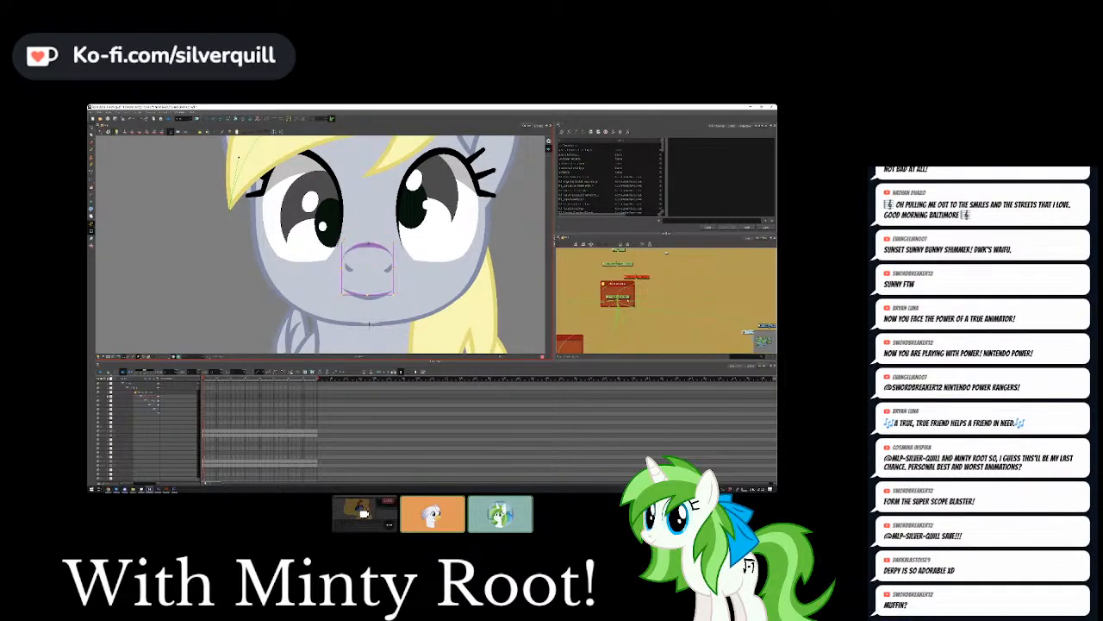
{"action": "left_click", "coordinate": [681, 301]}
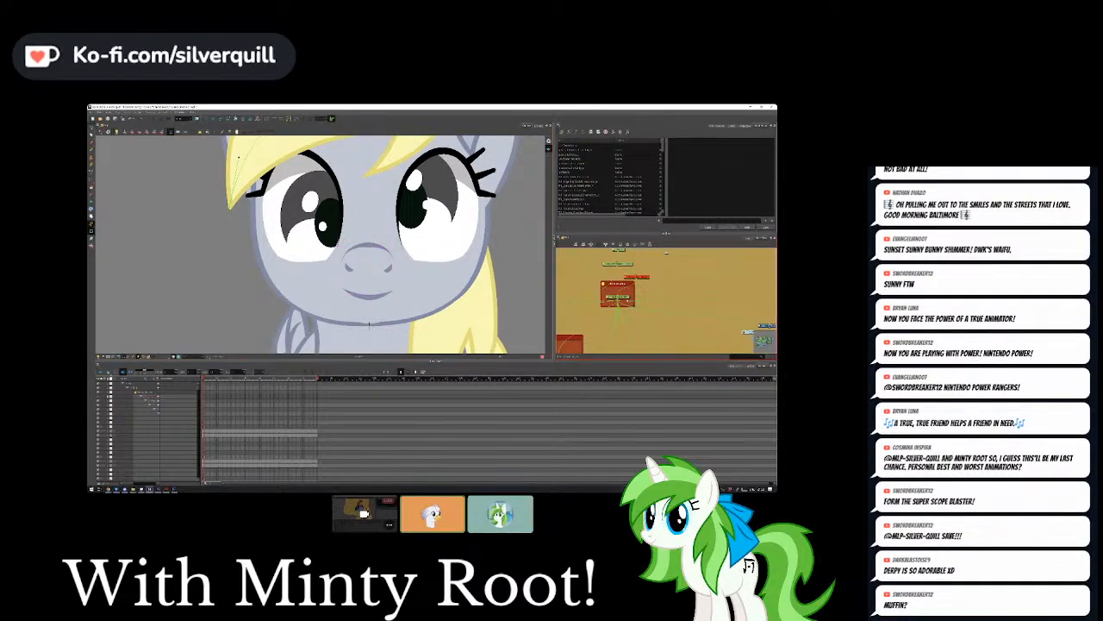
Switch to the orange pony's scene and repeatedly undo and redo its latest changes to compare the poses.
{"action": "left_click", "coordinate": [150, 489]}
{"action": "left_click", "coordinate": [498, 469]}
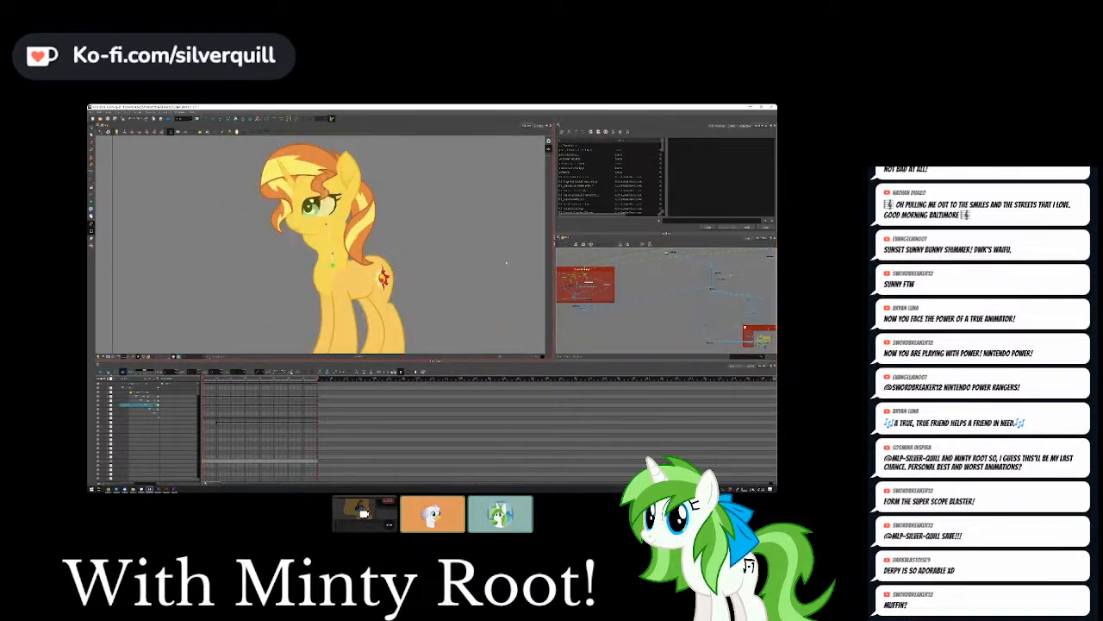
{"action": "left_click", "coordinate": [638, 300]}
{"action": "key", "text": "ctrl+z"}
{"action": "key", "text": "ctrl+z"}
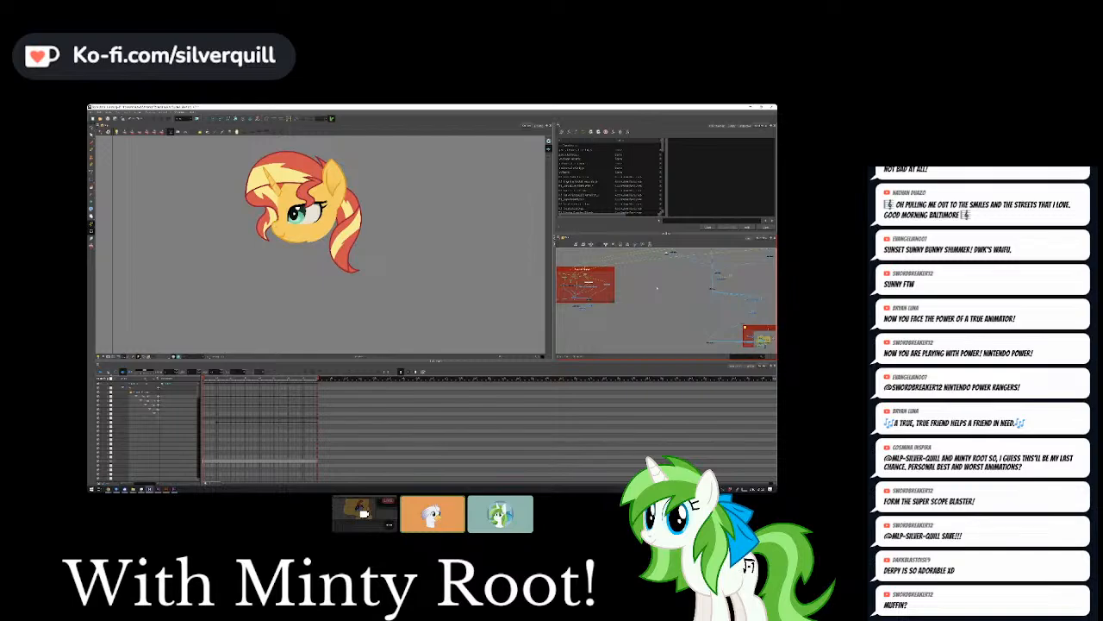
{"action": "key", "text": "ctrl+shift+z"}
{"action": "key", "text": "ctrl+shift+z"}
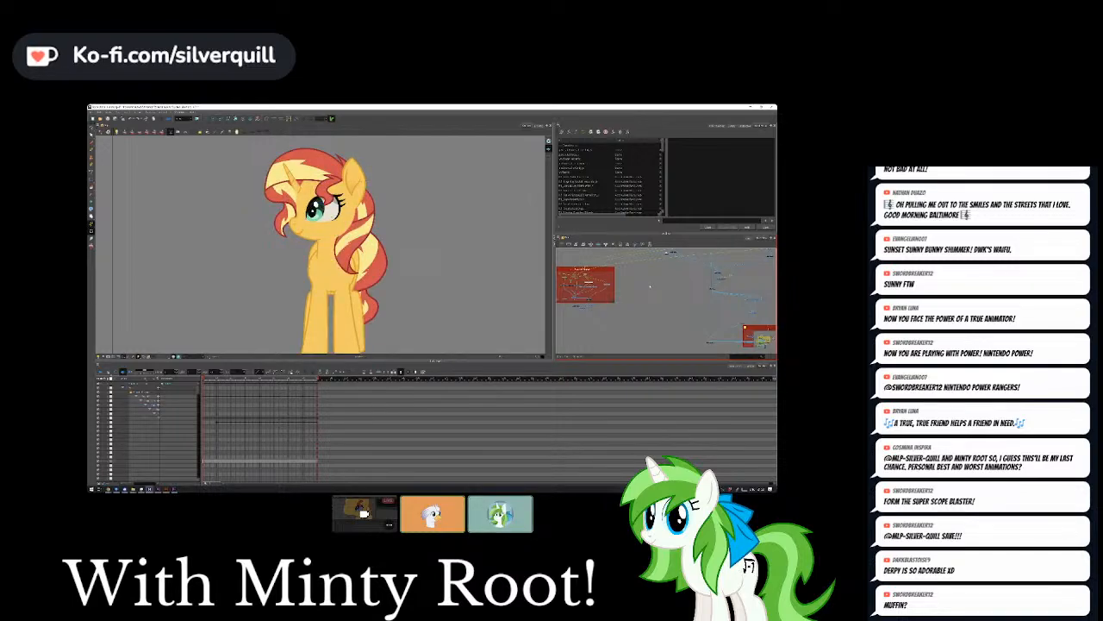
{"action": "key", "text": "ctrl+z"}
{"action": "key", "text": "ctrl+z"}
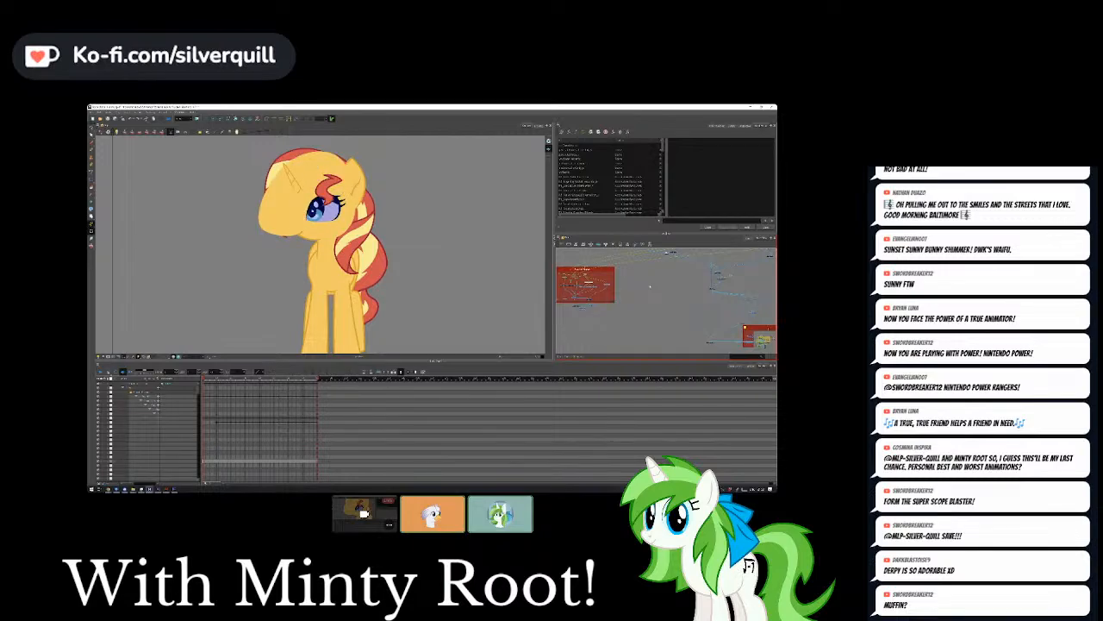
{"action": "key", "text": "ctrl+shift+z"}
{"action": "key", "text": "ctrl+shift+z"}
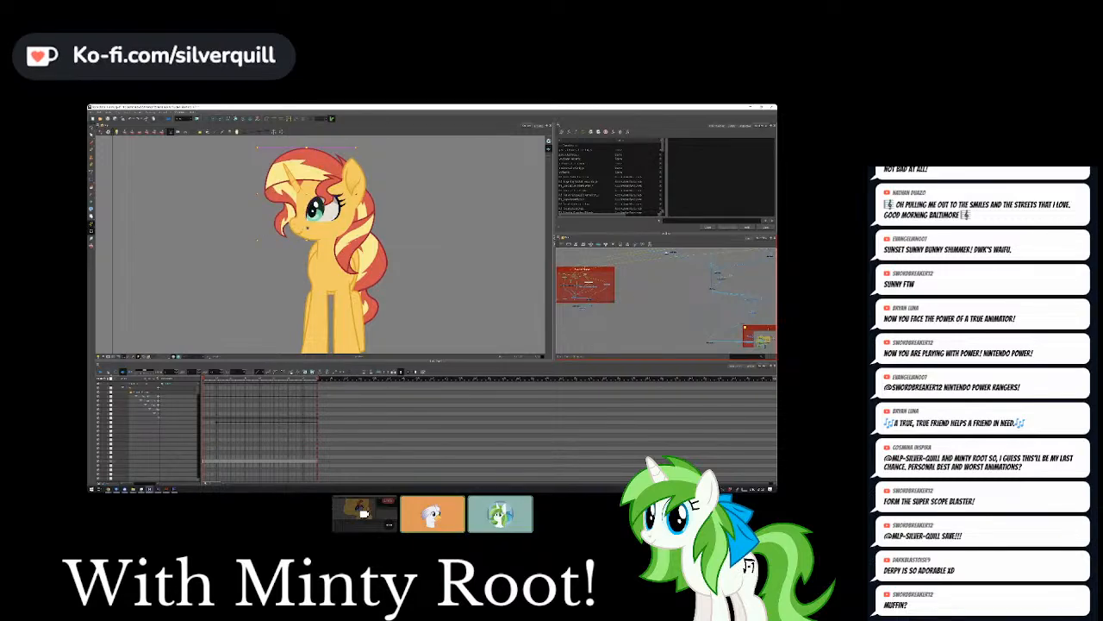
Open the first scene from the list of recently used scenes.
{"action": "left_click", "coordinate": [94, 112]}
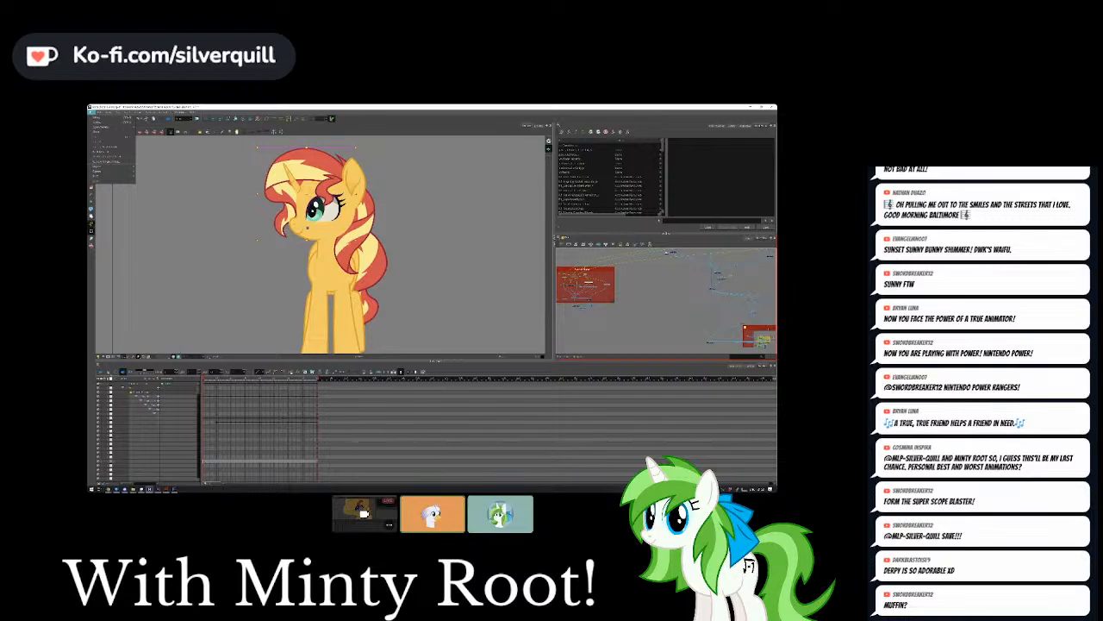
{"action": "mouse_move", "coordinate": [110, 127]}
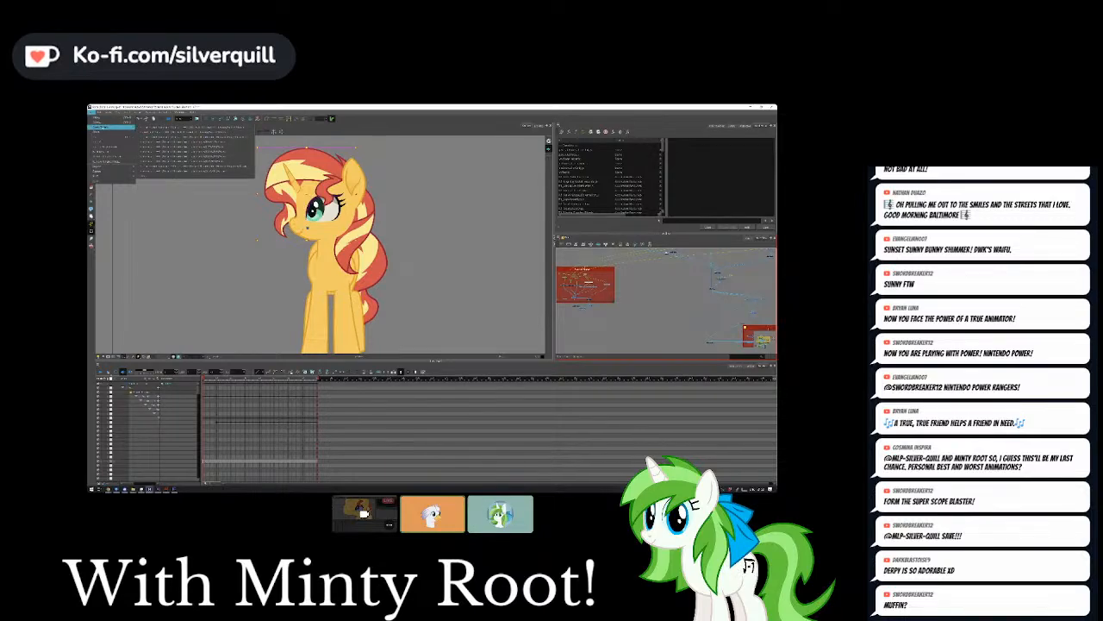
{"action": "left_click", "coordinate": [173, 128]}
{"action": "left_click", "coordinate": [452, 303]}
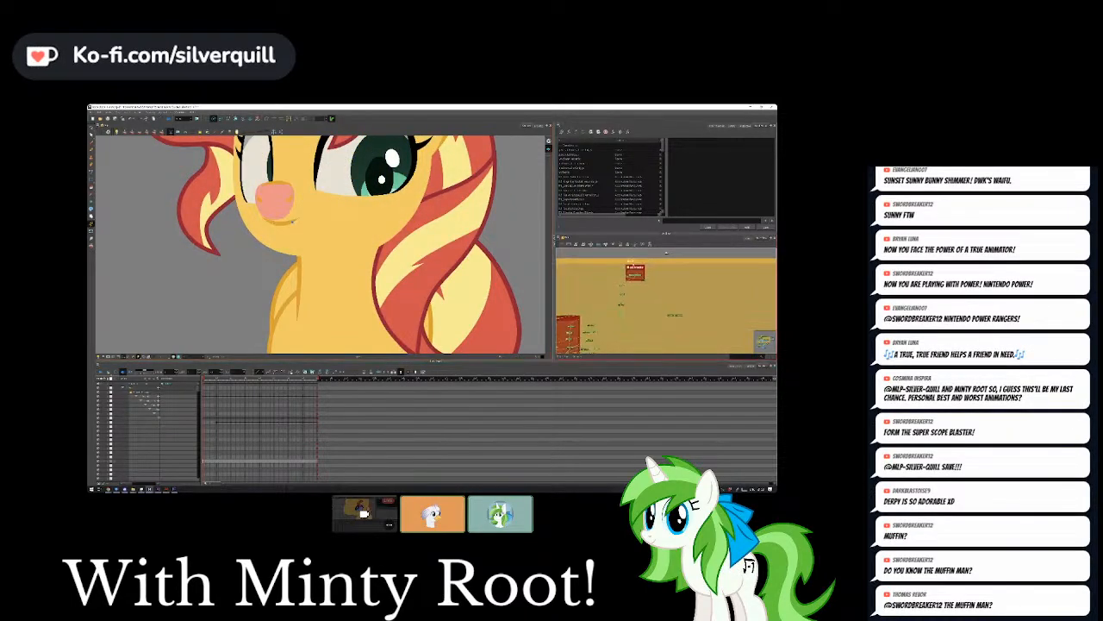
Find the muzzle's node beside the red group, test a different value in its properties and close them.
{"action": "scroll", "coordinate": [703, 305], "scroll_direction": "up", "scroll_amount": 3}
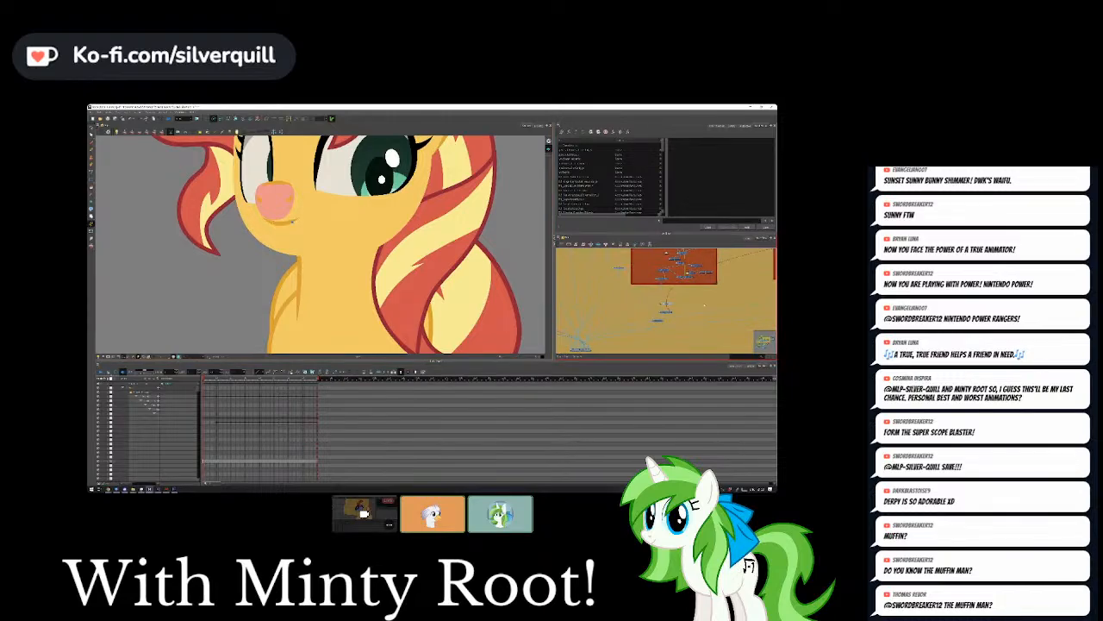
{"action": "scroll", "coordinate": [704, 305], "scroll_direction": "up", "scroll_amount": 5}
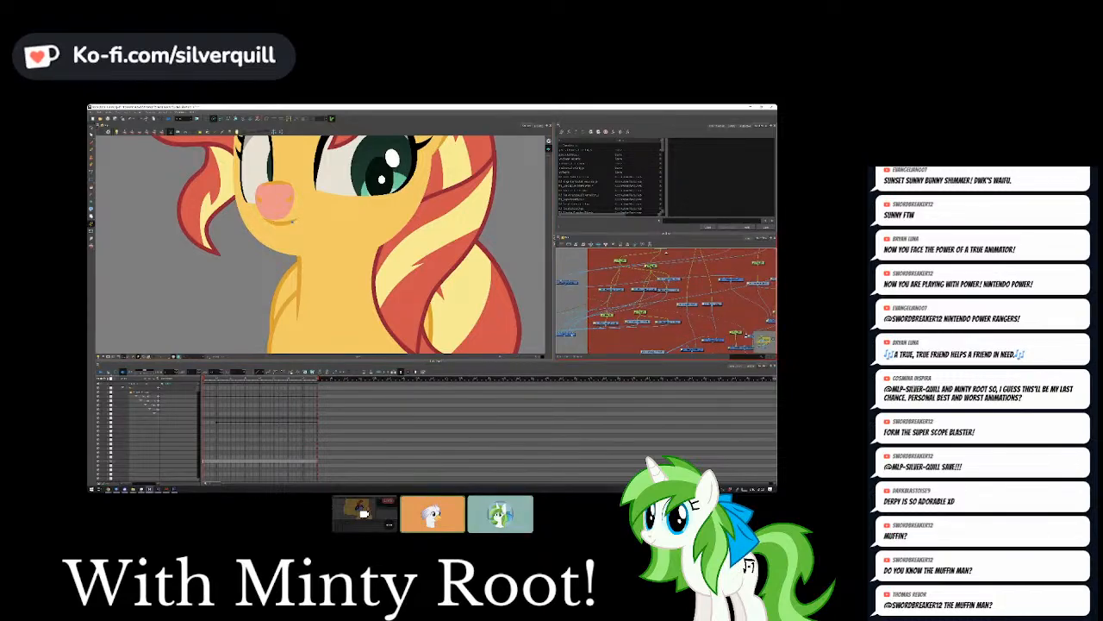
{"action": "scroll", "coordinate": [673, 302], "scroll_direction": "up", "scroll_amount": 5}
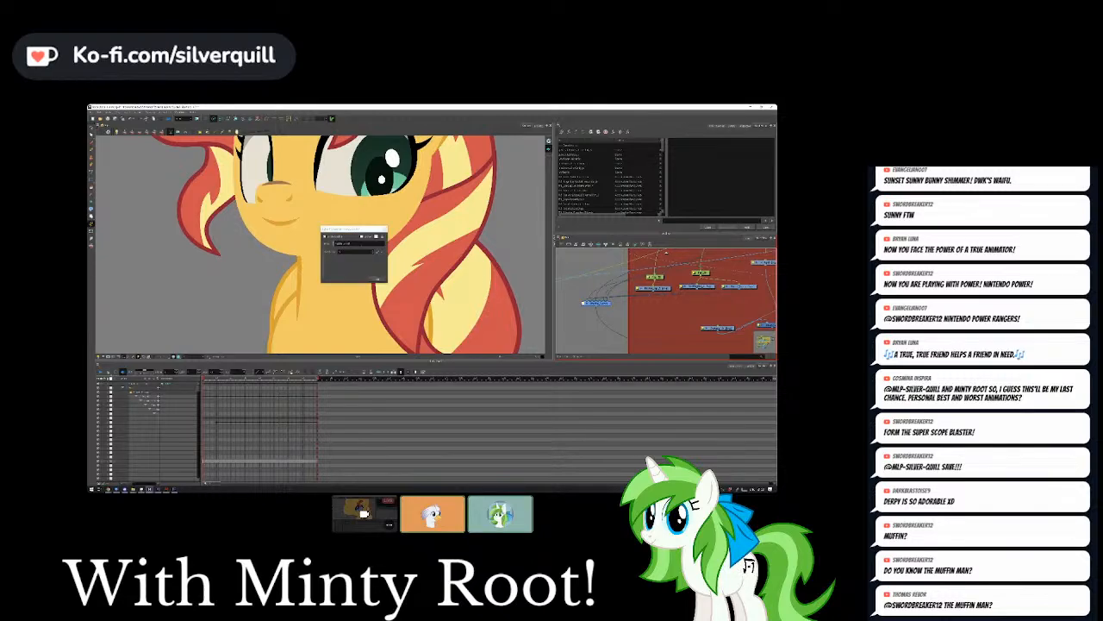
{"action": "left_click_drag", "start_coordinate": [362, 252], "coordinate": [373, 251]}
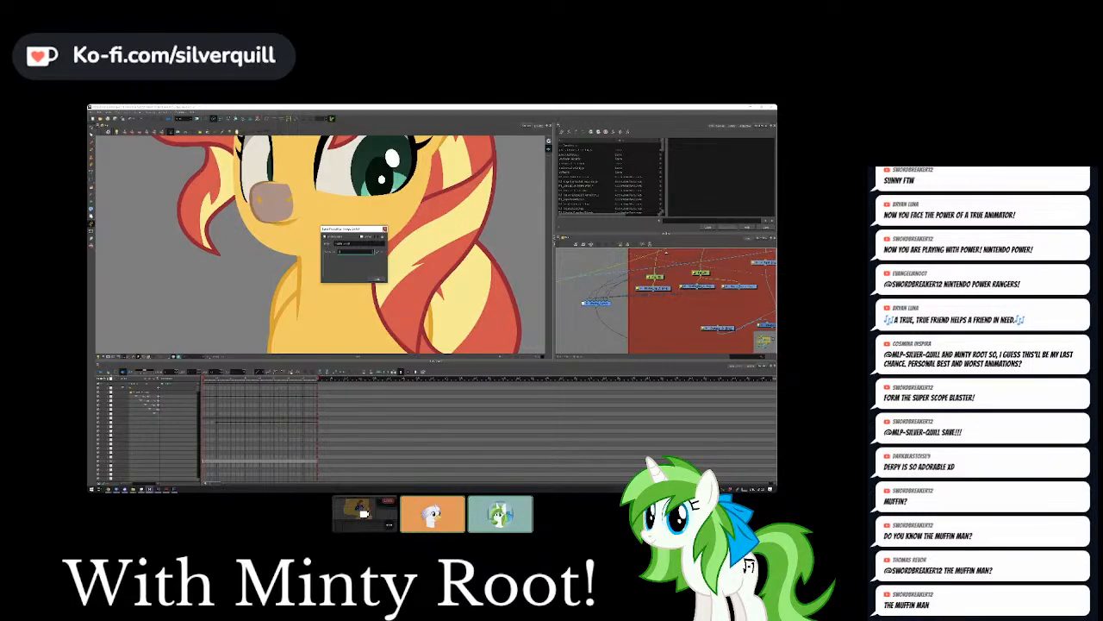
{"action": "left_click", "coordinate": [385, 228]}
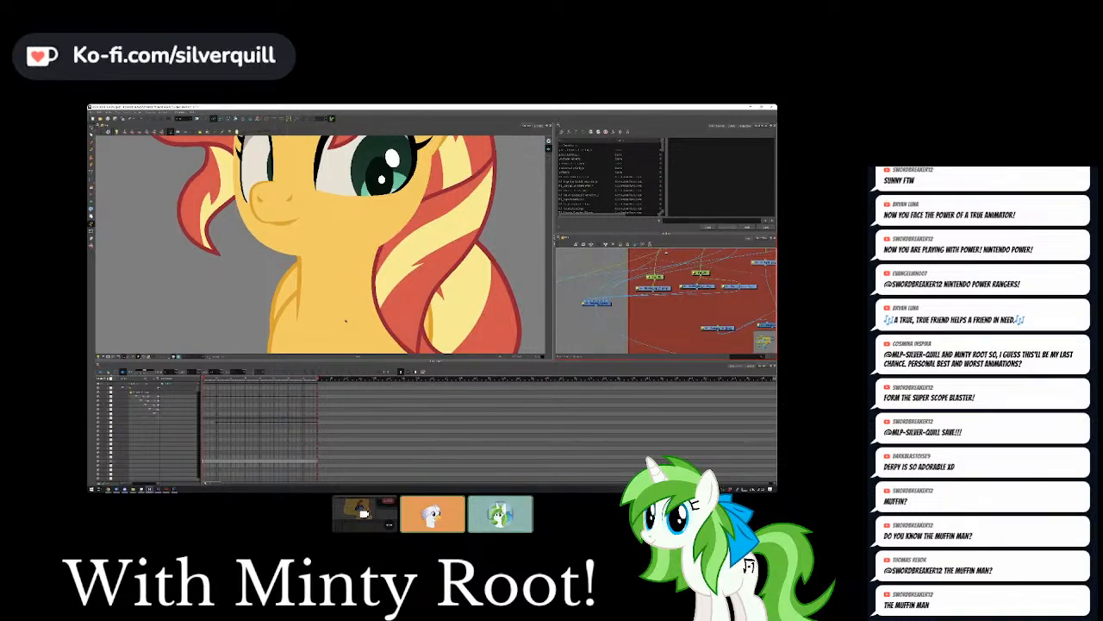
Switch back to the gray pony's scene and select the cheek and muzzle drawings to examine them.
{"action": "left_click", "coordinate": [452, 470]}
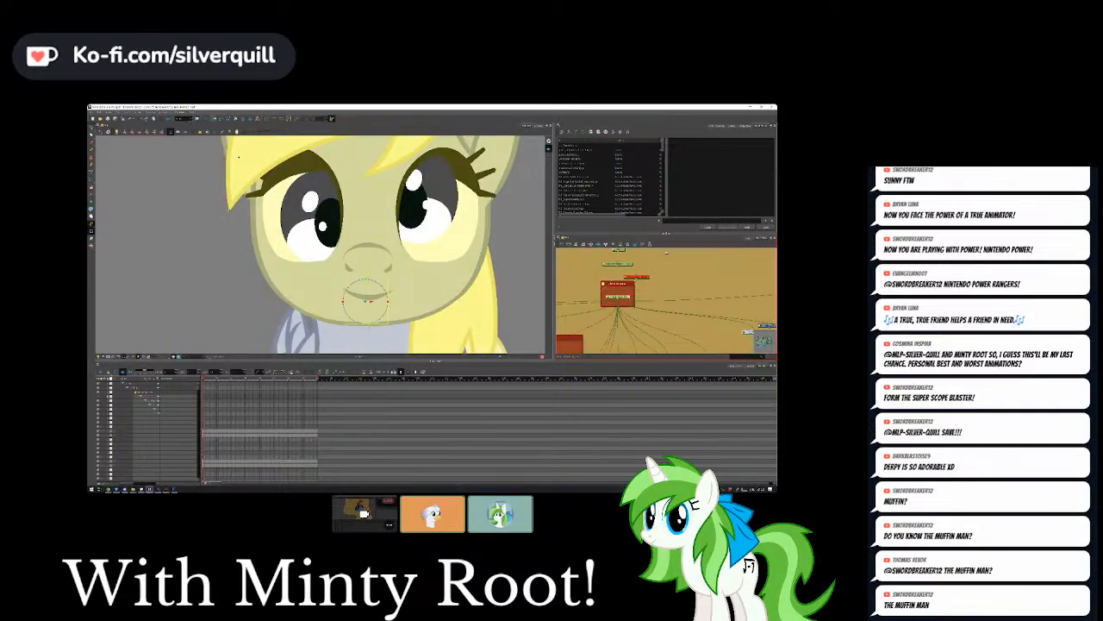
{"action": "key", "text": "alt+2"}
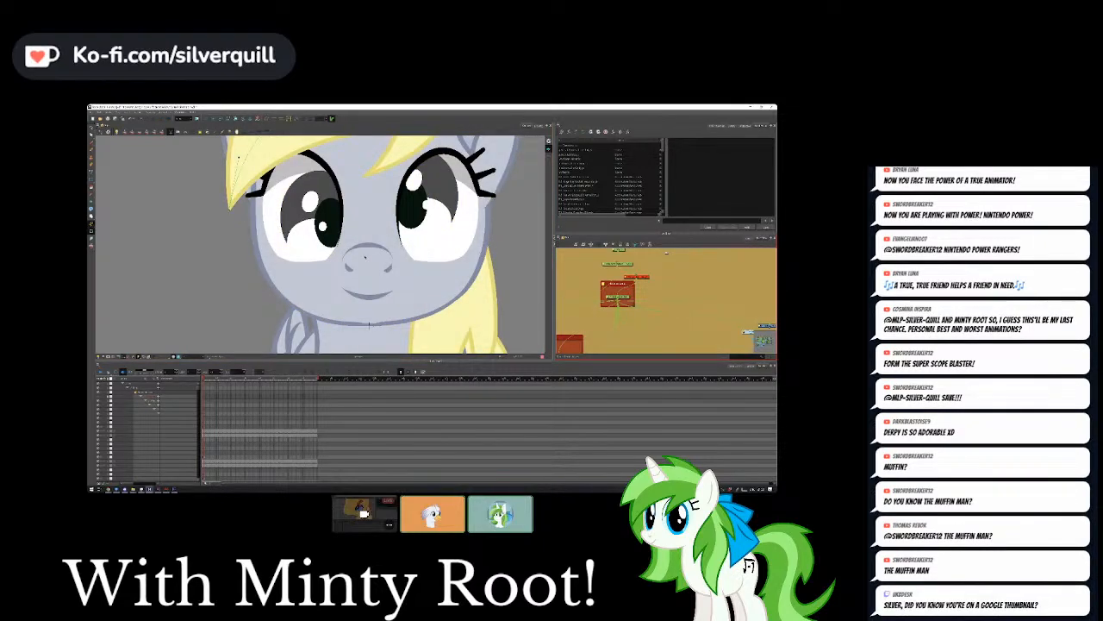
{"action": "left_click", "coordinate": [372, 272]}
{"action": "key", "text": "Return"}
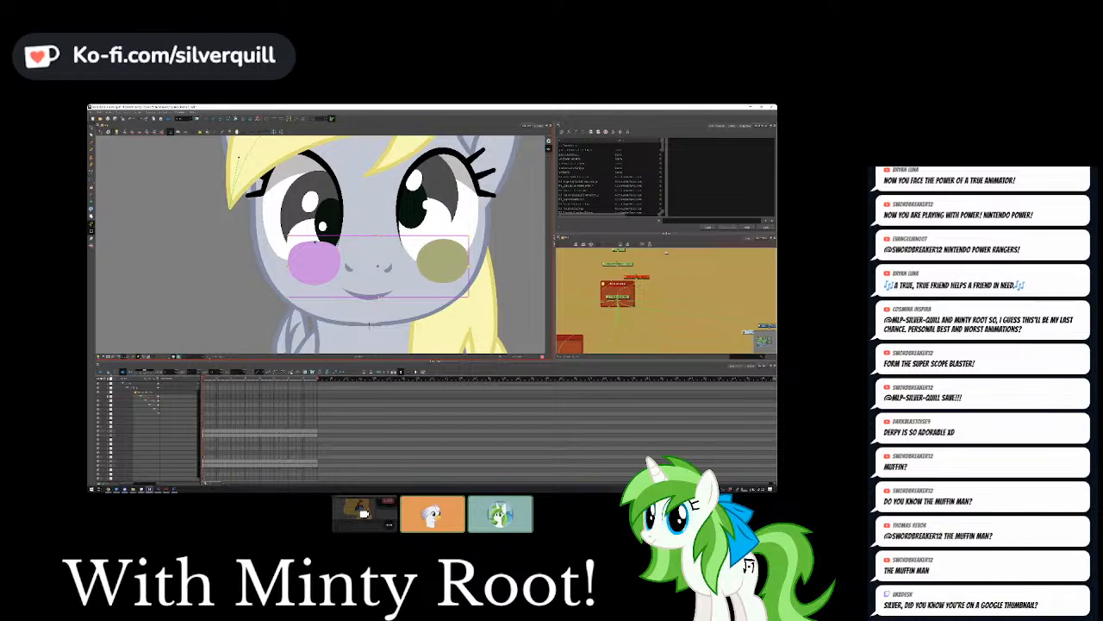
{"action": "left_click", "coordinate": [377, 267]}
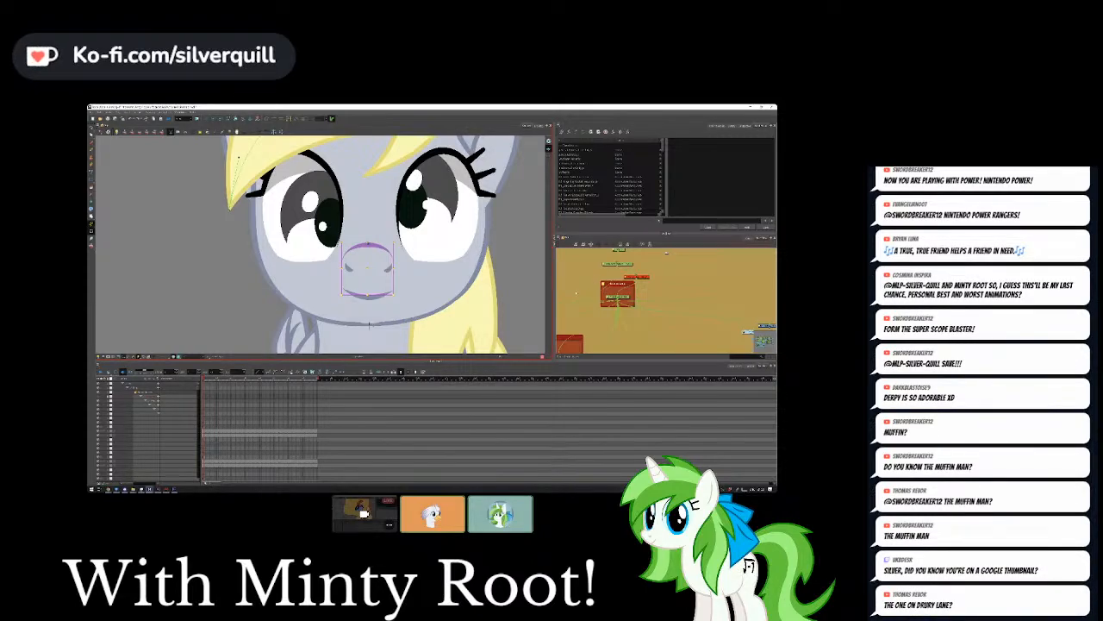
Locate the muzzle patch's node beside the red group, check its properties and undo the test change to the nose.
{"action": "left_click", "coordinate": [374, 255]}
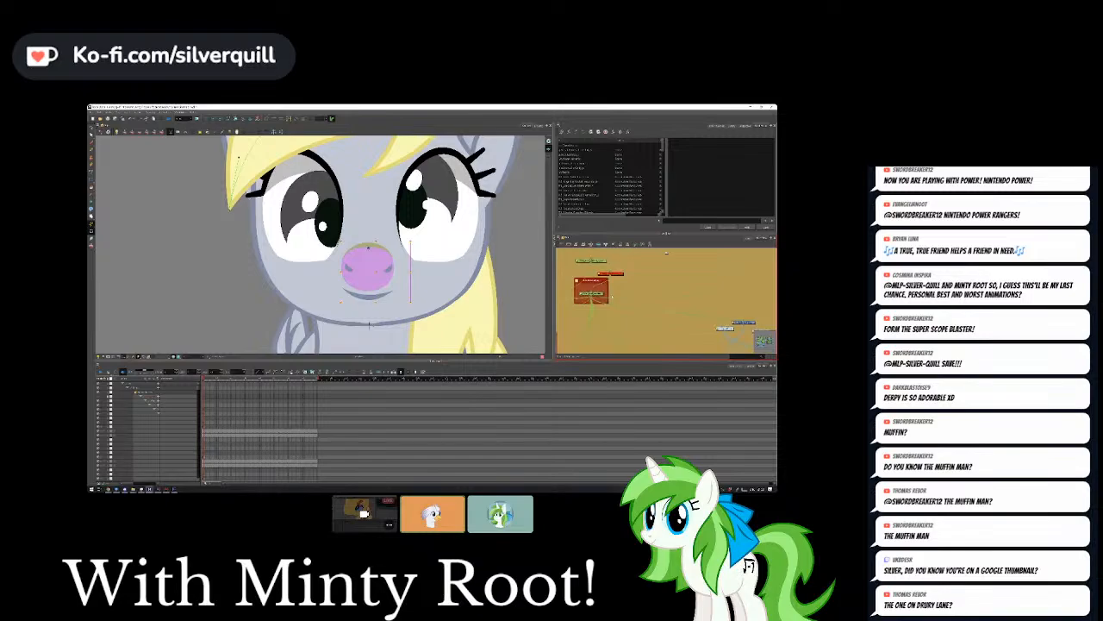
{"action": "key", "text": "o"}
{"action": "left_click", "coordinate": [654, 304]}
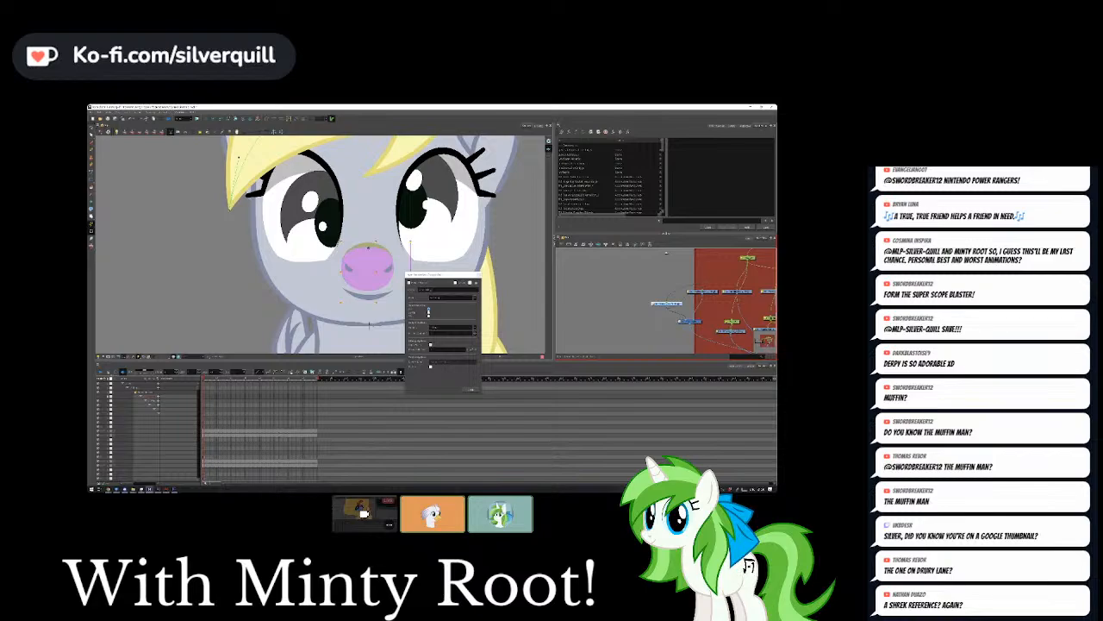
{"action": "left_click", "coordinate": [471, 388]}
{"action": "left_click_drag", "start_coordinate": [666, 328], "coordinate": [604, 300]}
{"action": "key", "text": "Escape"}
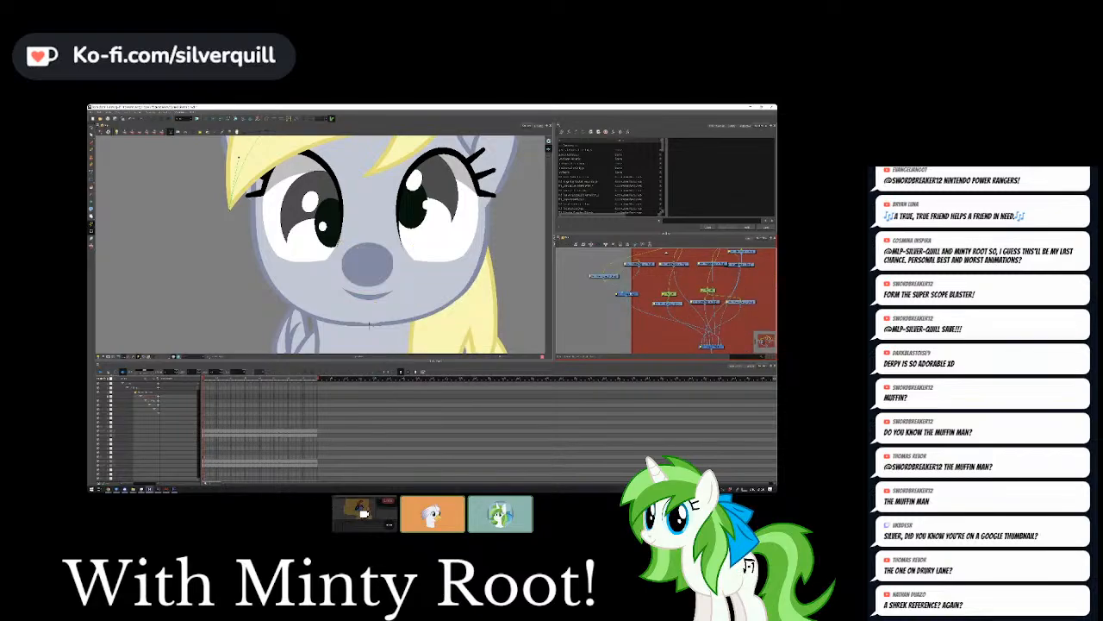
{"action": "key", "text": "ctrl+z"}
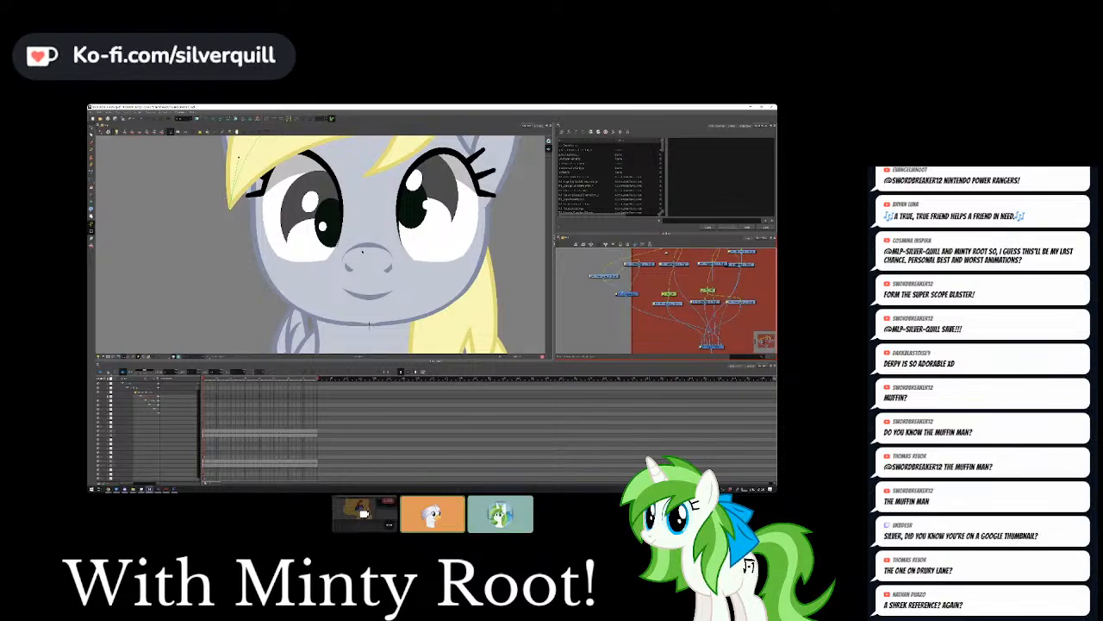
{"action": "left_click", "coordinate": [364, 252]}
{"action": "key", "text": "ctrl+z"}
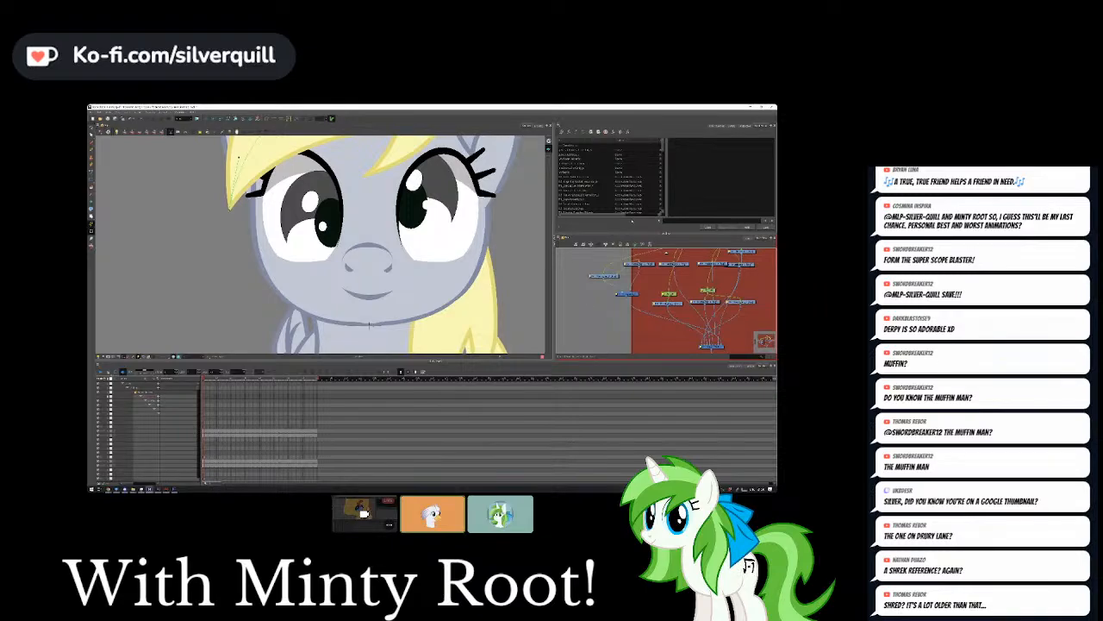
Select the controller node in the small red group, try moving its on-screen control on the face and examine the whole pony.
{"action": "key", "text": "o"}
{"action": "scroll", "coordinate": [634, 278], "scroll_direction": "down", "scroll_amount": 2}
{"action": "left_click_drag", "start_coordinate": [596, 250], "coordinate": [636, 280]}
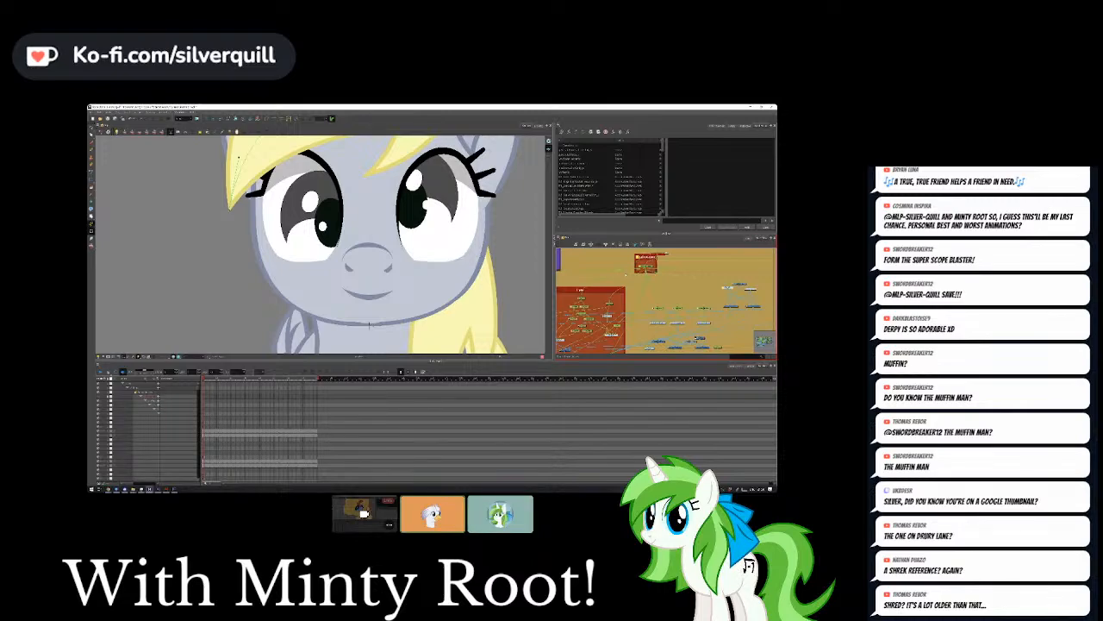
{"action": "left_click", "coordinate": [643, 266]}
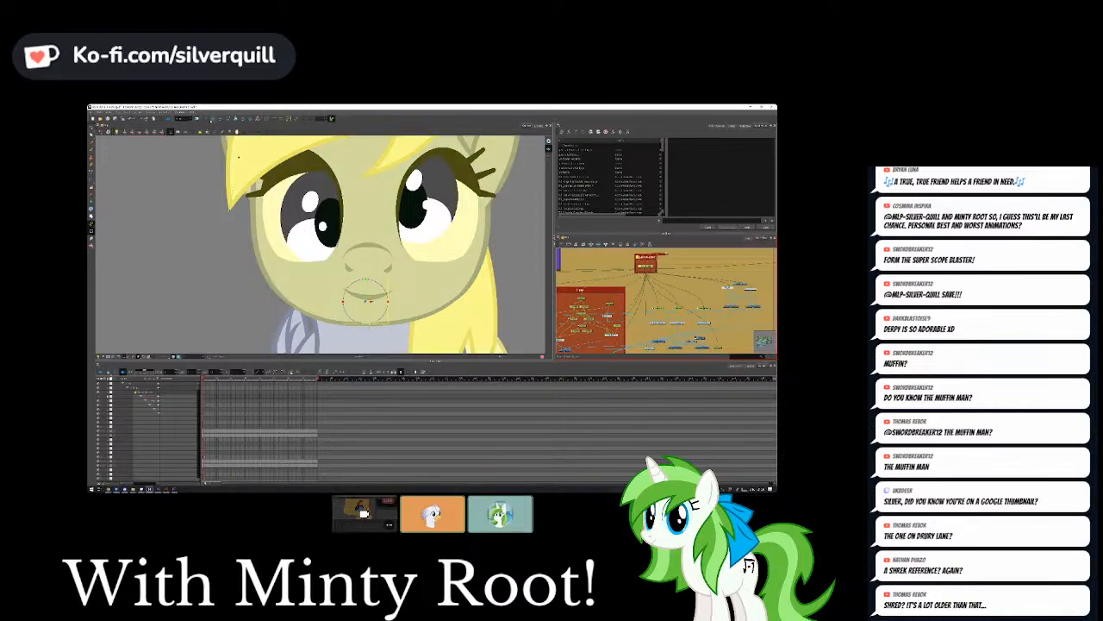
{"action": "left_click", "coordinate": [212, 119]}
{"action": "left_click_drag", "start_coordinate": [372, 302], "coordinate": [369, 324]}
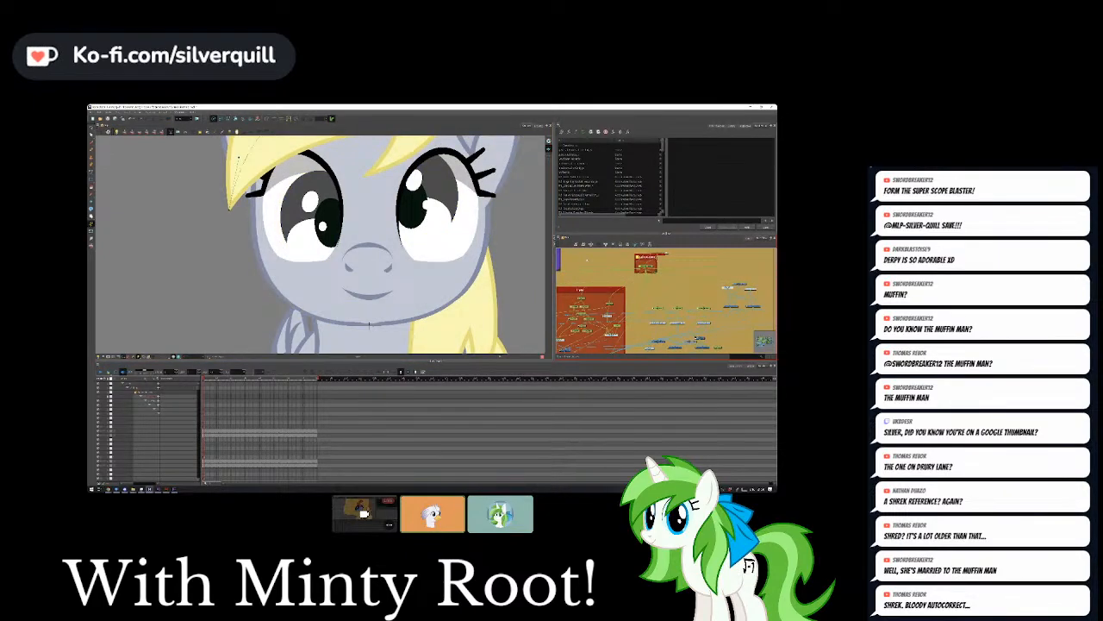
{"action": "scroll", "coordinate": [369, 324], "scroll_direction": "down", "scroll_amount": 8}
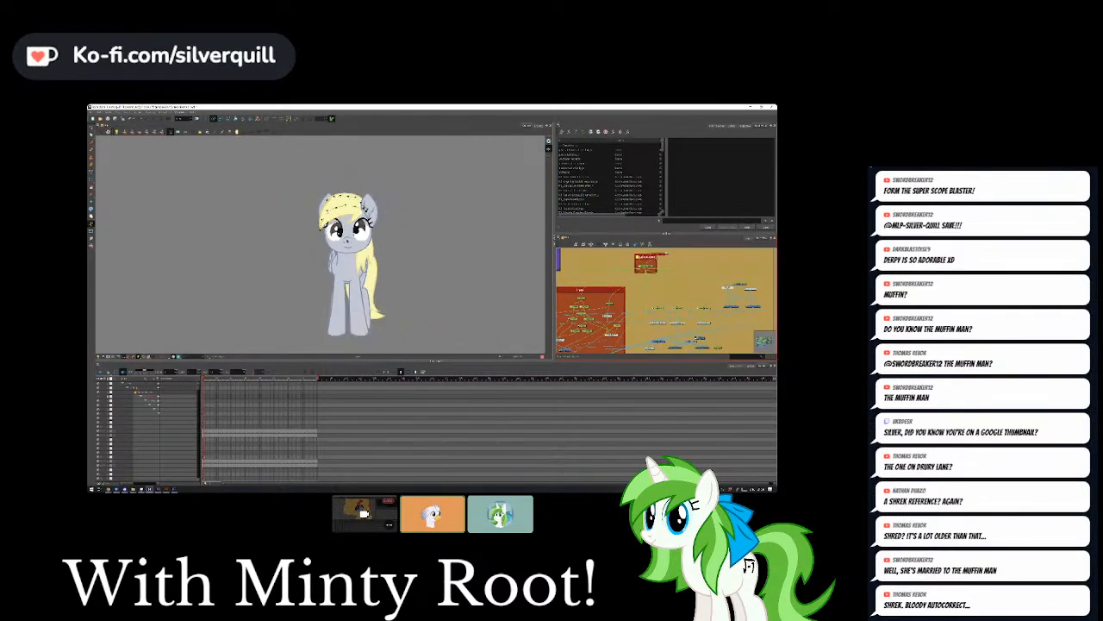
{"action": "scroll", "coordinate": [354, 285], "scroll_direction": "up", "scroll_amount": 3}
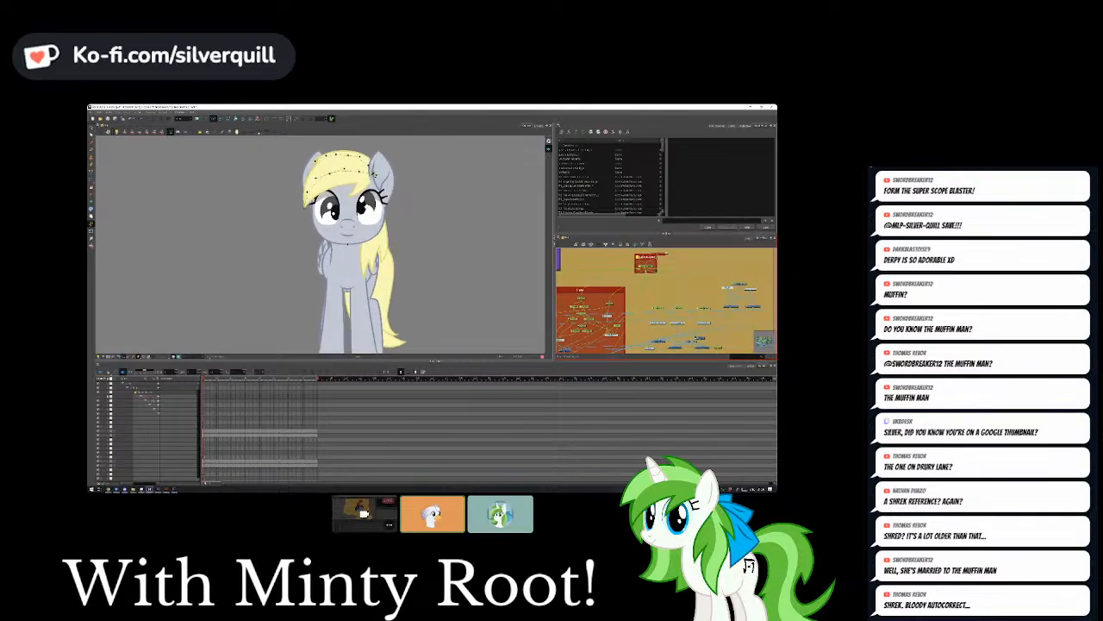
Close the guest's enlarged Discord screen share and return to the griffon scene in Toon Boom Harmony.
{"action": "left_click", "coordinate": [259, 133]}
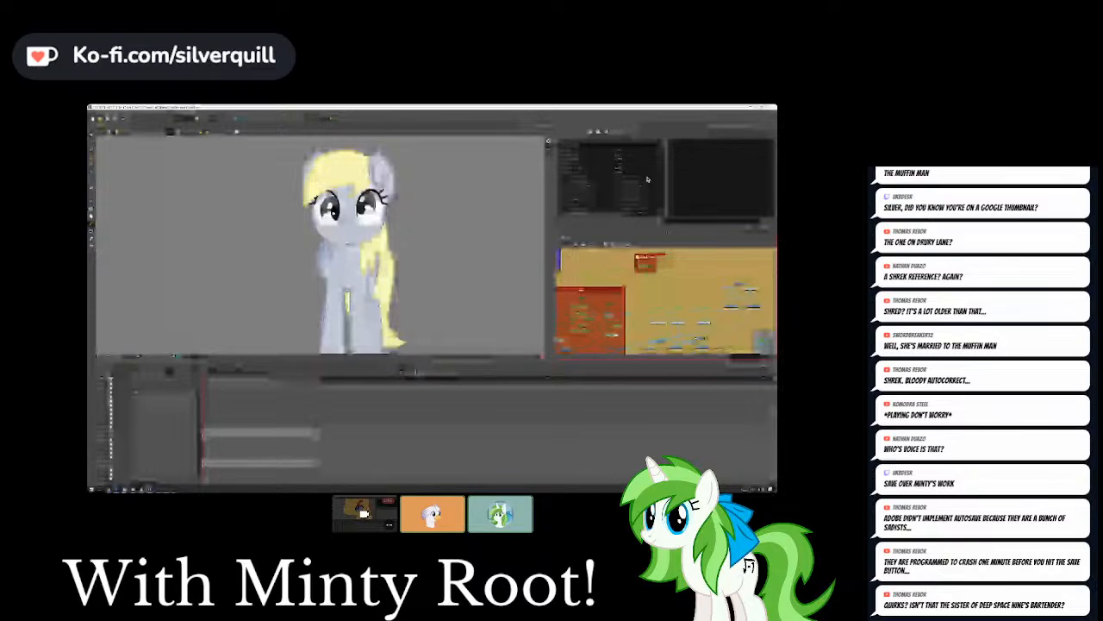
{"action": "mouse_move", "coordinate": [618, 112]}
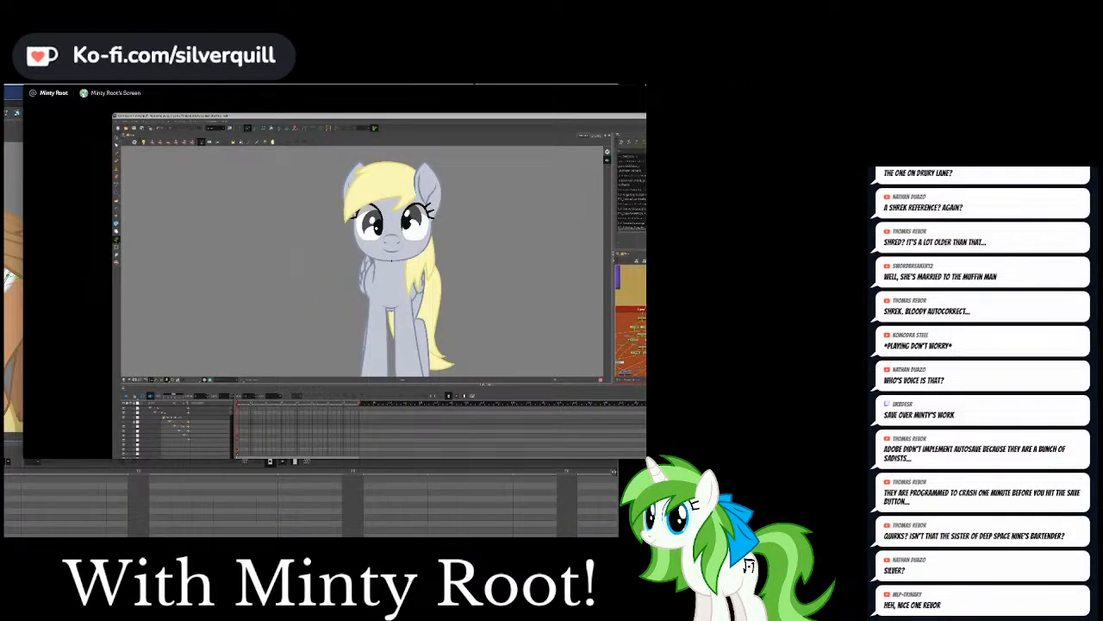
{"action": "key", "text": "Escape"}
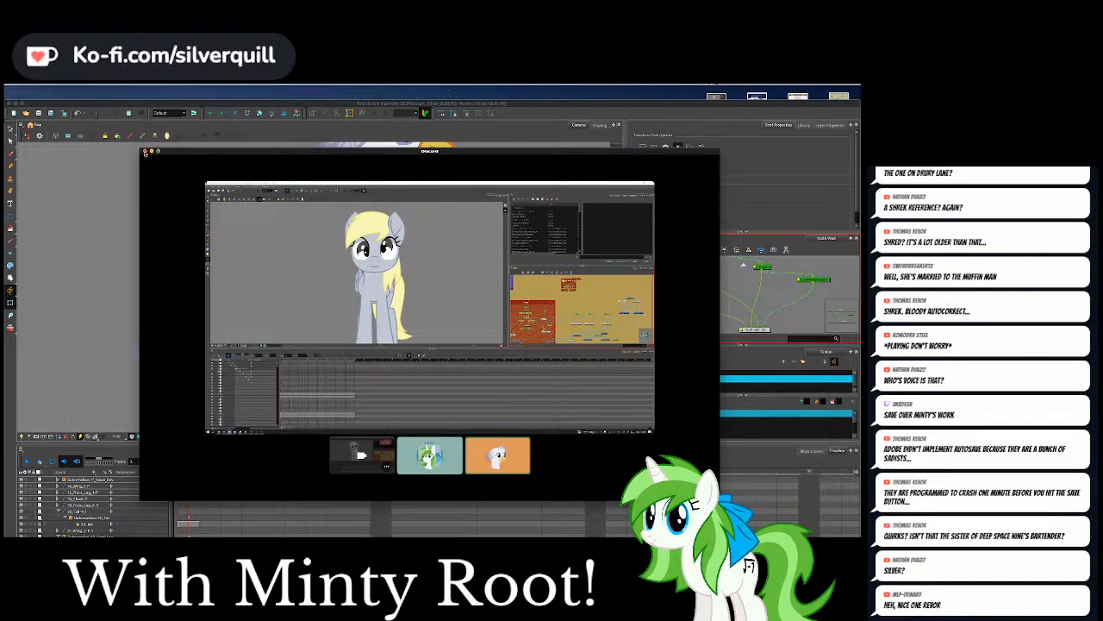
{"action": "left_click", "coordinate": [145, 151]}
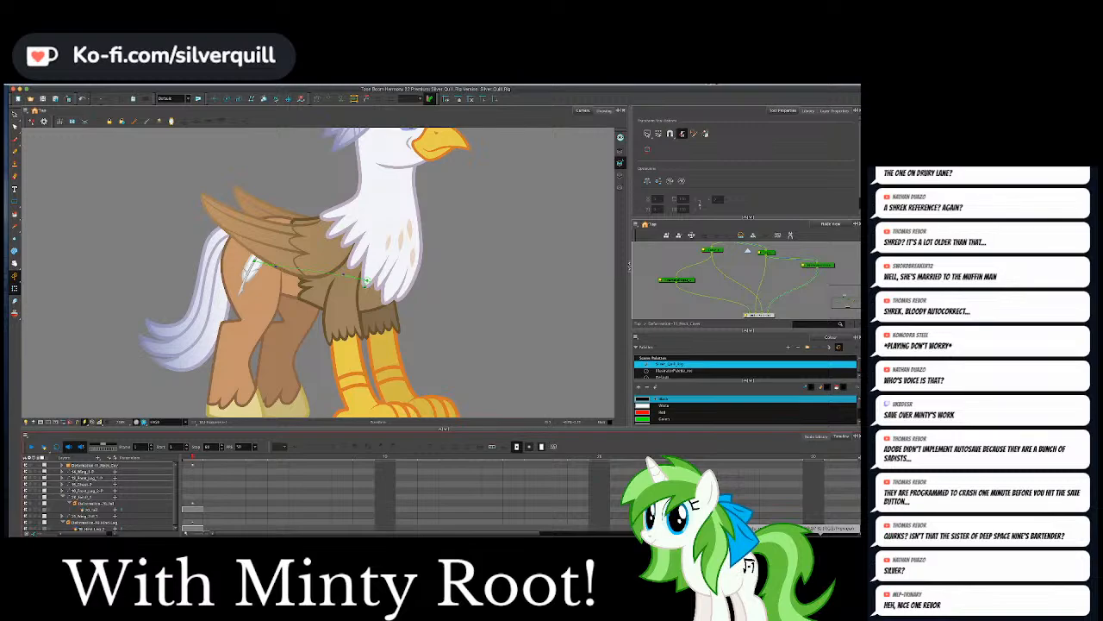
Open the recently used lip-sync scene sq_lip_sync_gray_ghost2.
{"action": "left_click", "coordinate": [79, 85]}
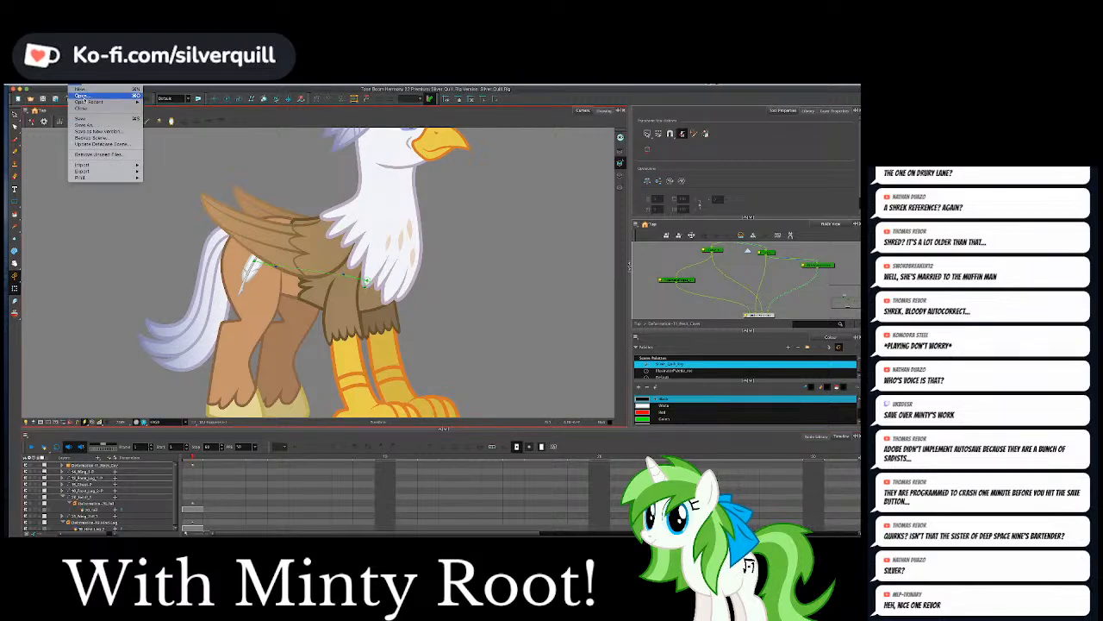
{"action": "mouse_move", "coordinate": [95, 103]}
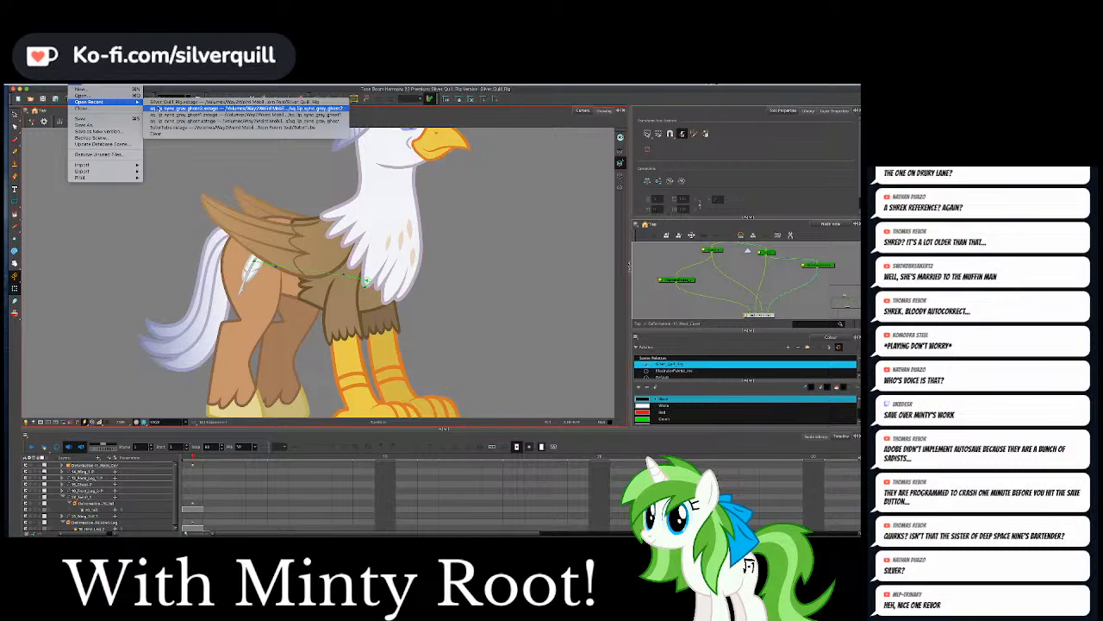
{"action": "left_click", "coordinate": [158, 108]}
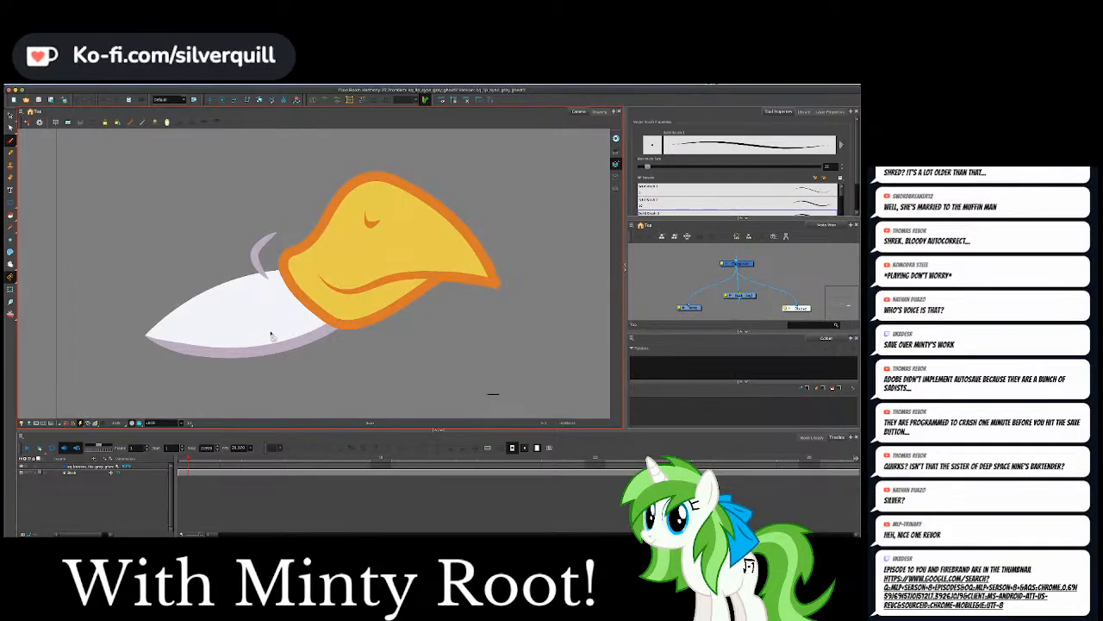
Fit more of the timeline in view and scrub through the frames to examine the beak's mouth shapes.
{"action": "left_click", "coordinate": [333, 457]}
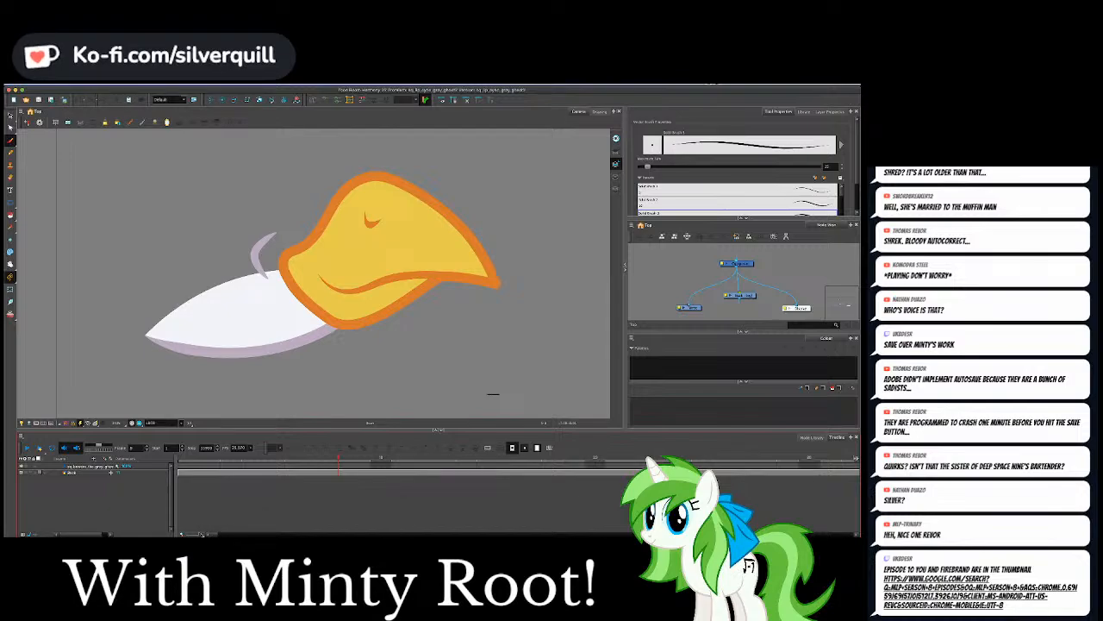
{"action": "left_click_drag", "start_coordinate": [192, 533], "coordinate": [185, 533]}
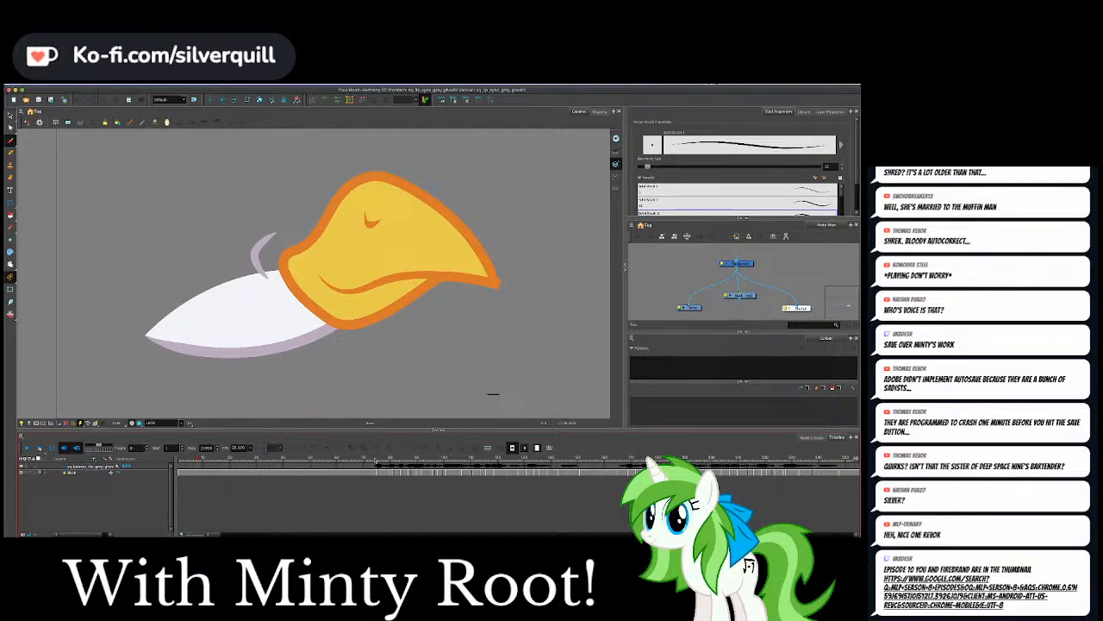
{"action": "left_click_drag", "start_coordinate": [374, 461], "coordinate": [431, 461]}
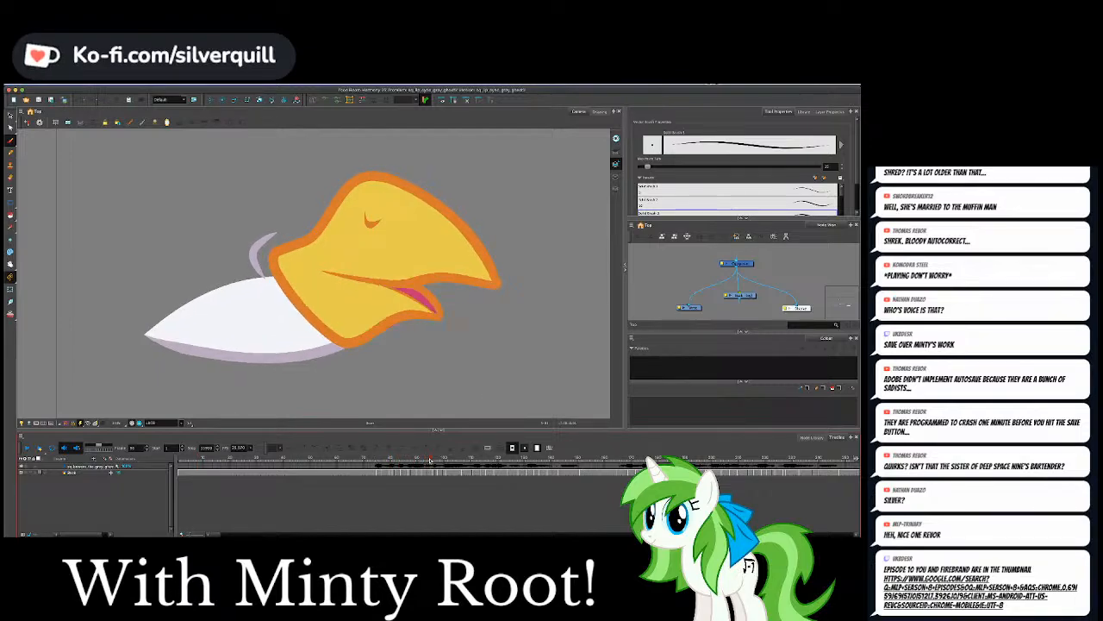